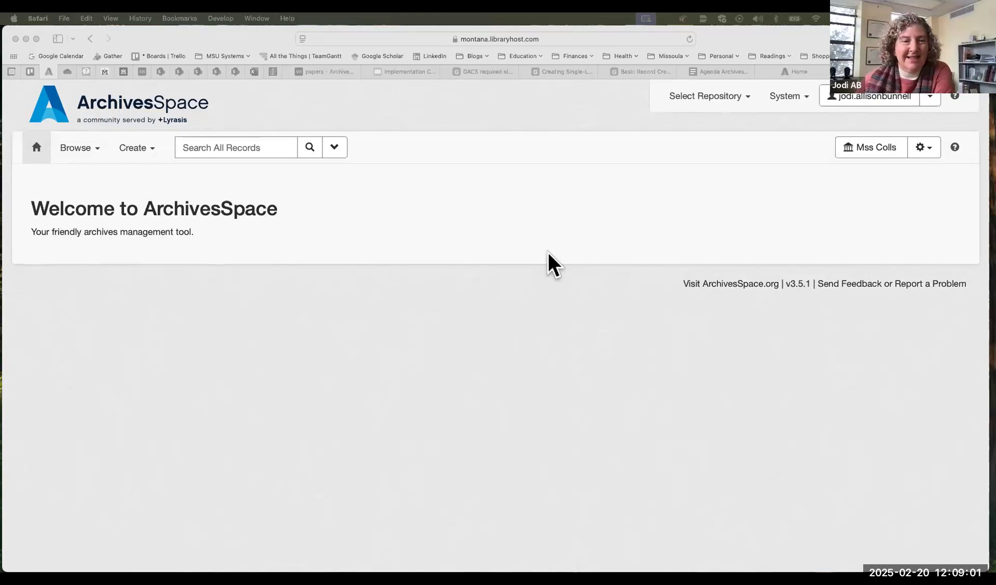
# Step: Bring the Safari window with the ArchivesSpace home page into focus
pyautogui.click(426, 123)
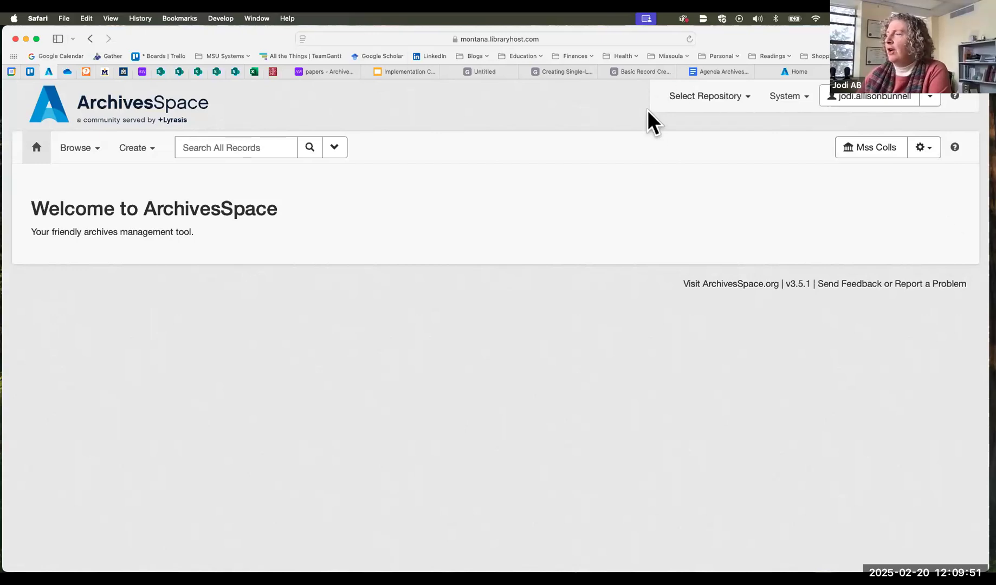
# Step: Review the repository list, keep Mss Colls selected, and show the System administration options
pyautogui.click(747, 103)
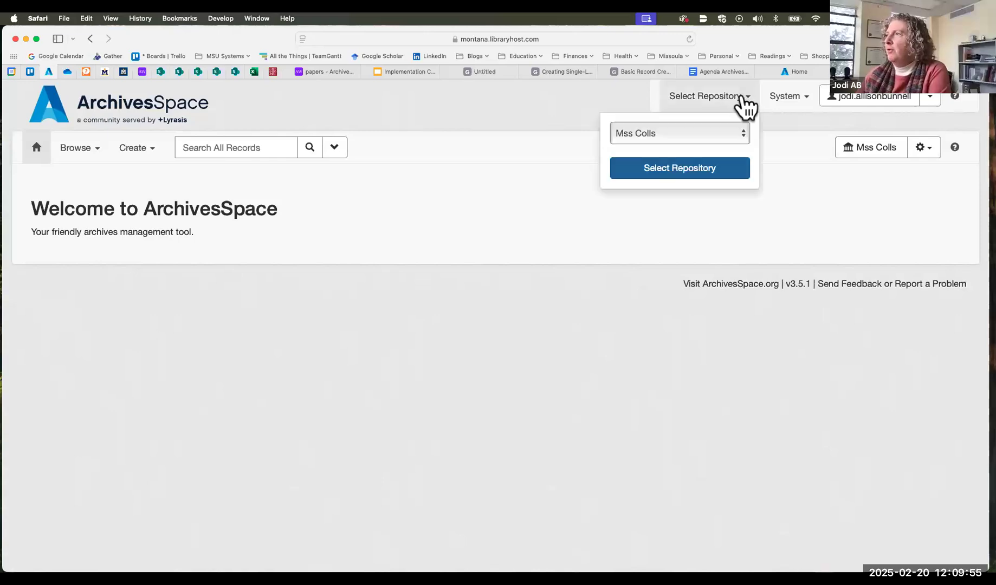
pyautogui.click(743, 133)
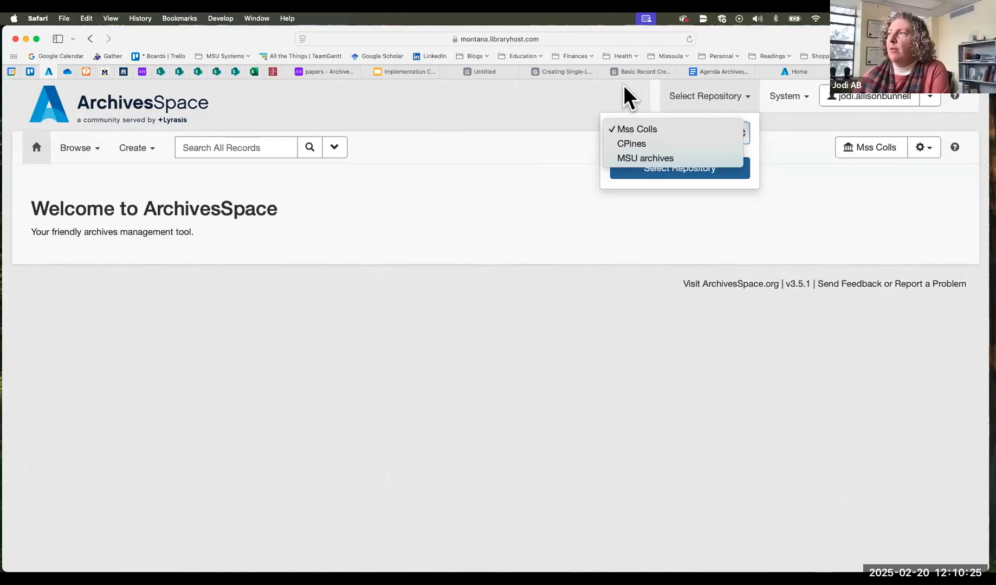
pyautogui.click(443, 122)
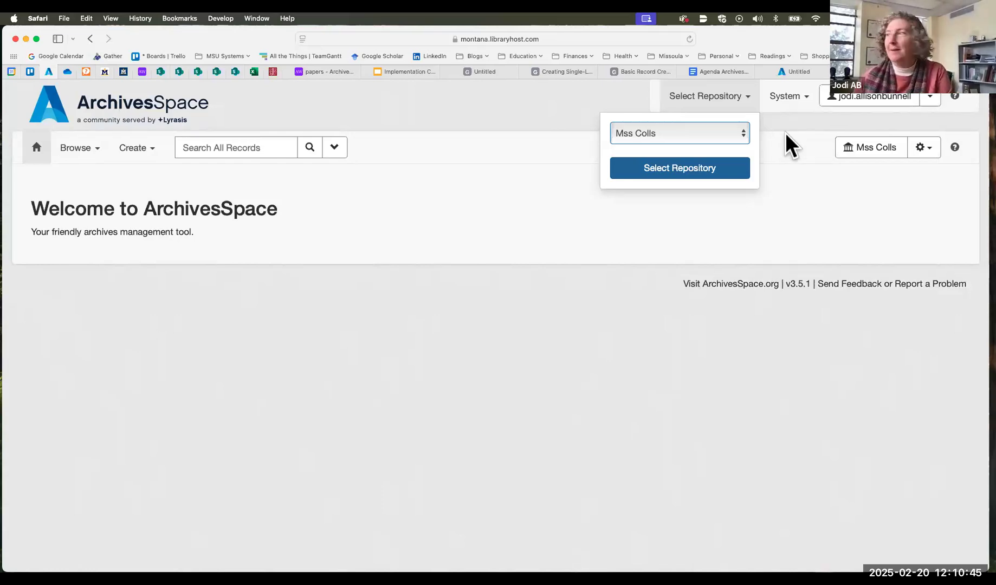
pyautogui.click(854, 100)
pyautogui.click(796, 107)
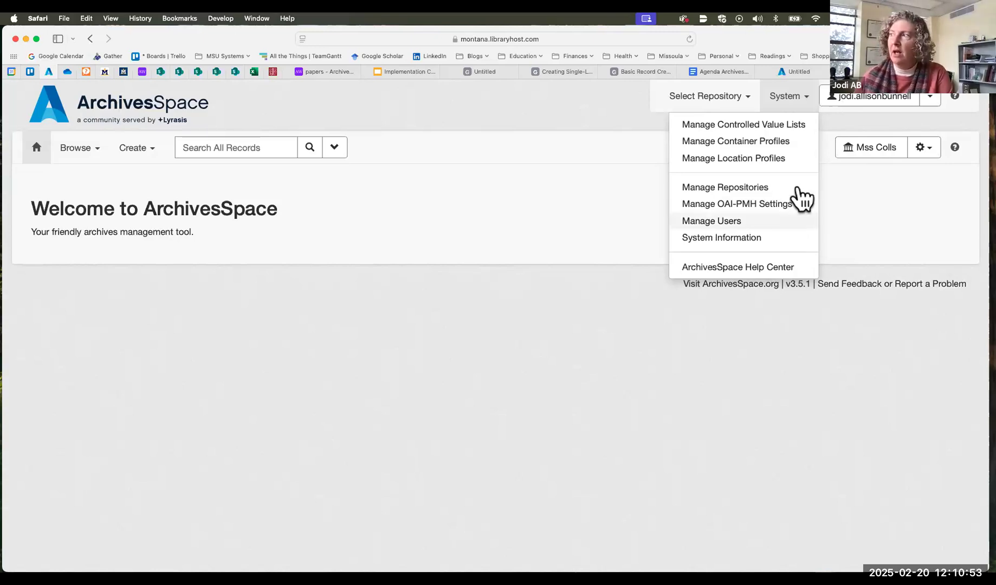
# Step: Open Manage Controlled Value Lists and browse the List Name dropdown without choosing a list
pyautogui.click(755, 124)
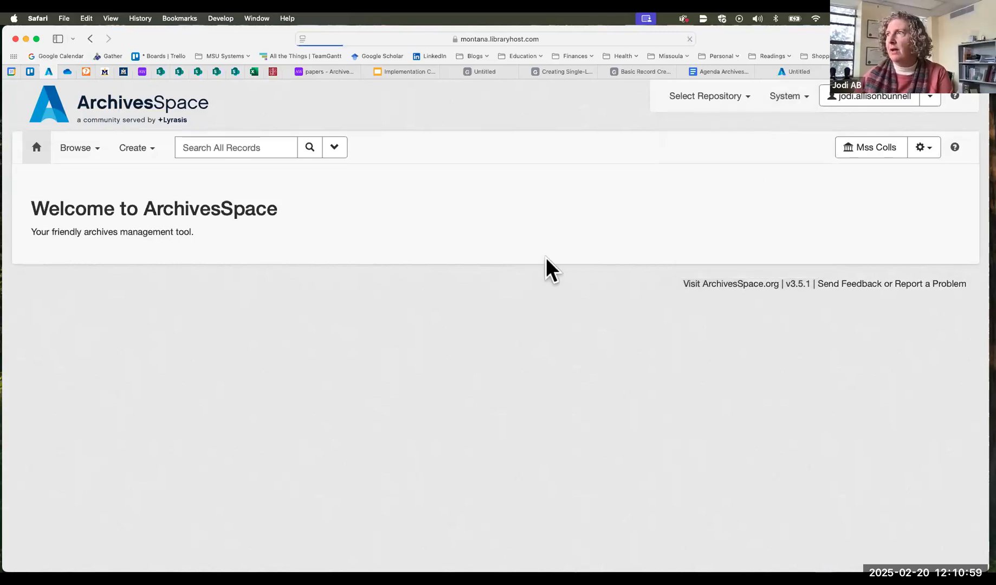
pyautogui.click(501, 253)
pyautogui.scroll(-5, 538, 376)
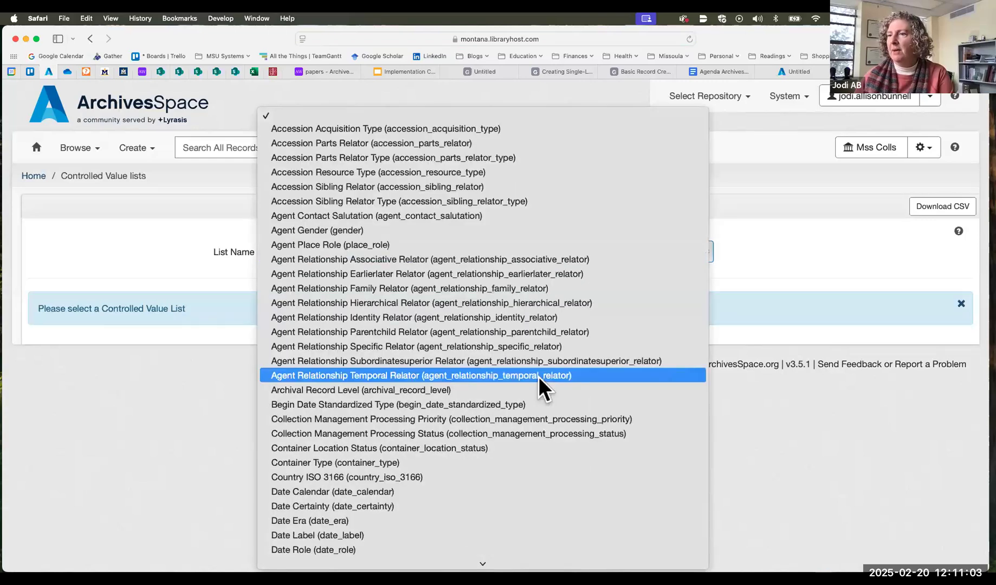
pyautogui.scroll(-3, 539, 377)
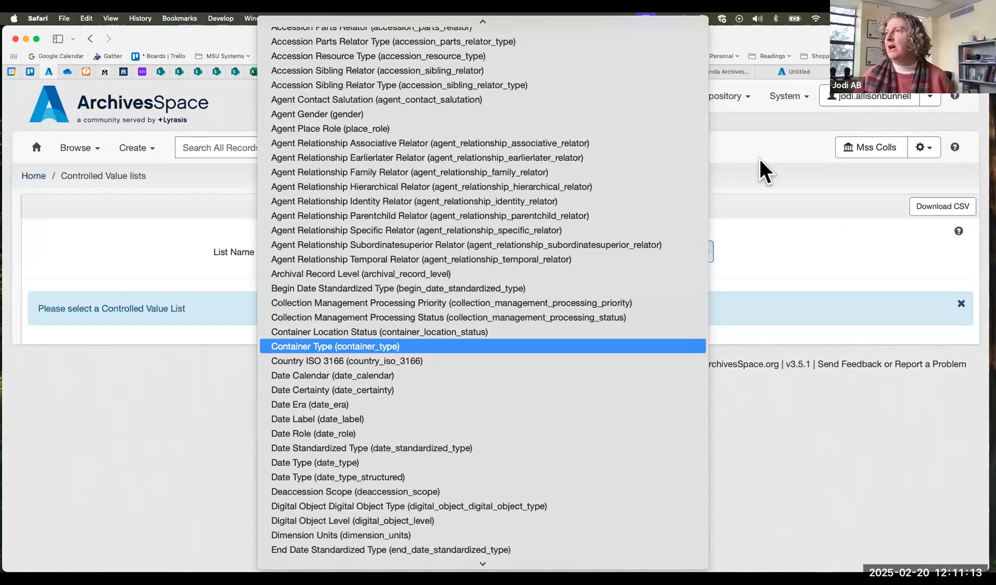
pyautogui.click(855, 154)
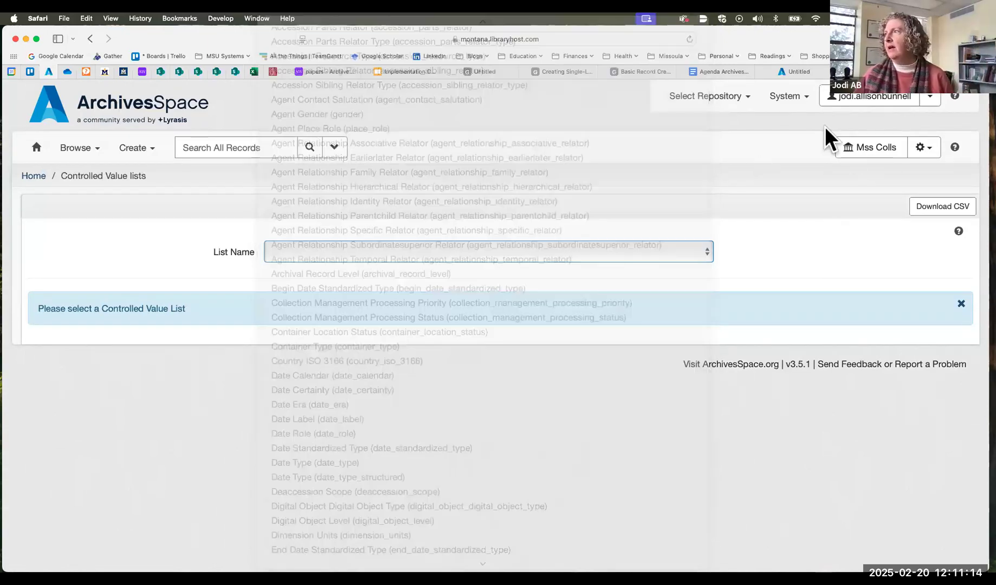
pyautogui.click(807, 97)
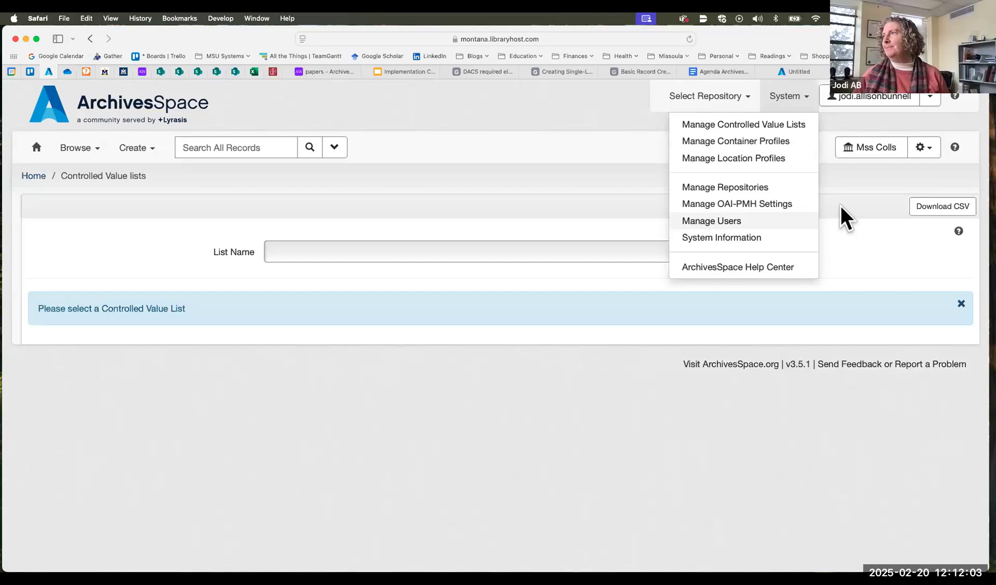
# Step: Glance at the user account menu, then go to Manage Top Containers from the gear menu
pyautogui.click(768, 110)
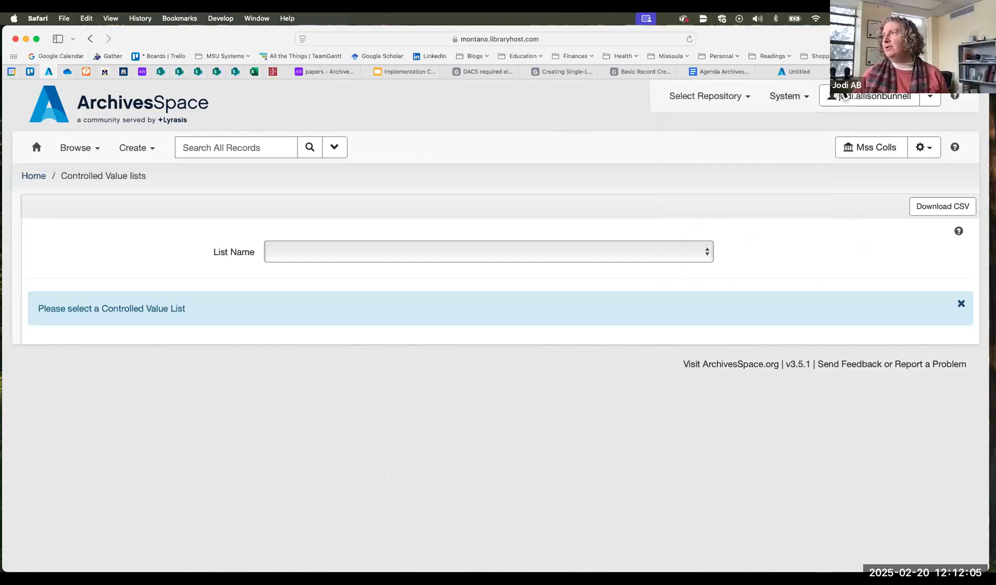
pyautogui.click(931, 96)
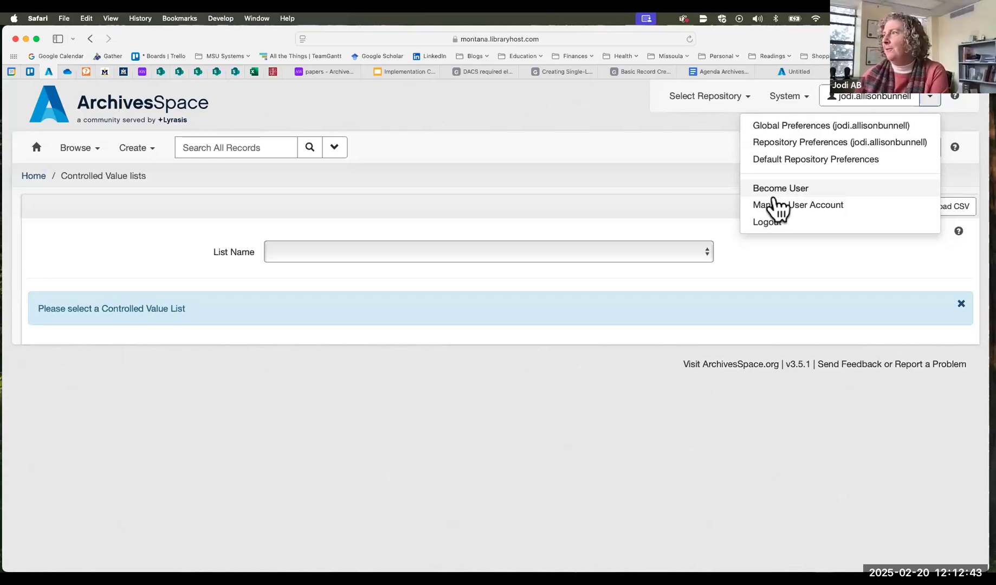
pyautogui.click(702, 129)
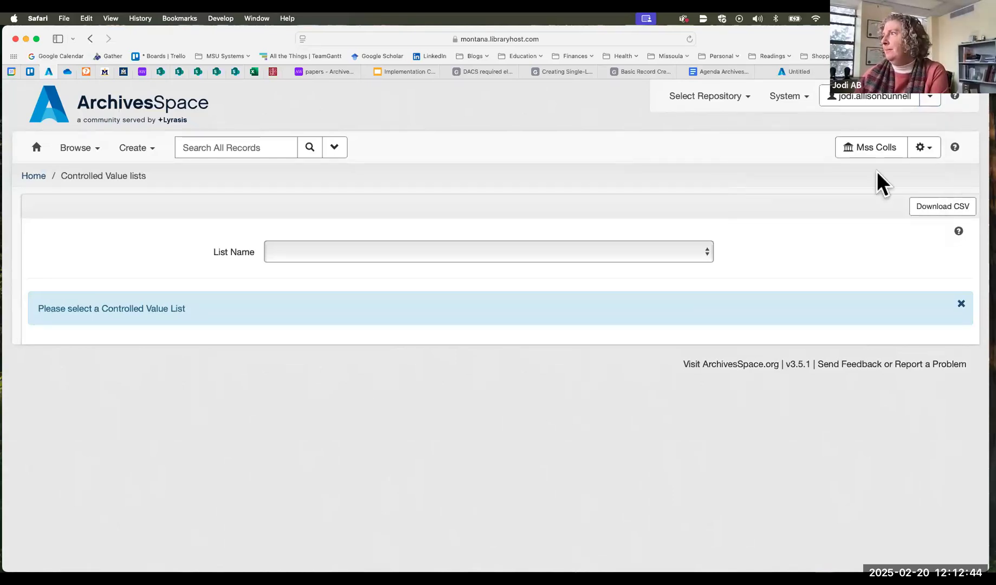
pyautogui.click(931, 150)
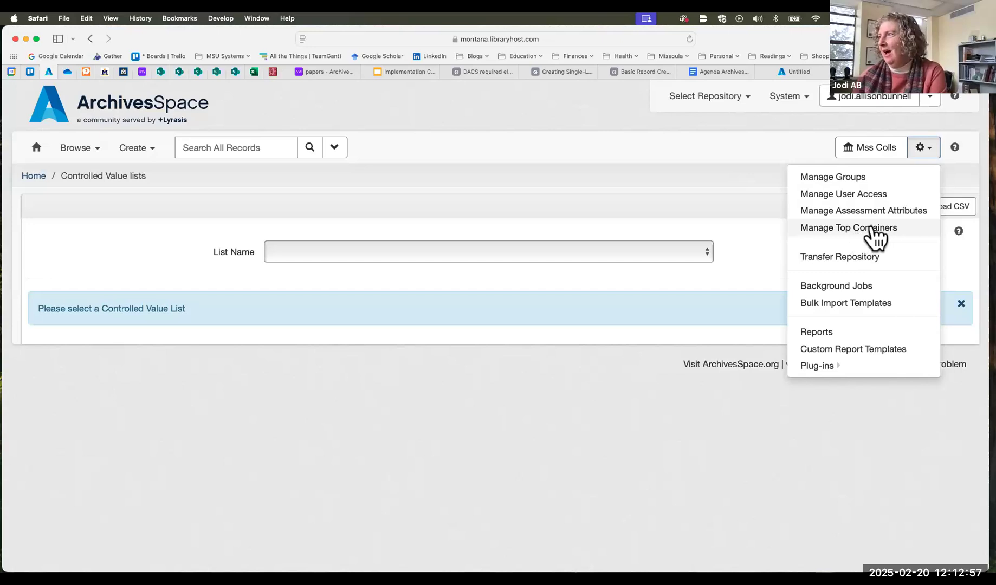
pyautogui.click(848, 227)
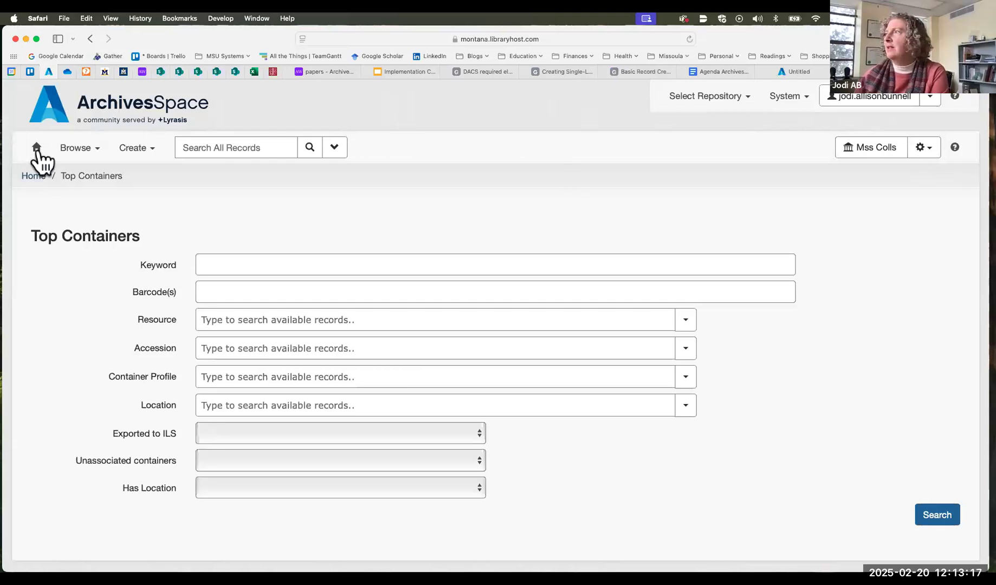
# Step: Return to the staff home page and check the Mss Colls repository's full name
pyautogui.press('super+r')
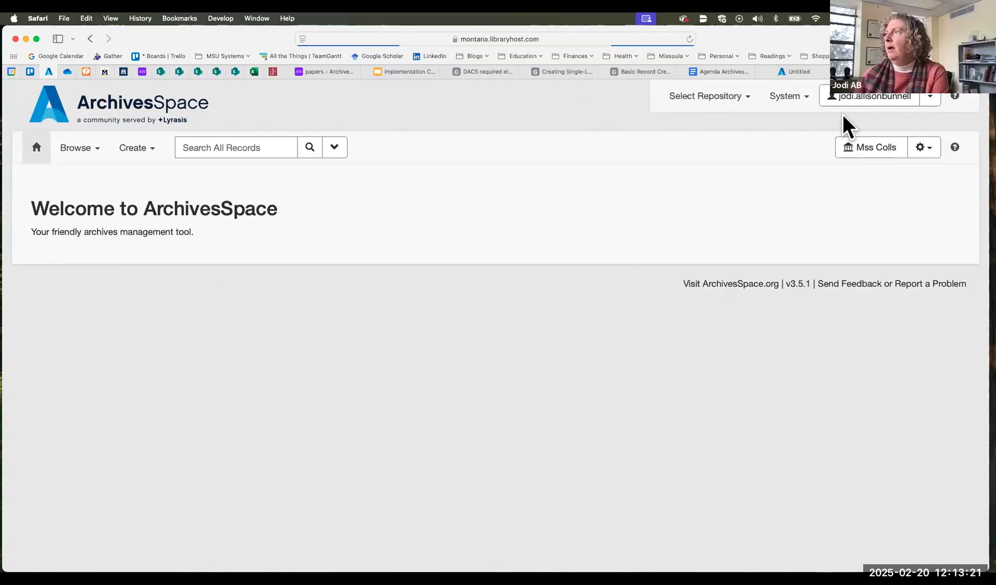
pyautogui.click(878, 147)
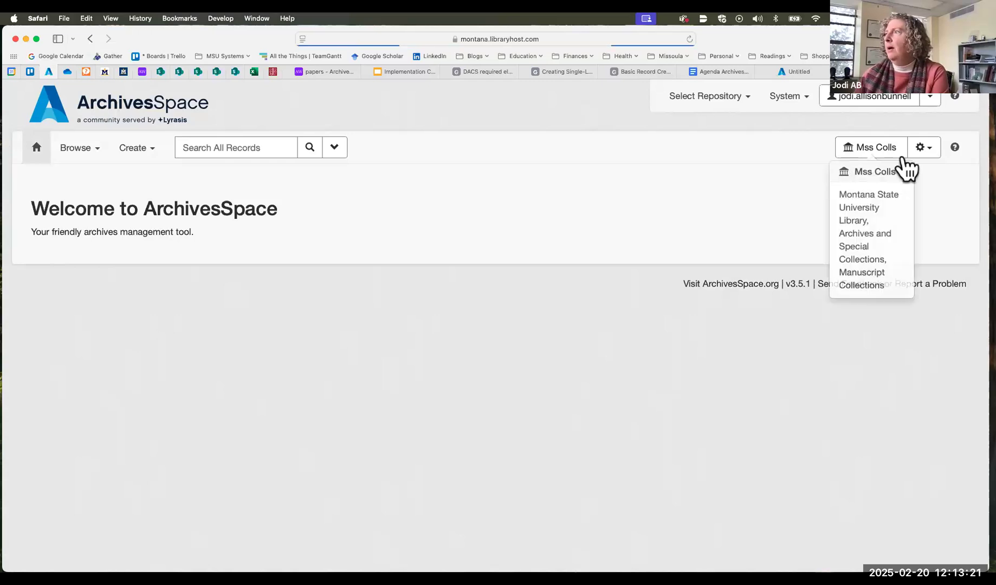
pyautogui.click(861, 145)
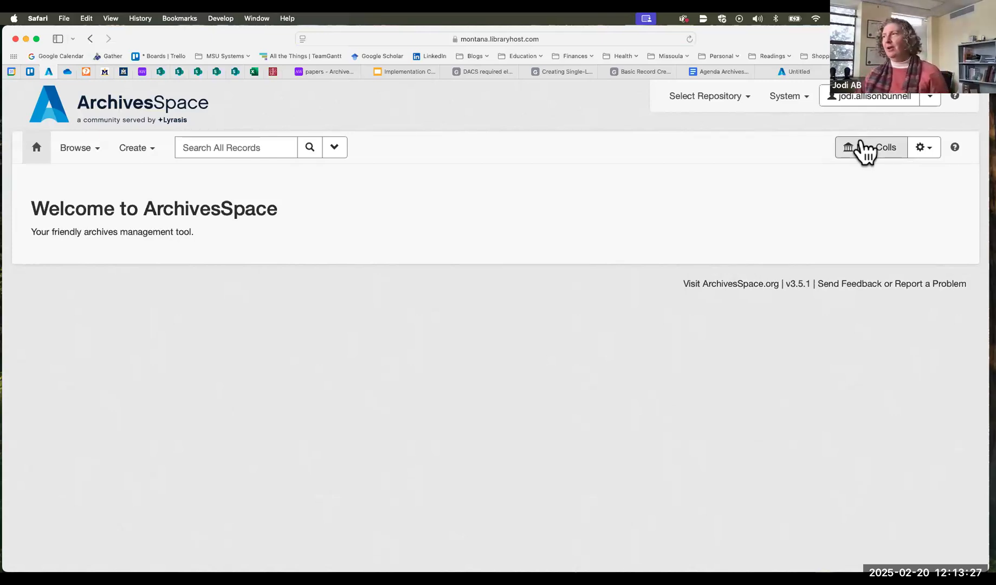
pyautogui.click(862, 147)
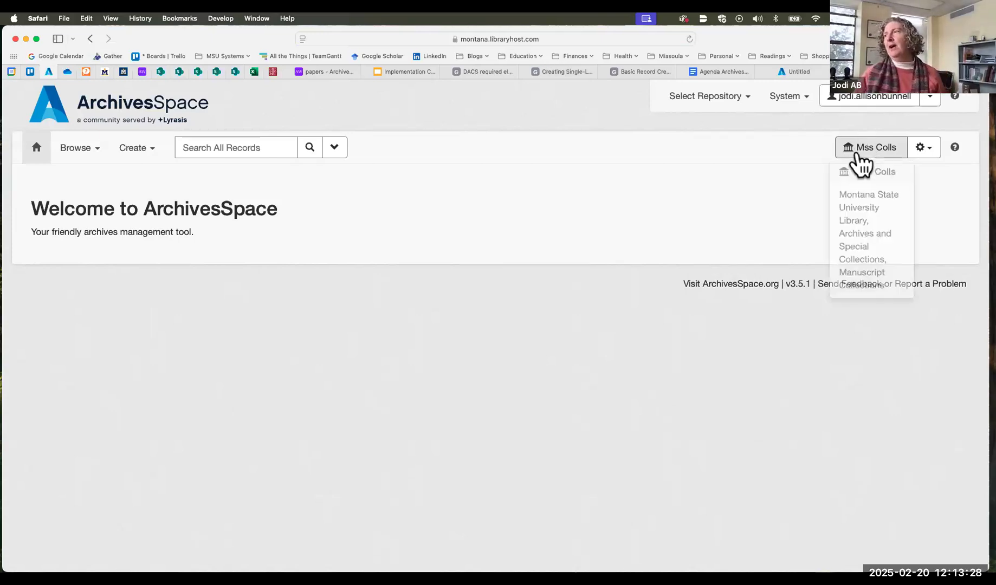
pyautogui.click(780, 136)
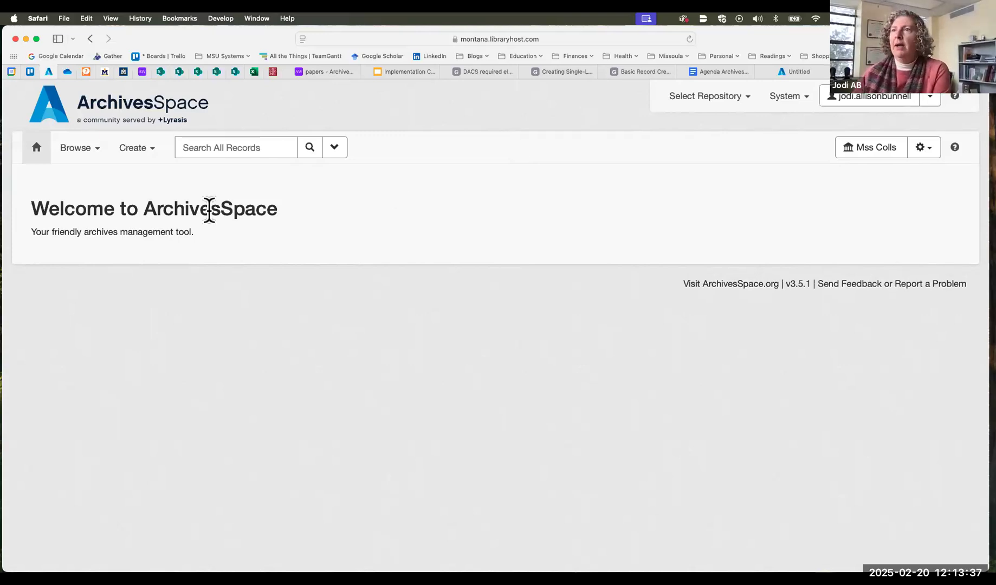
pyautogui.click(208, 147)
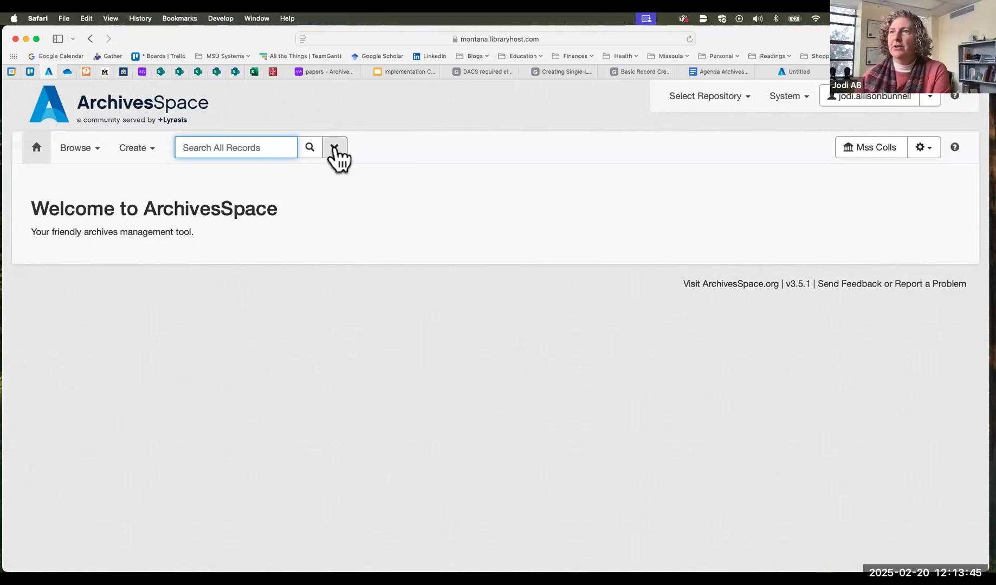
# Step: Preview the Advanced Search field options, keep Keyword, then list the browsable record types
pyautogui.click(334, 148)
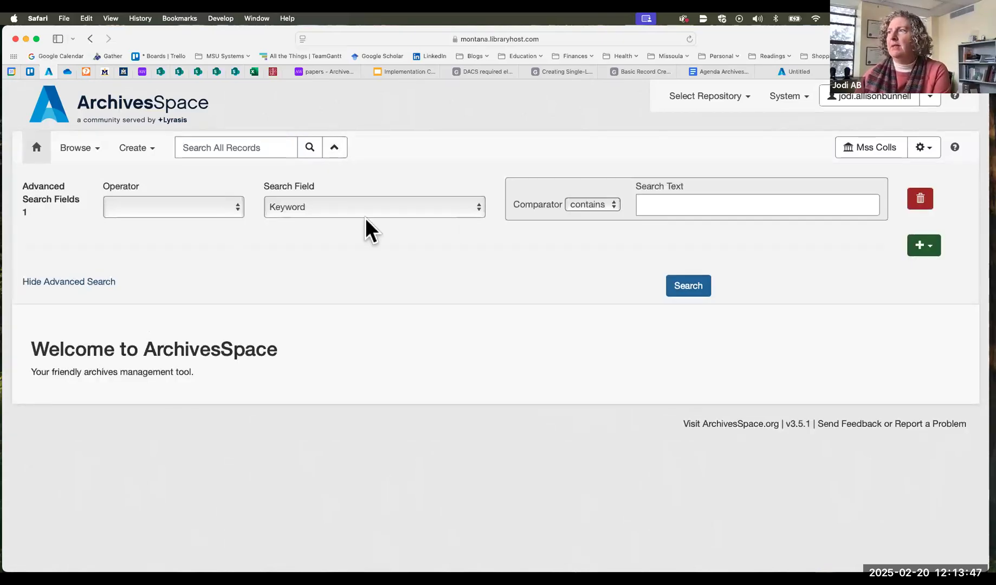
pyautogui.click(479, 207)
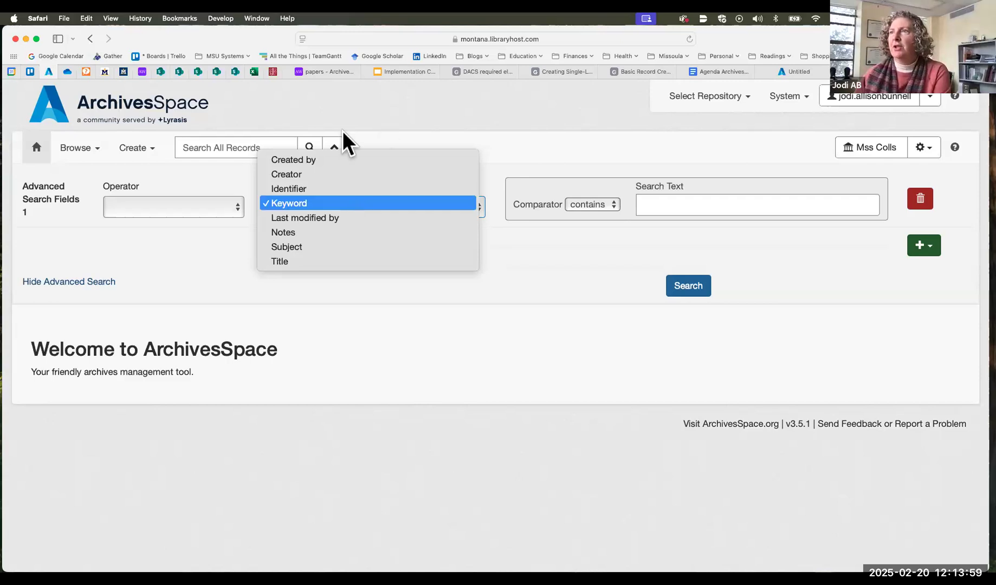
pyautogui.click(334, 154)
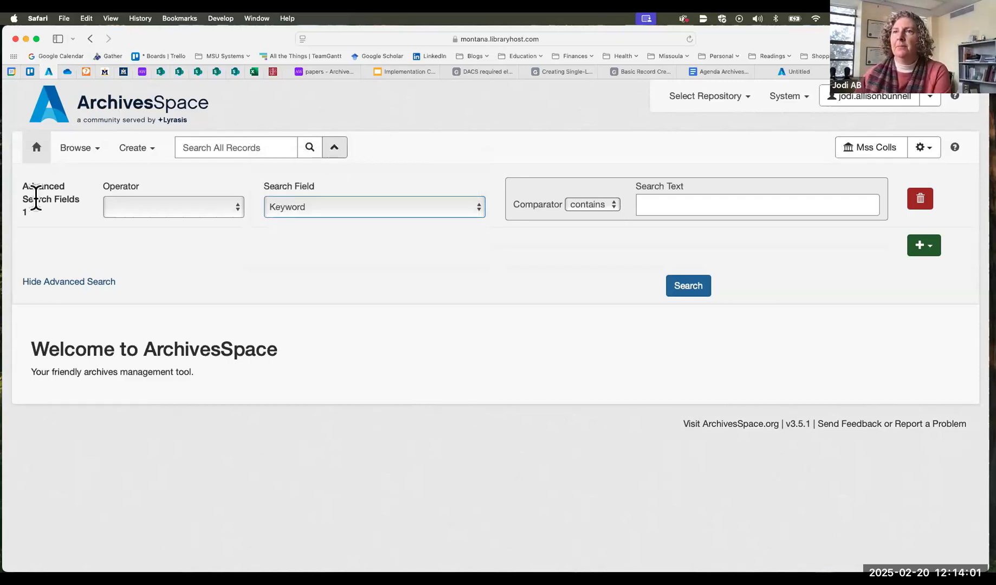
pyautogui.click(68, 281)
pyautogui.click(101, 155)
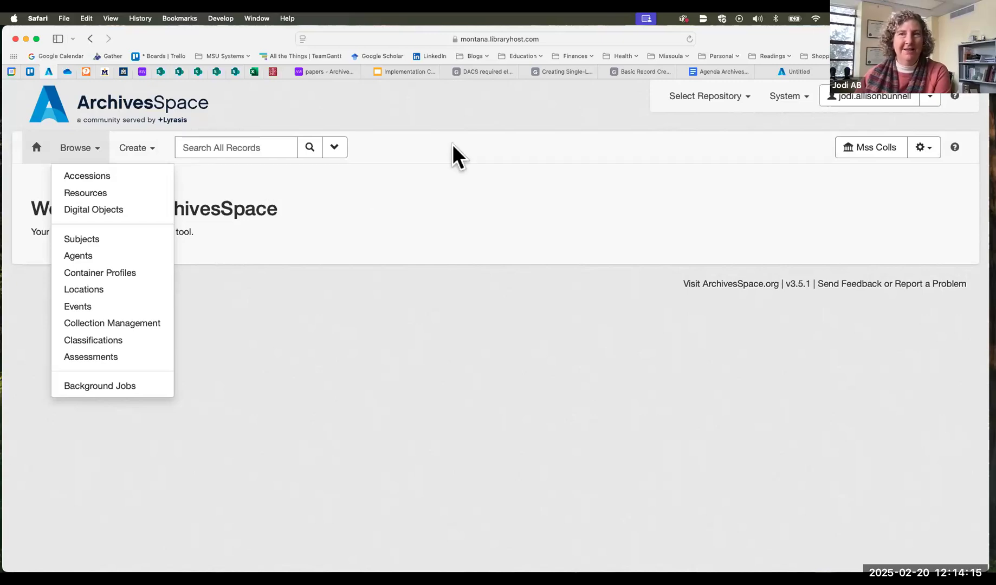
# Step: Check the Create record types list, then open a new empty Safari tab with Cmd+T
pyautogui.click(151, 150)
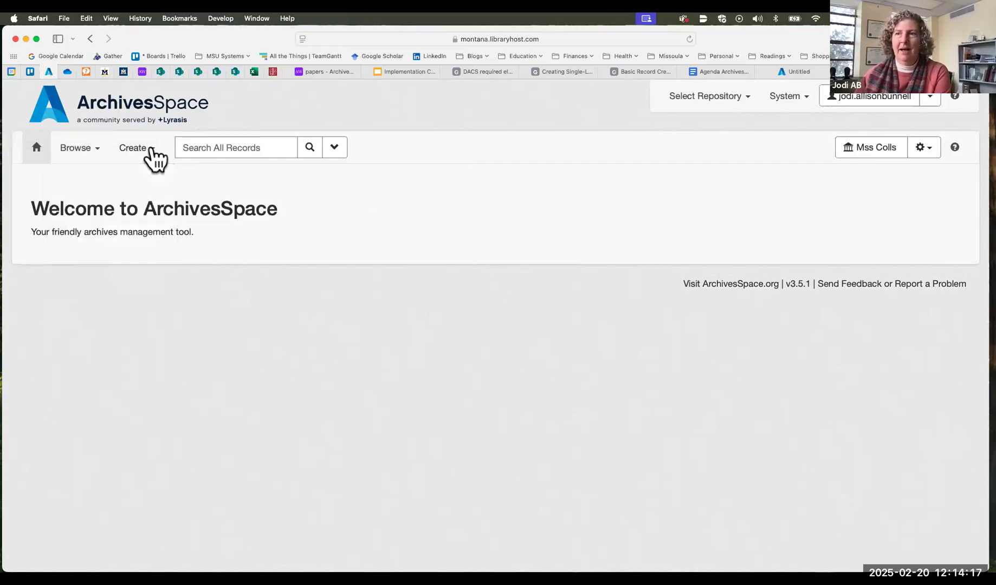
pyautogui.click(152, 150)
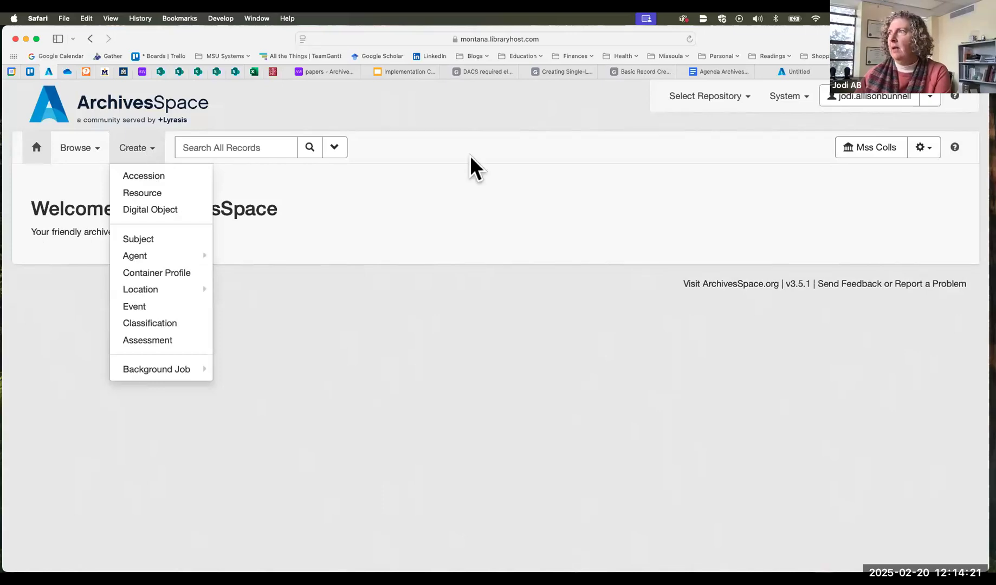
pyautogui.click(778, 127)
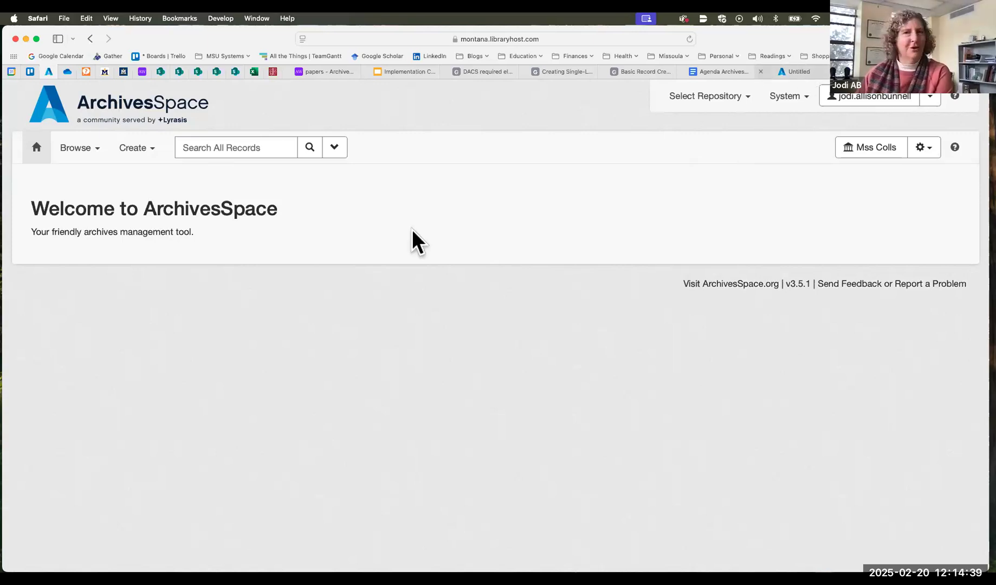
pyautogui.press('super+t')
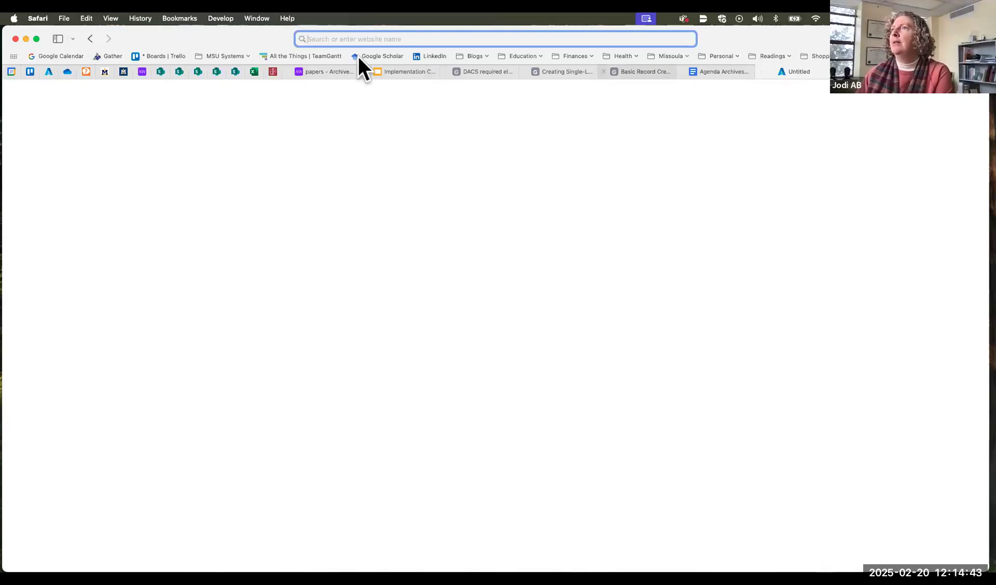
# Step: Abandon the half-typed 'lyr' address and switch to the workshop agenda tab
pyautogui.write('lyr')
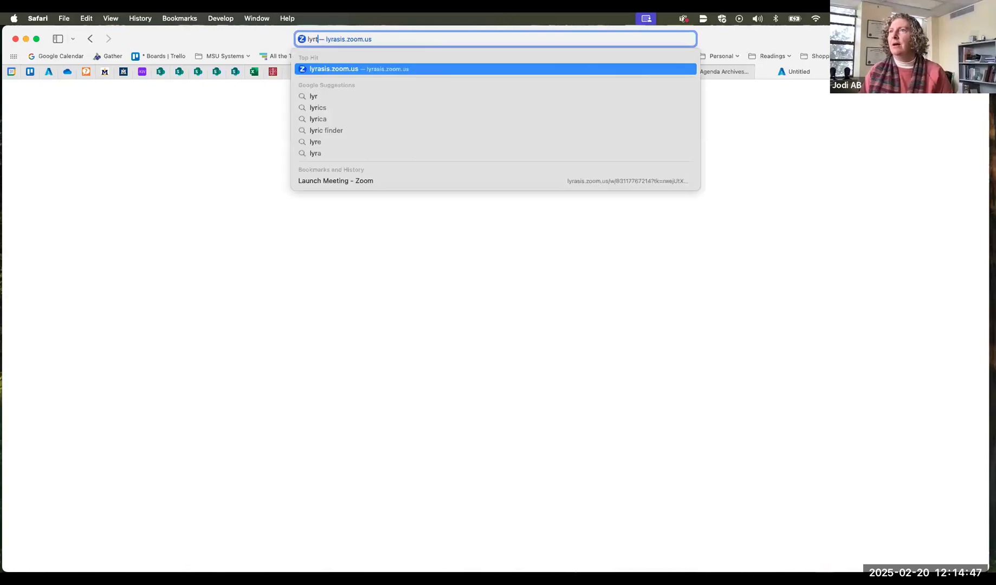
pyautogui.press('BackSpace')
pyautogui.press('BackSpace')
pyautogui.press('BackSpace')
pyautogui.press('BackSpace')
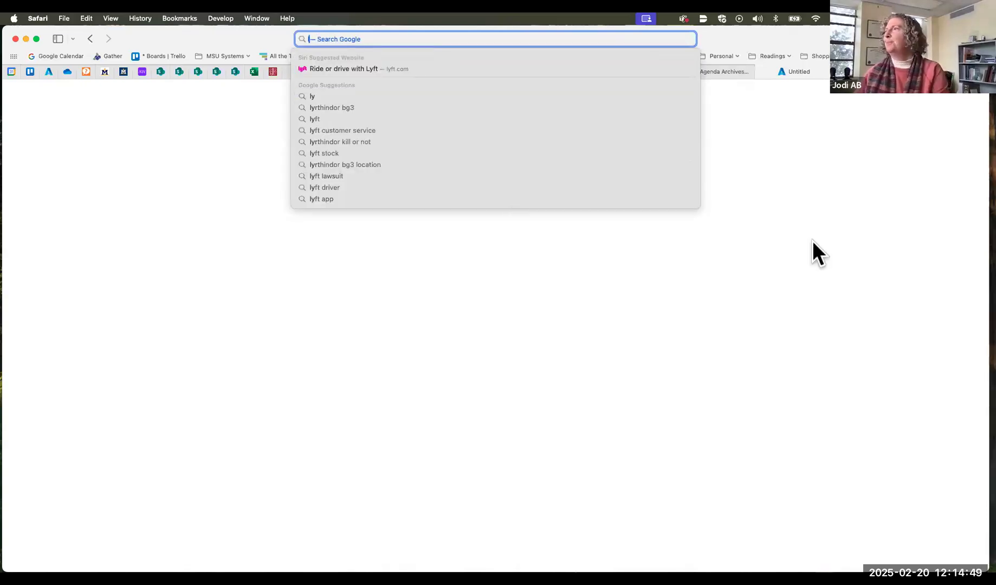
pyautogui.click(720, 69)
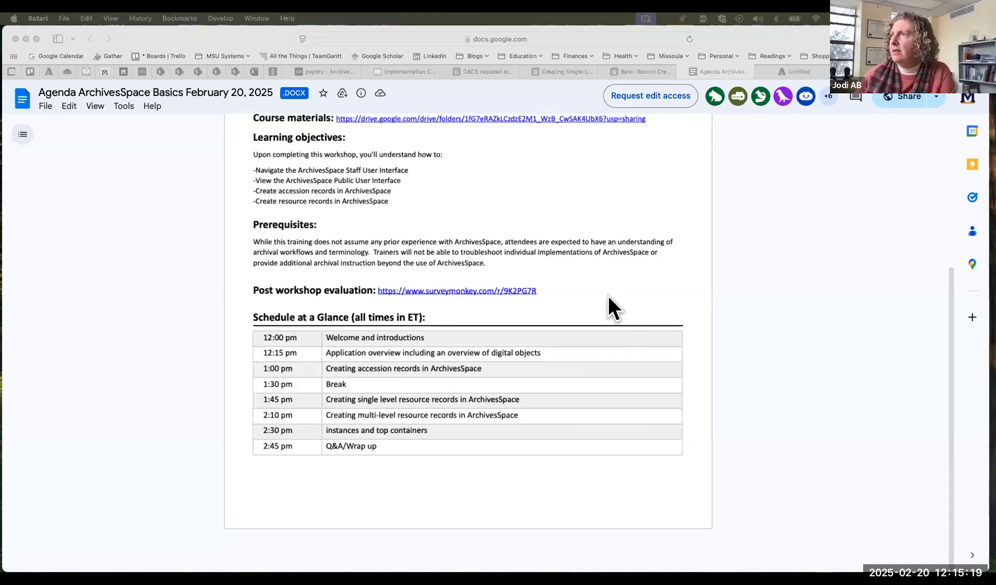
# Step: Scroll to the top of the agenda showing the logo, workshop title and February 20, 2025 date
pyautogui.scroll(2, 607, 296)
pyautogui.scroll(5, 607, 296)
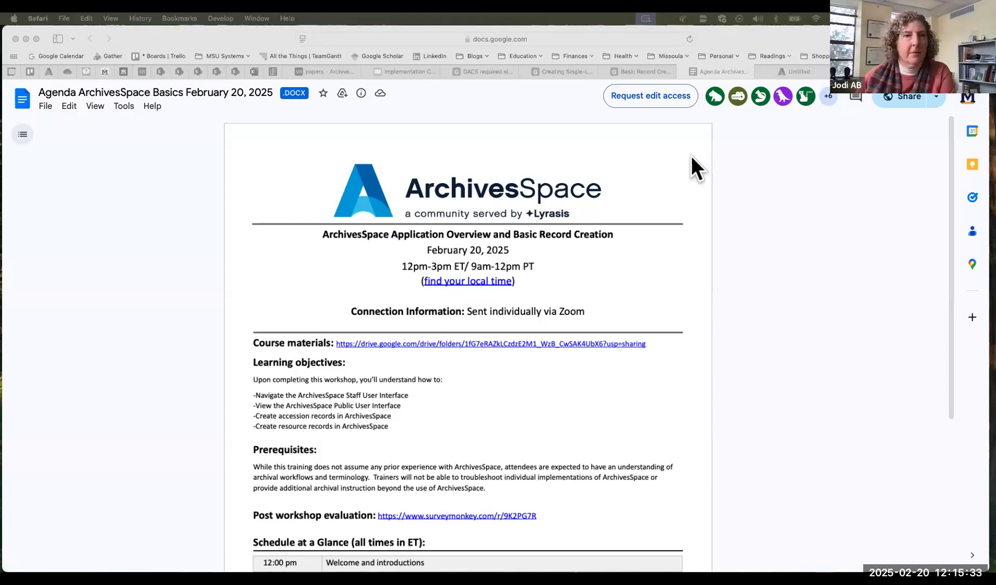
# Step: Switch from the Google Docs agenda back to the pinned ArchivesSpace tab in Safari
pyautogui.click(290, 212)
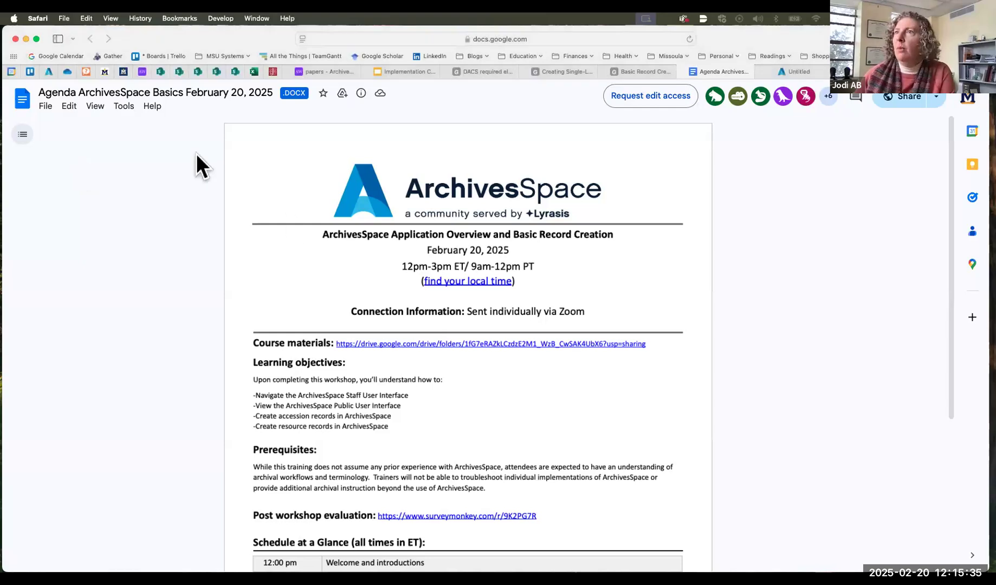
pyautogui.click(49, 71)
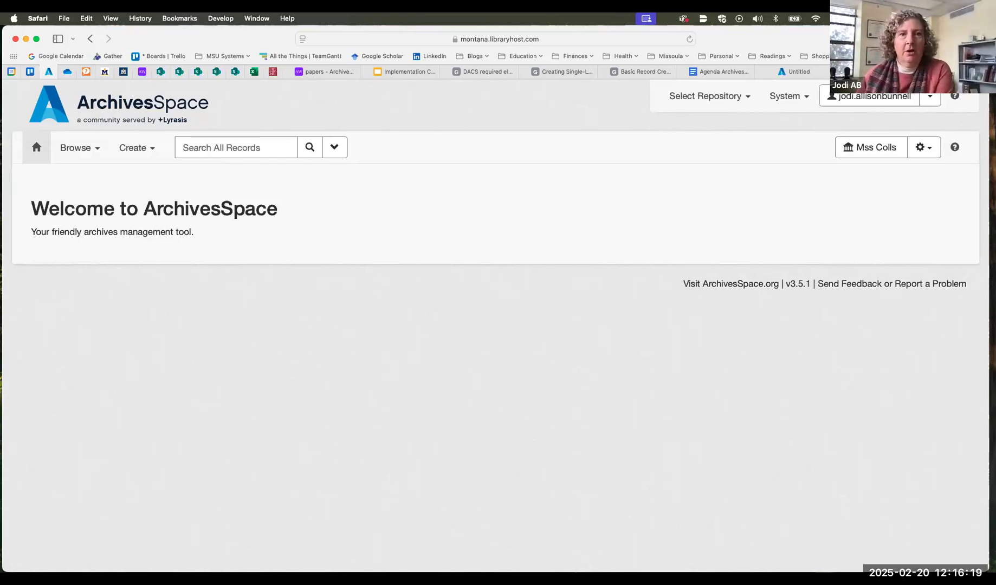
# Step: Run an all-records search for the quoted phrase "ivan doig"
pyautogui.click(237, 150)
pyautogui.write('"ivan doig')
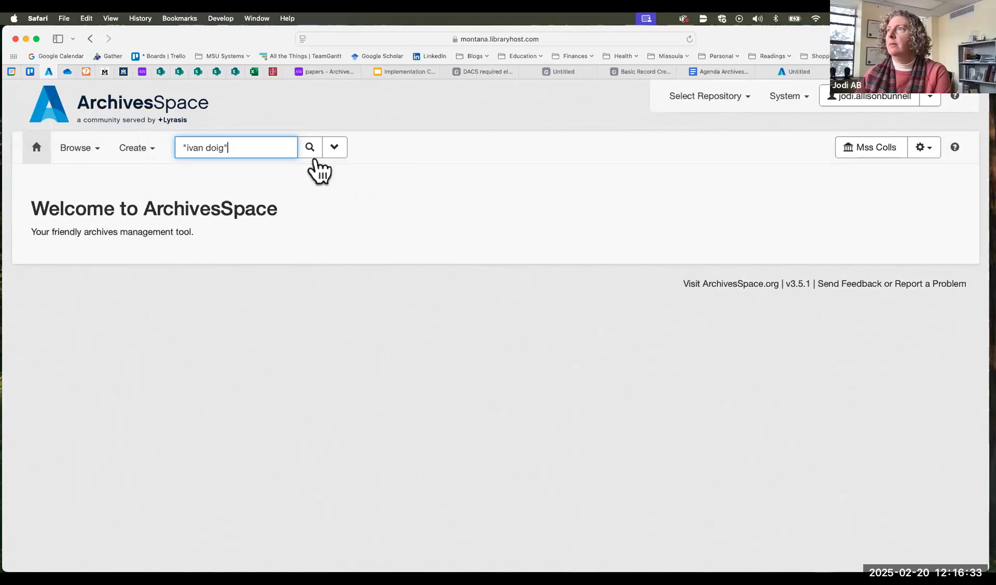
pyautogui.click(308, 146)
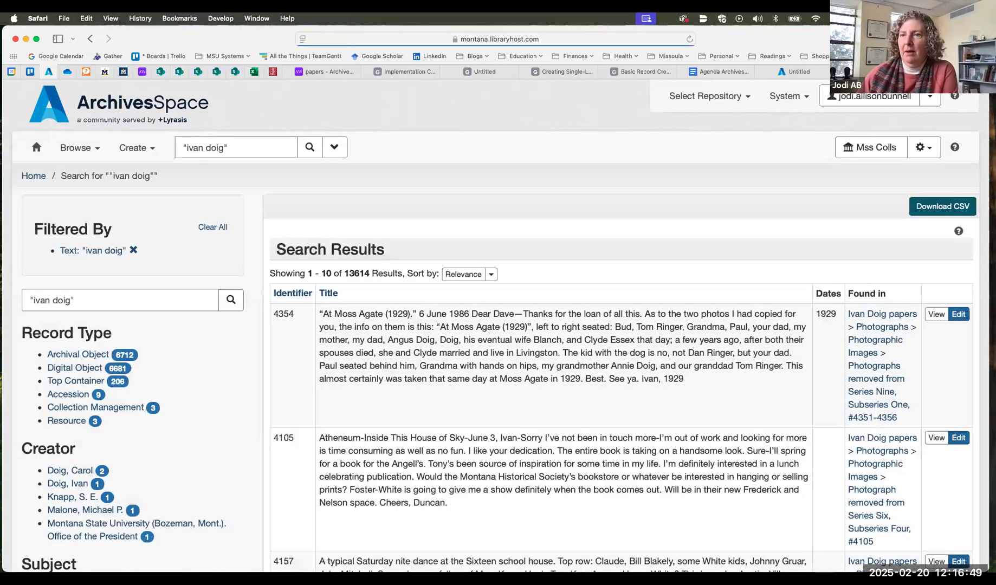
# Step: Filter the results to Resource records and open the Doig (Ivan) papers record
pyautogui.click(75, 422)
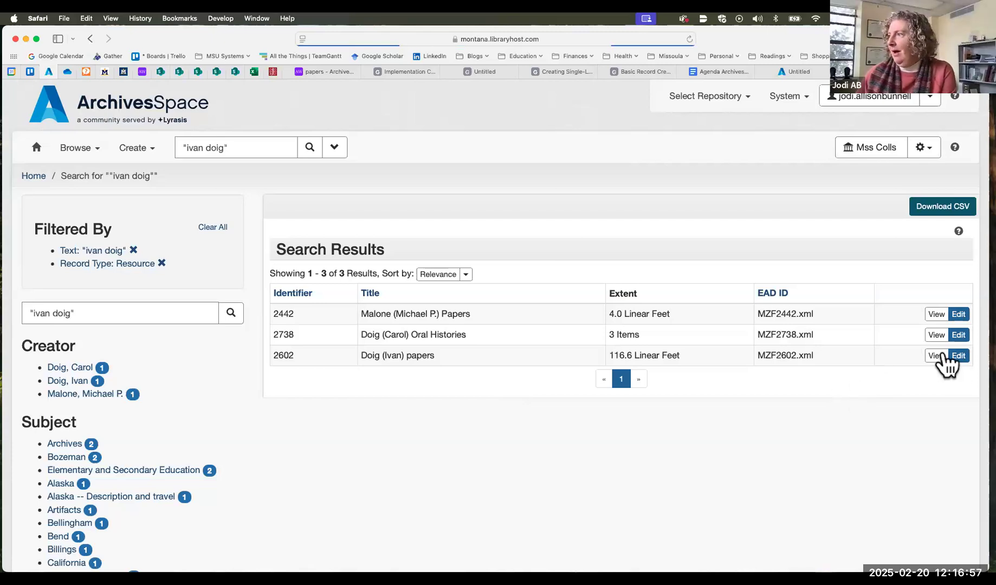
pyautogui.click(956, 356)
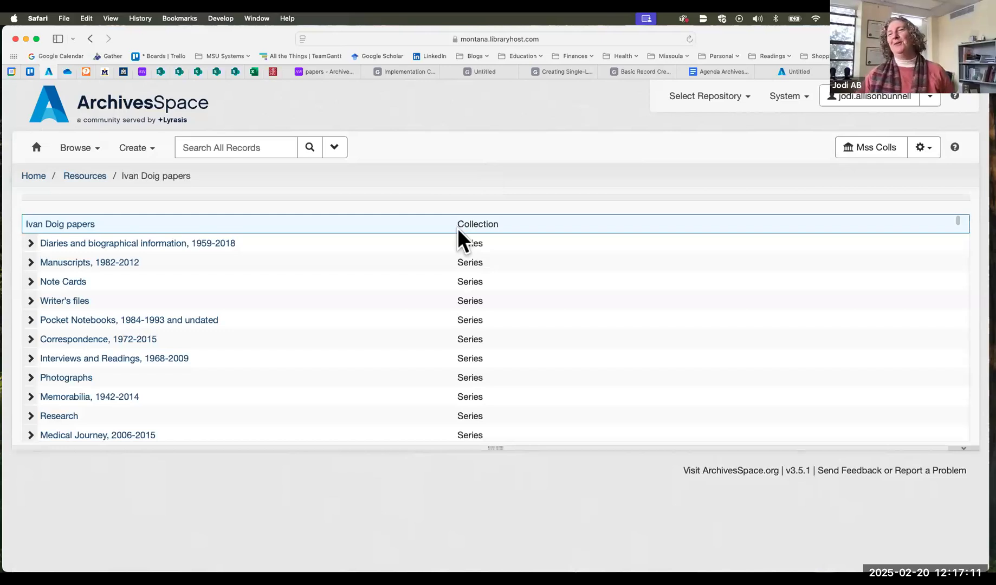
# Step: Expand the Diaries and biographical information series, open the Diaries, 1974 file, and enlarge its pane
pyautogui.scroll(-5, 340, 378)
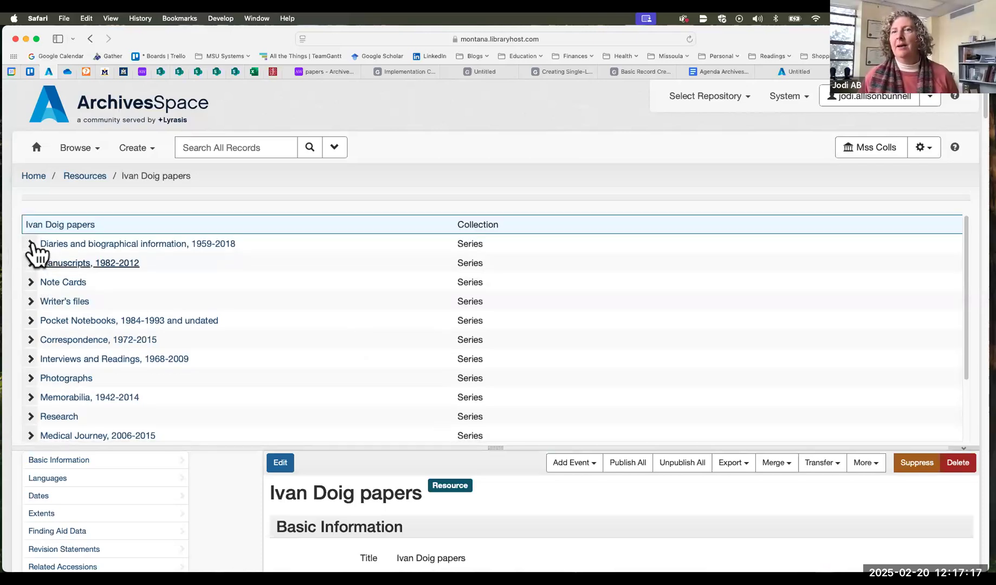
pyautogui.click(32, 244)
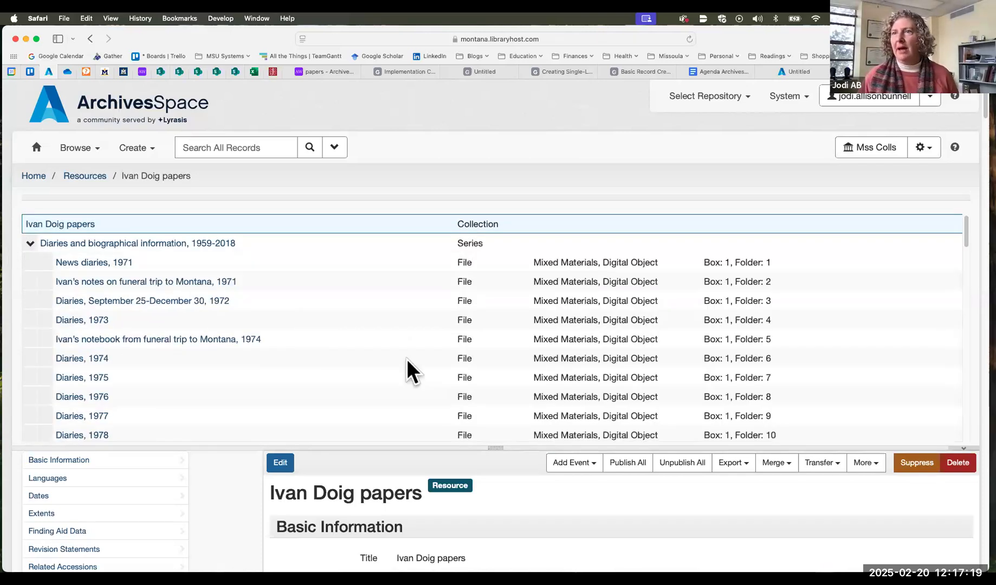
pyautogui.scroll(-1, 116, 269)
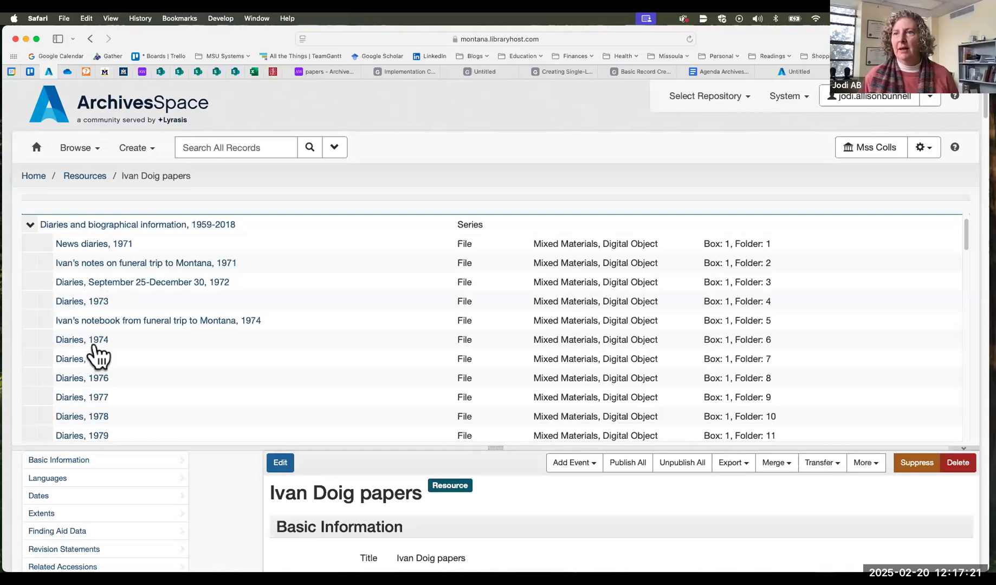
pyautogui.click(93, 345)
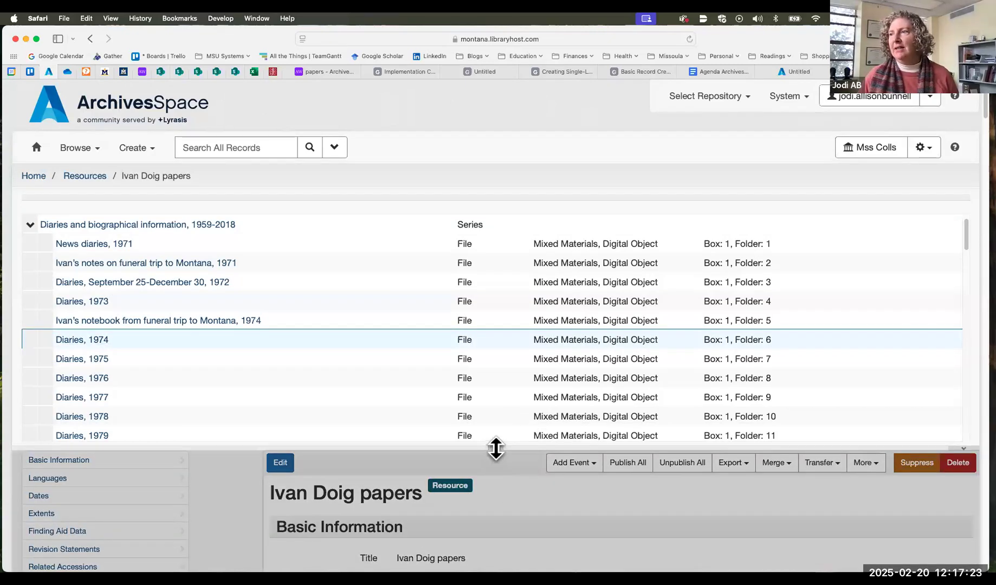
pyautogui.moveTo(495, 447); pyautogui.dragTo(495, 320)
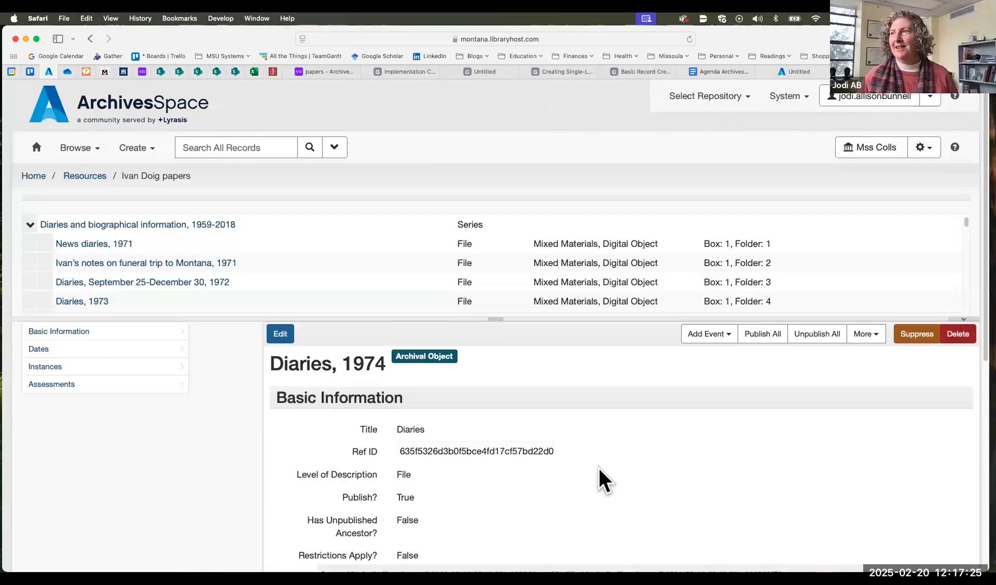
# Step: Expand the Mixed Materials instance to show Box 1: Series 1, Folder 6 and its location
pyautogui.scroll(-10, 599, 470)
pyautogui.scroll(1, 284, 372)
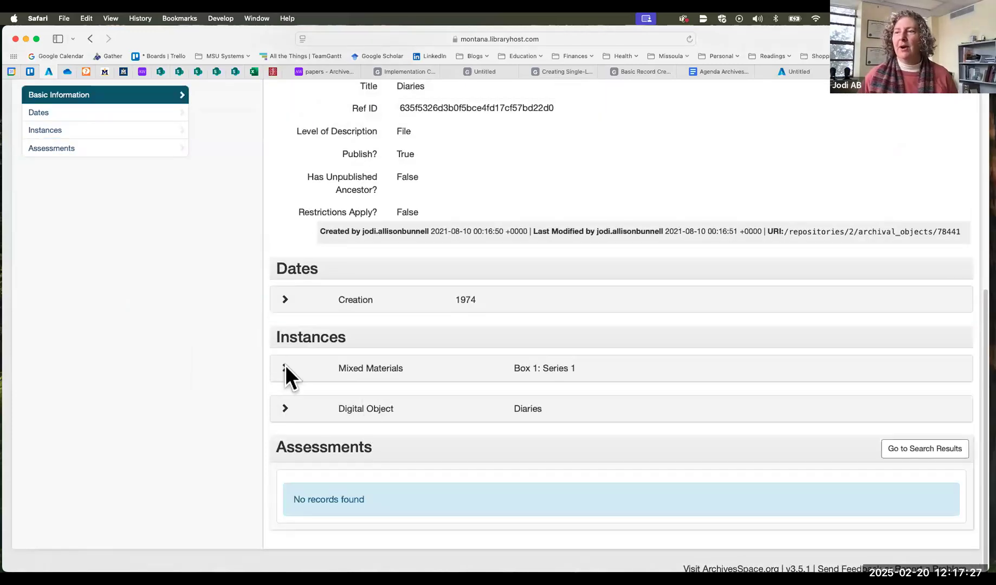
pyautogui.scroll(10, 699, 412)
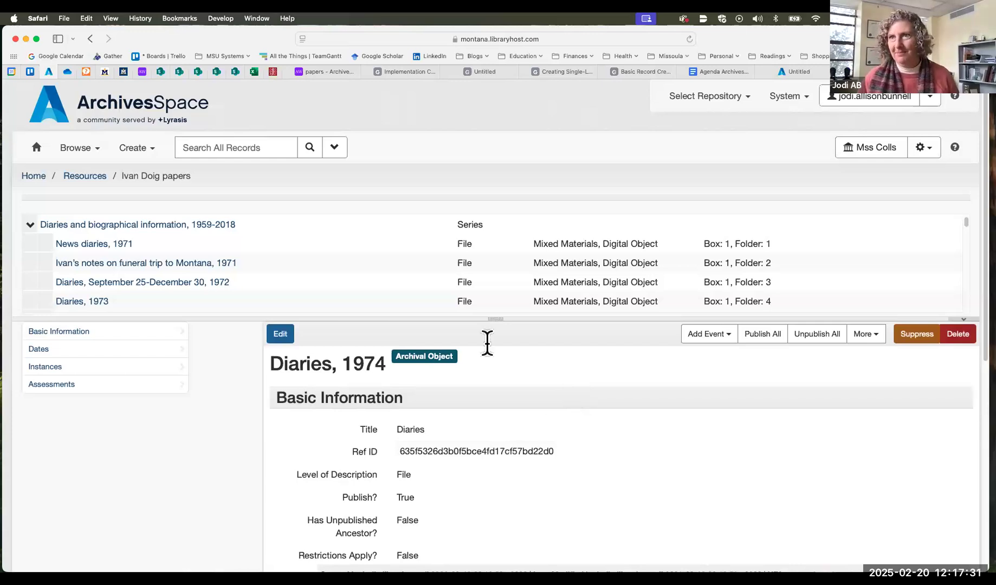
pyautogui.scroll(-1, 484, 340)
pyautogui.scroll(-6, 436, 290)
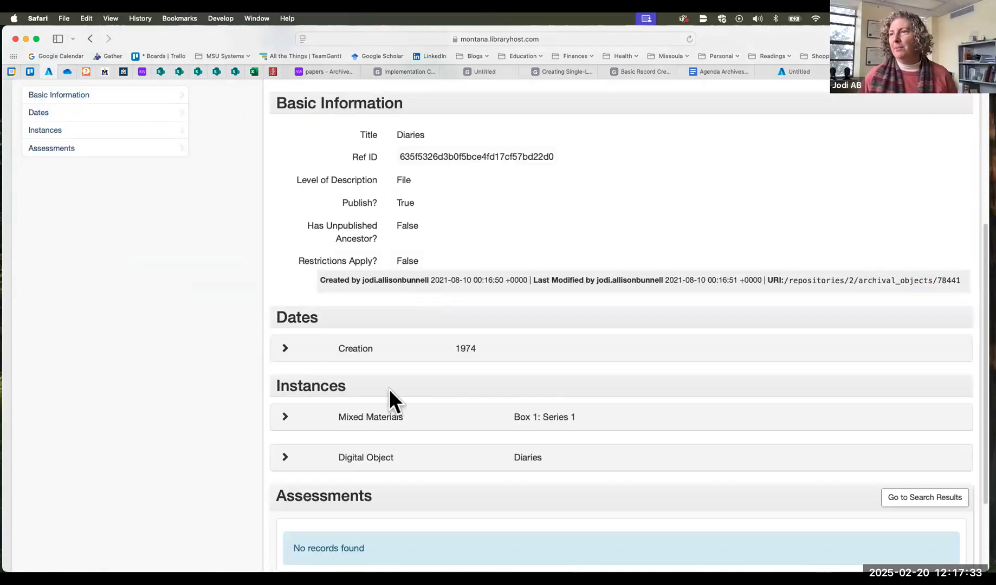
pyautogui.click(285, 346)
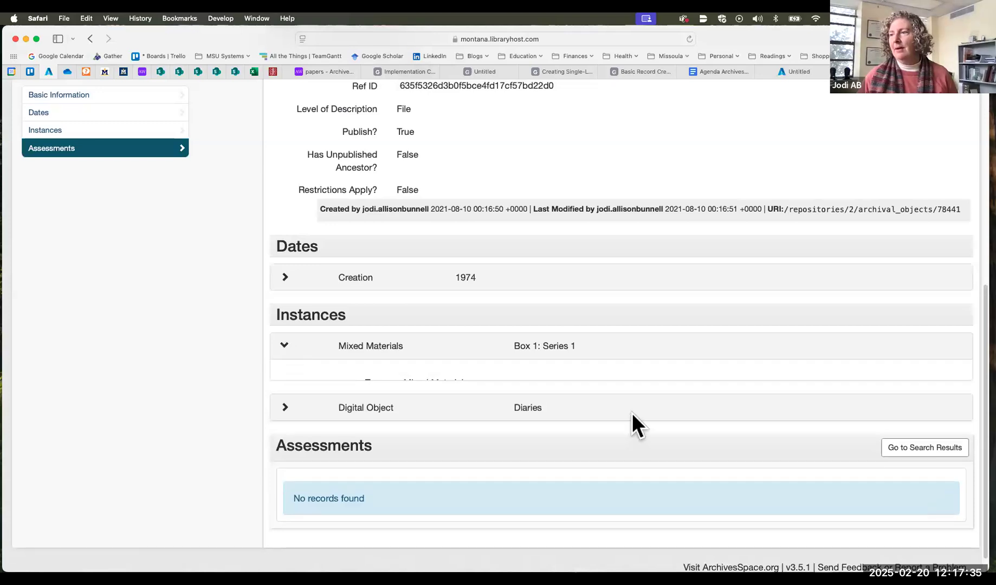
# Step: Expand the Digital Object instance to show the linked Diaries digital object
pyautogui.scroll(-2, 632, 413)
pyautogui.scroll(-1, 677, 407)
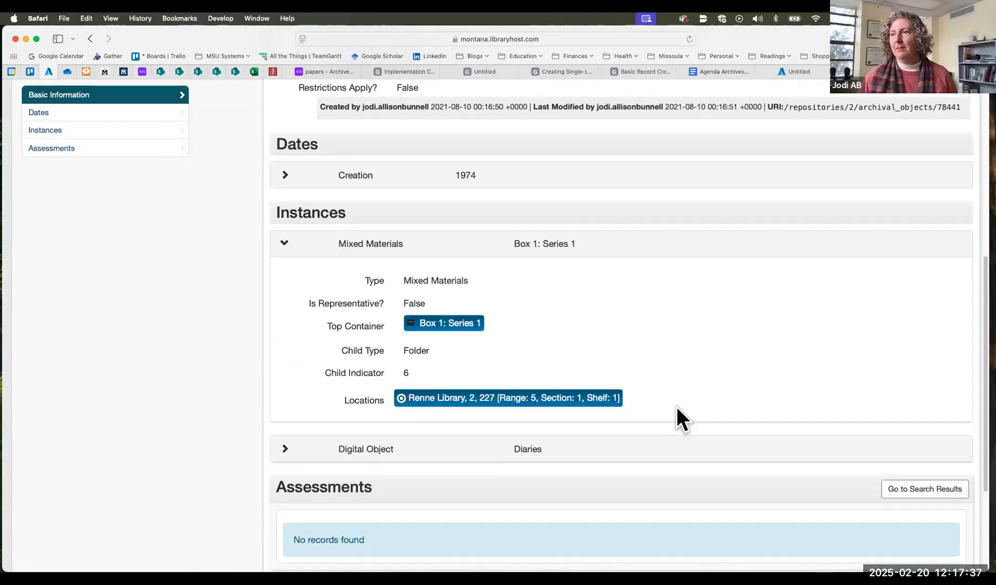
pyautogui.scroll(-2, 336, 395)
pyautogui.click(287, 384)
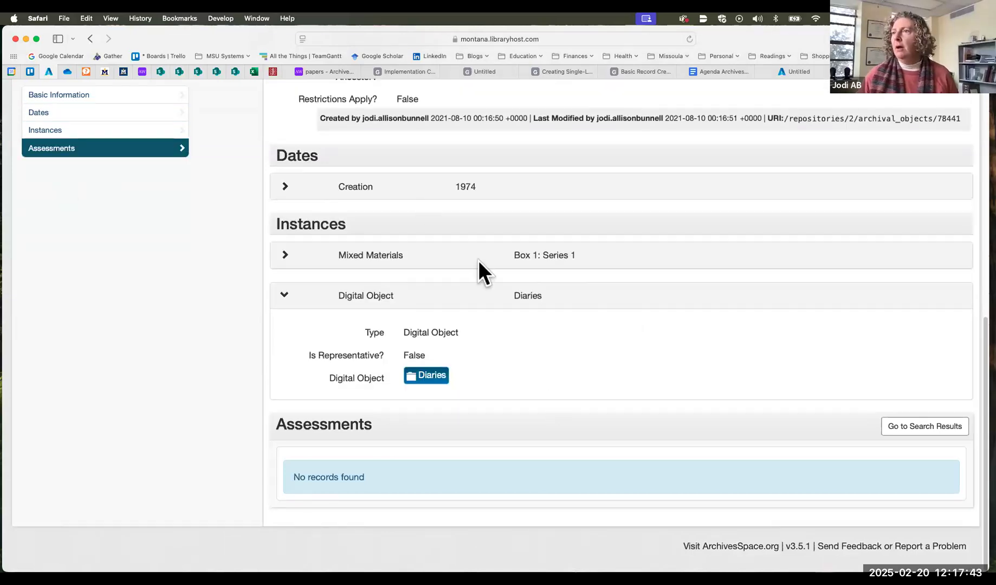
# Step: Return to the top-level Ivan Doig papers collection record
pyautogui.scroll(15, 478, 261)
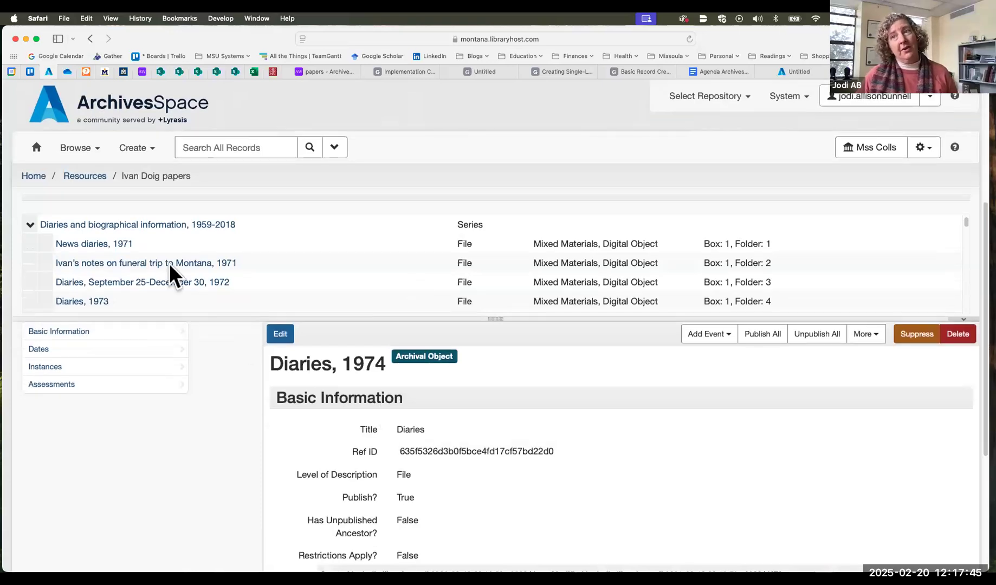
pyautogui.scroll(1, 201, 298)
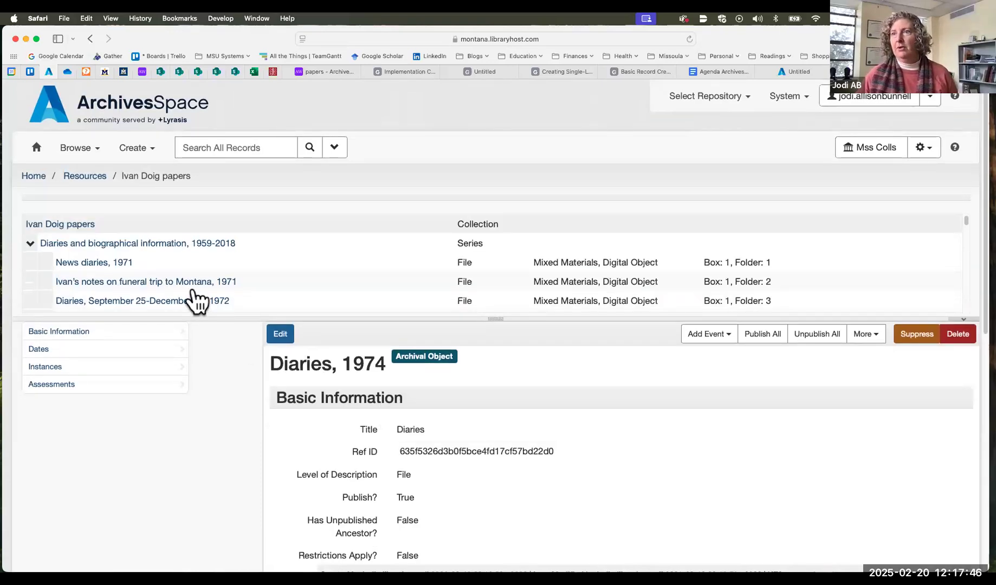
pyautogui.click(69, 226)
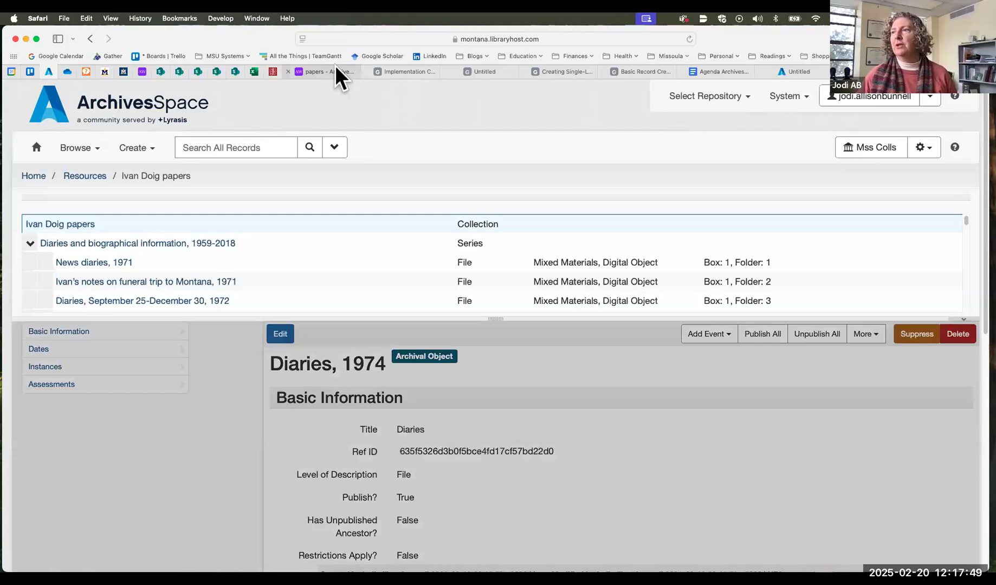
# Step: Switch to the Archives West finding aid and scroll through its diary container list
pyautogui.click(336, 69)
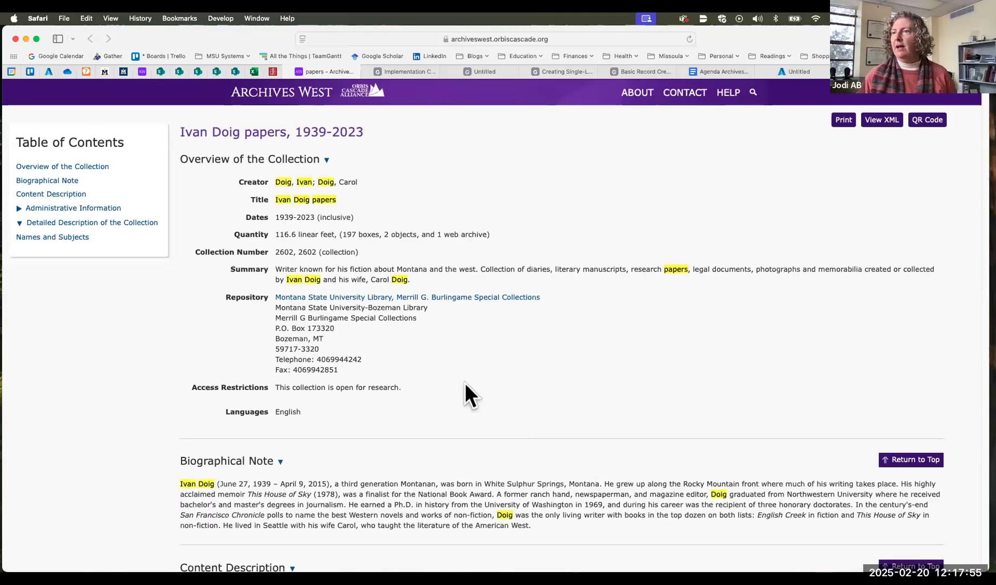
pyautogui.scroll(-5, 465, 386)
pyautogui.scroll(-8, 466, 386)
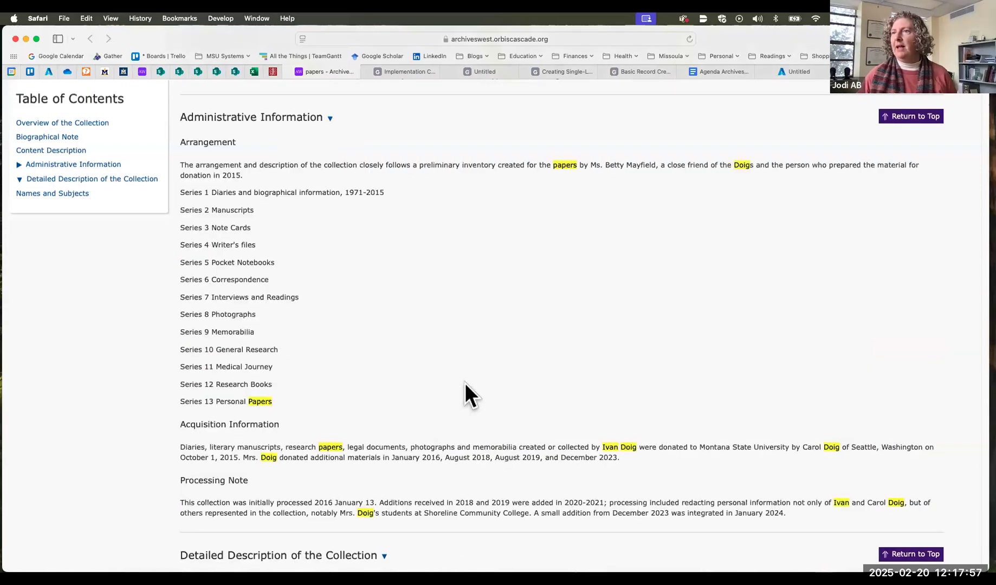
pyautogui.scroll(-10, 464, 383)
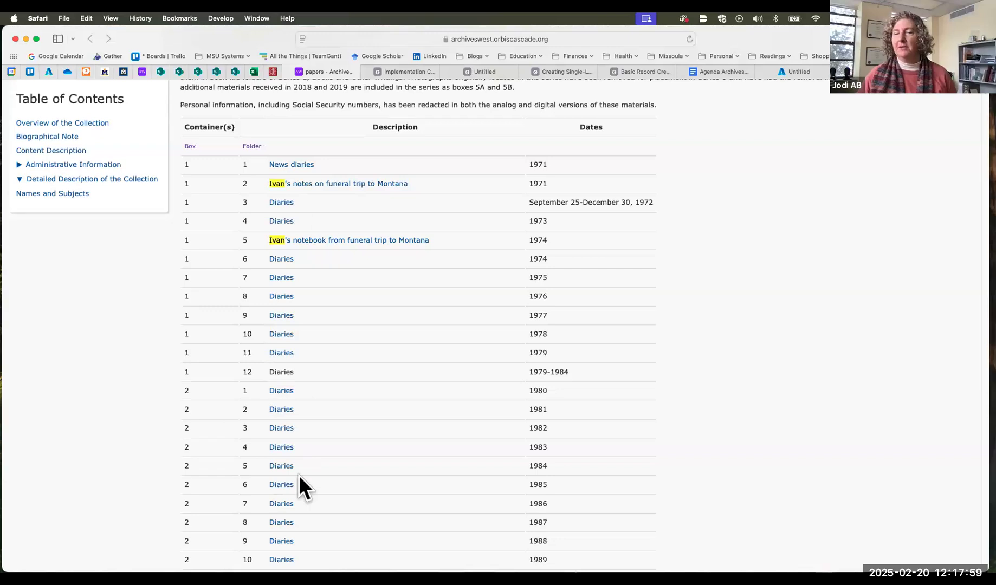
pyautogui.scroll(10, 375, 365)
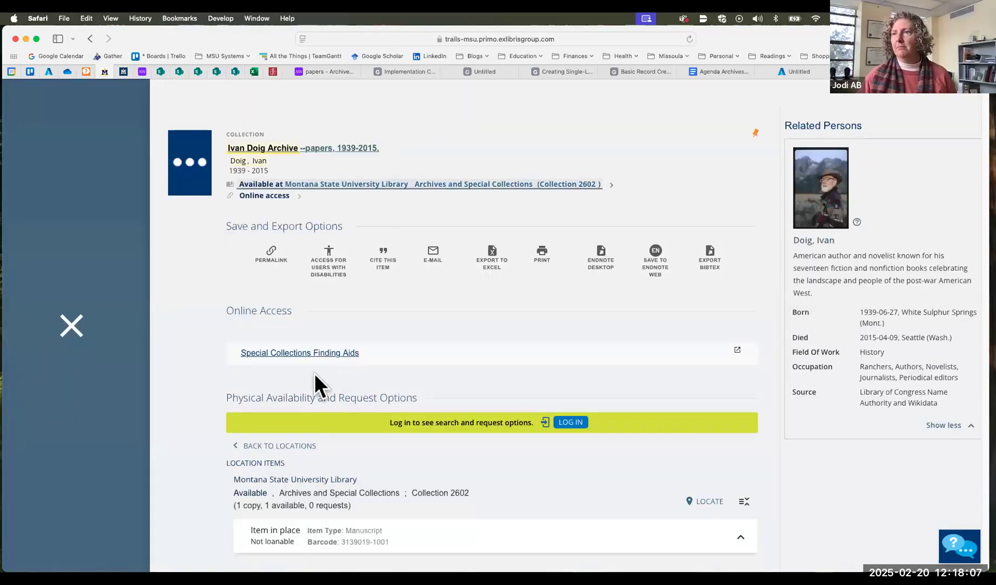
# Step: Open the Special Collections finding aid and its Diaries link for box 1, folder 6 (1974)
pyautogui.click(324, 353)
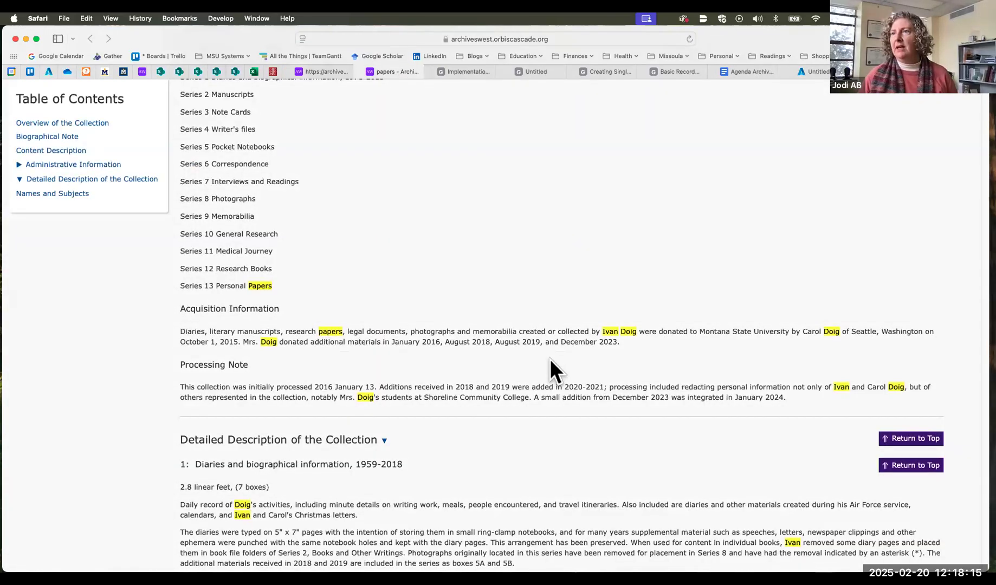
pyautogui.scroll(-15, 287, 248)
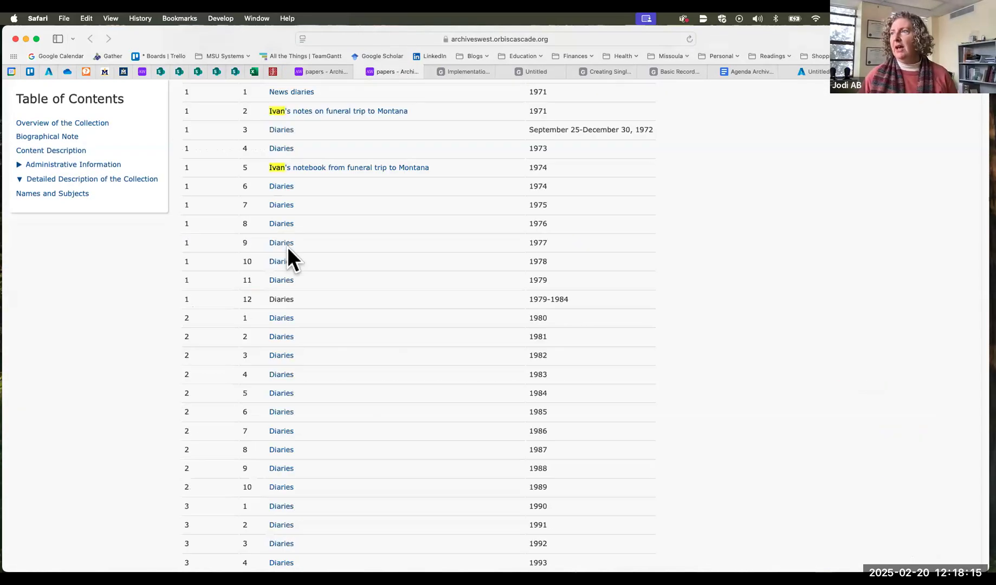
pyautogui.click(283, 188)
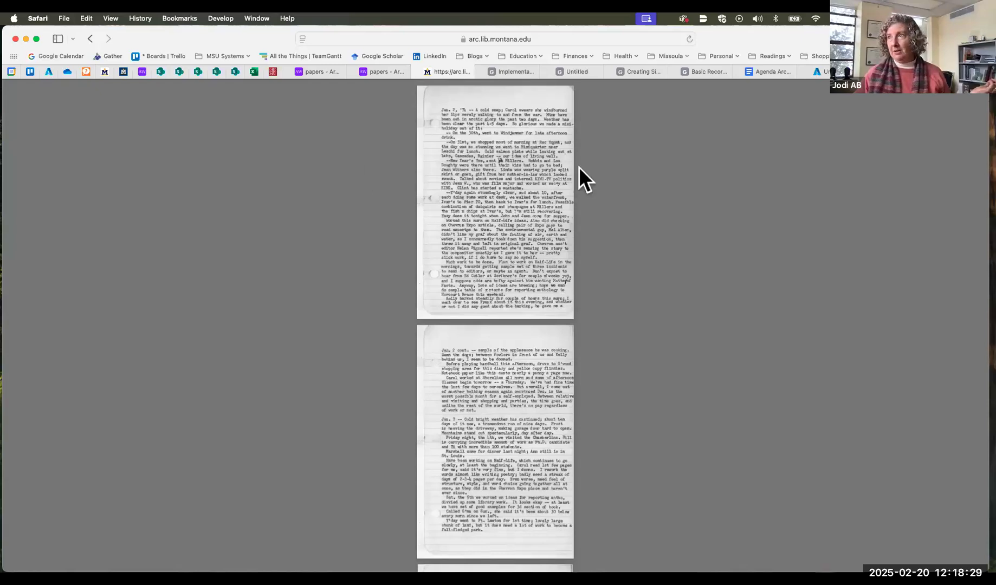
# Step: Close the digitized 1974 diary pages to return to the Archives West finding aid
pyautogui.click(416, 71)
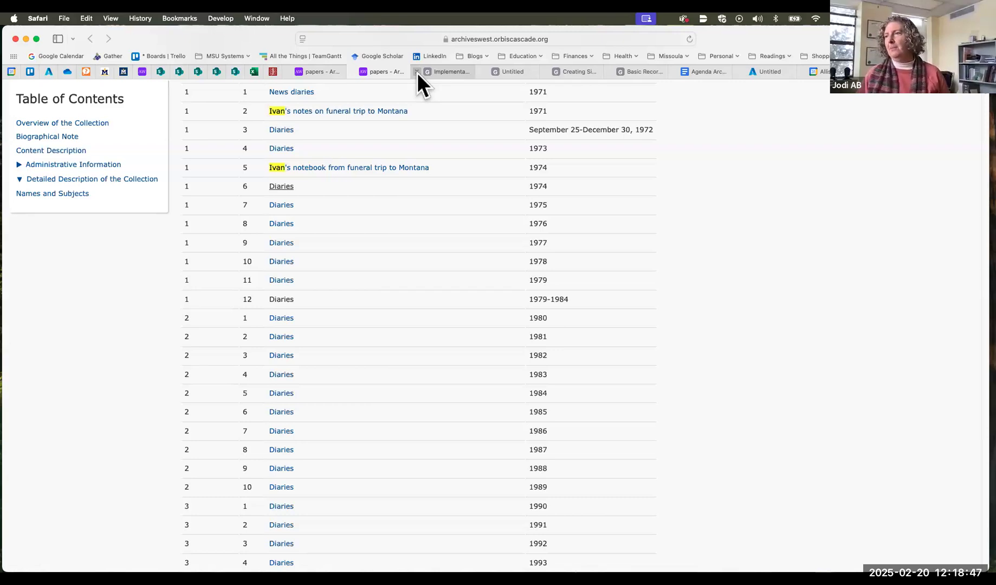
# Step: Close the leftover extra tab, scroll up the finding aid, and switch to the other Archives West tab
pyautogui.click(417, 72)
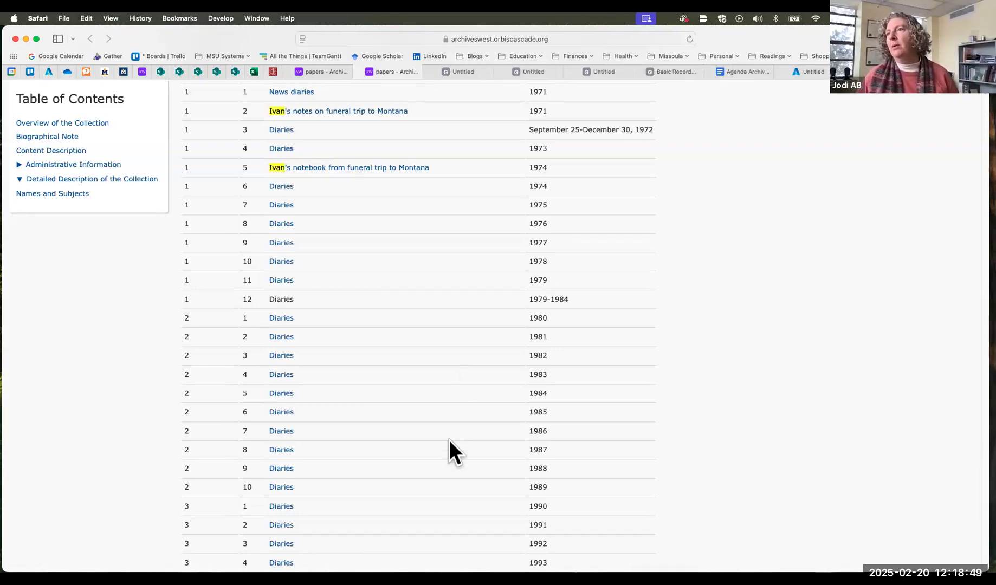
pyautogui.scroll(5, 449, 439)
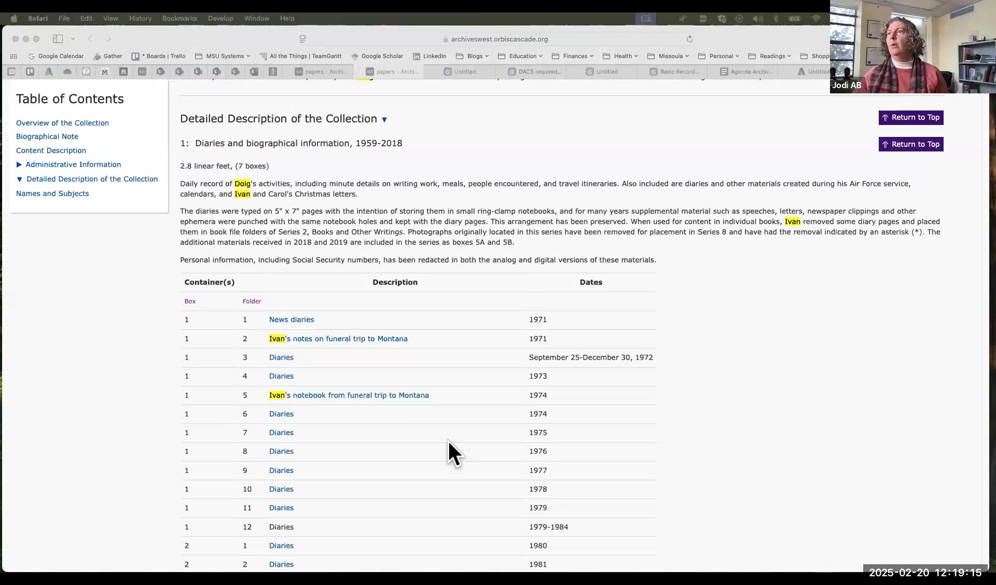
pyautogui.click(111, 70)
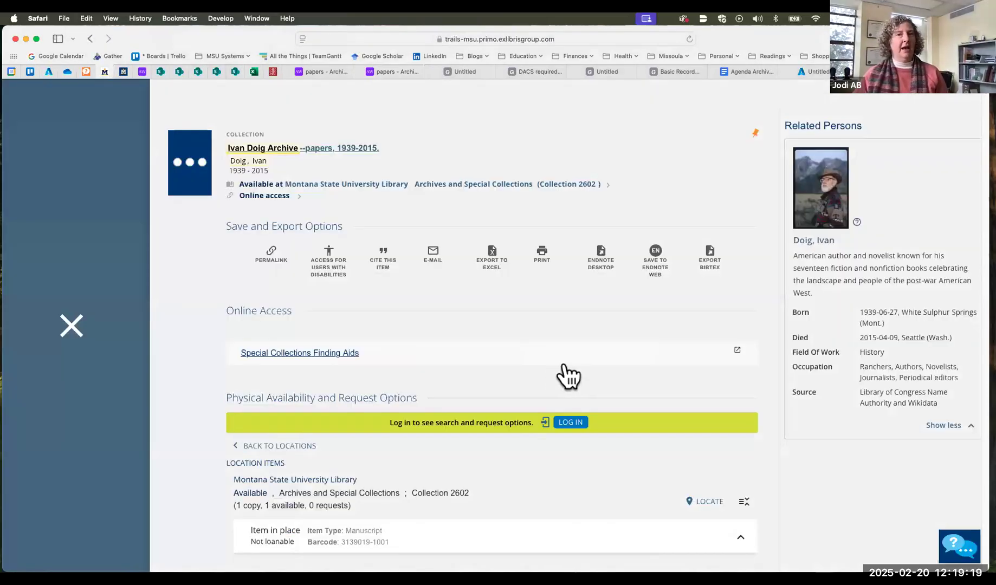
pyautogui.click(397, 73)
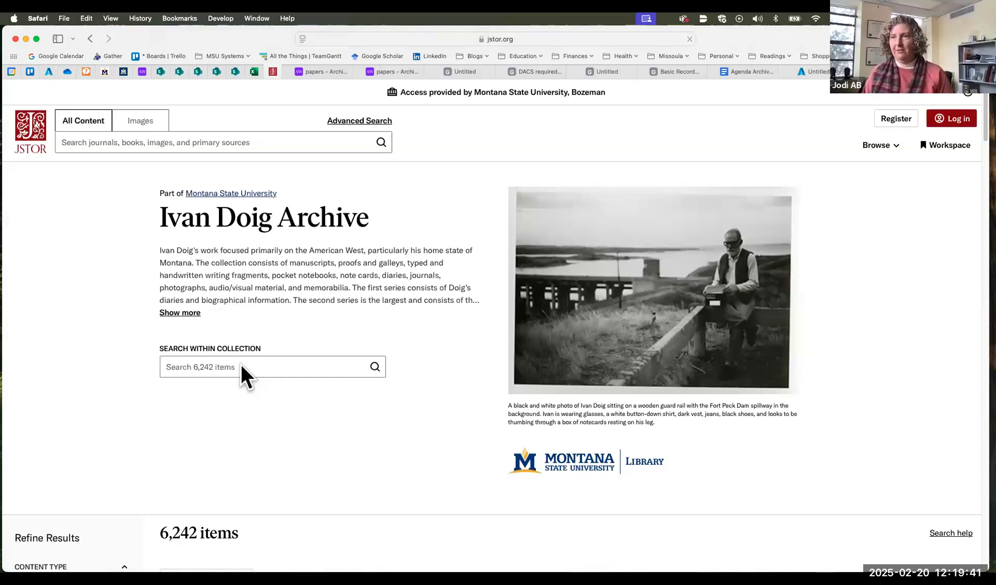
# Step: Search the JSTOR Ivan Doig Archive for 'diary 1974', then return to the ArchivesSpace papers record
pyautogui.click(215, 368)
pyautogui.write('diary')
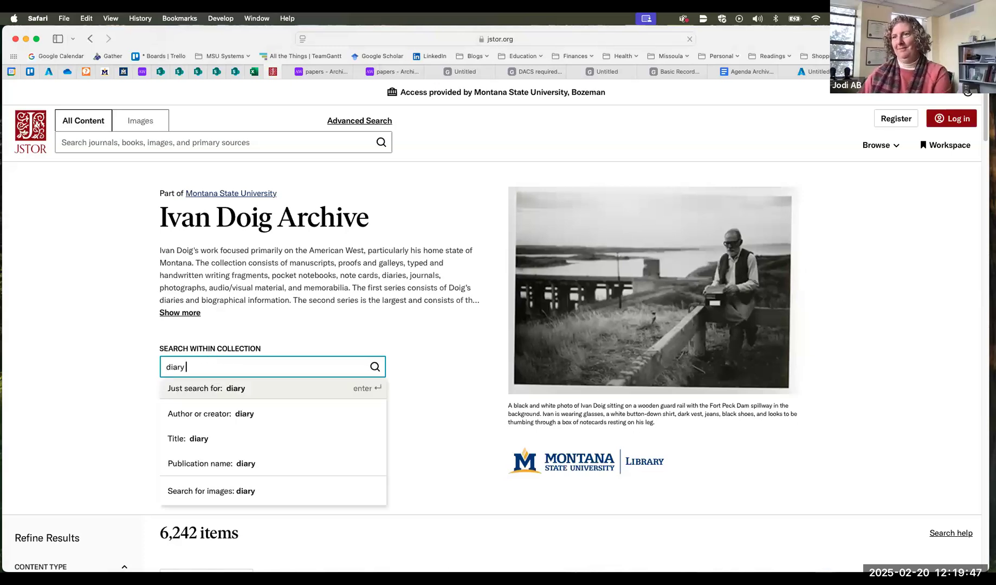
pyautogui.write(' 1974')
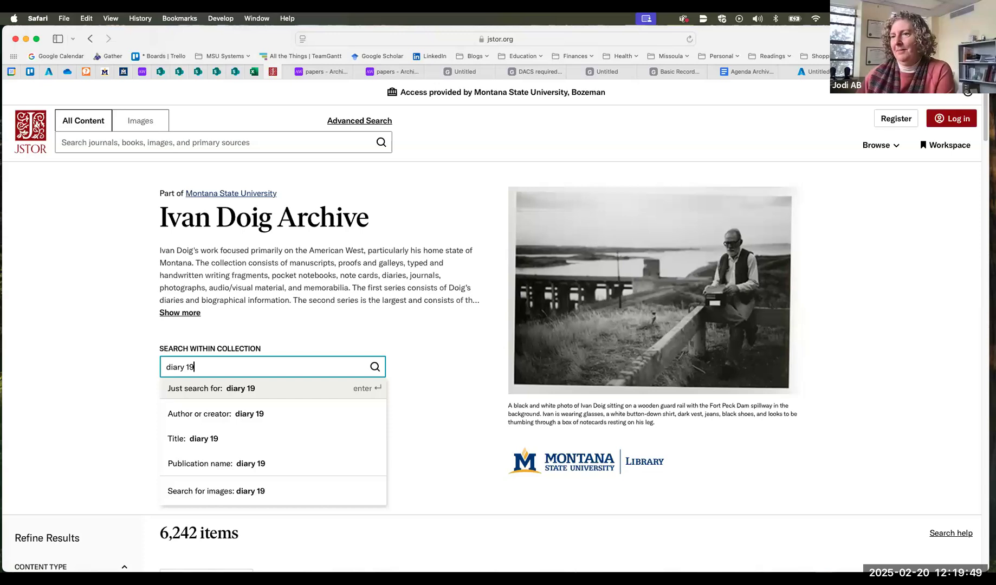
pyautogui.scroll(-3, 852, 321)
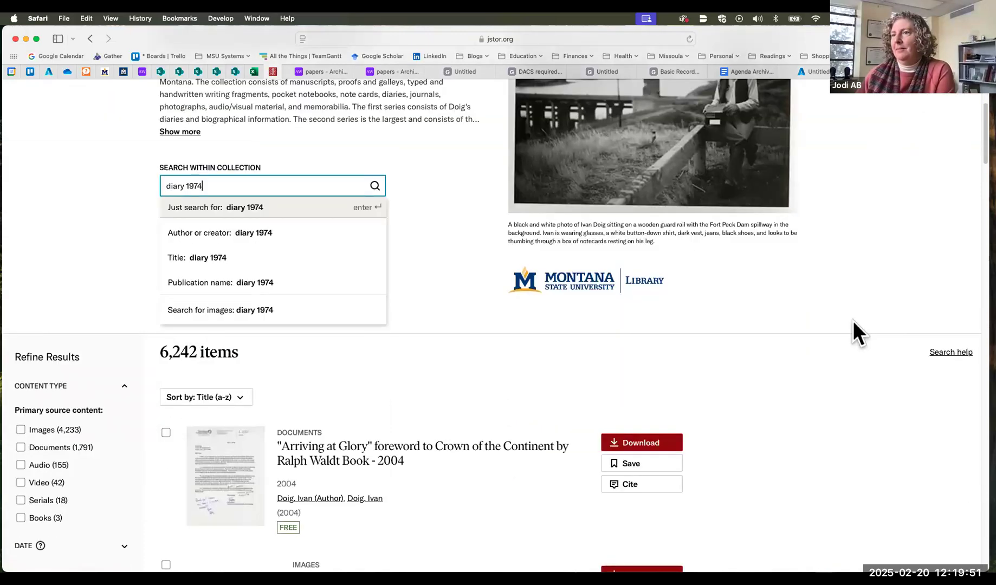
pyautogui.press('Return')
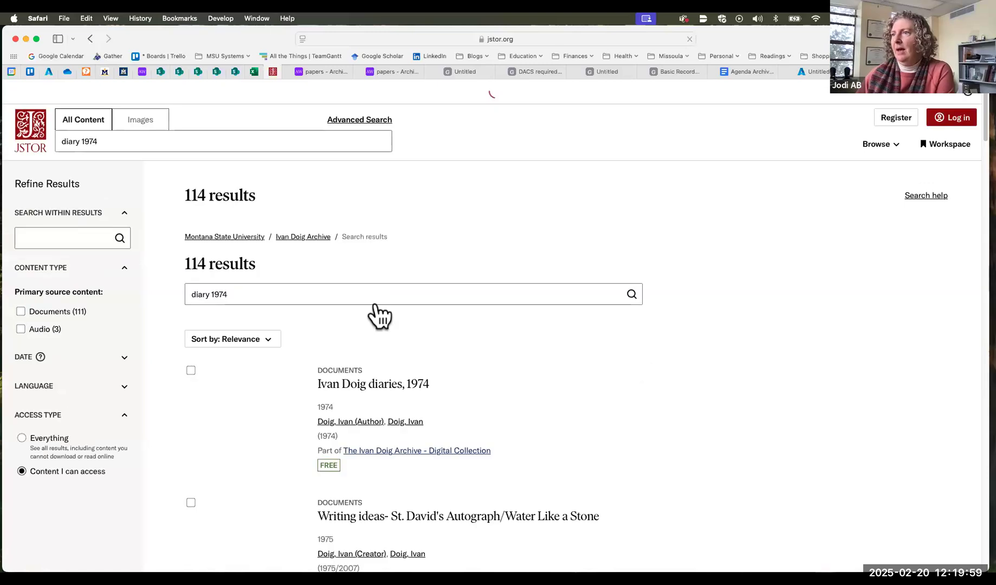
pyautogui.scroll(-2, 380, 316)
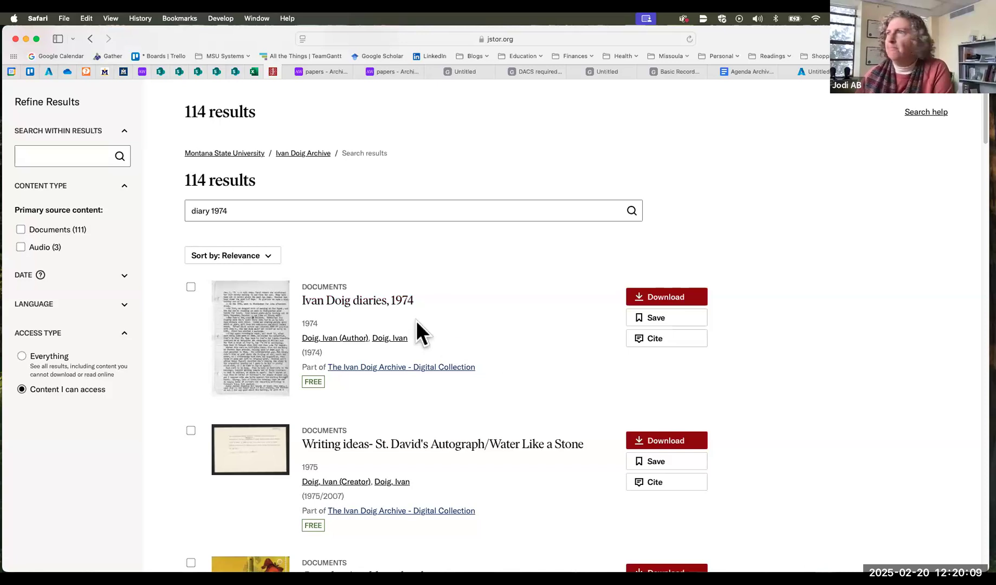
pyautogui.scroll(3, 415, 320)
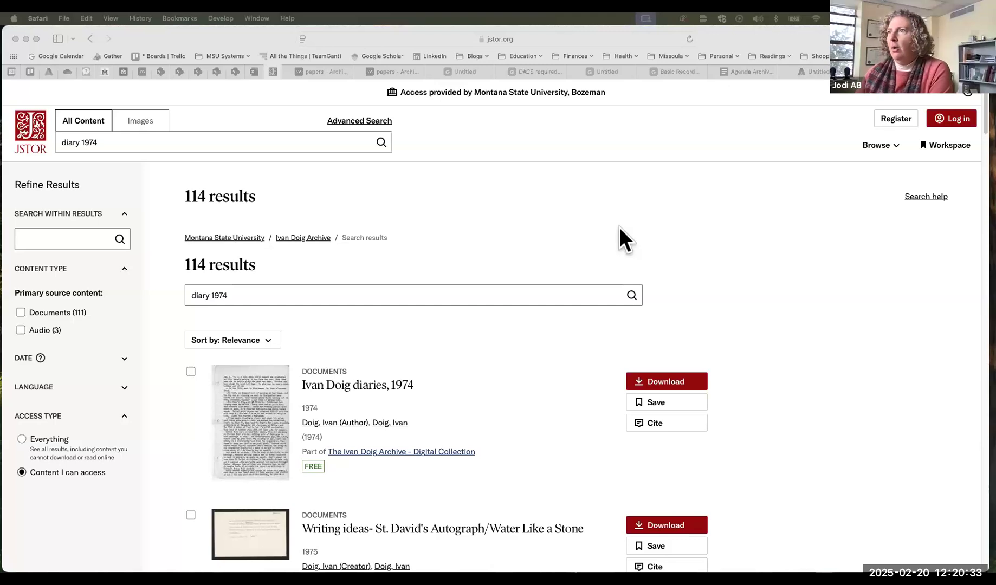
pyautogui.click(130, 82)
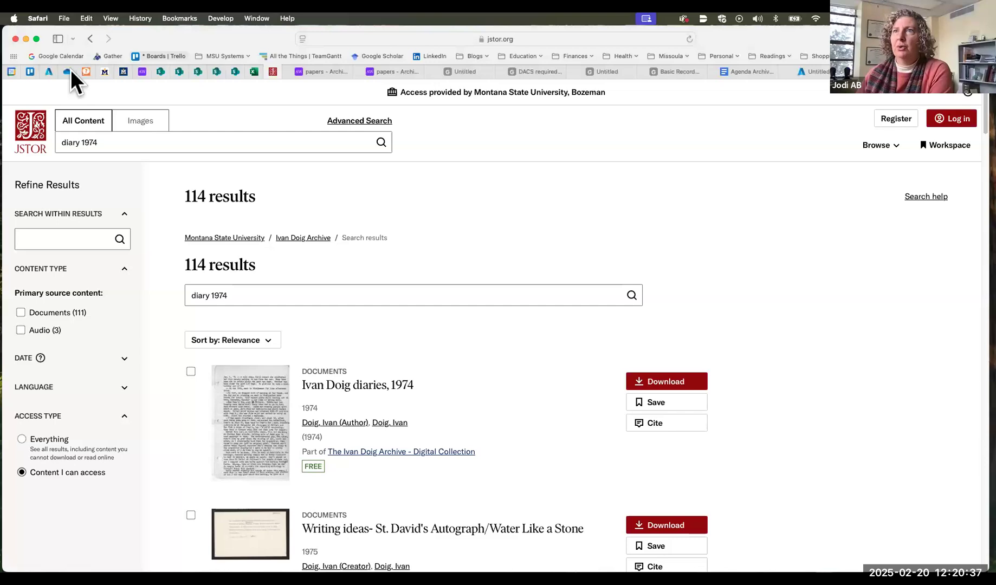
pyautogui.click(47, 72)
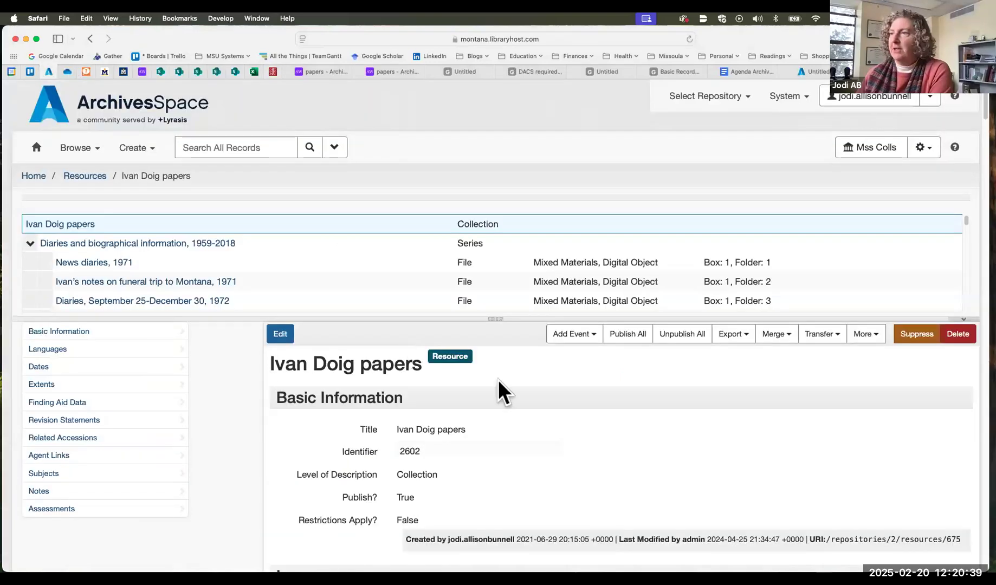
# Step: Go to the ArchivesSpace home page and show the Browse list of record types
pyautogui.scroll(-2, 498, 380)
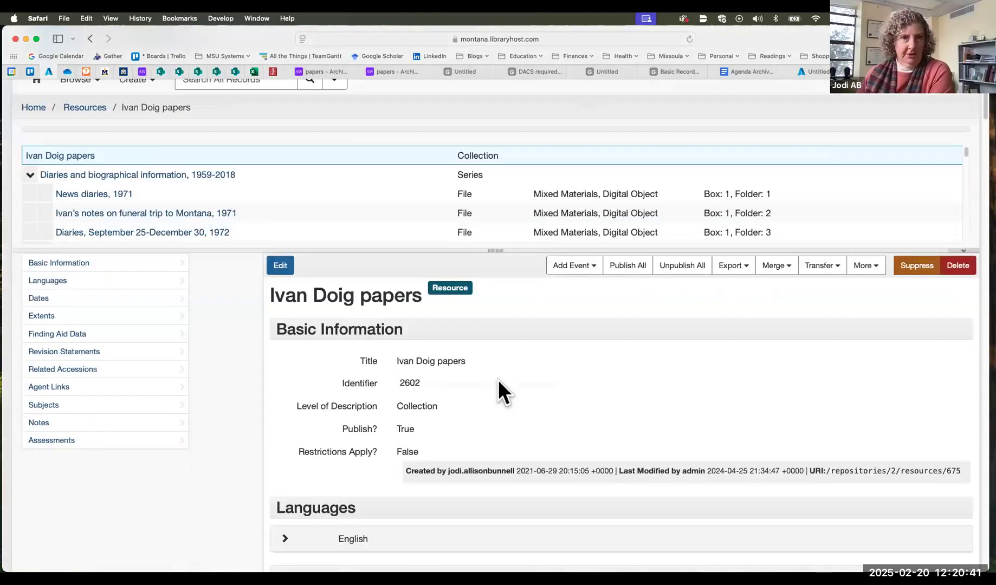
pyautogui.scroll(1, 510, 379)
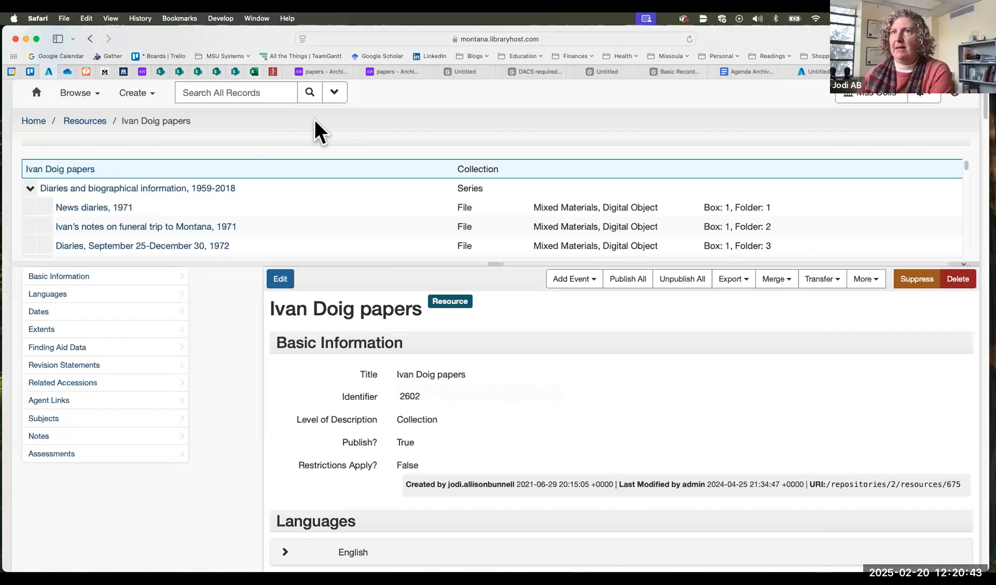
pyautogui.scroll(2, 315, 119)
pyautogui.click(36, 145)
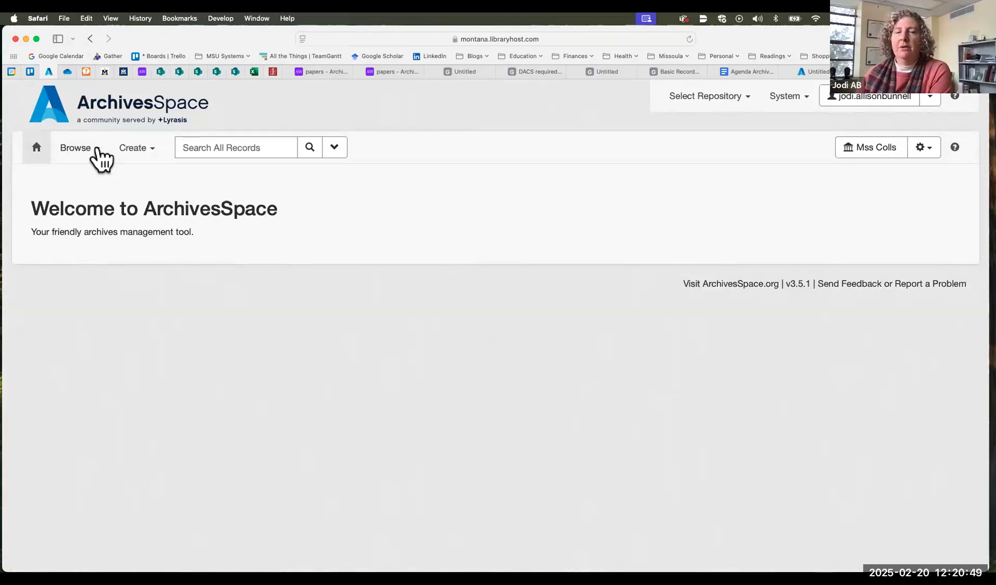
pyautogui.click(98, 152)
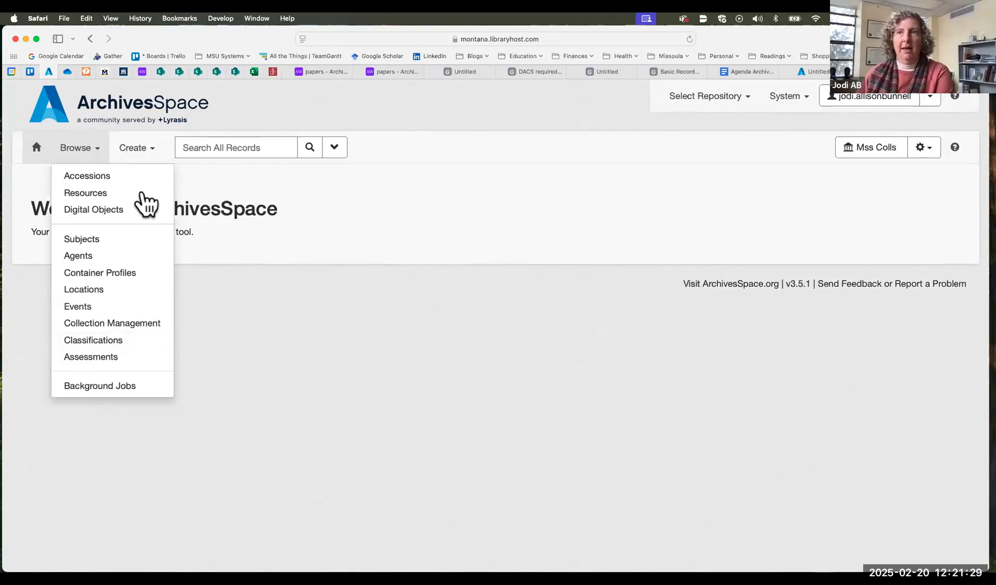
# Step: Open the "M" Restoration Project accession record from the Accessions browse list
pyautogui.click(92, 182)
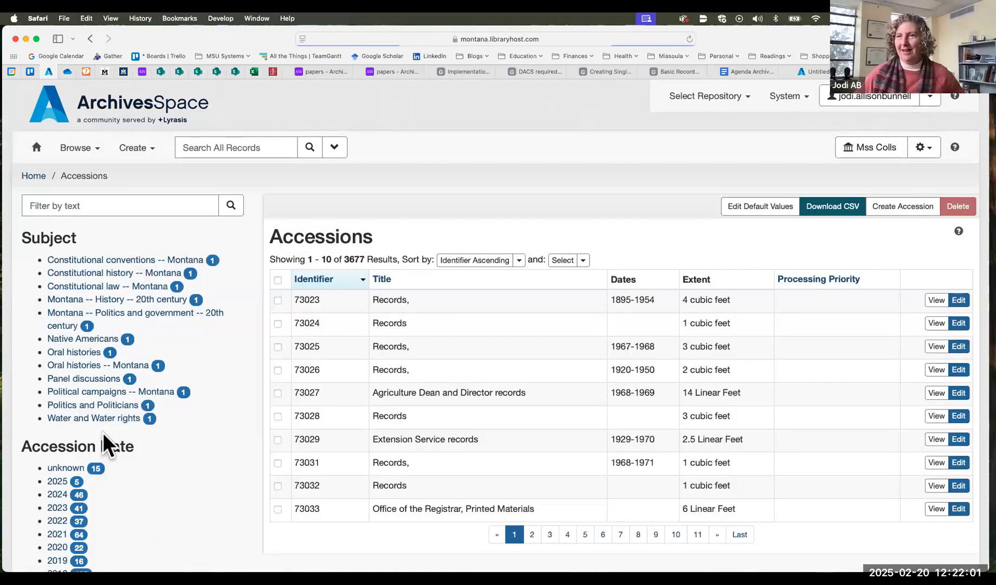
pyautogui.scroll(-3, 54, 434)
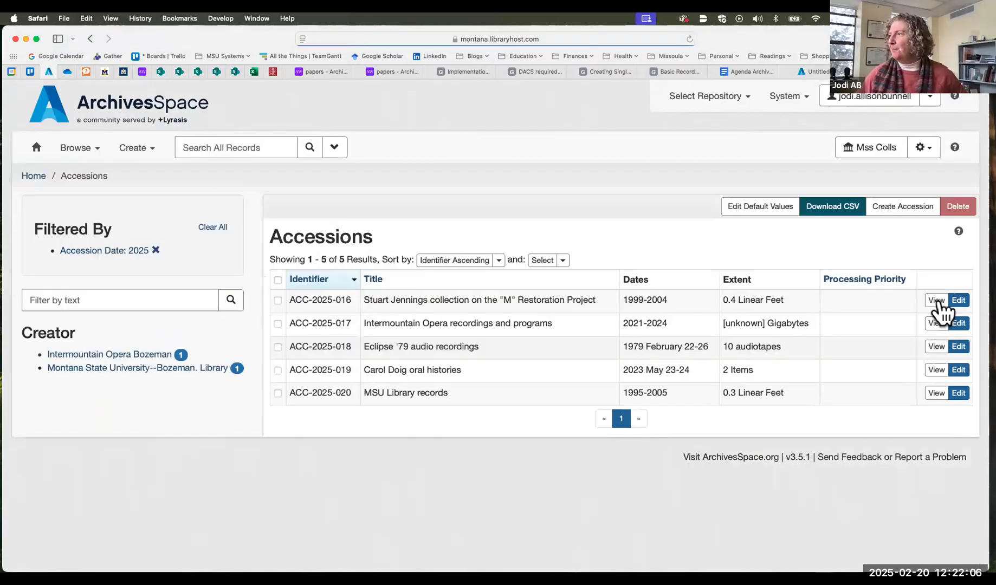
pyautogui.click(939, 304)
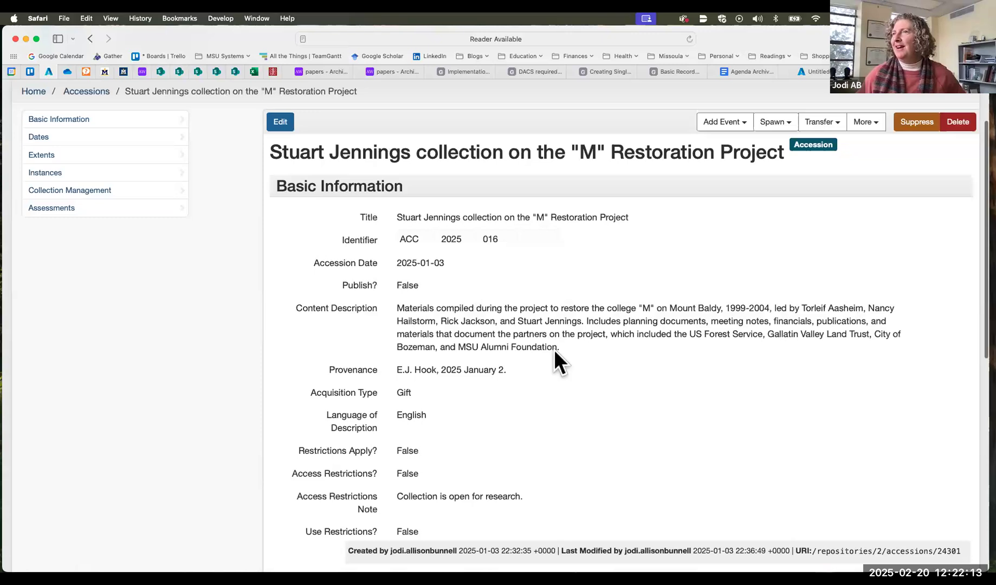
pyautogui.scroll(-1, 553, 349)
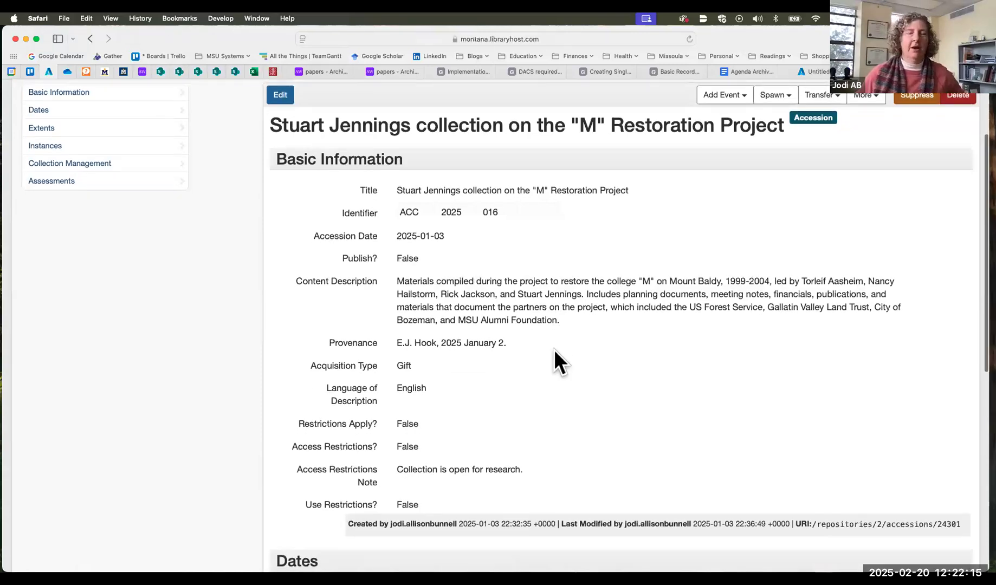
pyautogui.scroll(-1, 554, 349)
pyautogui.scroll(-1, 553, 349)
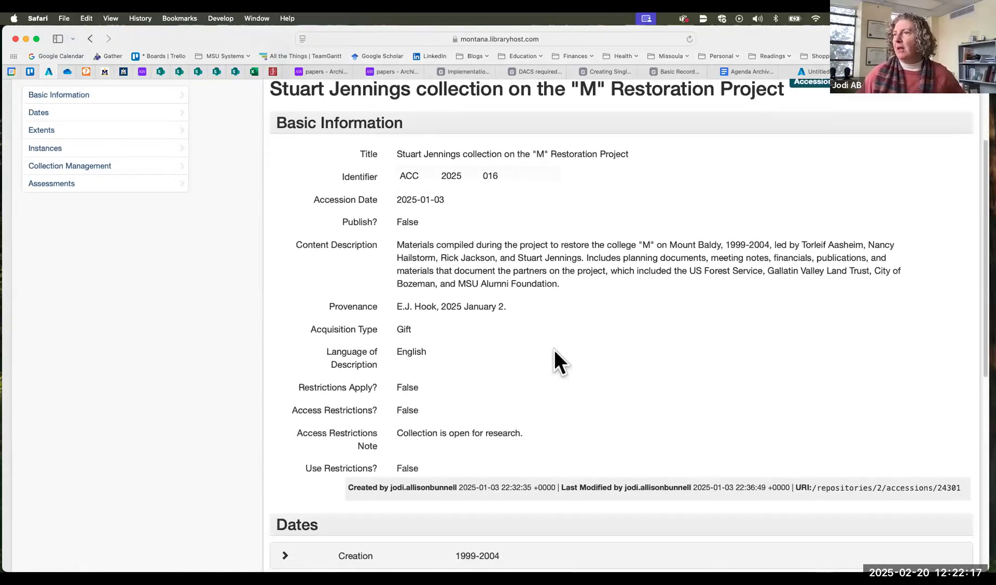
pyautogui.scroll(-5, 553, 350)
pyautogui.scroll(-1, 553, 349)
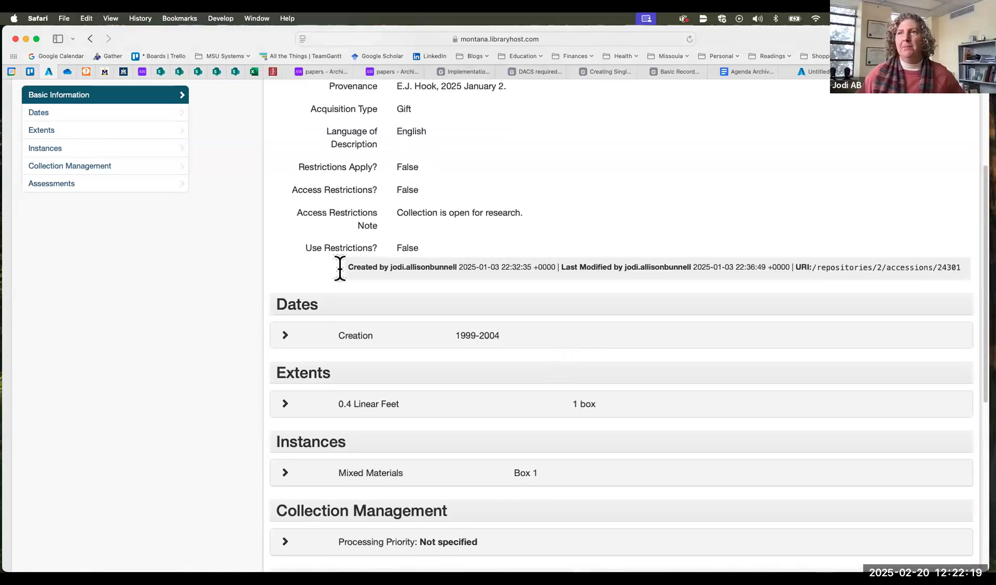
pyautogui.scroll(10, 305, 529)
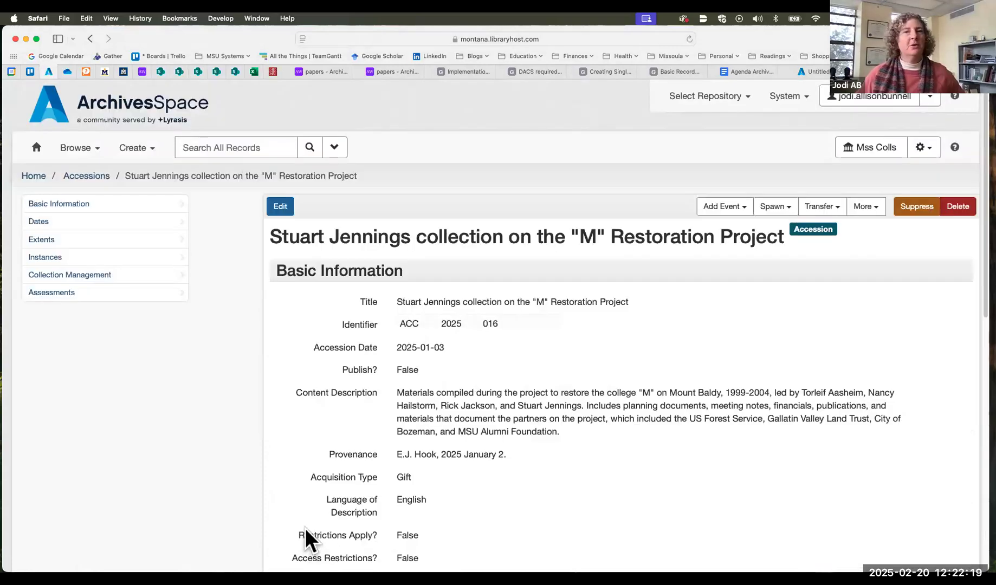
pyautogui.click(79, 148)
# Step: Go to the Resources browse list of 635 records sorted by identifier
pyautogui.click(89, 194)
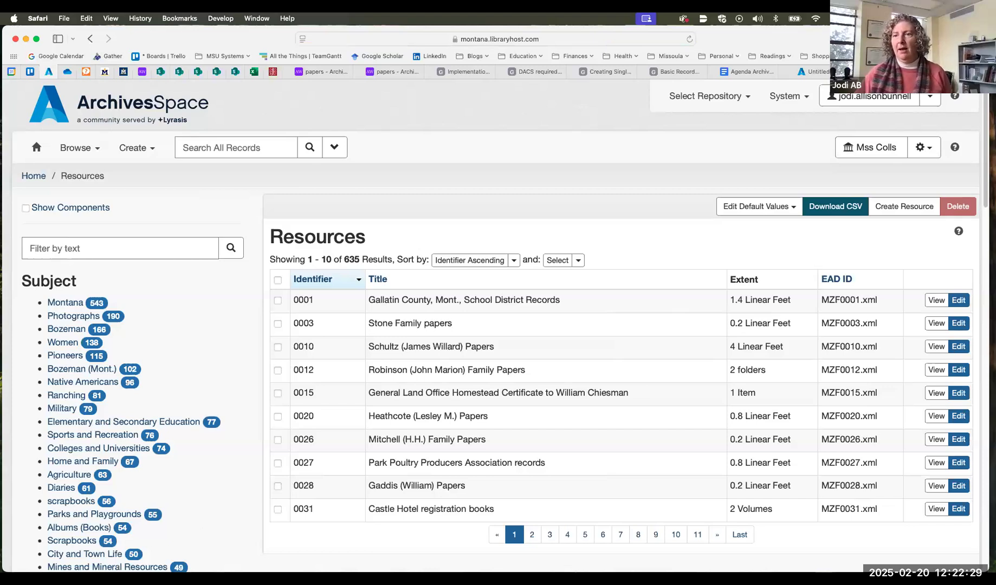
pyautogui.scroll(-6, 220, 463)
pyautogui.scroll(2, 415, 303)
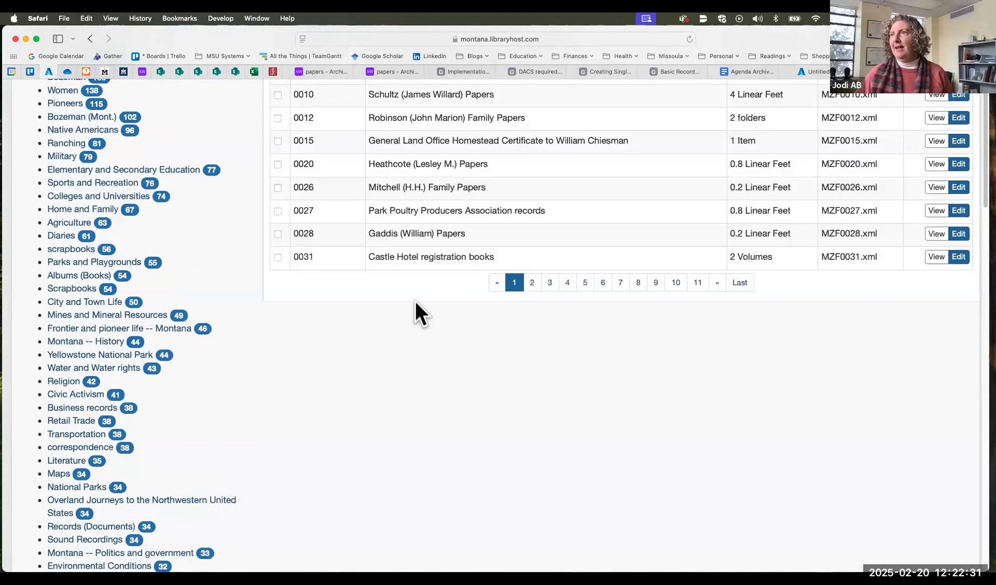
pyautogui.scroll(2, 135, 304)
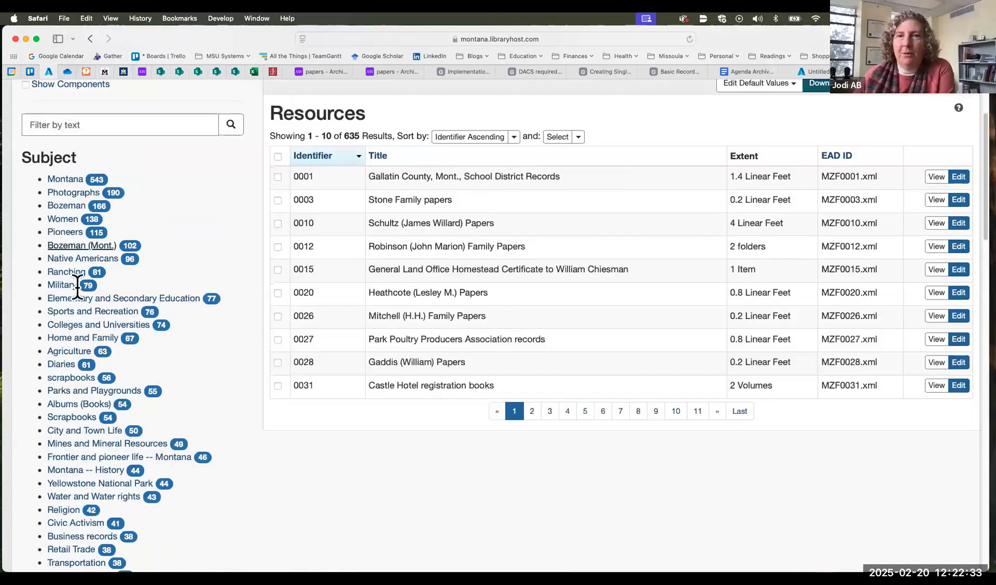
pyautogui.scroll(3, 231, 404)
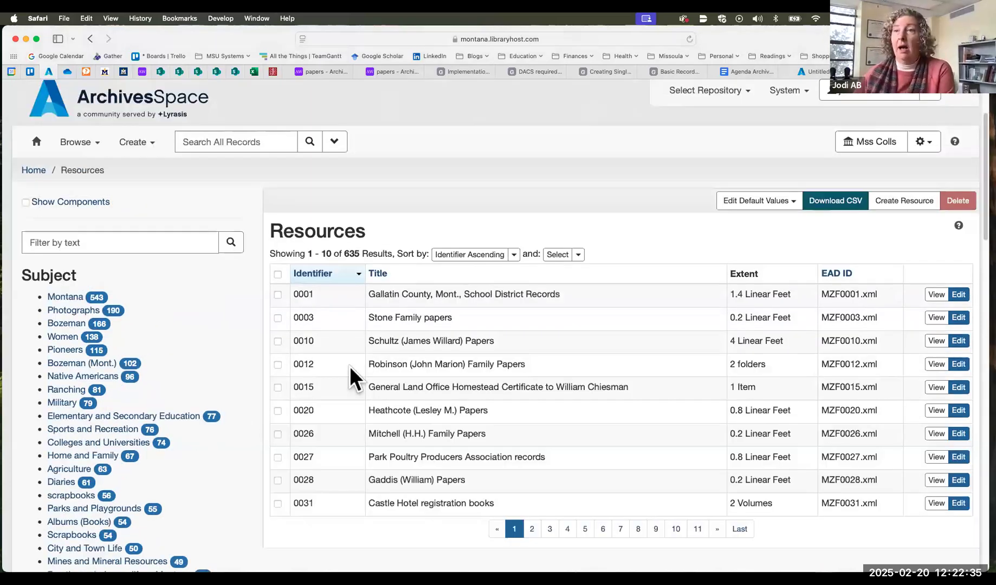
# Step: Filter resources by 'web archive' and open the Doig (Ivan) papers record
pyautogui.click(84, 248)
pyautogui.write('do')
pyautogui.press('BackSpace')
pyautogui.press('BackSpace')
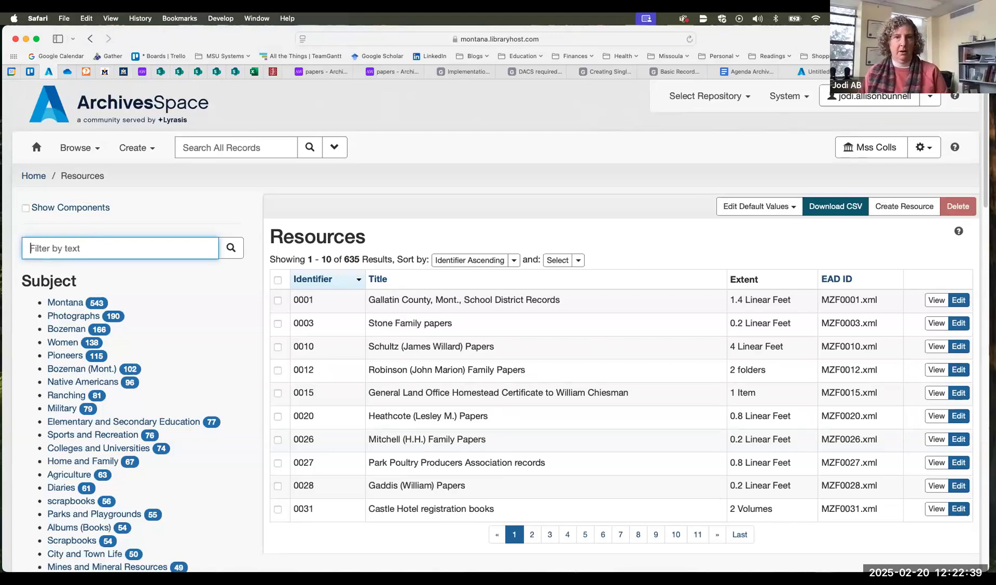
pyautogui.write('w')
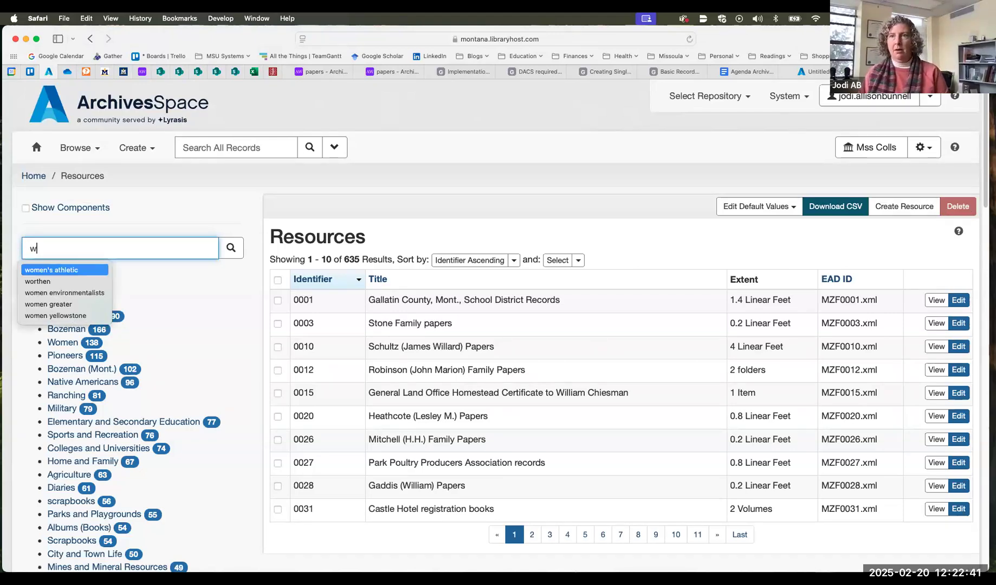
pyautogui.write('eb archive')
pyautogui.press('Return')
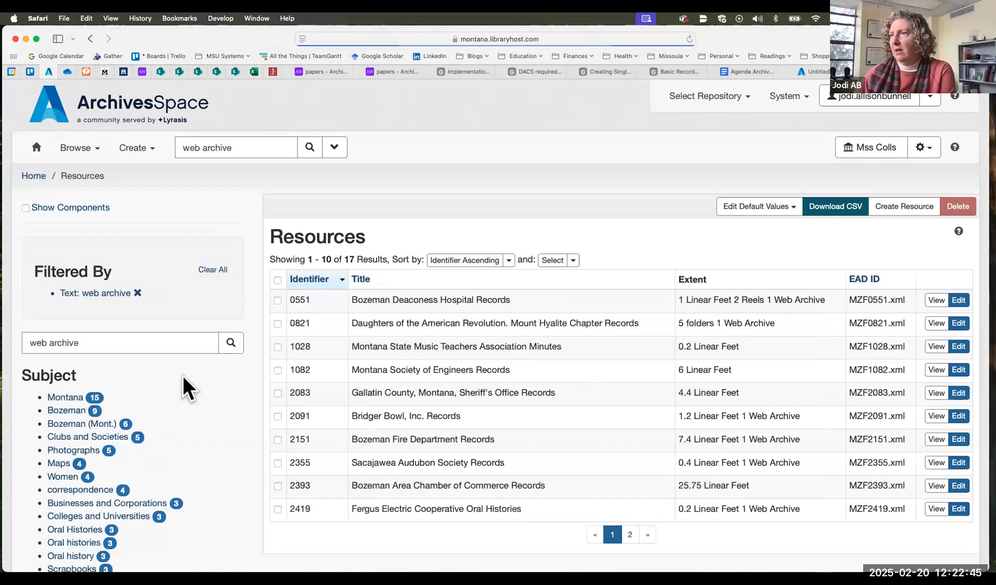
pyautogui.scroll(-1, 183, 376)
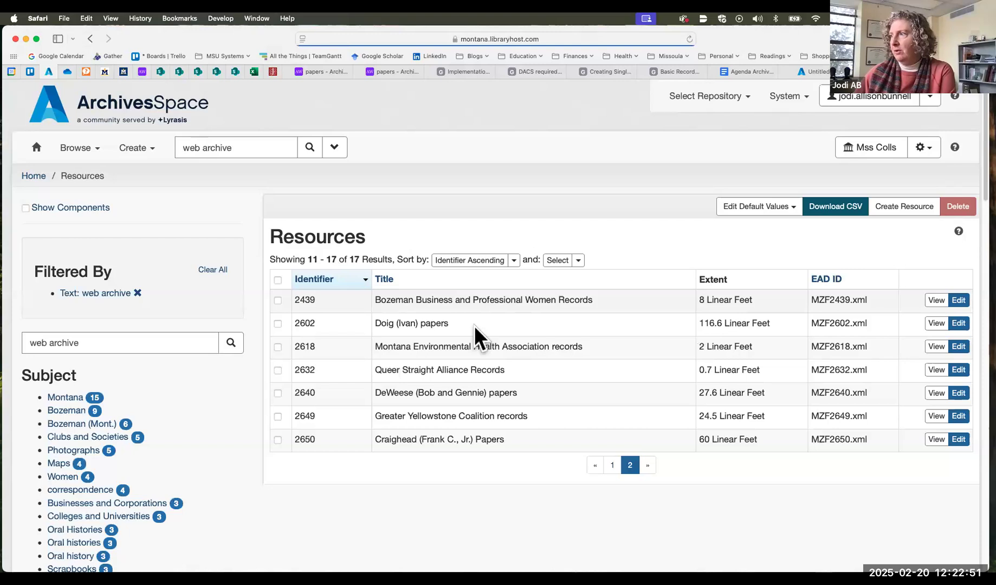
pyautogui.click(940, 324)
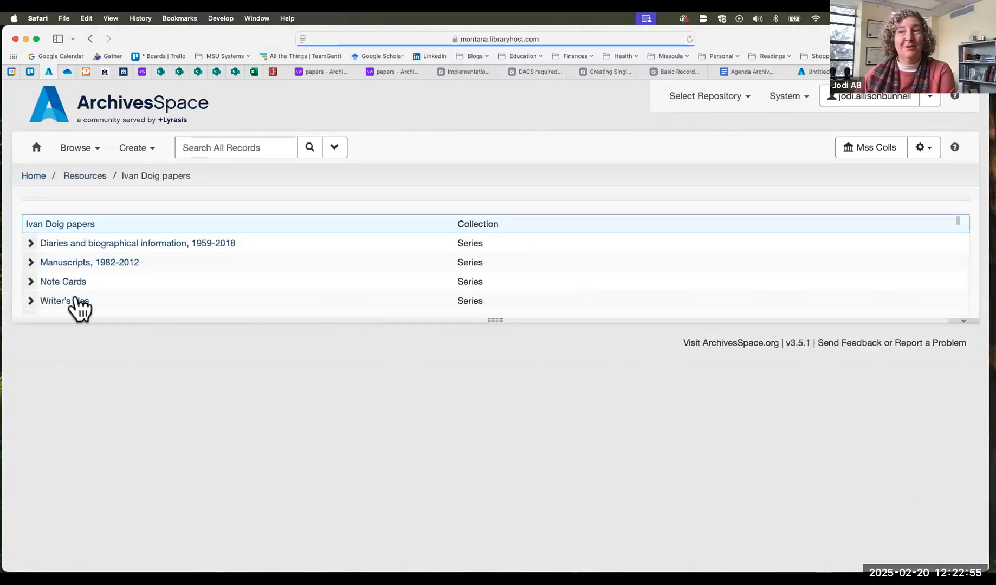
# Step: Open the Web Archive, 2018-2023 series in the Ivan Doig papers tree
pyautogui.scroll(-10, 100, 307)
pyautogui.click(104, 302)
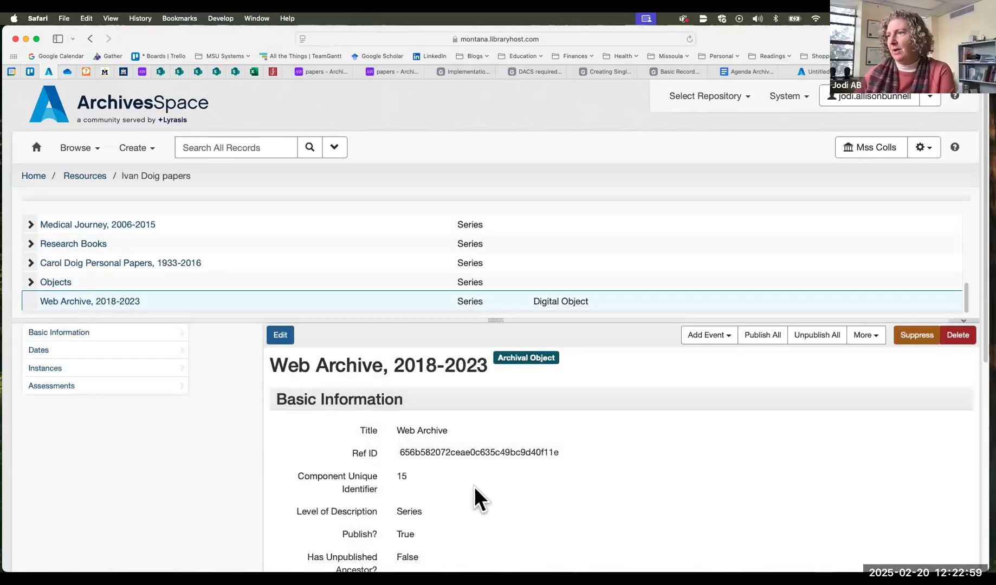
pyautogui.scroll(-10, 473, 485)
pyautogui.scroll(-1, 285, 384)
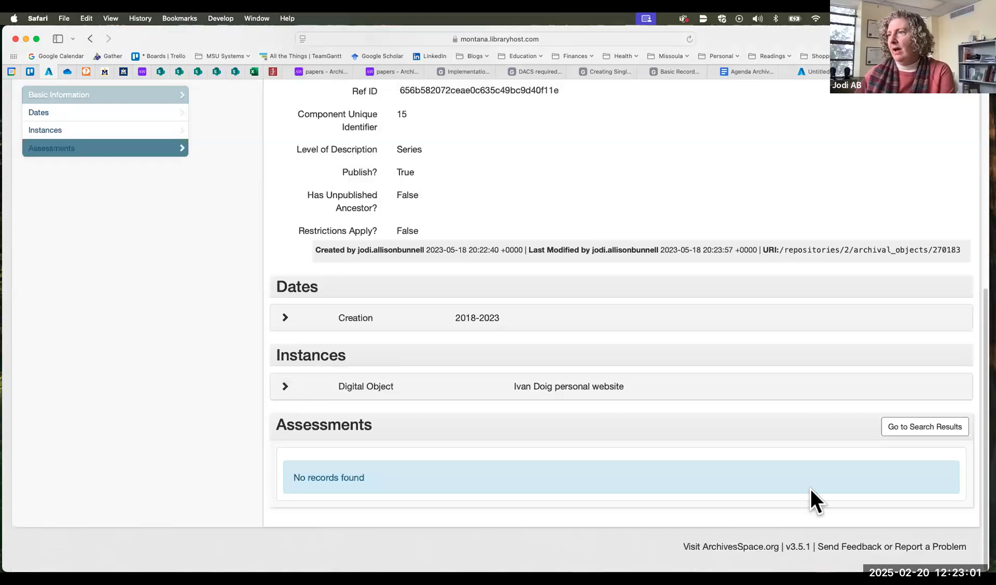
# Step: Expand the series' digital object instance and open the linked Ivan Doig personal website
pyautogui.click(285, 385)
pyautogui.scroll(-3, 611, 470)
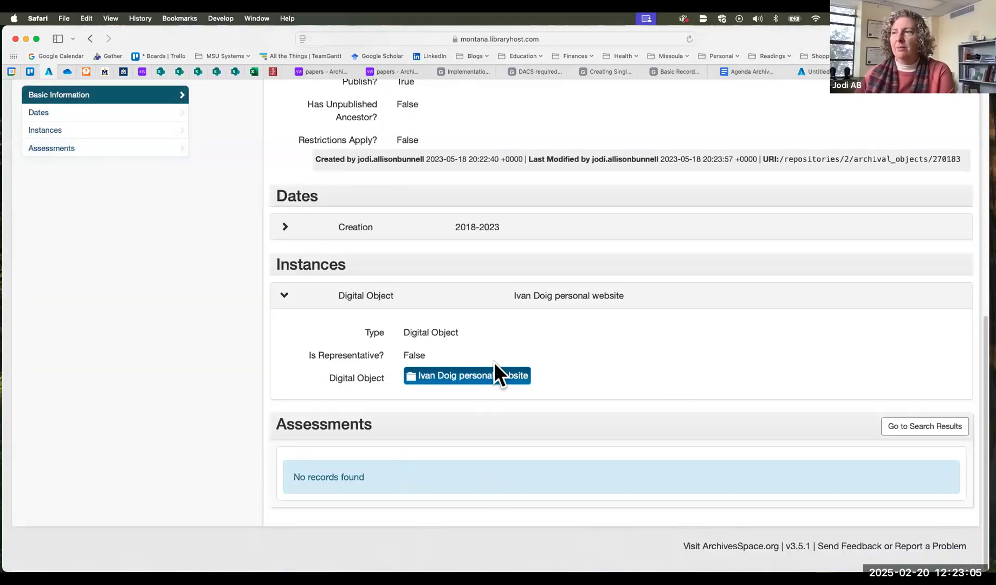
pyautogui.click(489, 378)
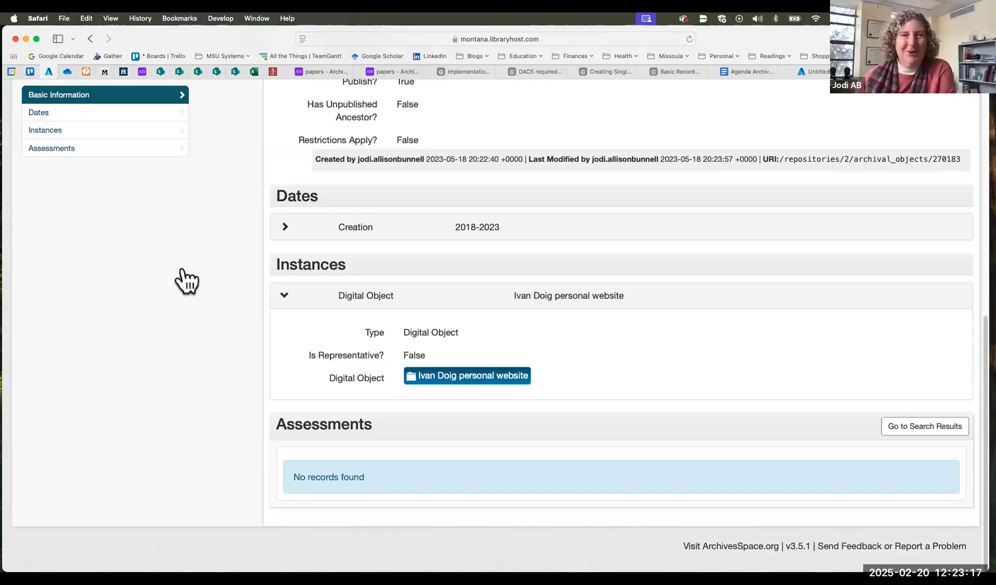
pyautogui.scroll(10, 179, 279)
pyautogui.scroll(5, 370, 271)
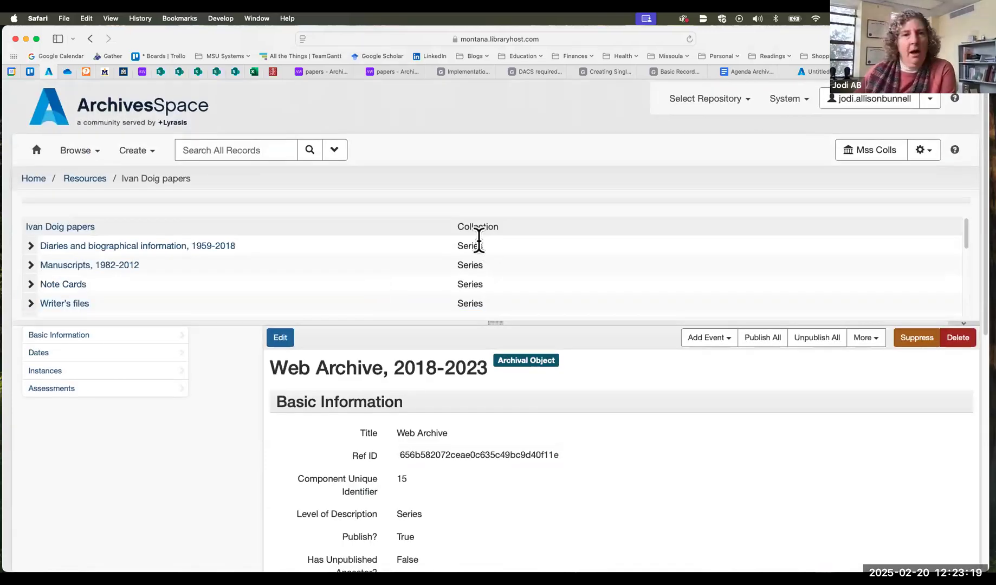
pyautogui.scroll(-1, 478, 241)
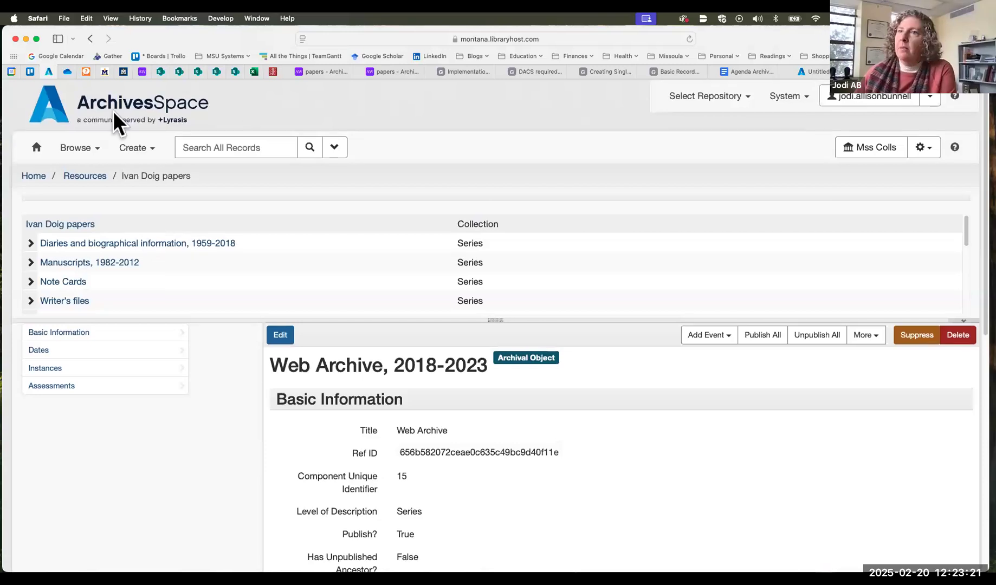
# Step: Browse the 1453 storage locations and their building, floor, room and area facets
pyautogui.click(98, 152)
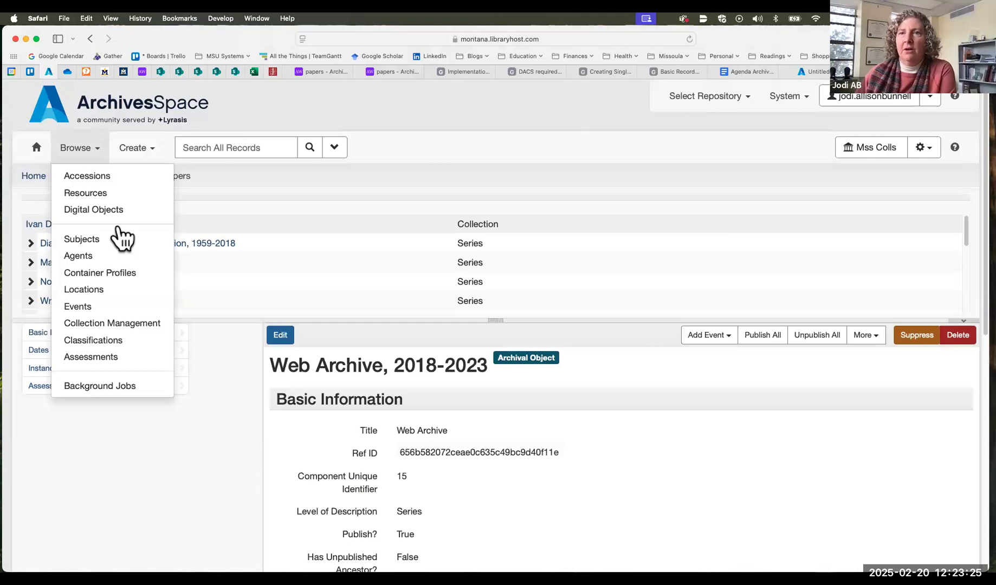
pyautogui.click(138, 351)
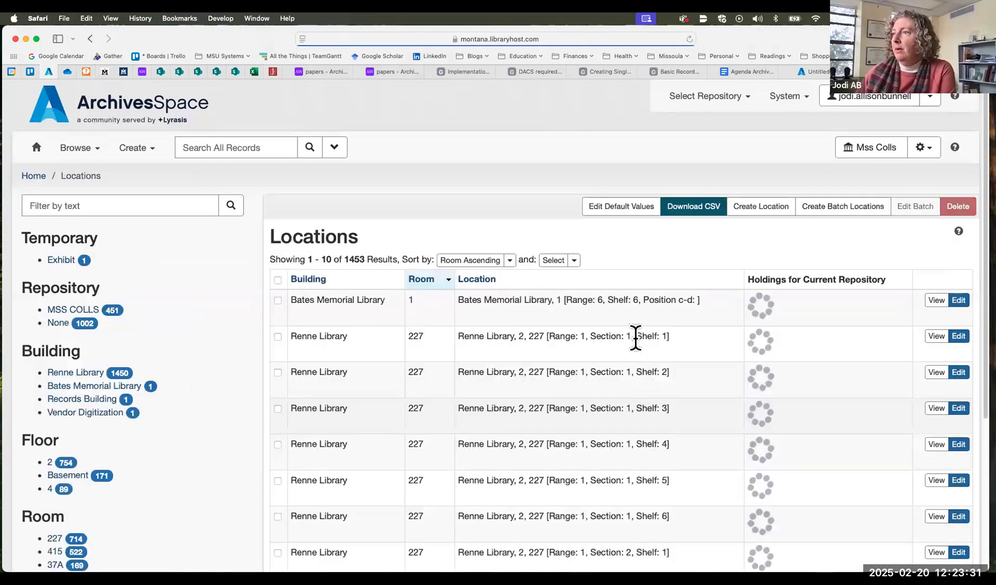
pyautogui.scroll(-1, 635, 338)
pyautogui.scroll(-3, 566, 179)
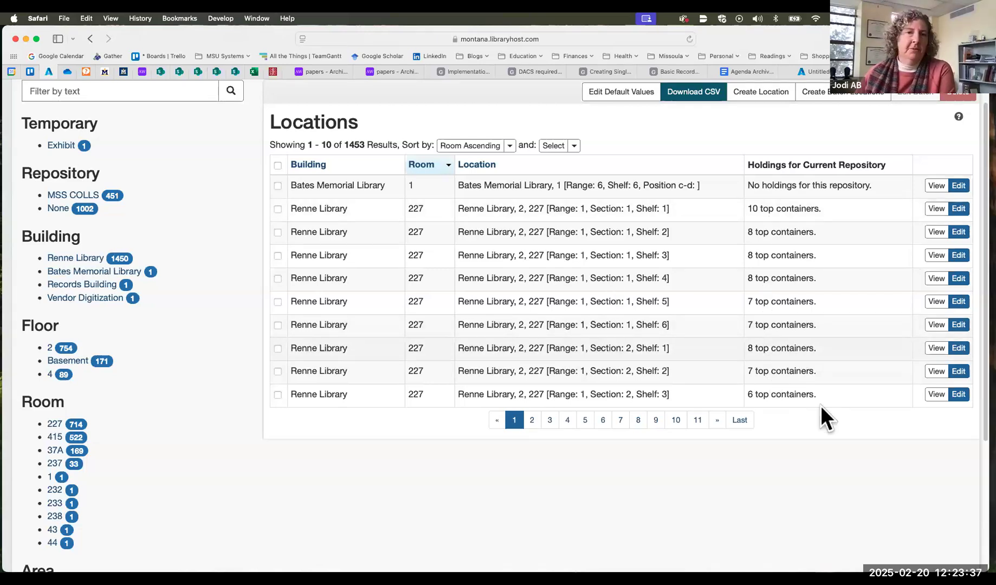
pyautogui.scroll(4, 734, 325)
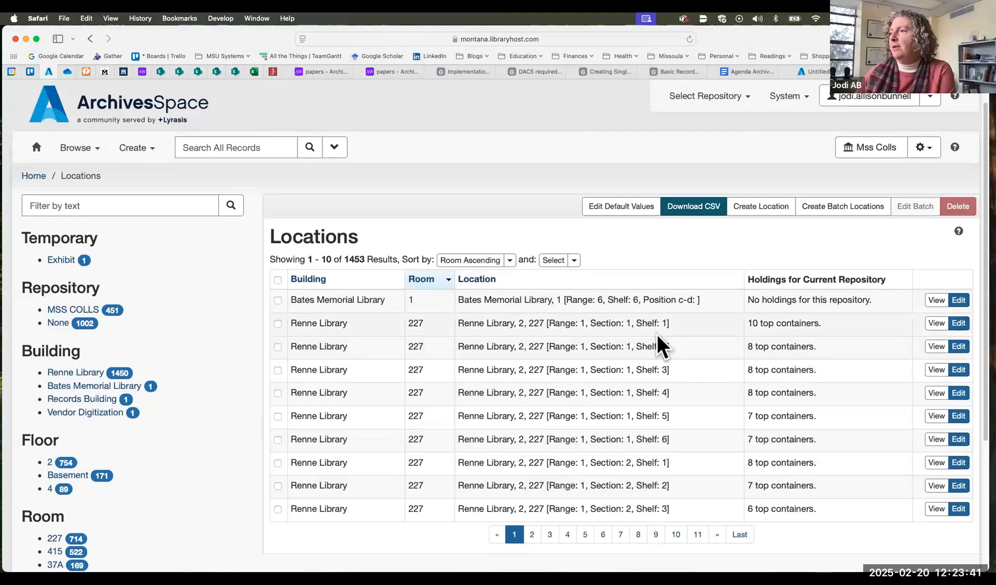
pyautogui.scroll(-2, 656, 345)
pyautogui.scroll(-2, 657, 344)
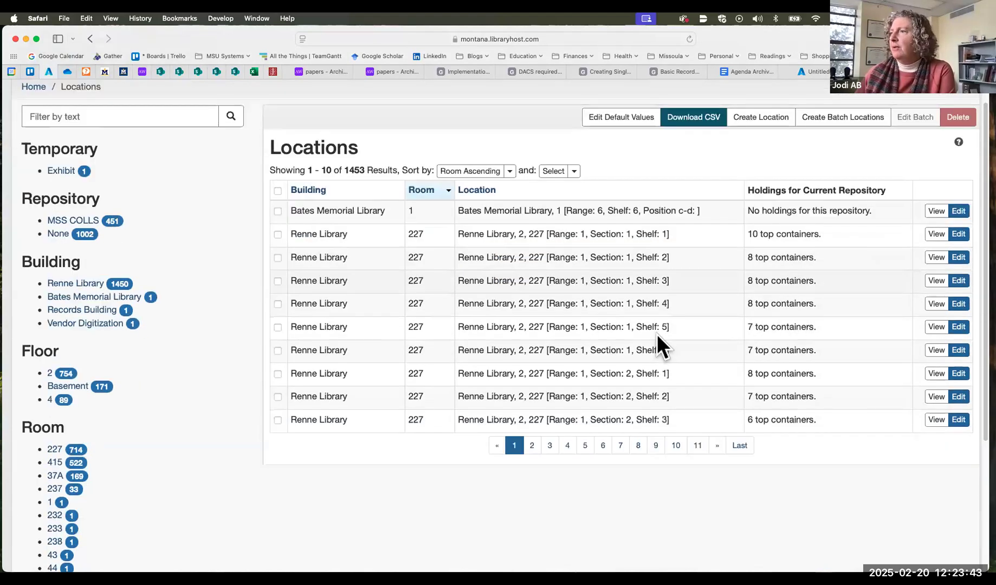
pyautogui.scroll(-5, 657, 335)
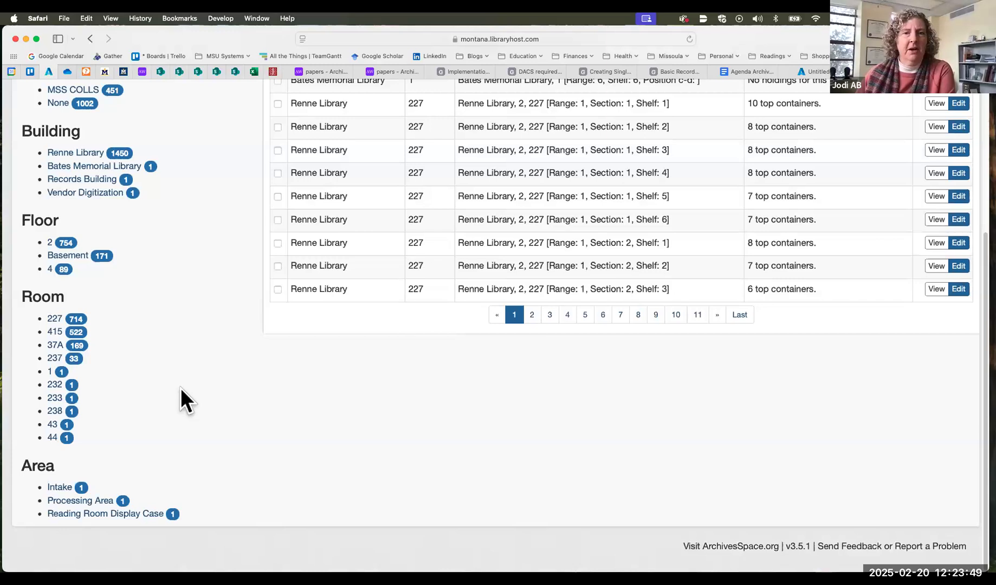
pyautogui.scroll(5, 180, 388)
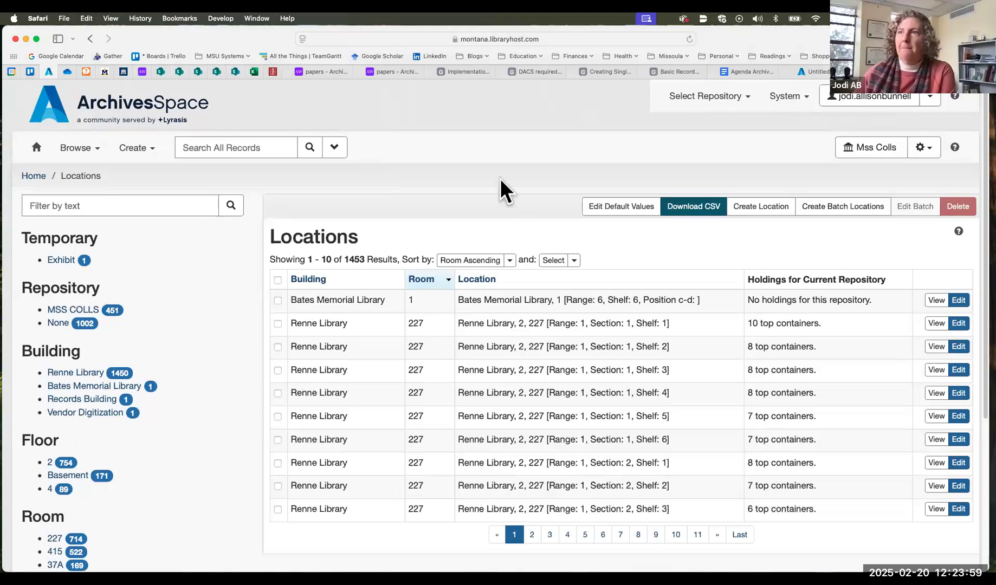
pyautogui.click(93, 150)
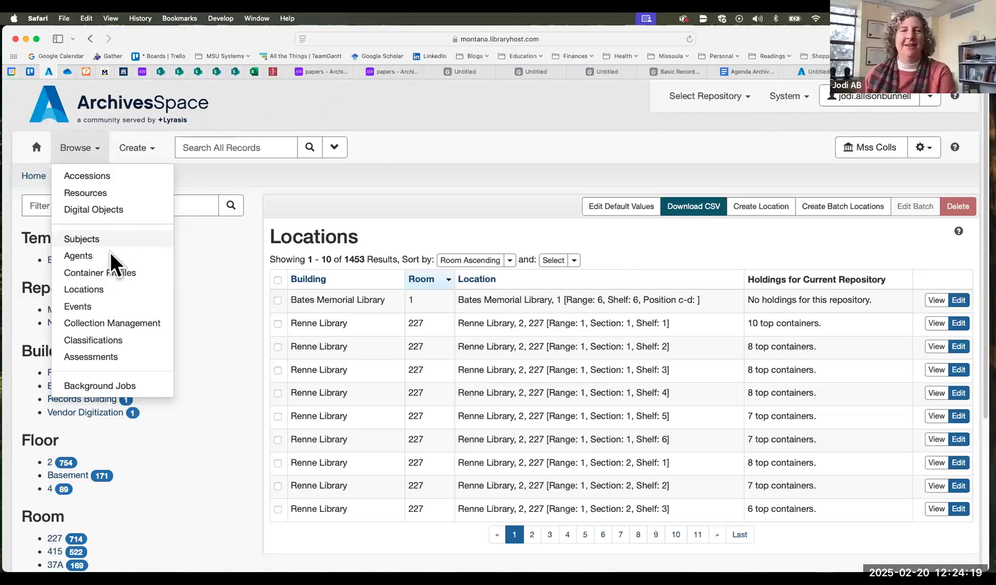
pyautogui.click(110, 249)
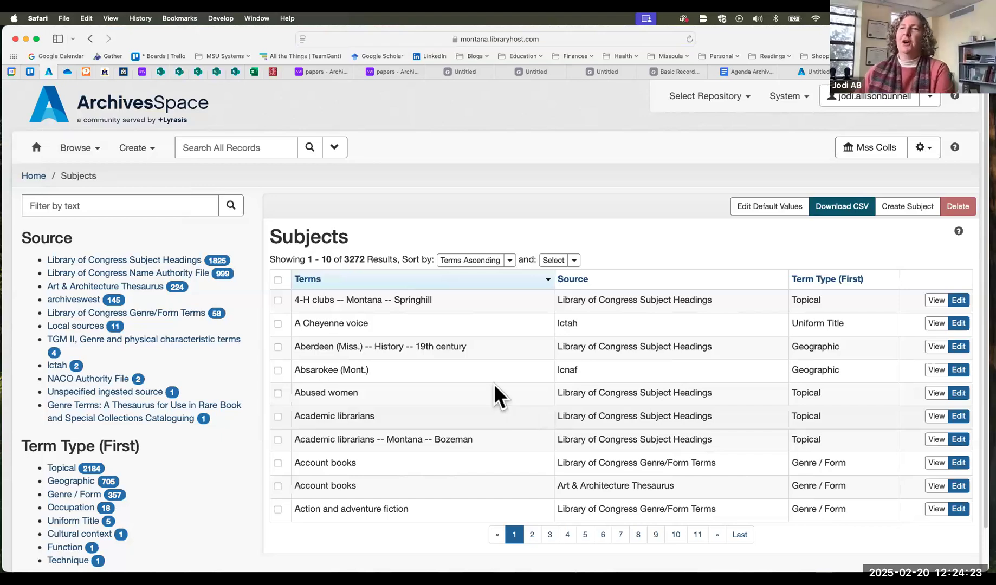
pyautogui.scroll(-1, 352, 346)
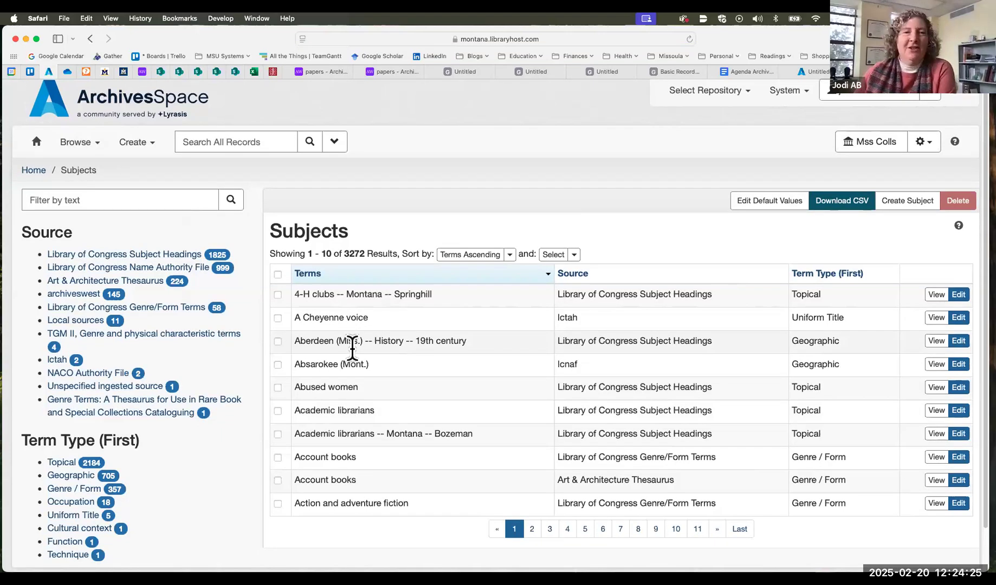
pyautogui.scroll(-2, 352, 347)
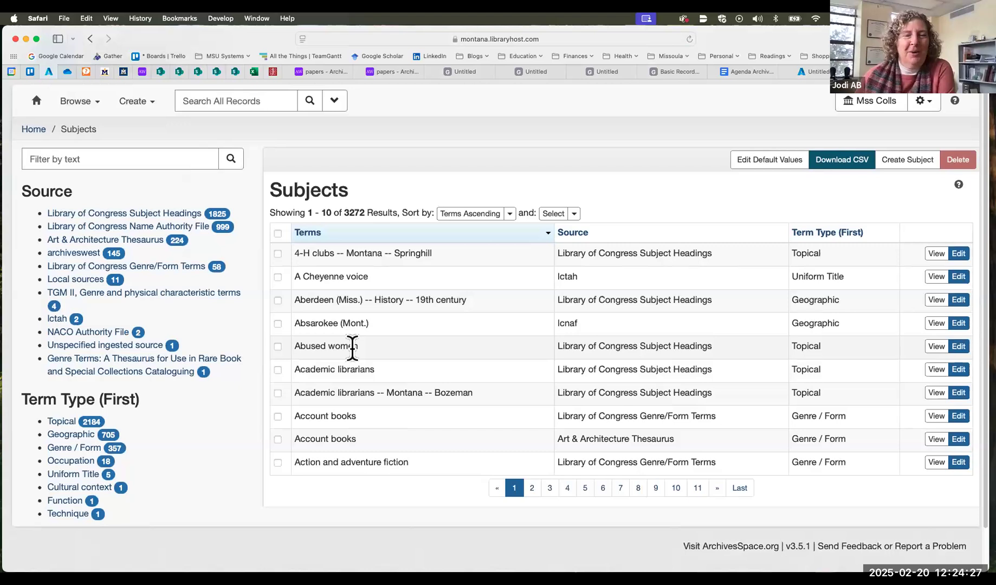
pyautogui.scroll(2, 352, 346)
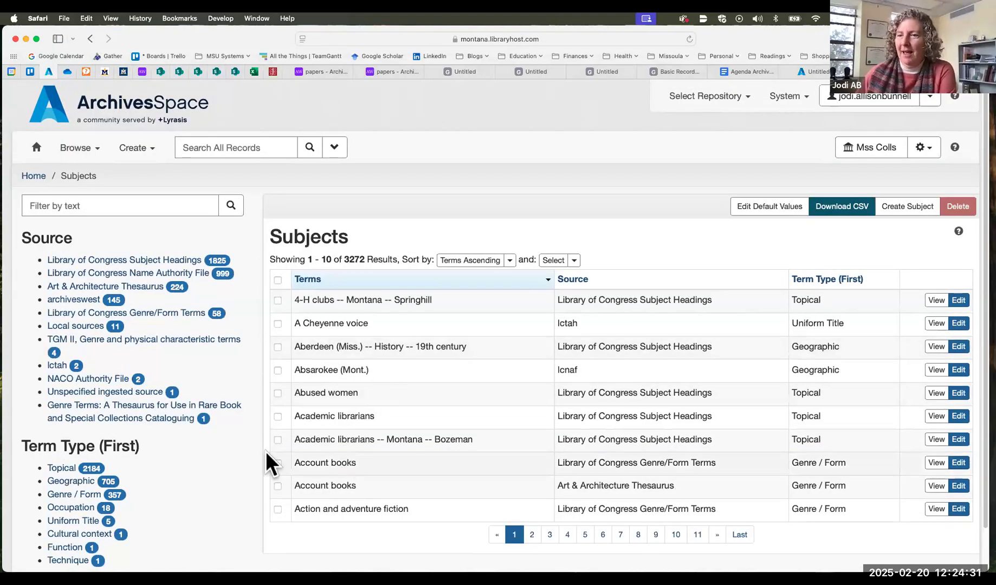
pyautogui.scroll(-2, 266, 451)
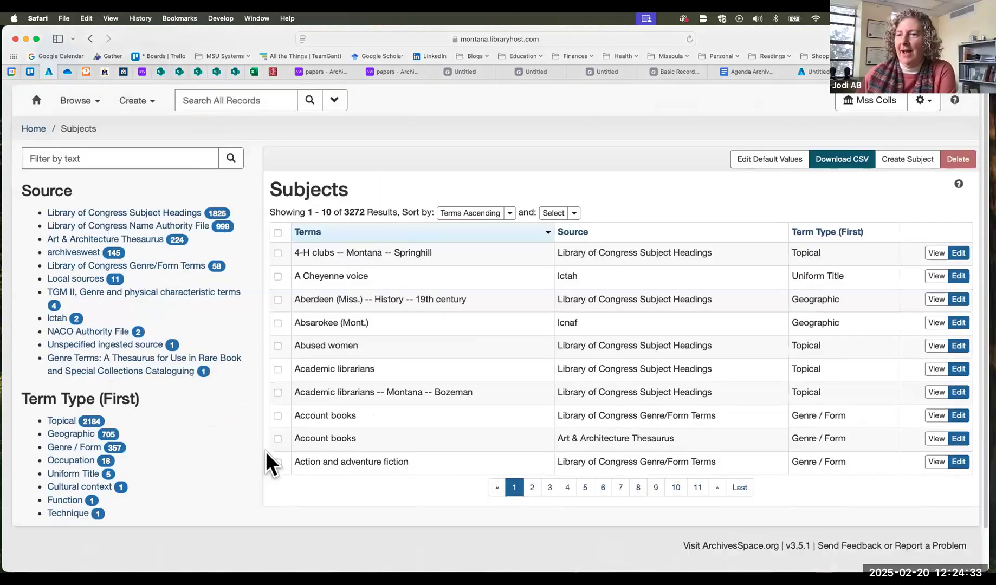
pyautogui.scroll(2, 788, 386)
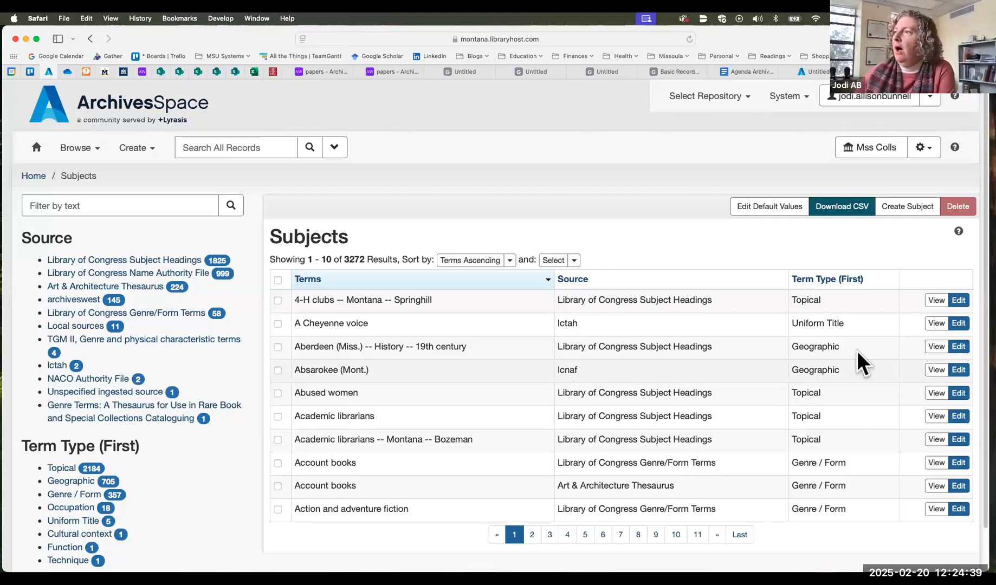
pyautogui.scroll(-2, 857, 352)
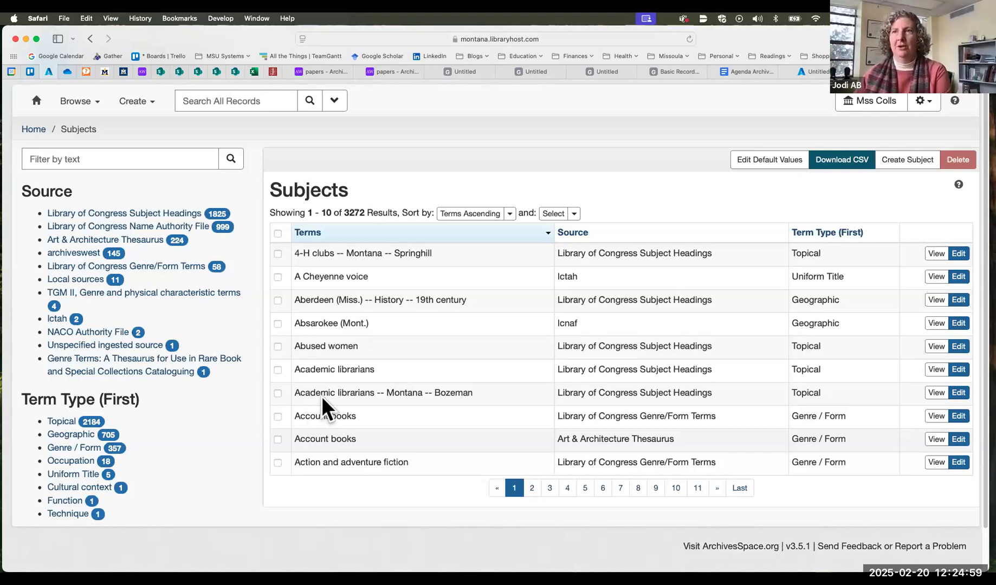
pyautogui.scroll(2, 109, 129)
pyautogui.click(96, 147)
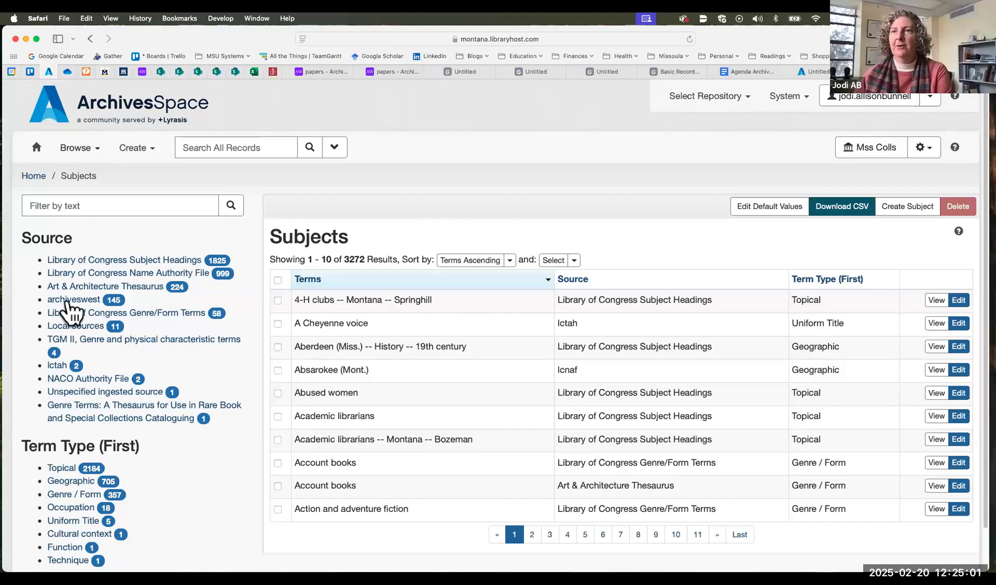
# Step: Open the Agents list and scroll through its 2749 agents sorted by name
pyautogui.click(81, 254)
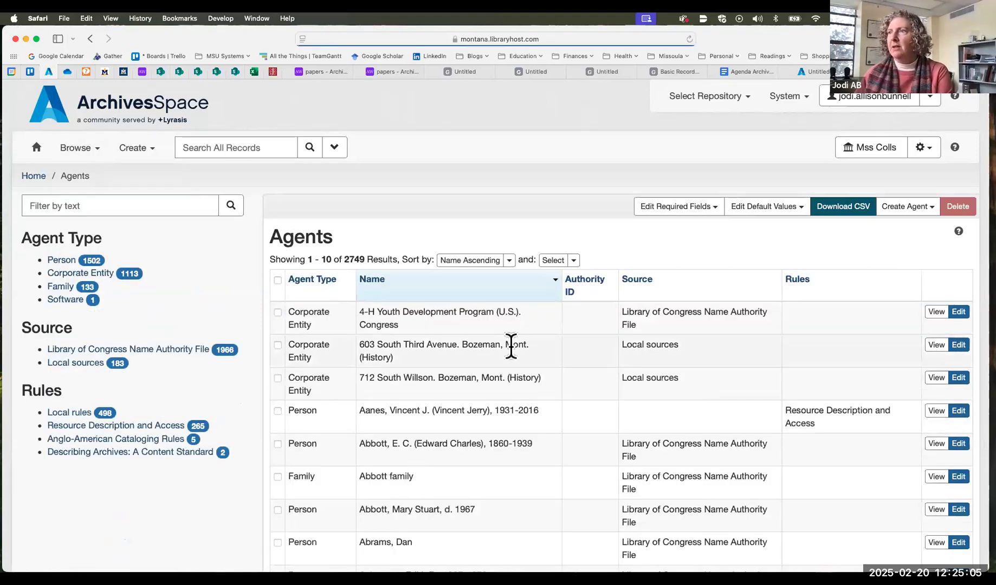
pyautogui.scroll(-5, 511, 345)
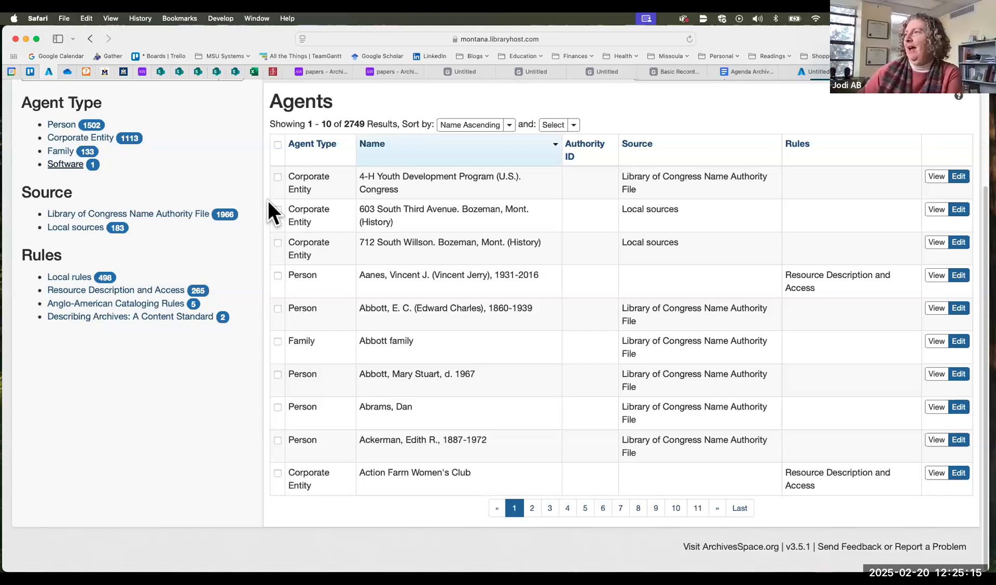
pyautogui.scroll(5, 624, 323)
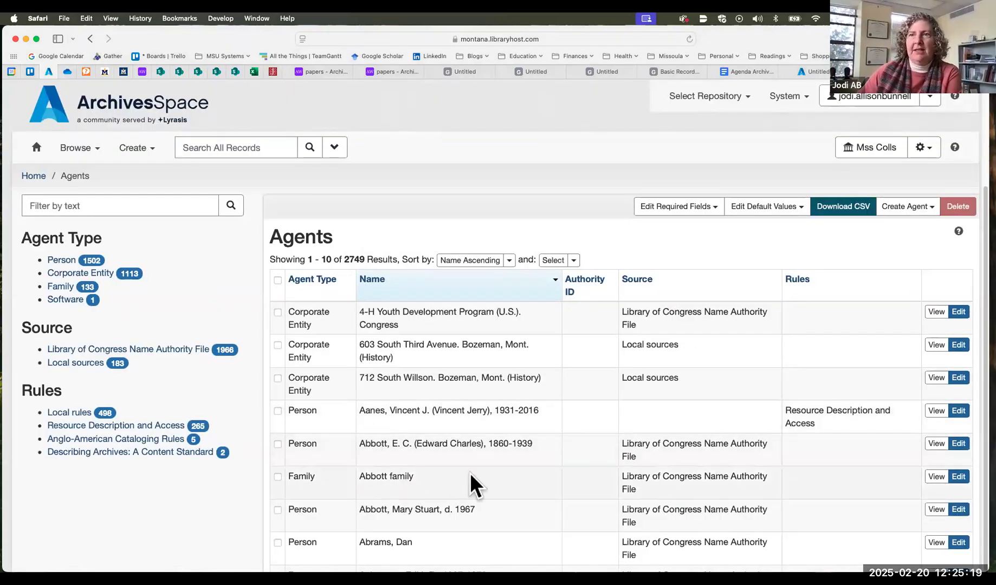
pyautogui.scroll(-1, 469, 473)
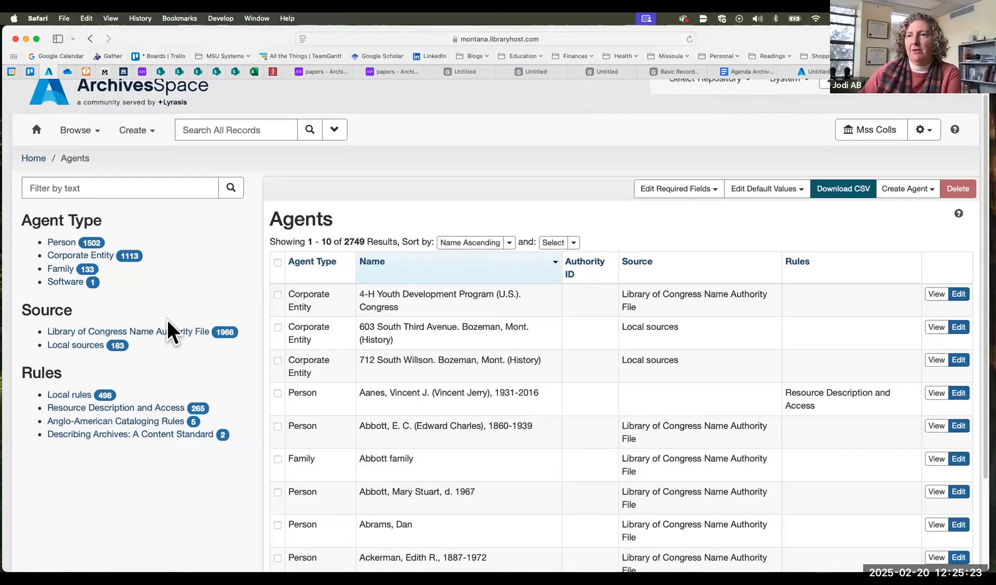
pyautogui.scroll(-1, 111, 460)
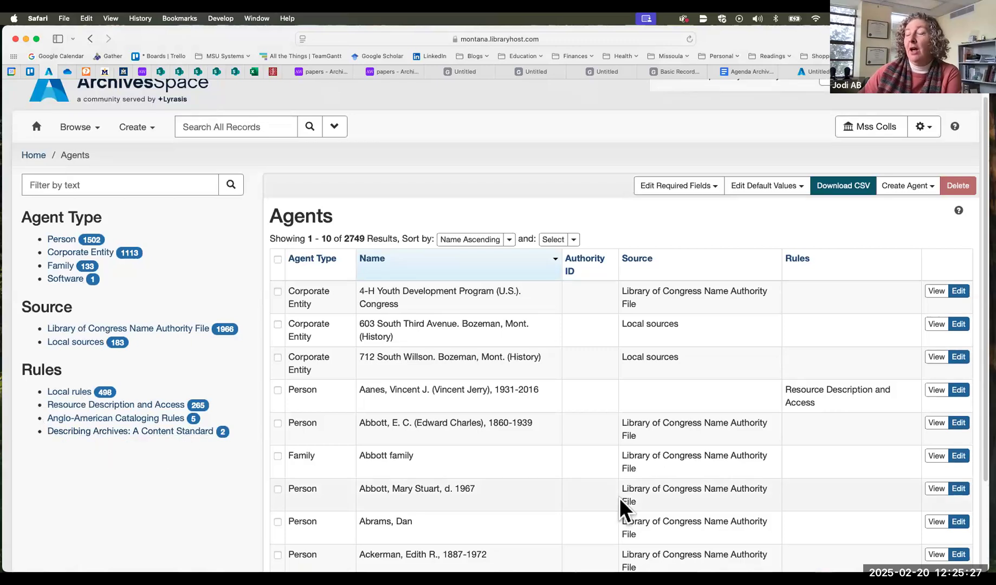
pyautogui.scroll(-4, 620, 499)
pyautogui.scroll(-1, 620, 500)
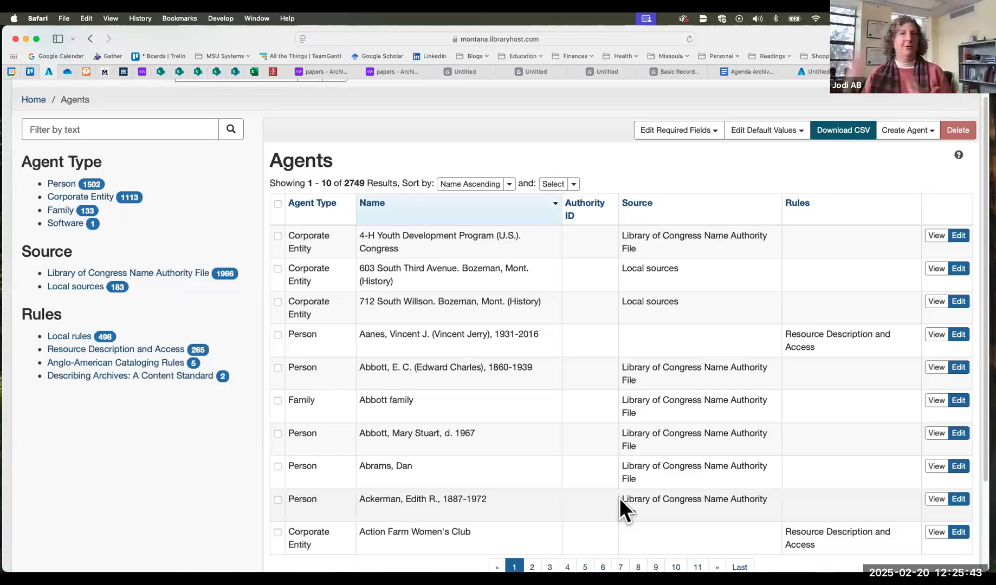
pyautogui.scroll(3, 448, 477)
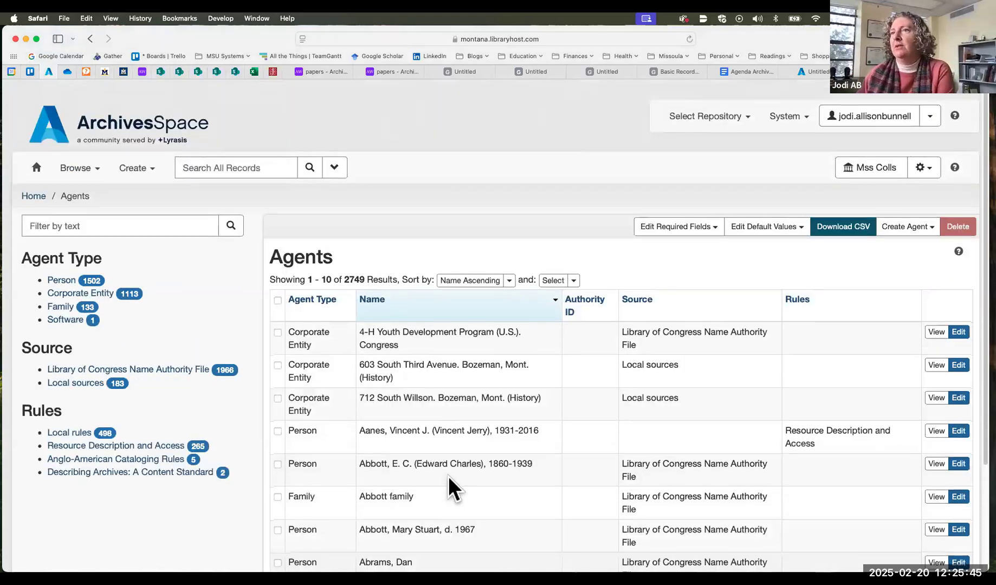
pyautogui.scroll(-5, 448, 476)
pyautogui.scroll(-1, 449, 481)
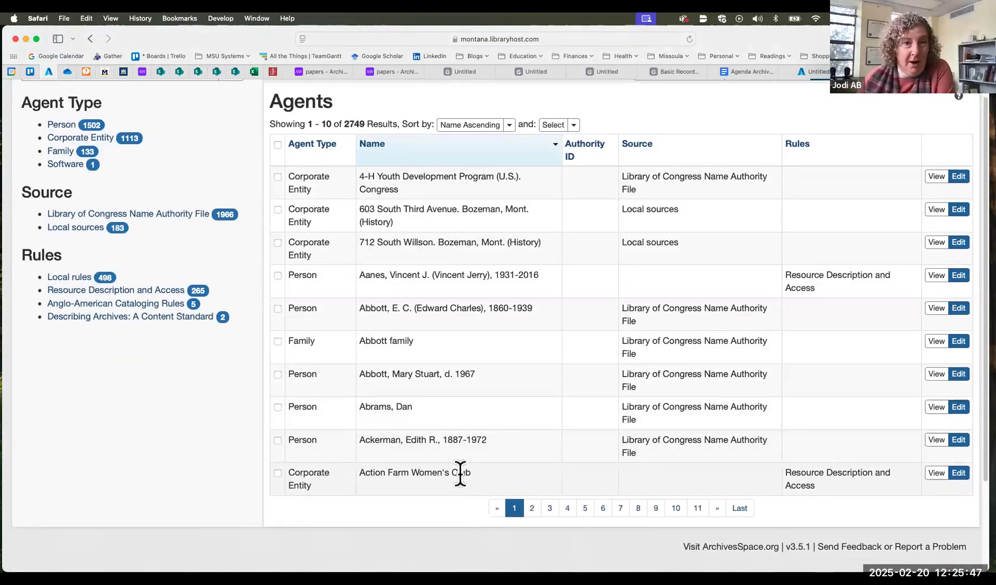
pyautogui.scroll(5, 534, 291)
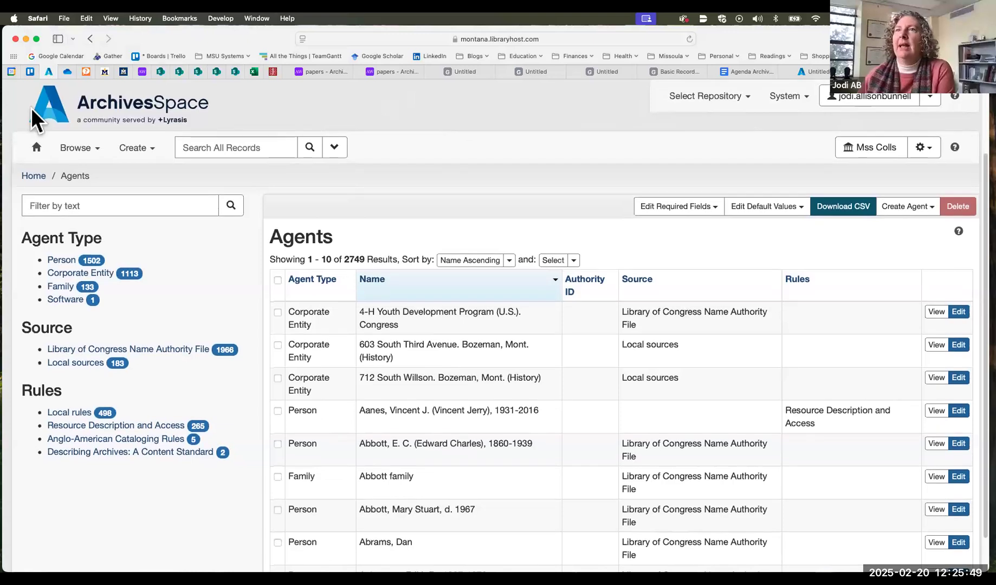
# Step: Open the Events list and scroll through its 278 events, led by Custody Transfers
pyautogui.click(93, 148)
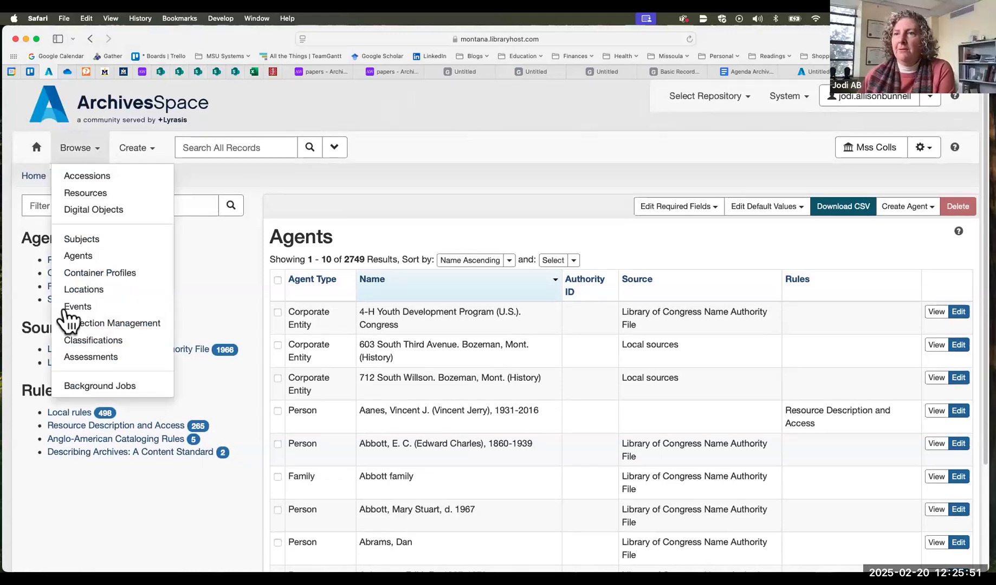
pyautogui.click(68, 307)
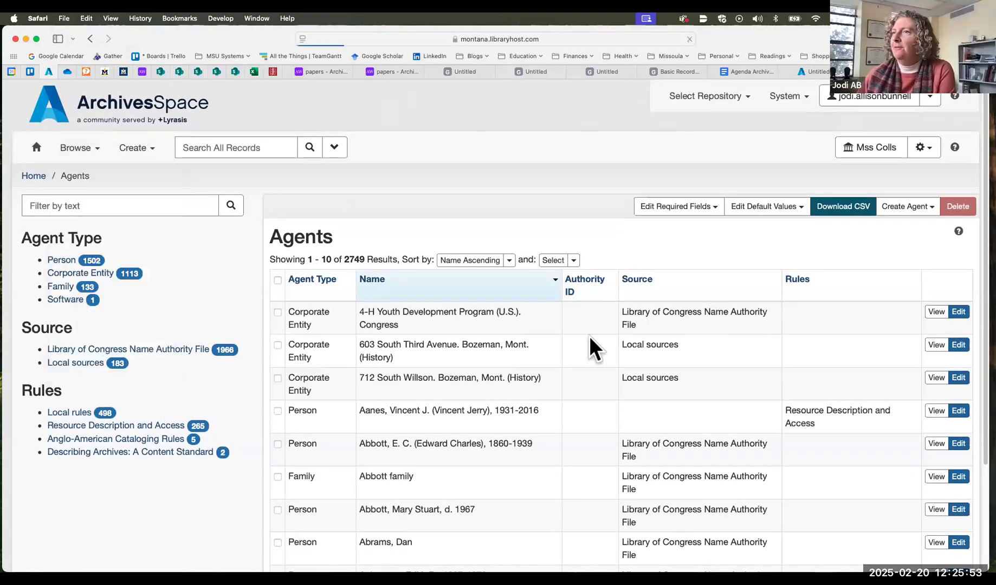
pyautogui.scroll(-3, 576, 399)
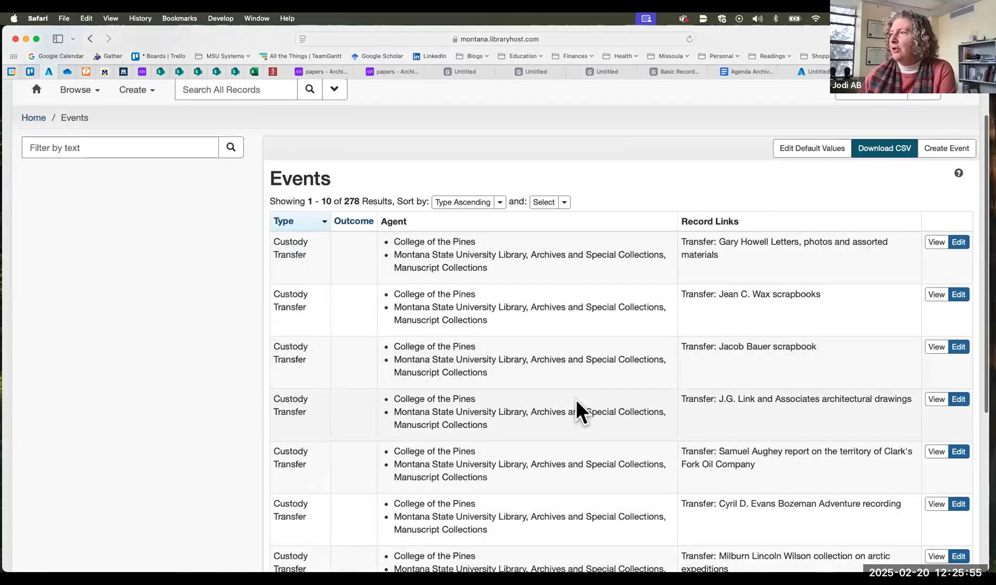
pyautogui.scroll(-10, 576, 399)
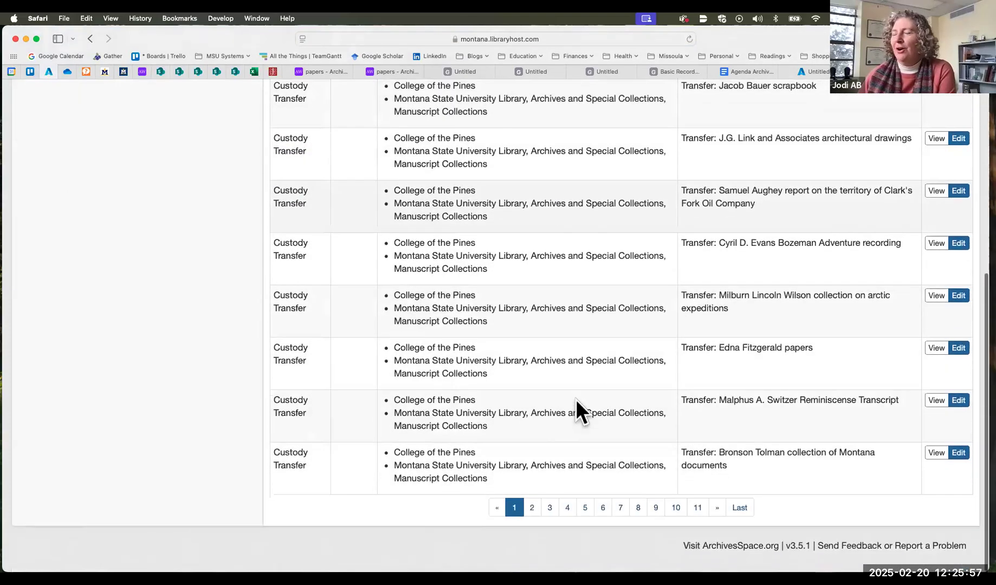
pyautogui.scroll(5, 576, 399)
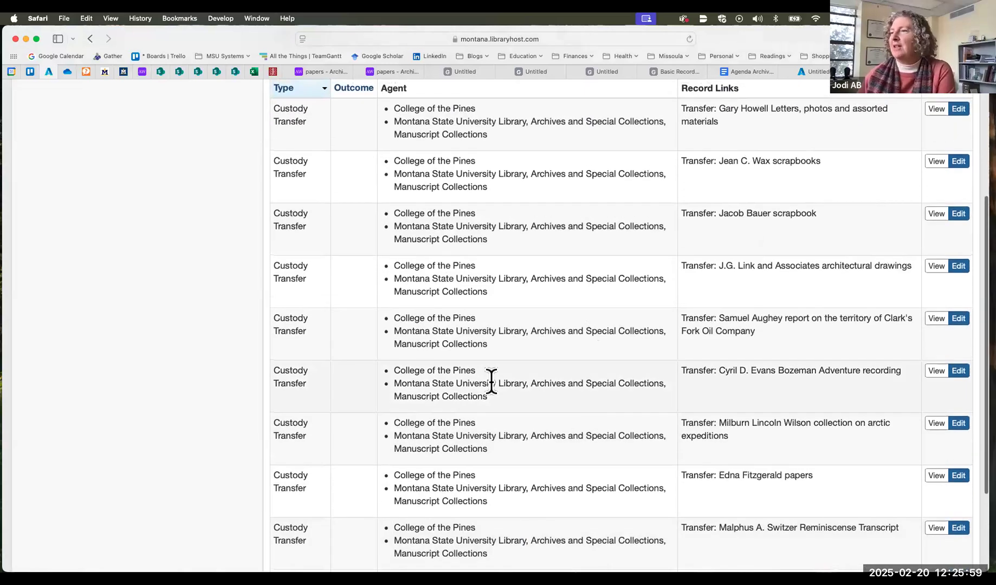
pyautogui.scroll(7, 495, 383)
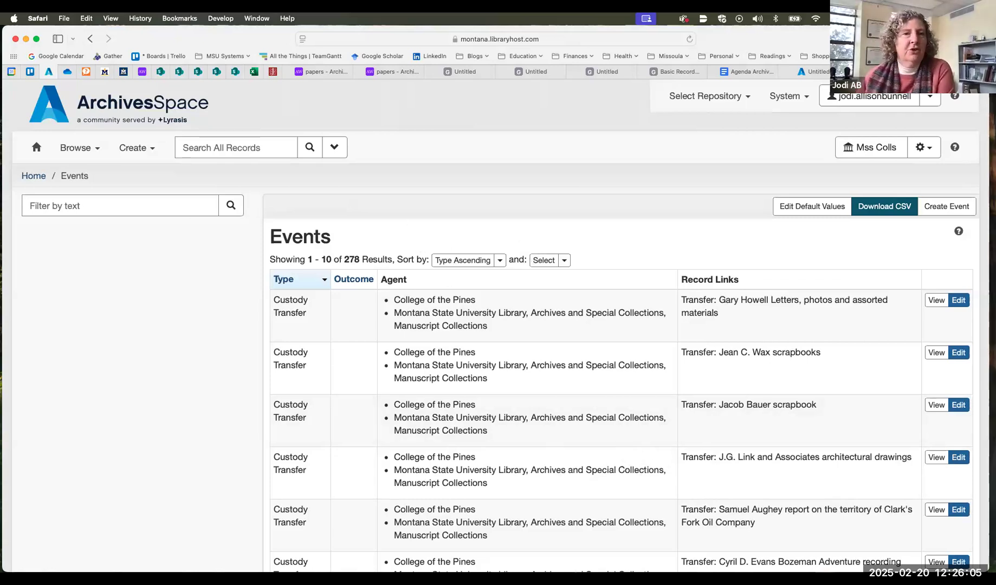
# Step: Open Collection Management and sort its 2480 records by processing status descending
pyautogui.click(93, 148)
pyautogui.click(127, 324)
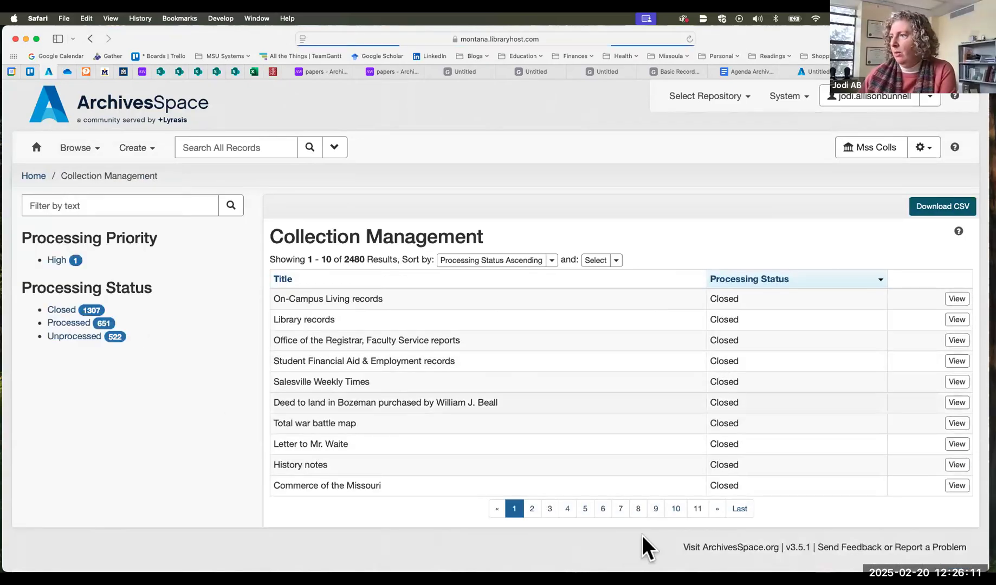
pyautogui.click(765, 275)
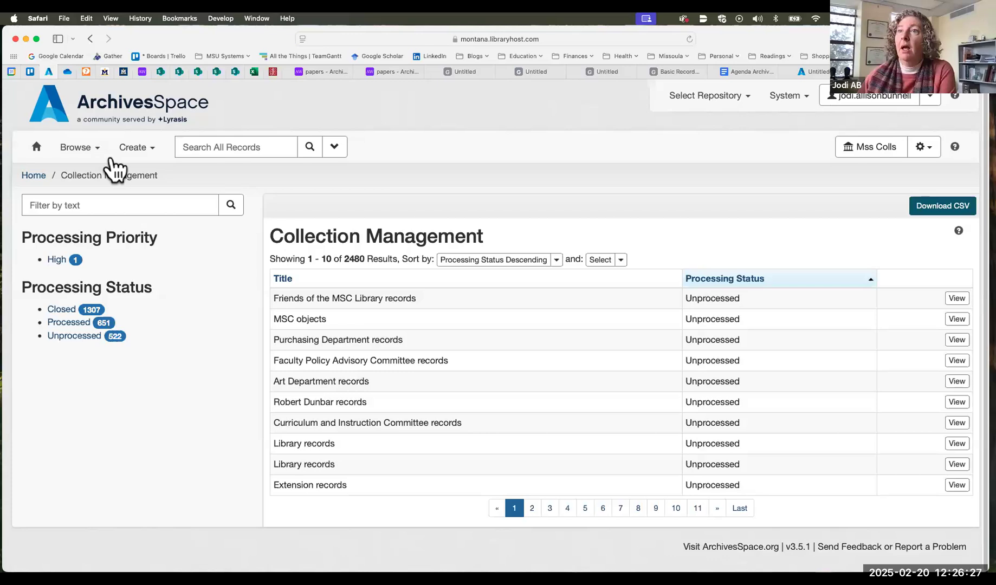
pyautogui.click(94, 148)
# Step: Open the empty Assessments list, then switch to the blank Untitled browser tab
pyautogui.click(101, 358)
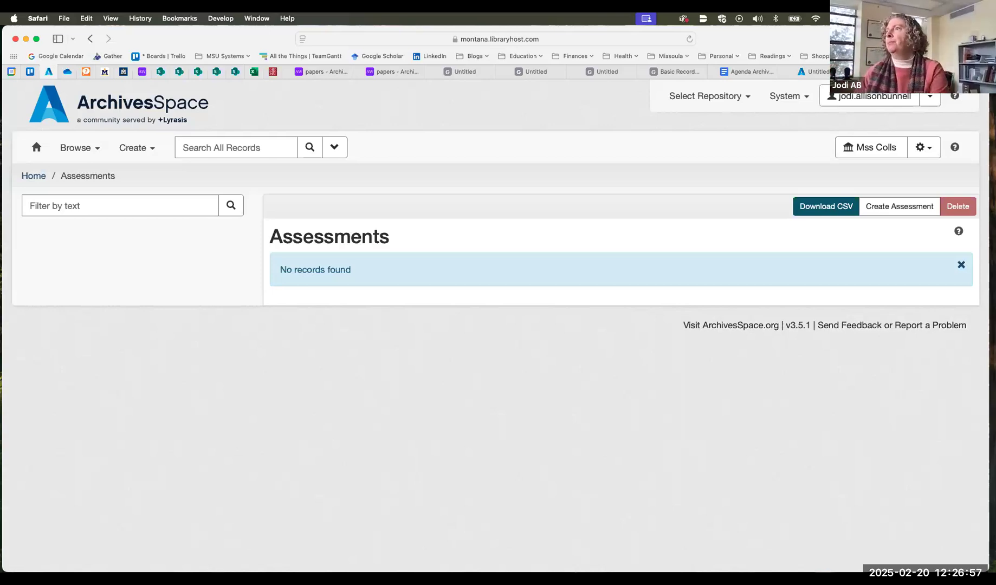
pyautogui.click(477, 72)
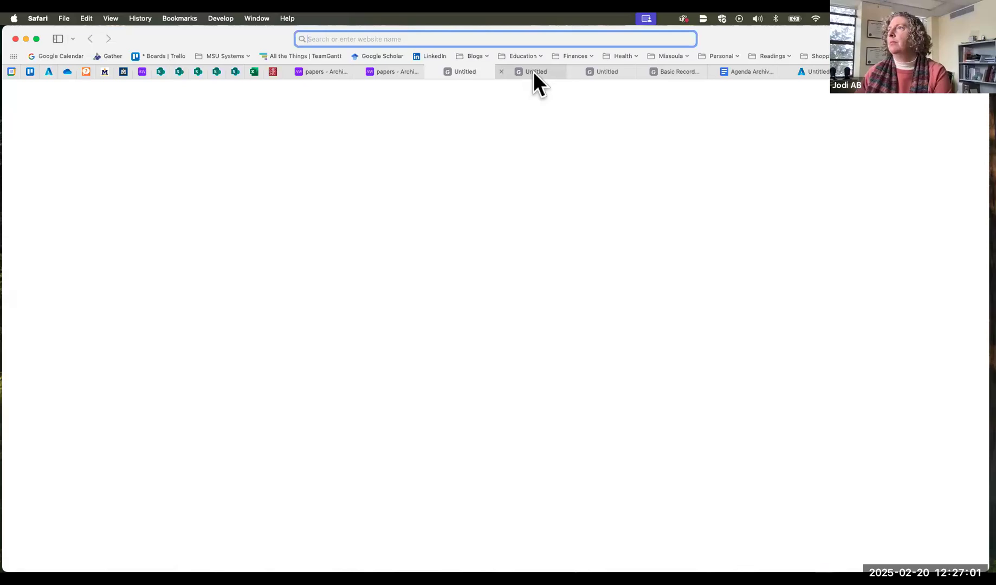
pyautogui.click(548, 69)
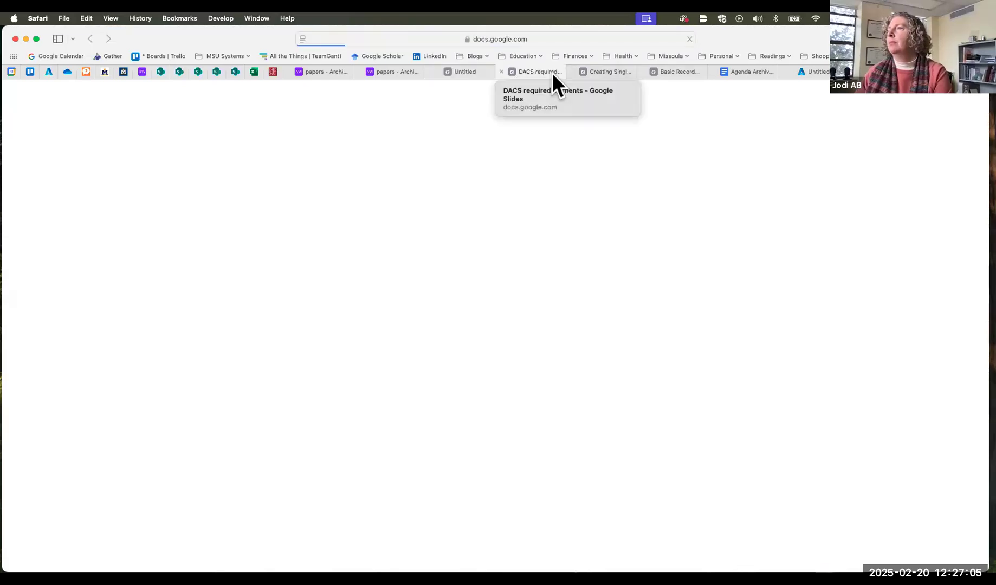
pyautogui.click(601, 67)
pyautogui.click(450, 68)
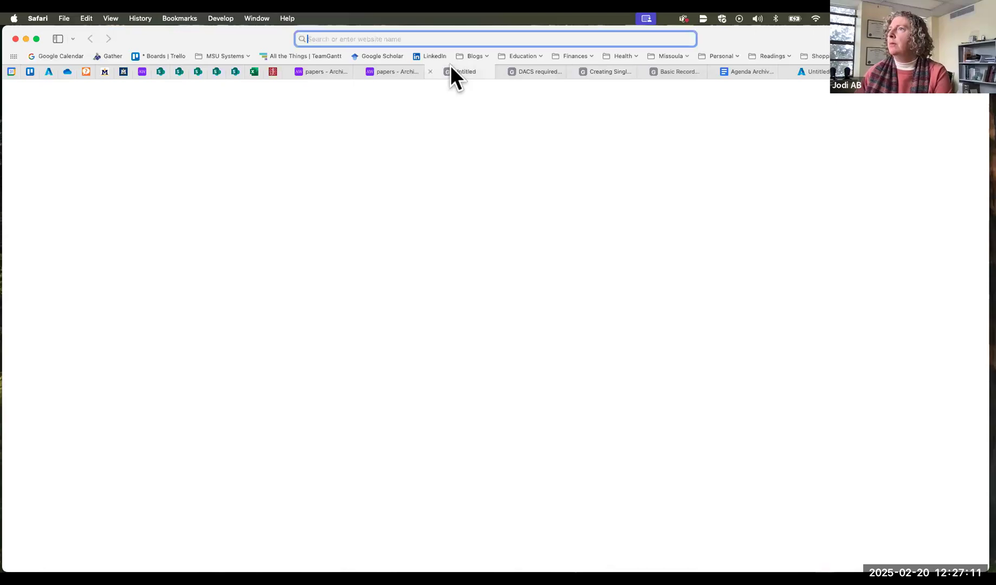
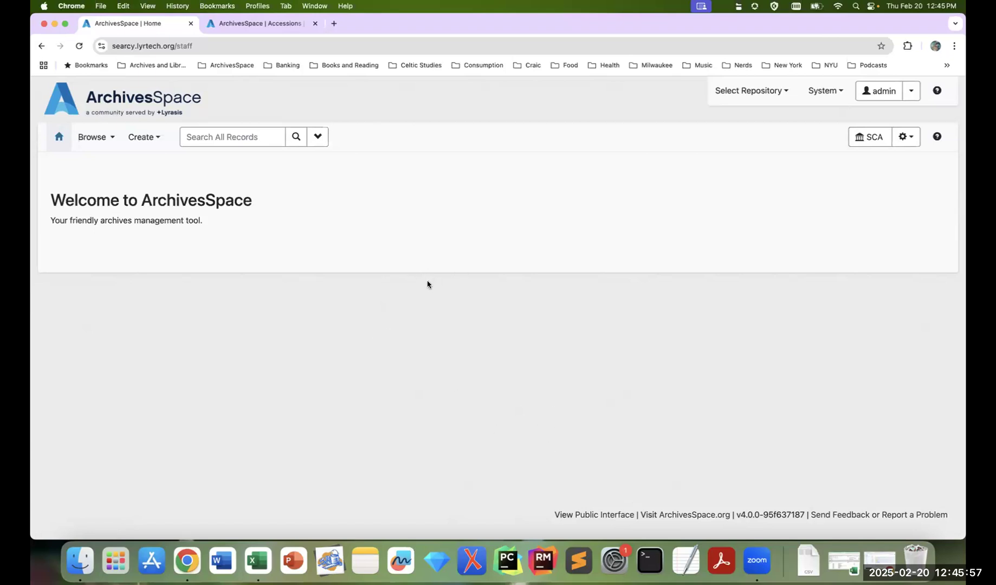
# Step: Start a new Accession record from the Create menu, prefilled with date 2025-02-20
pyautogui.click(156, 138)
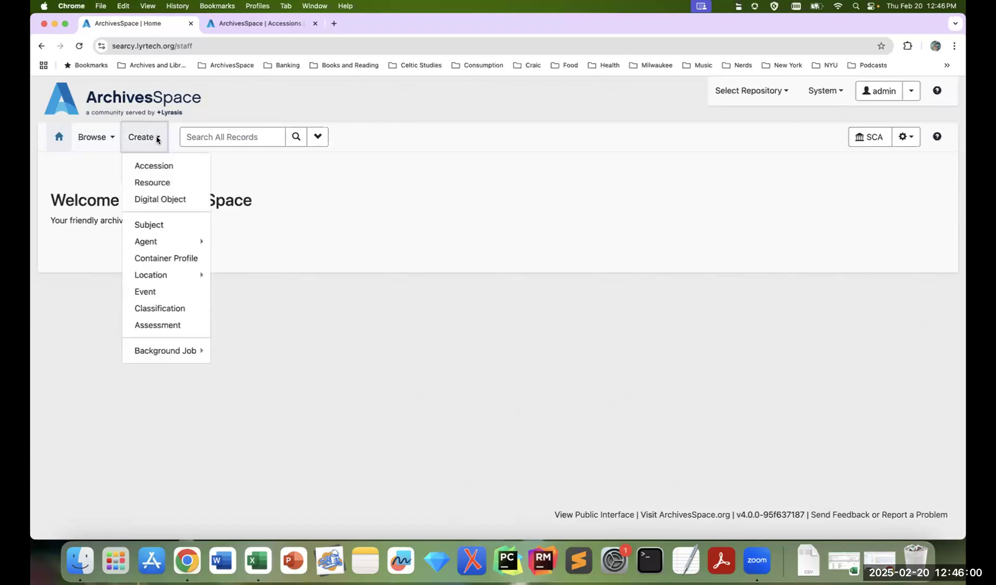
pyautogui.click(183, 167)
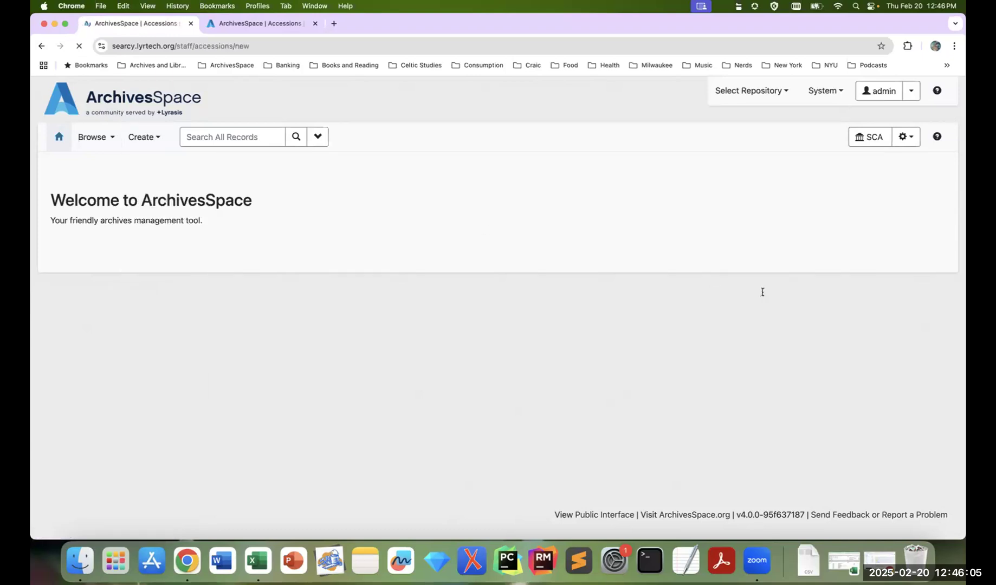
pyautogui.scroll(-2, 867, 327)
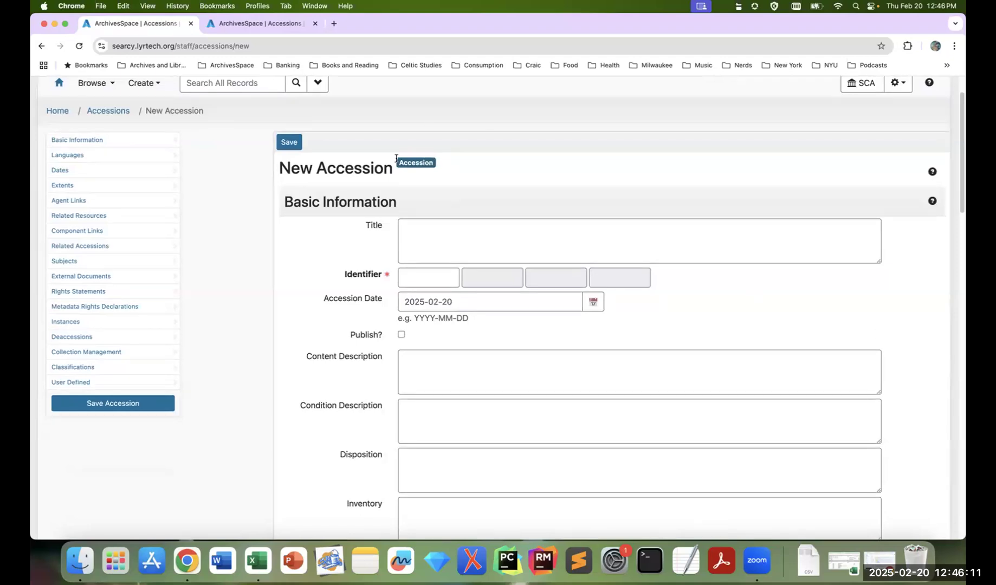
# Step: Open the Accessions list in a new tab, then close it and return to the form
pyautogui.click(102, 85)
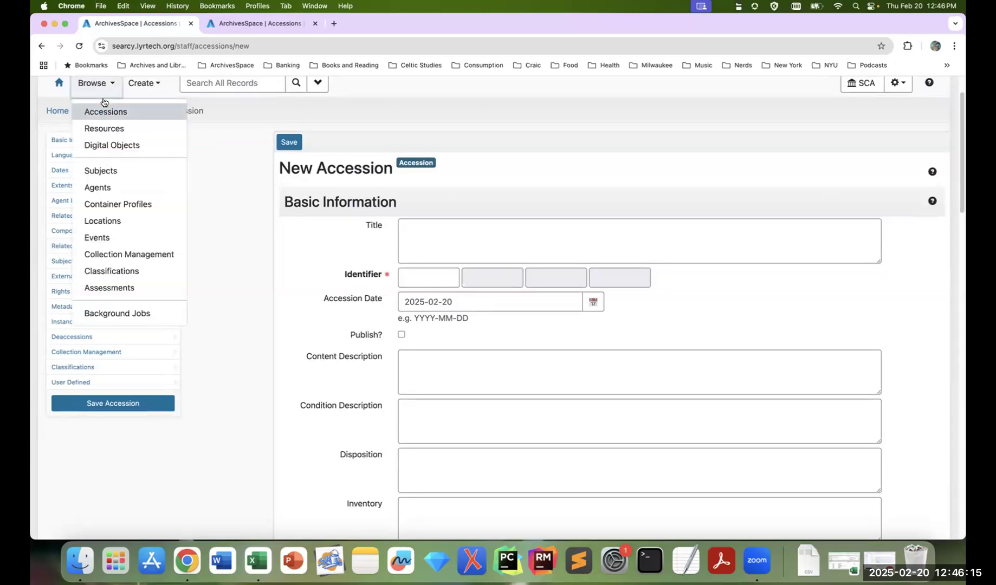
pyautogui.rightClick(112, 108)
pyautogui.click(117, 112)
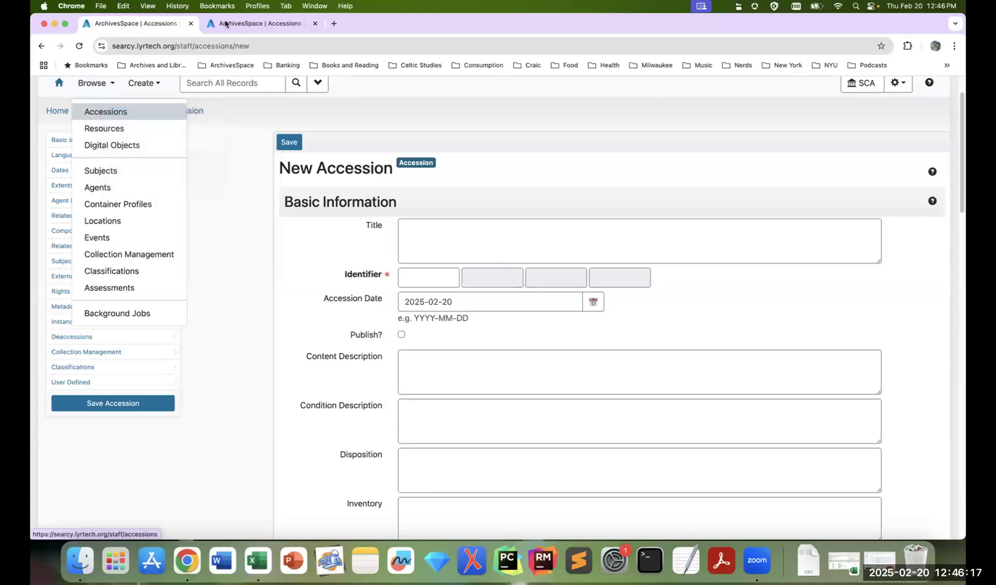
pyautogui.click(241, 24)
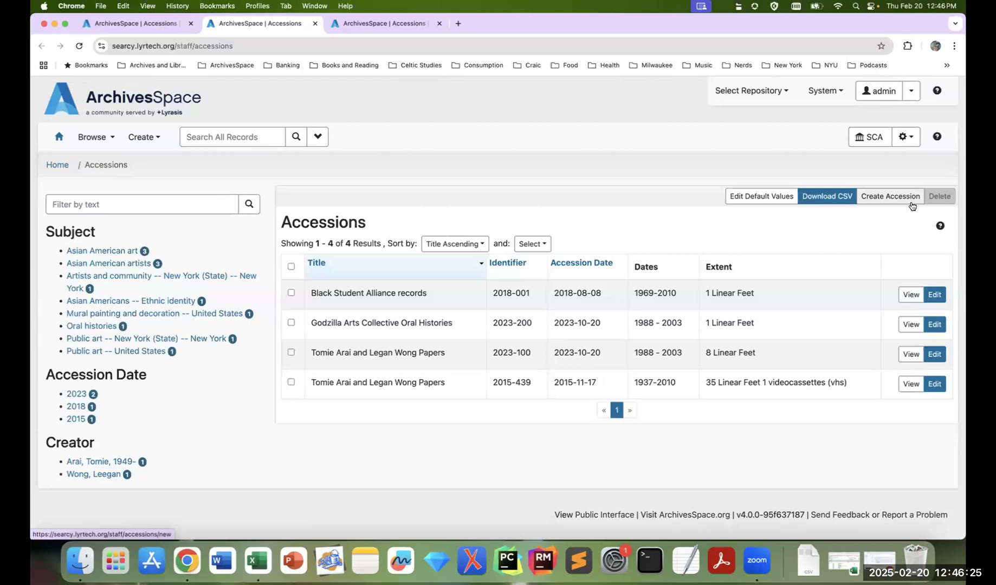
pyautogui.click(314, 23)
pyautogui.click(660, 173)
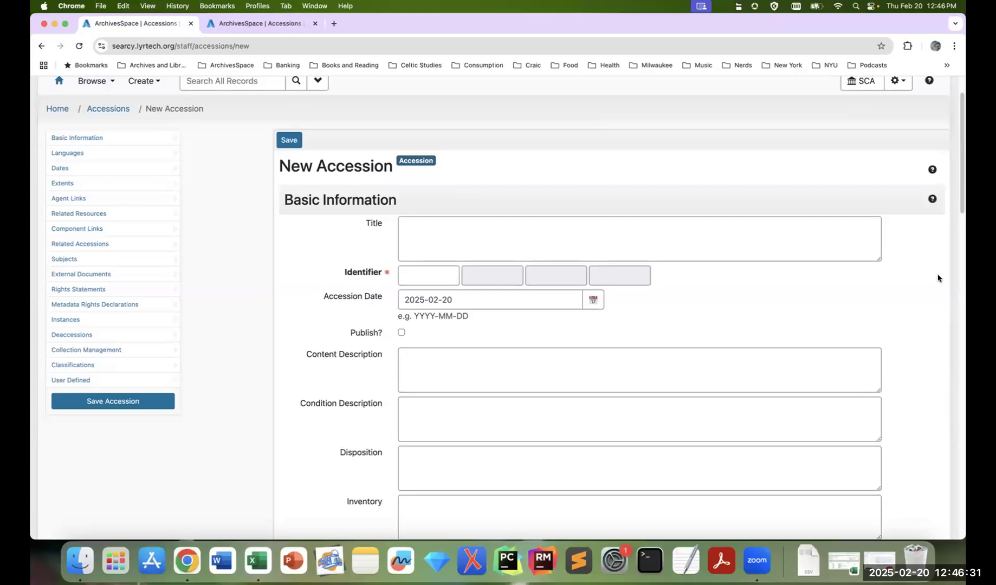
pyautogui.scroll(-1, 945, 276)
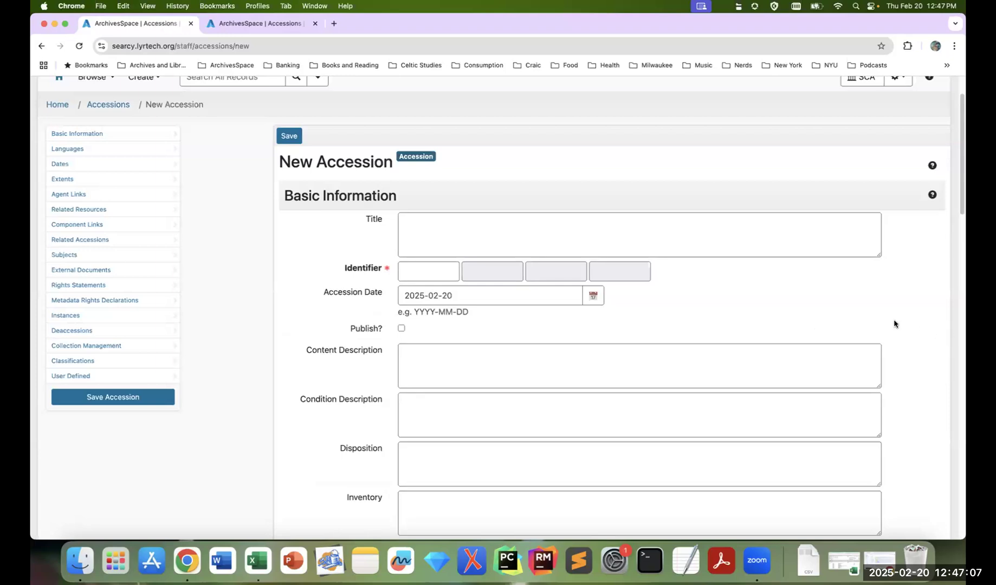
pyautogui.scroll(-1, 887, 324)
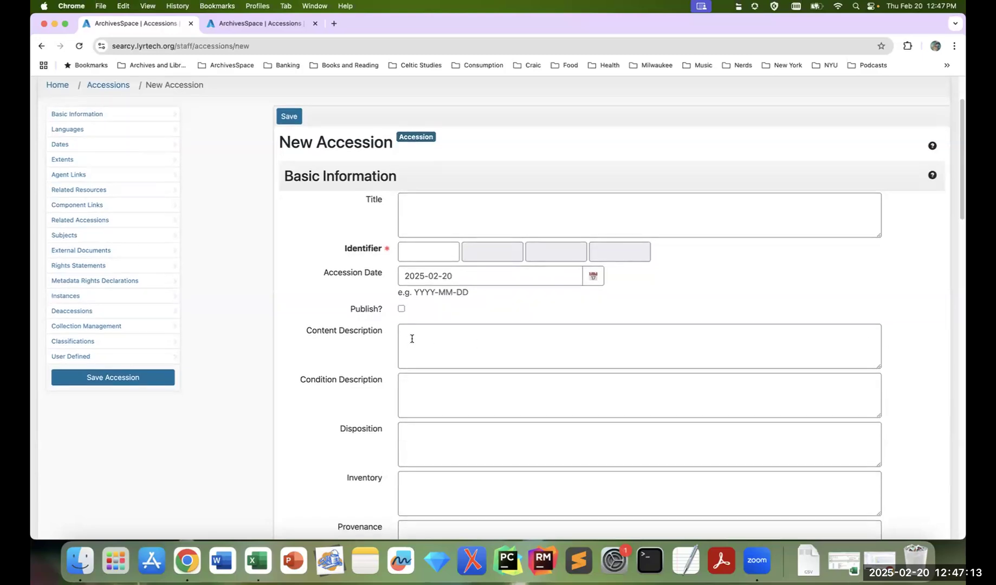
# Step: Enter 2025 and 123 as the first two parts of the accession identifier
pyautogui.click(448, 254)
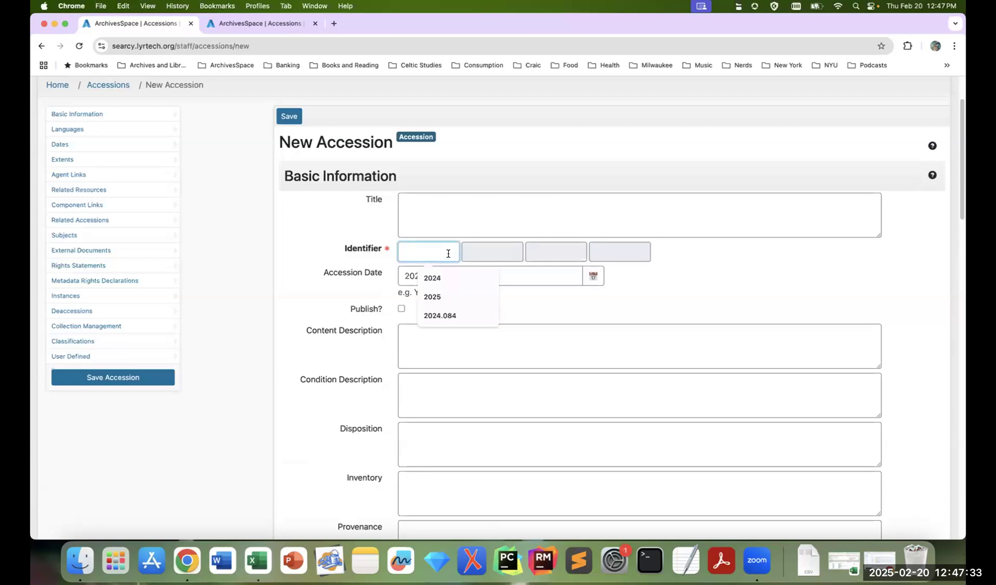
pyautogui.write('2025')
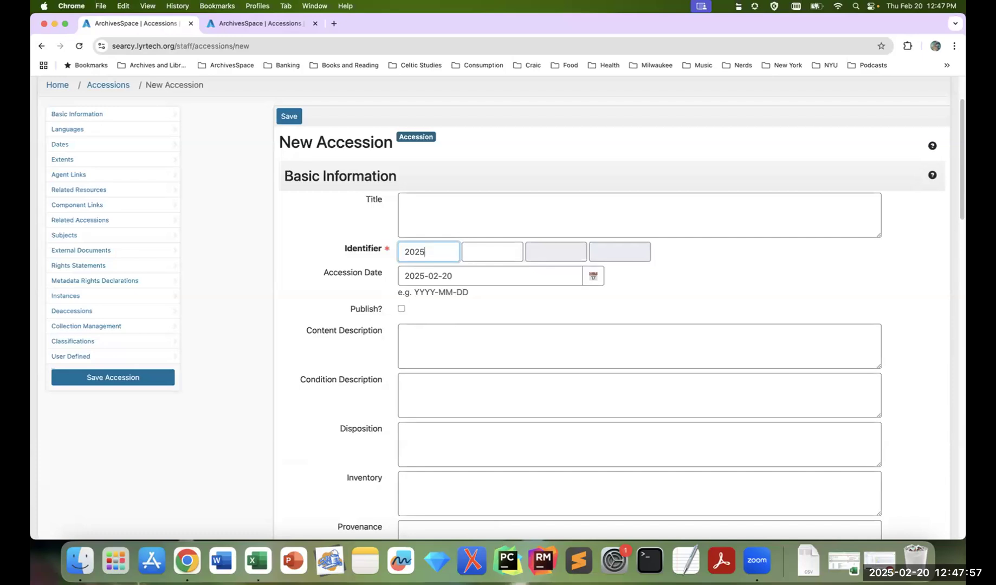
pyautogui.press('Tab')
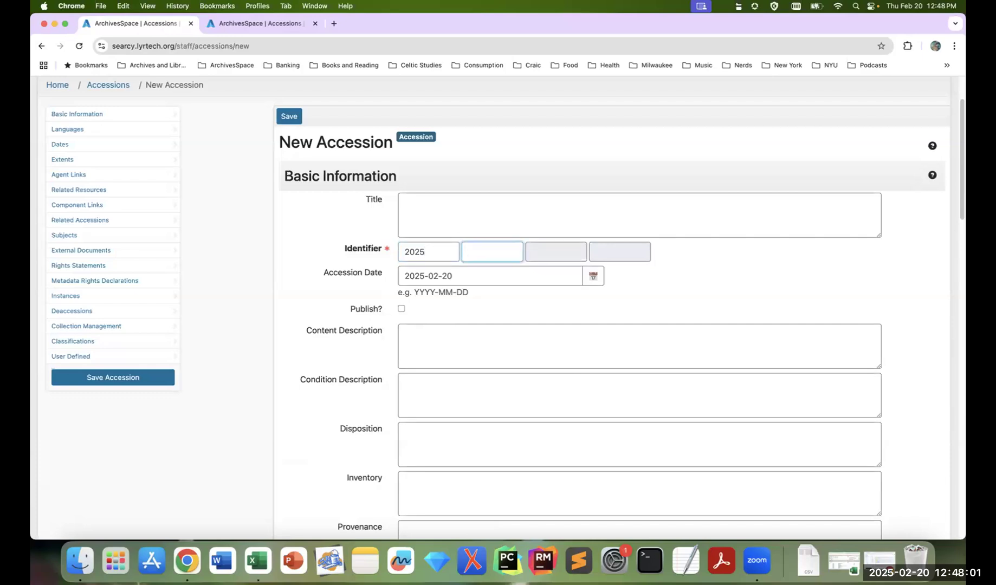
pyautogui.write('123')
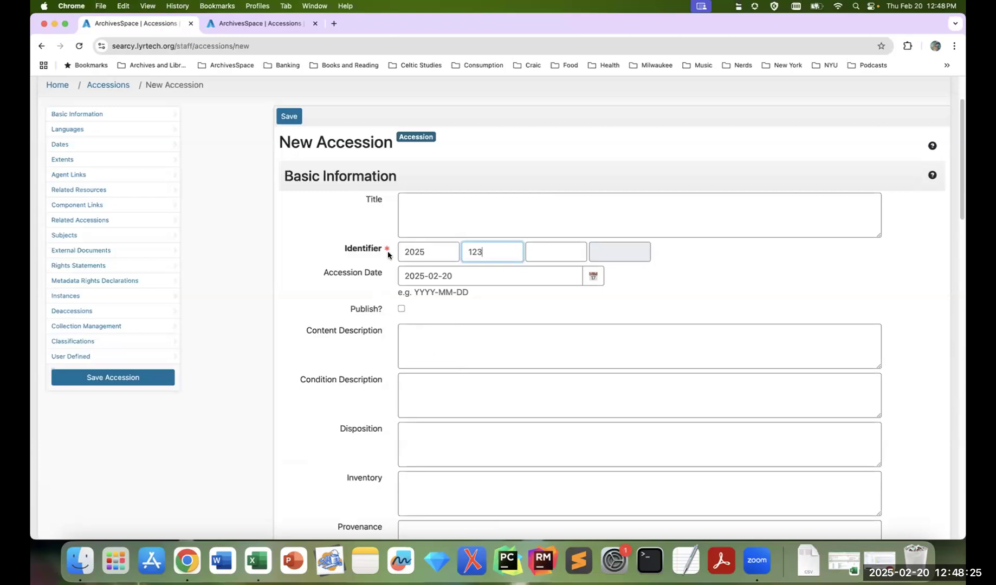
pyautogui.moveTo(386, 252)
# Step: Save the new accession as record 2025-123 and review the untitled result
pyautogui.click(133, 378)
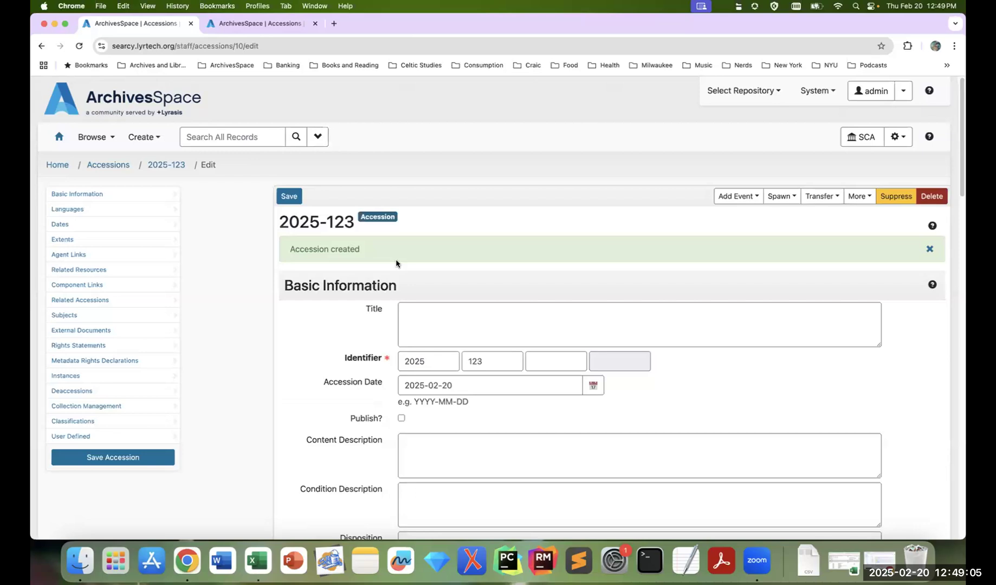
pyautogui.scroll(-1, 625, 327)
pyautogui.scroll(-1, 749, 353)
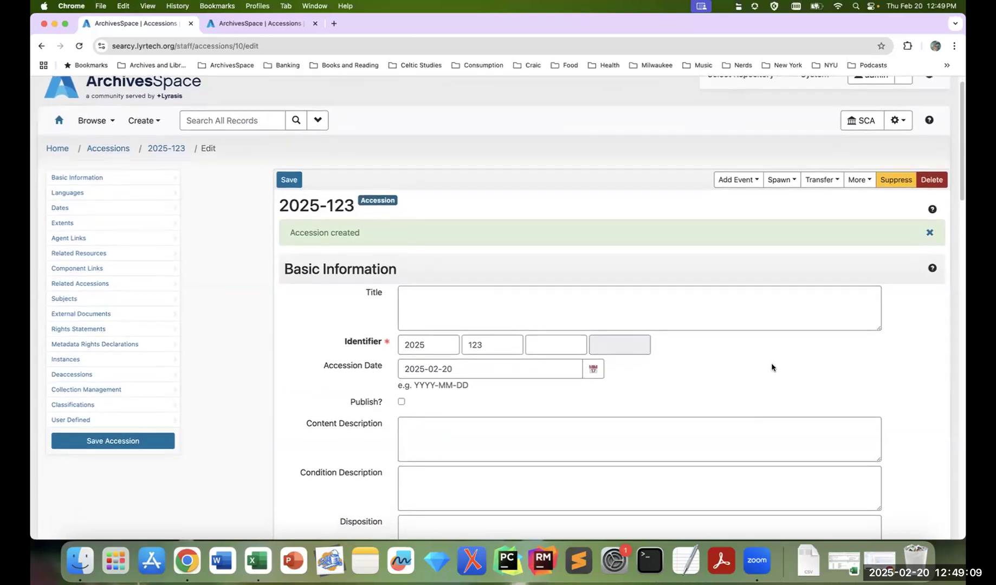
pyautogui.scroll(-1, 772, 367)
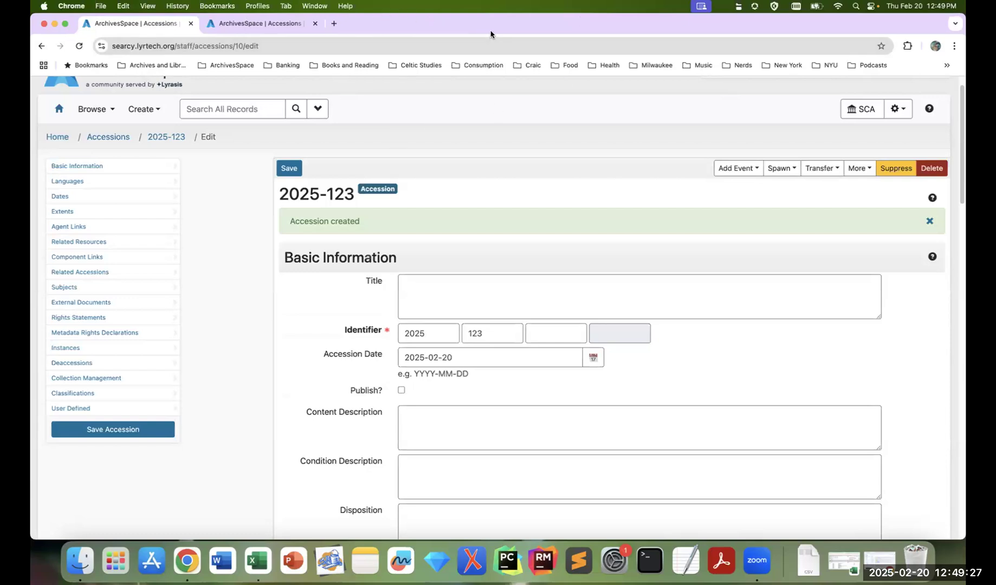
# Step: Switch to the Tomie Arai and Legan Wong Papers accession 2015-439 and edit it
pyautogui.click(282, 26)
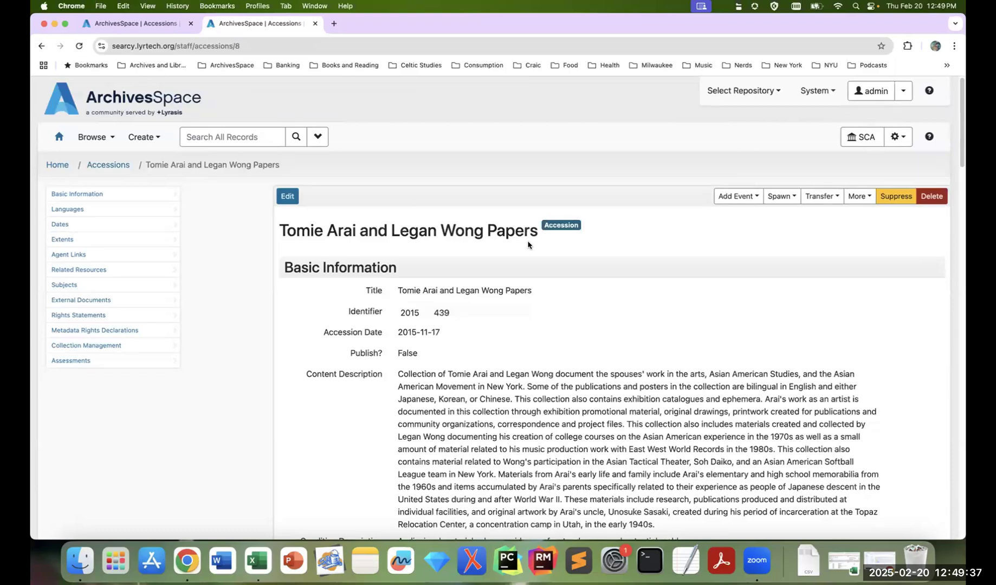
pyautogui.click(285, 196)
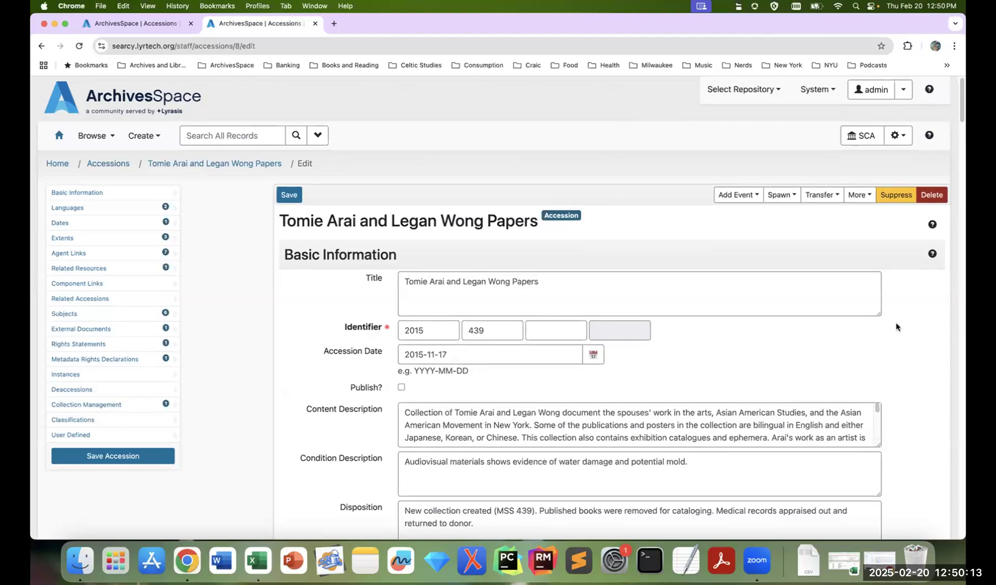
pyautogui.scroll(-2, 895, 322)
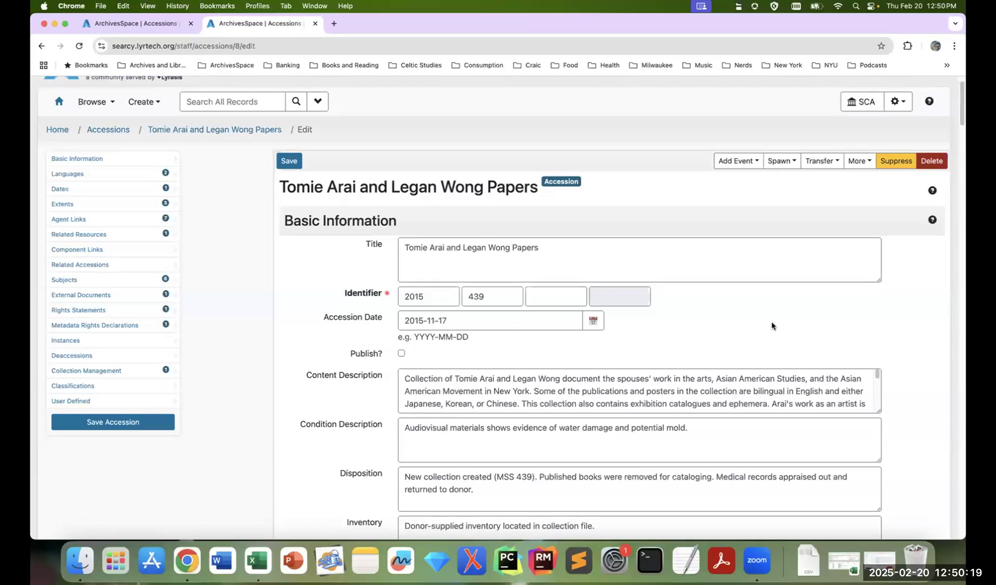
pyautogui.scroll(-1, 596, 314)
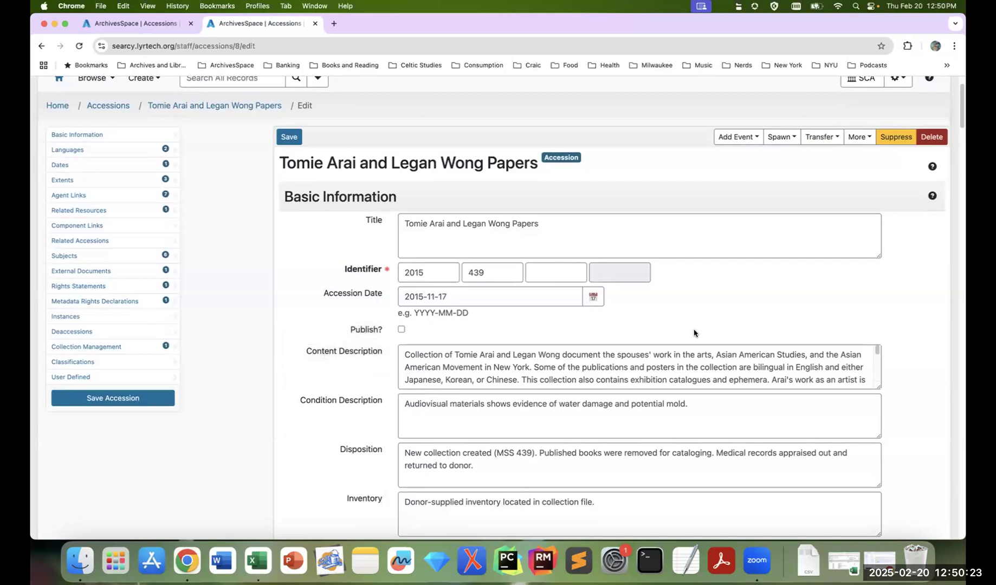
pyautogui.scroll(-2, 694, 334)
pyautogui.scroll(-1, 694, 330)
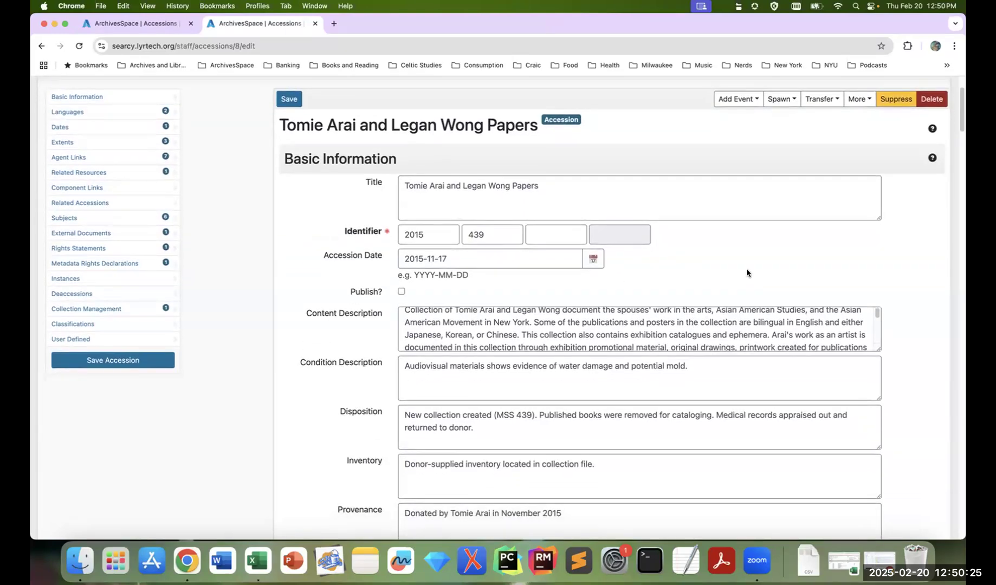
pyautogui.scroll(-1, 742, 266)
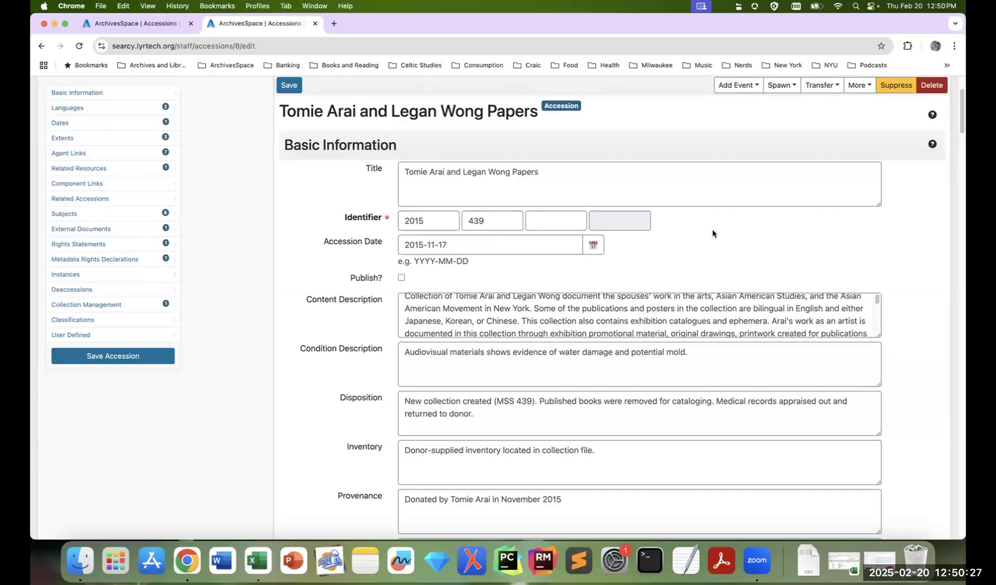
pyautogui.scroll(-1, 712, 233)
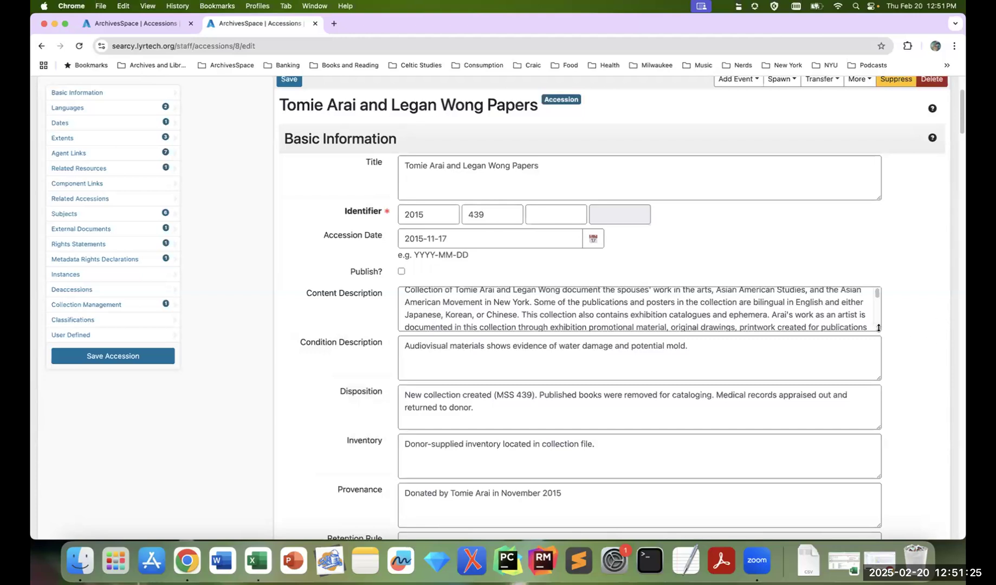
pyautogui.scroll(-1, 904, 339)
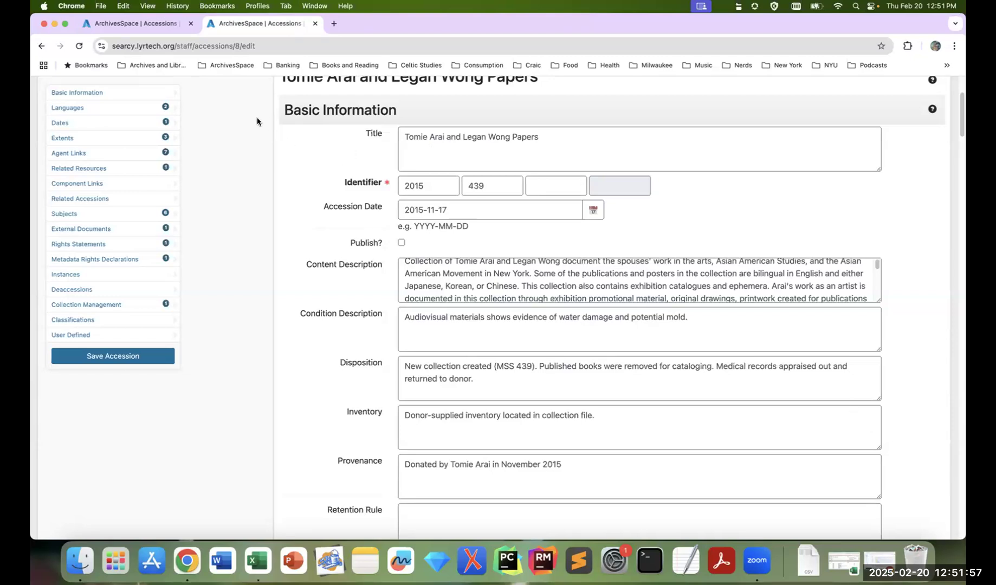
pyautogui.scroll(-1, 939, 316)
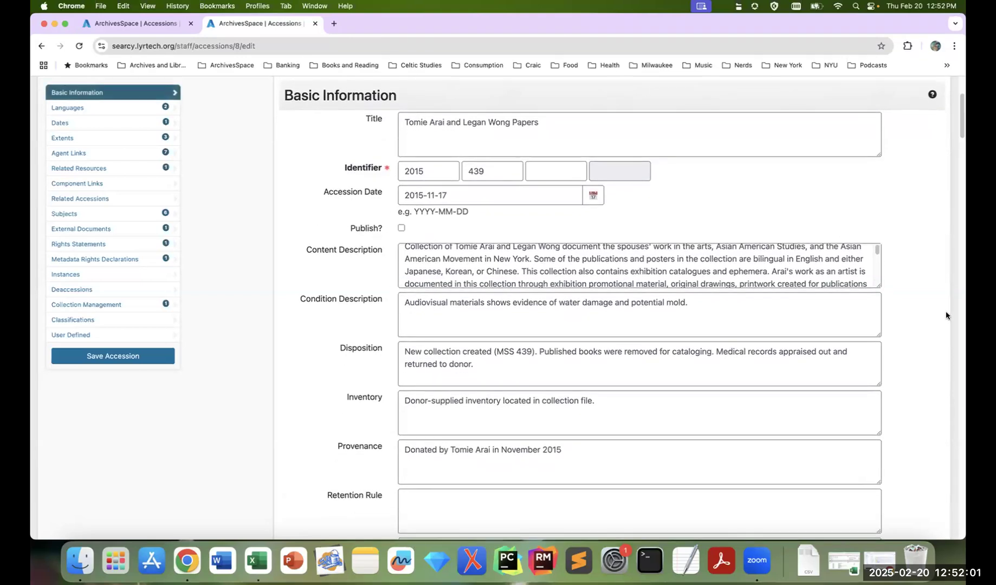
pyautogui.scroll(-1, 958, 324)
pyautogui.scroll(-4, 957, 325)
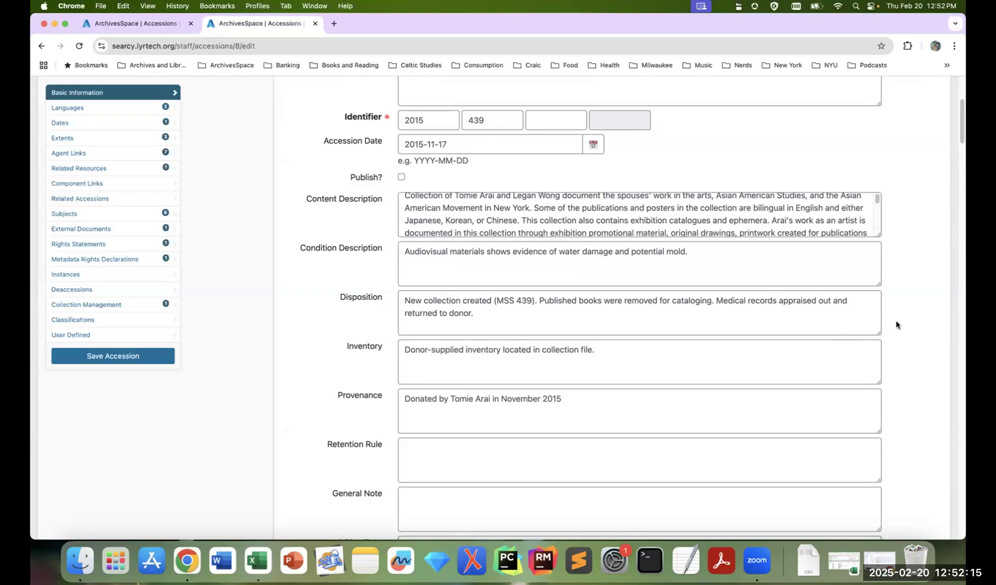
pyautogui.scroll(-3, 895, 324)
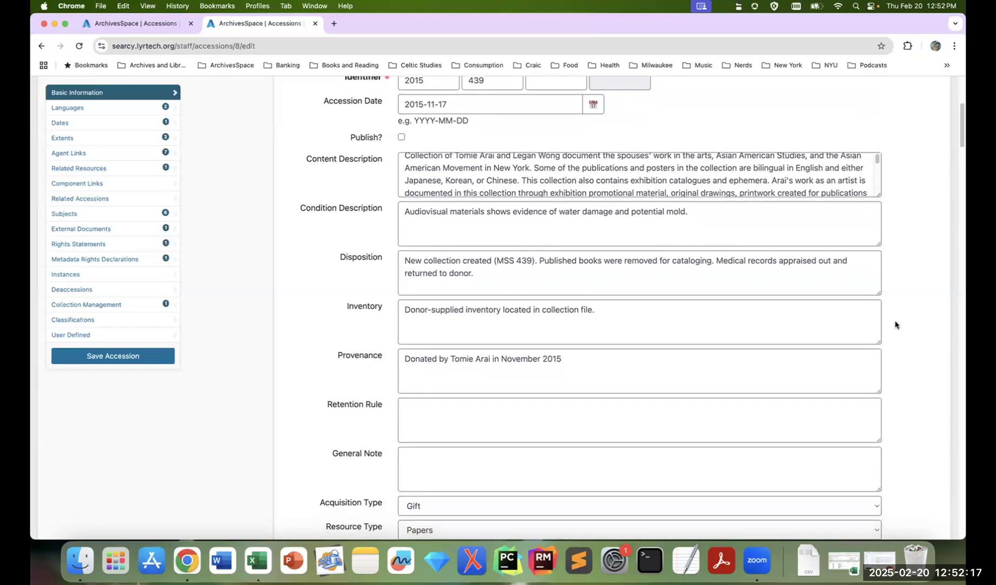
pyautogui.scroll(-2, 894, 324)
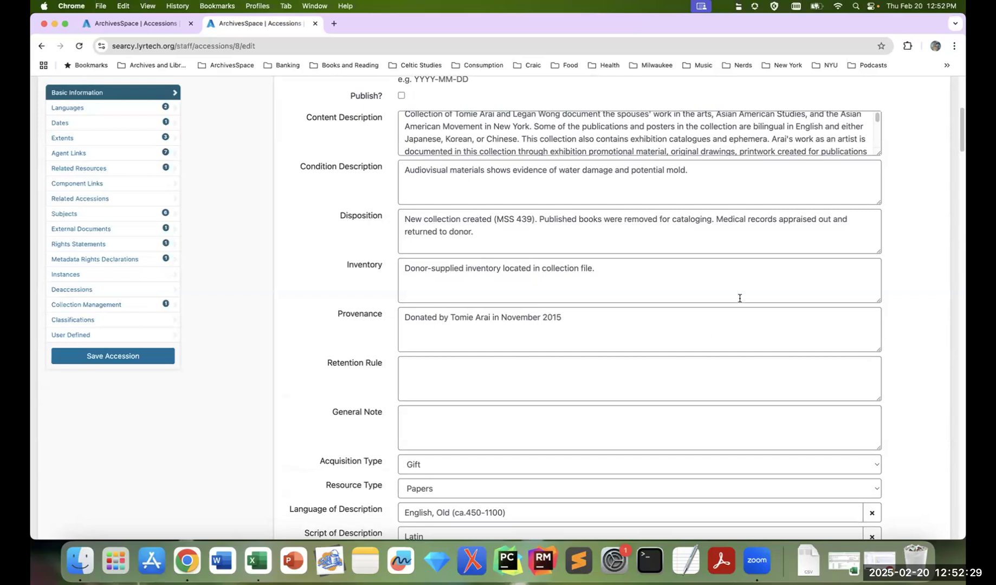
pyautogui.scroll(-1, 794, 303)
pyautogui.scroll(-1, 794, 303)
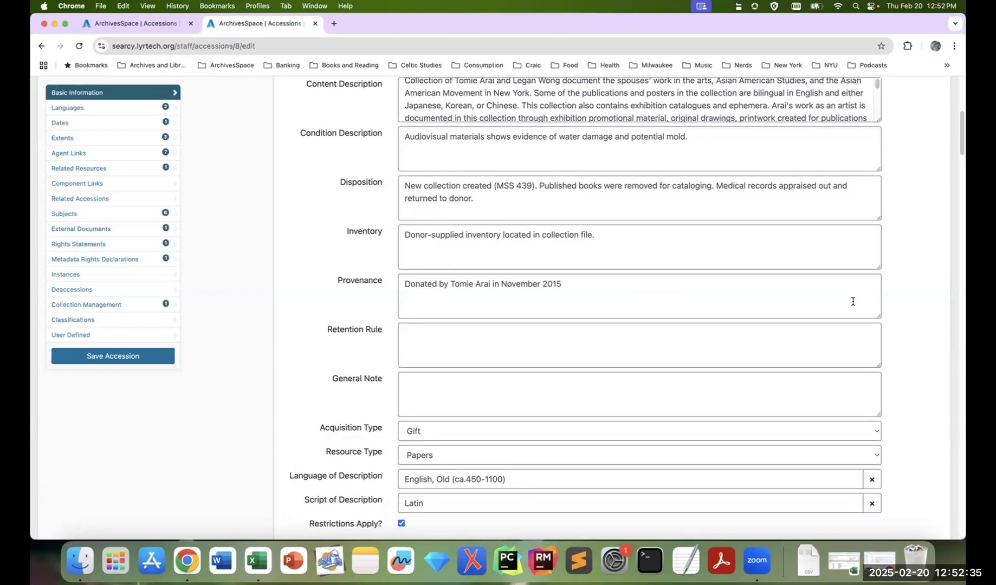
pyautogui.scroll(-1, 898, 315)
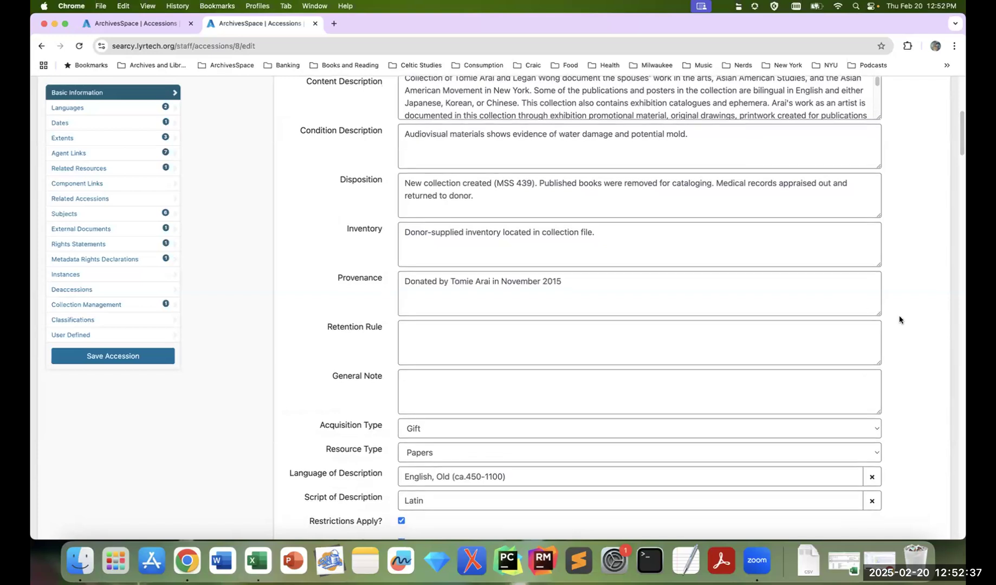
pyautogui.scroll(-2, 899, 319)
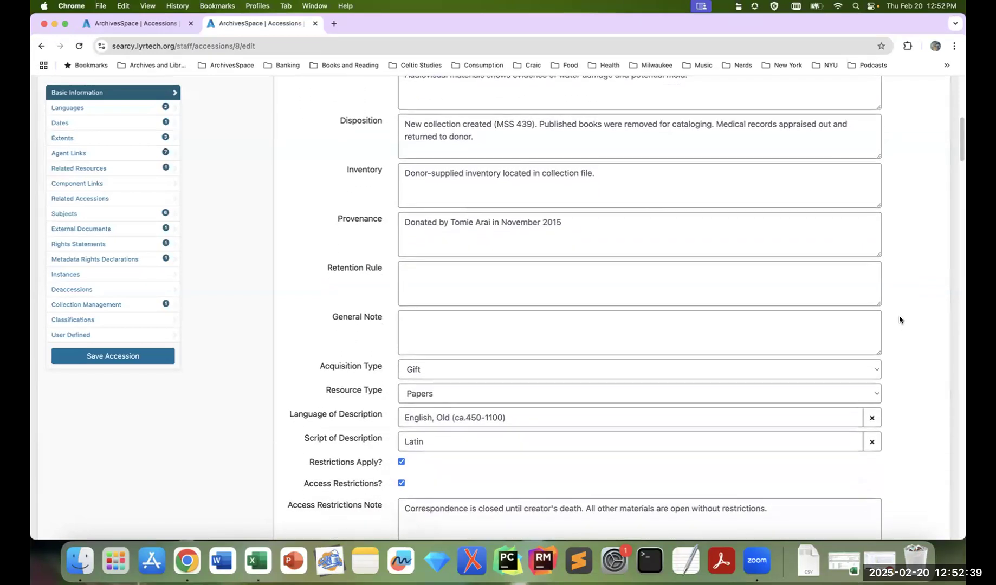
pyautogui.scroll(-1, 899, 320)
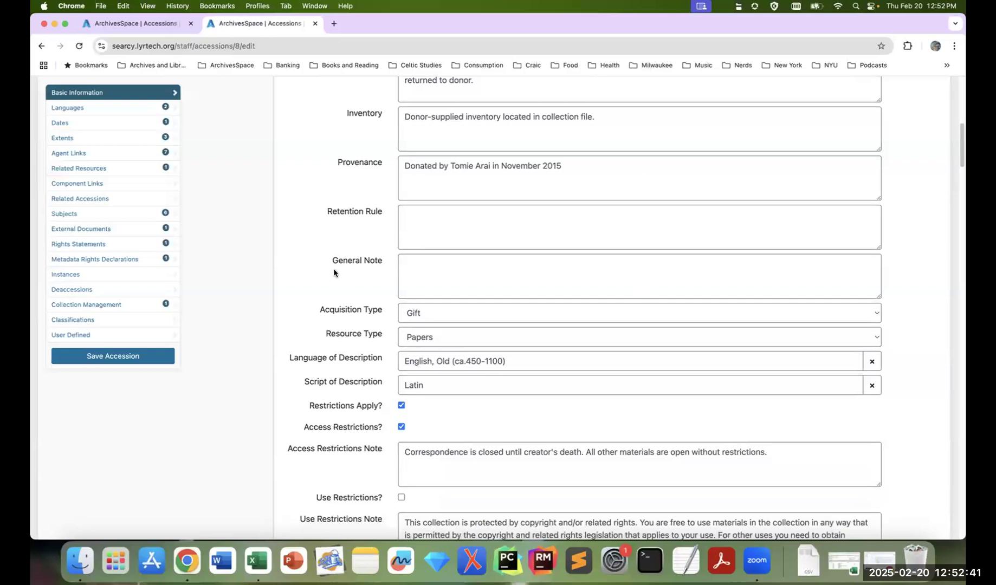
pyautogui.scroll(-1, 358, 276)
pyautogui.scroll(-2, 905, 338)
pyautogui.scroll(-3, 905, 339)
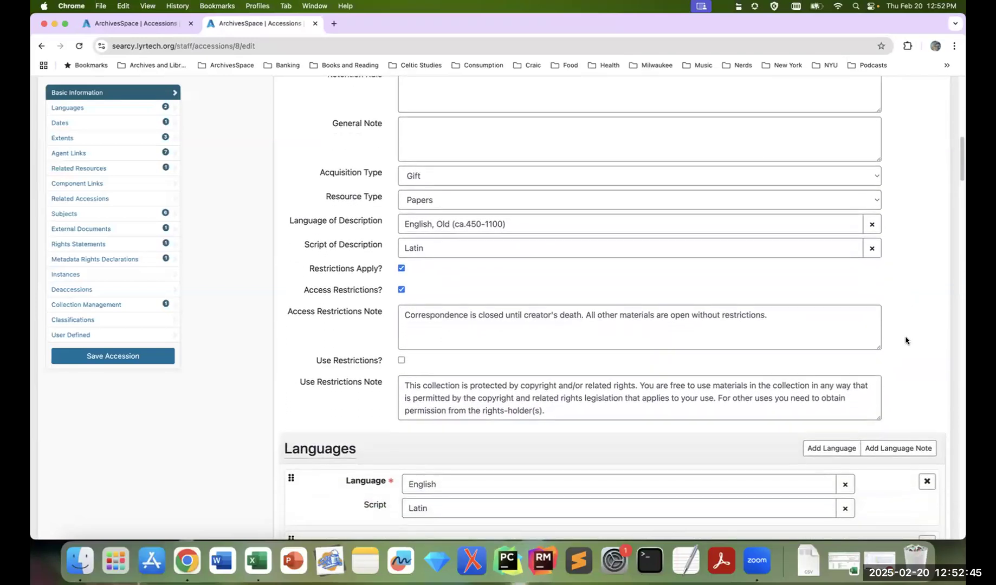
pyautogui.scroll(-1, 934, 258)
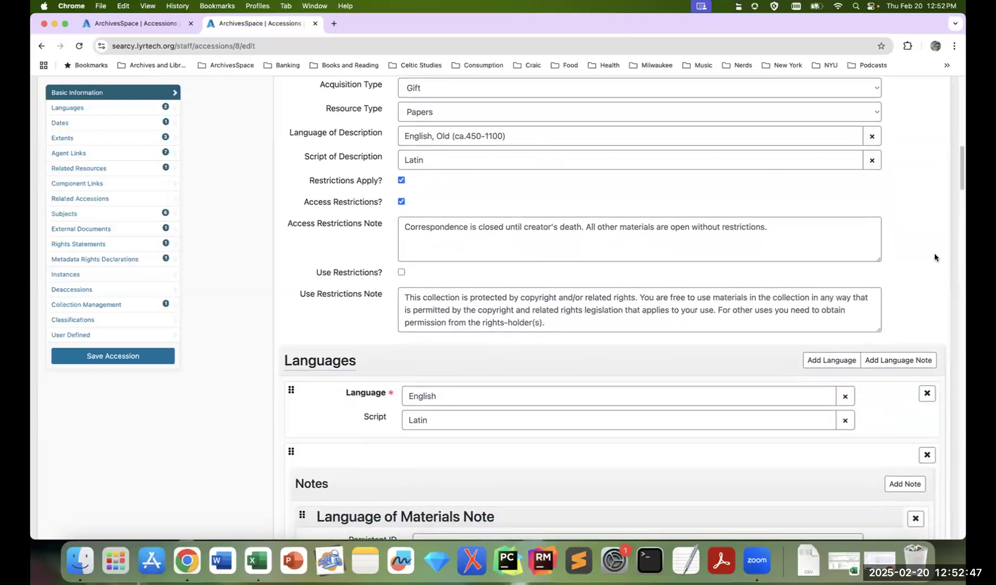
pyautogui.scroll(-1, 937, 257)
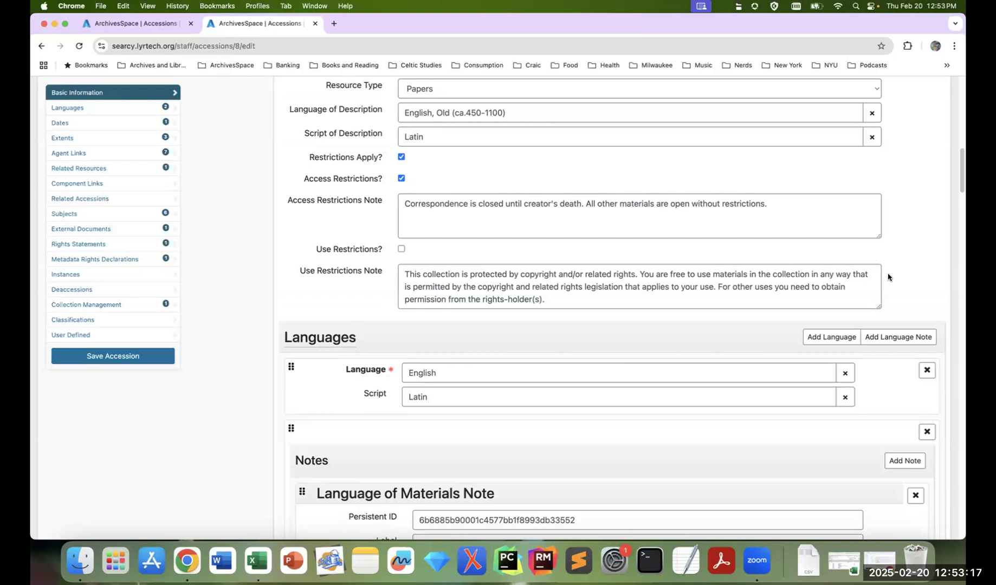
pyautogui.scroll(-3, 874, 268)
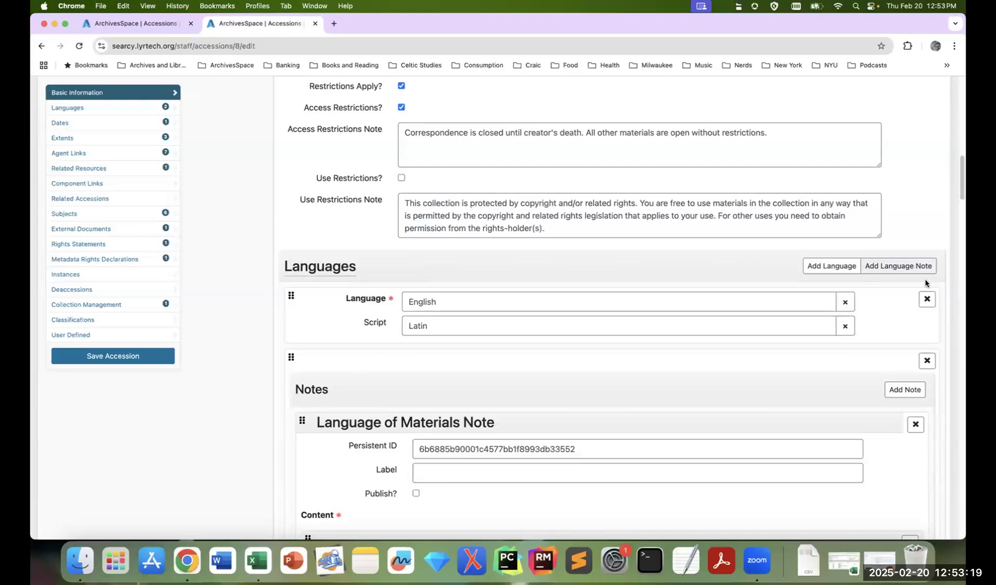
pyautogui.scroll(-5, 823, 347)
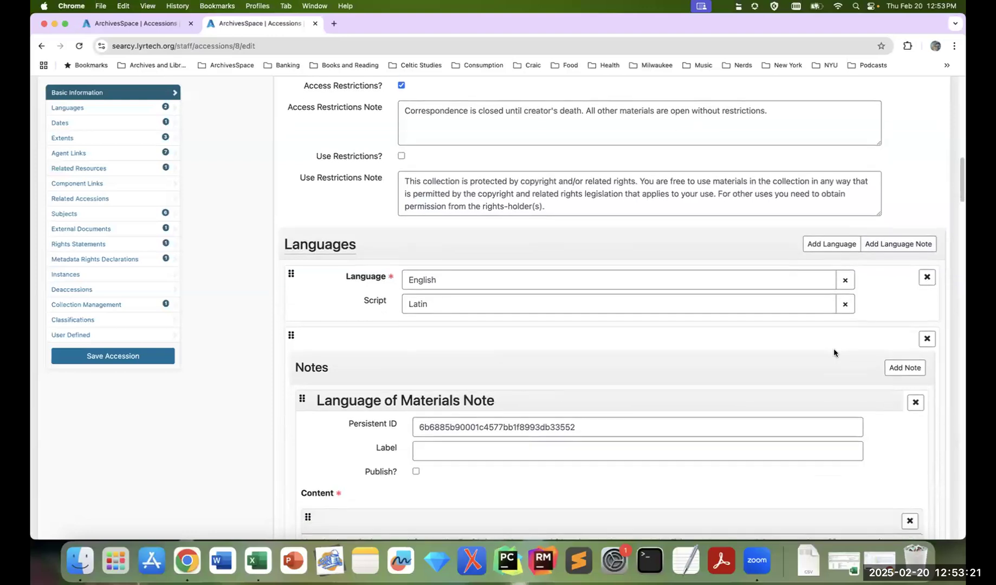
pyautogui.scroll(-1, 834, 353)
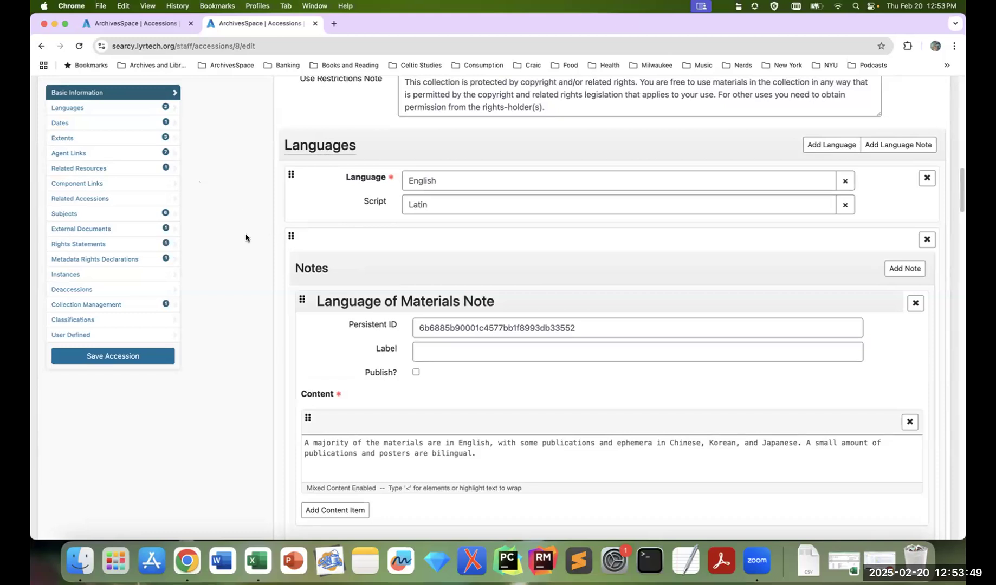
pyautogui.scroll(-1, 233, 232)
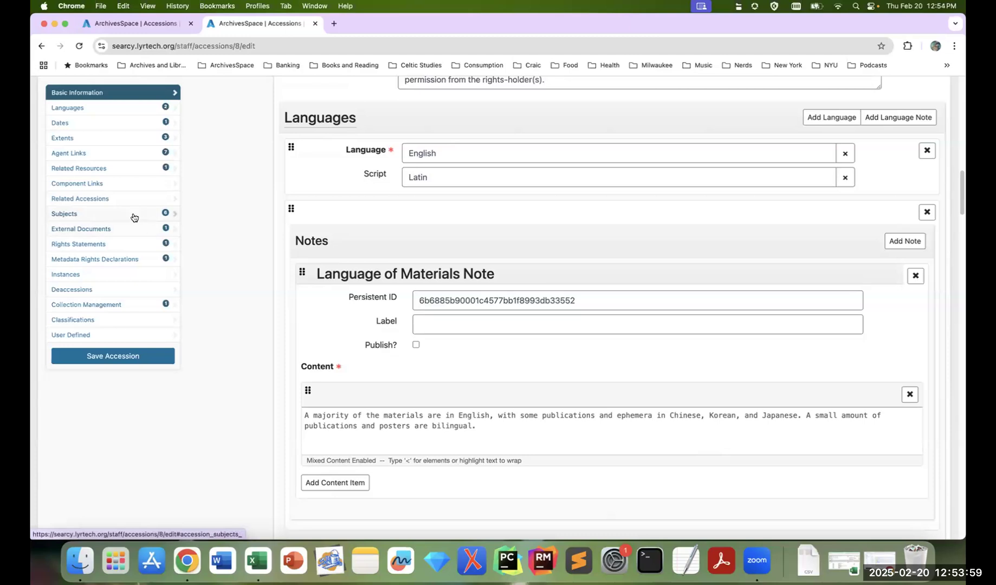
# Step: Jump to the Subjects section, then back to Basic Information
pyautogui.click(96, 217)
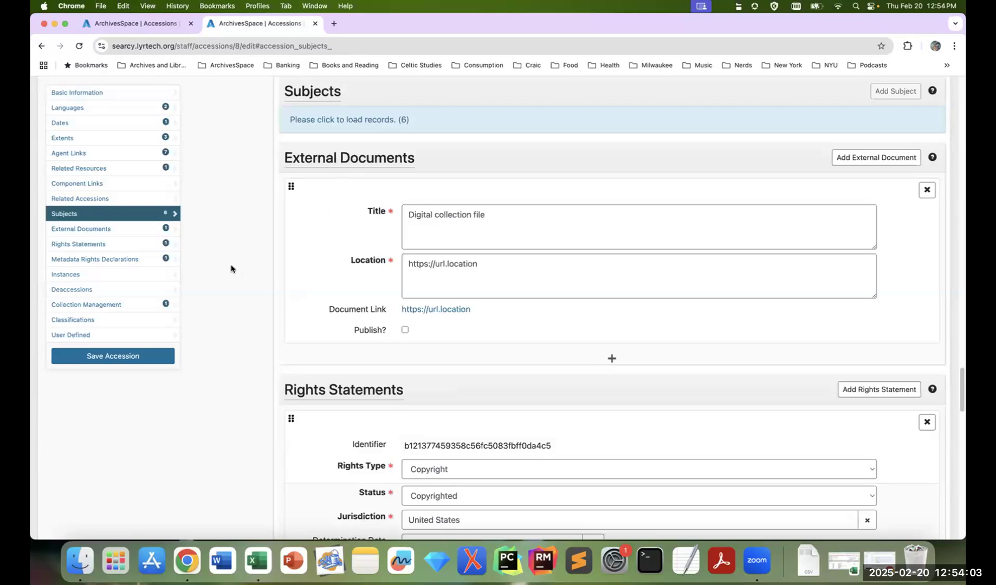
pyautogui.click(165, 93)
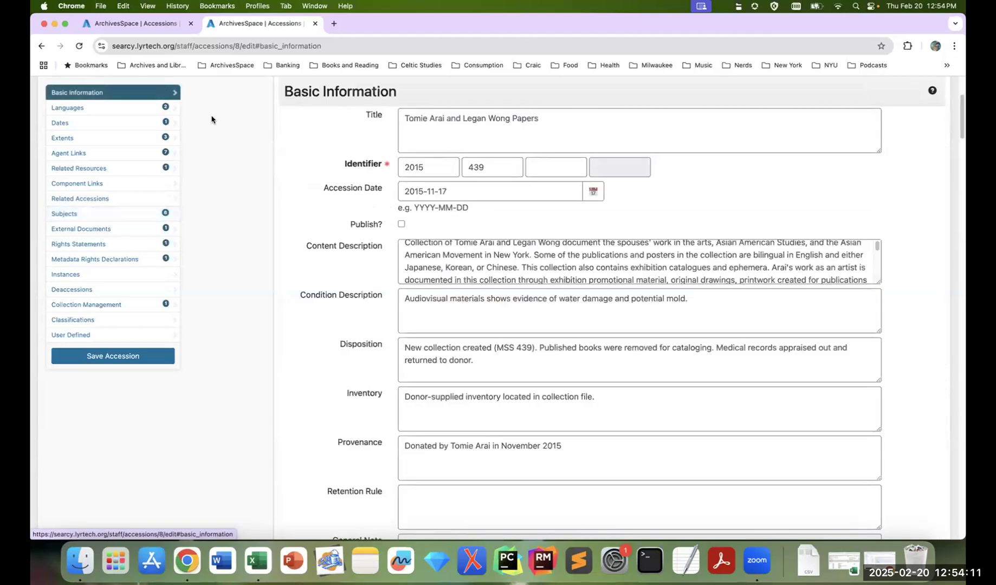
pyautogui.scroll(-1, 226, 185)
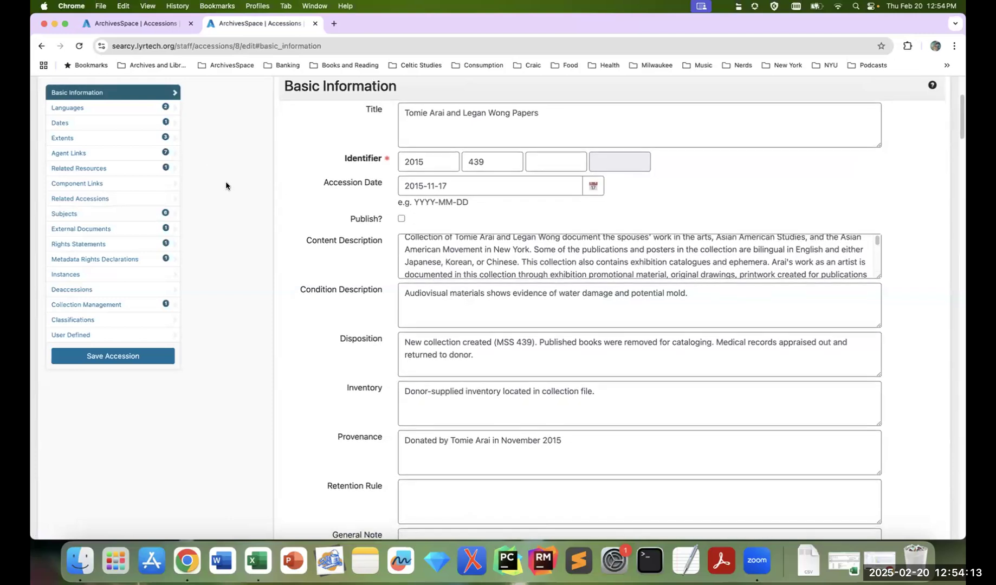
pyautogui.scroll(-1, 226, 186)
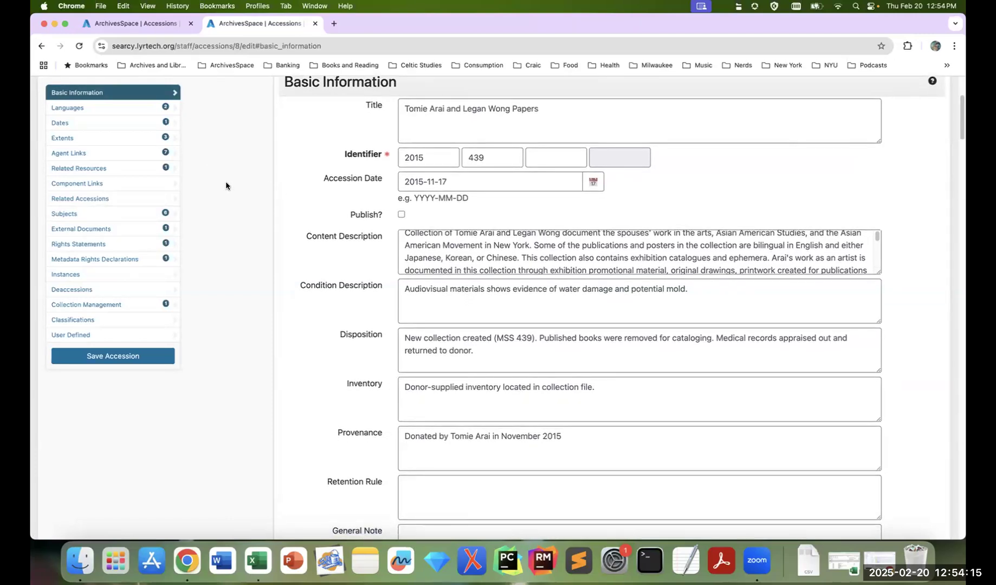
pyautogui.moveTo(357, 156)
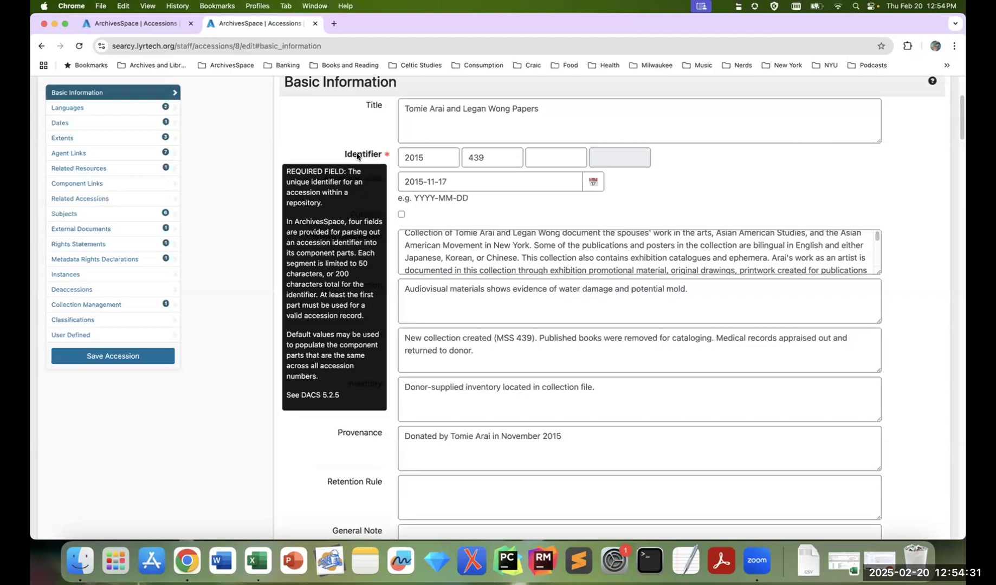
pyautogui.moveTo(374, 106)
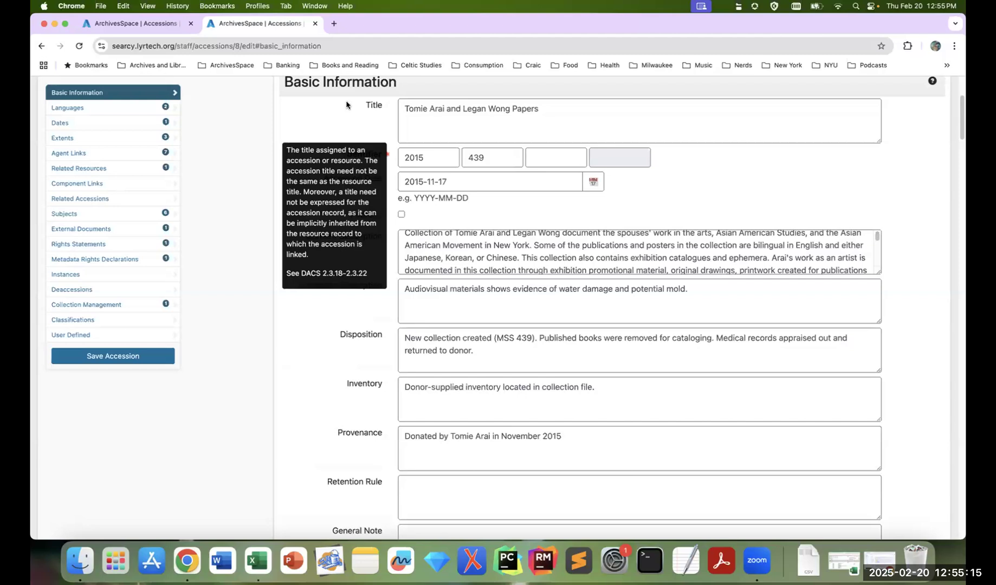
pyautogui.scroll(-1, 314, 281)
pyautogui.scroll(-5, 314, 280)
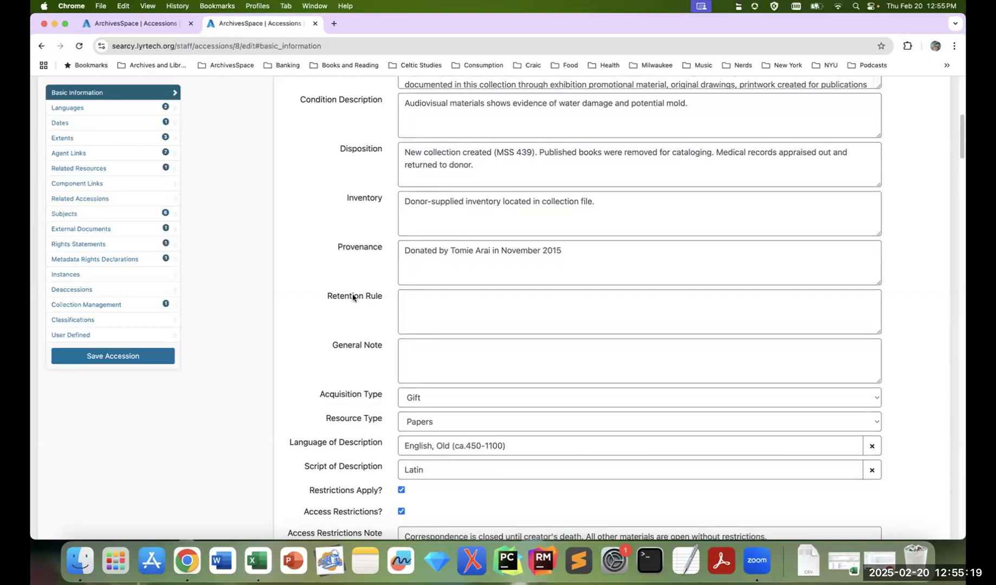
pyautogui.moveTo(353, 298)
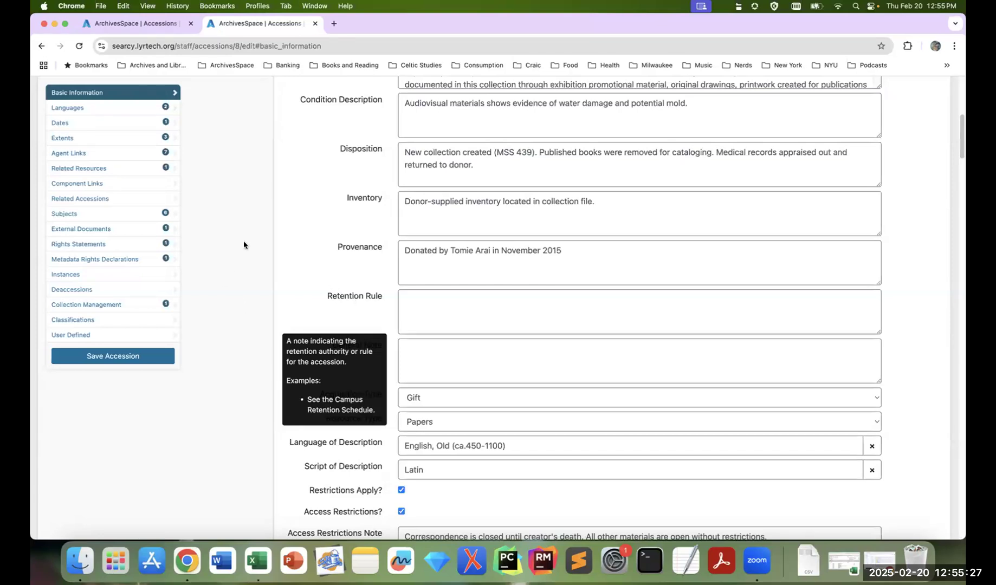
pyautogui.scroll(1, 242, 240)
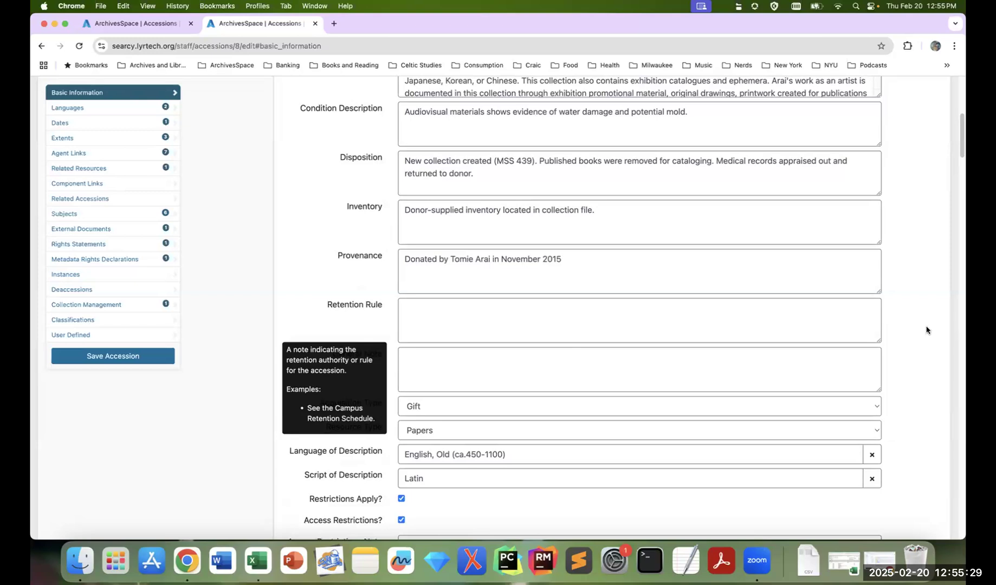
pyautogui.scroll(5, 922, 331)
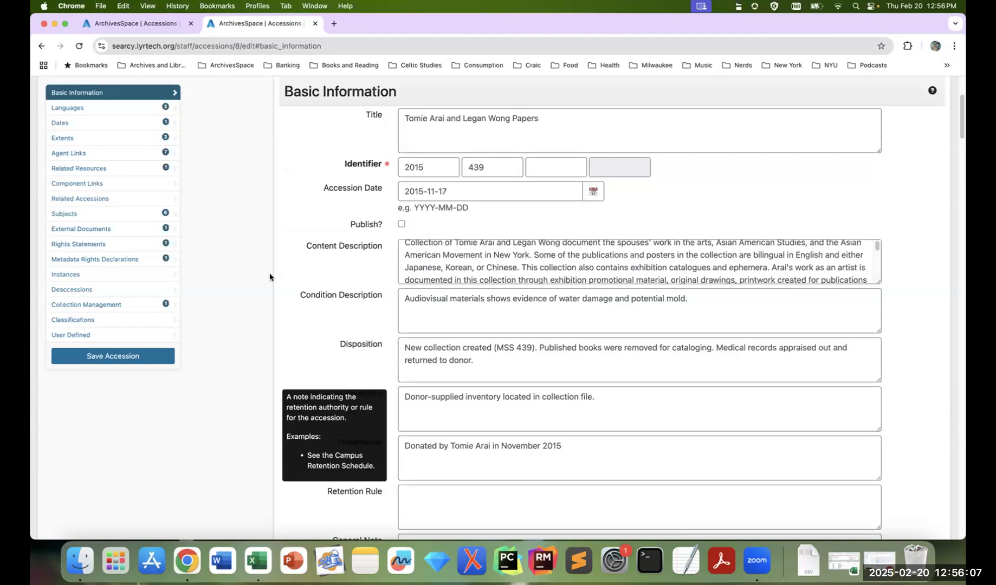
pyautogui.scroll(-1, 268, 278)
pyautogui.scroll(-7, 268, 278)
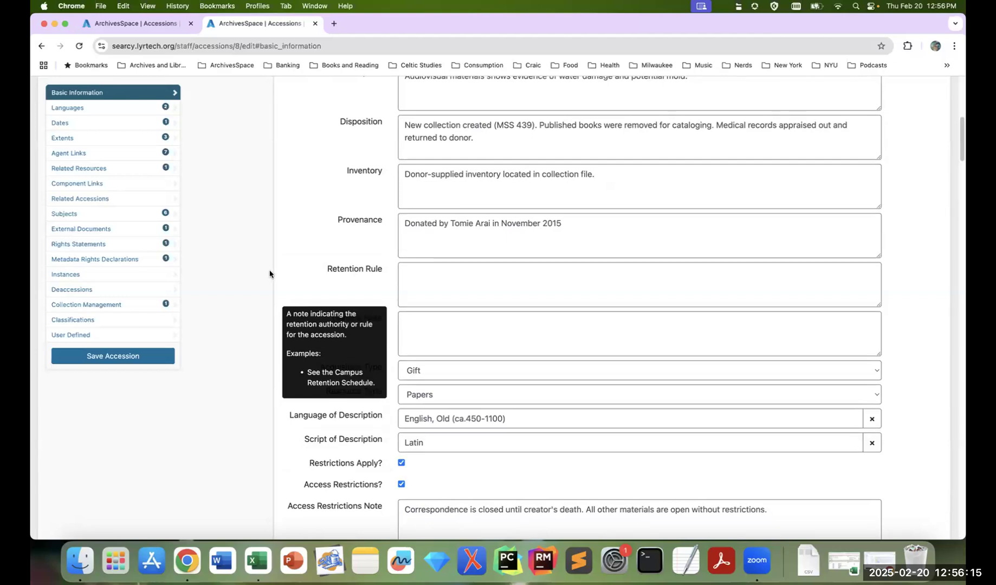
pyautogui.scroll(-4, 269, 274)
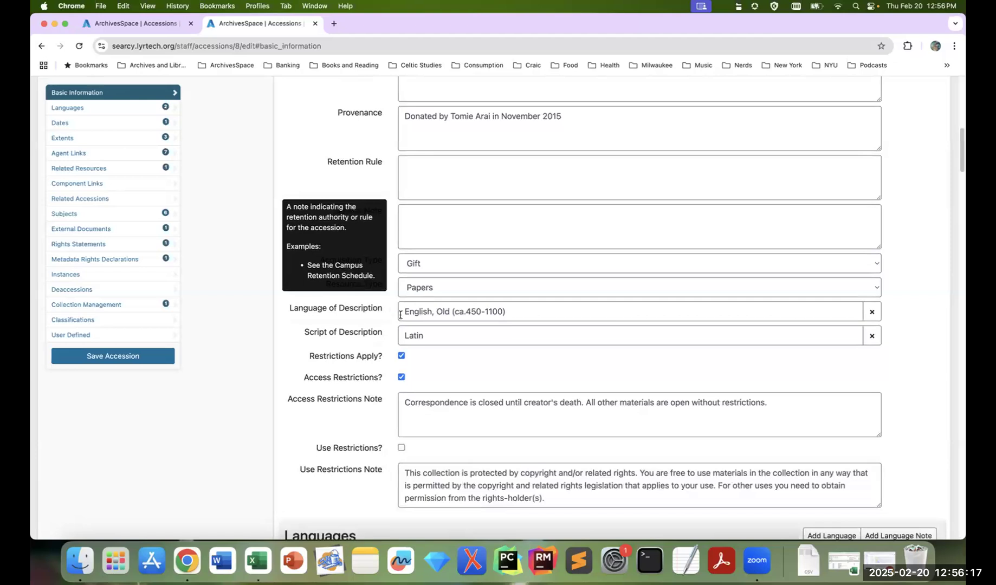
pyautogui.scroll(-8, 400, 314)
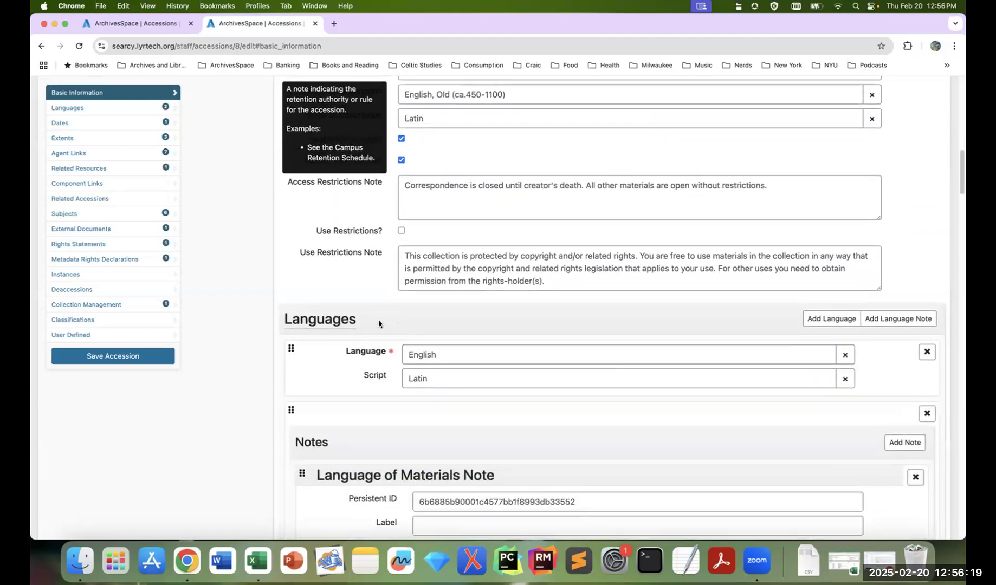
pyautogui.scroll(-3, 378, 323)
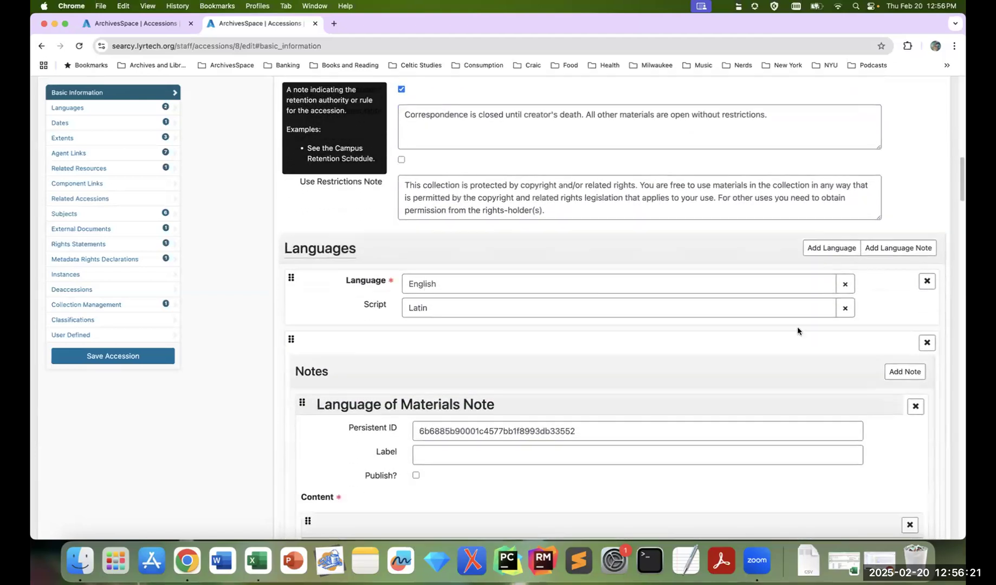
pyautogui.scroll(-1, 842, 329)
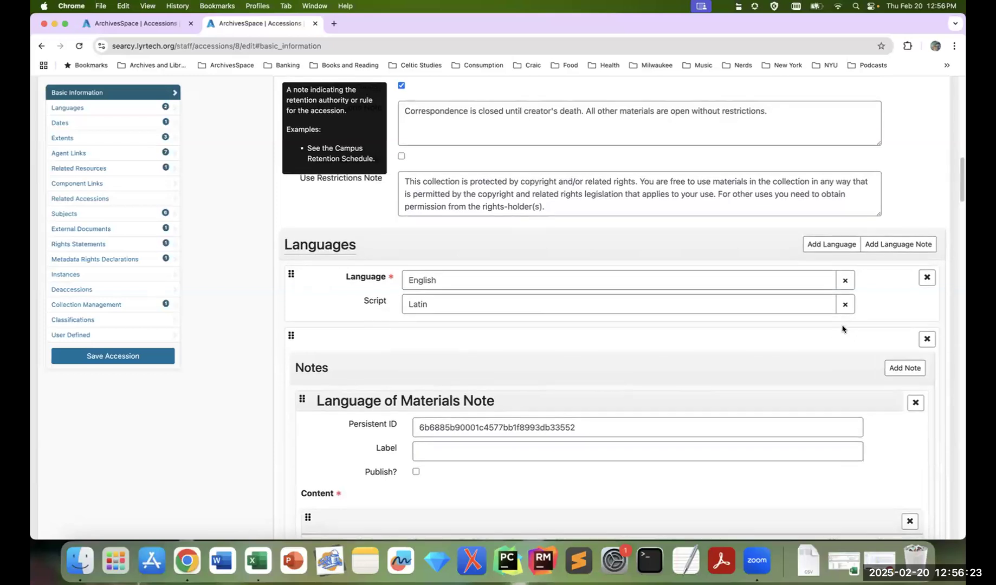
pyautogui.scroll(-1, 842, 329)
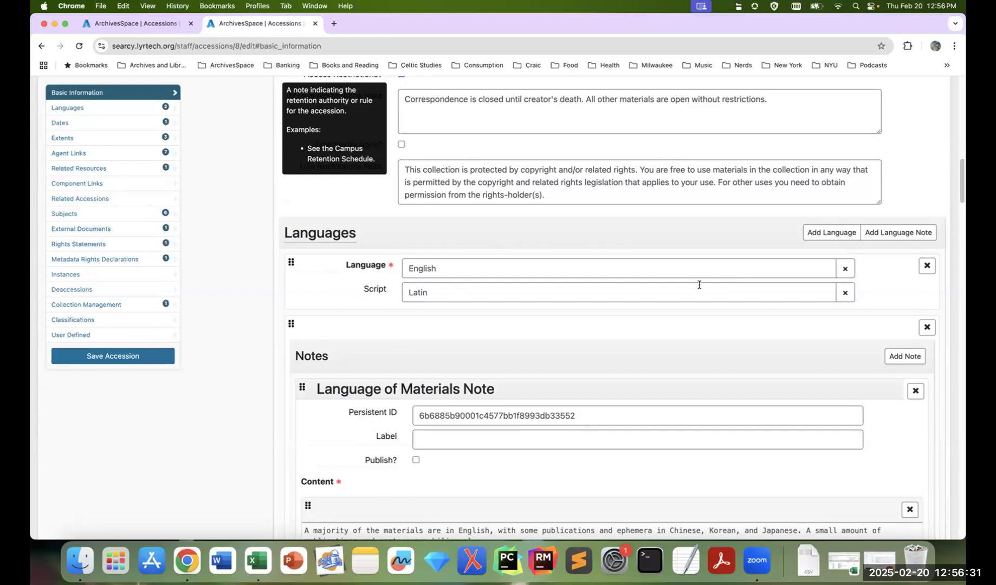
pyautogui.scroll(-1, 708, 281)
pyautogui.scroll(-1, 708, 281)
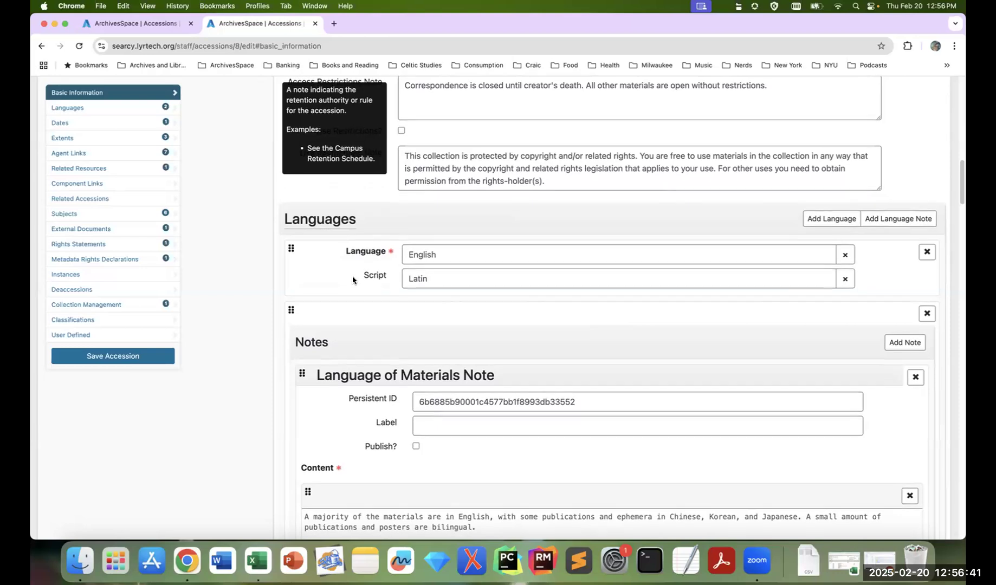
pyautogui.scroll(-1, 352, 275)
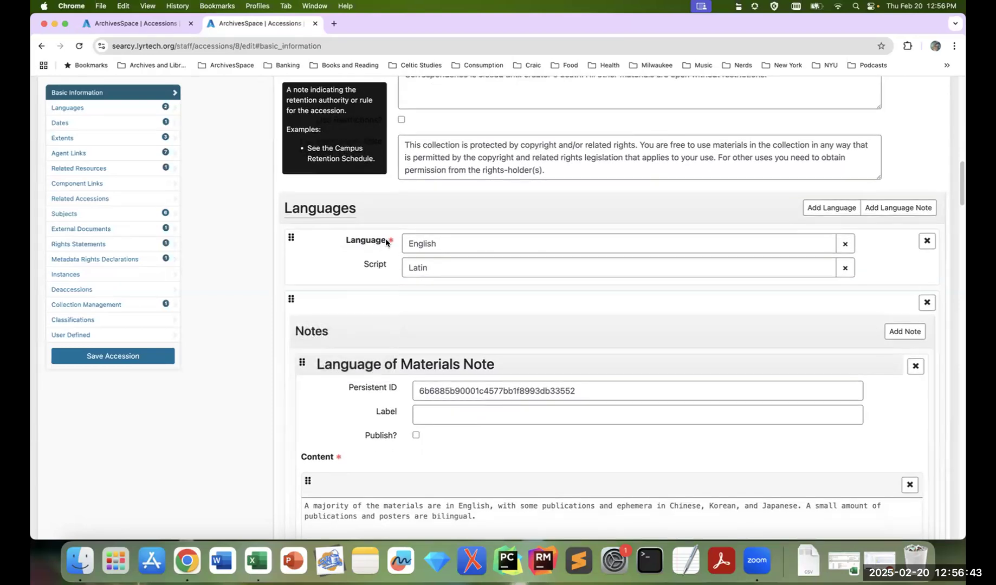
# Step: Review the Creation date of inclusive dates 1937-2010 in the Dates section
pyautogui.moveTo(383, 242)
pyautogui.click(132, 123)
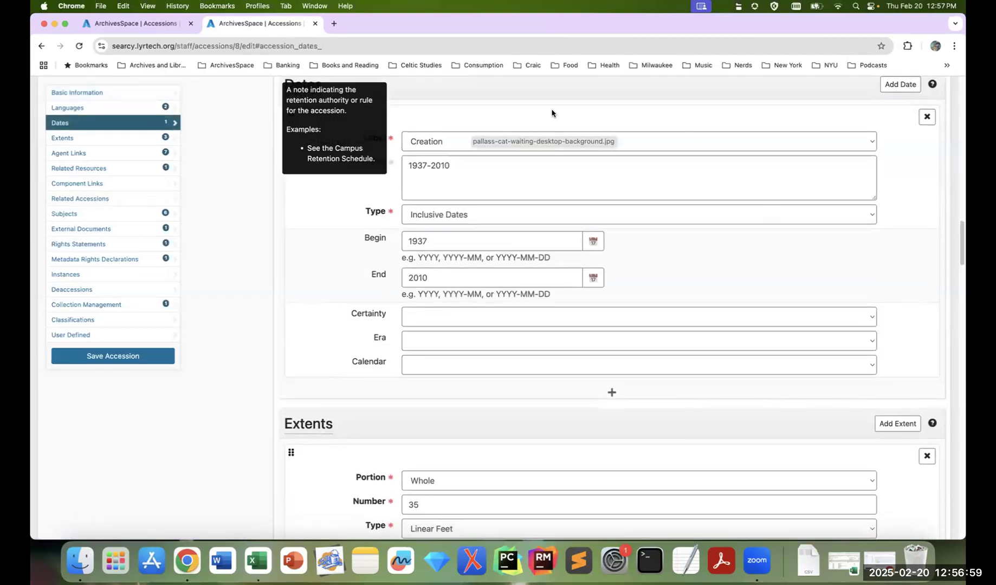
pyautogui.scroll(2, 827, 281)
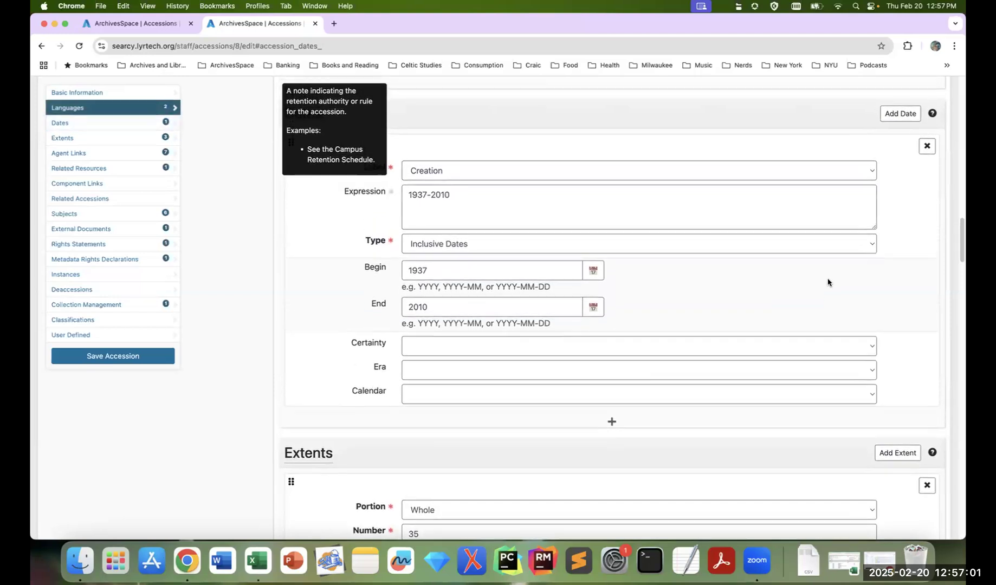
pyautogui.scroll(1, 828, 282)
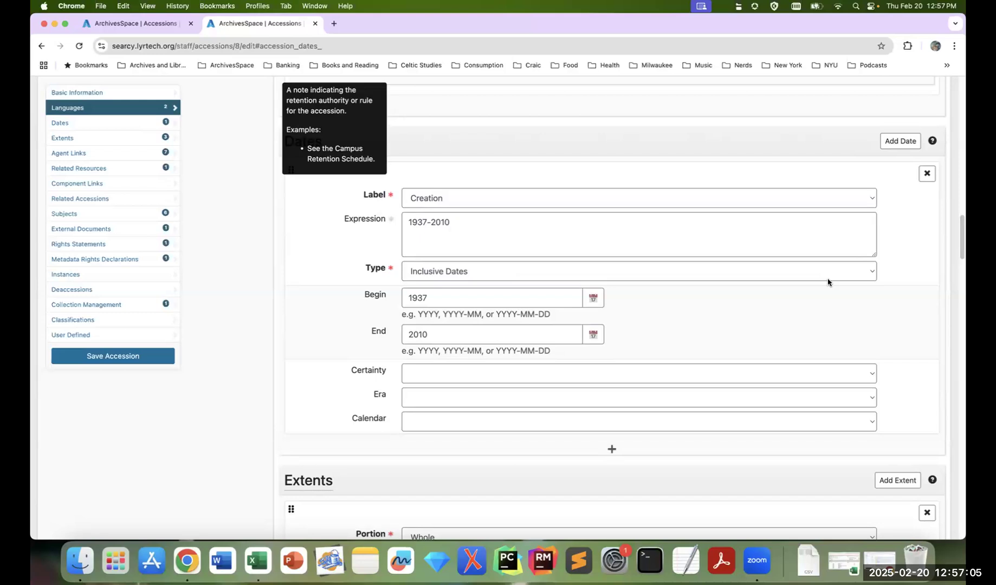
pyautogui.scroll(1, 567, 288)
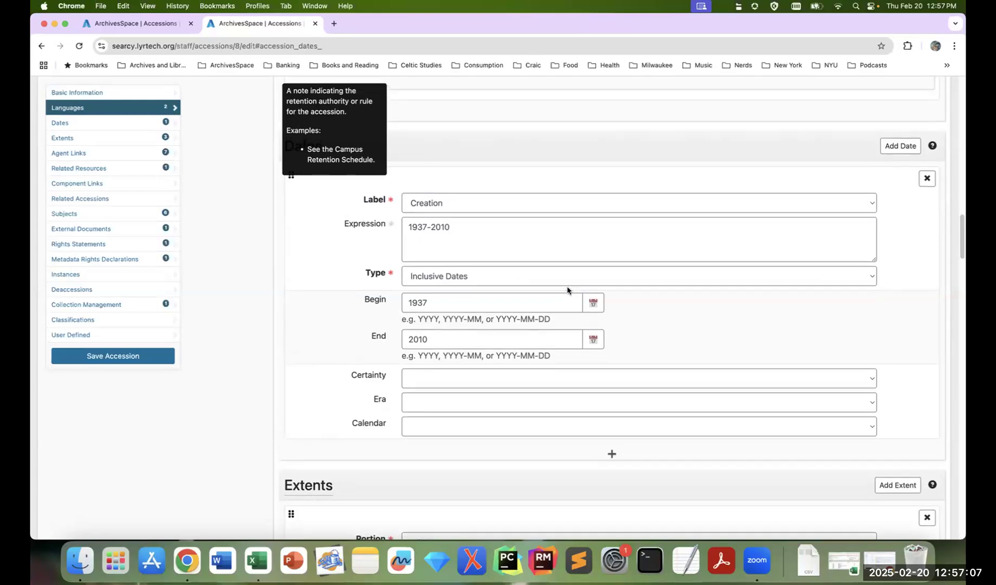
pyautogui.scroll(1, 566, 290)
pyautogui.scroll(2, 813, 301)
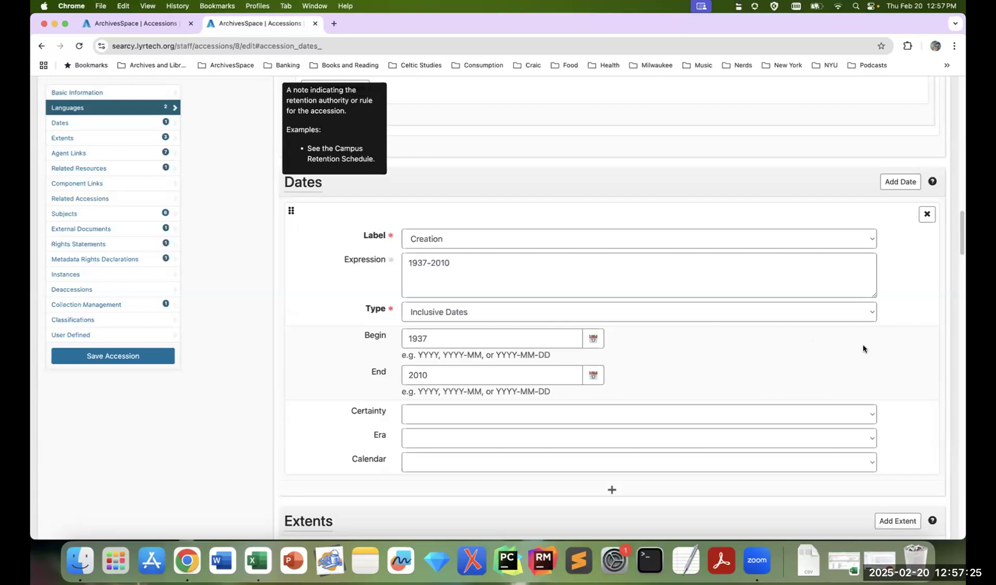
pyautogui.moveTo(377, 263)
pyautogui.scroll(-1, 860, 308)
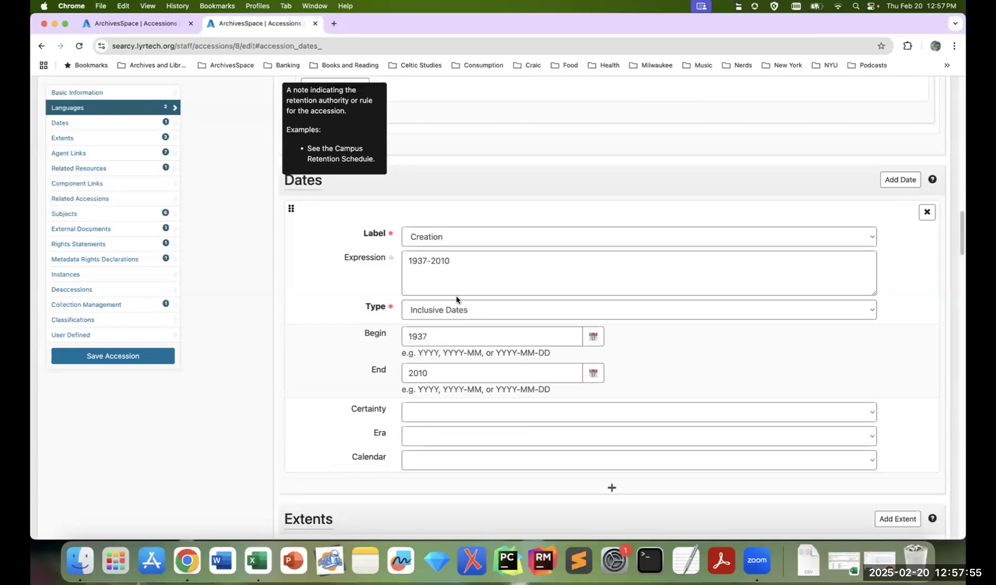
pyautogui.scroll(-1, 409, 317)
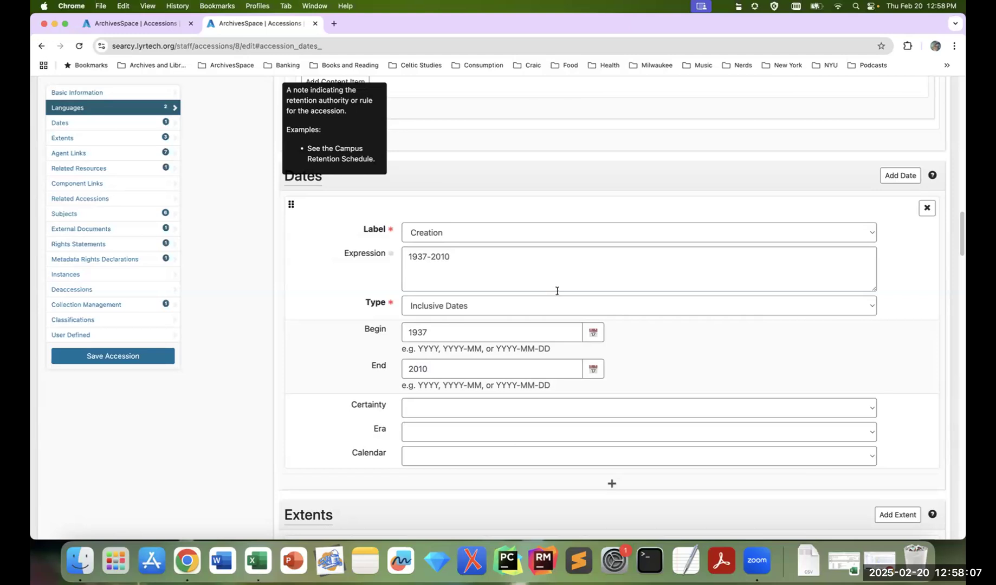
pyautogui.scroll(-1, 561, 297)
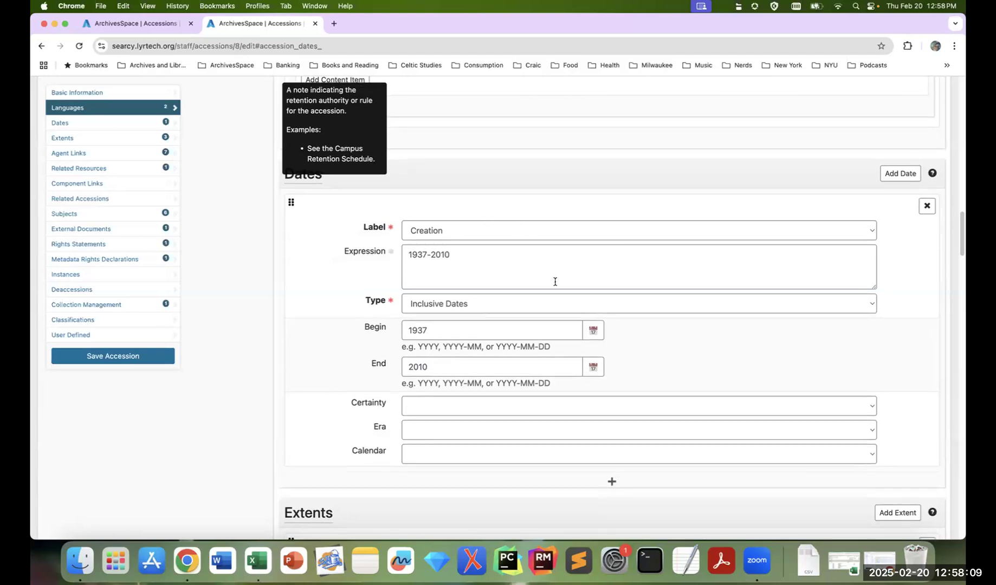
pyautogui.scroll(-2, 477, 318)
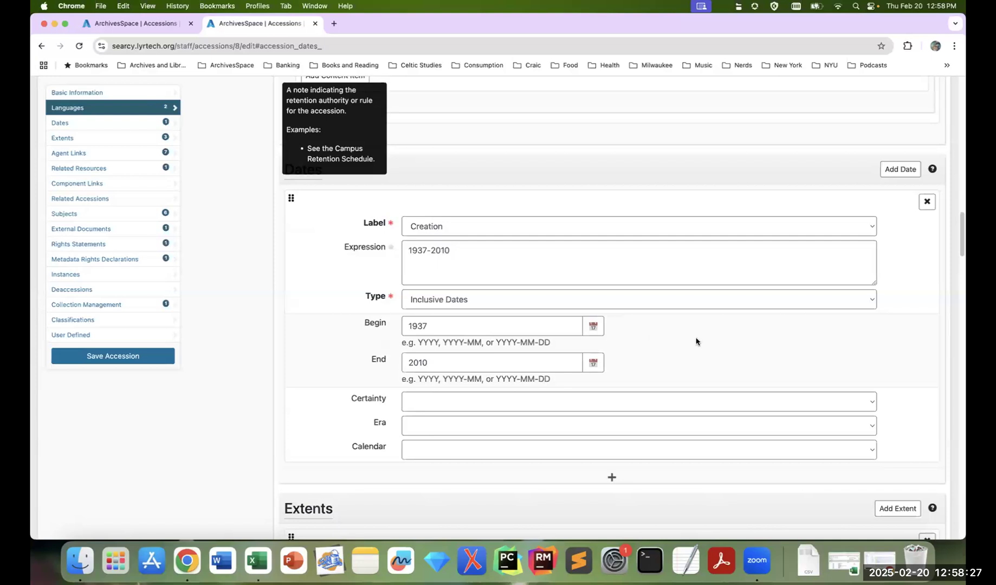
pyautogui.scroll(-1, 690, 345)
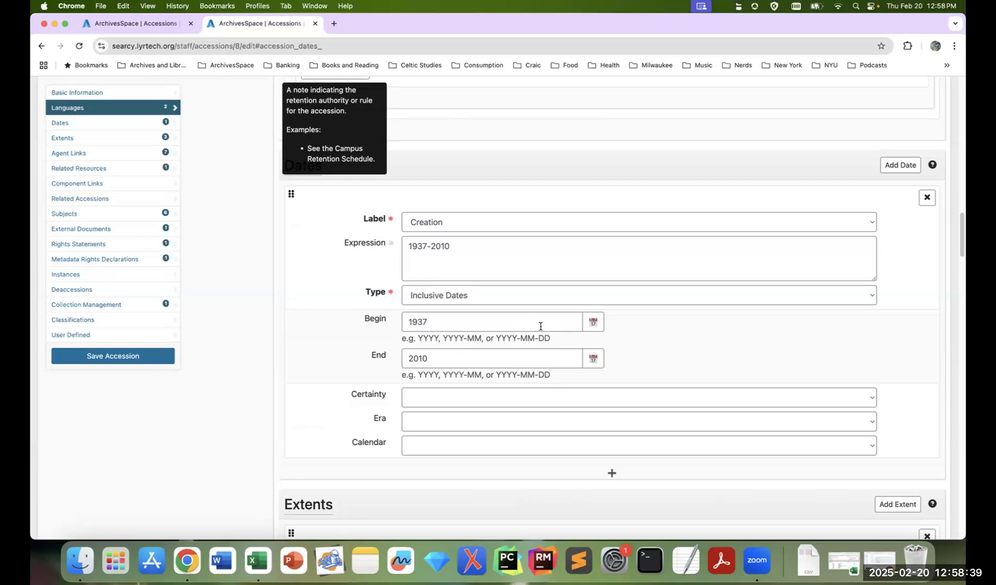
pyautogui.scroll(-2, 716, 372)
pyautogui.scroll(2, 716, 374)
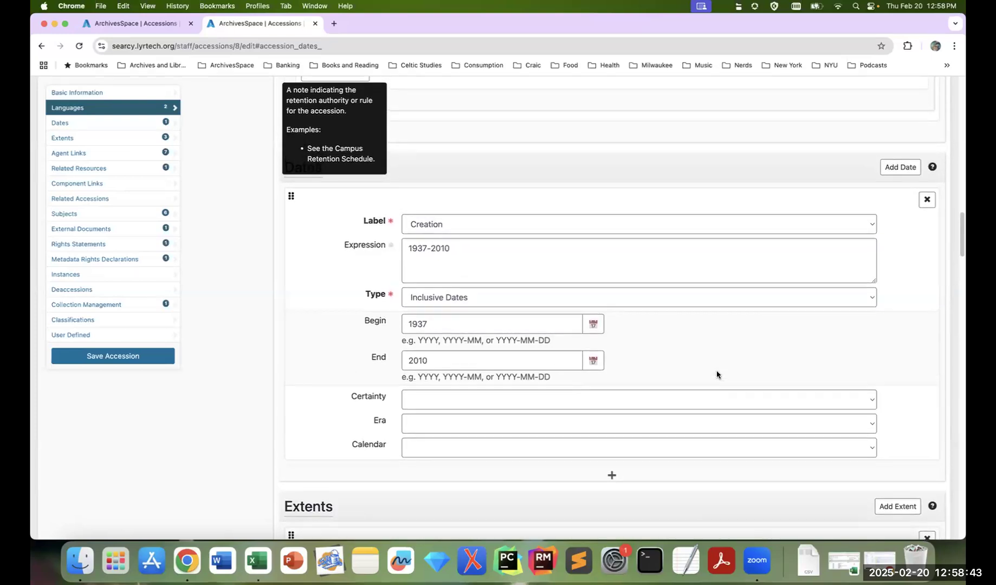
pyautogui.scroll(1, 716, 375)
pyautogui.scroll(-1, 716, 375)
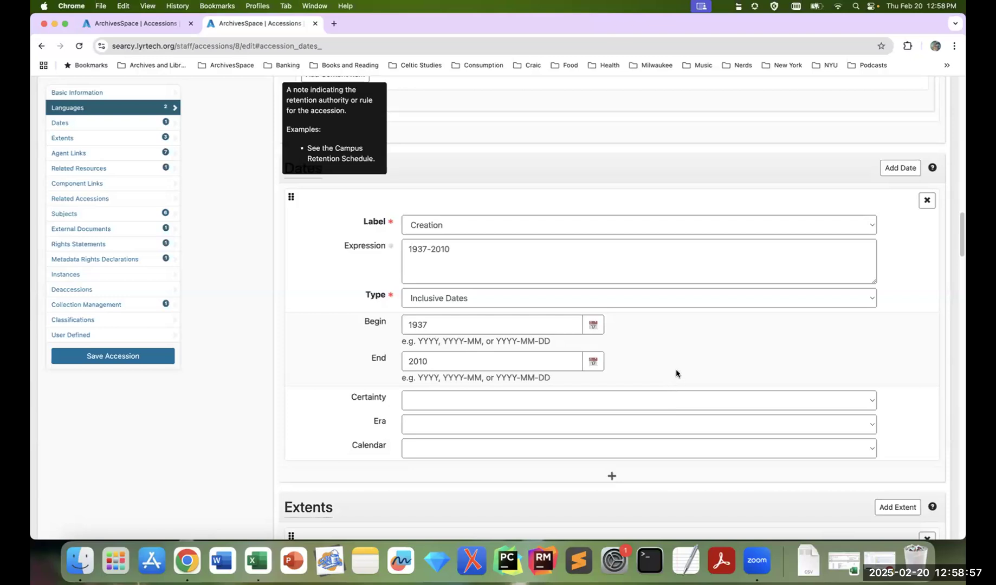
pyautogui.scroll(-1, 640, 366)
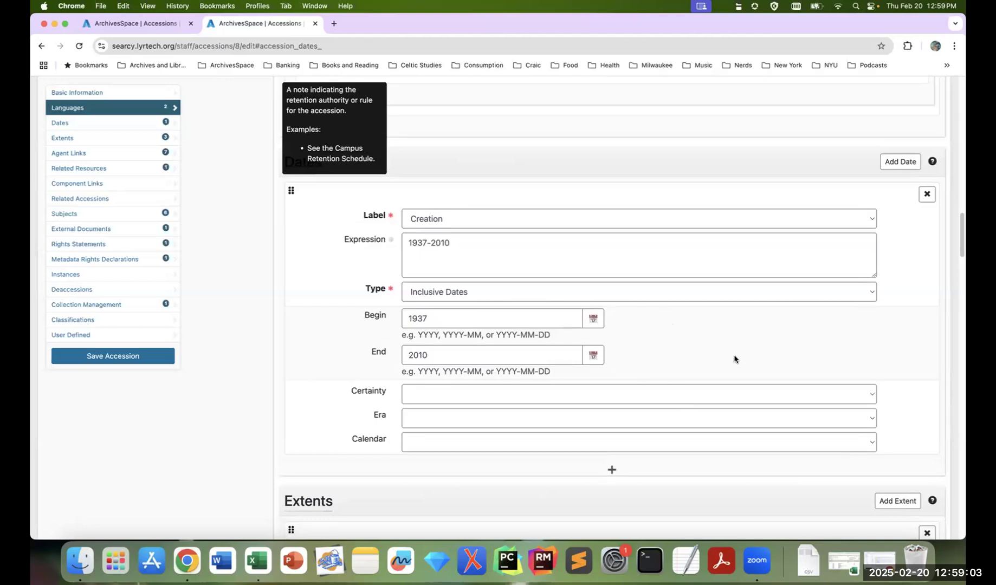
pyautogui.scroll(-3, 679, 393)
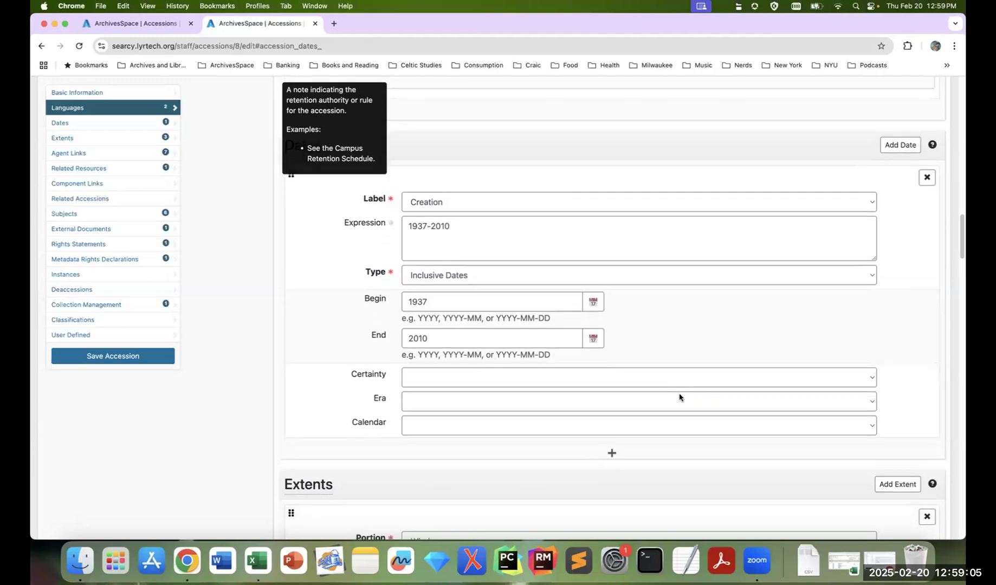
pyautogui.scroll(-5, 678, 394)
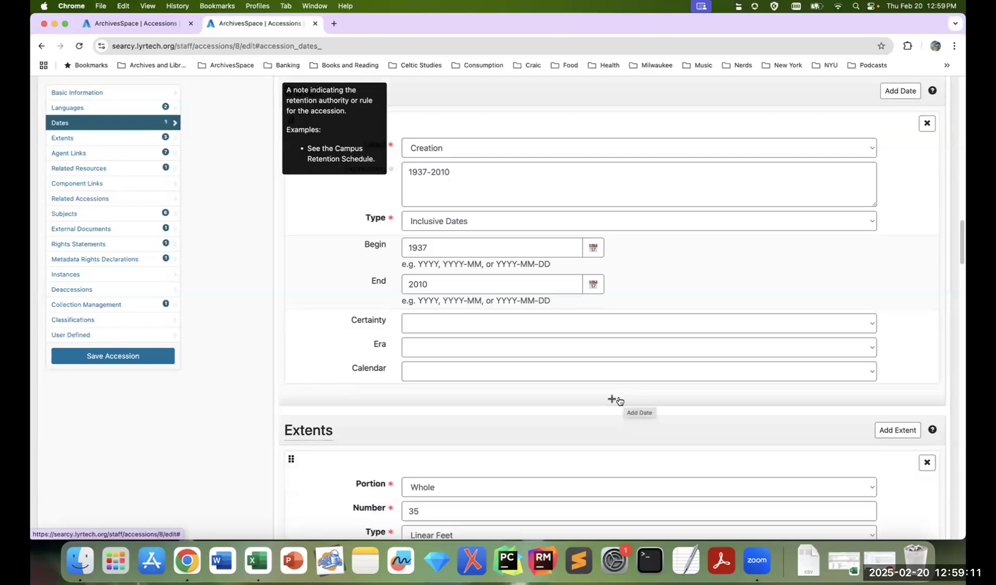
# Step: Add a Bulk Dates creation date running from 1980 to 1999
pyautogui.click(618, 400)
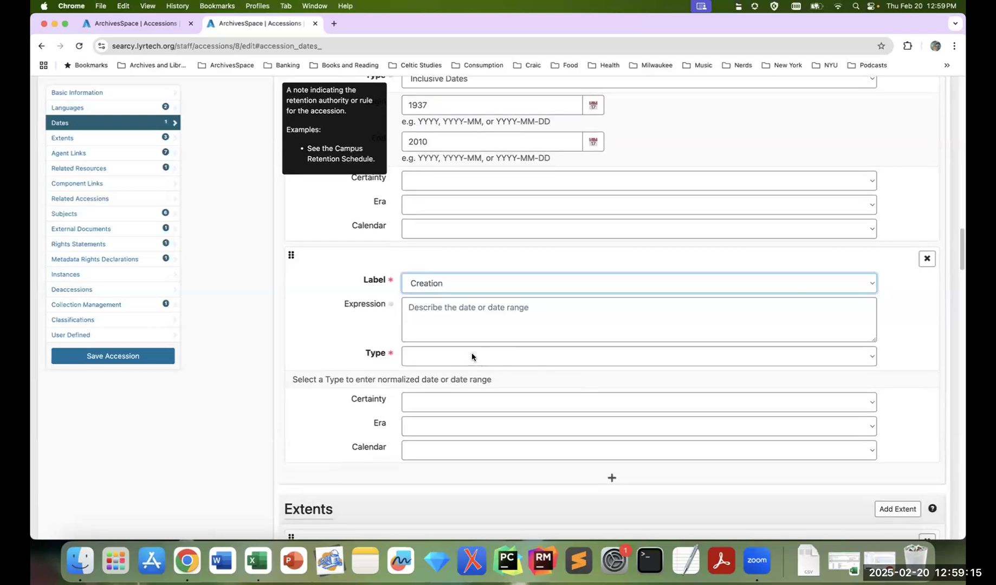
pyautogui.click(469, 356)
pyautogui.click(467, 370)
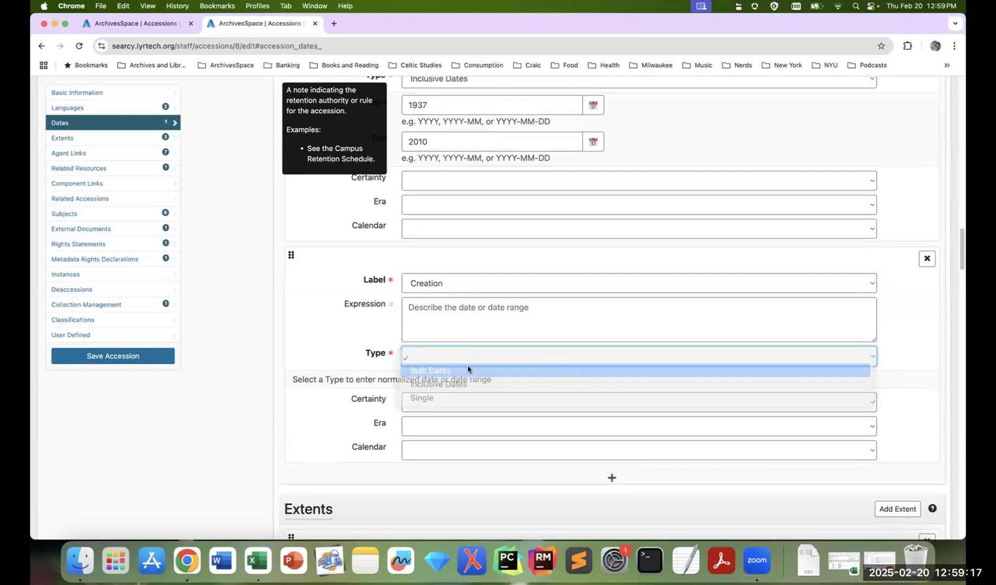
pyautogui.click(463, 382)
pyautogui.write('1980')
pyautogui.click(497, 420)
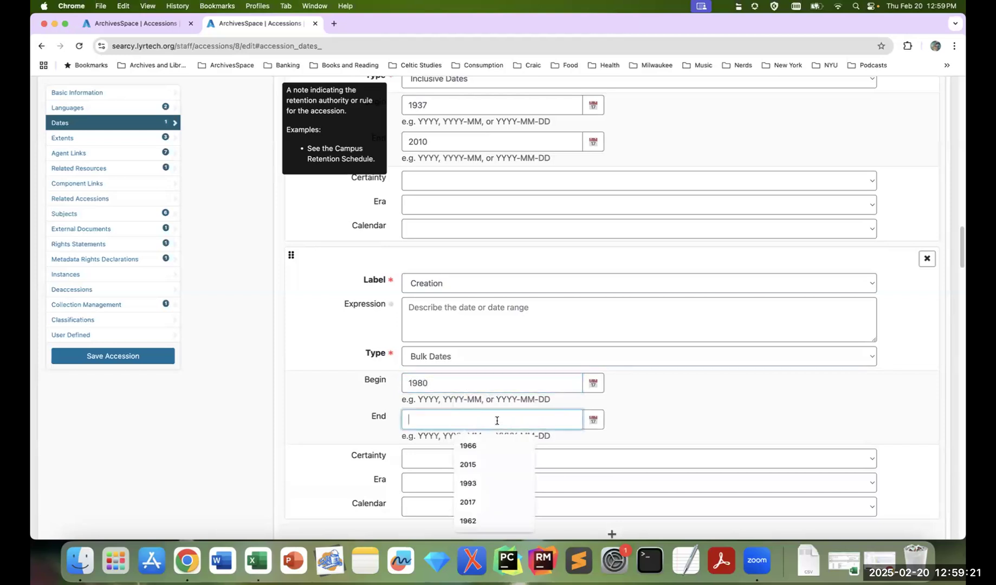
pyautogui.write('1999')
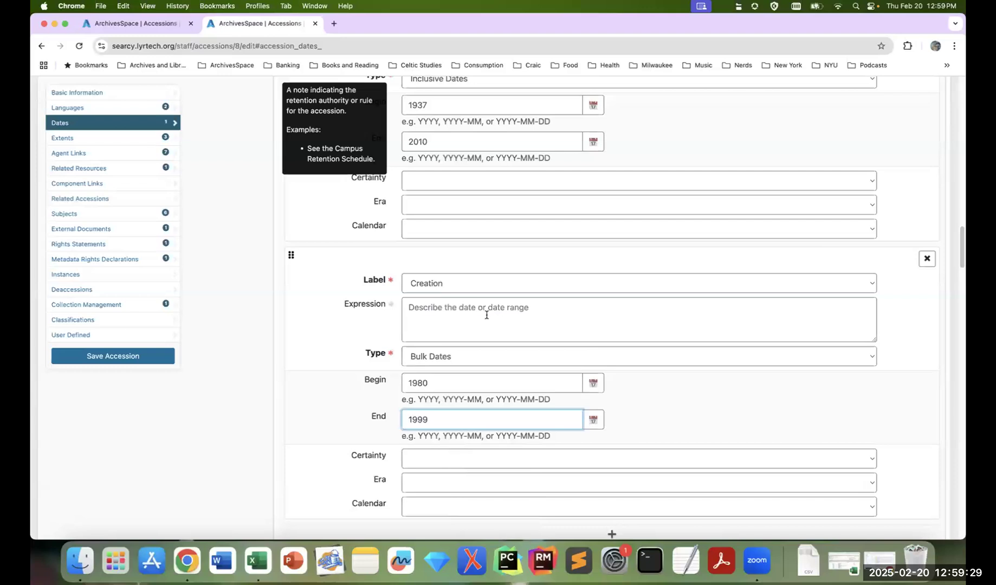
# Step: Scroll to Extents and keep the 35 linear feet extent's portion as Whole
pyautogui.scroll(-3, 521, 354)
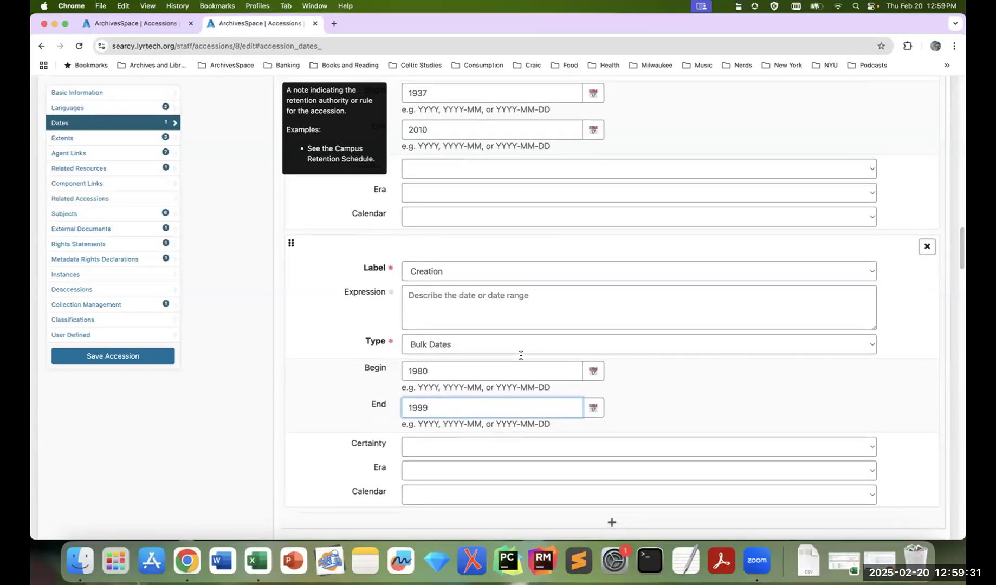
pyautogui.scroll(-2, 520, 355)
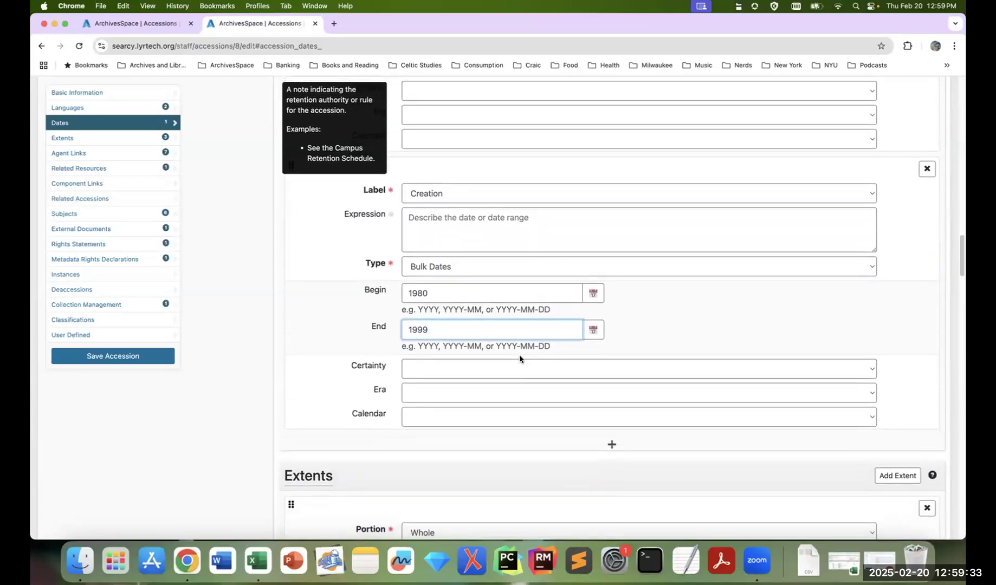
pyautogui.scroll(-3, 519, 358)
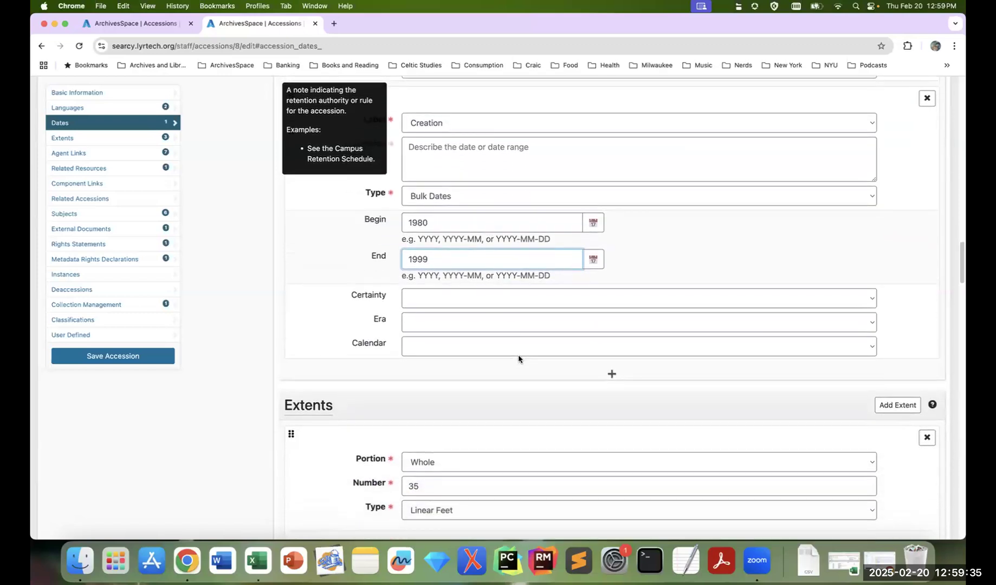
pyautogui.scroll(-6, 518, 359)
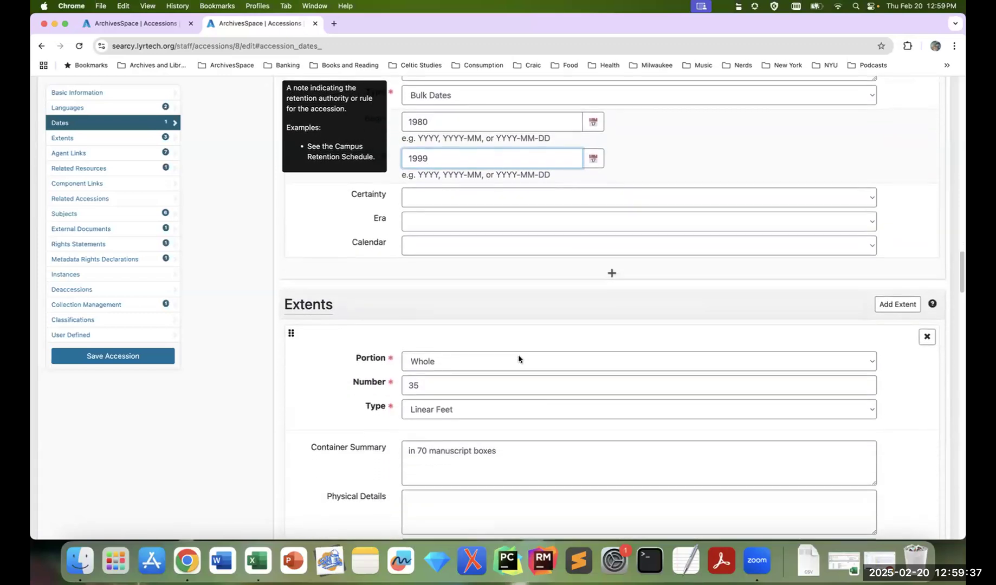
pyautogui.scroll(-2, 517, 355)
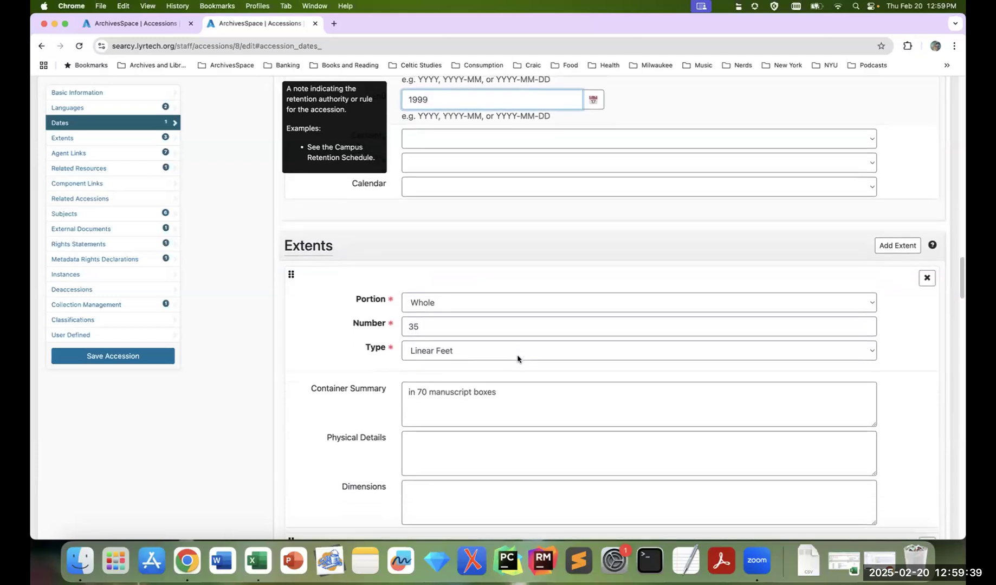
pyautogui.scroll(-1, 523, 353)
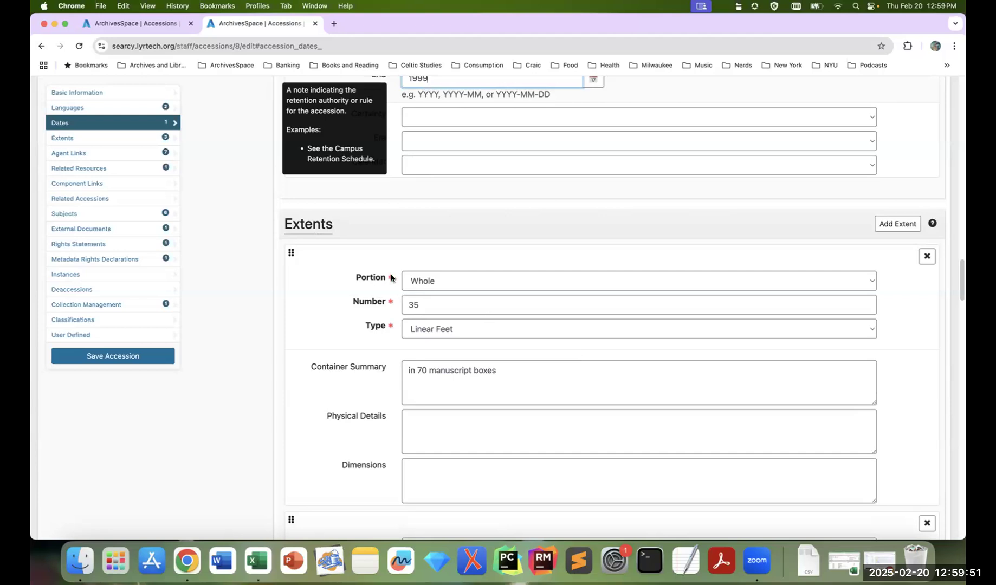
pyautogui.scroll(-1, 663, 350)
pyautogui.scroll(-2, 662, 348)
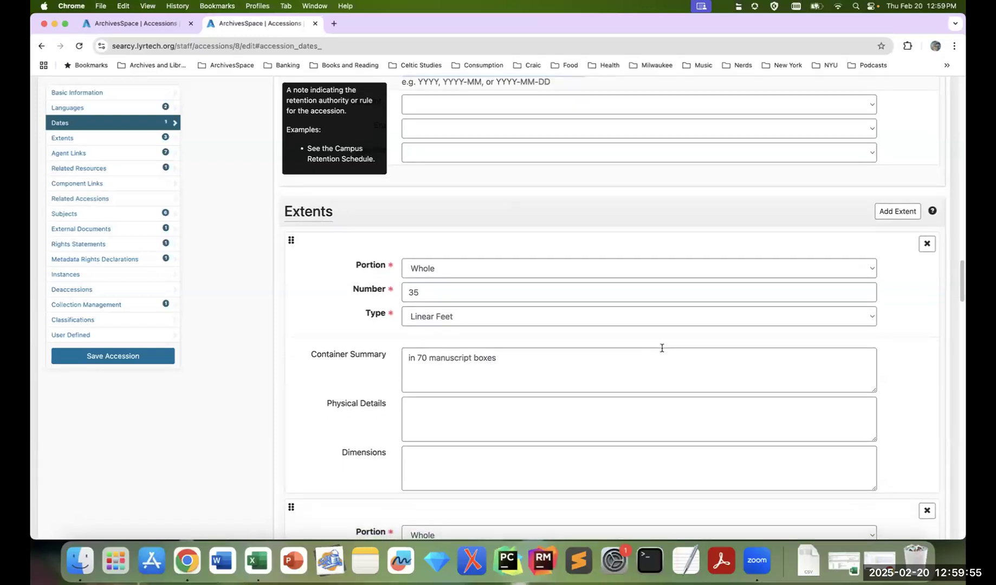
pyautogui.scroll(-1, 661, 347)
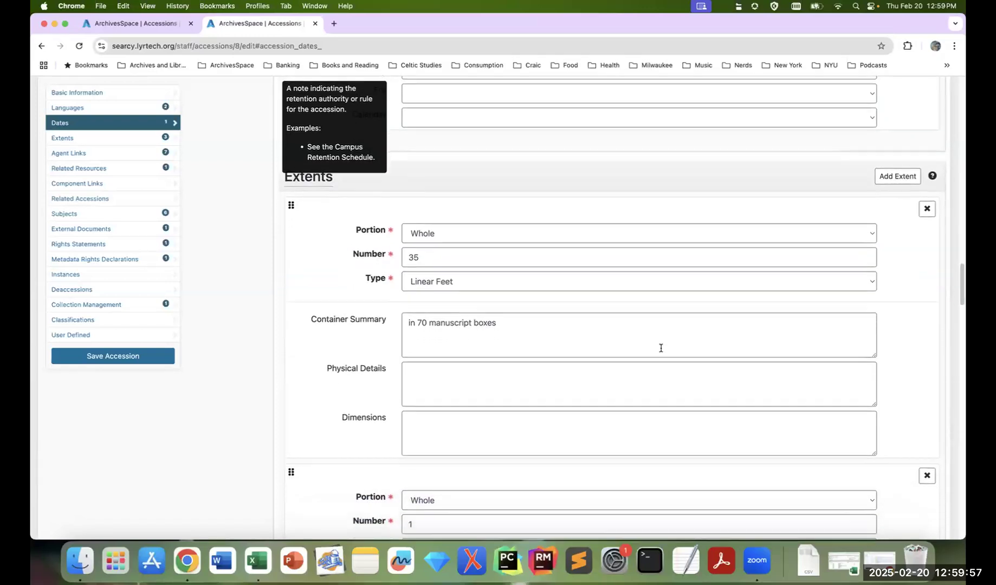
pyautogui.scroll(-1, 658, 347)
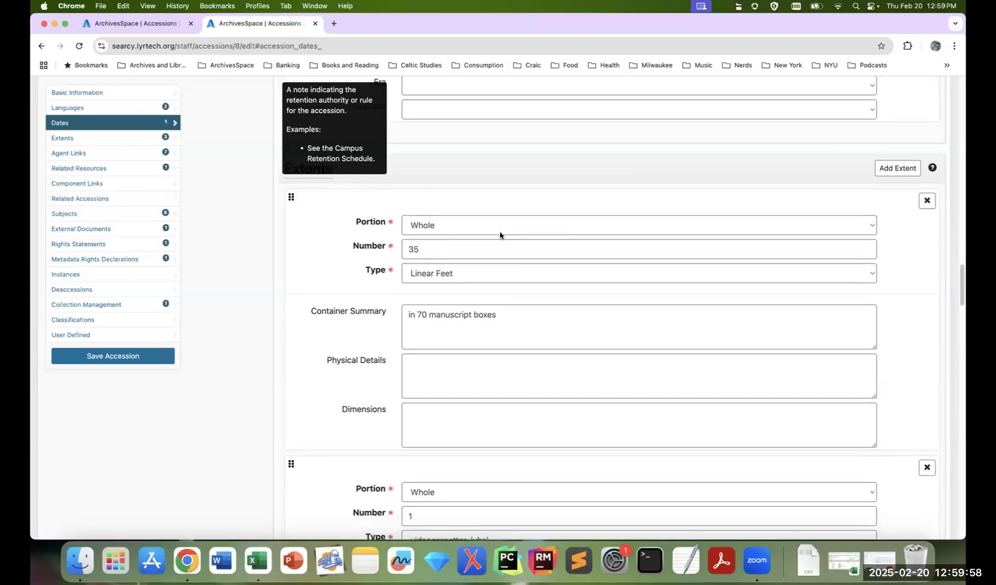
pyautogui.click(721, 225)
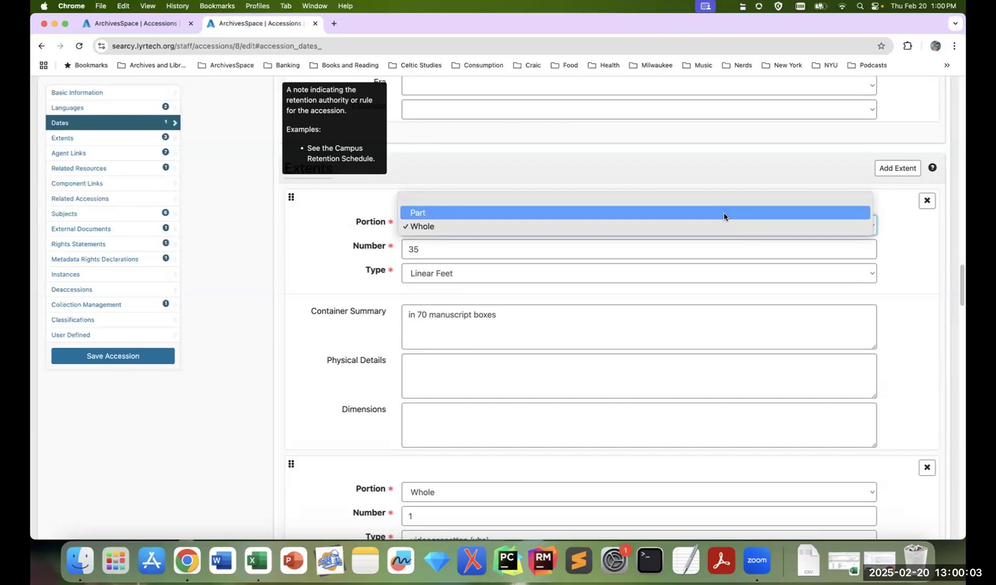
pyautogui.click(902, 258)
# Step: Bring up the Portion choices for the 1 videocassettes (vhs) extent
pyautogui.scroll(-1, 880, 309)
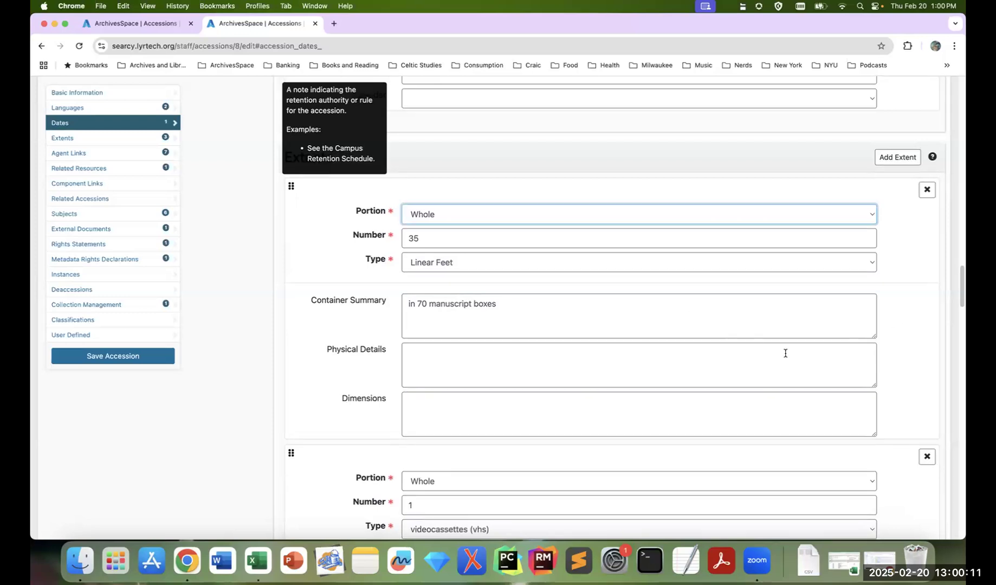
pyautogui.scroll(-1, 540, 304)
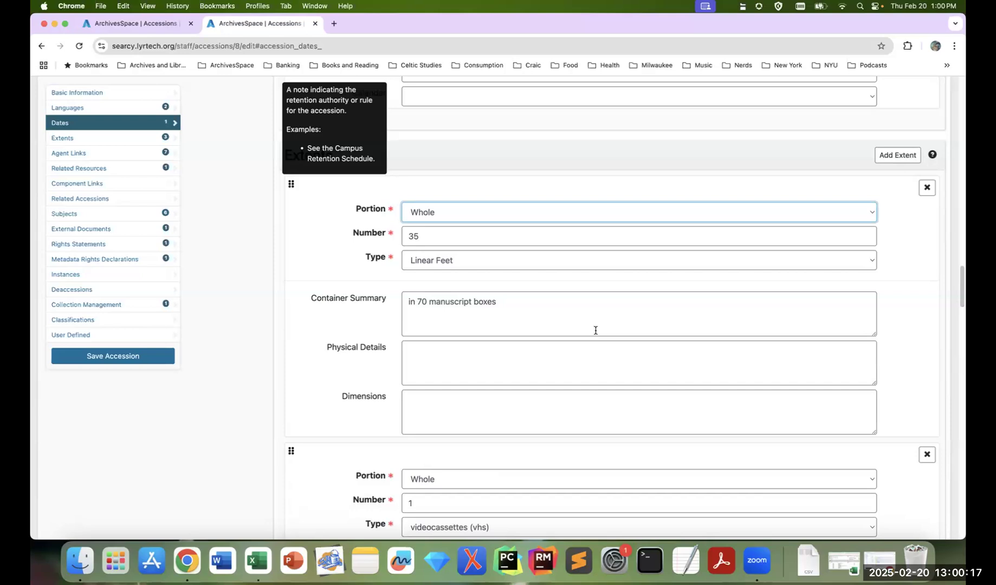
pyautogui.scroll(-5, 595, 330)
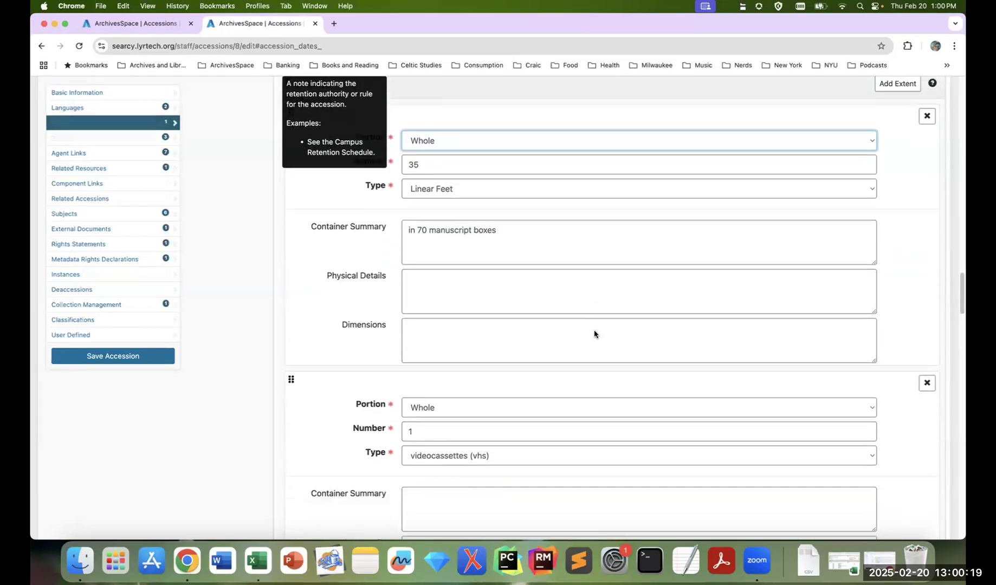
pyautogui.click(527, 308)
pyautogui.click(529, 293)
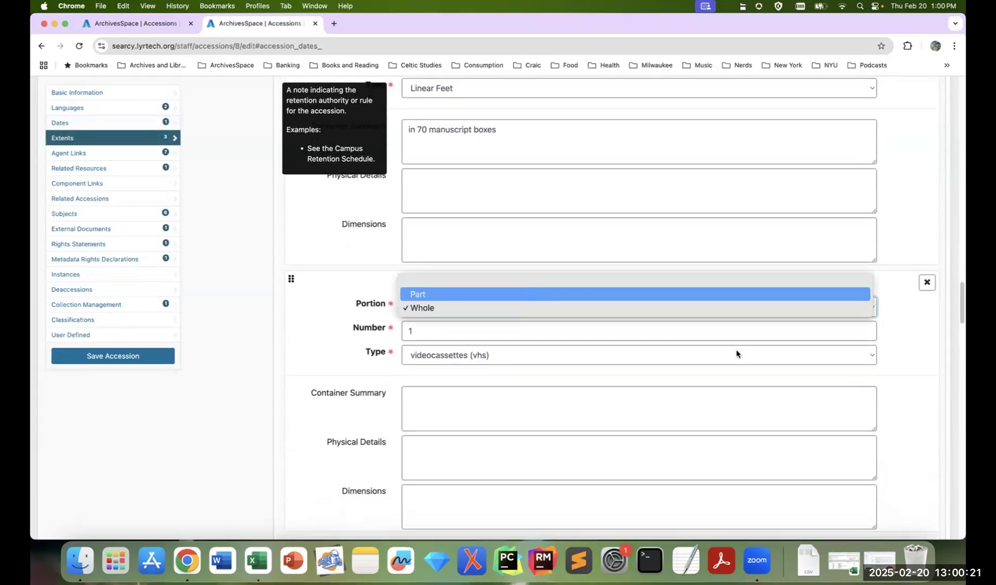
pyautogui.scroll(-3, 883, 427)
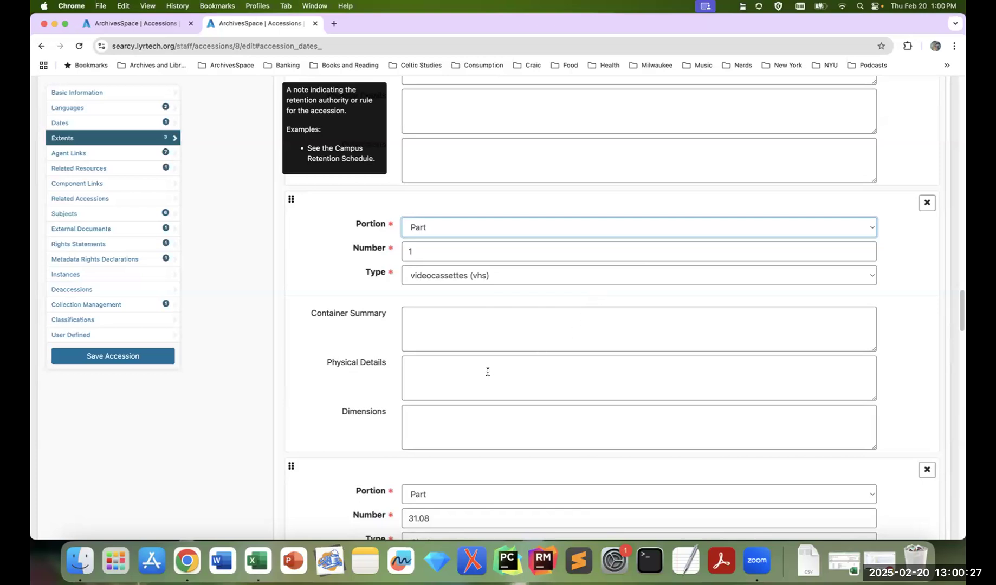
pyautogui.scroll(-1, 510, 269)
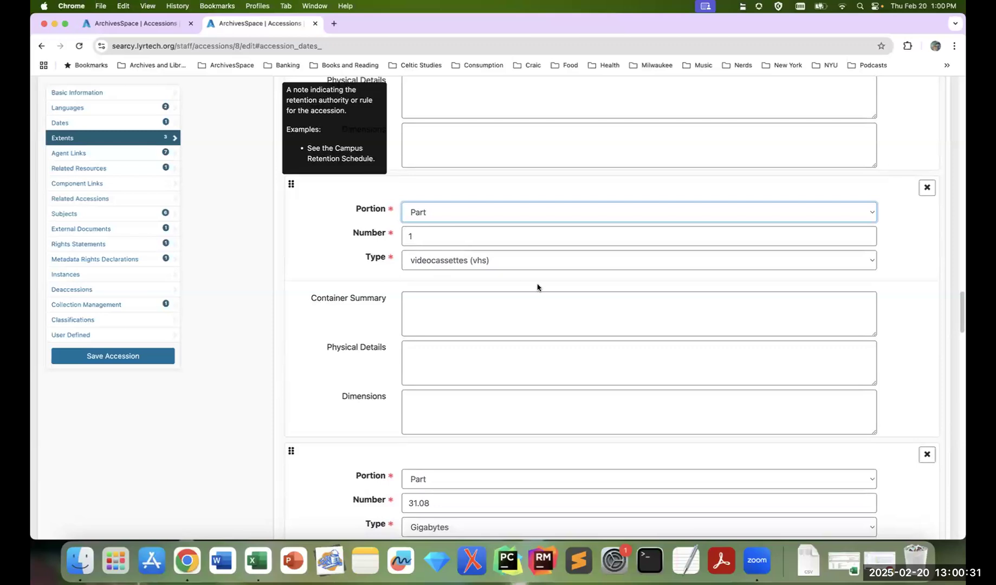
pyautogui.scroll(-5, 520, 286)
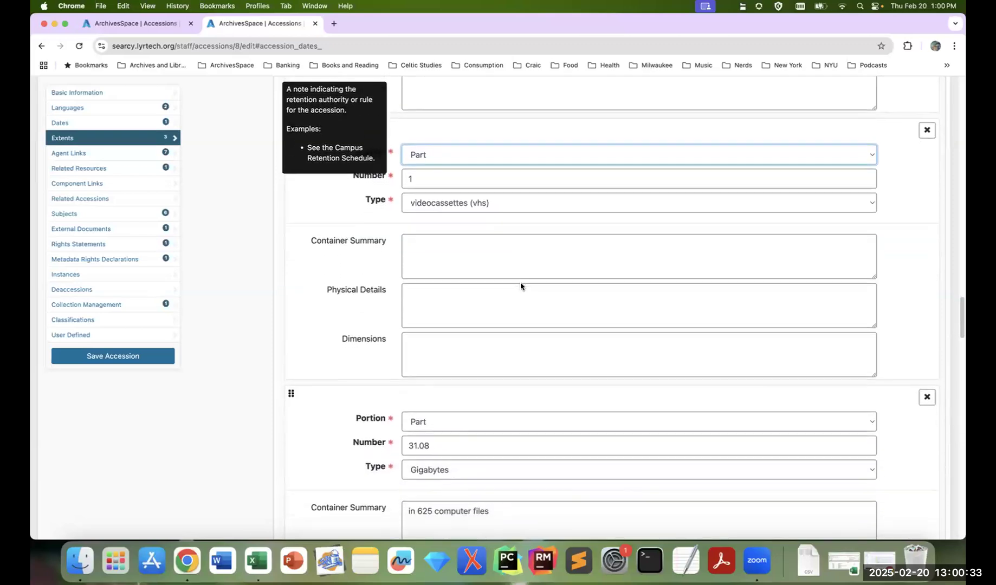
pyautogui.scroll(-2, 544, 341)
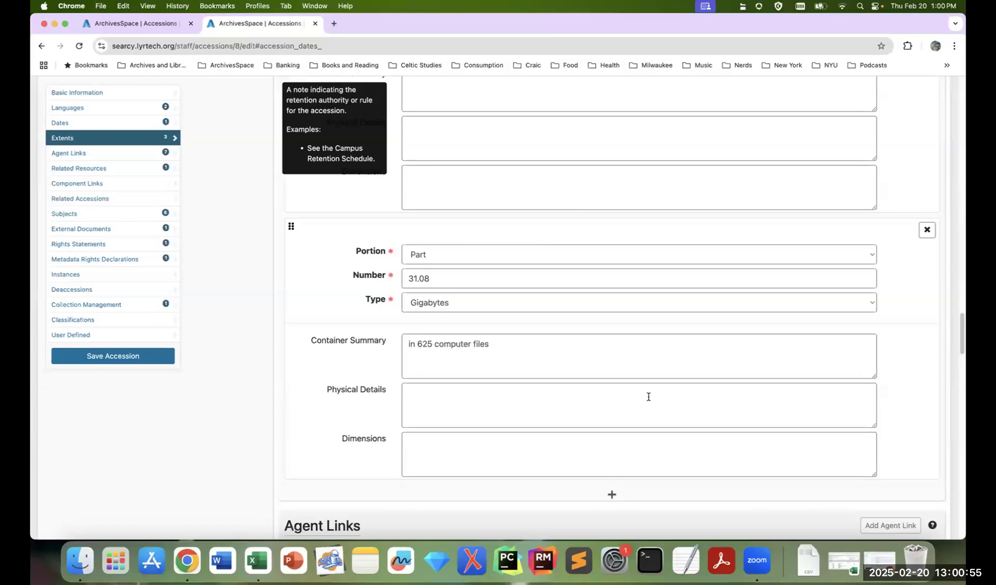
pyautogui.scroll(5, 647, 397)
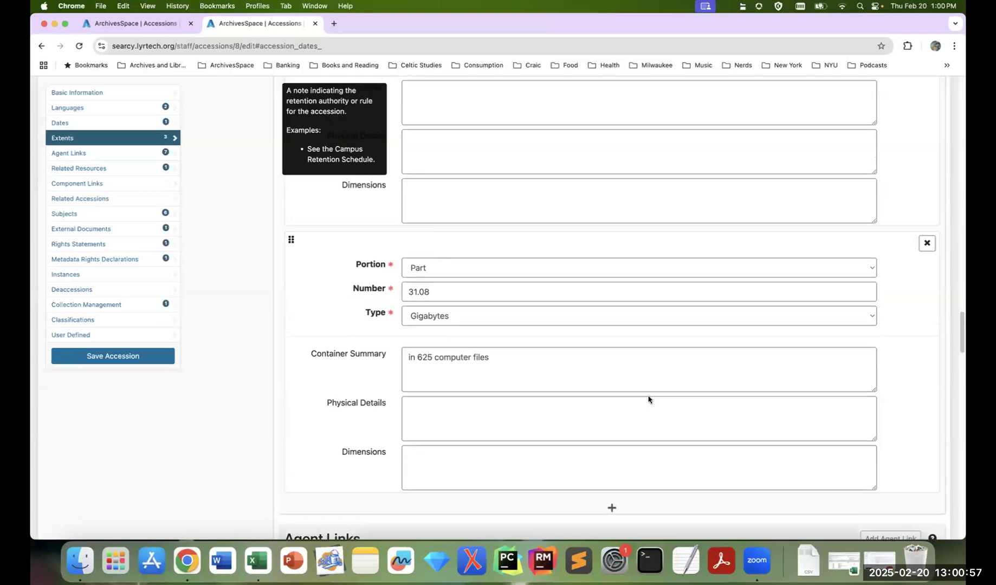
pyautogui.scroll(7, 647, 400)
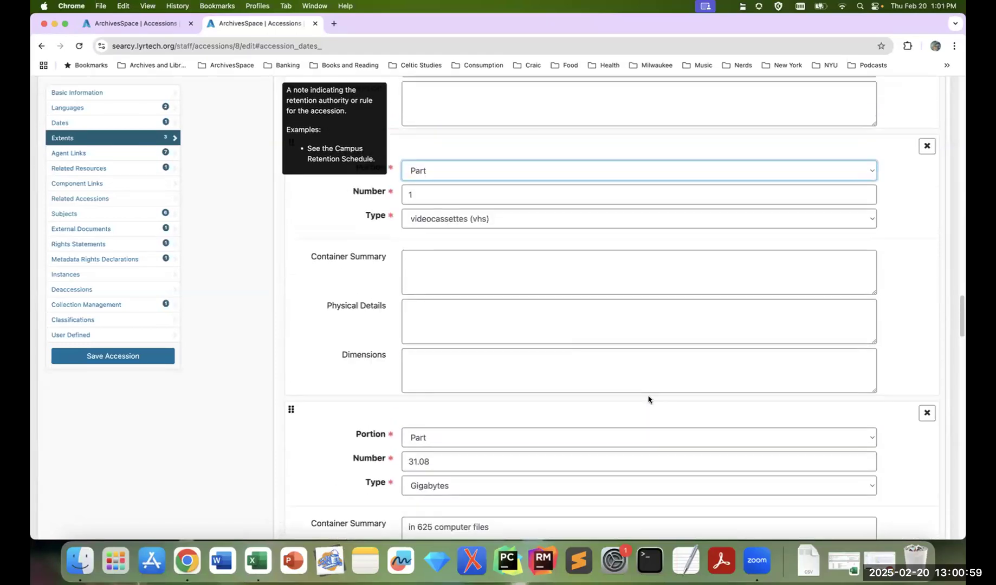
pyautogui.scroll(3, 648, 397)
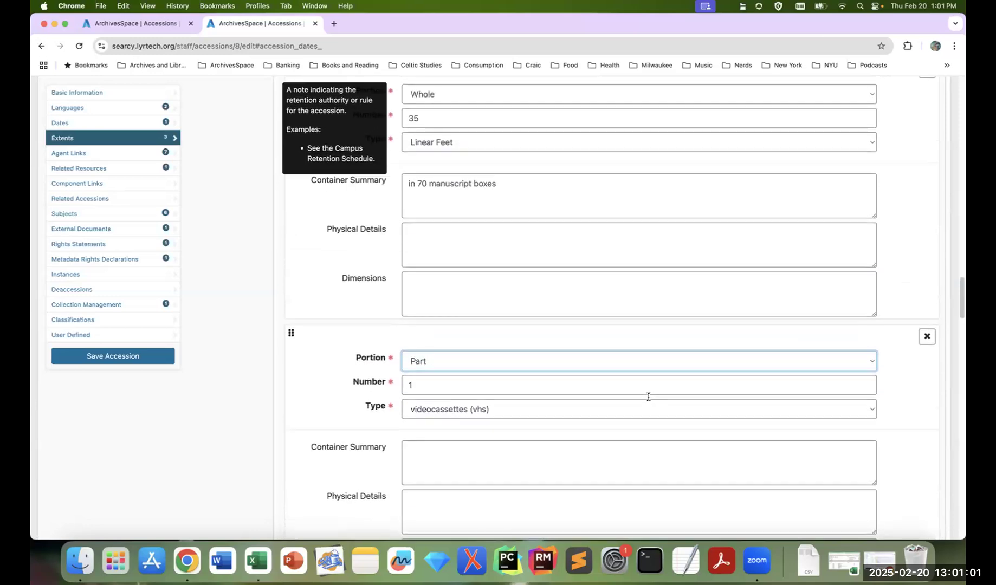
pyautogui.scroll(-2, 861, 381)
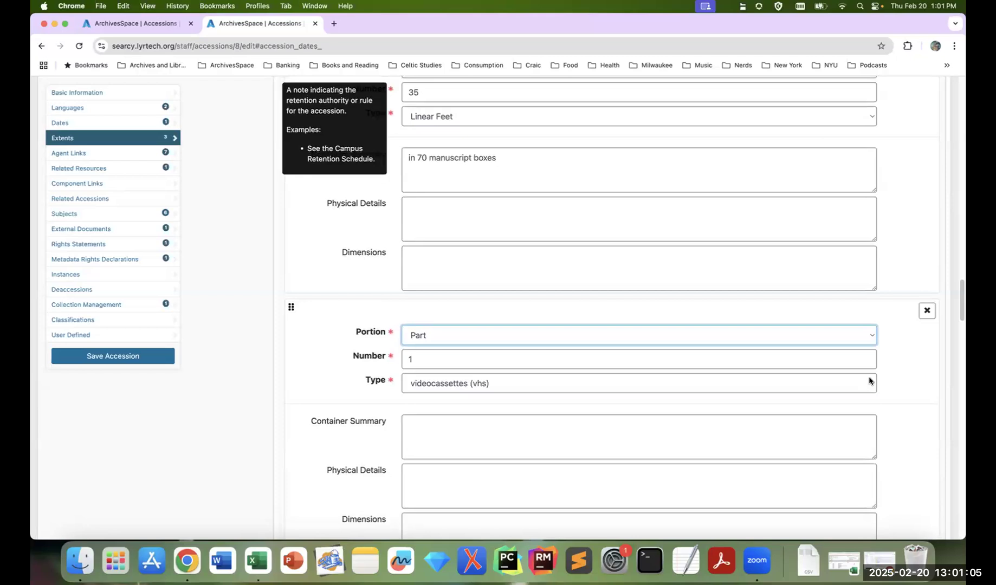
pyautogui.scroll(-5, 845, 368)
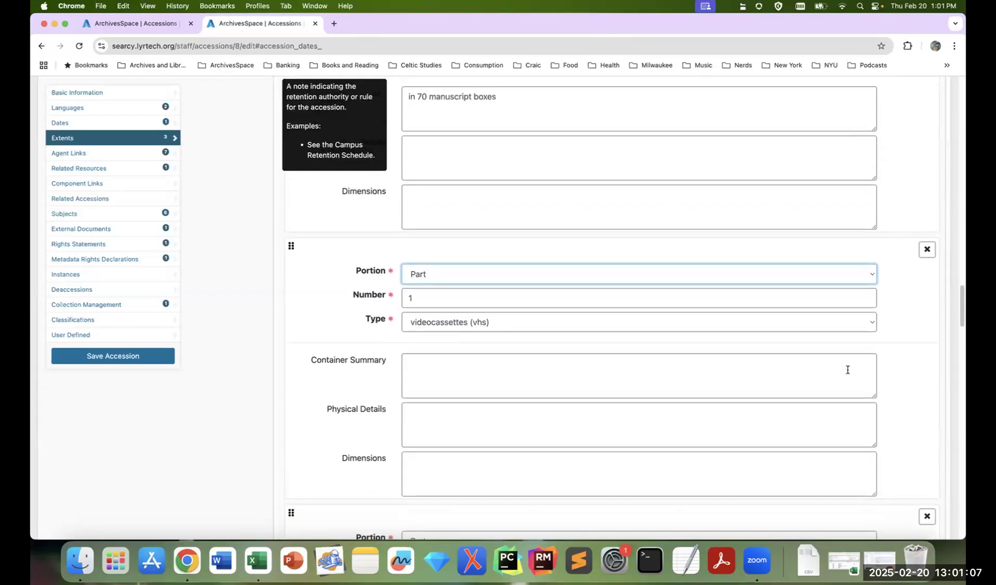
pyautogui.scroll(-1, 845, 371)
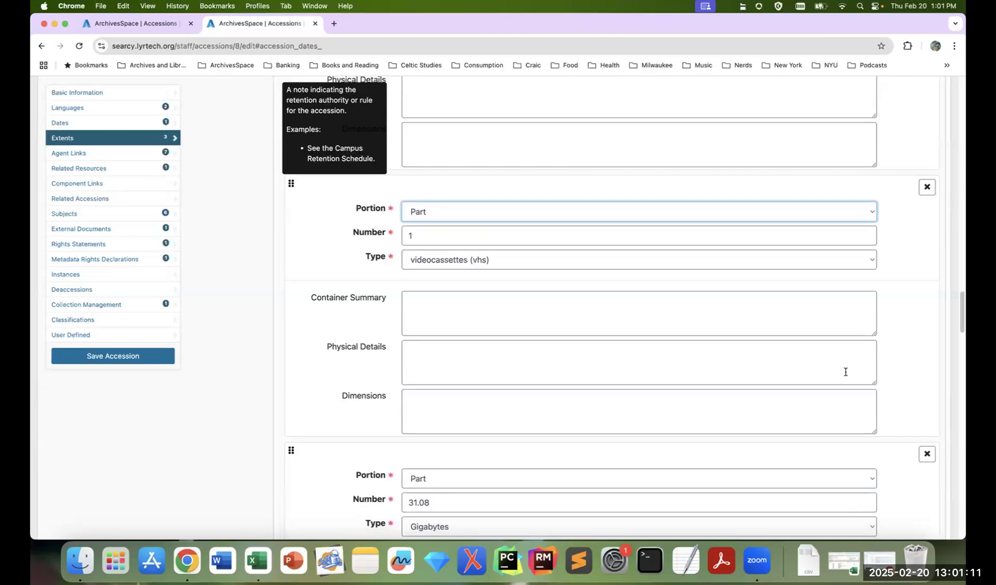
pyautogui.scroll(-5, 827, 351)
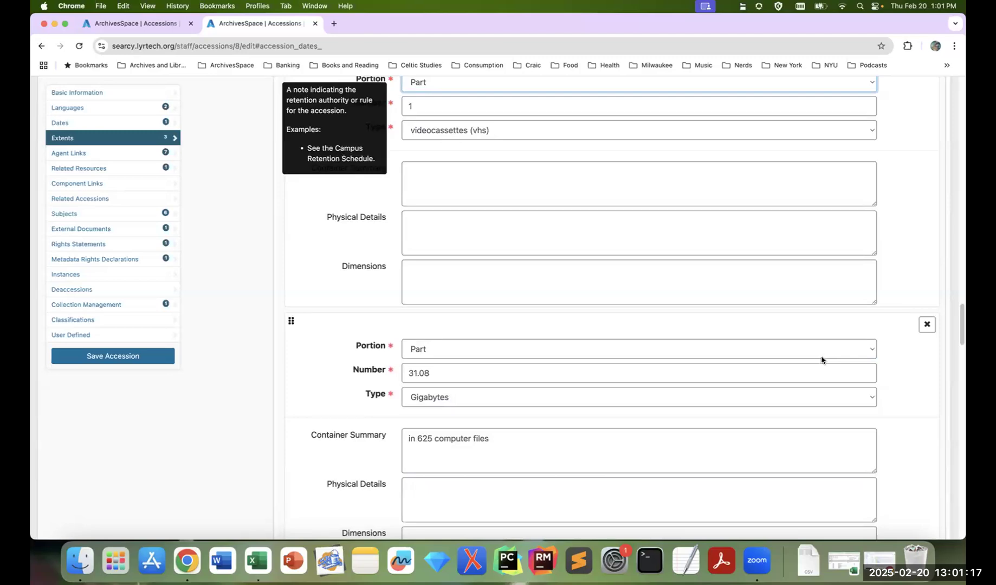
pyautogui.scroll(-1, 825, 358)
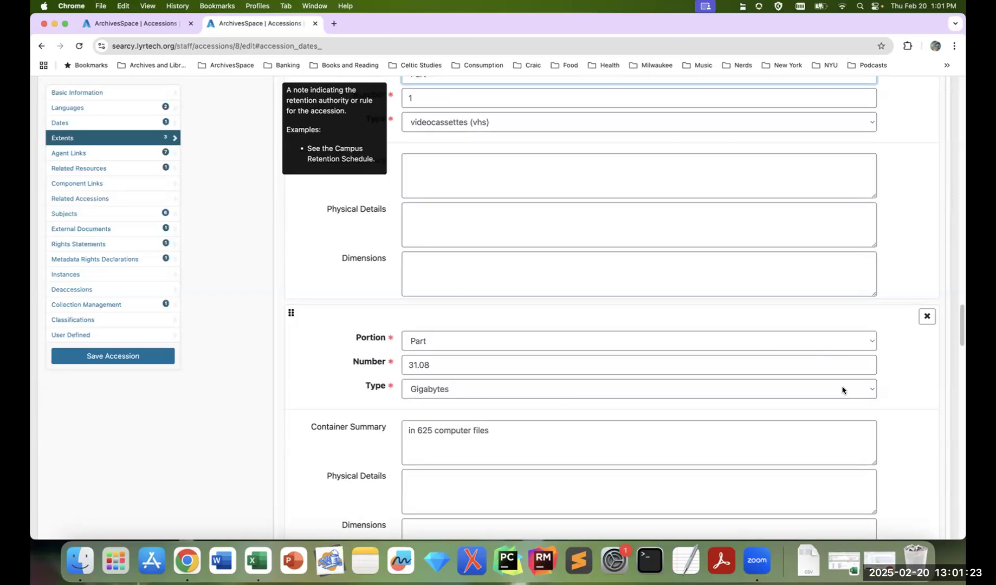
pyautogui.scroll(-3, 840, 386)
pyautogui.scroll(-10, 840, 386)
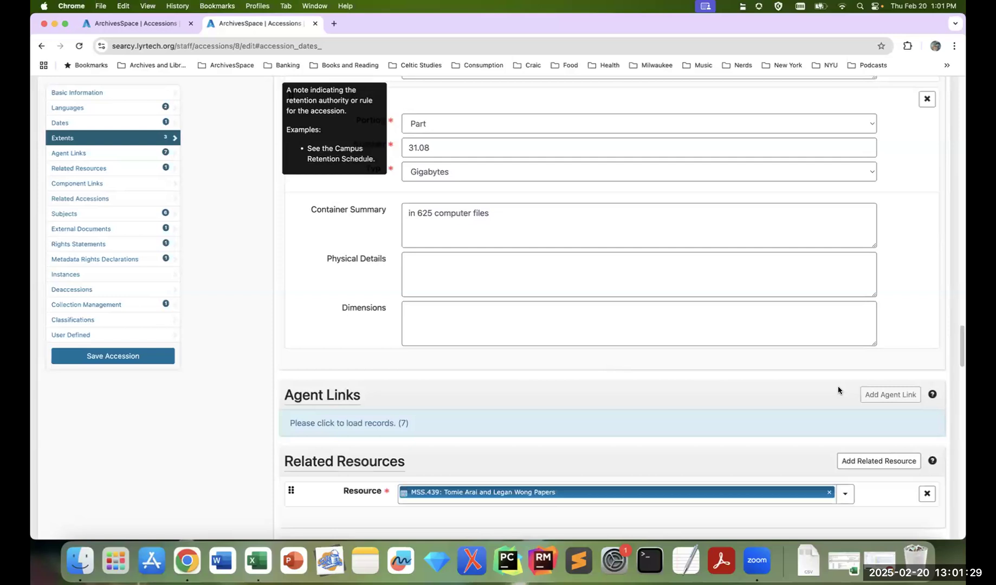
# Step: Load the seven agent links and scroll through them to Lower East Side Printshop, Inc
pyautogui.scroll(-5, 837, 386)
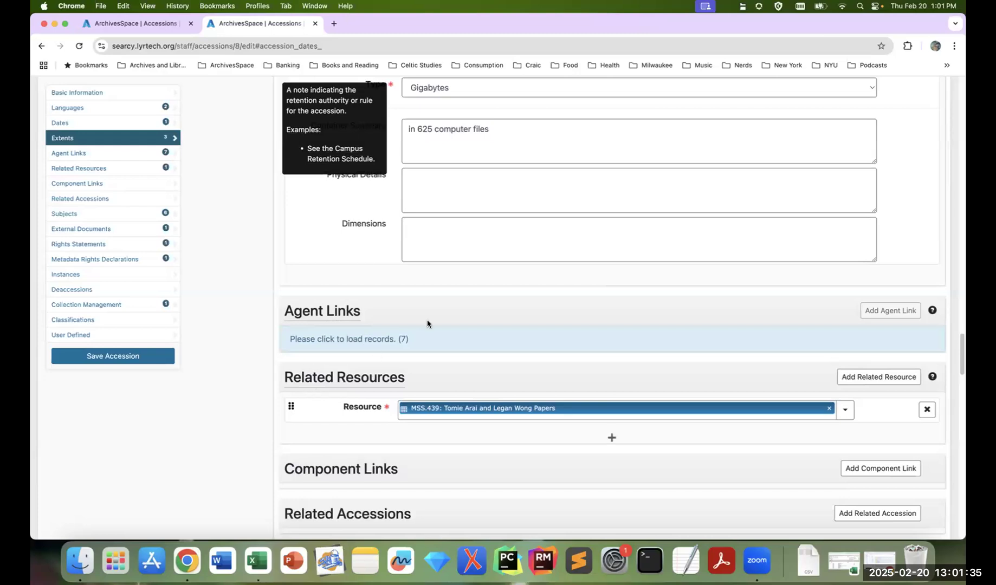
pyautogui.scroll(-2, 423, 321)
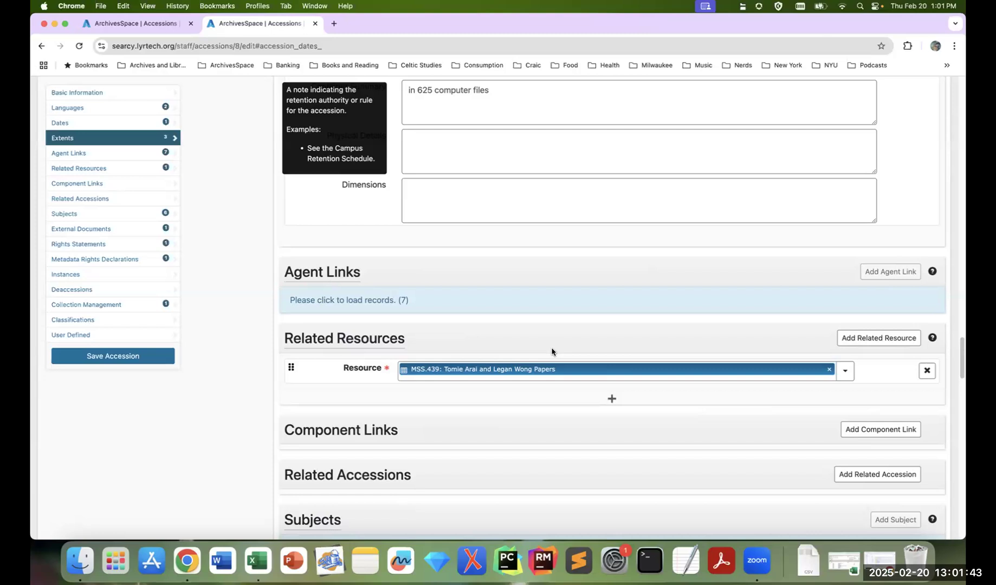
pyautogui.click(347, 300)
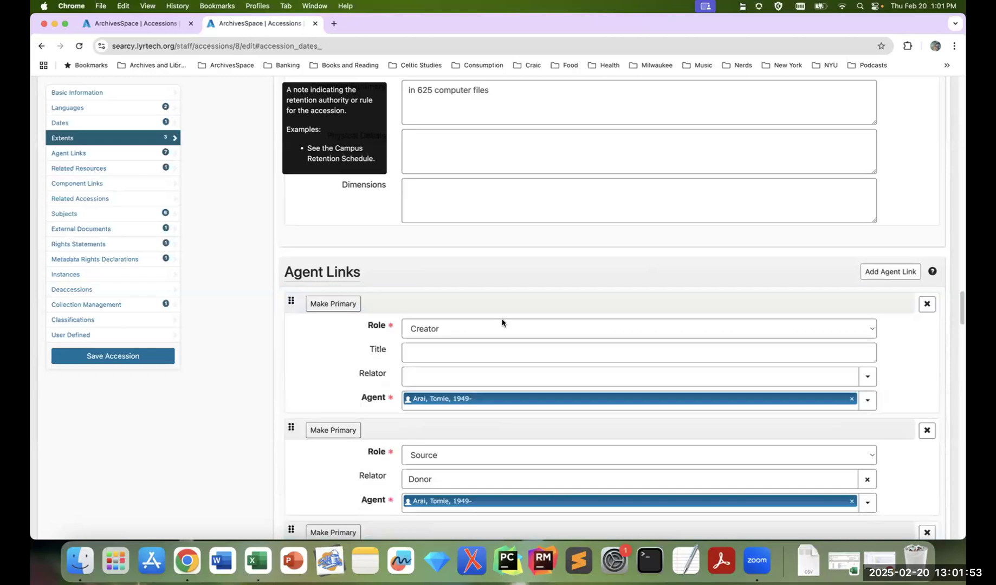
pyautogui.scroll(-2, 561, 333)
pyautogui.scroll(-1, 560, 332)
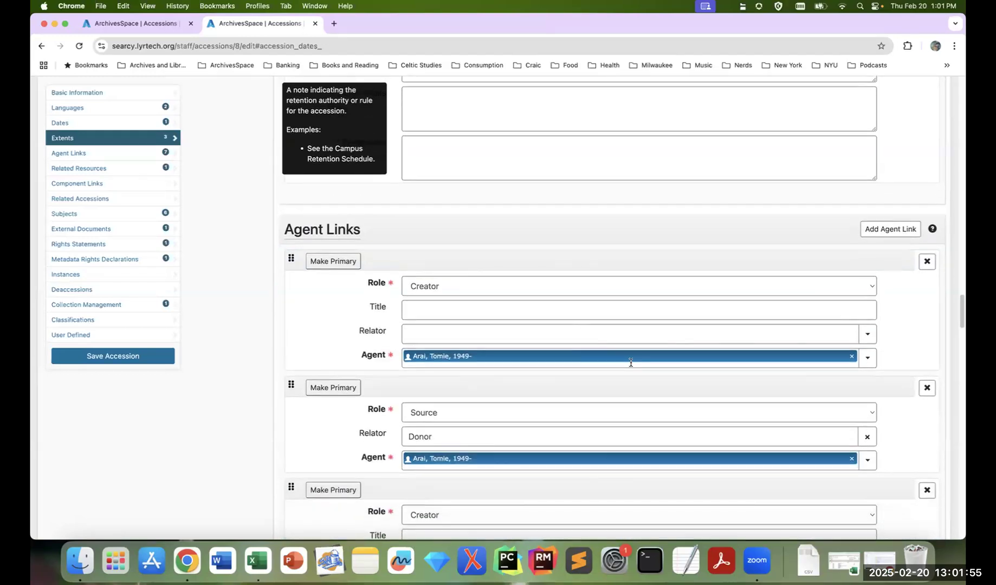
pyautogui.scroll(-1, 630, 366)
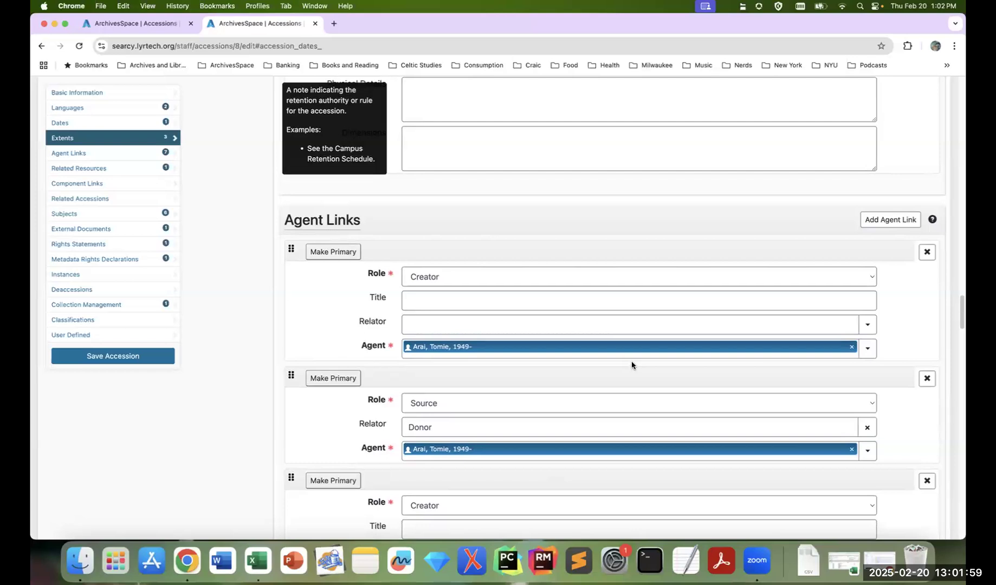
pyautogui.scroll(-5, 631, 363)
pyautogui.scroll(-8, 632, 364)
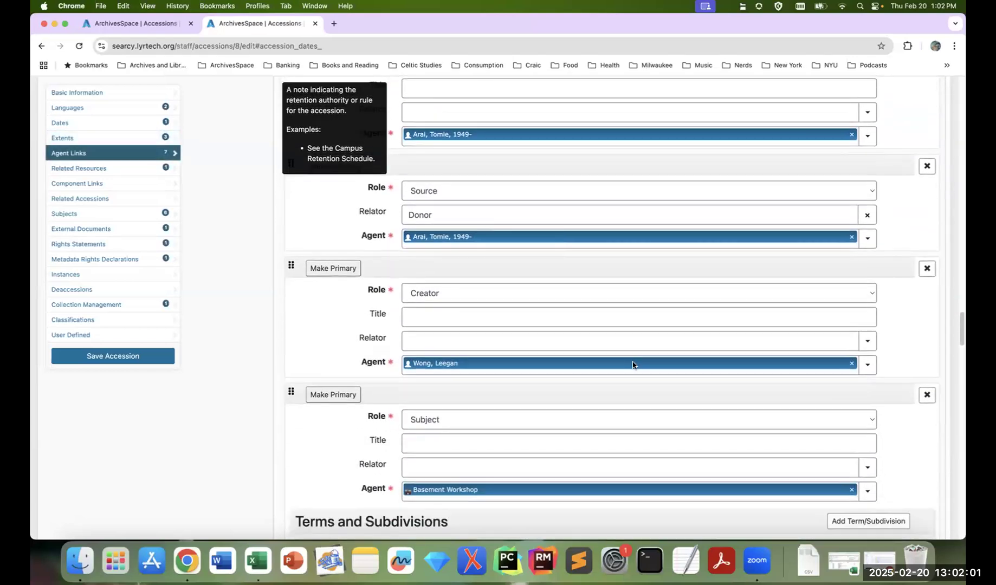
pyautogui.scroll(-10, 633, 364)
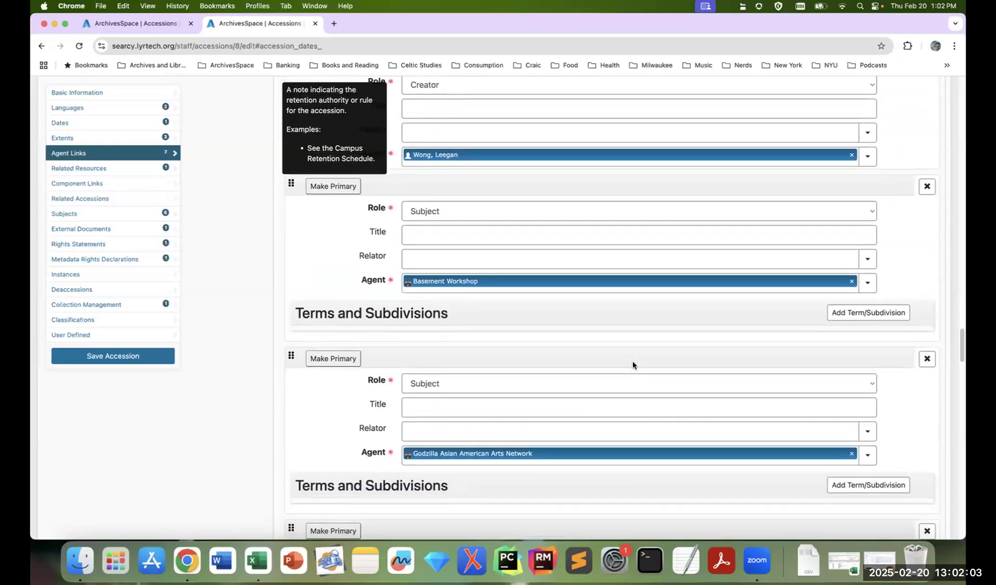
pyautogui.scroll(-8, 634, 361)
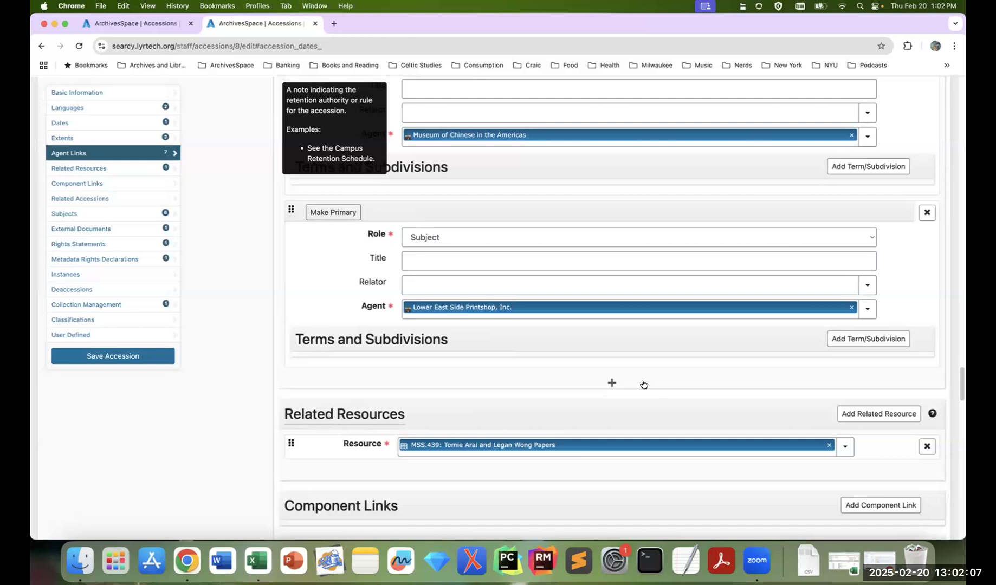
# Step: Add a new agent link with the role Subject
pyautogui.click(611, 383)
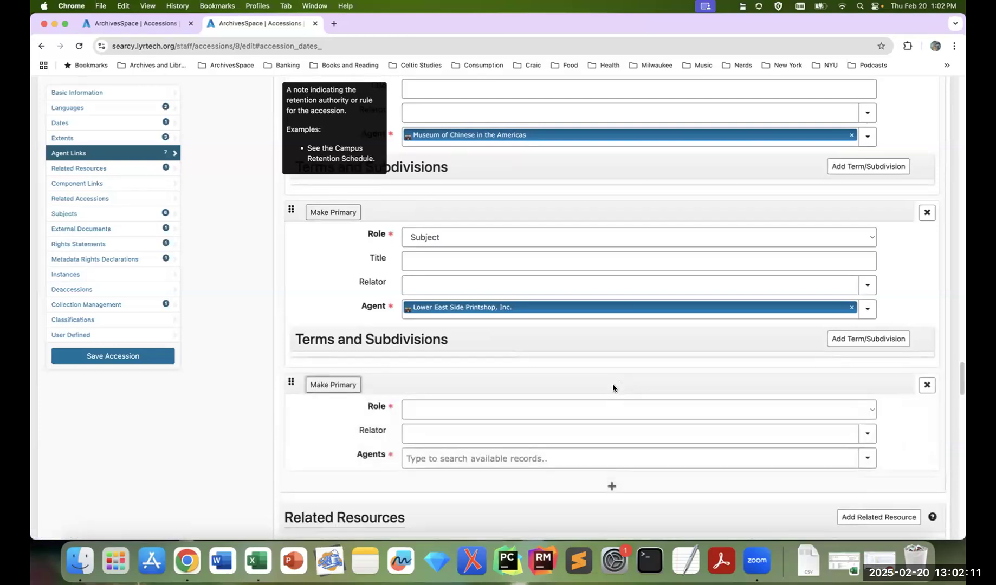
pyautogui.scroll(-2, 613, 386)
pyautogui.click(515, 332)
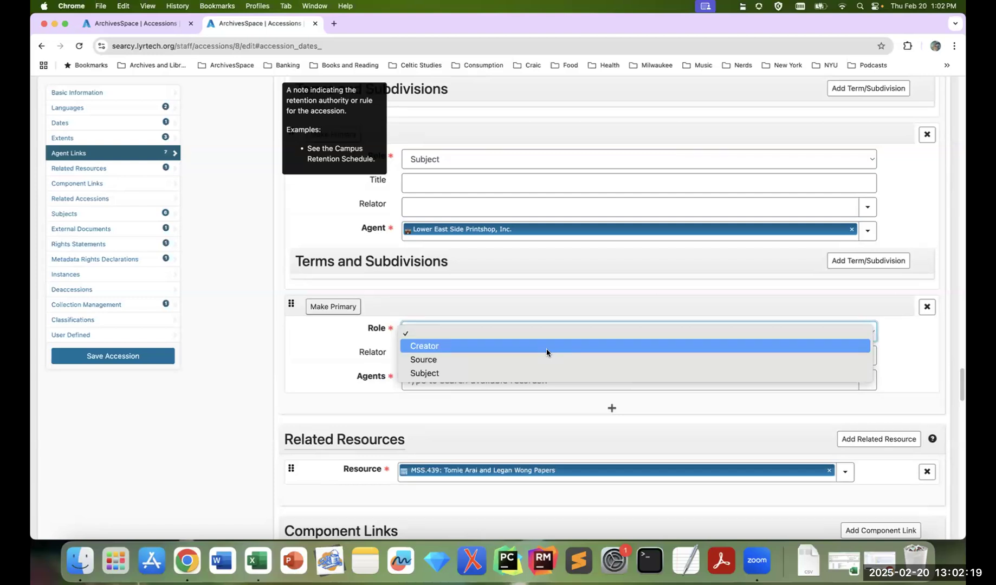
pyautogui.click(523, 373)
pyautogui.scroll(-5, 531, 371)
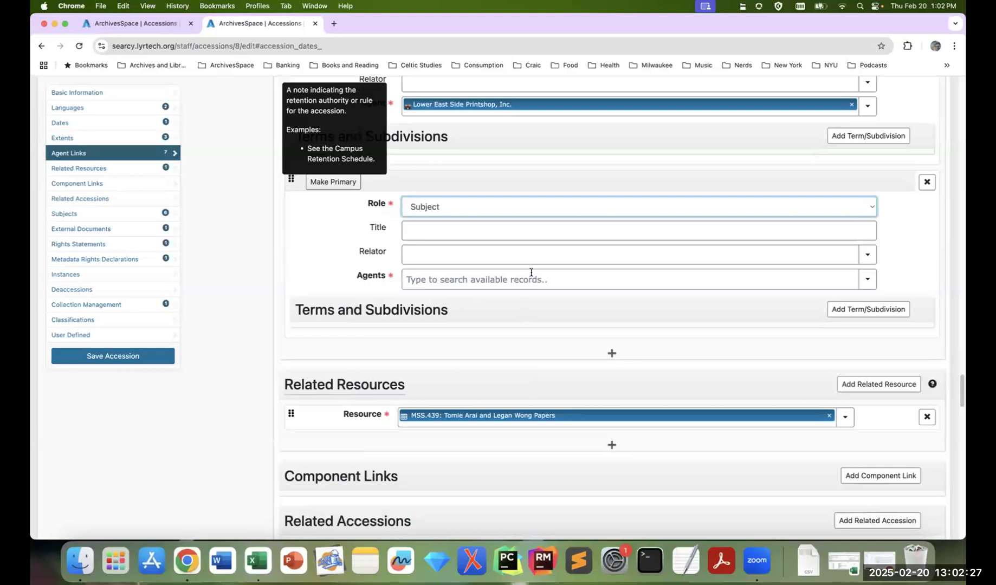
# Step: Search agents for 'godz' and check the Browse/Create options without linking one
pyautogui.click(531, 273)
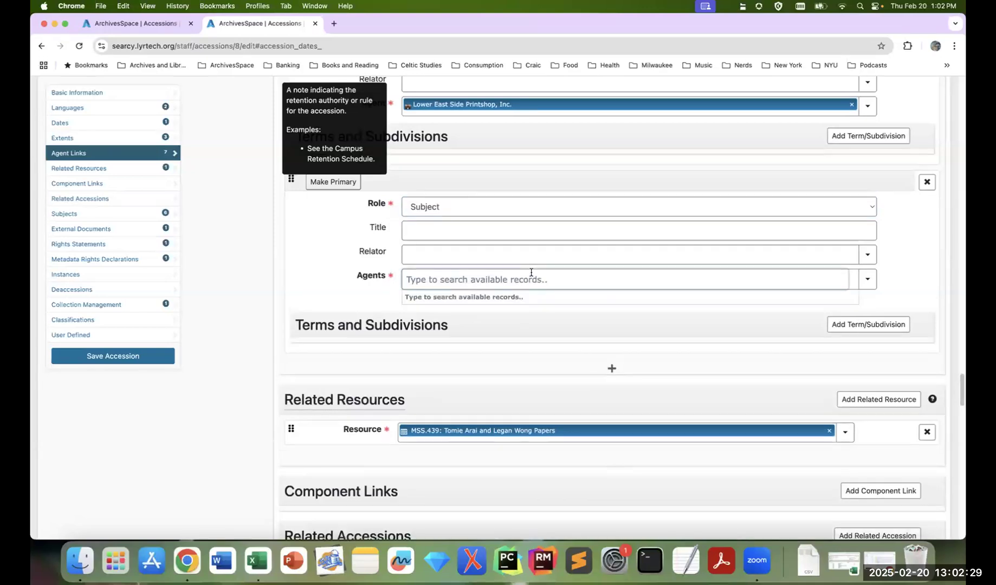
pyautogui.write('godzil')
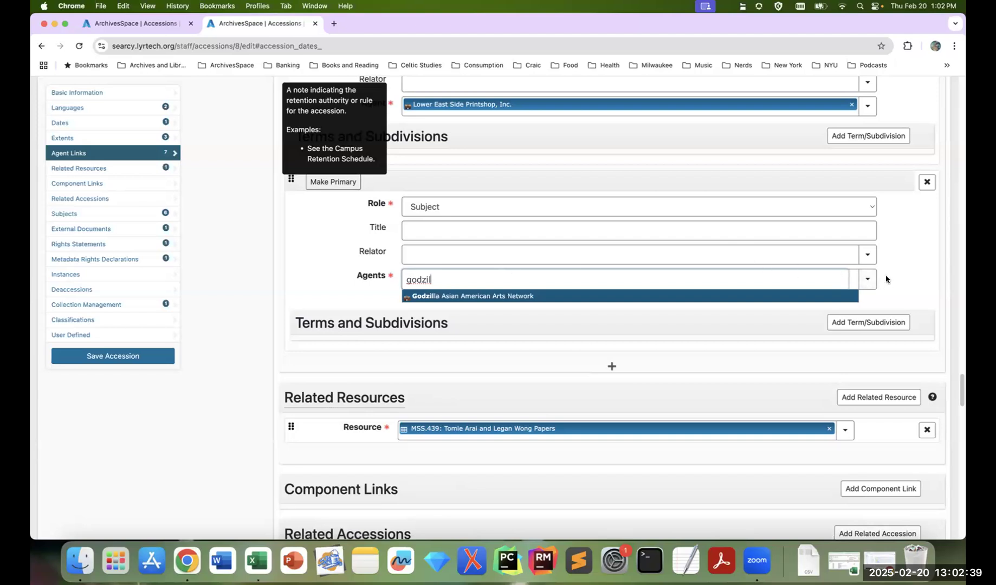
pyautogui.click(867, 279)
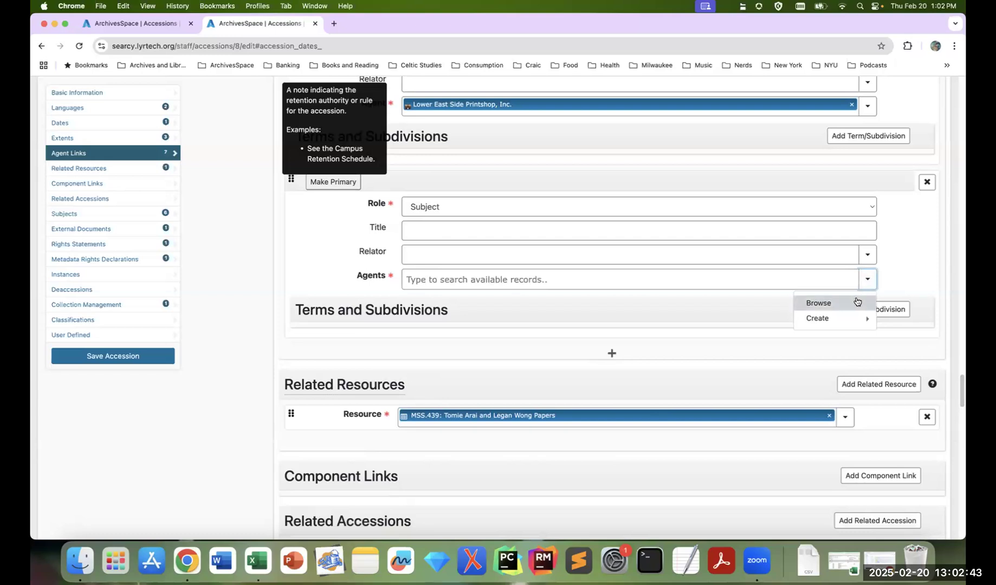
pyautogui.moveTo(857, 318)
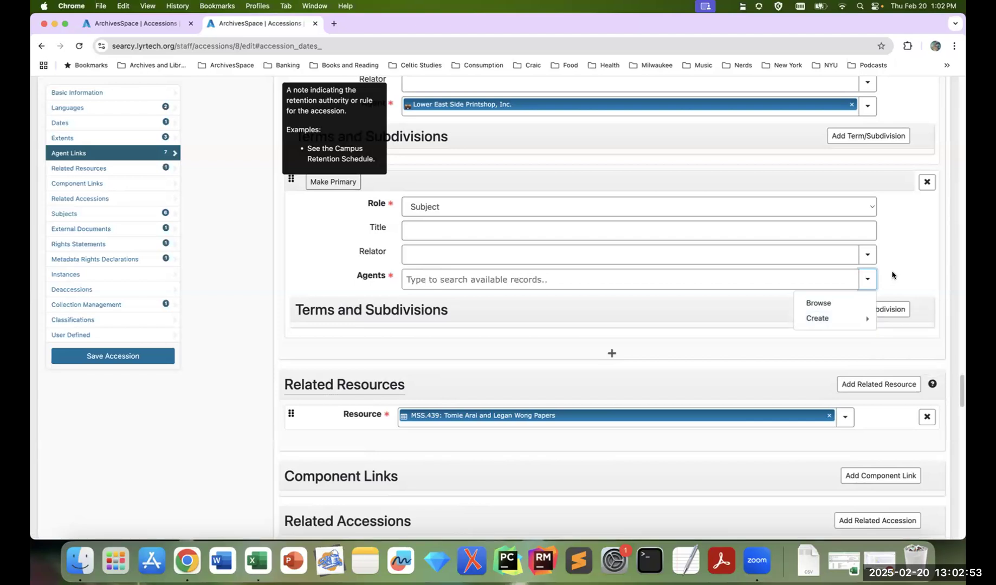
pyautogui.click(899, 273)
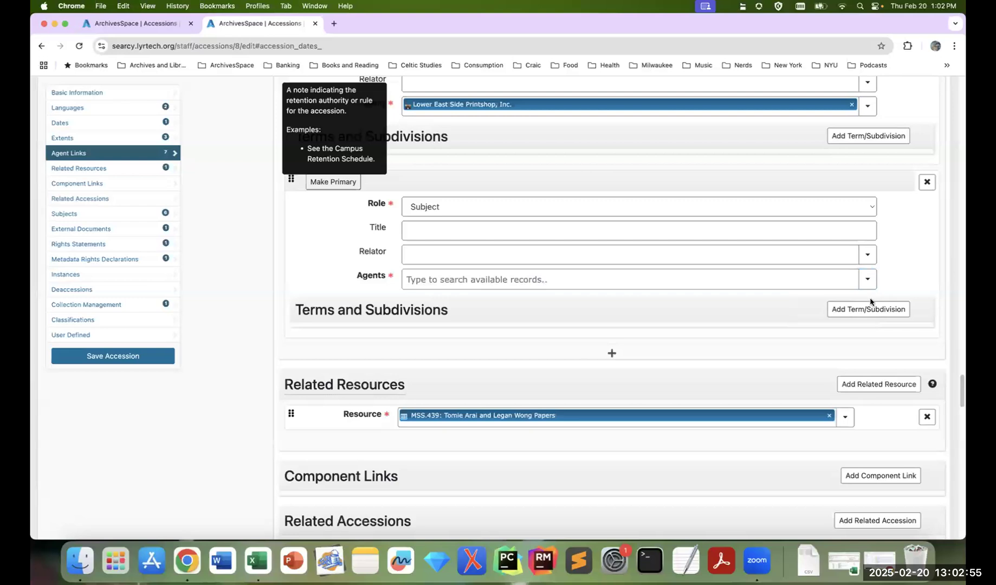
pyautogui.scroll(1, 434, 212)
pyautogui.scroll(2, 939, 233)
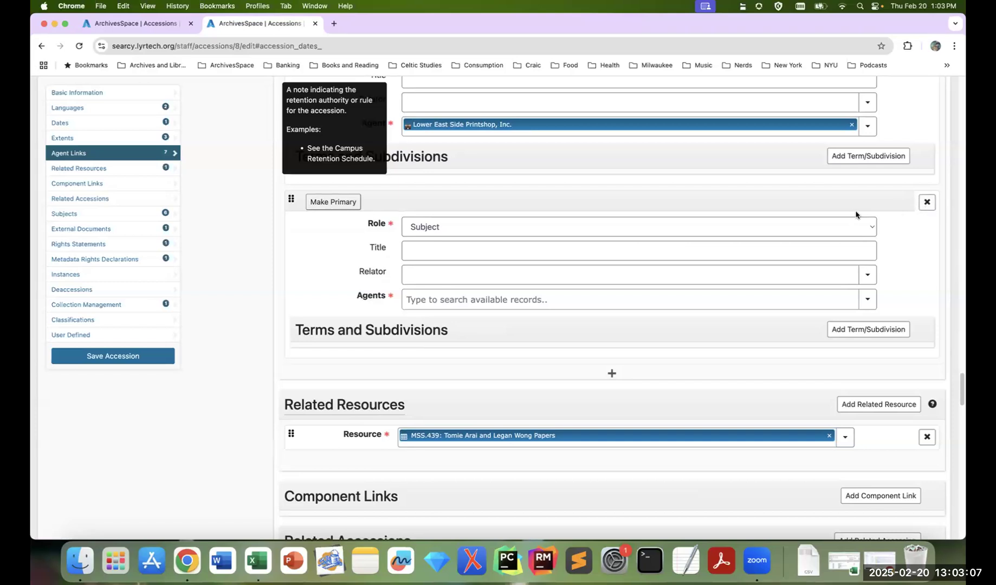
pyautogui.scroll(1, 467, 306)
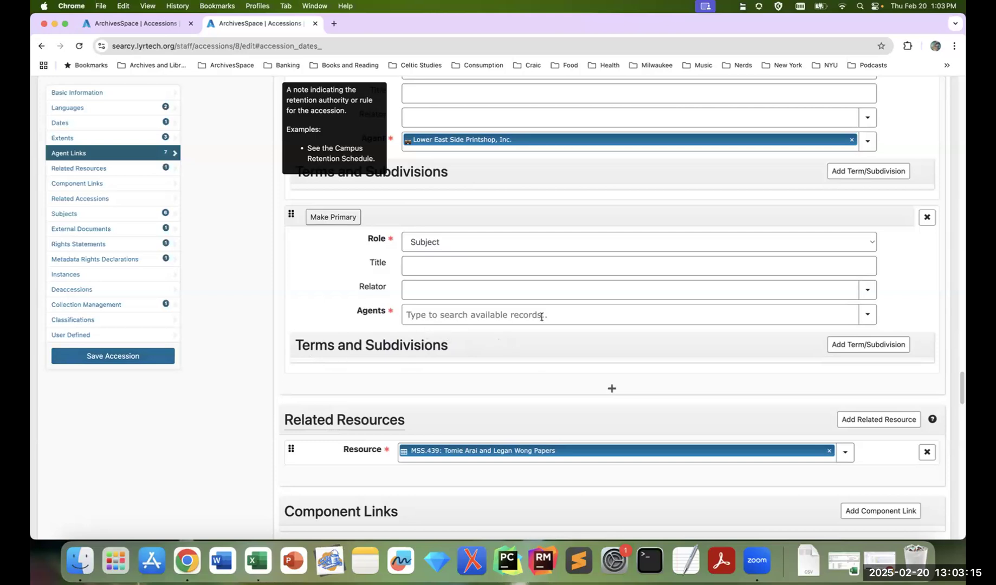
# Step: Remove the blank agent link and load the accession's six subject records
pyautogui.click(925, 218)
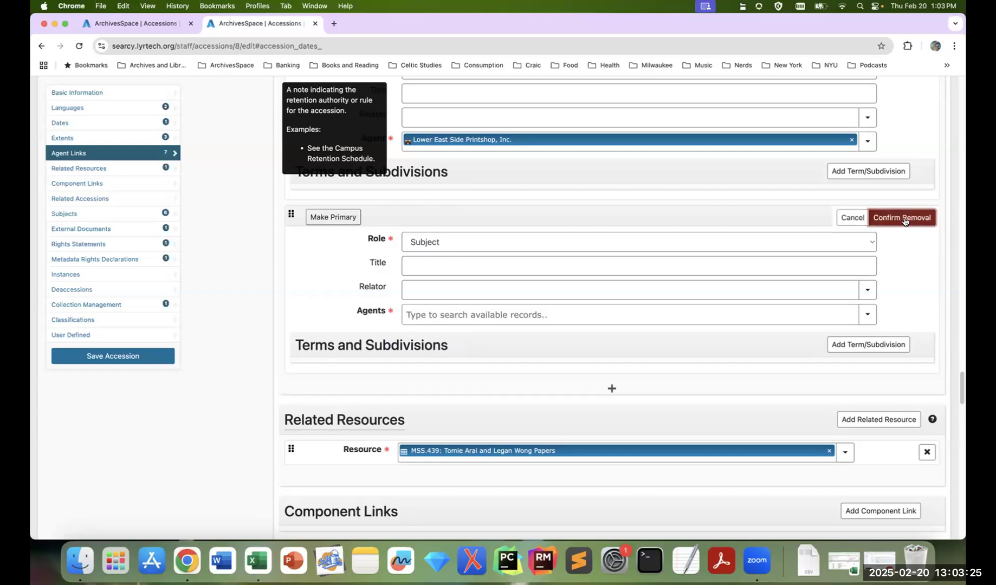
pyautogui.click(903, 220)
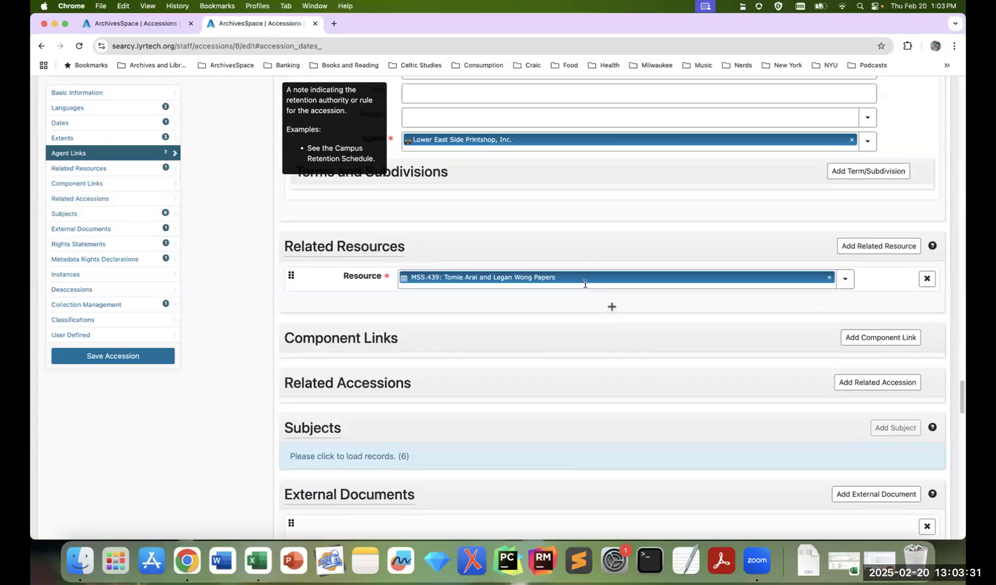
pyautogui.scroll(-1, 673, 260)
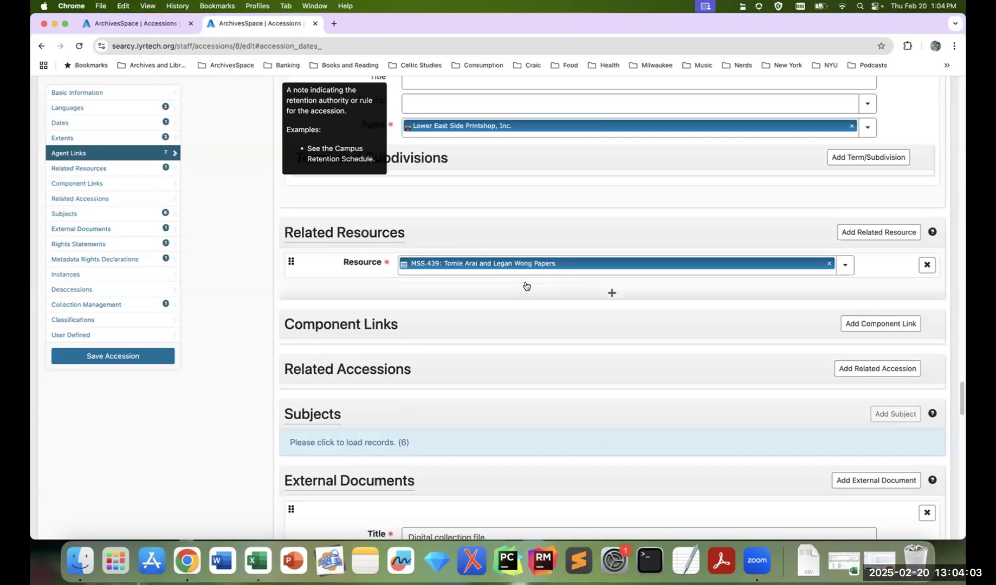
pyautogui.scroll(1, 517, 244)
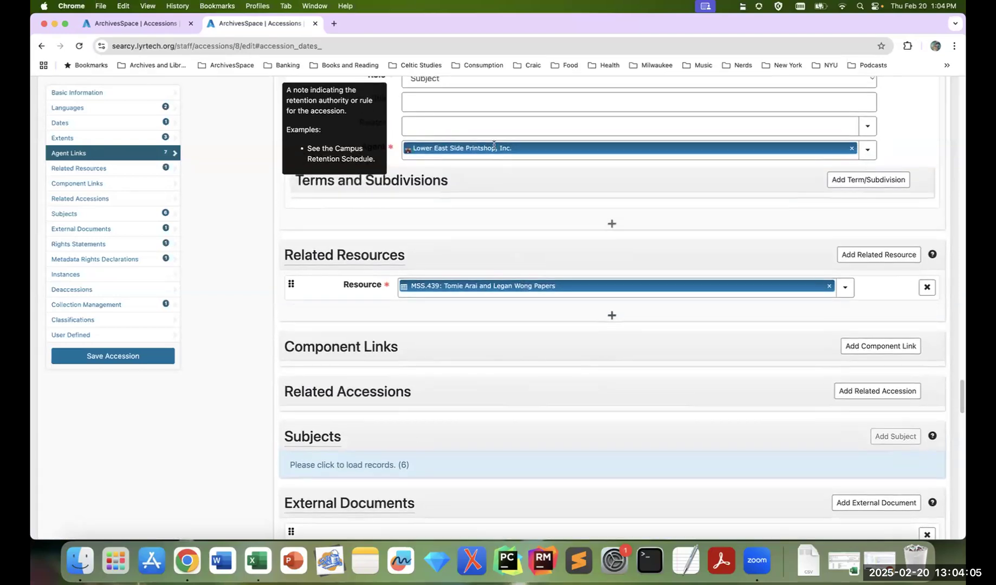
pyautogui.click(380, 463)
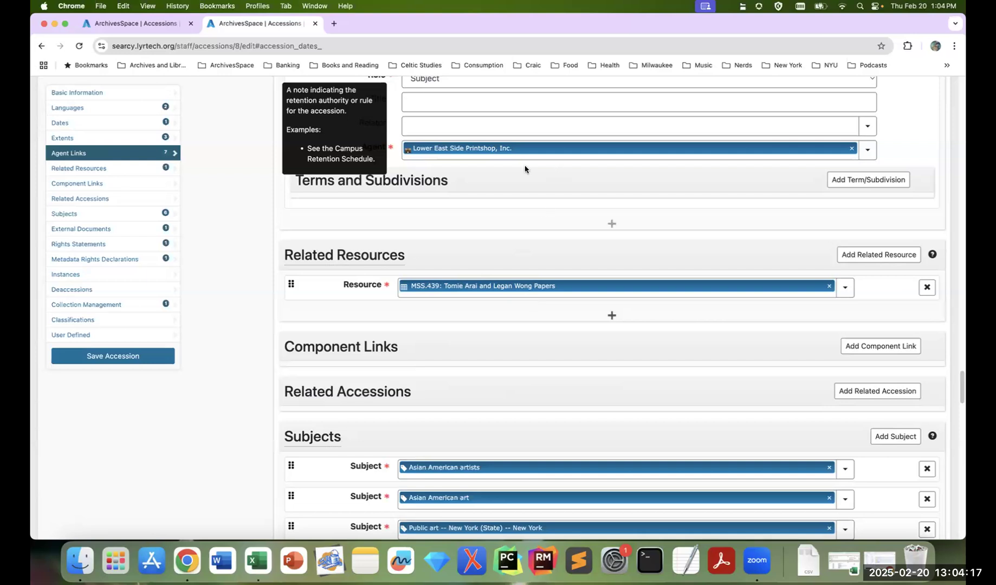
# Step: Open the Lower East Side Printshop, Inc. agent record in a new tab, then return to the accession form
pyautogui.scroll(2, 520, 199)
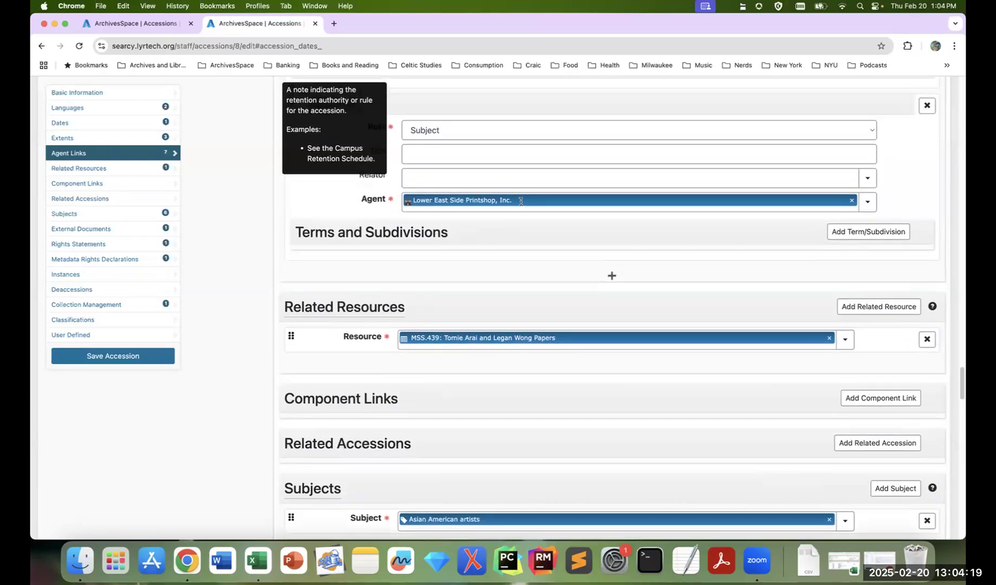
pyautogui.scroll(1, 521, 201)
pyautogui.moveTo(624, 216)
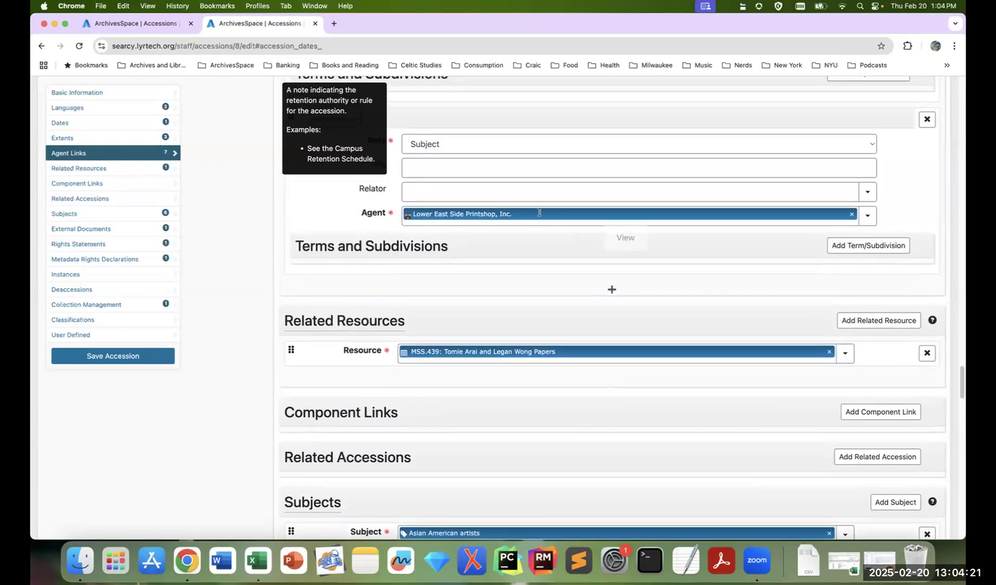
pyautogui.rightClick(618, 237)
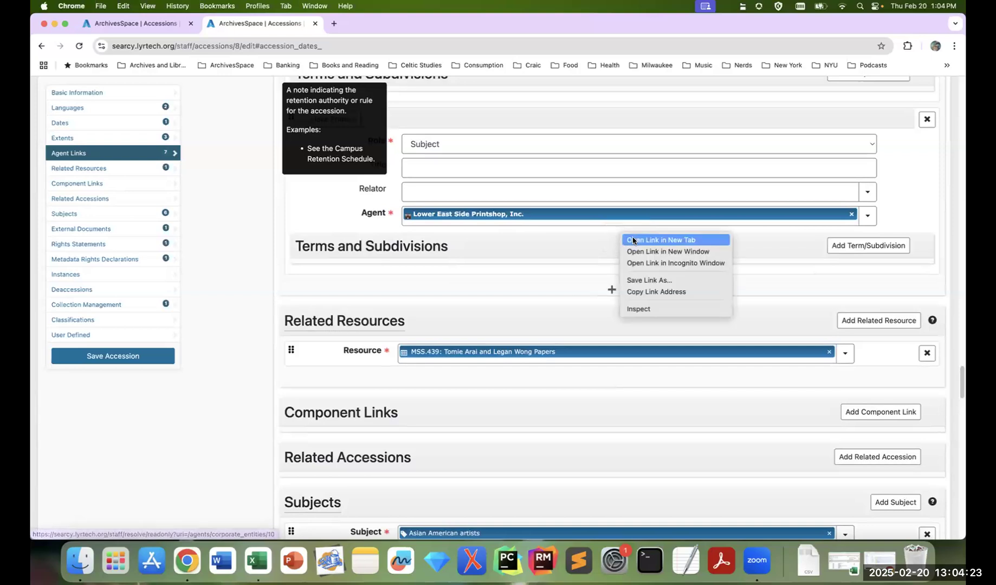
pyautogui.click(642, 234)
pyautogui.click(382, 24)
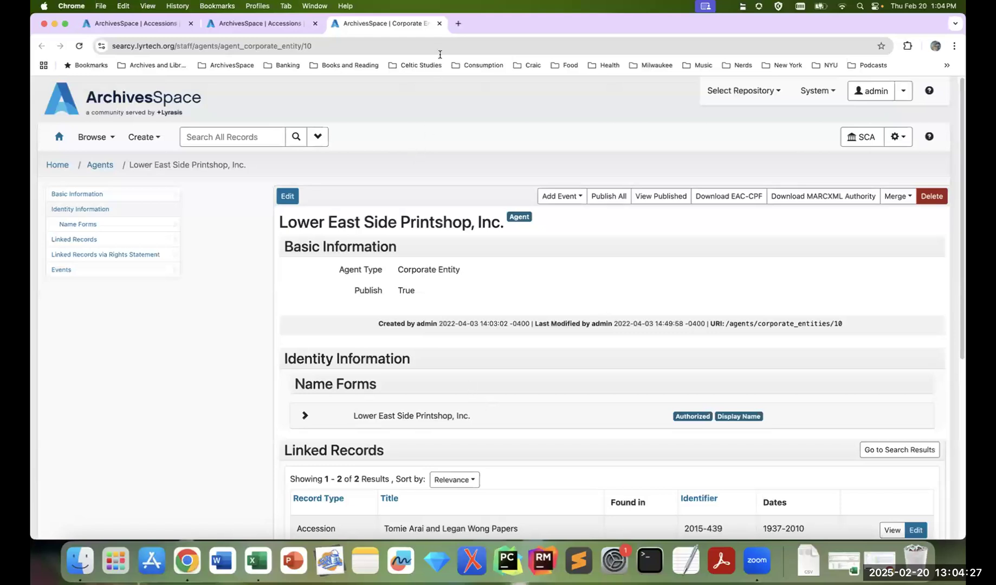
pyautogui.click(131, 24)
pyautogui.click(243, 24)
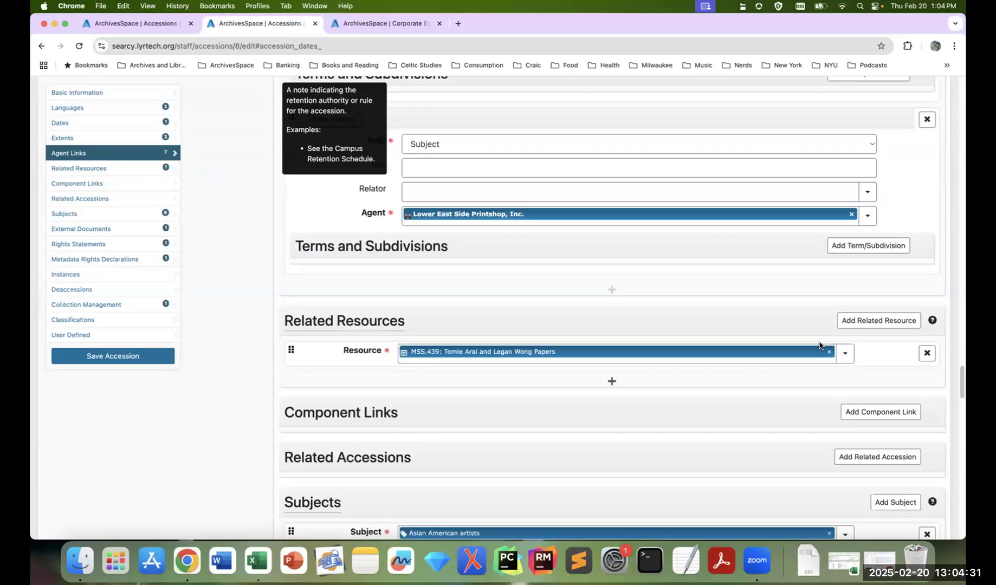
pyautogui.scroll(-2, 747, 379)
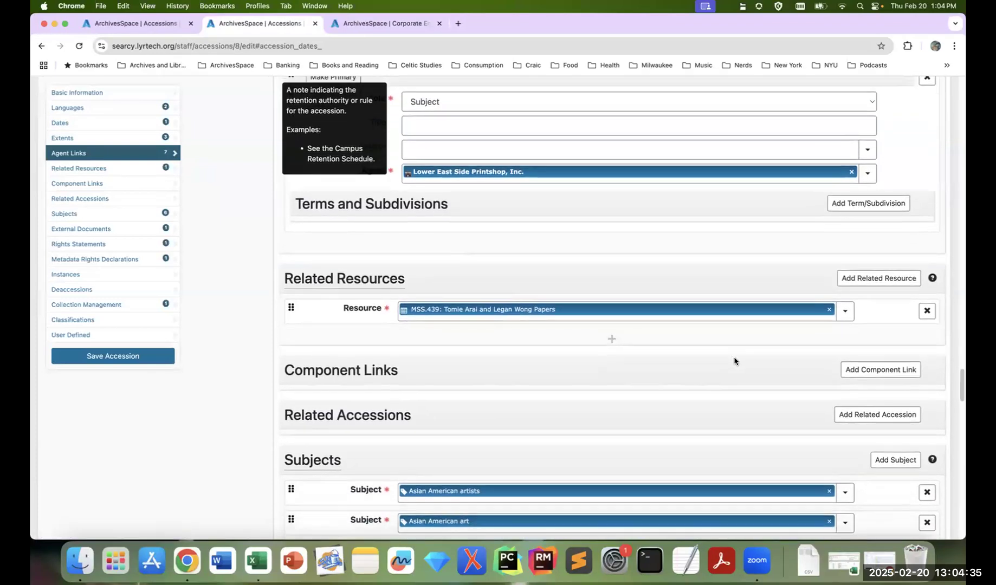
pyautogui.scroll(-2, 734, 361)
pyautogui.scroll(-6, 732, 362)
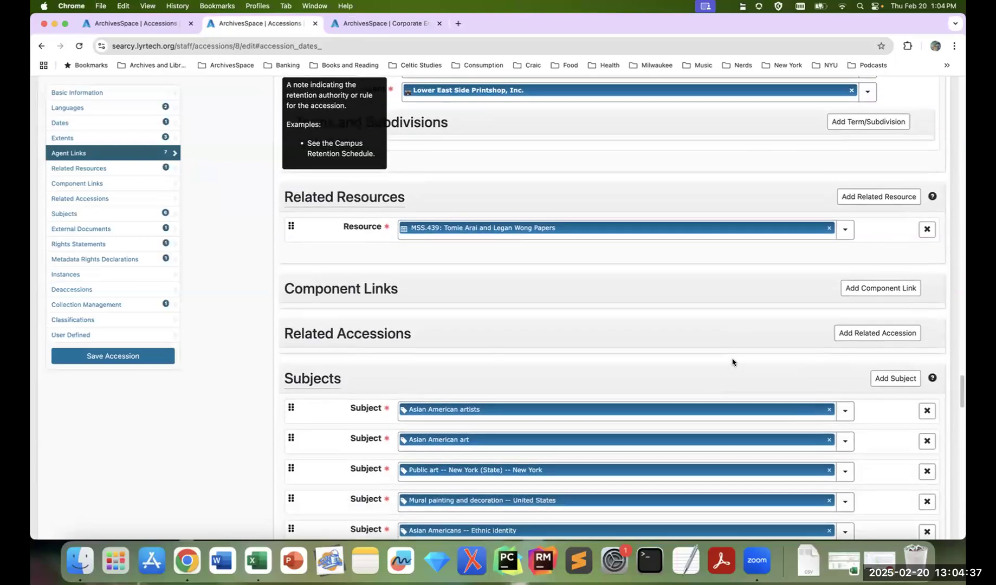
pyautogui.scroll(-4, 732, 359)
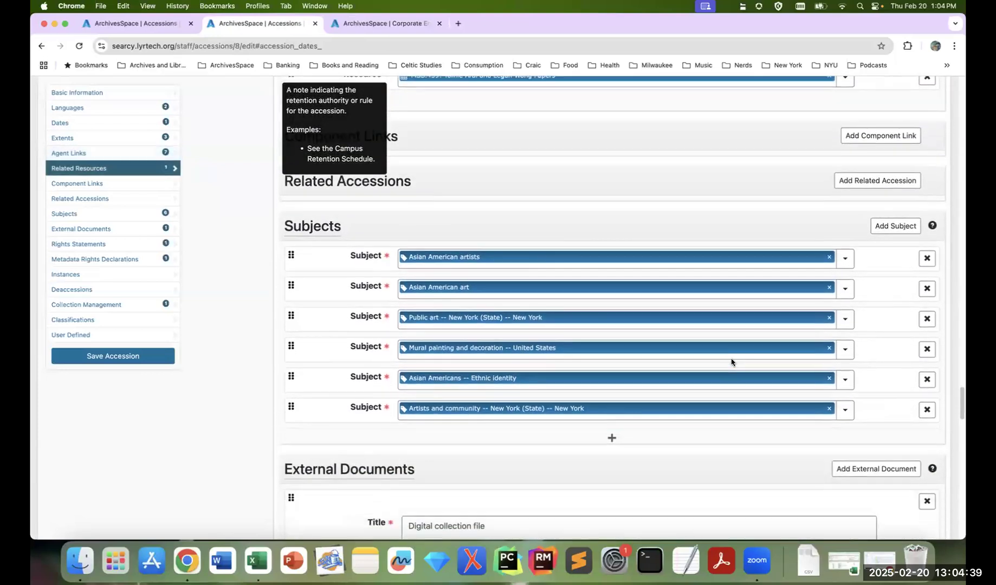
pyautogui.scroll(-1, 730, 360)
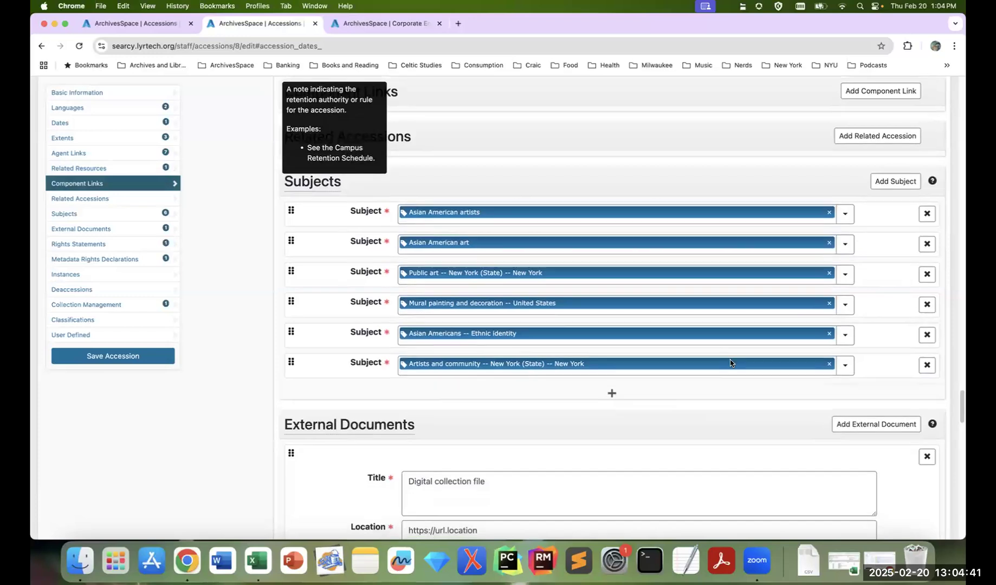
pyautogui.scroll(-8, 729, 359)
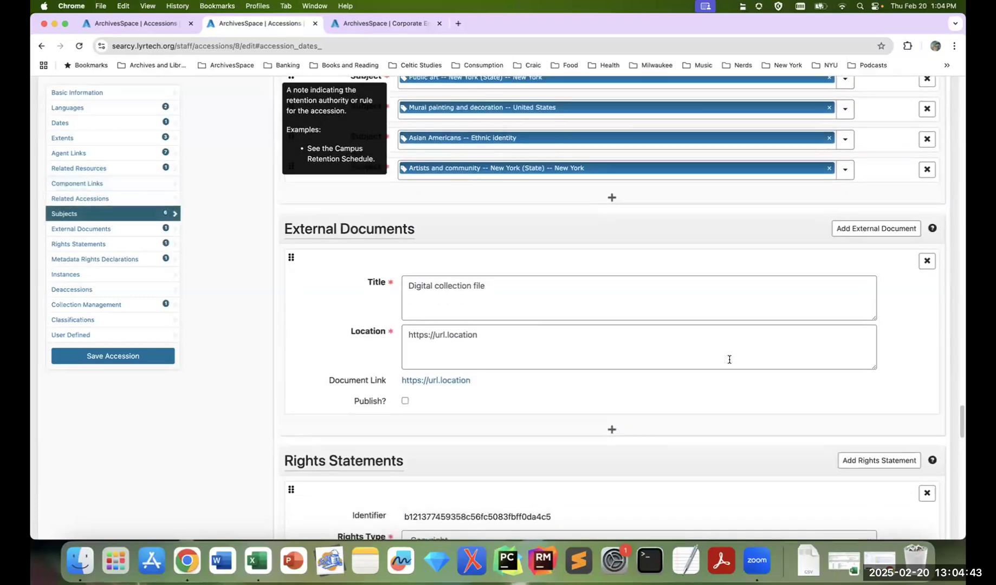
pyautogui.scroll(-1, 729, 359)
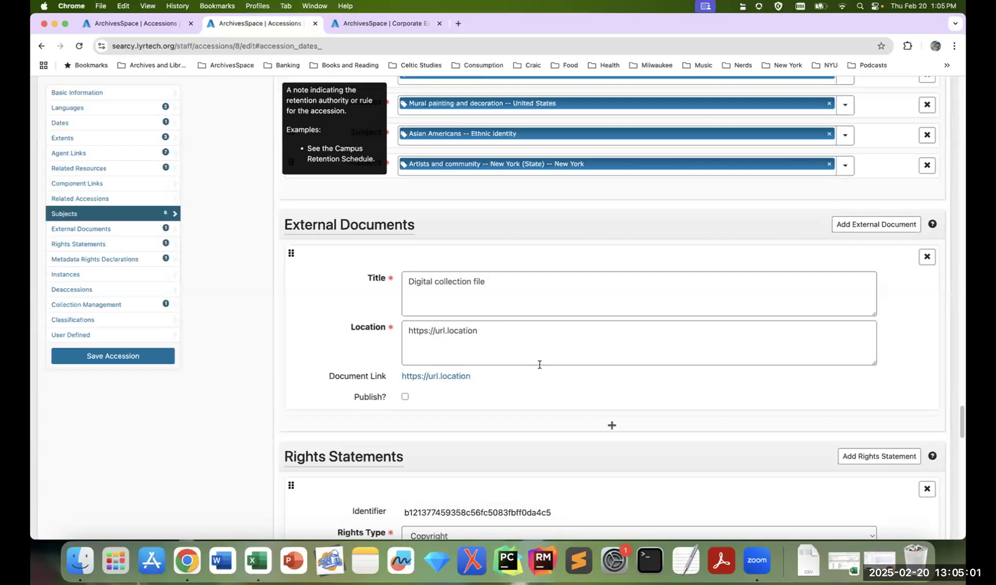
pyautogui.scroll(-1, 539, 365)
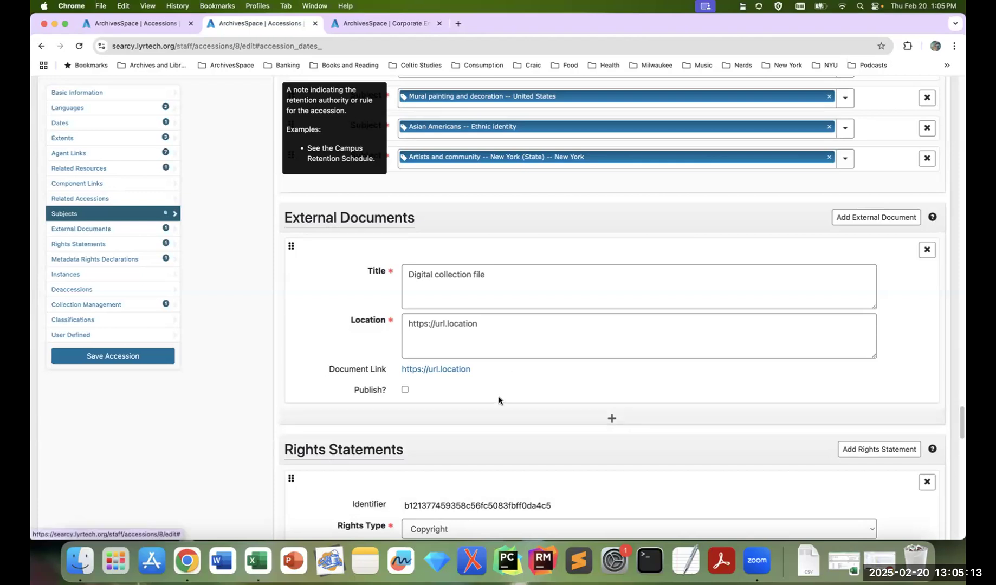
pyautogui.scroll(-1, 498, 399)
pyautogui.scroll(-5, 499, 399)
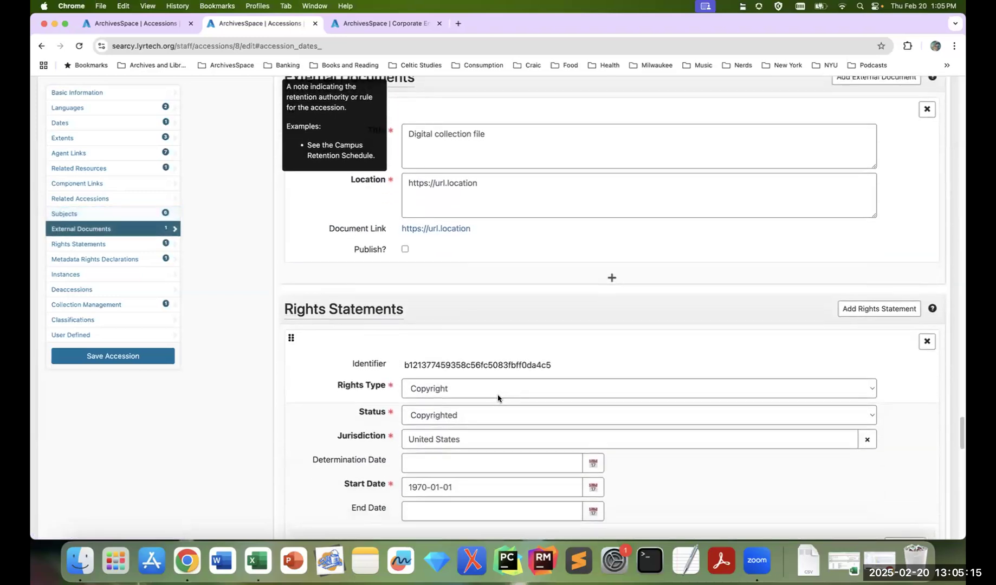
pyautogui.scroll(-1, 560, 409)
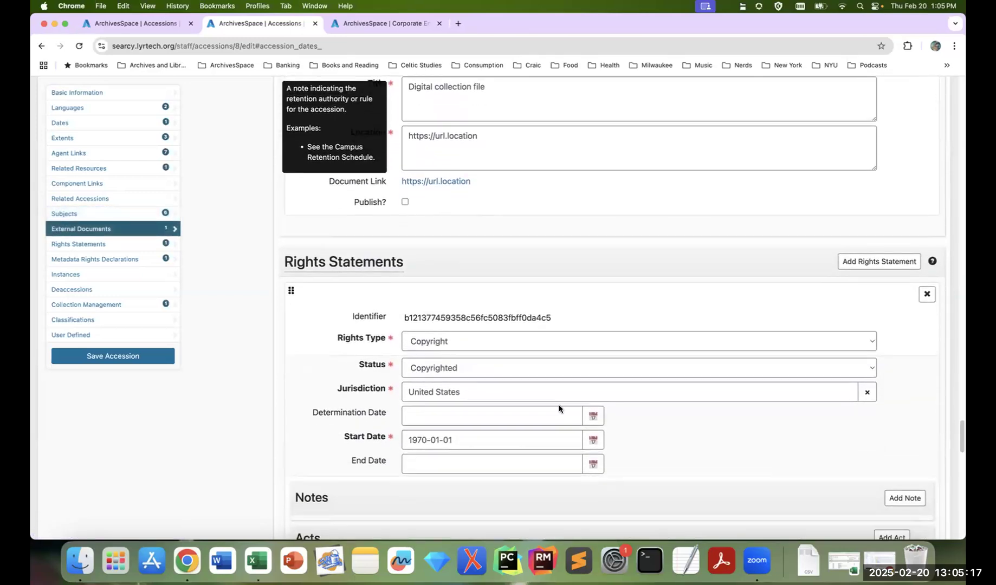
pyautogui.scroll(-2, 866, 442)
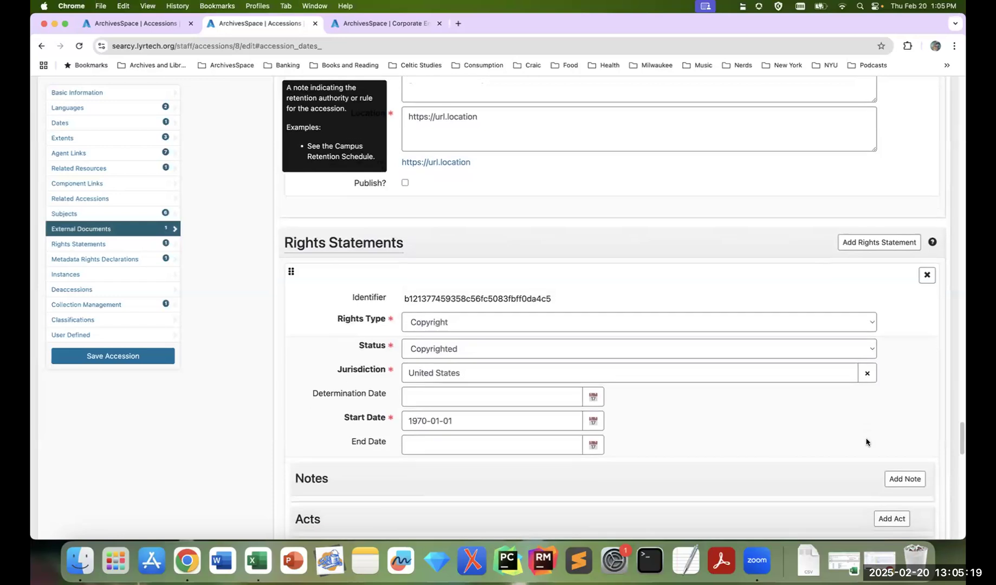
pyautogui.scroll(-1, 865, 442)
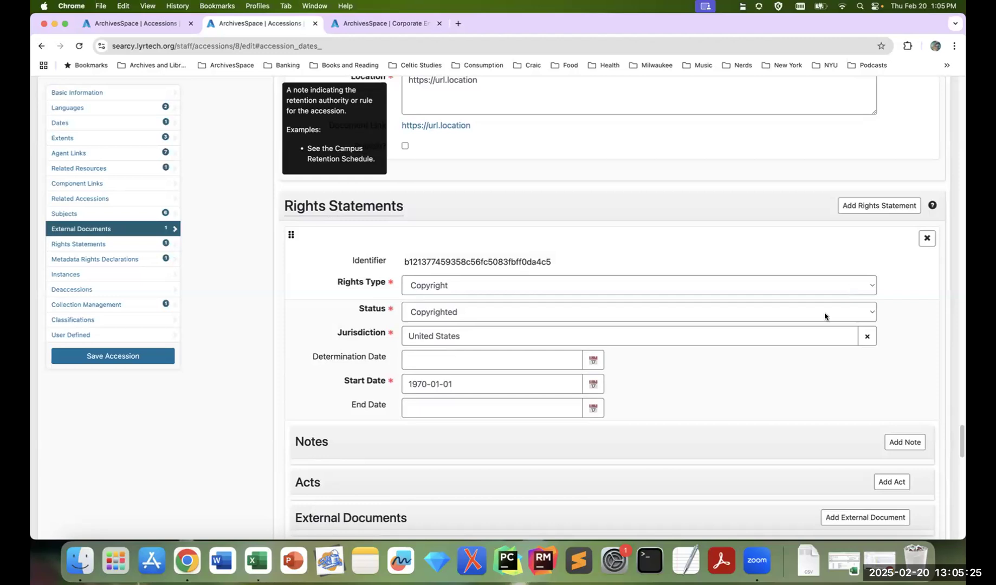
pyautogui.scroll(-5, 826, 345)
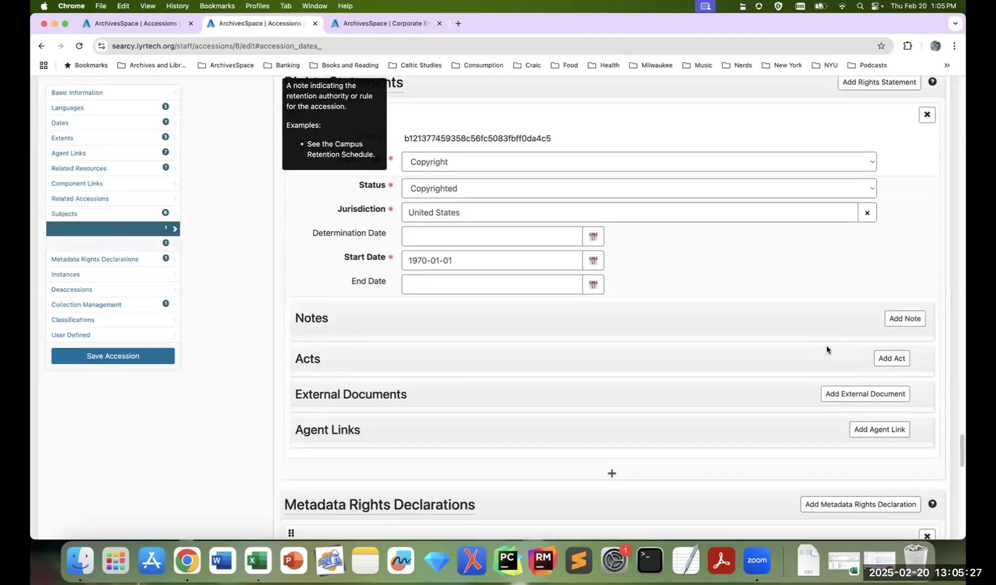
pyautogui.scroll(-3, 826, 350)
pyautogui.scroll(-3, 827, 349)
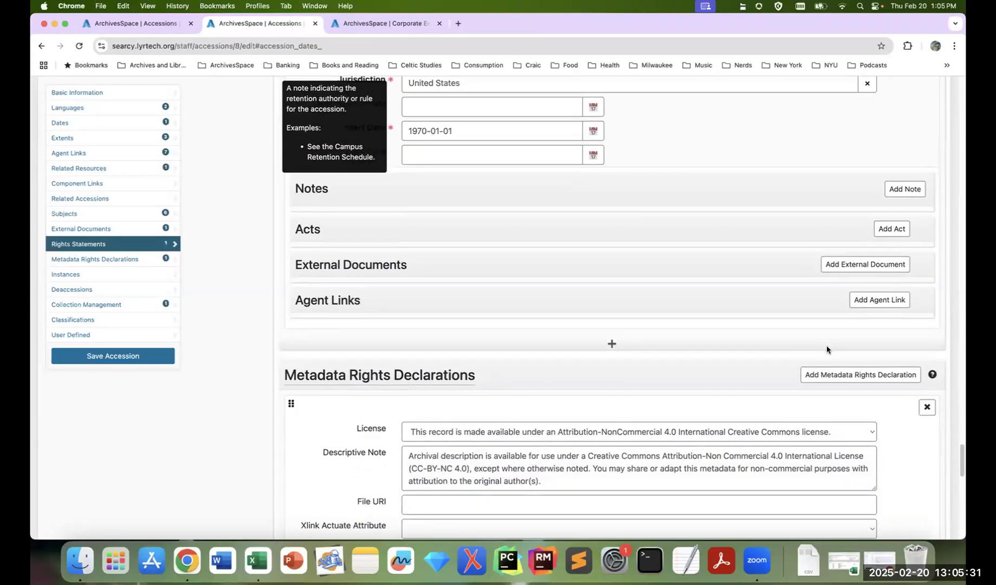
pyautogui.scroll(-2, 829, 348)
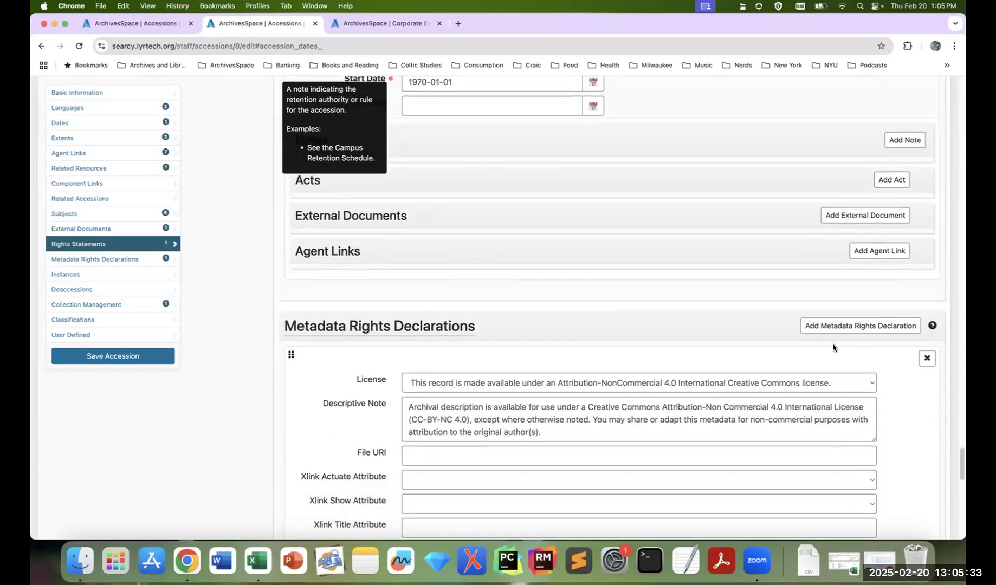
pyautogui.scroll(-5, 833, 347)
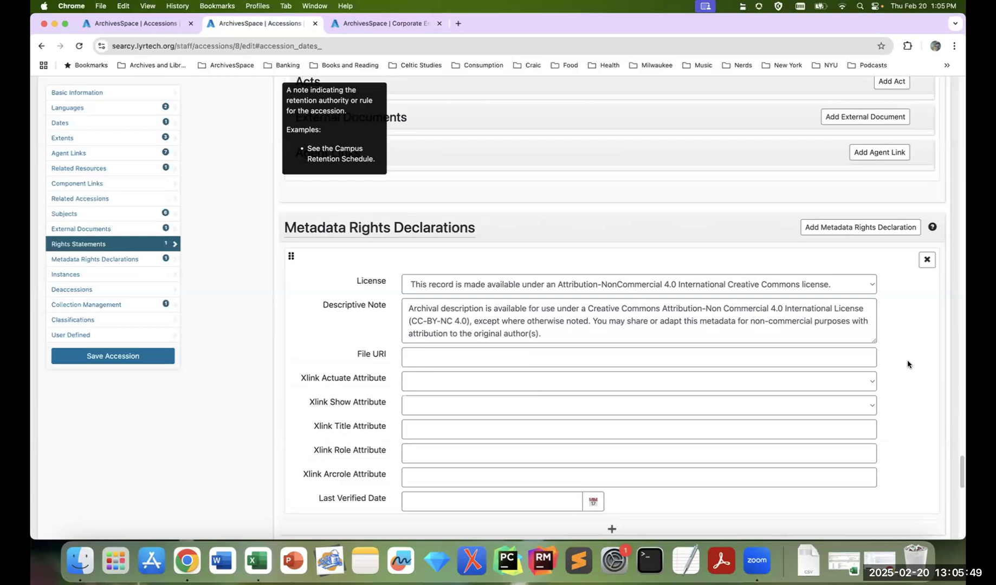
pyautogui.scroll(-5, 906, 360)
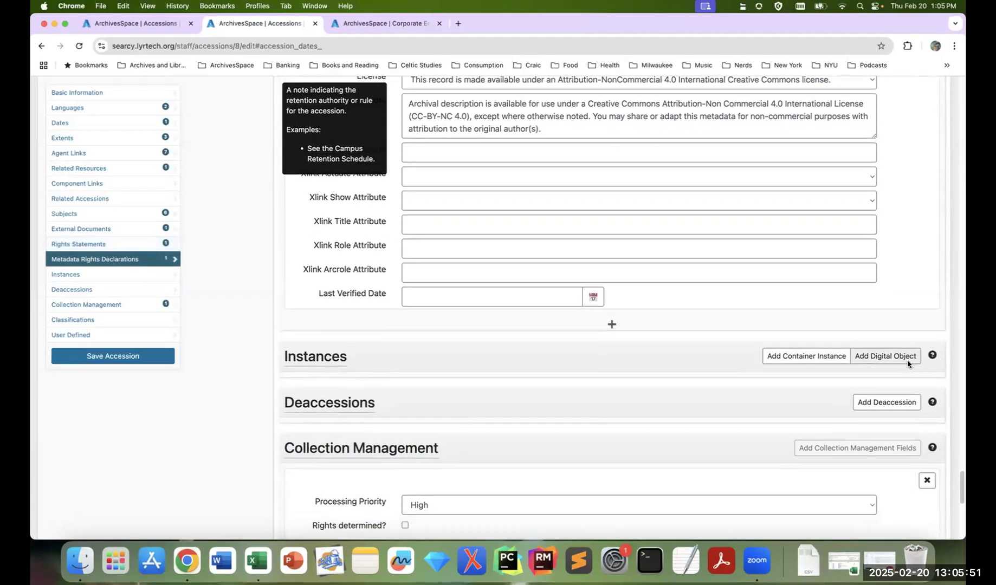
pyautogui.scroll(-2, 907, 359)
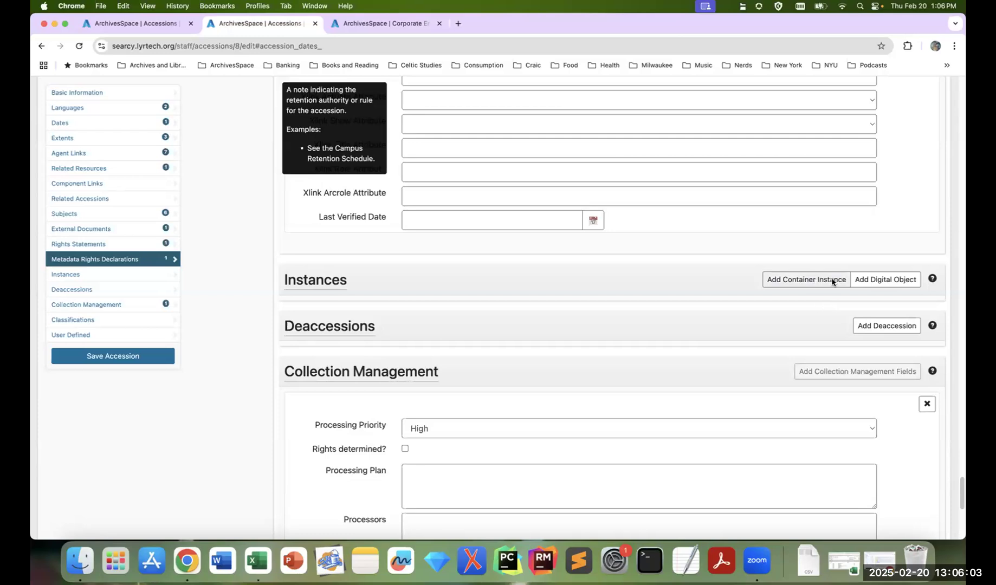
pyautogui.scroll(-2, 825, 320)
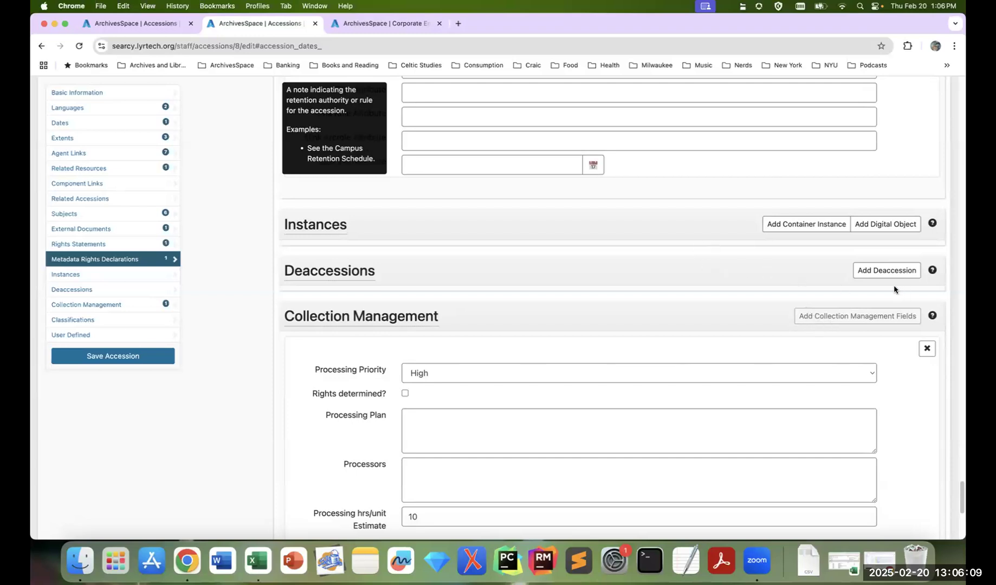
# Step: Add a Whole-portion deaccession described as 'Original artwork returned to donor'
pyautogui.click(875, 270)
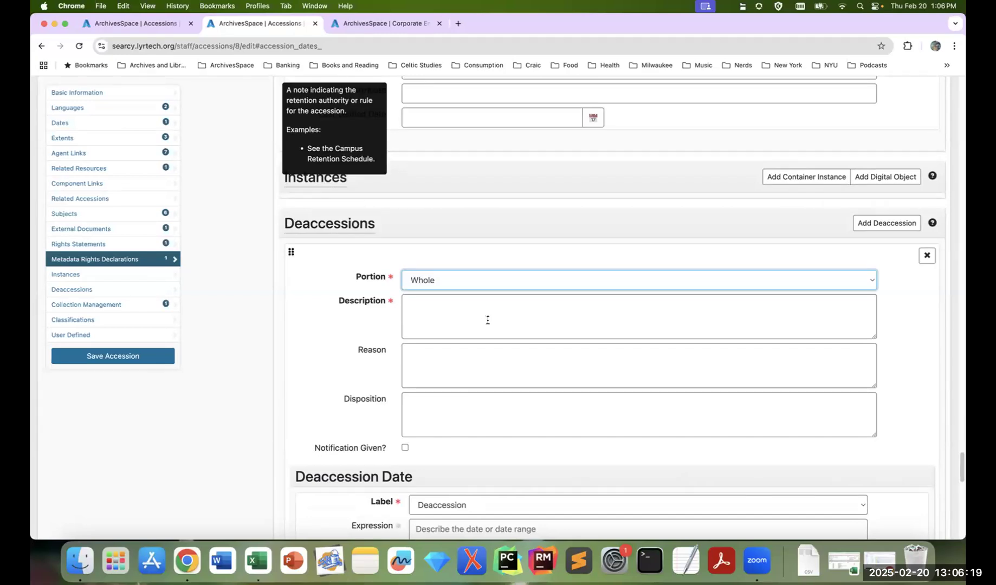
pyautogui.click(487, 319)
pyautogui.write('A')
pyautogui.press('BackSpace')
pyautogui.write('Ori')
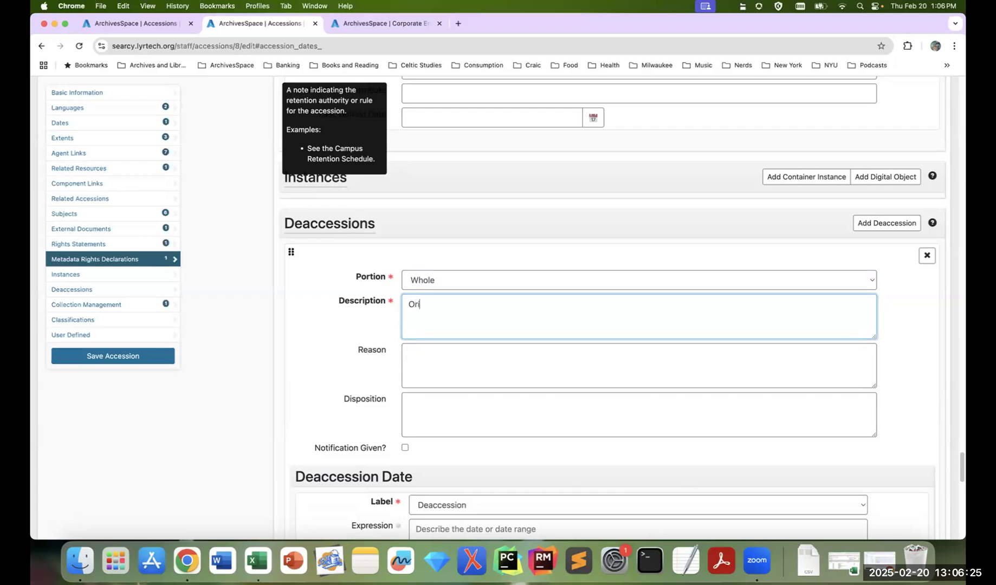
pyautogui.write('ginal artwork returned to donor')
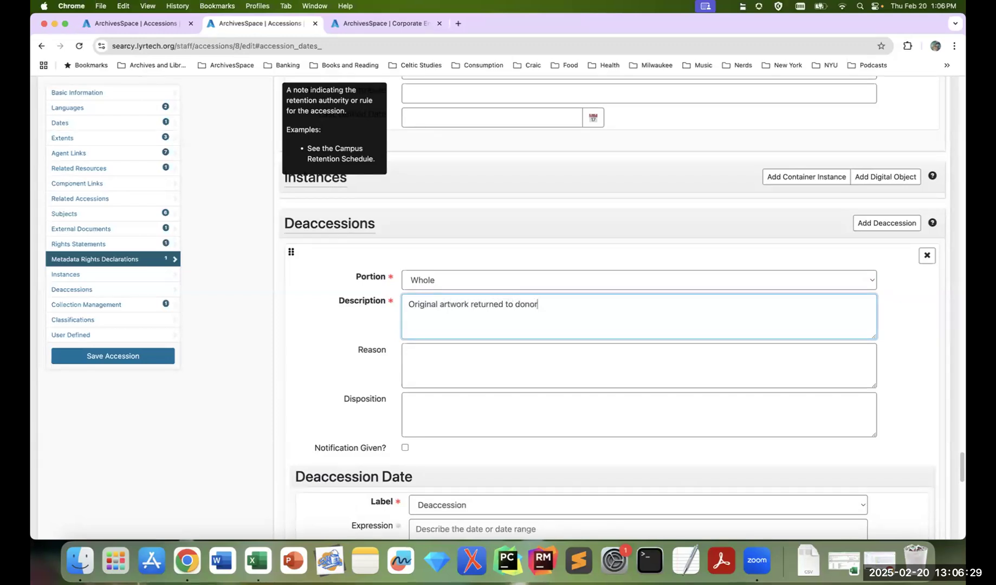
pyautogui.scroll(-2, 446, 333)
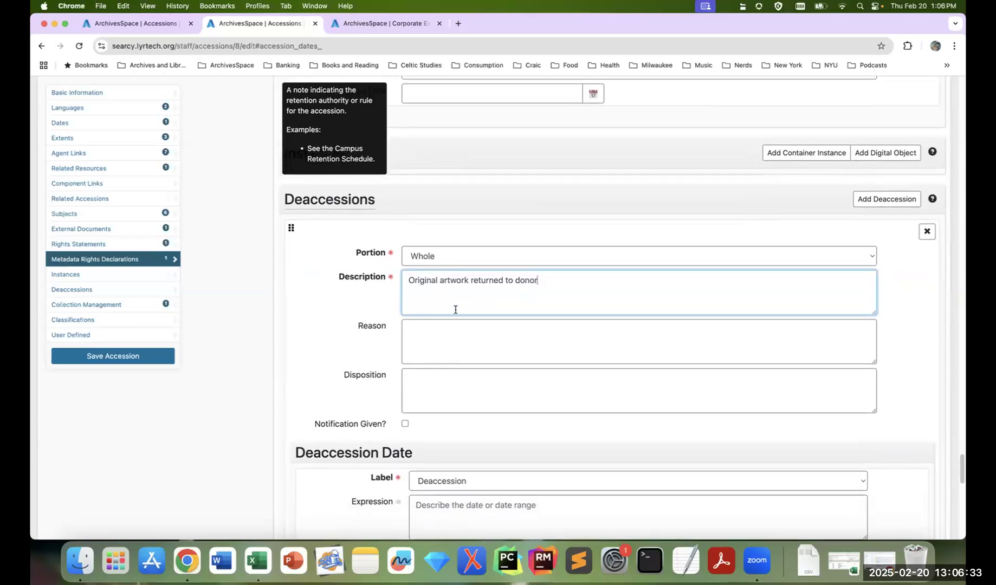
pyautogui.scroll(-2, 456, 327)
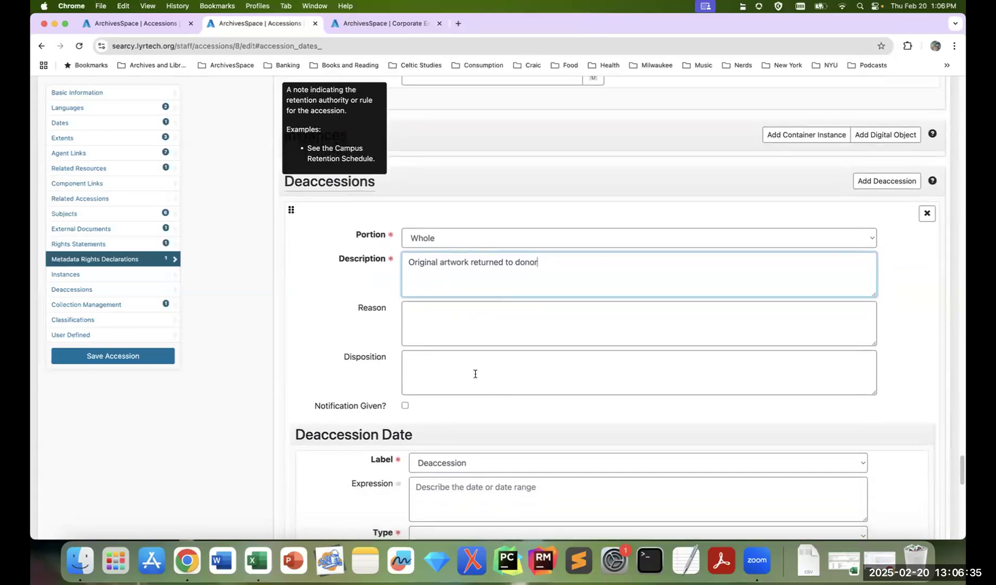
pyautogui.scroll(-2, 515, 383)
pyautogui.scroll(-10, 516, 384)
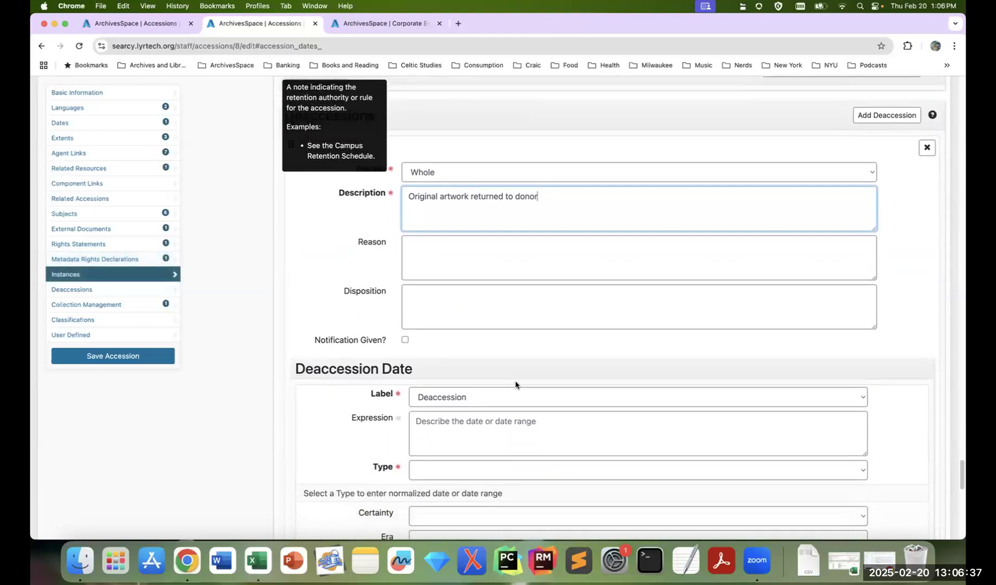
pyautogui.scroll(-1, 515, 385)
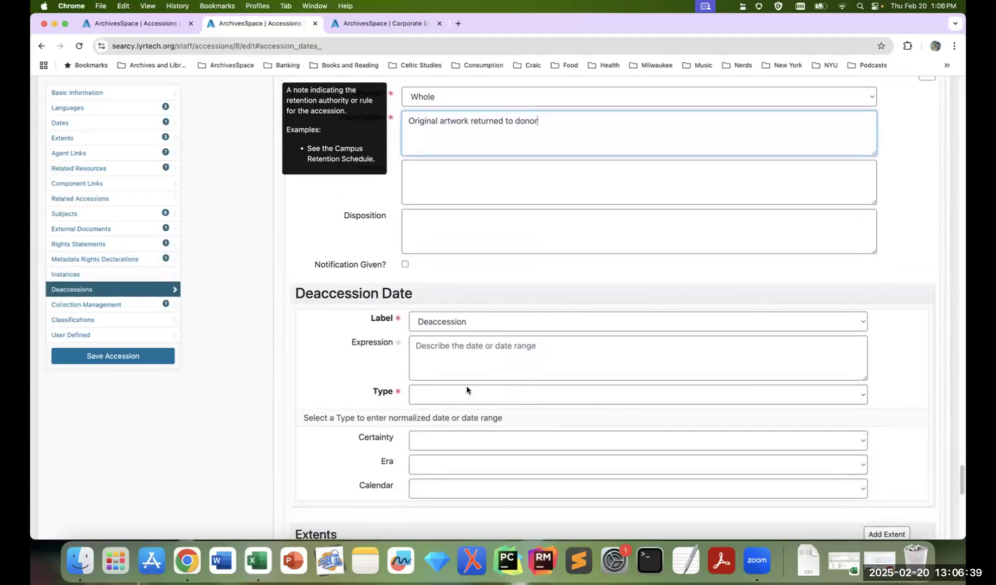
pyautogui.click(437, 396)
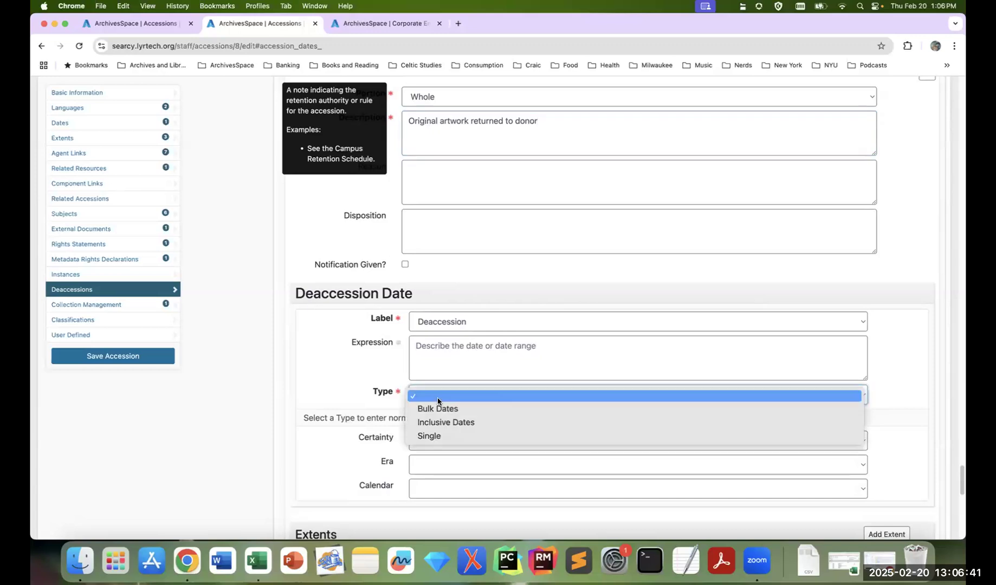
pyautogui.click(444, 434)
pyautogui.click(446, 425)
pyautogui.write('2024')
pyautogui.write('4')
pyautogui.write('20')
pyautogui.scroll(-3, 495, 390)
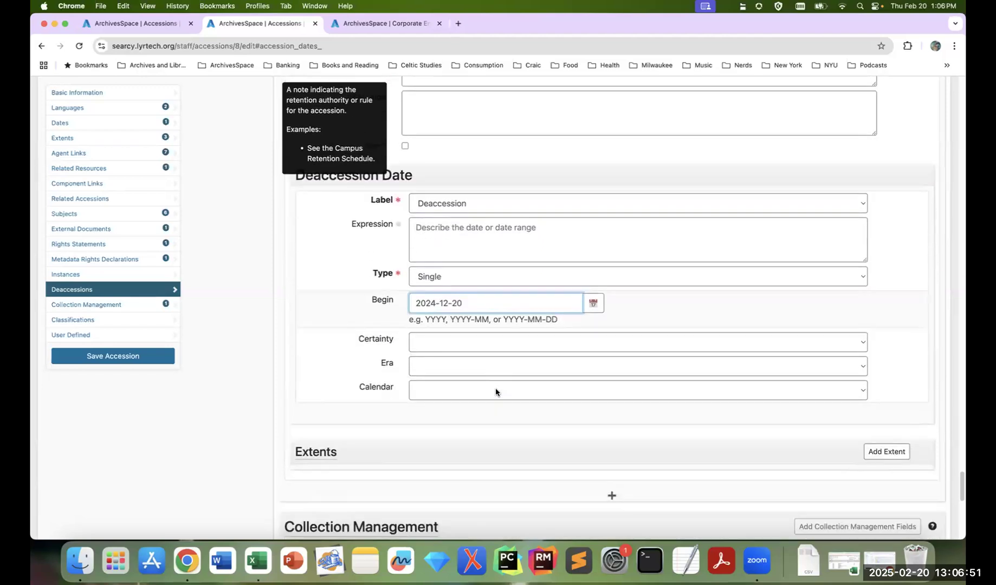
pyautogui.scroll(1, 496, 390)
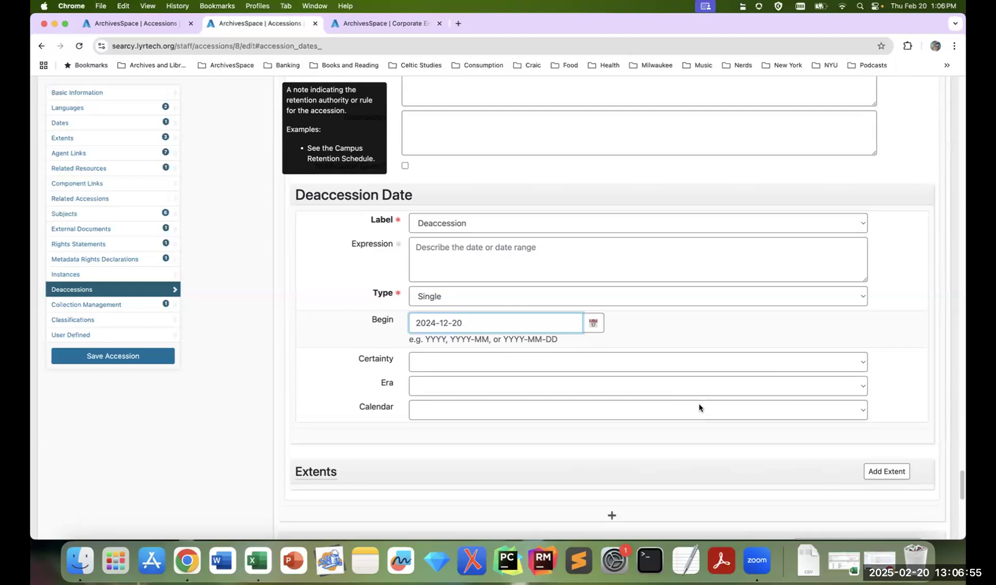
pyautogui.scroll(3, 699, 407)
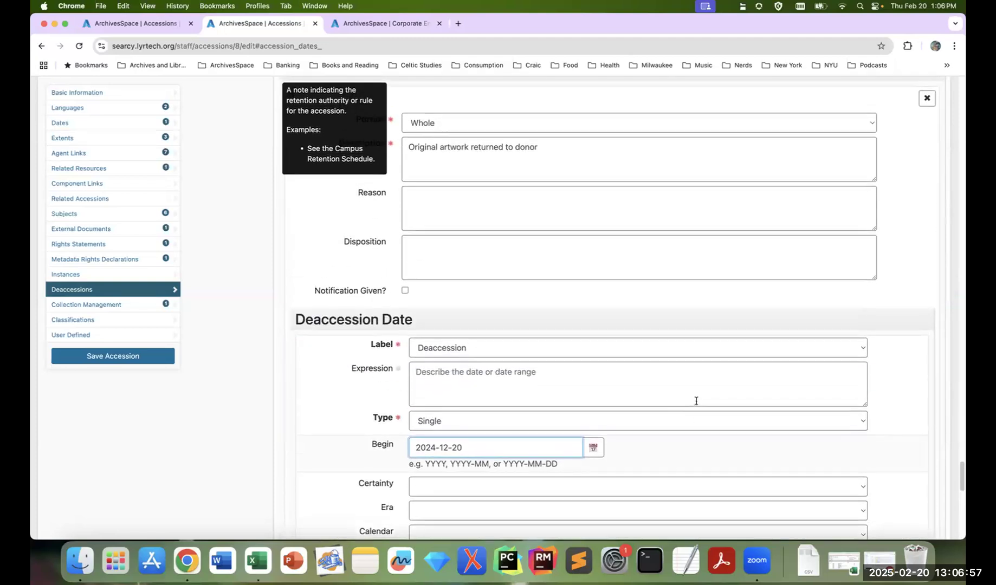
pyautogui.scroll(-2, 657, 409)
pyautogui.scroll(-5, 657, 410)
pyautogui.scroll(-2, 654, 409)
pyautogui.scroll(-3, 569, 361)
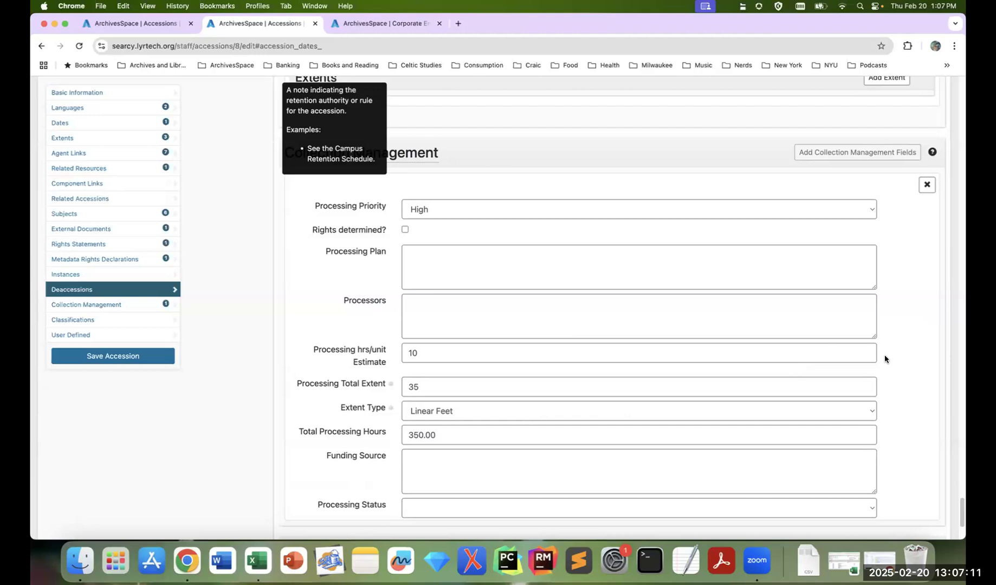
pyautogui.scroll(-1, 883, 357)
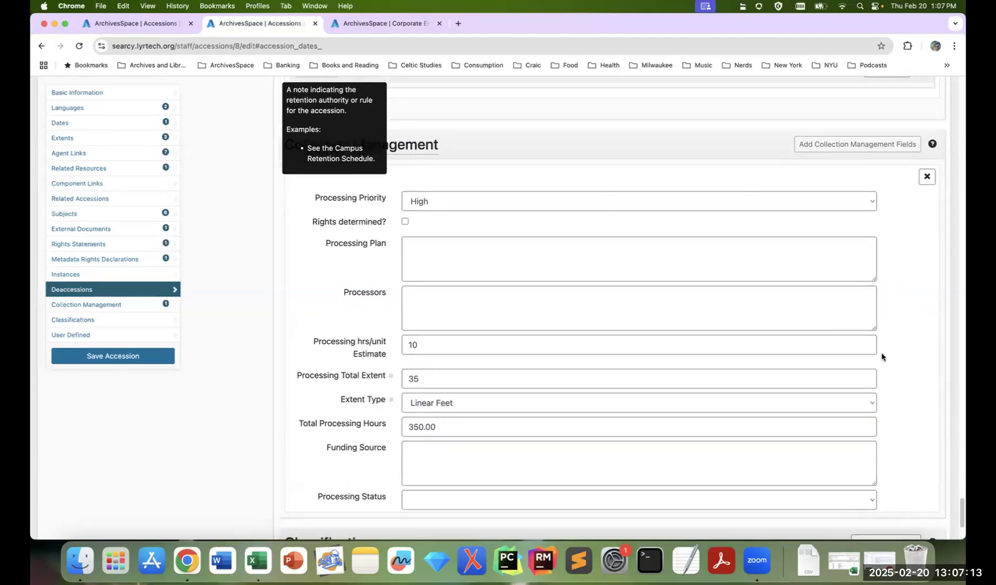
pyautogui.scroll(-5, 881, 357)
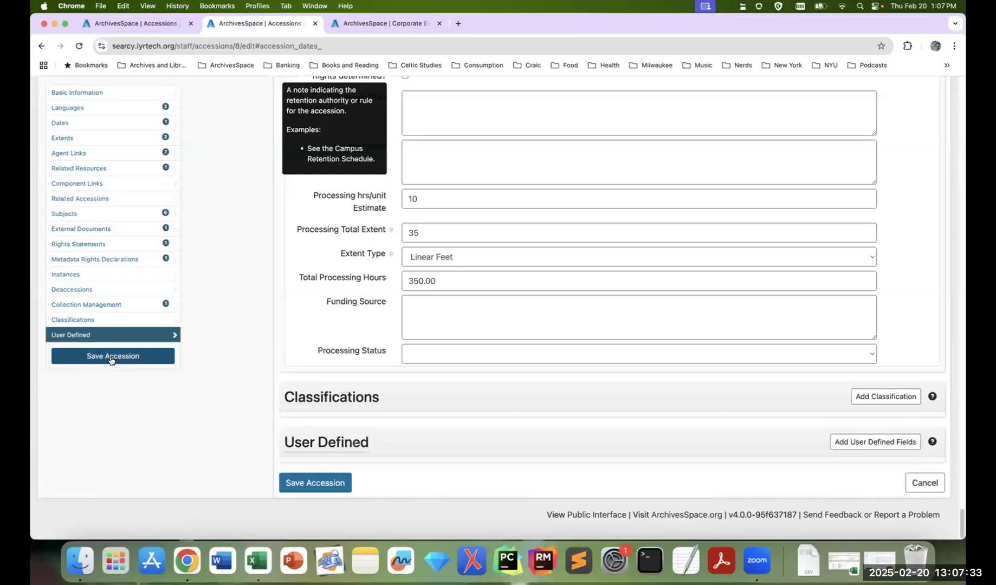
# Step: Save the Tomie Arai and Legan Wong Papers accession edits, then view the Spawn options
pyautogui.click(141, 361)
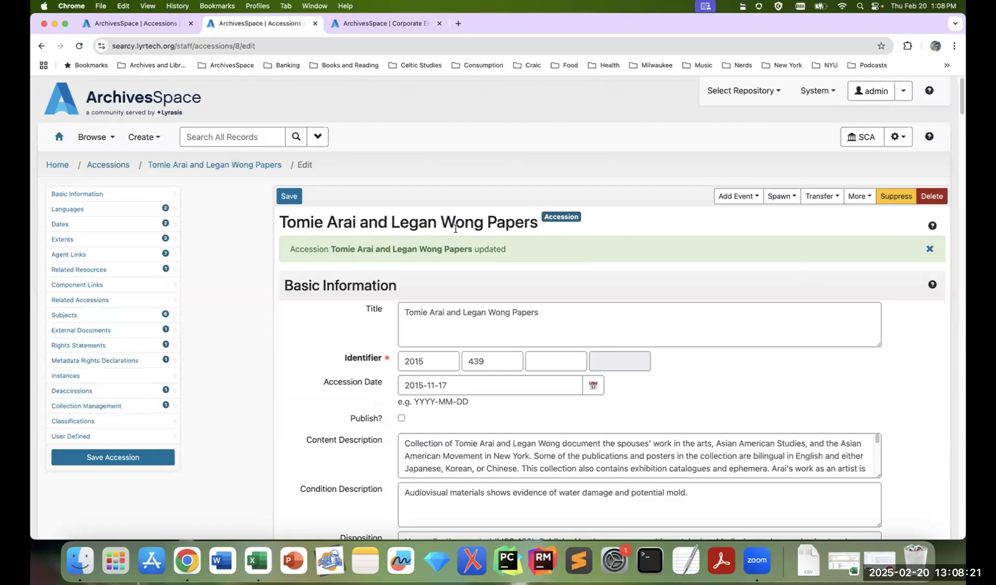
pyautogui.click(791, 199)
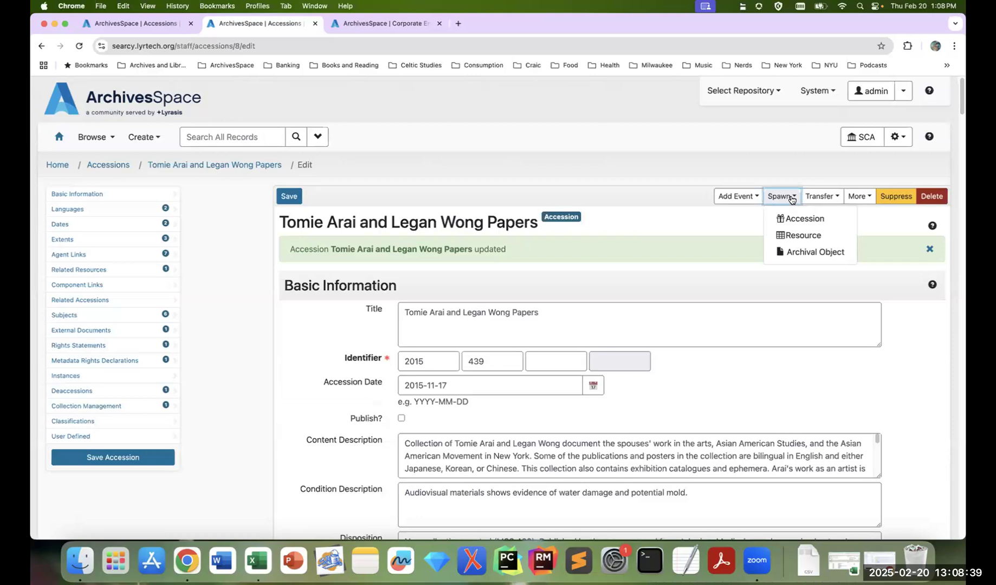
# Step: Spawn a new Accession from the Tomie Arai and Legan Wong Papers record
pyautogui.click(655, 276)
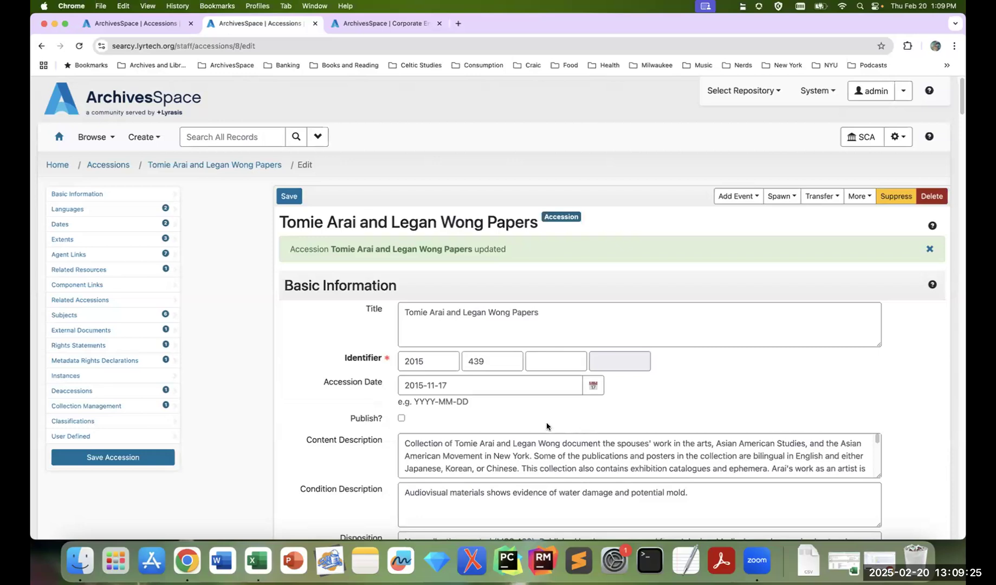
pyautogui.click(792, 202)
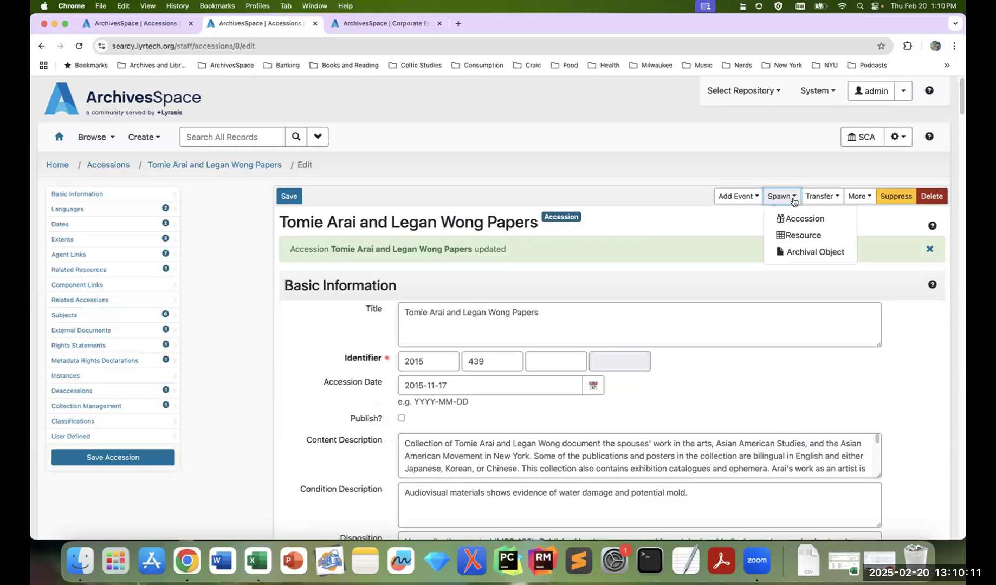
pyautogui.click(831, 219)
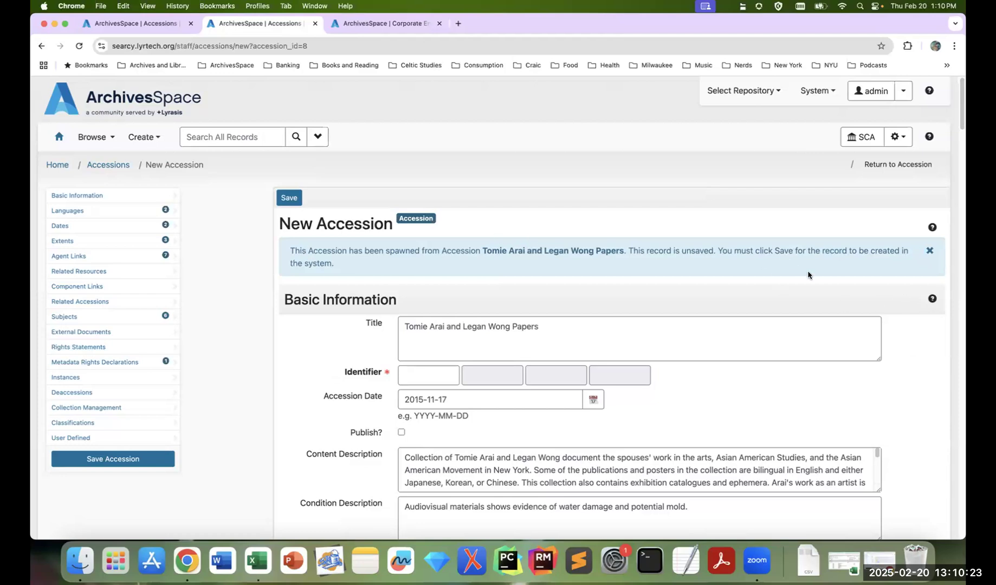
# Step: Enter 2025 and 333 as the first two identifier parts of the new accession
pyautogui.scroll(-3, 882, 340)
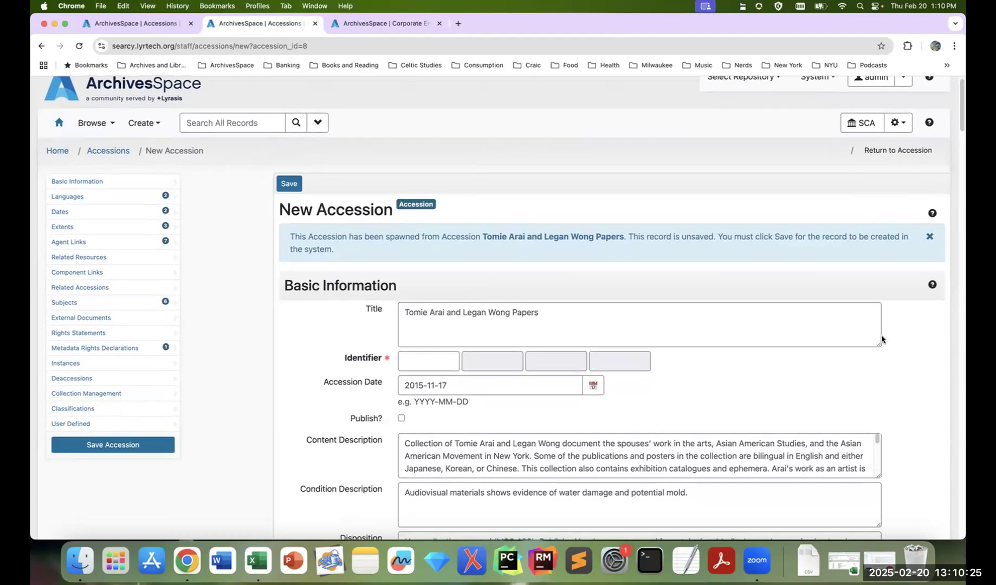
pyautogui.scroll(-1, 881, 335)
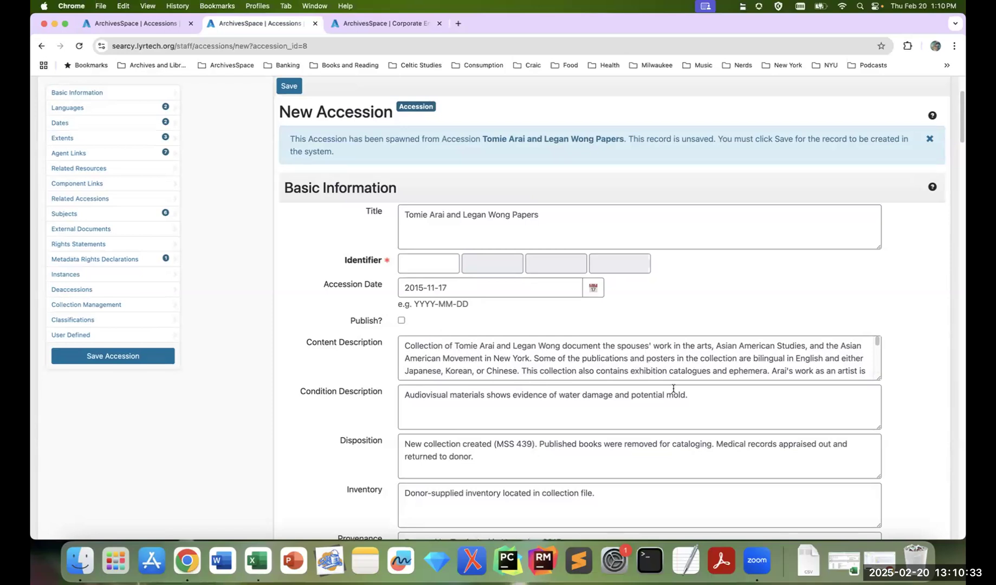
pyautogui.click(437, 260)
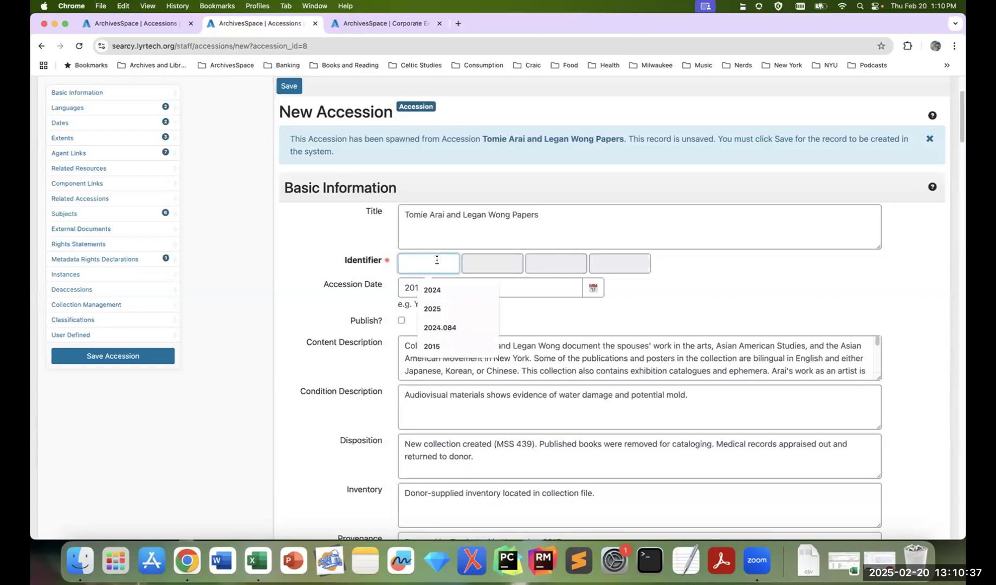
pyautogui.write('2025')
pyautogui.press('Tab')
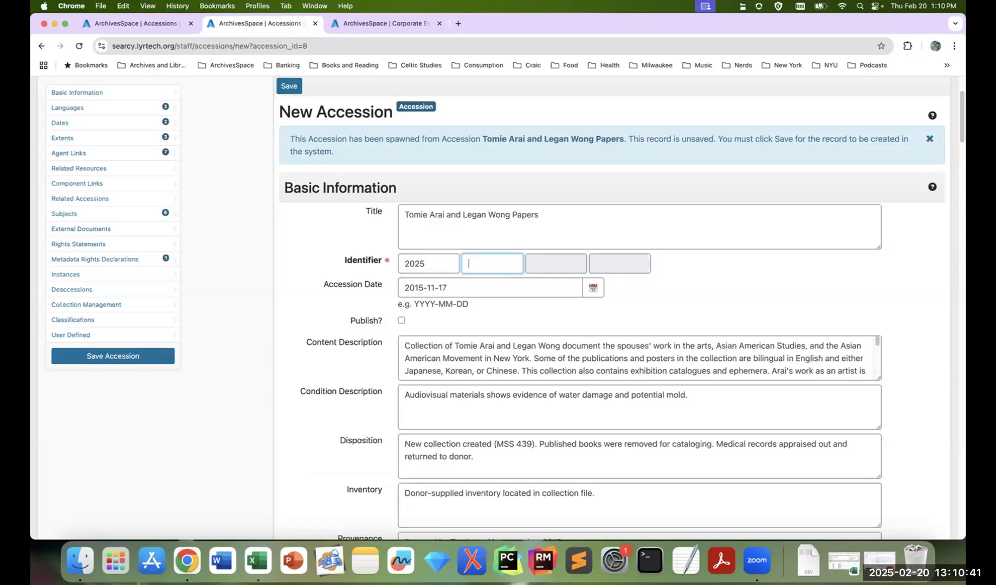
pyautogui.write('333')
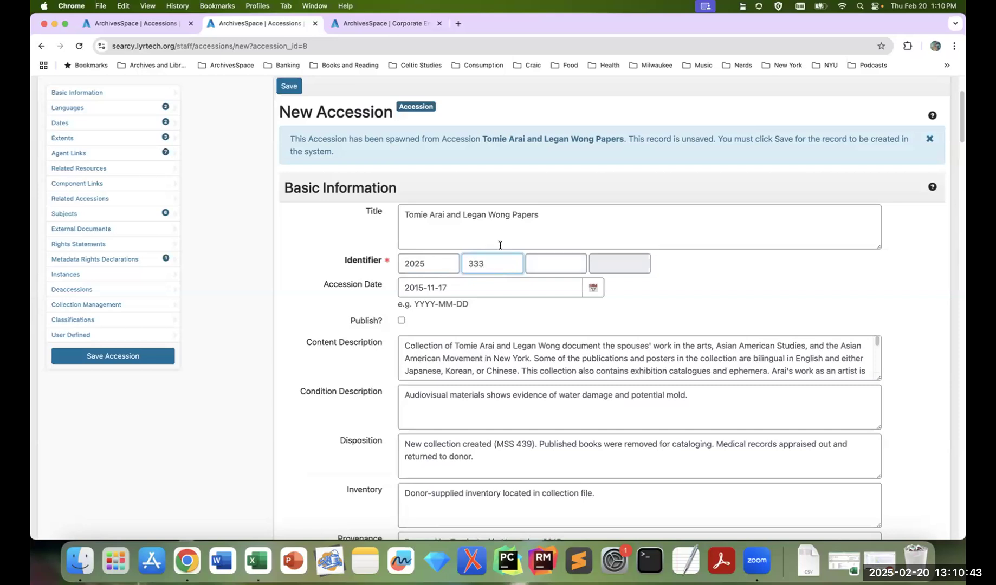
# Step: Set the accession date to 2025-01-04 and cut the content description after 'correspondence and project files.'
pyautogui.tripleClick(462, 288)
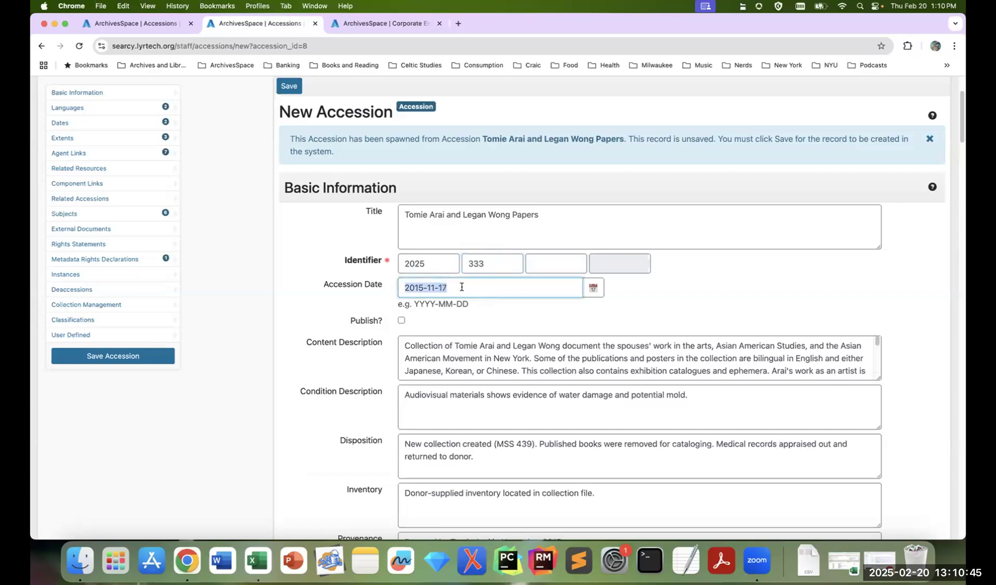
pyautogui.write('20')
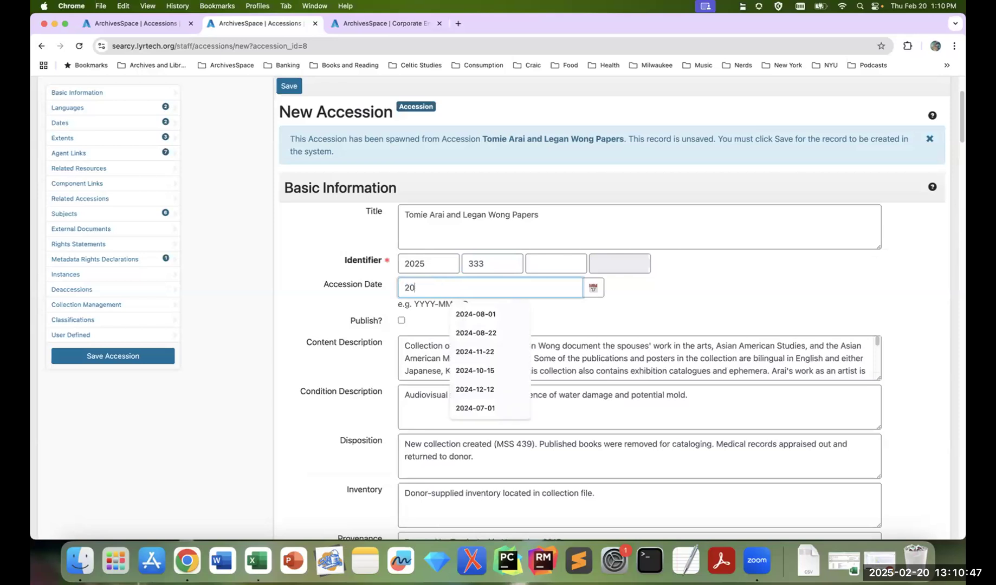
pyautogui.write('25-01-04')
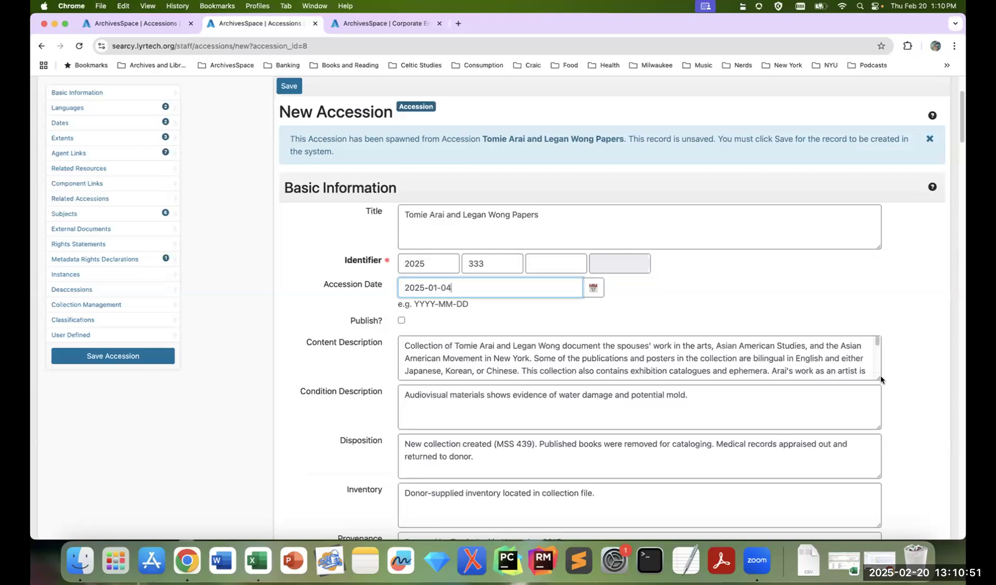
pyautogui.moveTo(878, 378); pyautogui.dragTo(871, 497)
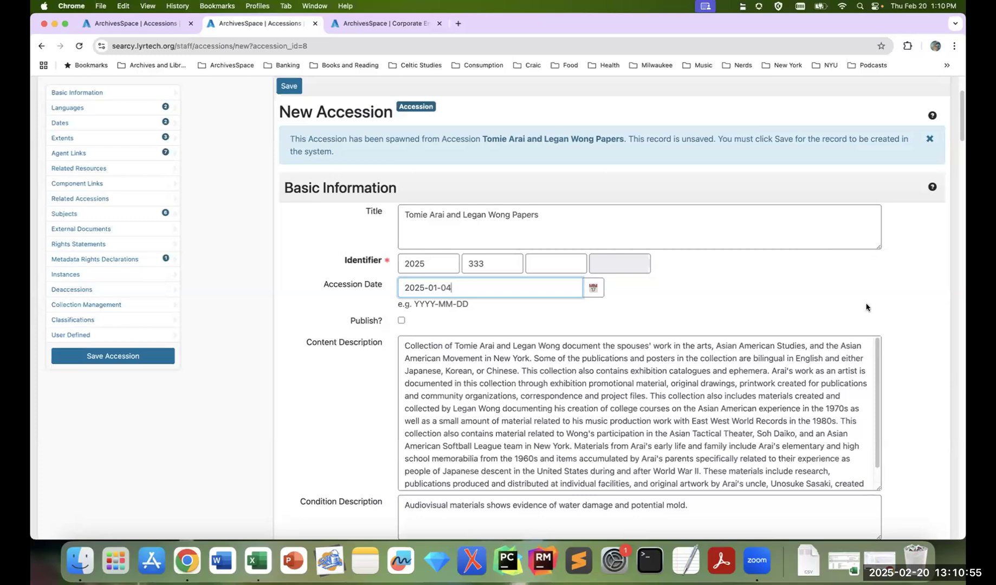
pyautogui.scroll(-1, 866, 307)
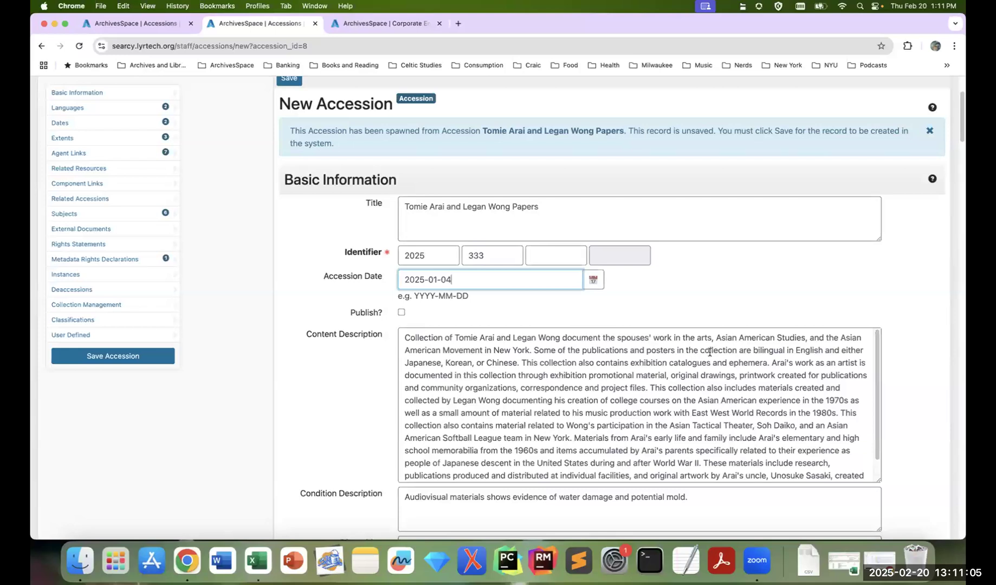
pyautogui.moveTo(522, 359); pyautogui.dragTo(732, 364)
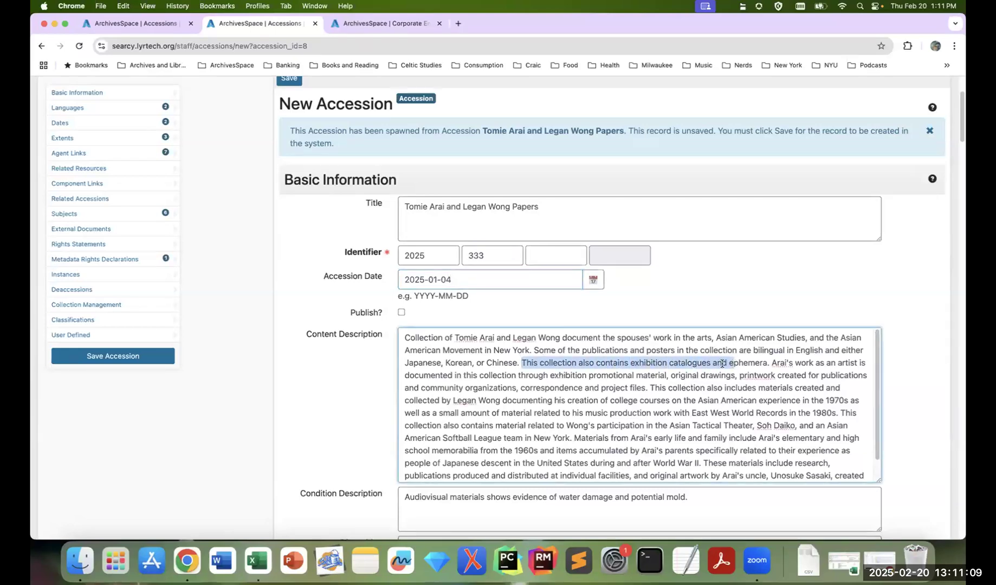
pyautogui.click(753, 365)
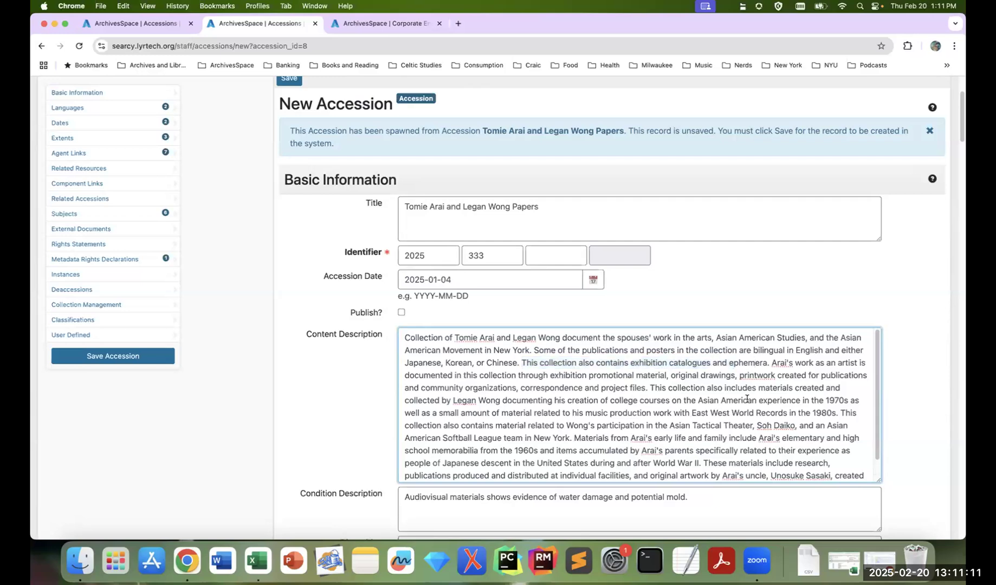
pyautogui.moveTo(649, 386); pyautogui.dragTo(773, 488)
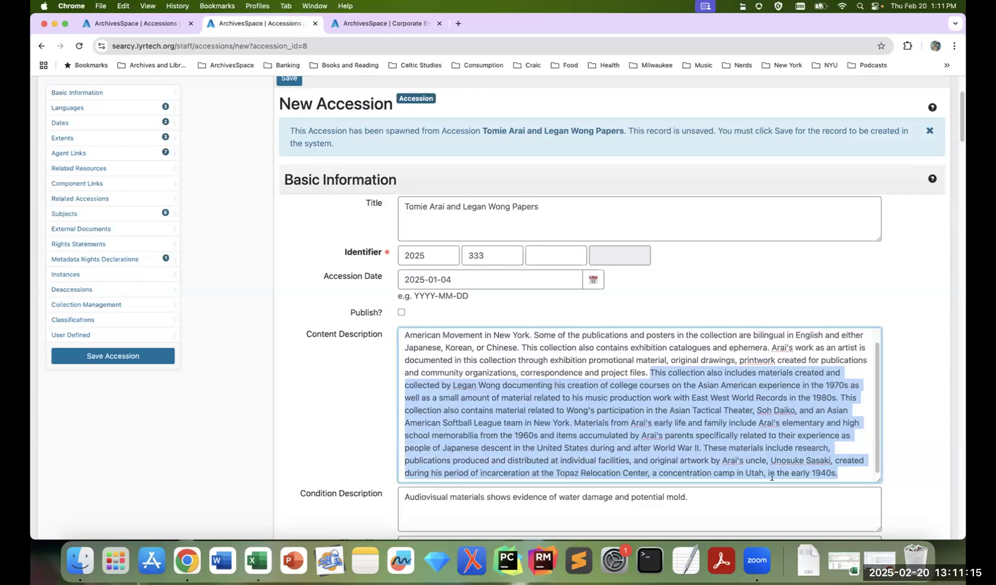
pyautogui.press('BackSpace')
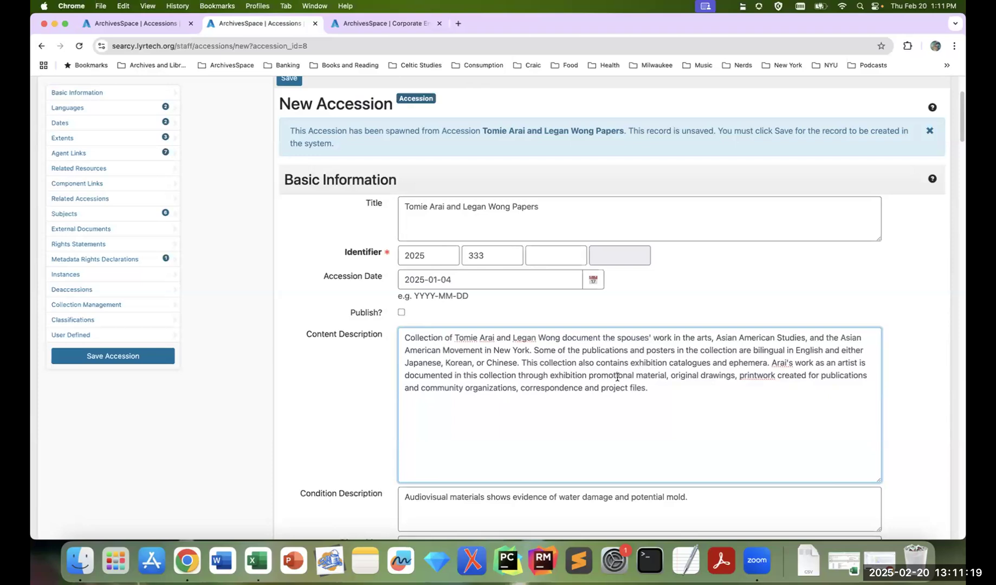
pyautogui.scroll(-1, 816, 380)
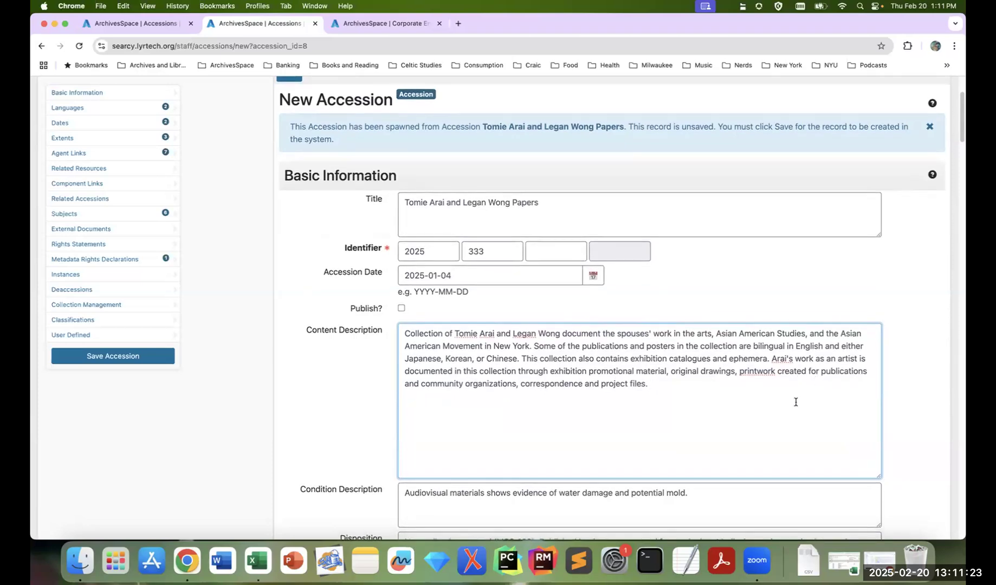
pyautogui.scroll(-2, 809, 396)
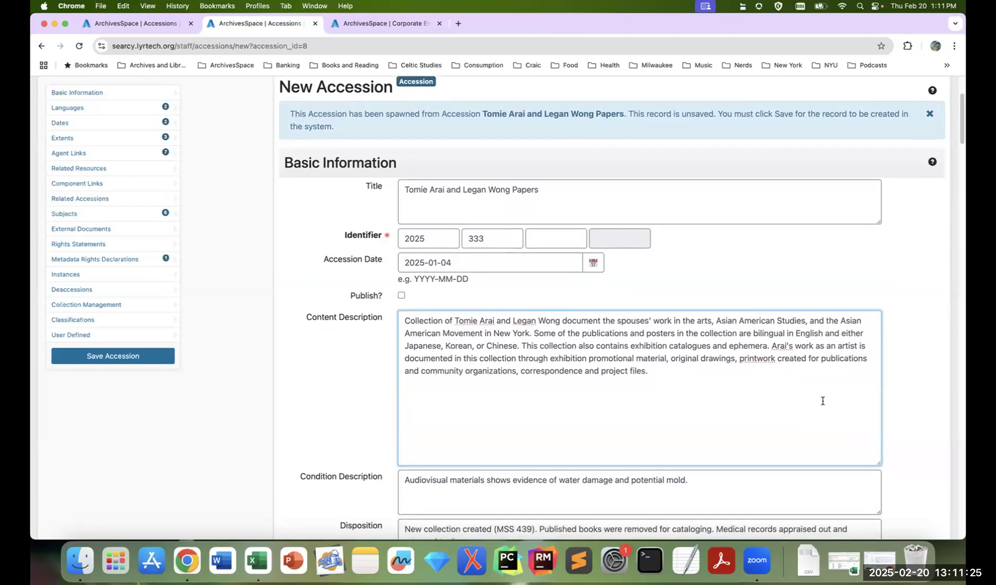
pyautogui.scroll(-5, 832, 405)
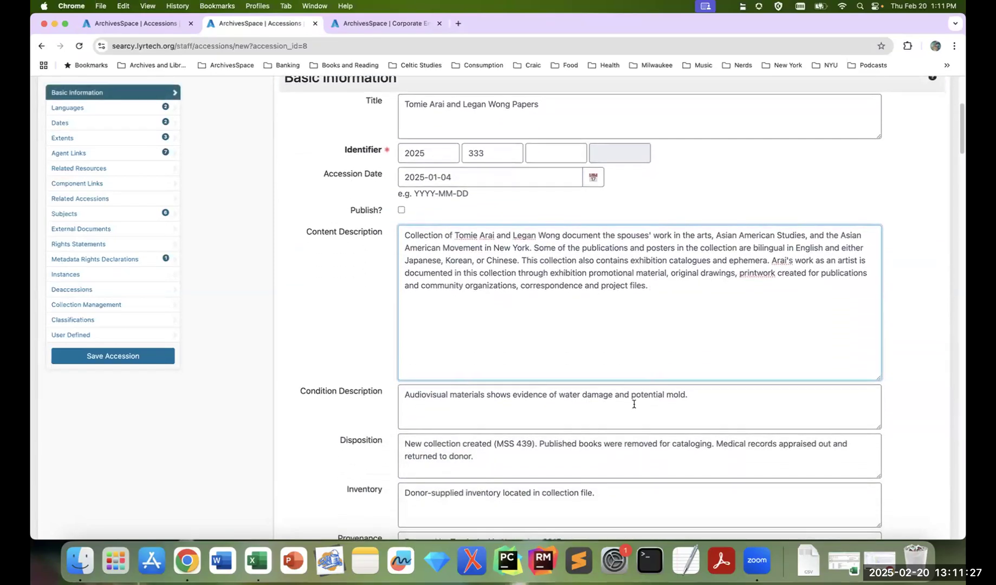
# Step: Empty the condition description and reduce the disposition to 'Accretion to MSS 439 as Boxes 20-23.'
pyautogui.tripleClick(616, 396)
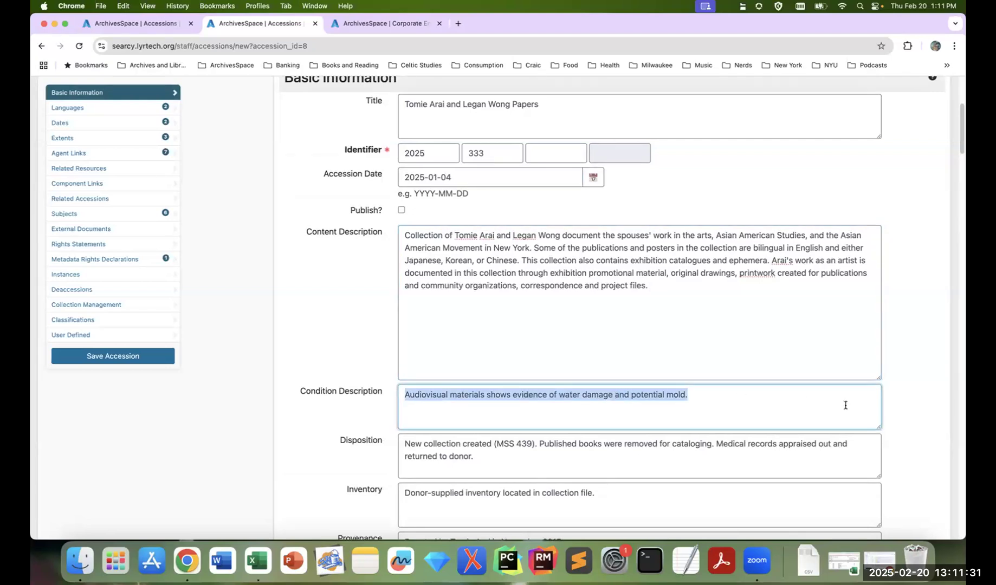
pyautogui.press('BackSpace')
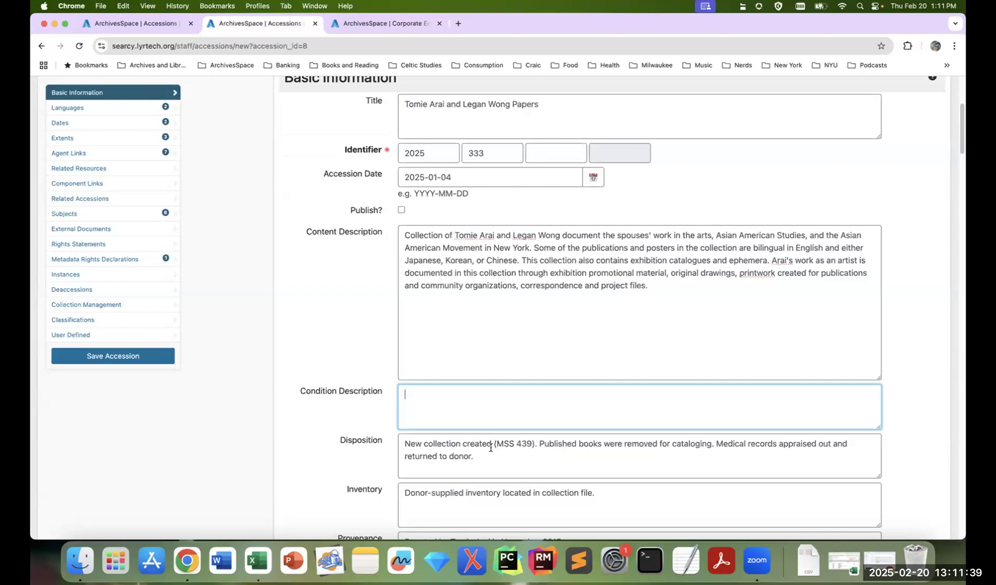
pyautogui.moveTo(491, 443); pyautogui.dragTo(410, 439)
pyautogui.click(464, 455)
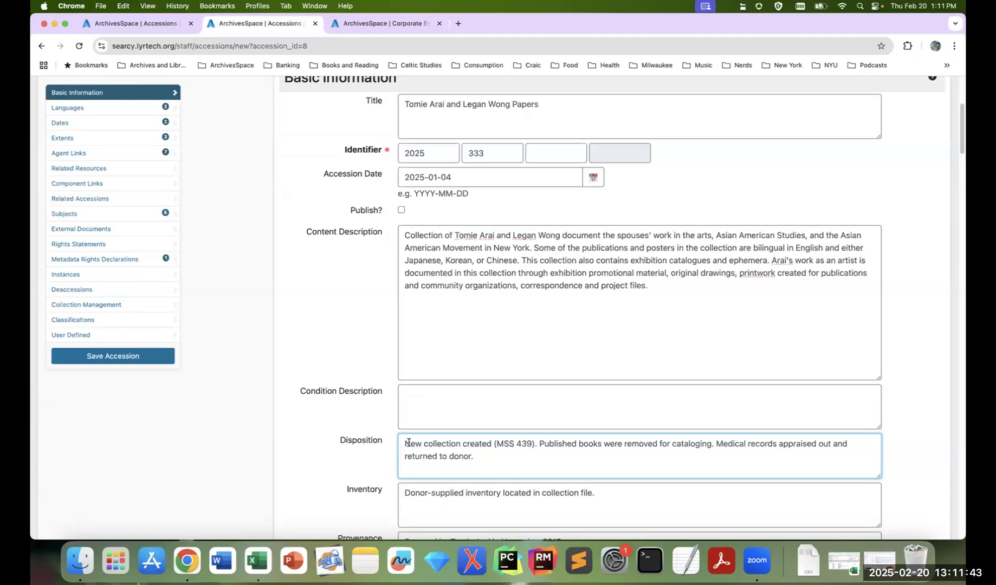
pyautogui.click(405, 442)
pyautogui.press('Return')
pyautogui.press('Return')
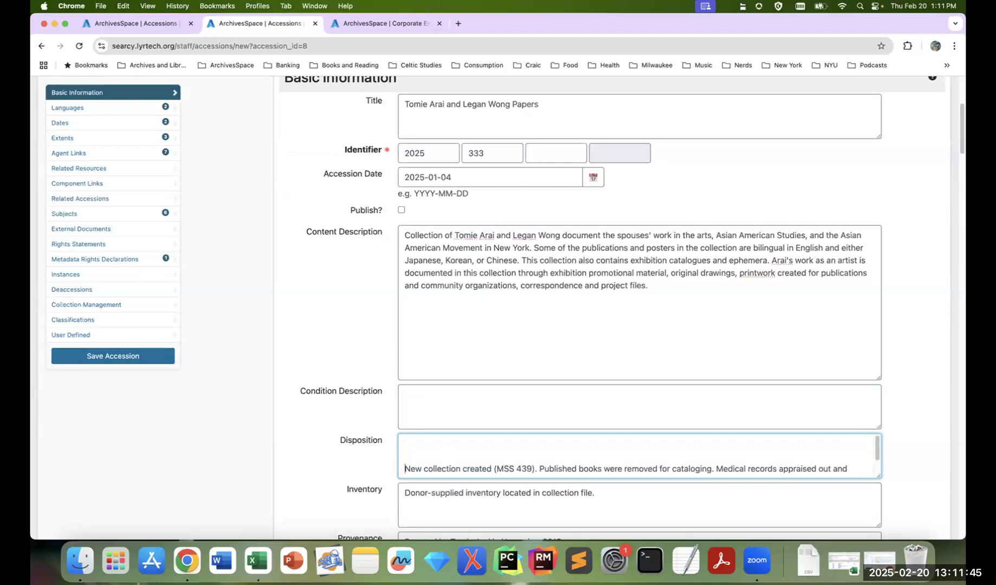
pyautogui.write('Accretion to MSS 439 as Boxes ')
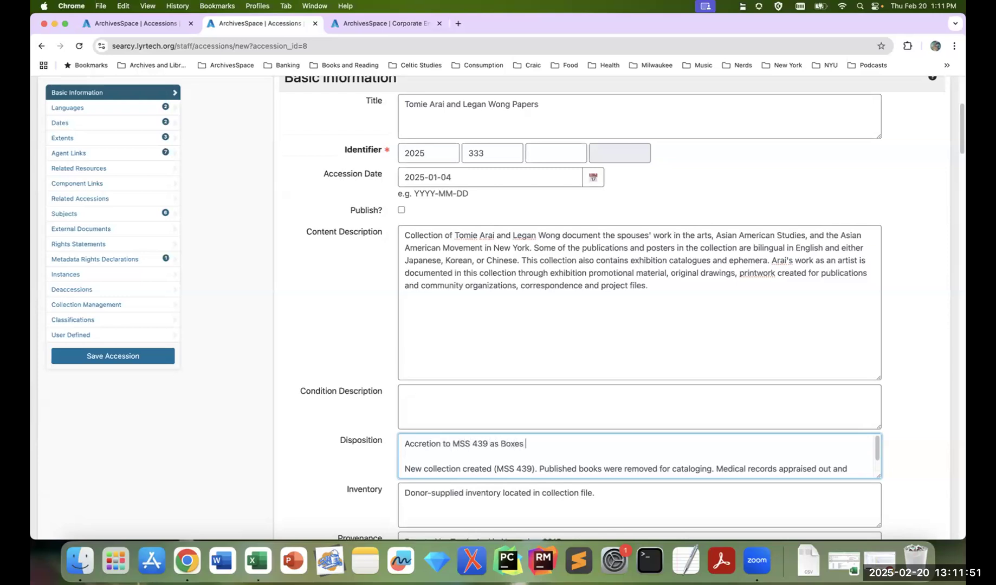
pyautogui.write('20-23.')
pyautogui.moveTo(454, 453); pyautogui.dragTo(485, 483)
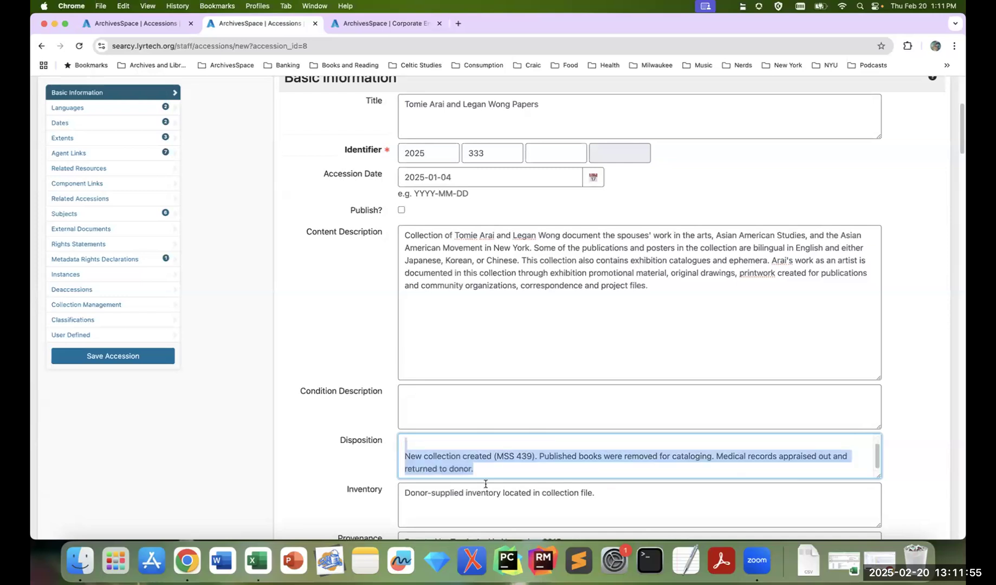
pyautogui.press('BackSpace')
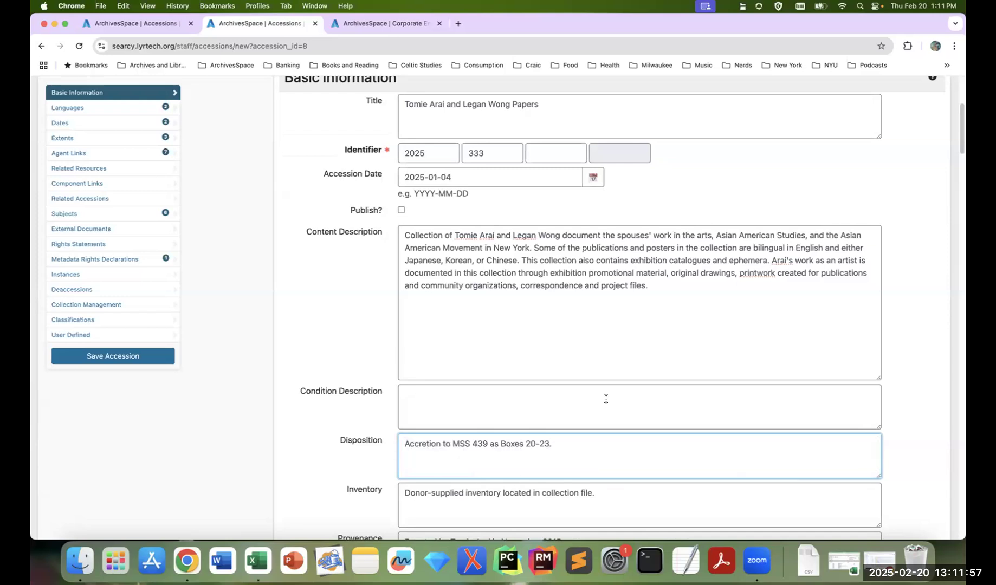
# Step: Change the provenance donation date from November 2015 to January 2025
pyautogui.scroll(-4, 606, 399)
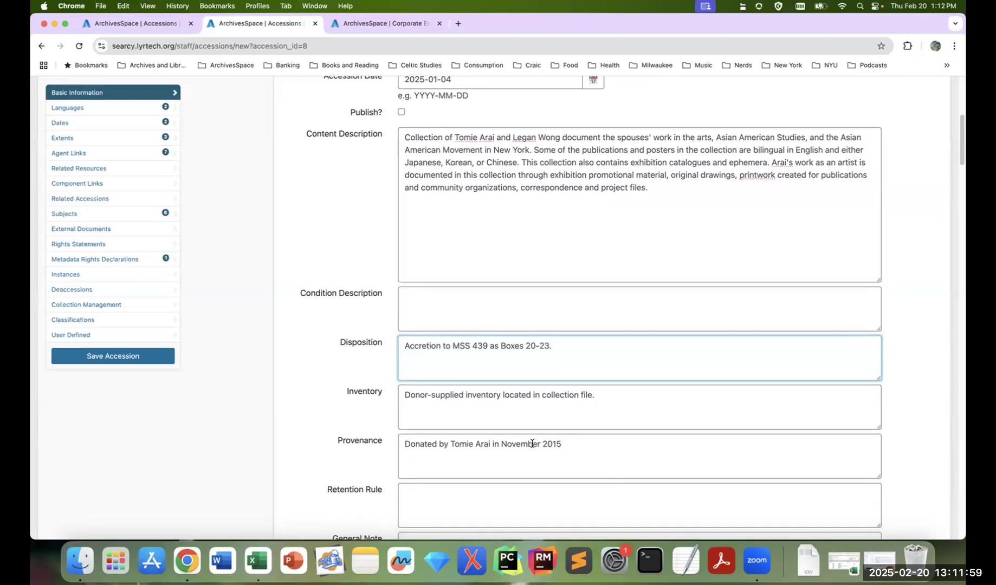
pyautogui.moveTo(562, 445); pyautogui.dragTo(501, 446)
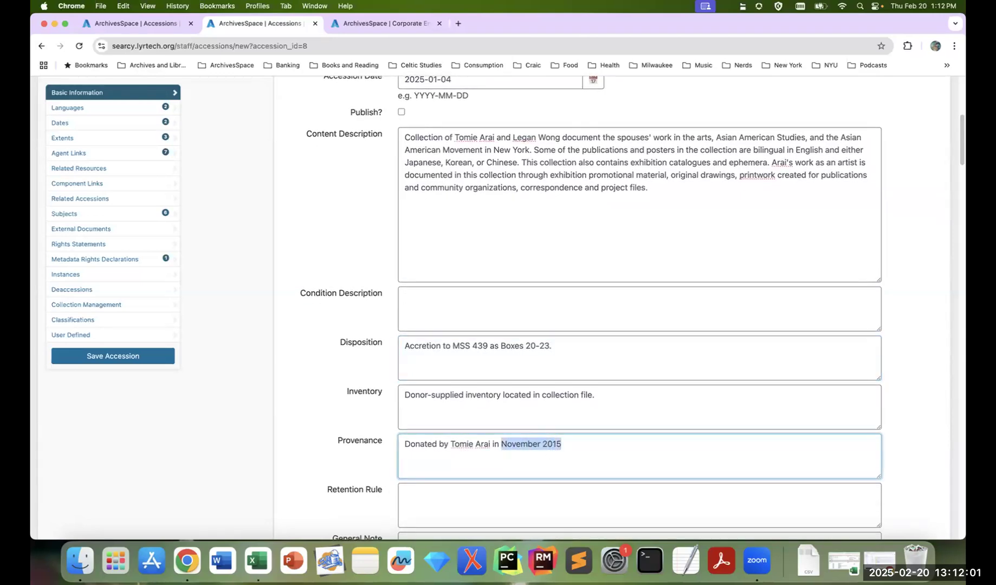
pyautogui.write('January 20')
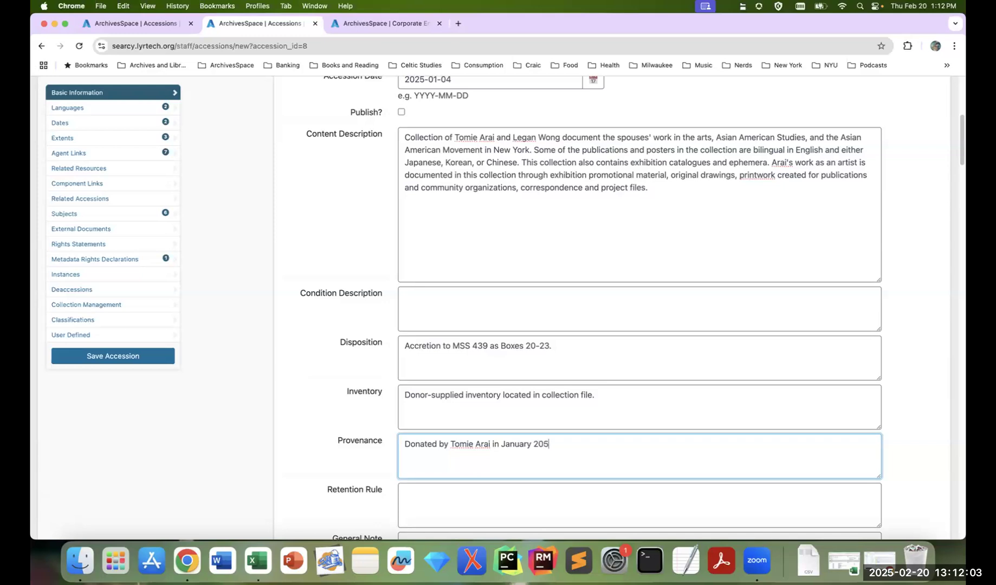
pyautogui.write('25')
pyautogui.scroll(-8, 533, 436)
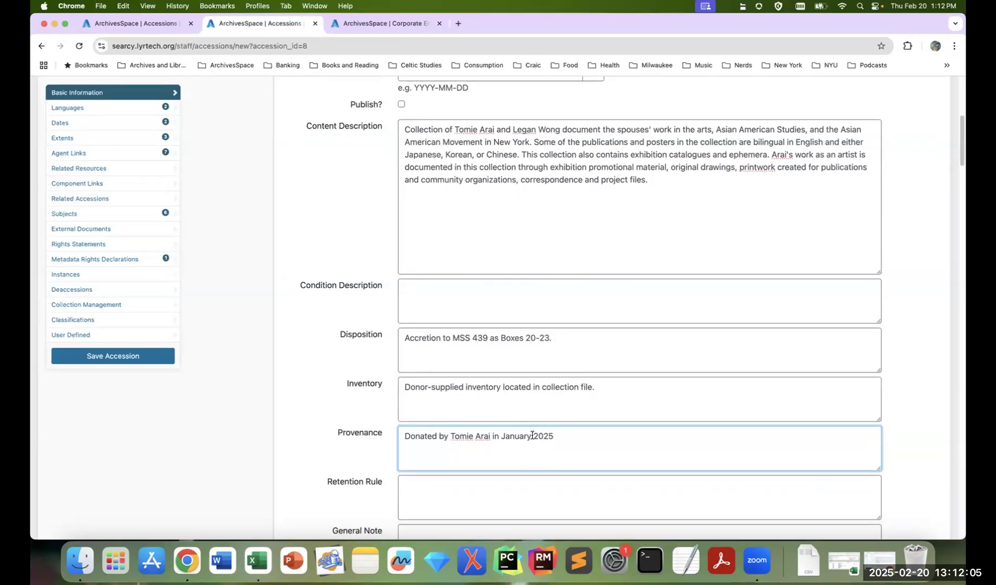
pyautogui.scroll(-11, 526, 436)
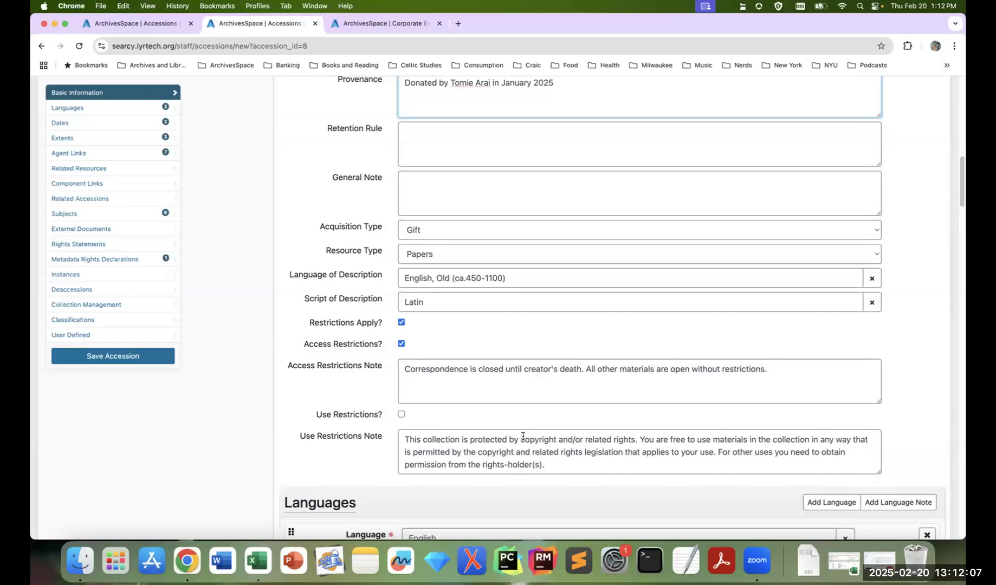
# Step: Clear the date expression, change the begin year to 1950, and remove the Bulk Dates record
pyautogui.scroll(-3, 523, 435)
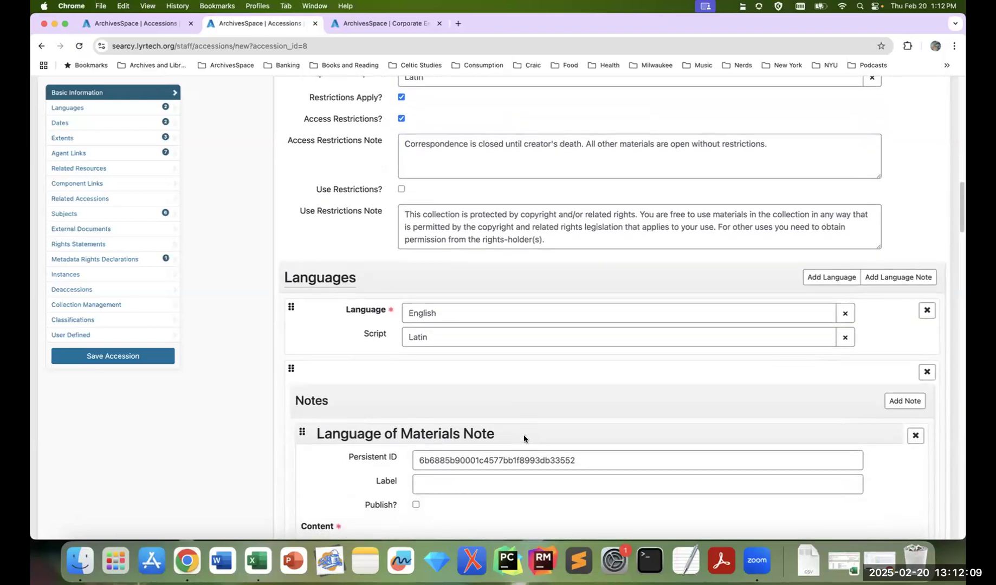
pyautogui.scroll(-2, 523, 435)
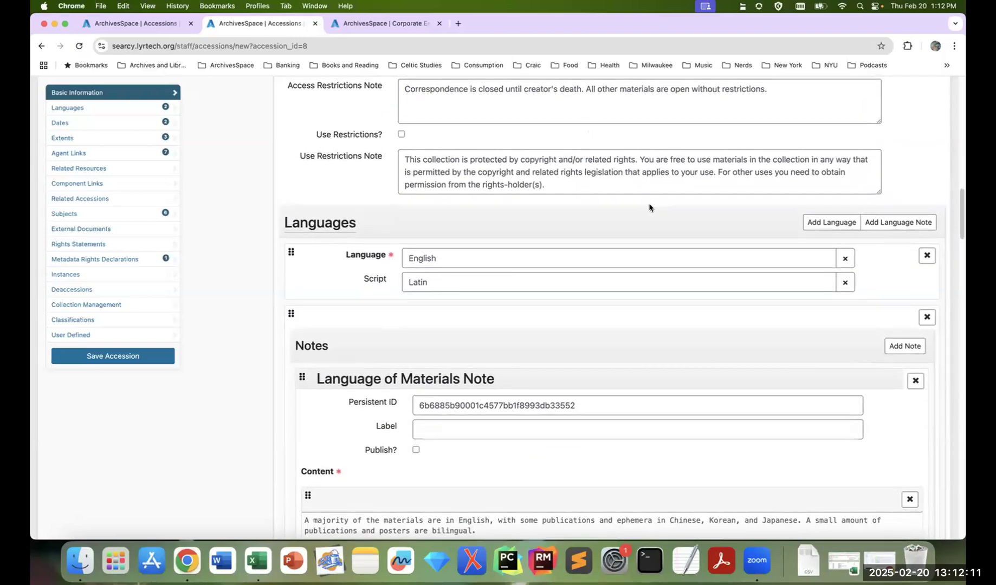
pyautogui.scroll(-1, 487, 167)
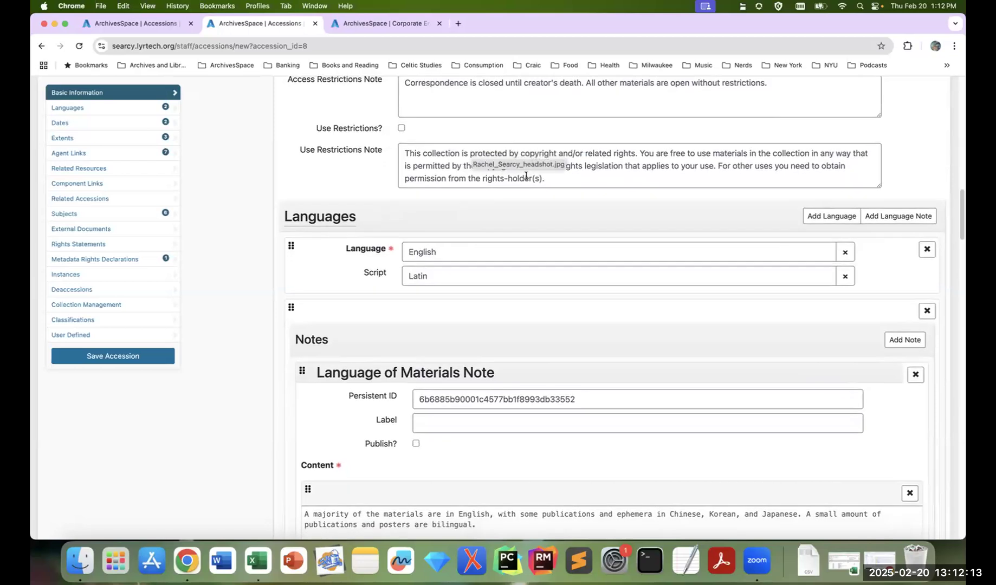
pyautogui.scroll(-6, 795, 280)
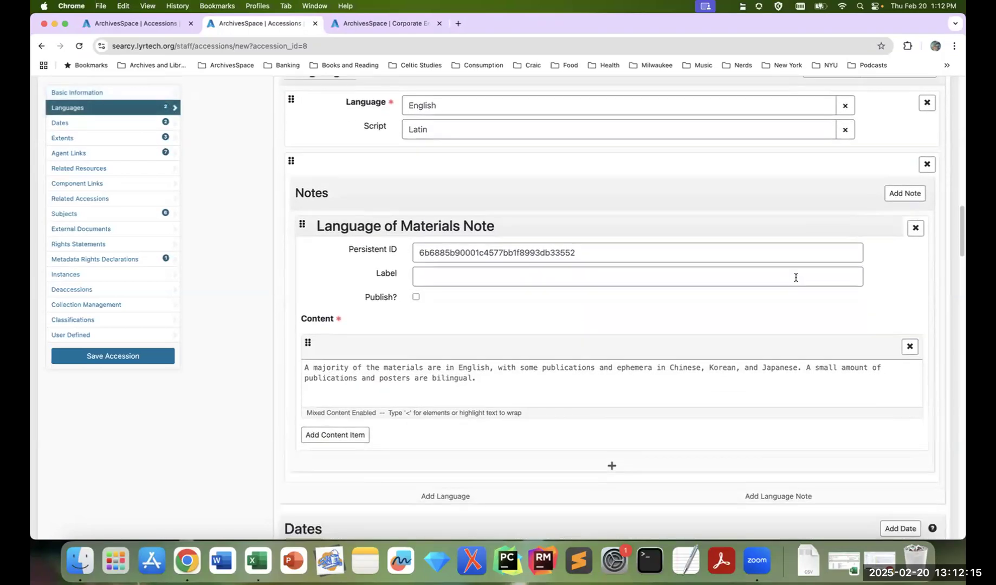
pyautogui.scroll(-5, 564, 309)
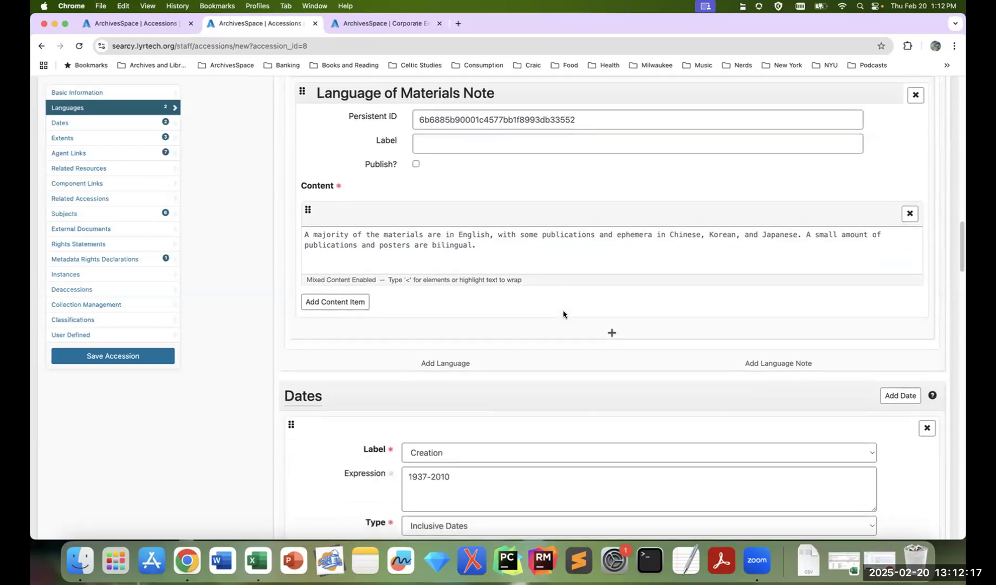
pyautogui.tripleClick(475, 329)
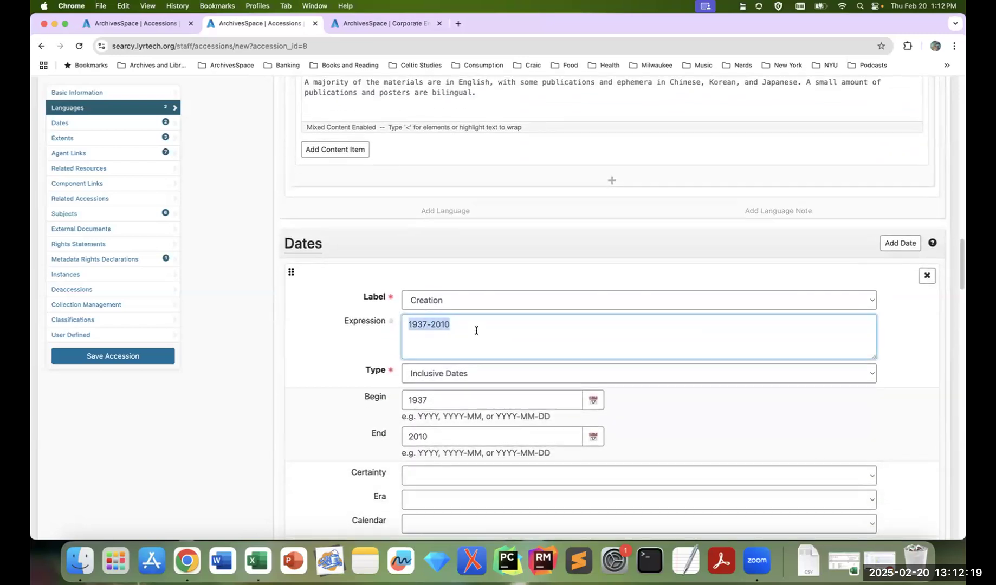
pyautogui.press('BackSpace')
pyautogui.click(444, 399)
pyautogui.press('BackSpace')
pyautogui.press('BackSpace')
pyautogui.write('50')
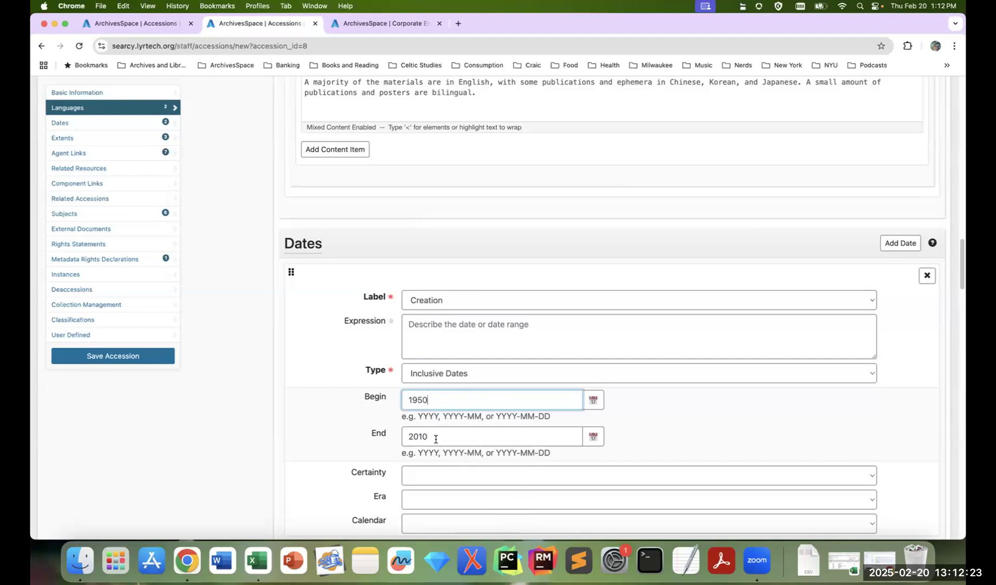
pyautogui.scroll(-5, 488, 389)
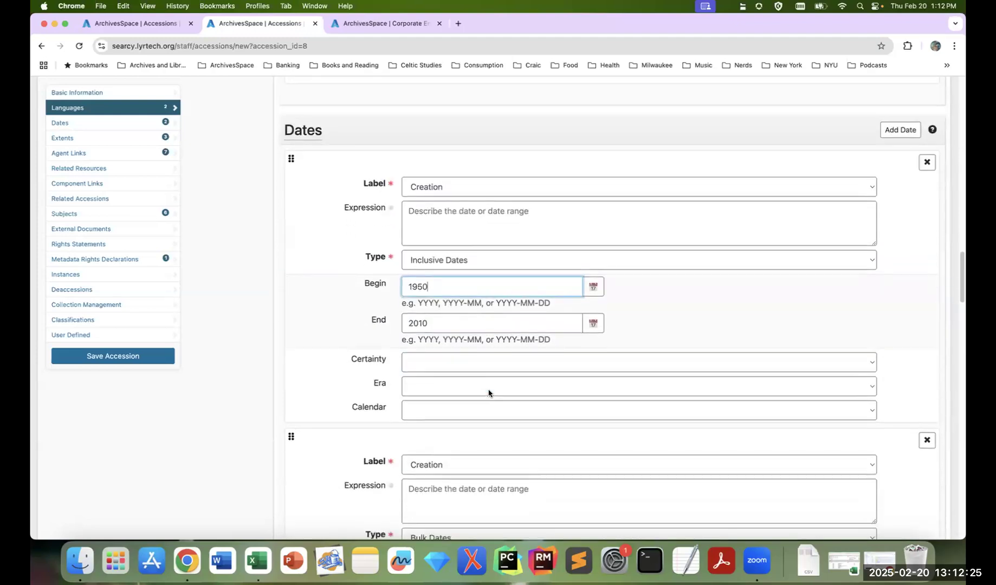
pyautogui.click(927, 377)
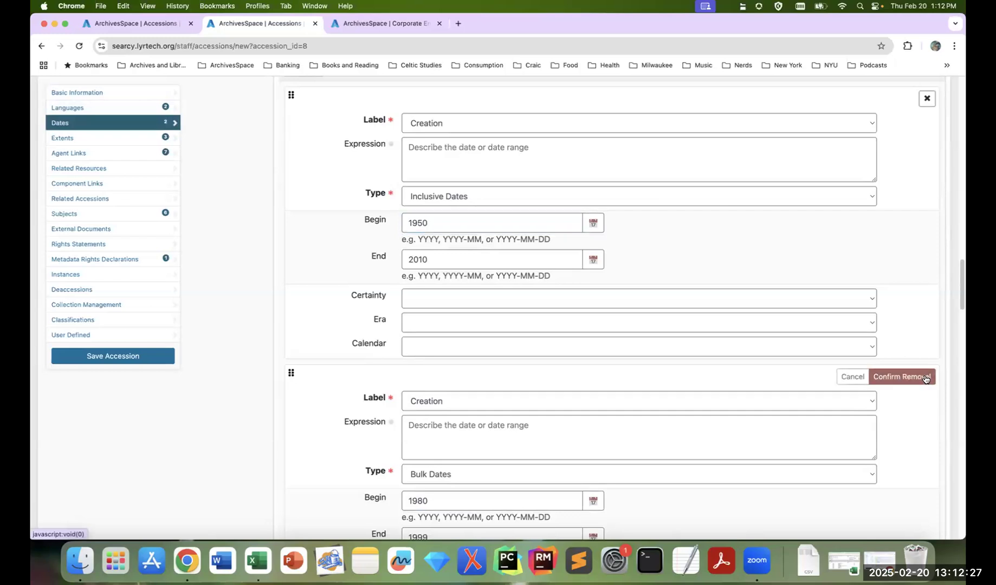
pyautogui.click(920, 378)
# Step: Set the extent to 5 with 10 manuscript boxes, removing the videocassettes and Gigabytes extents
pyautogui.scroll(-3, 894, 391)
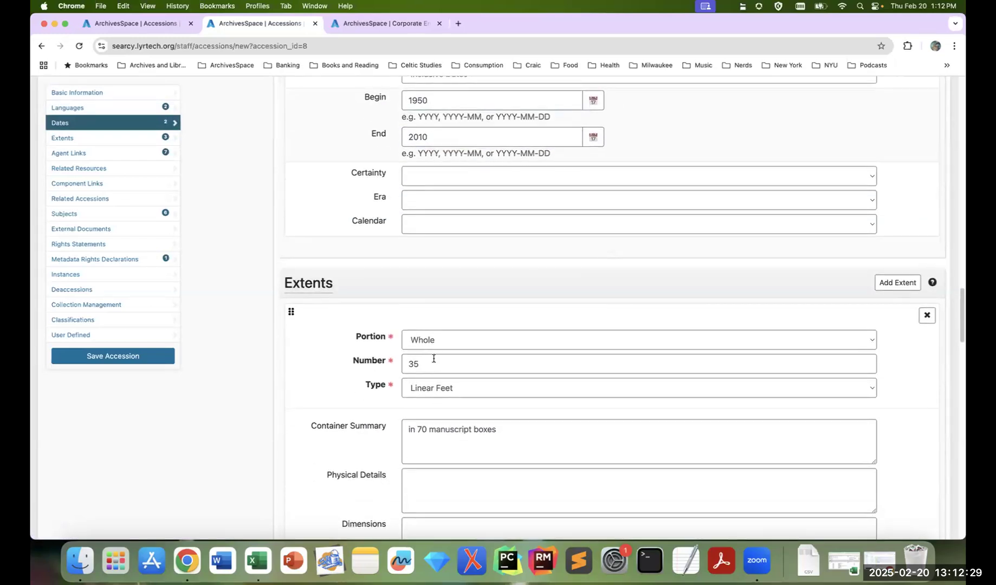
pyautogui.click(413, 364)
pyautogui.press('BackSpace')
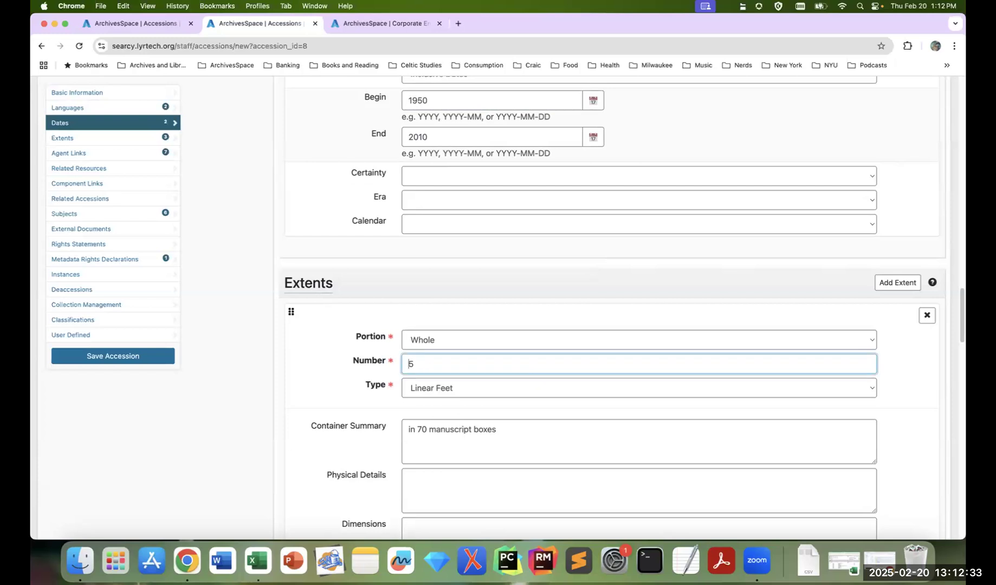
pyautogui.click(422, 431)
pyautogui.press('BackSpace')
pyautogui.write('1')
pyautogui.scroll(-5, 458, 413)
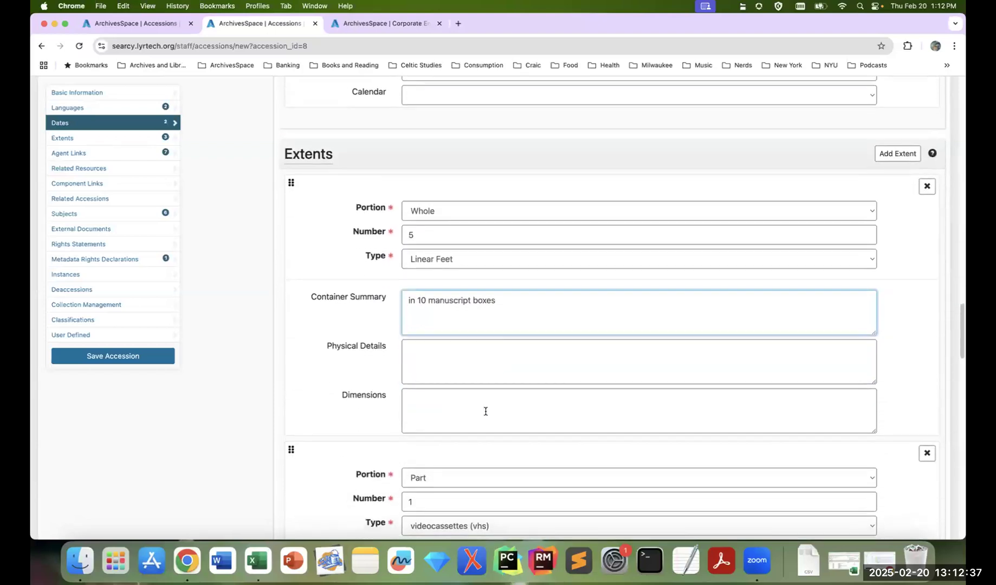
pyautogui.click(926, 407)
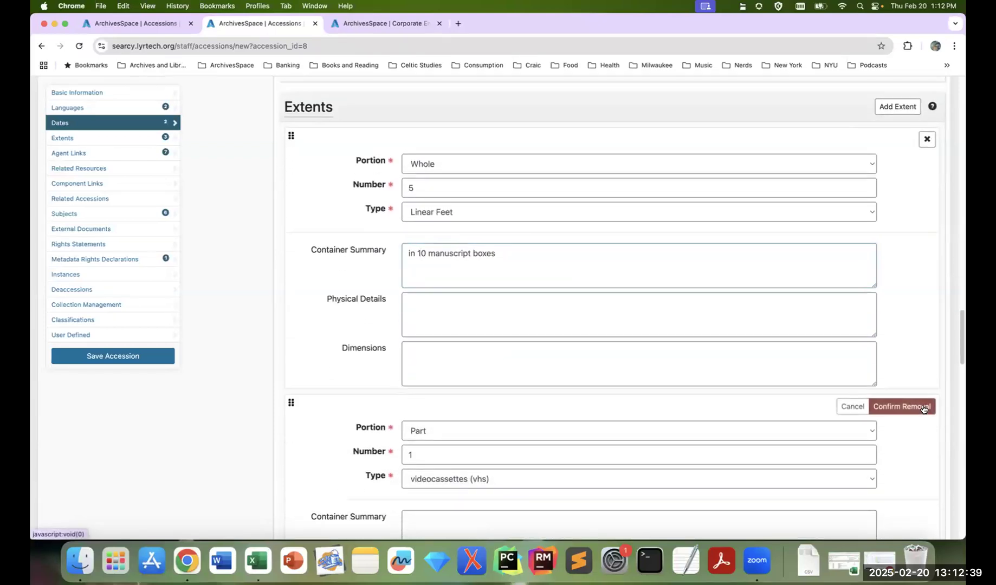
pyautogui.click(924, 408)
pyautogui.click(925, 407)
pyautogui.click(923, 408)
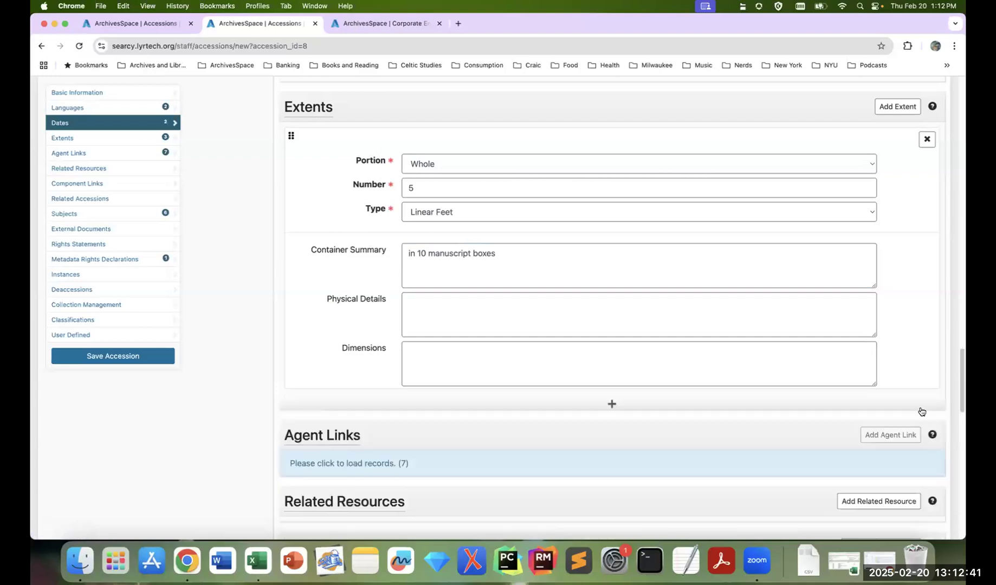
# Step: Load the seven agent links and six subjects into the form, then save the new accession
pyautogui.scroll(-3, 918, 411)
pyautogui.scroll(-1, 918, 412)
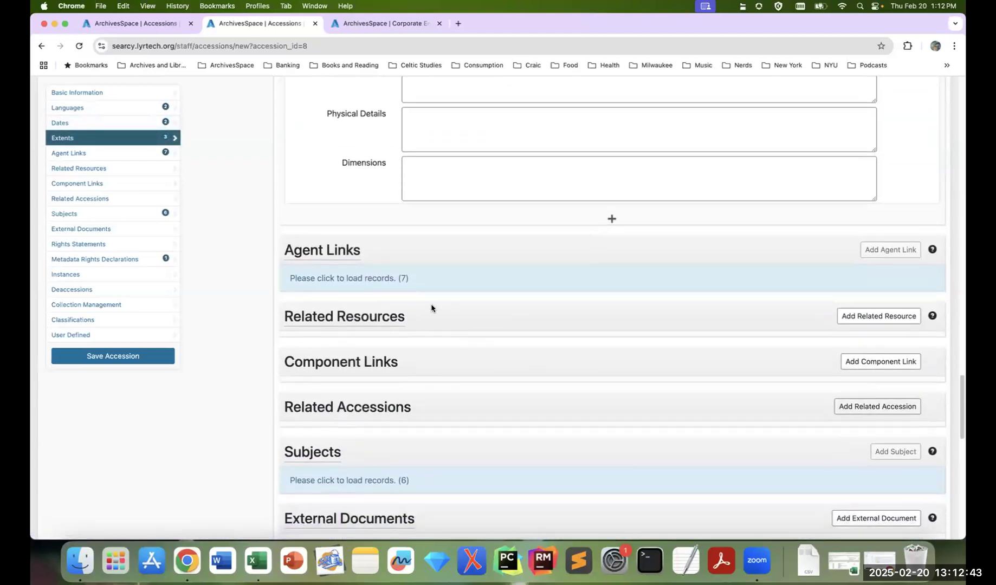
pyautogui.click(378, 283)
pyautogui.scroll(-5, 553, 324)
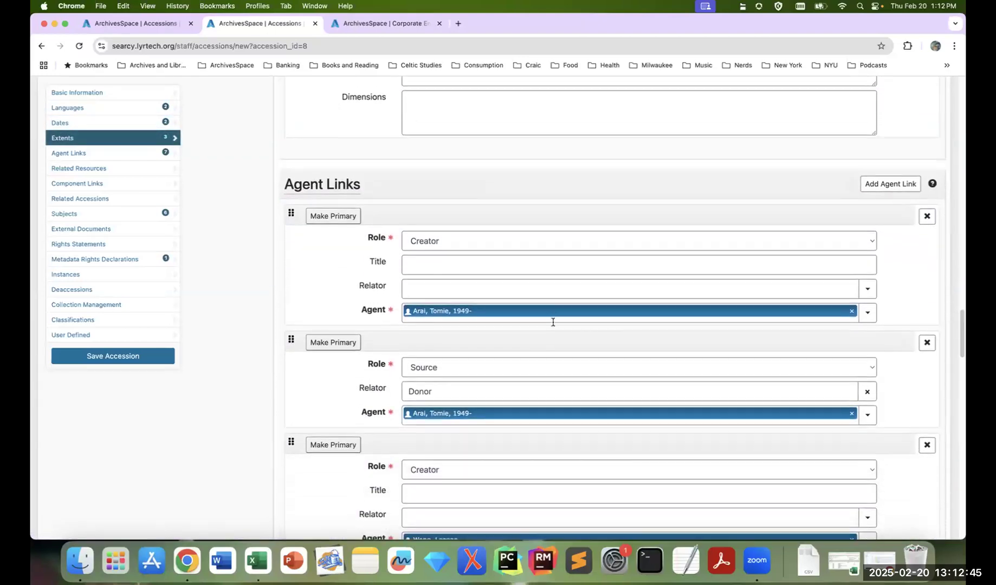
pyautogui.scroll(-10, 552, 322)
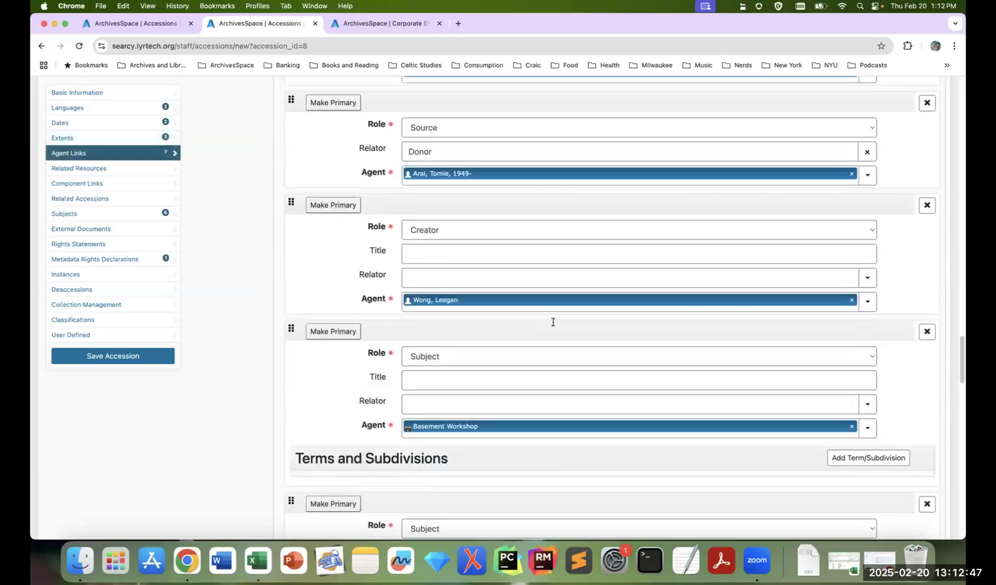
pyautogui.scroll(-10, 552, 321)
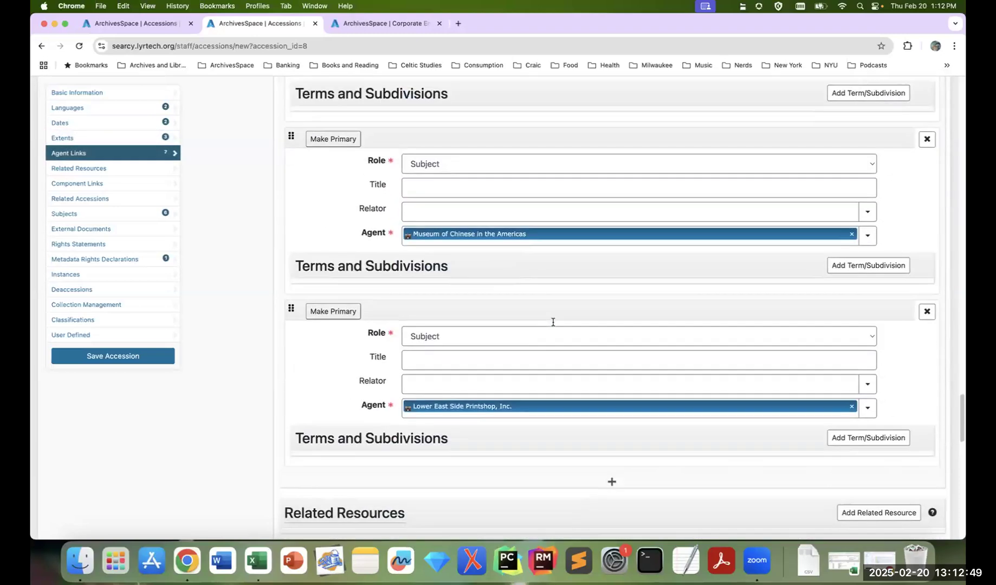
pyautogui.click(360, 438)
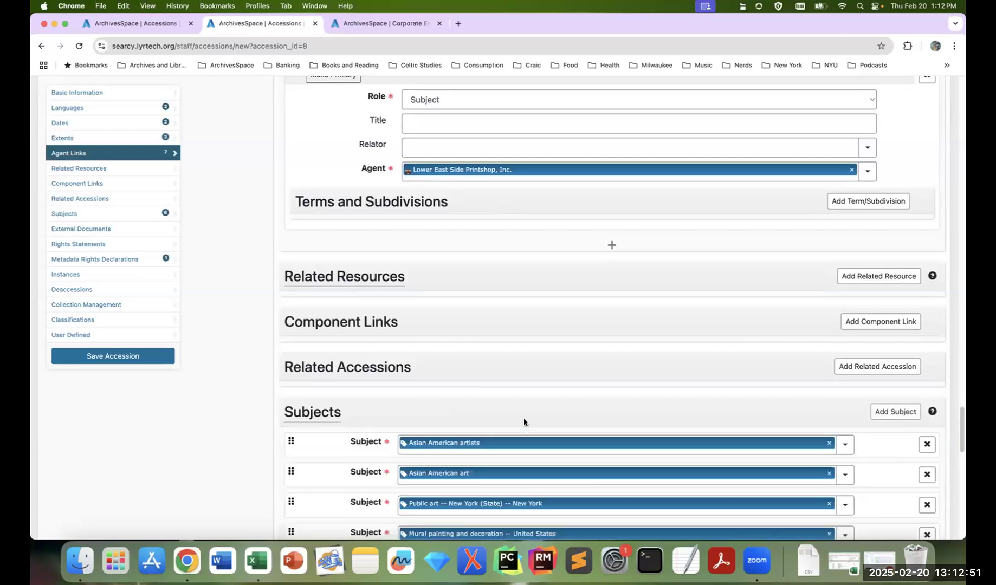
pyautogui.scroll(-5, 523, 419)
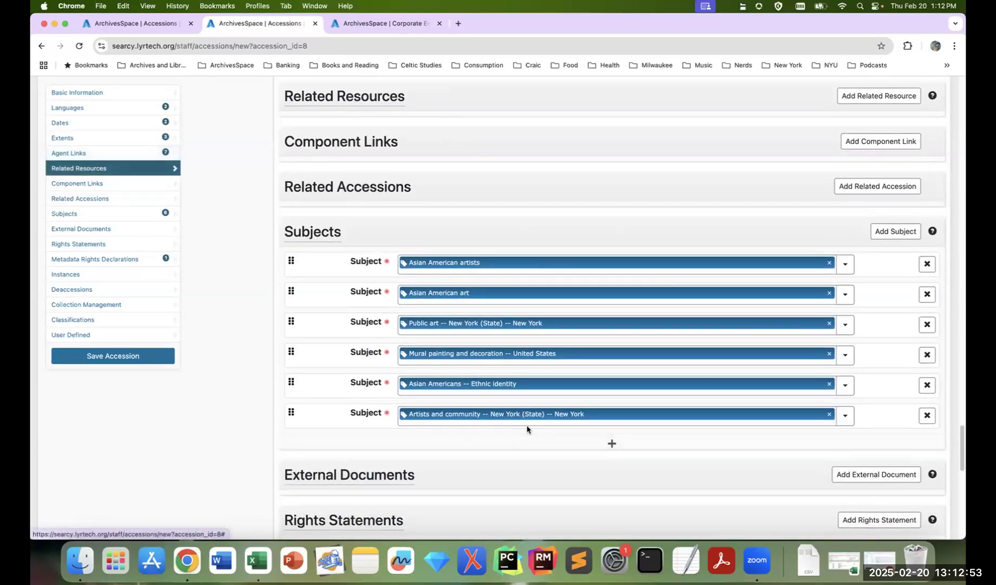
pyautogui.scroll(3, 526, 427)
pyautogui.scroll(6, 527, 429)
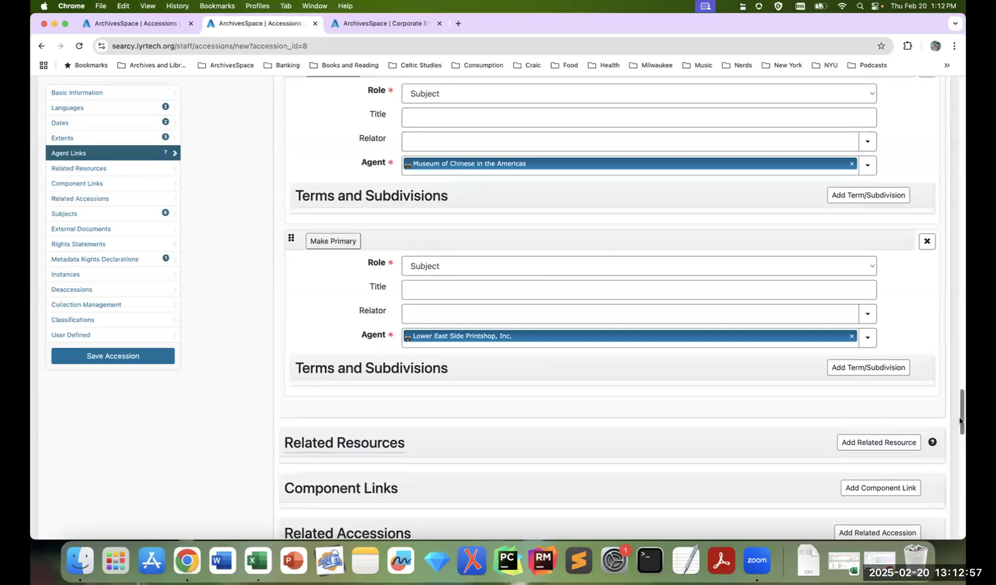
pyautogui.scroll(20, 959, 421)
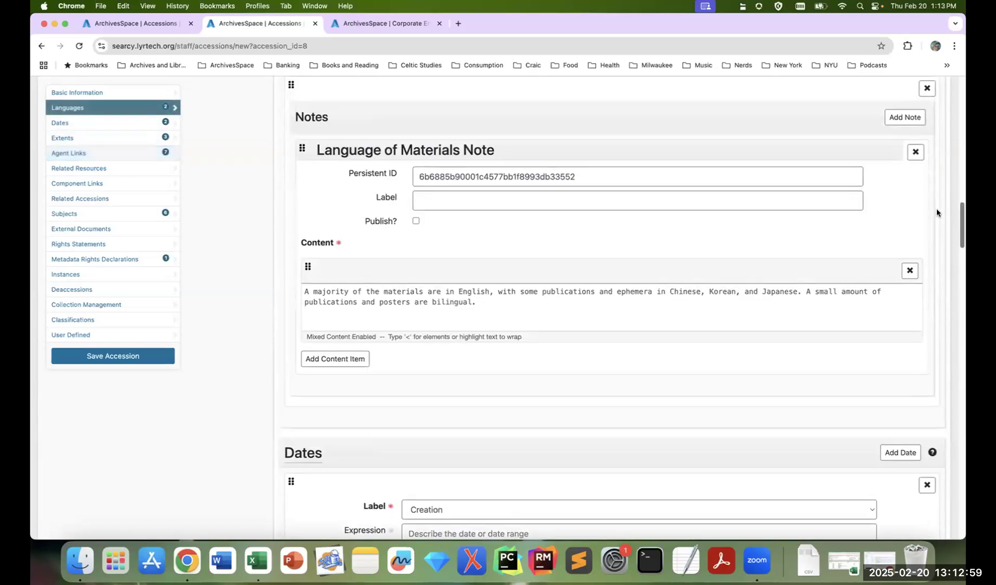
pyautogui.scroll(10, 935, 130)
pyautogui.scroll(-3, 932, 126)
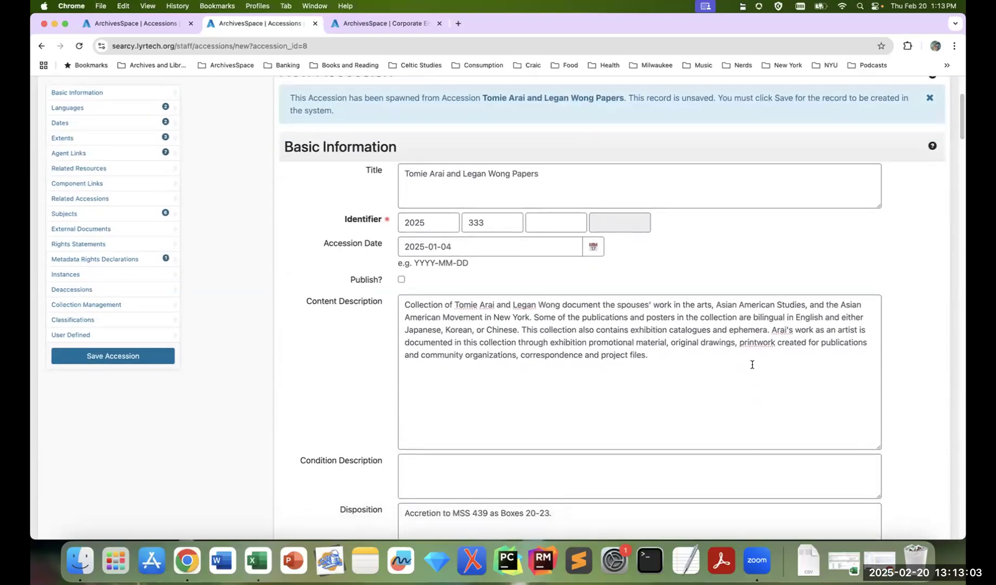
pyautogui.click(144, 357)
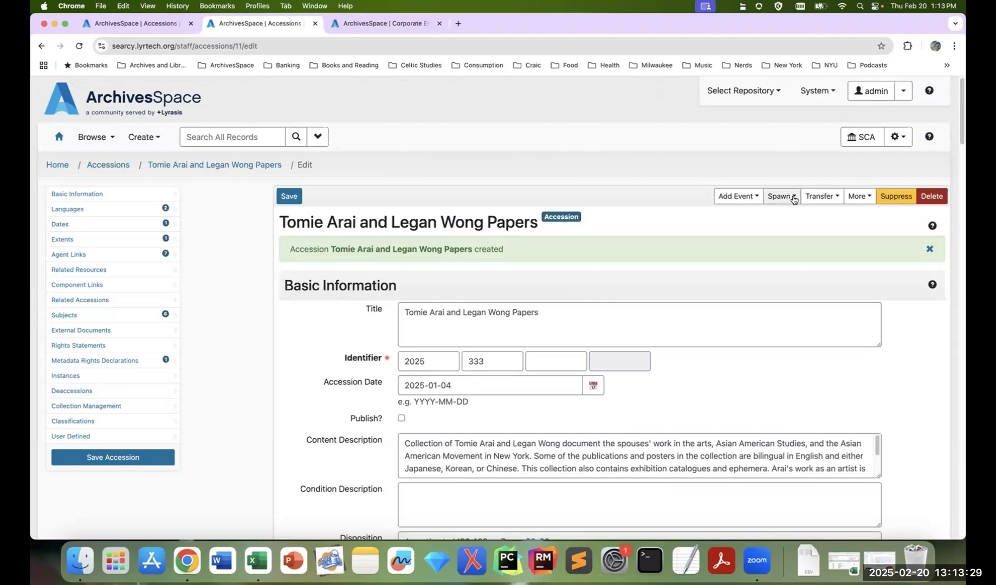
# Step: Show the Spawn options on the saved 2025-333 accession
pyautogui.click(792, 198)
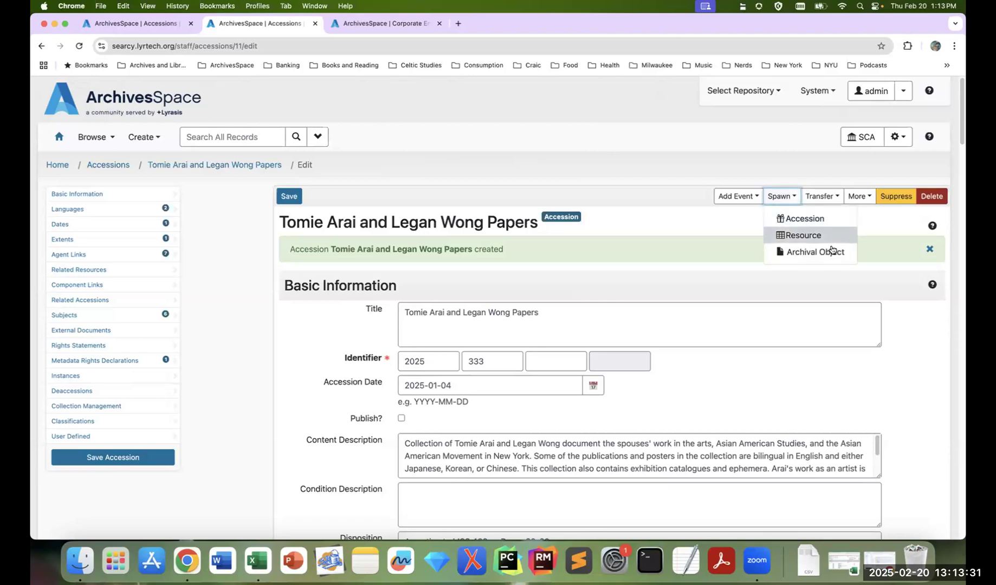
# Step: Spawn an archival object from accession 2025-333 into the Tomie Arai and Legan Wong Papers (MSS.439)
pyautogui.click(829, 252)
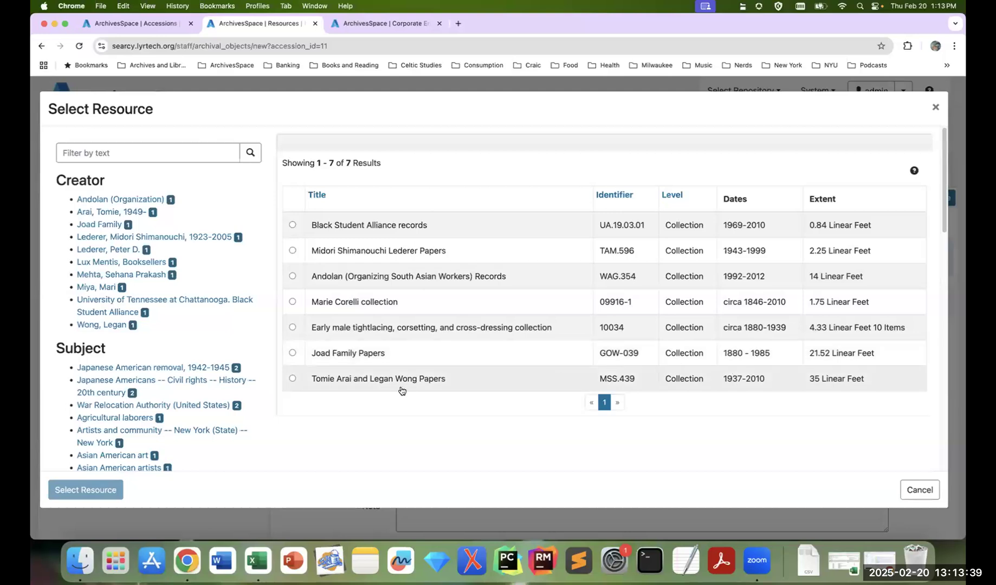
pyautogui.click(340, 381)
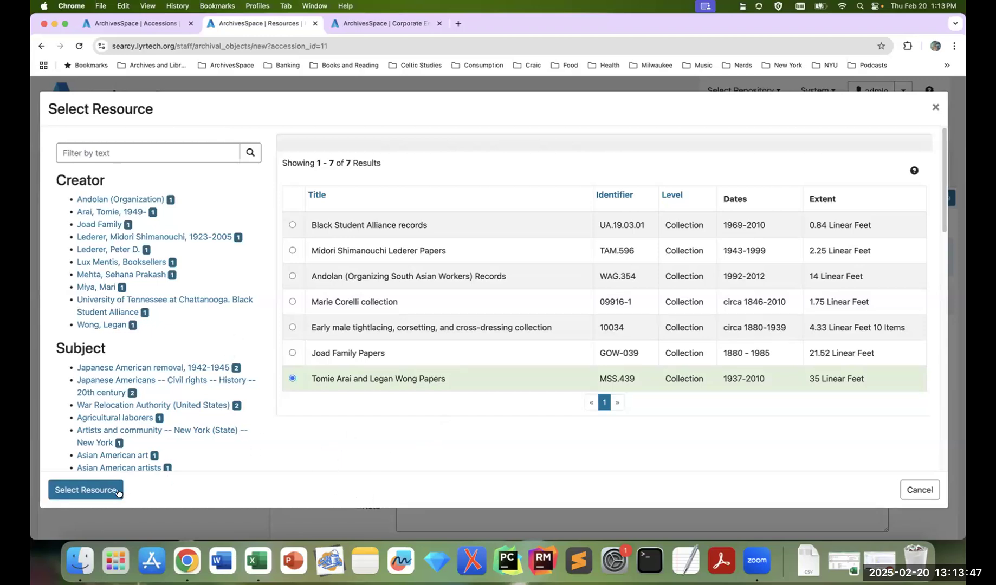
pyautogui.click(85, 490)
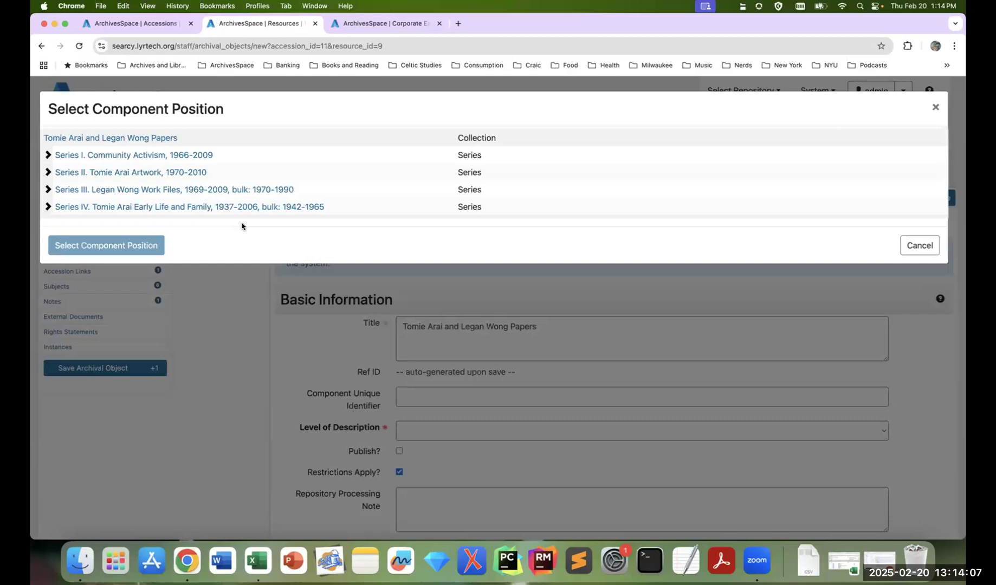
# Step: Position the spawned component directly after Series IV at the collection's top level
pyautogui.click(132, 209)
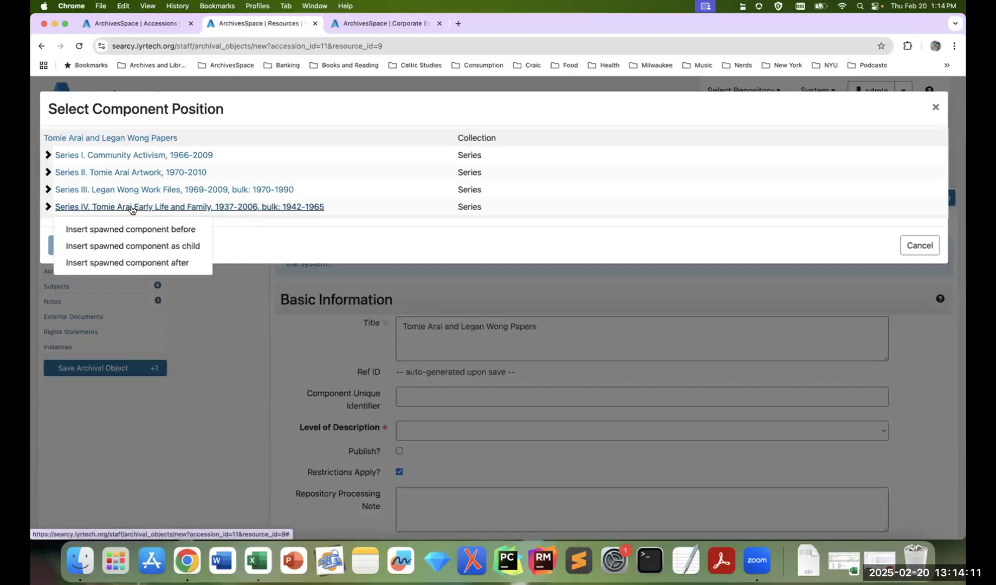
pyautogui.click(175, 263)
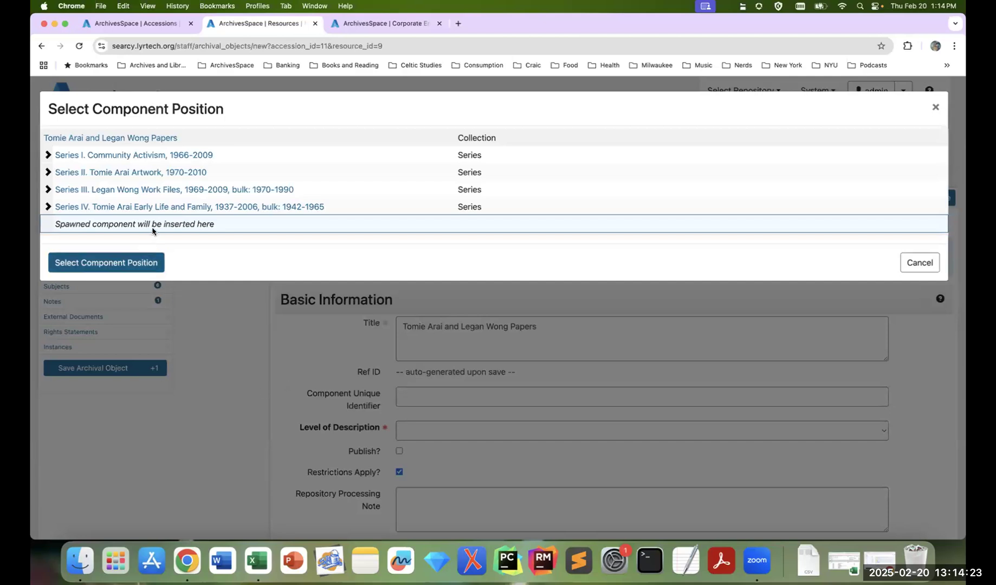
pyautogui.click(128, 264)
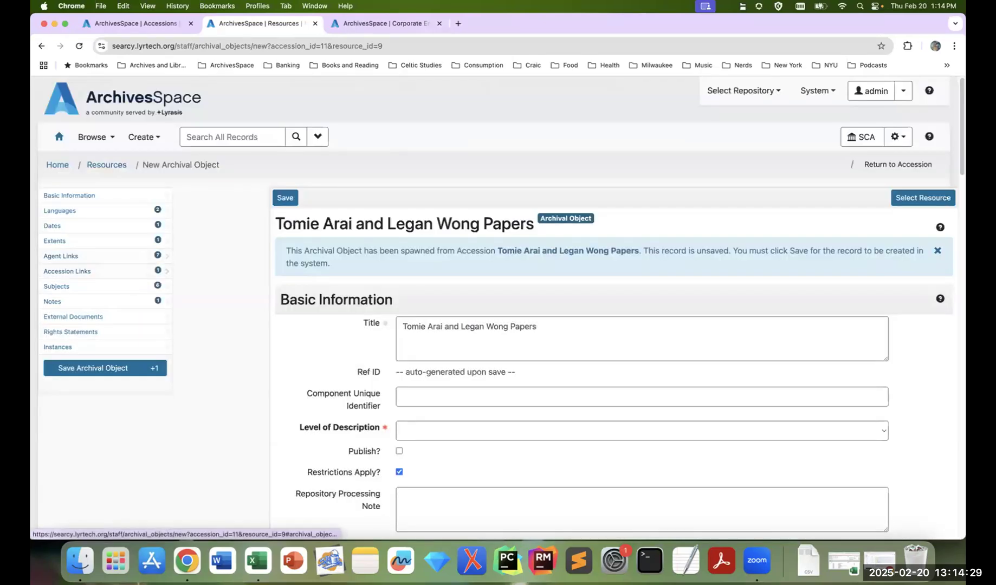
# Step: Retitle the object 'Series V. 2025 Accretion' and set its level of description to Series
pyautogui.tripleClick(550, 330)
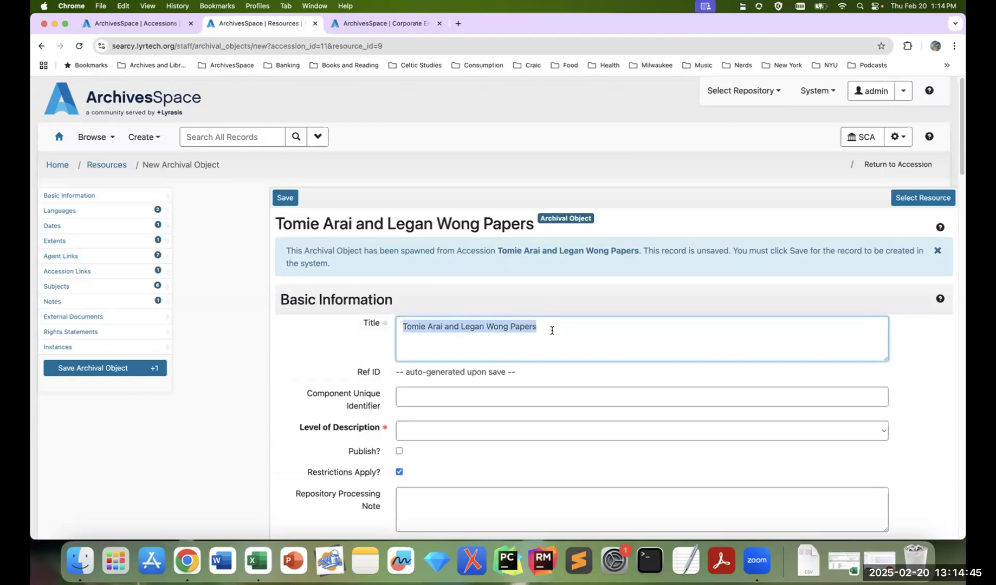
pyautogui.write('Serie')
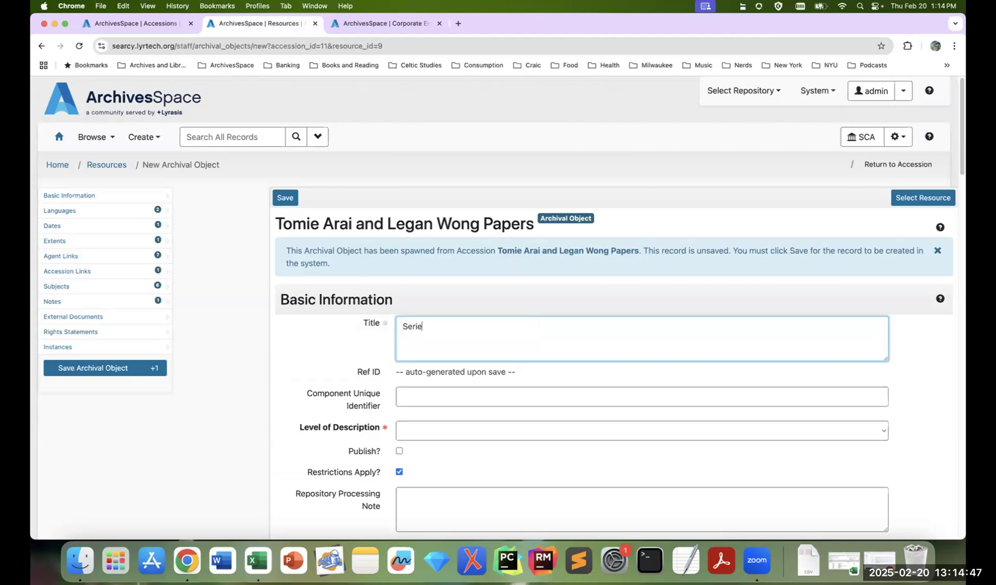
pyautogui.write('s V. 2025 Accretion')
pyautogui.scroll(-1, 487, 368)
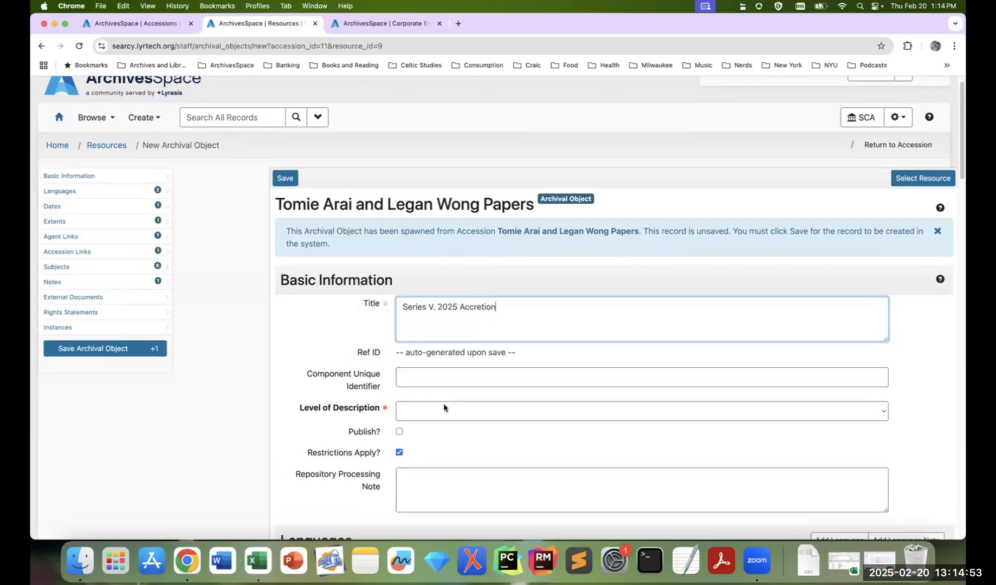
pyautogui.click(444, 410)
pyautogui.click(442, 520)
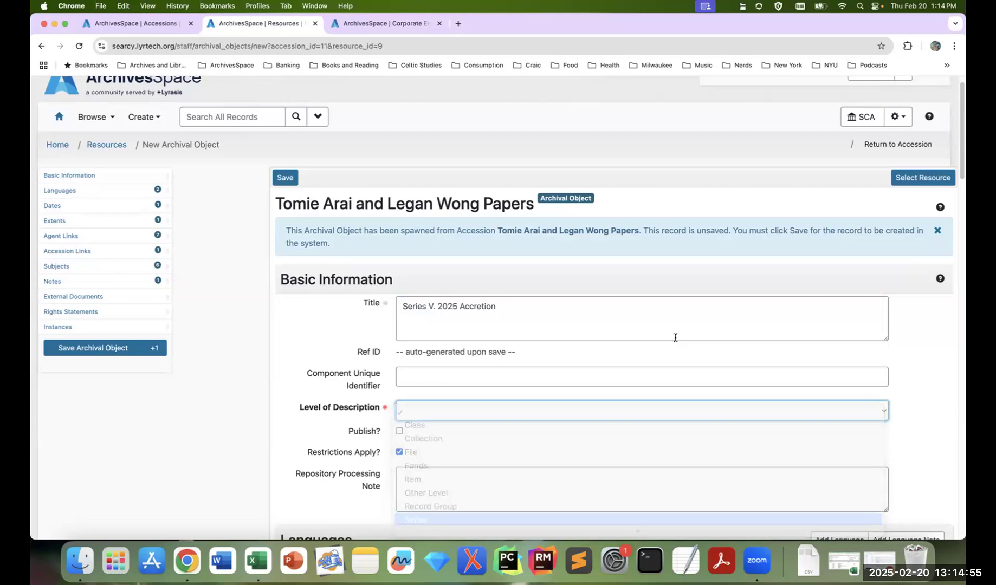
pyautogui.scroll(-5, 686, 352)
# Step: Dismiss the Agent Links and Subjects record-loading notices on the Series V form
pyautogui.scroll(-3, 685, 352)
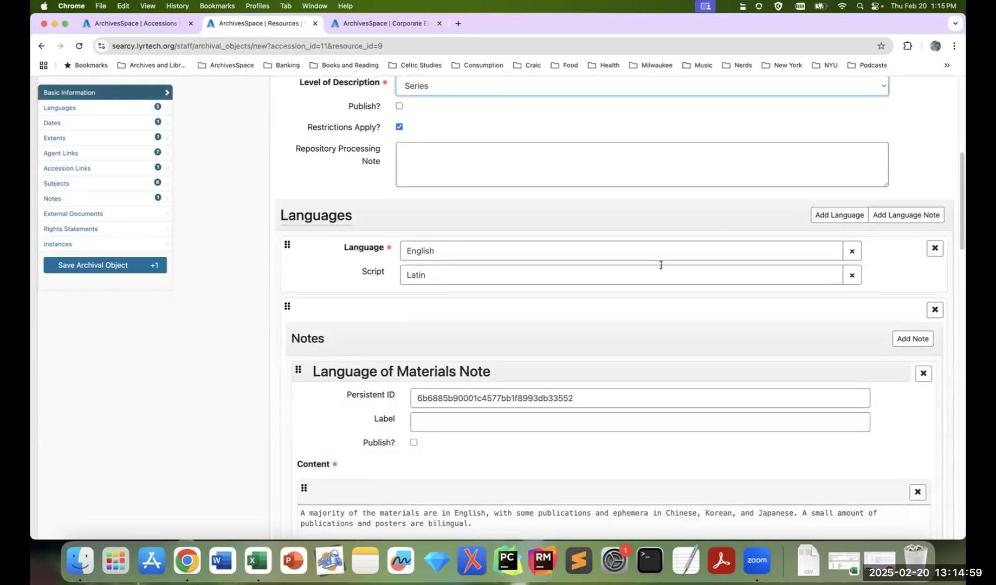
pyautogui.scroll(-4, 658, 264)
pyautogui.scroll(-4, 659, 264)
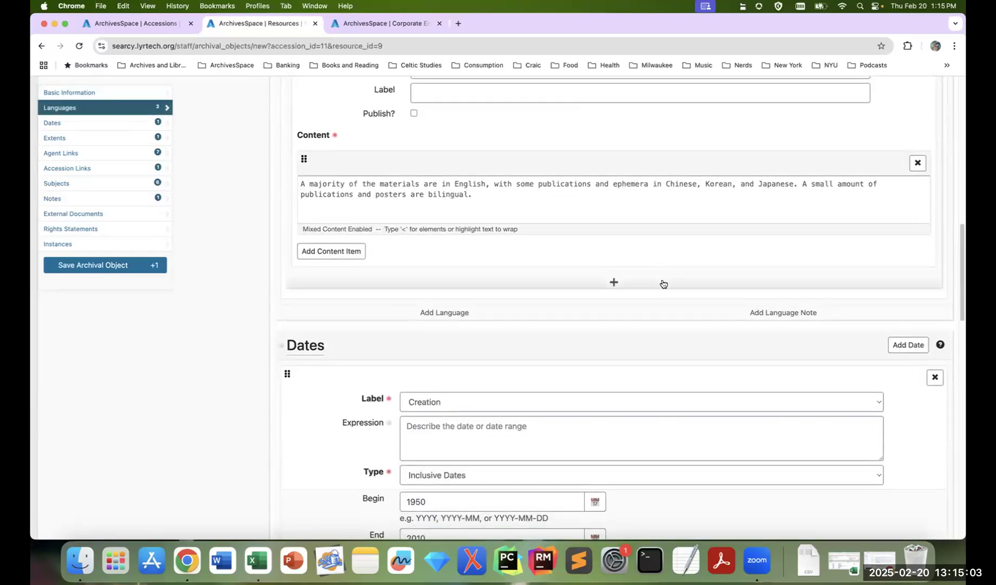
pyautogui.scroll(-1, 661, 281)
pyautogui.scroll(-6, 573, 362)
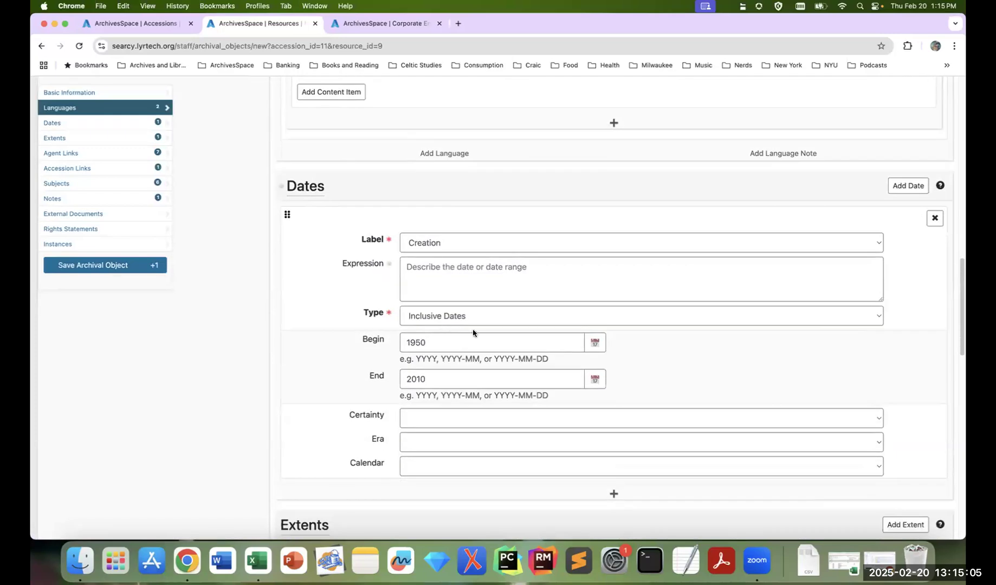
pyautogui.scroll(-7, 492, 338)
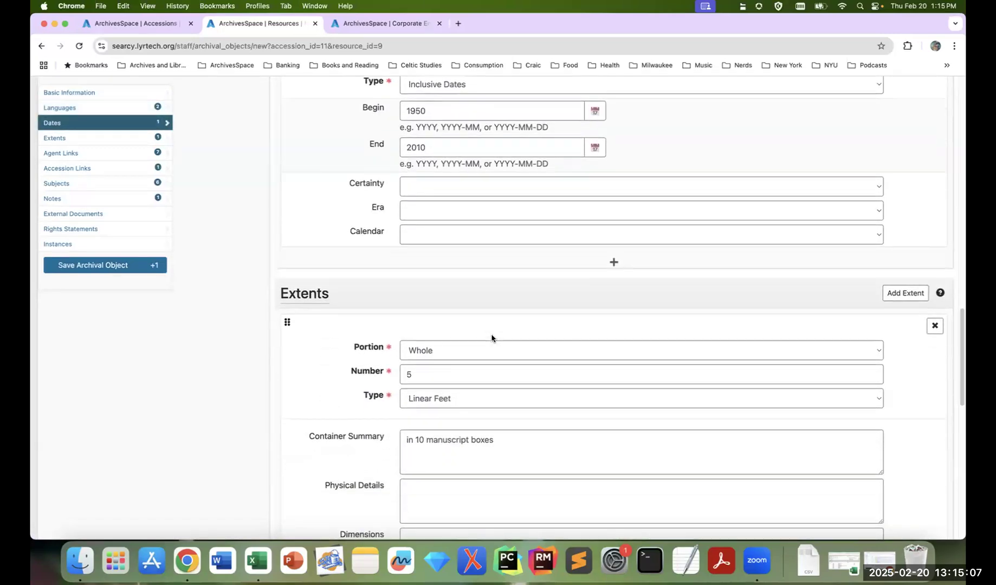
pyautogui.scroll(-3, 491, 335)
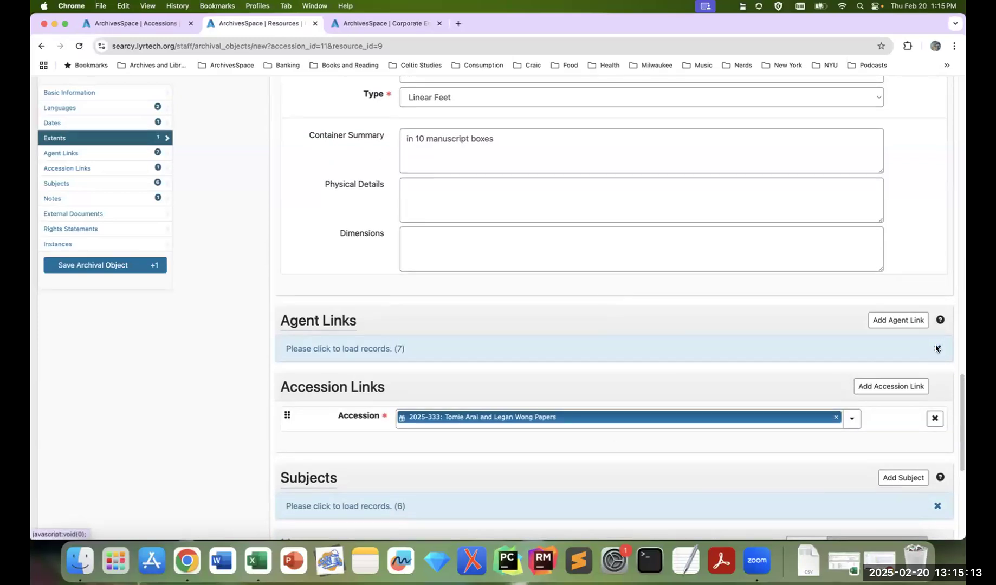
pyautogui.click(937, 349)
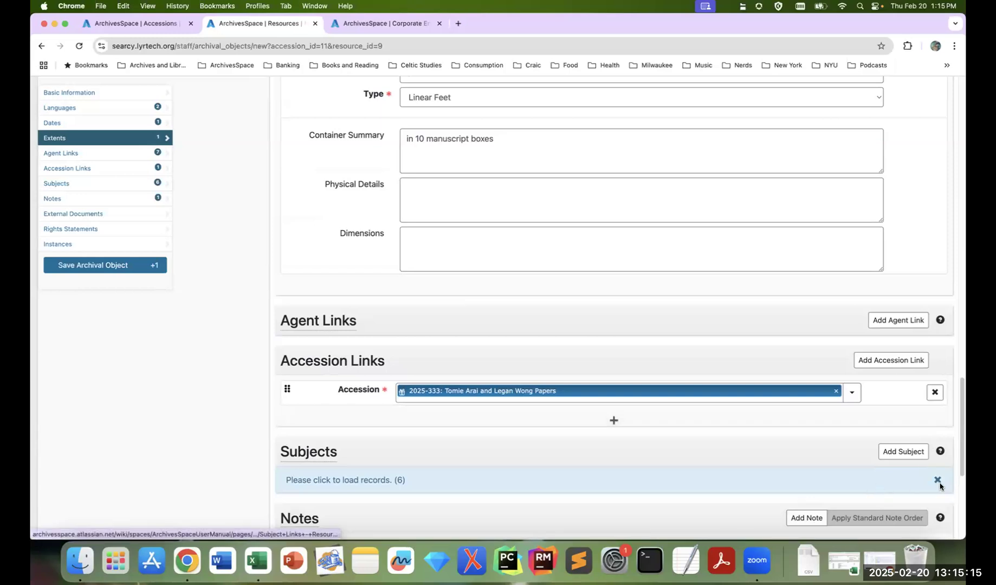
pyautogui.click(940, 483)
# Step: Expand the Scope and Contents note, review the rest of the form, and return to the top
pyautogui.scroll(-3, 837, 360)
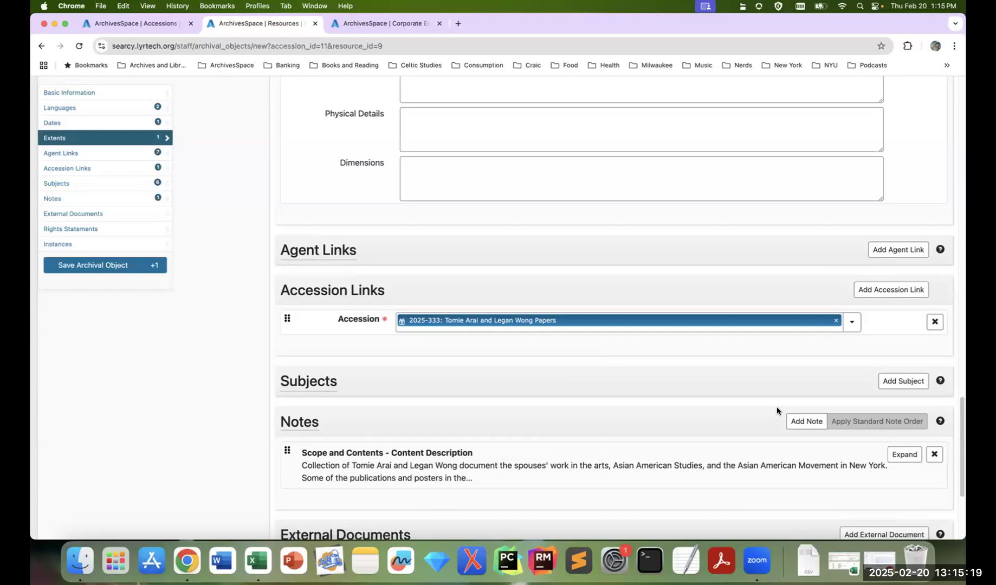
pyautogui.scroll(-2, 684, 438)
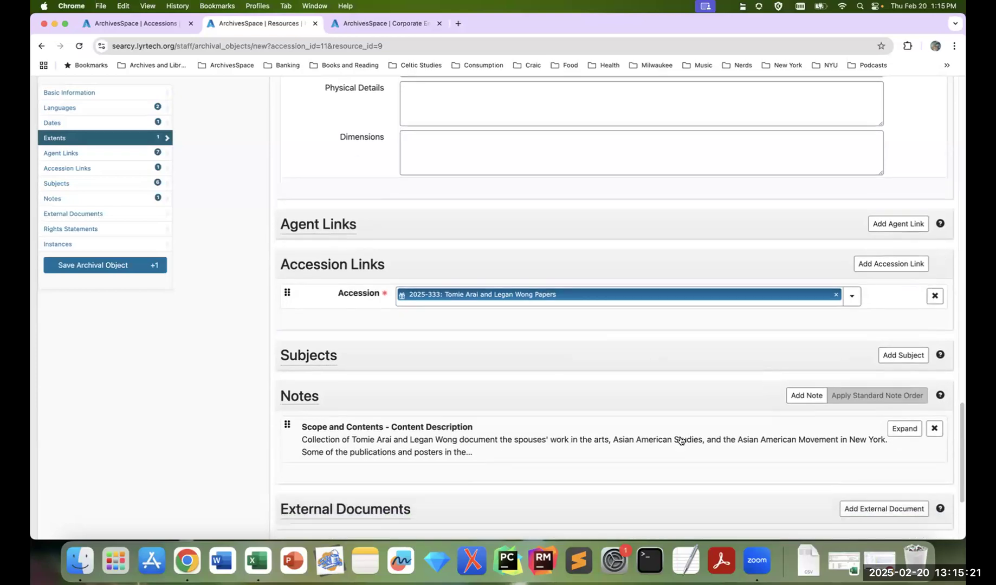
pyautogui.click(594, 410)
pyautogui.scroll(-5, 593, 411)
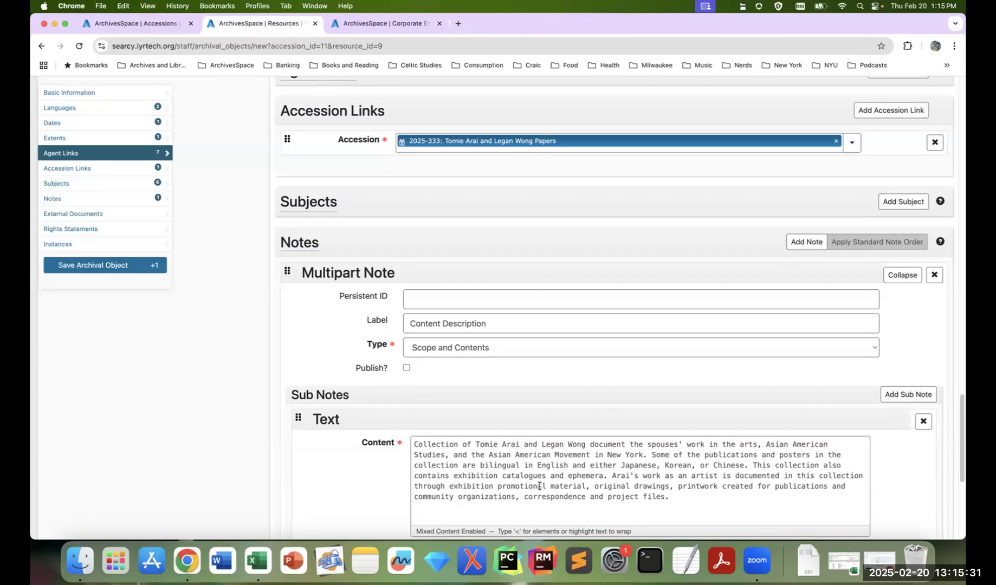
pyautogui.scroll(-6, 554, 476)
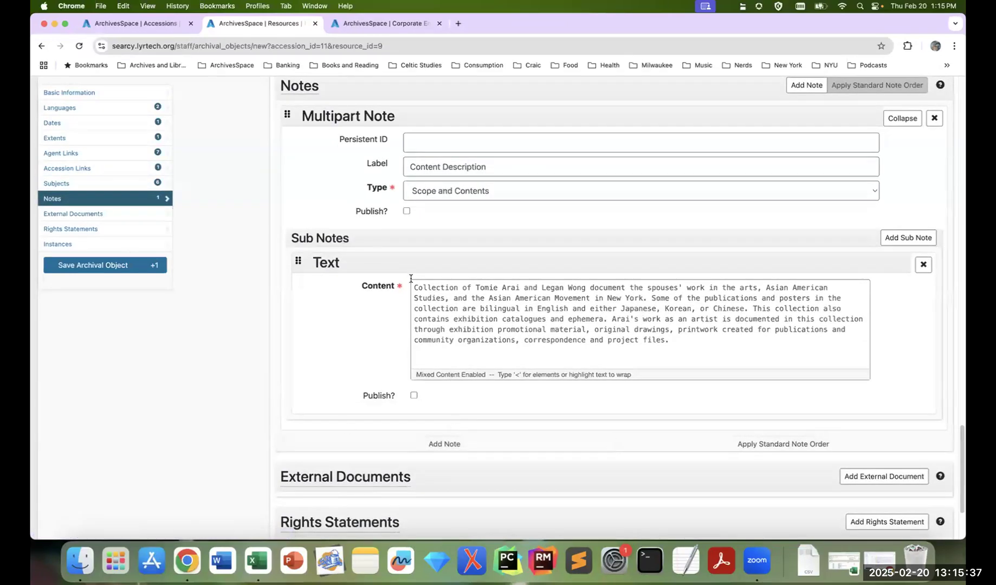
pyautogui.scroll(-5, 490, 400)
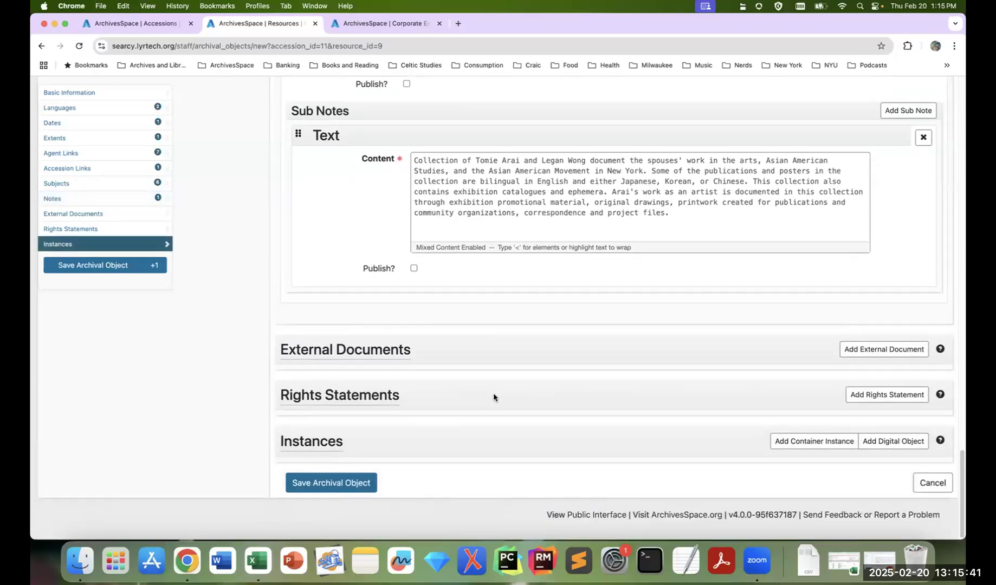
pyautogui.scroll(10, 493, 397)
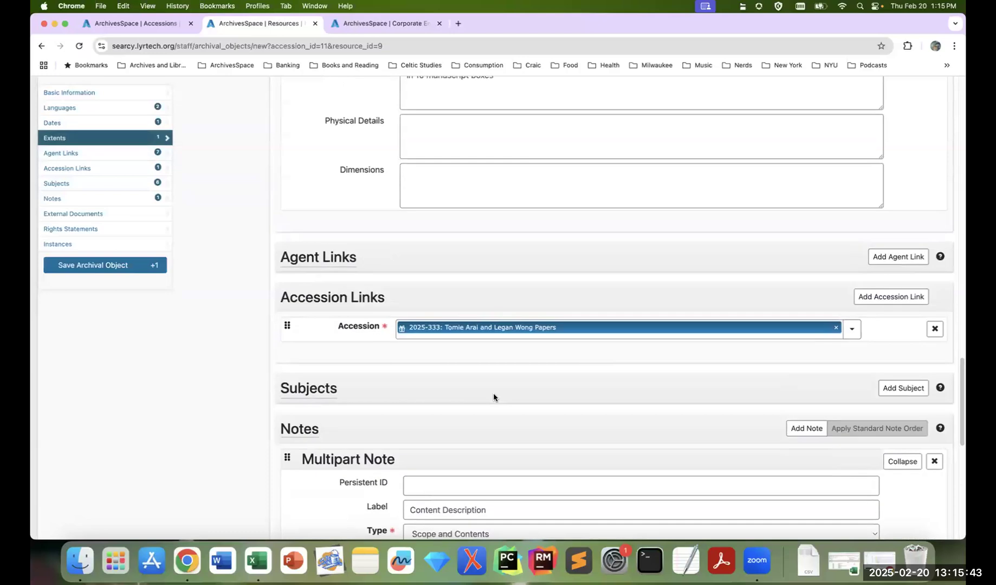
pyautogui.scroll(10, 493, 397)
pyautogui.scroll(10, 493, 397)
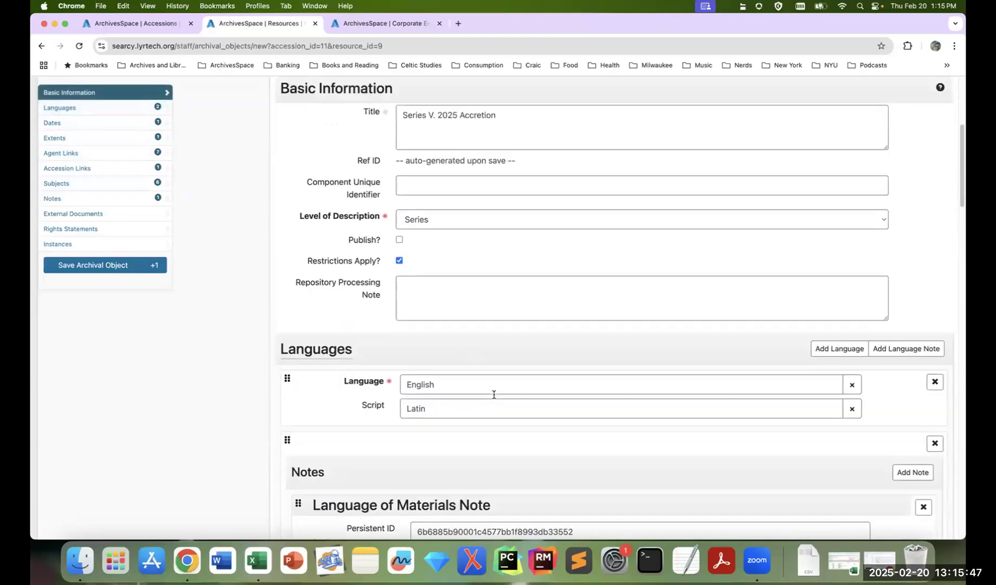
pyautogui.scroll(5, 493, 394)
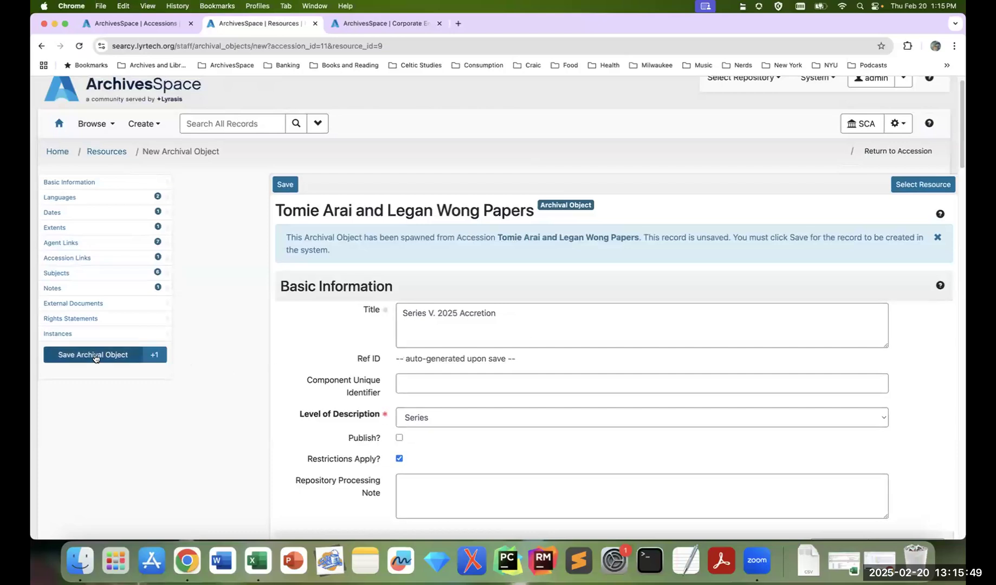
# Step: Save Series V. 2025 Accretion and enlarge the tree pane to show all five series
pyautogui.click(95, 357)
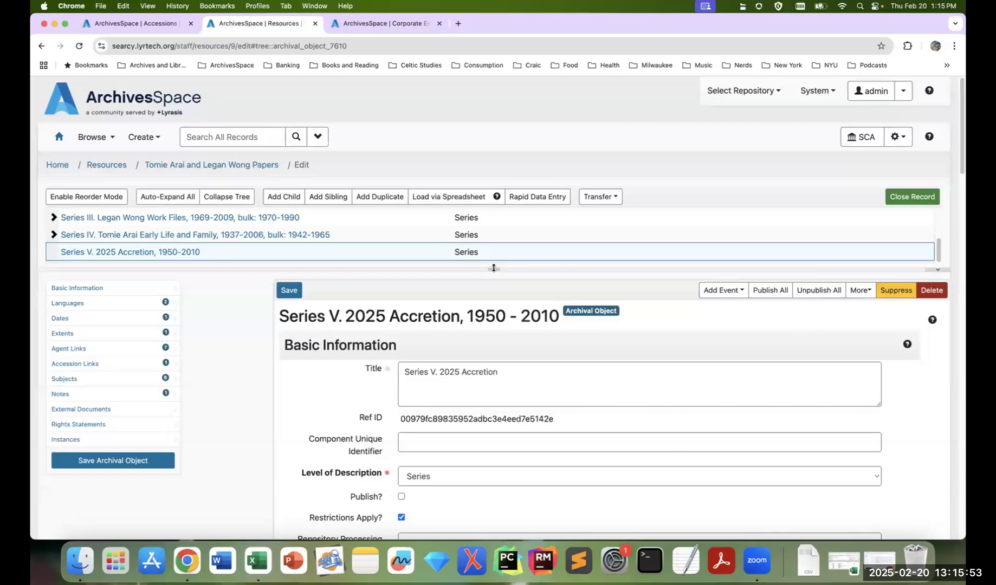
pyautogui.moveTo(494, 268); pyautogui.dragTo(492, 352)
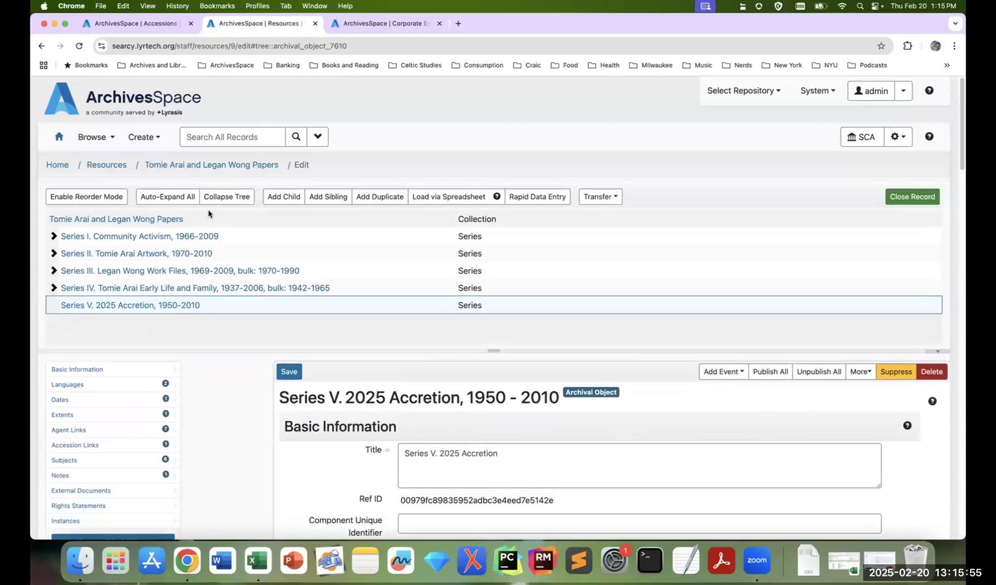
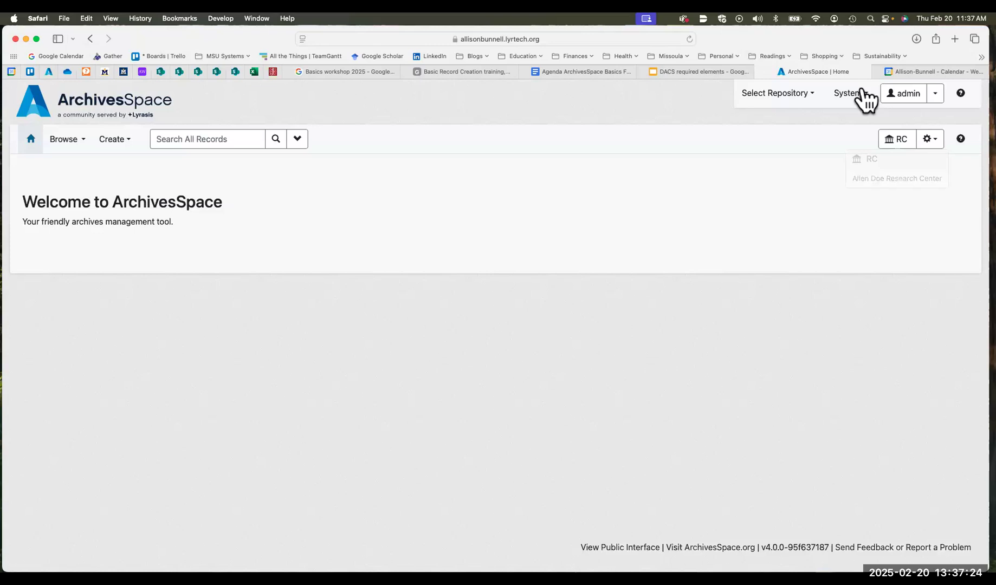
# Step: Confirm RC as the working repository and bring up the DACS required elements slides
pyautogui.click(814, 95)
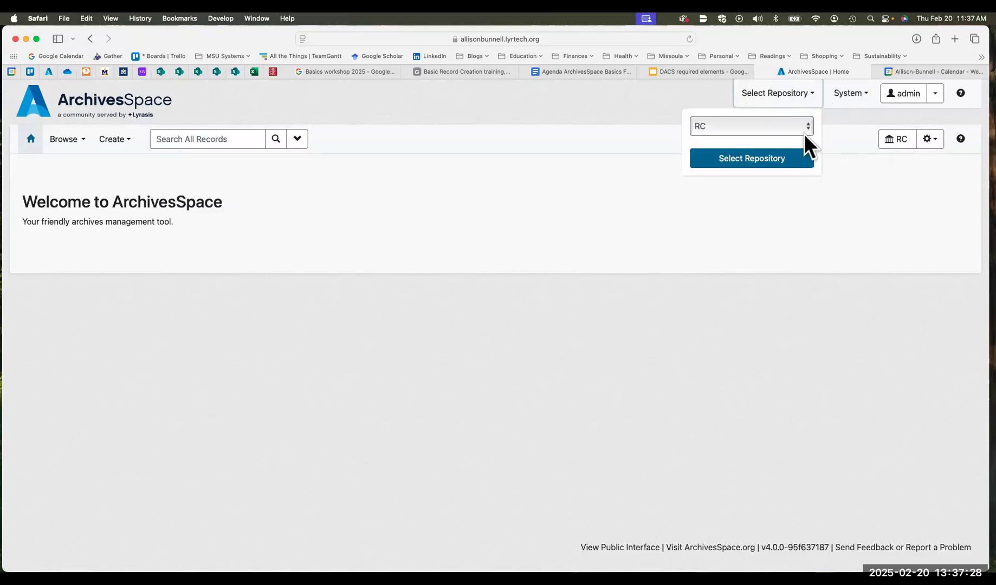
pyautogui.click(808, 123)
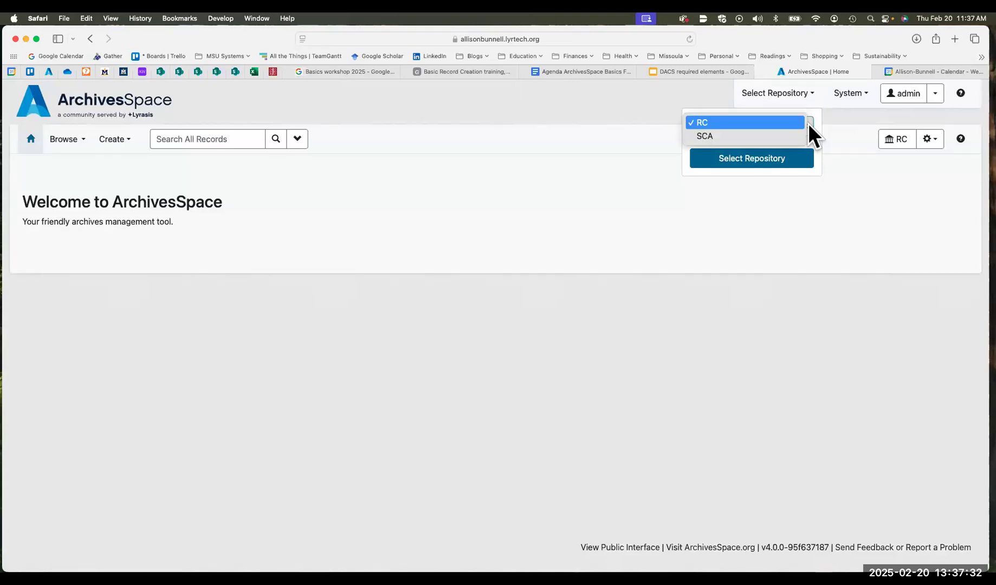
pyautogui.click(794, 123)
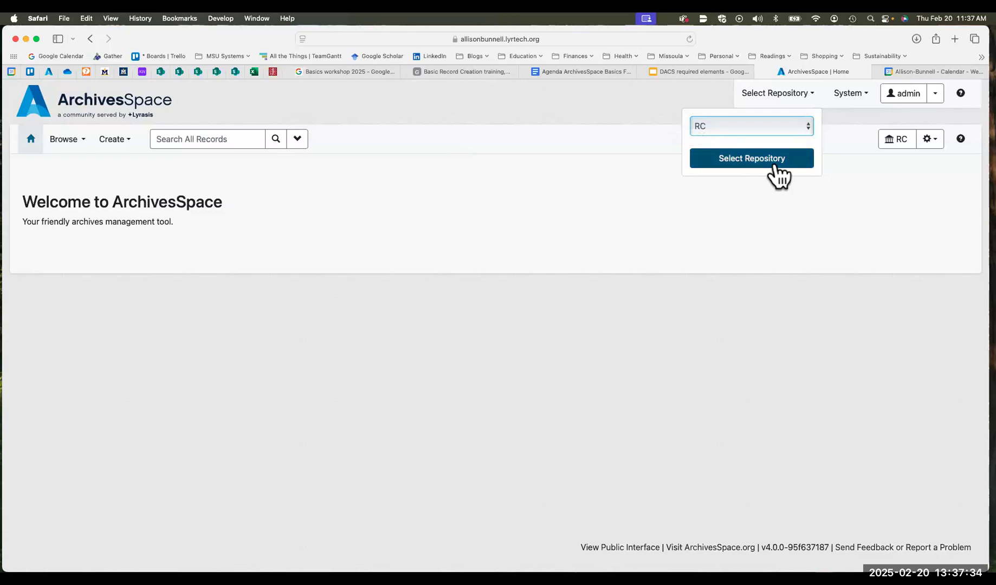
pyautogui.click(488, 176)
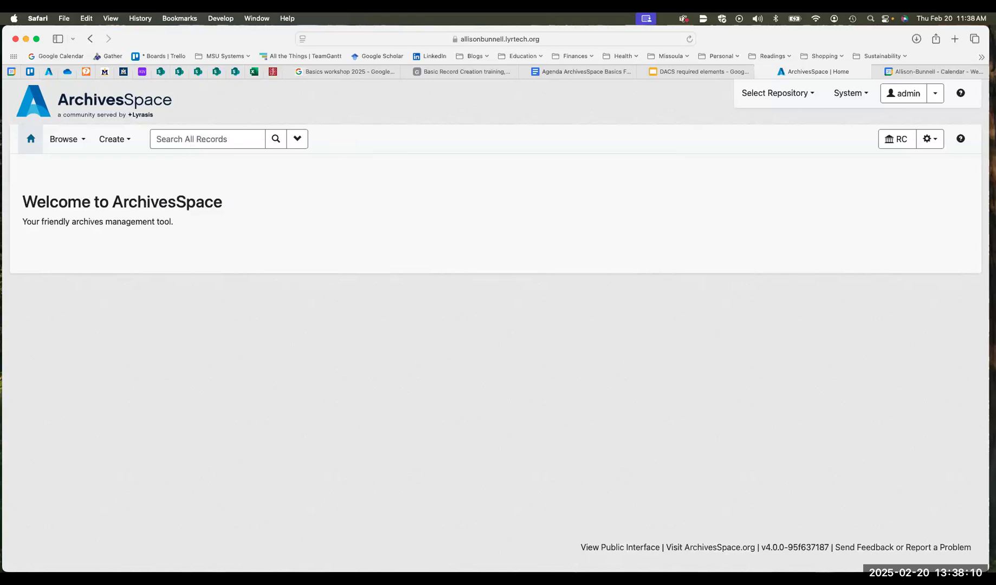
pyautogui.click(704, 67)
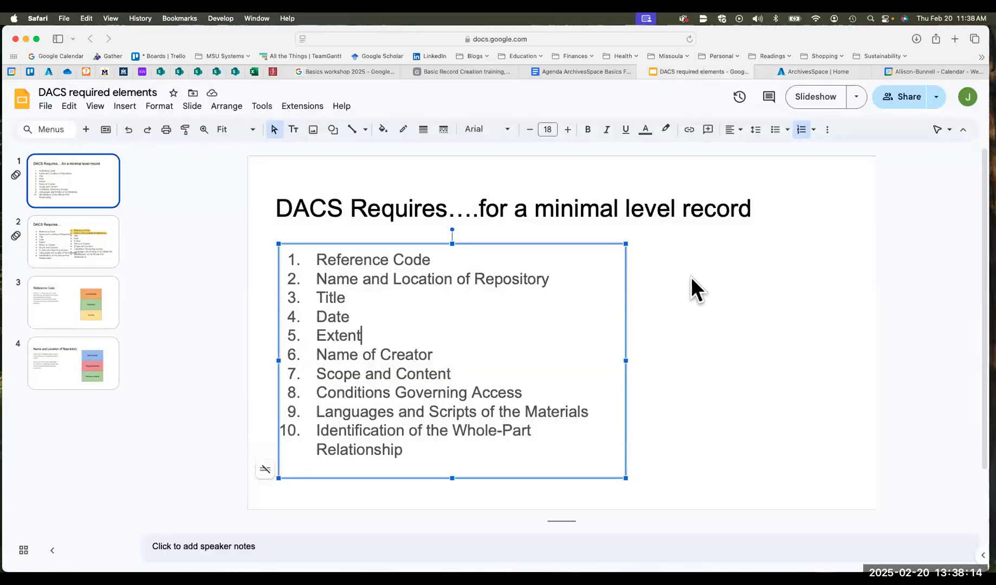
# Step: Read through the ten DACS minimal-record elements, then return to the ArchivesSpace home page
pyautogui.click(654, 280)
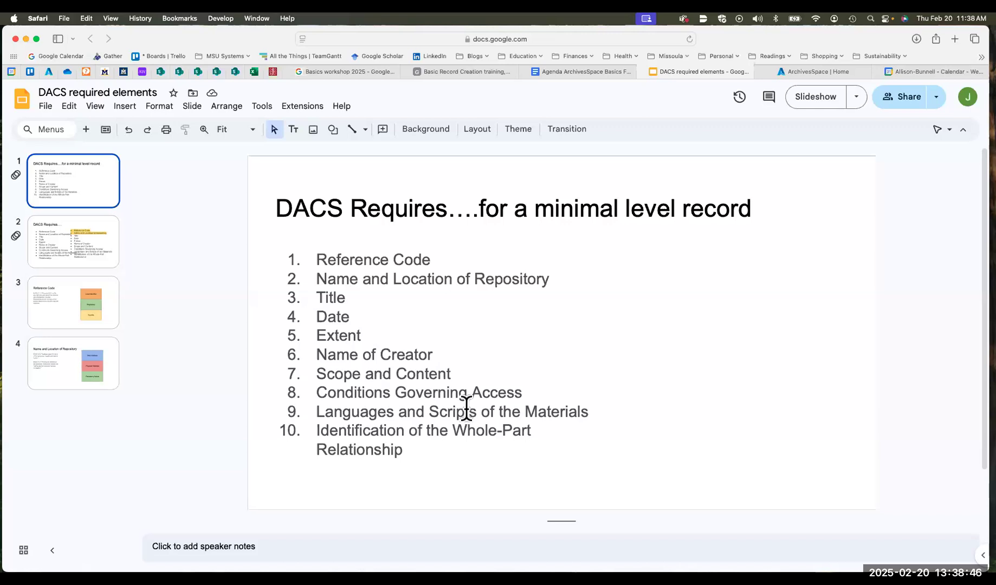
pyautogui.scroll(-2, 460, 407)
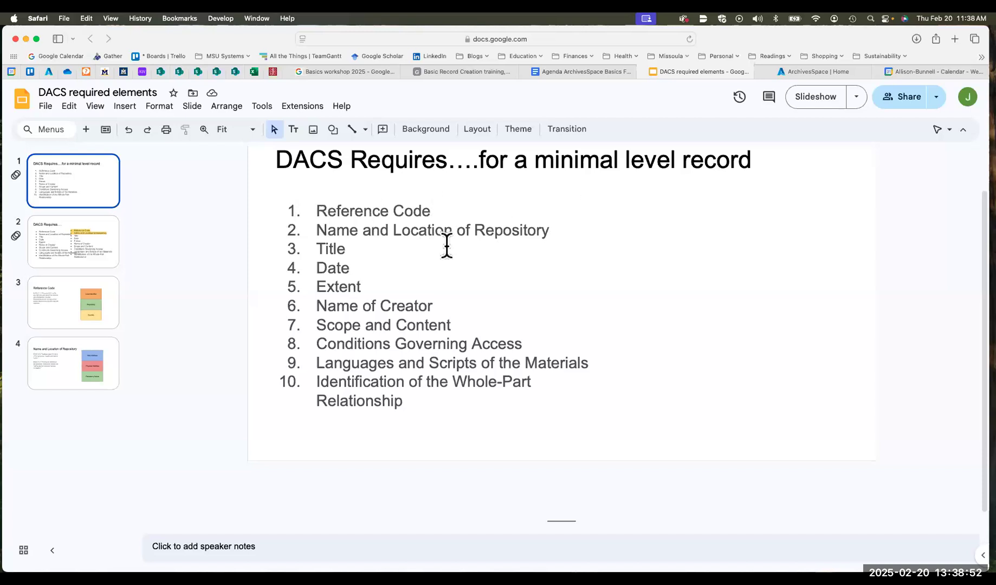
pyautogui.click(800, 71)
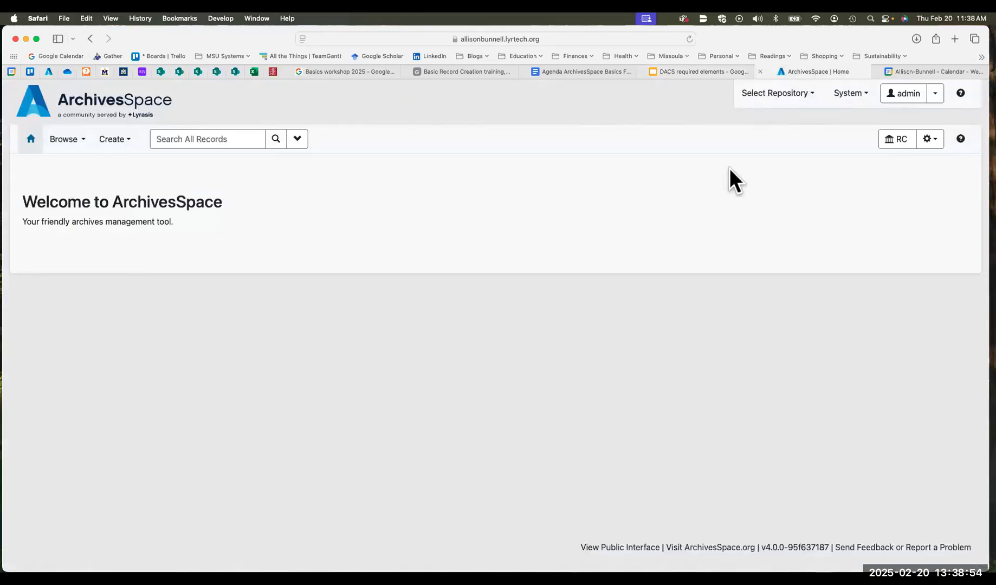
pyautogui.click(865, 94)
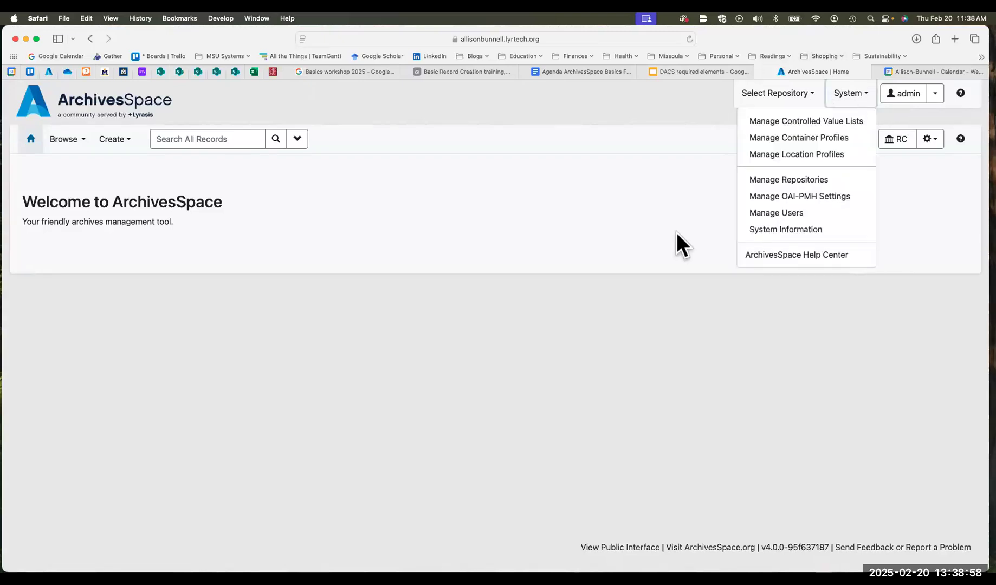
pyautogui.click(802, 180)
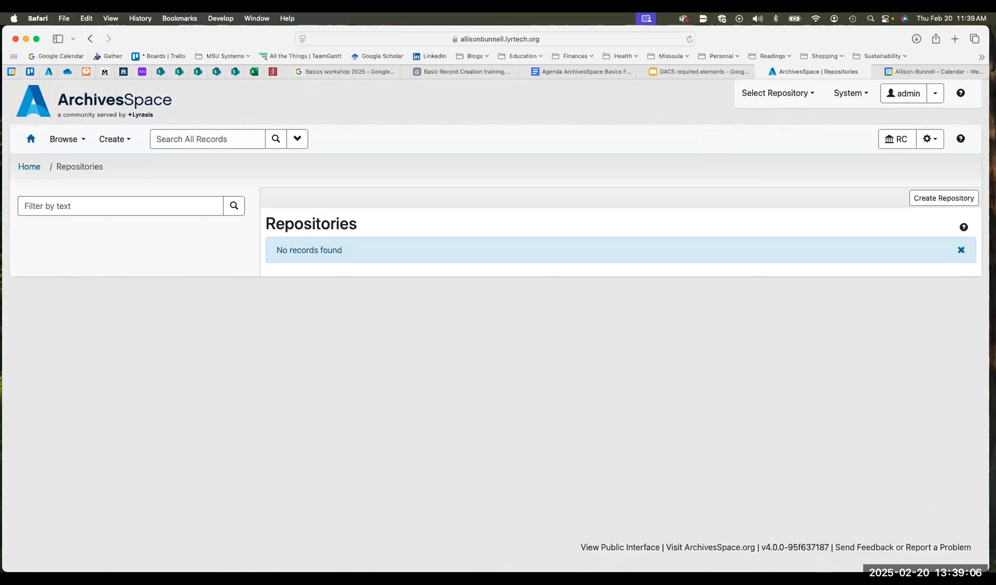
pyautogui.click(31, 140)
pyautogui.click(698, 71)
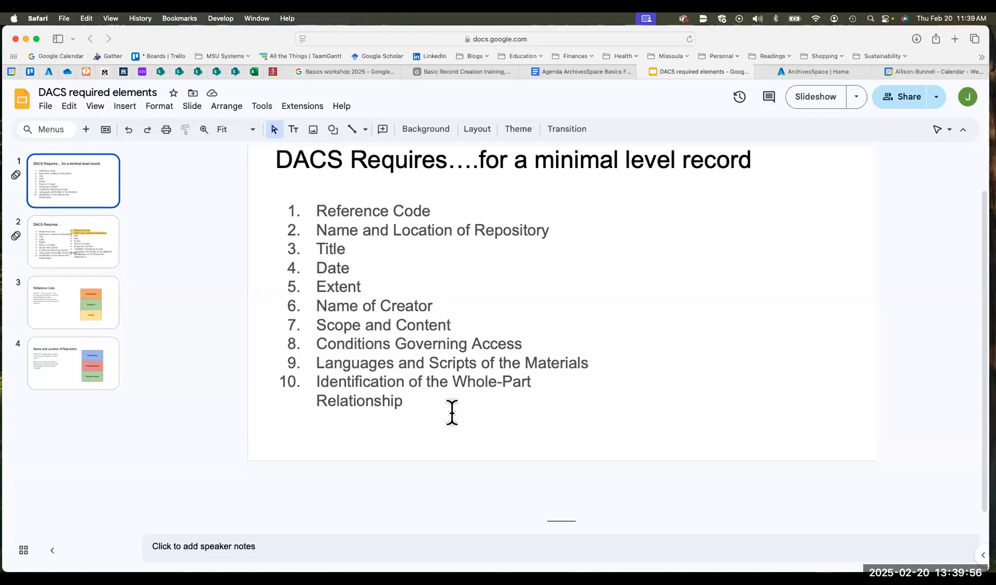
pyautogui.click(813, 71)
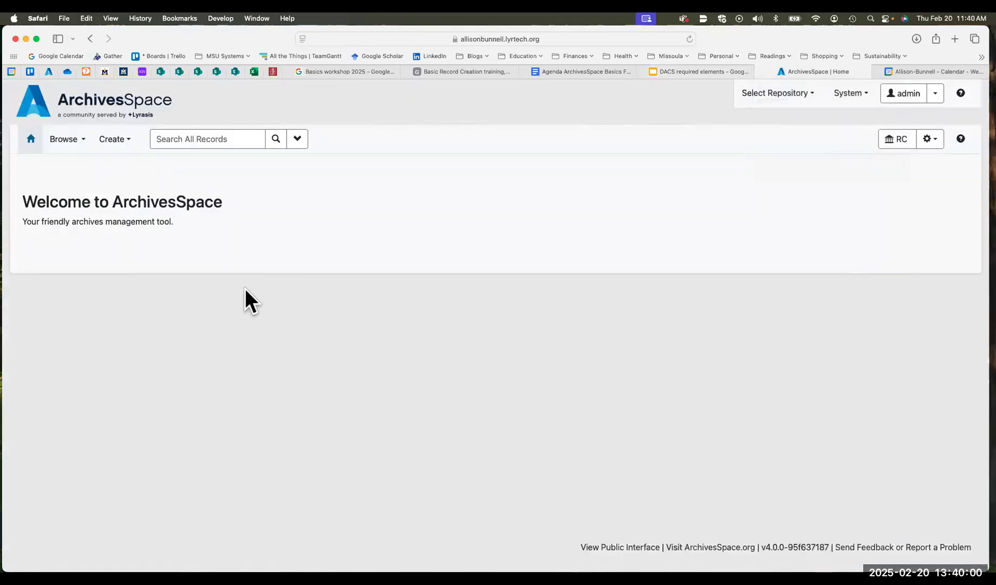
# Step: Browse accessions and open the Tomie Arai and Legan Wong Papers accession for editing
pyautogui.click(78, 141)
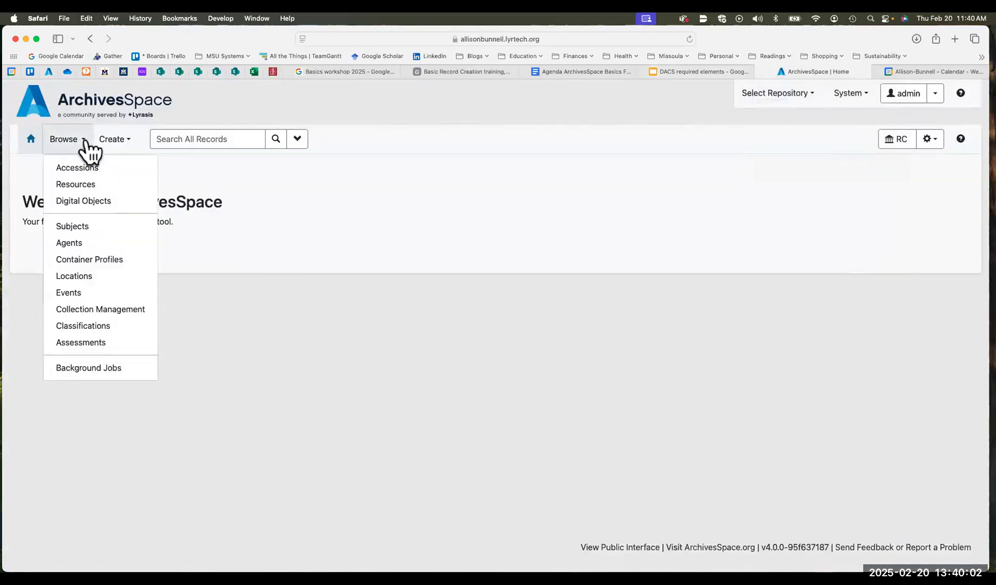
pyautogui.click(76, 172)
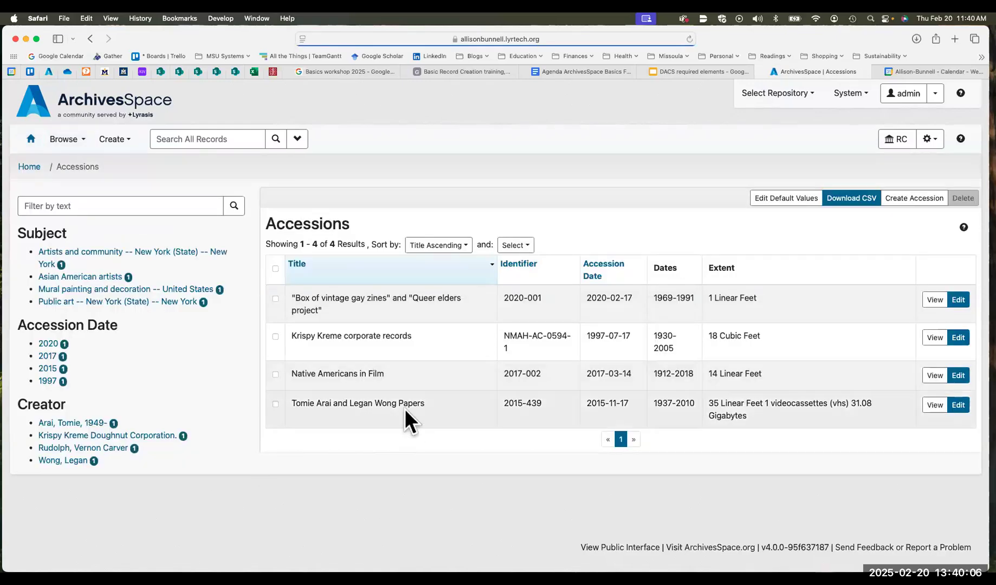
pyautogui.click(958, 406)
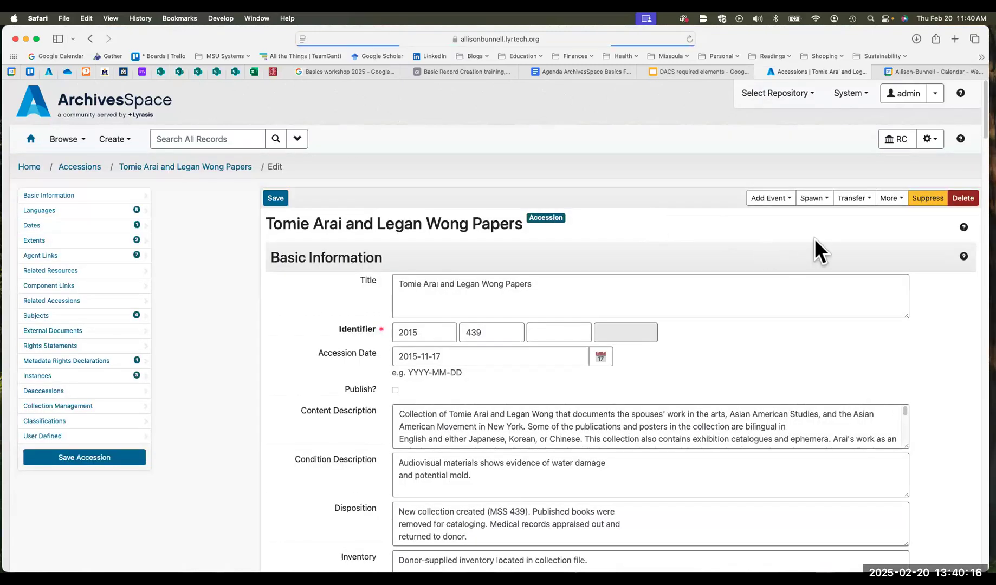
# Step: Check the Spawn options without choosing one and review the accession's filled-in fields
pyautogui.click(826, 199)
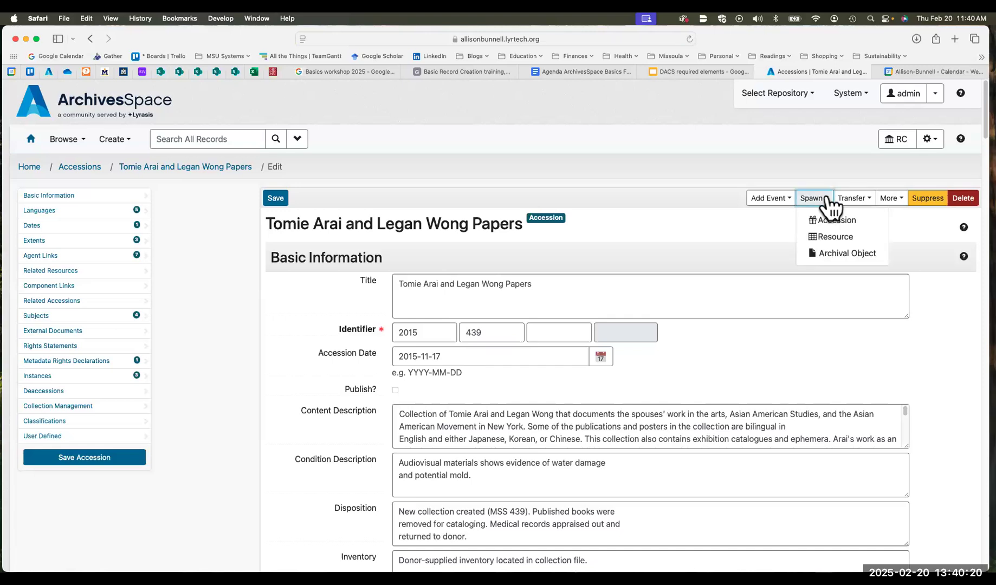
pyautogui.click(748, 245)
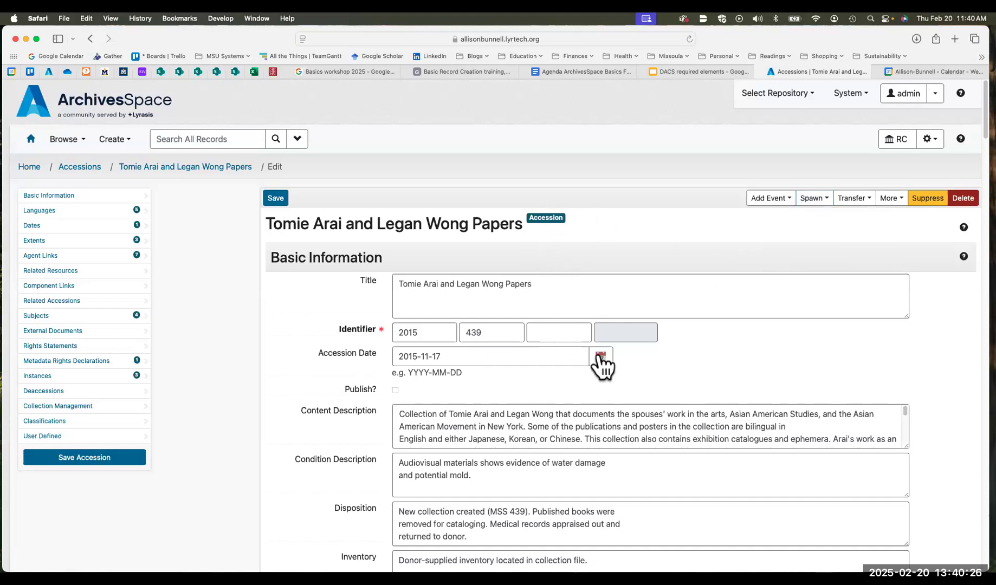
pyautogui.scroll(-1, 599, 357)
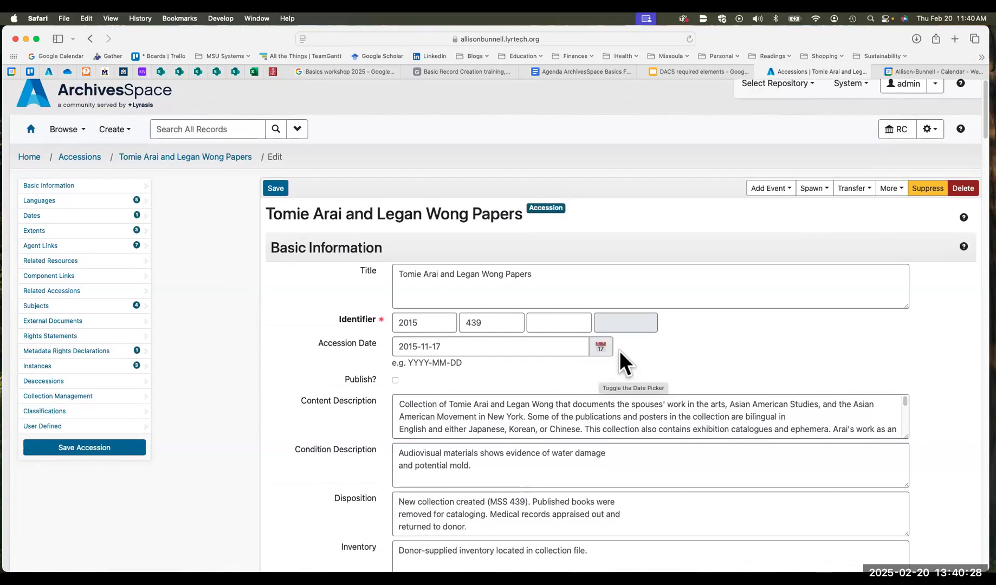
pyautogui.scroll(-1, 620, 351)
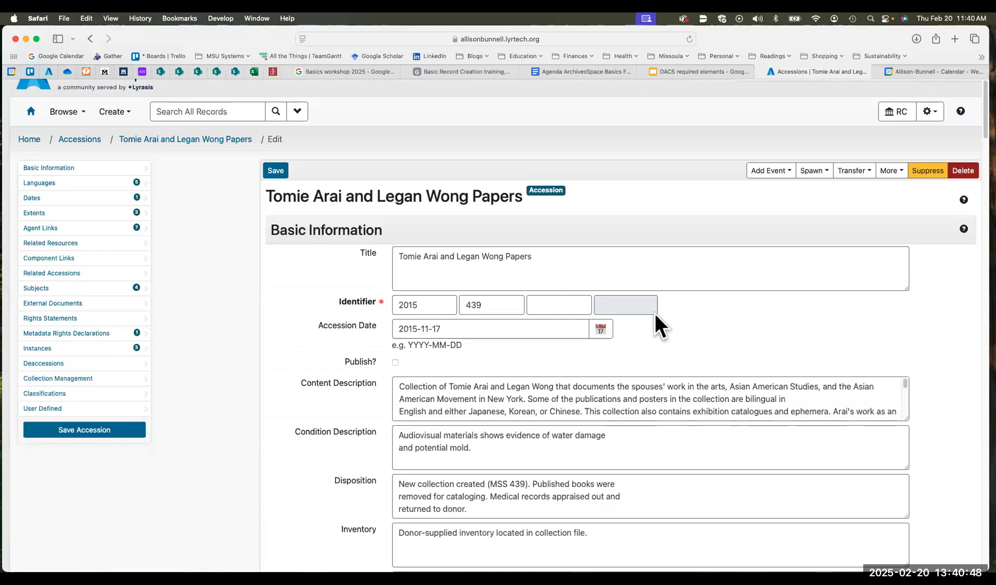
pyautogui.scroll(-3, 686, 325)
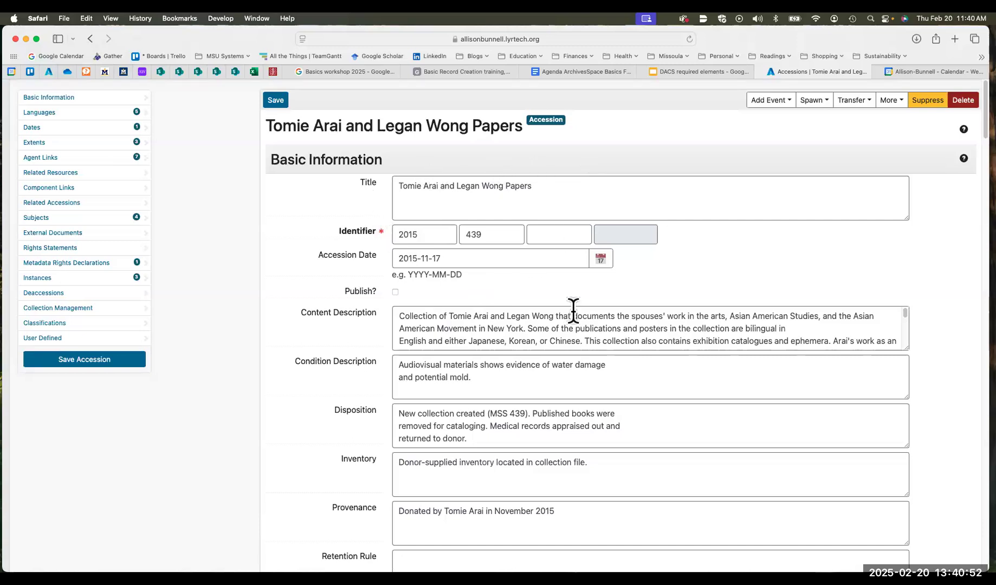
pyautogui.scroll(-2, 555, 312)
pyautogui.scroll(2, 555, 311)
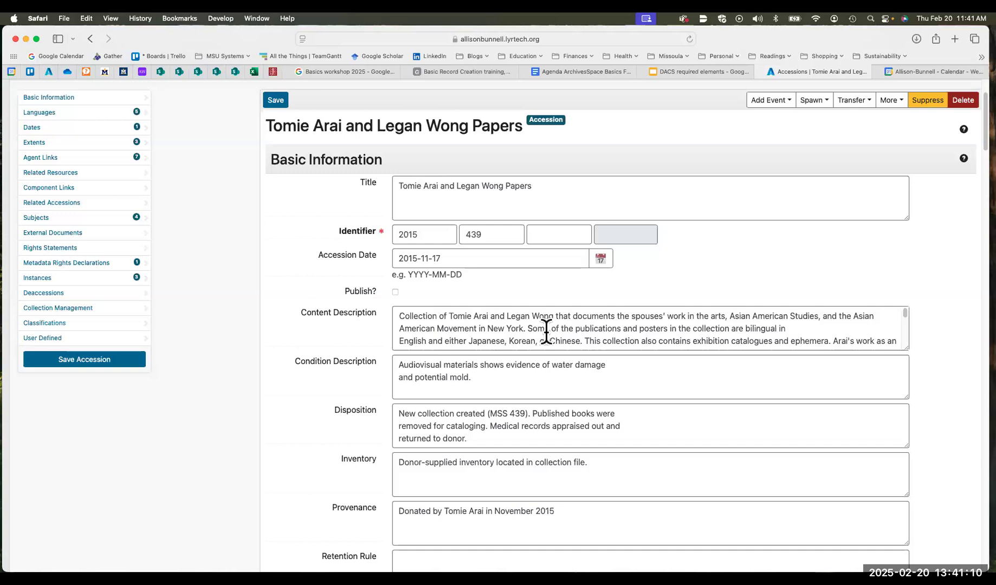
pyautogui.scroll(-3, 640, 333)
pyautogui.scroll(3, 634, 341)
pyautogui.scroll(-5, 647, 401)
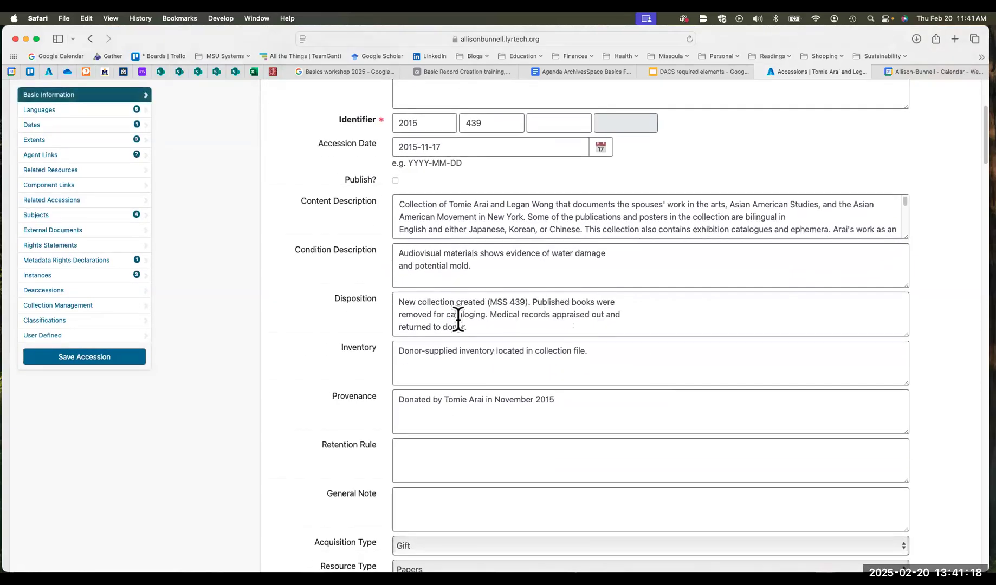
pyautogui.scroll(-3, 558, 363)
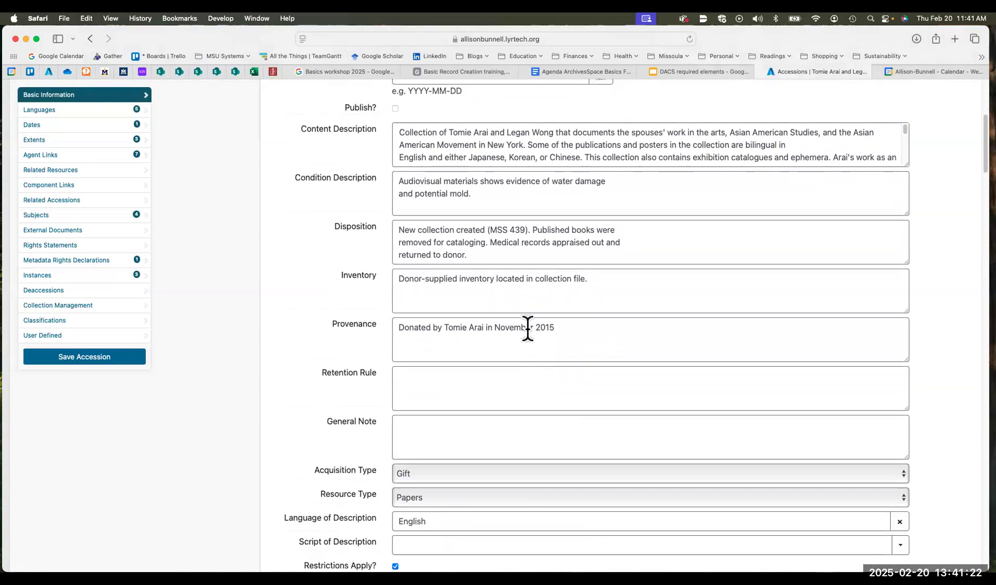
pyautogui.scroll(-5, 588, 292)
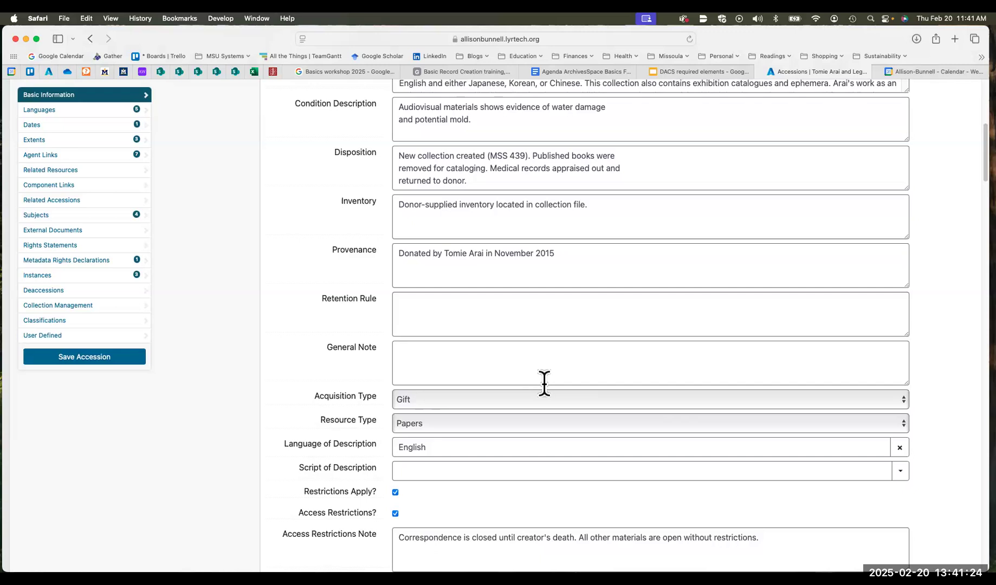
pyautogui.scroll(-10, 544, 382)
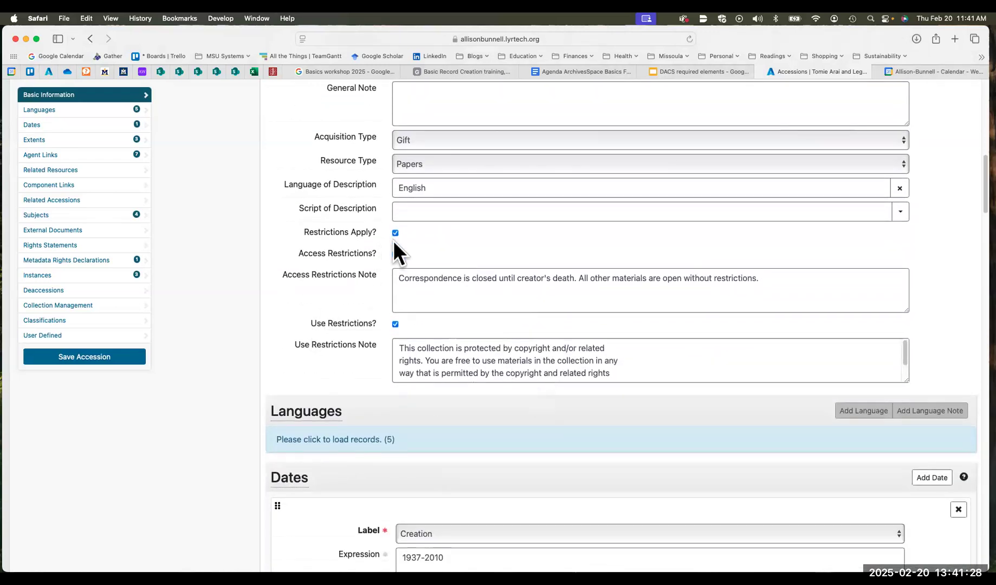
pyautogui.click(395, 253)
pyautogui.scroll(-2, 515, 373)
pyautogui.scroll(-3, 517, 442)
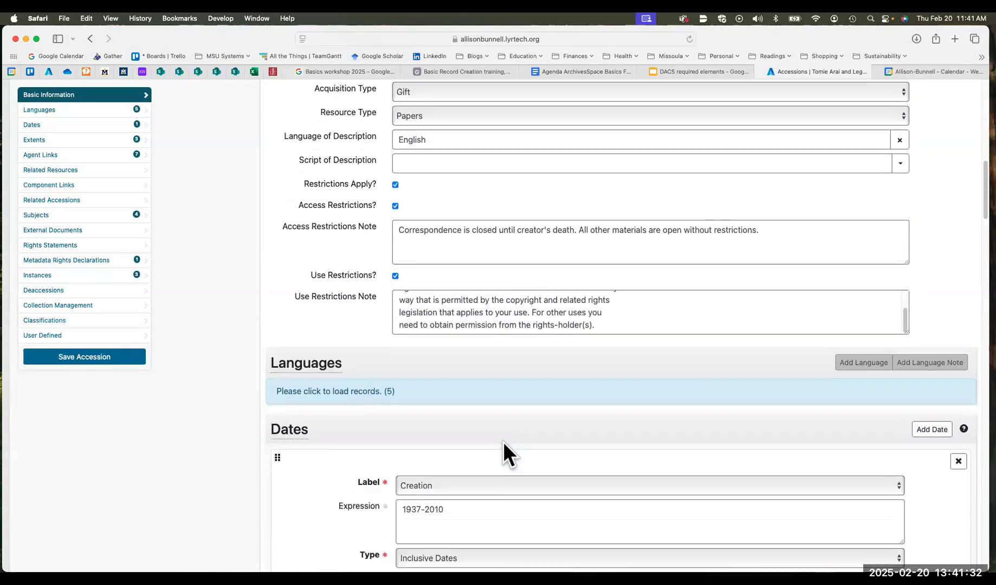
pyautogui.click(339, 362)
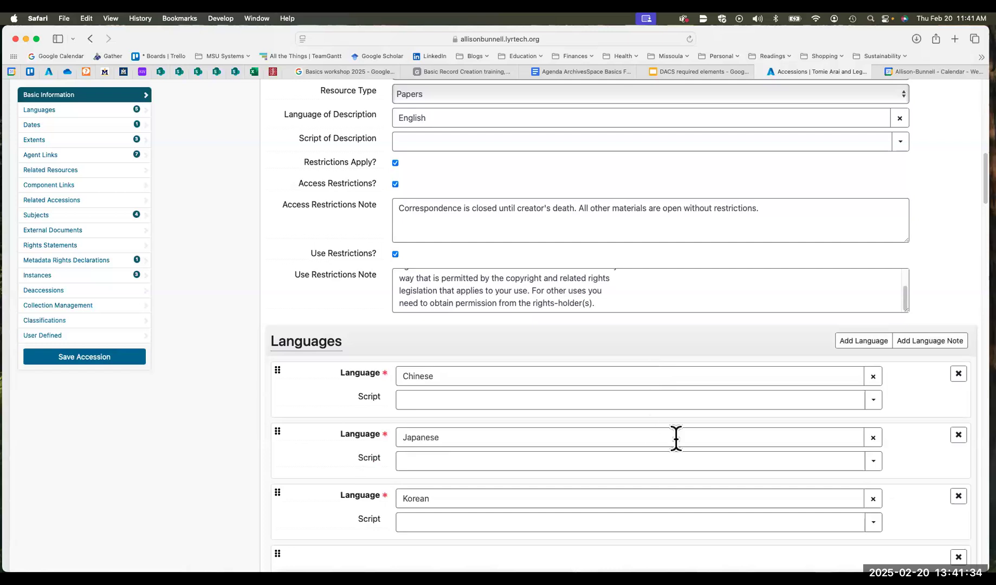
pyautogui.scroll(-1, 675, 439)
pyautogui.scroll(-5, 675, 437)
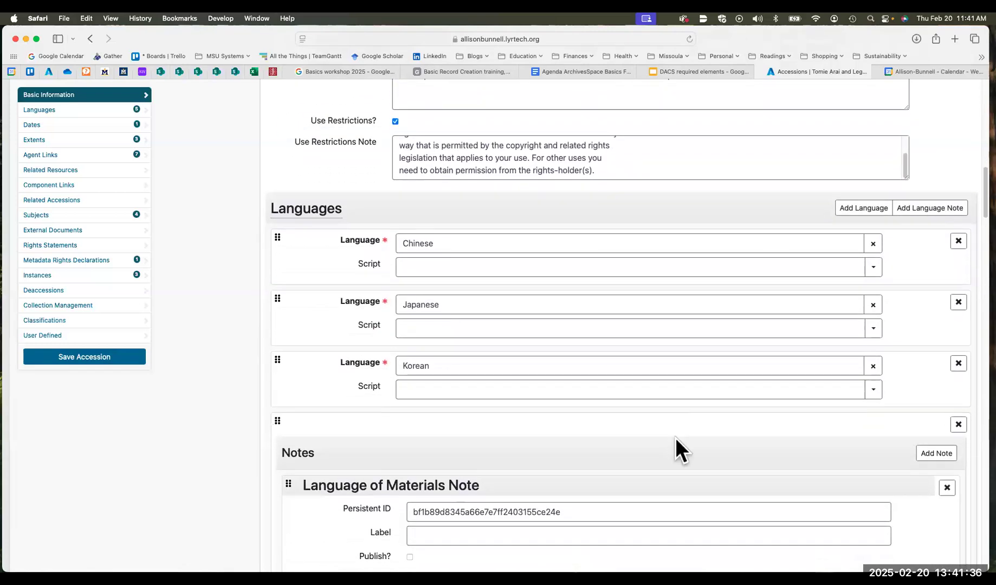
pyautogui.scroll(-10, 675, 438)
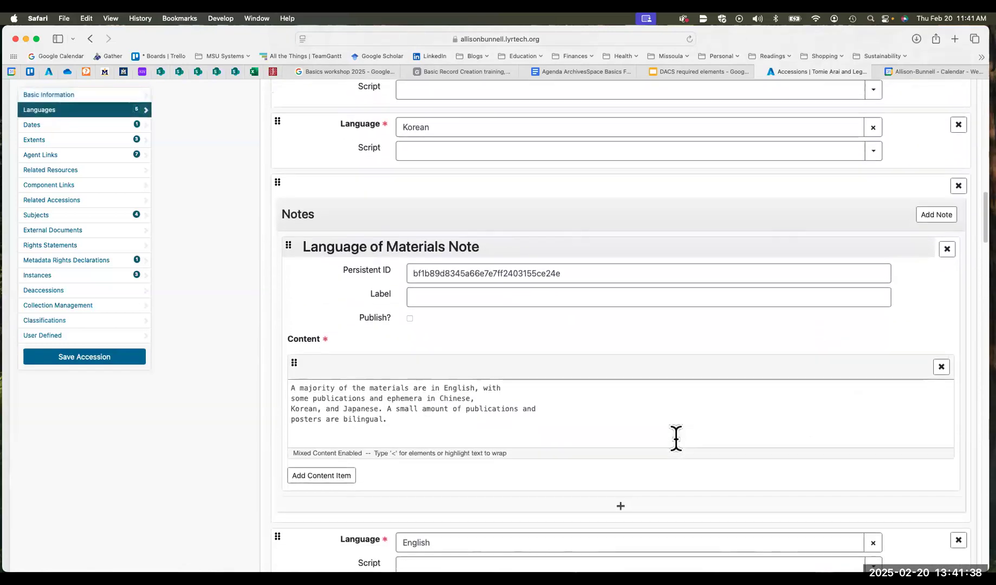
pyautogui.scroll(-6, 676, 438)
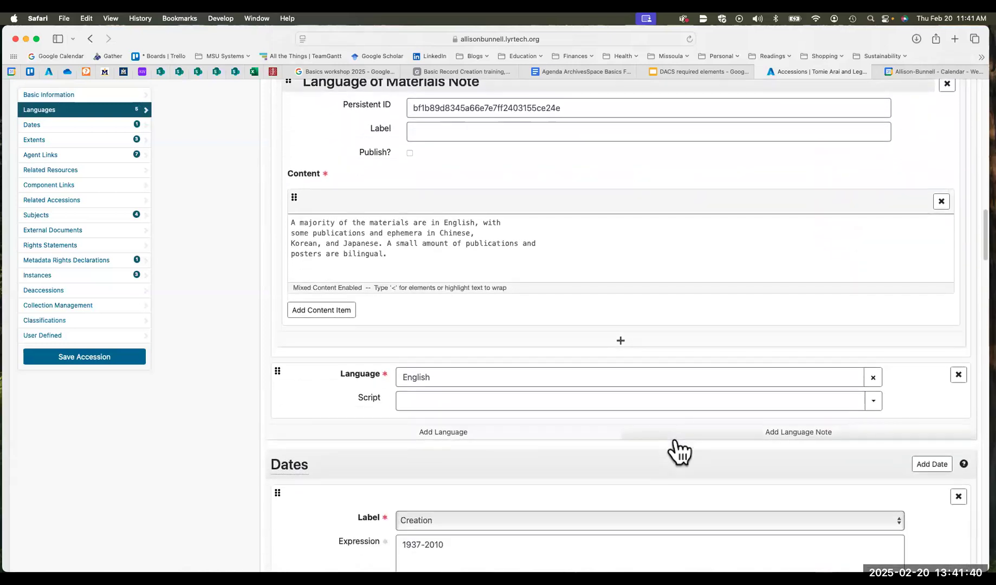
pyautogui.scroll(8, 675, 438)
pyautogui.scroll(6, 676, 438)
pyautogui.scroll(-8, 675, 437)
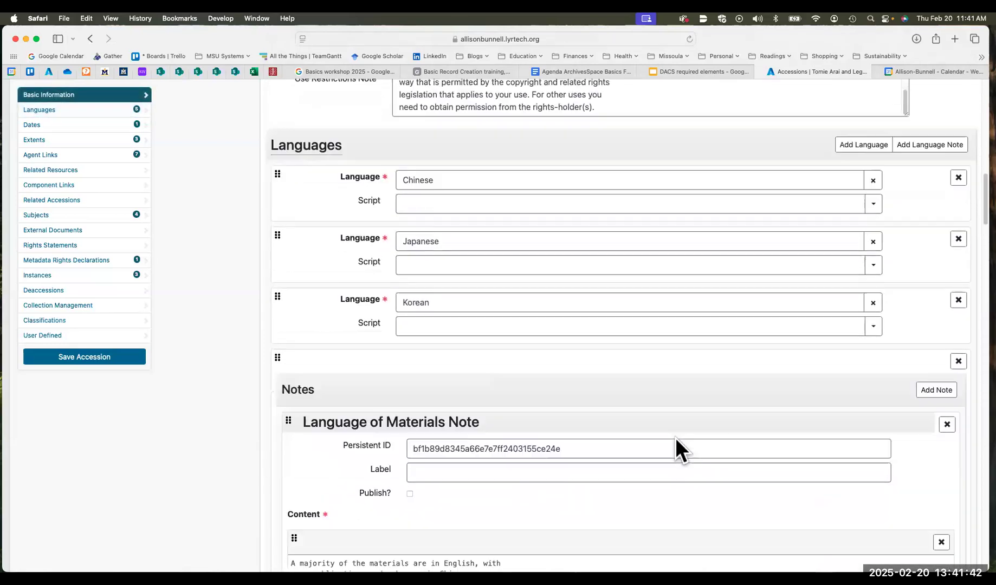
pyautogui.scroll(-20, 675, 437)
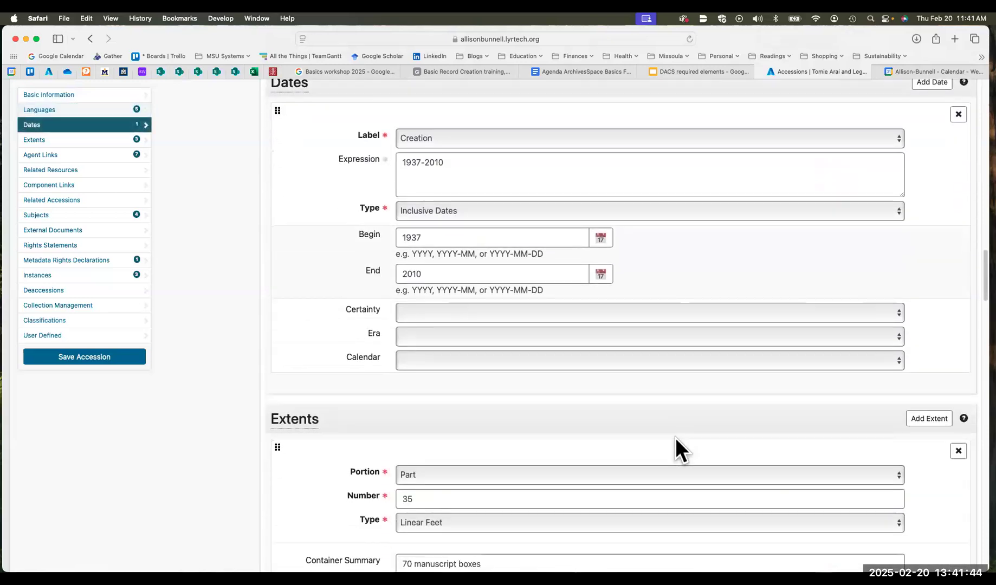
pyautogui.scroll(-1, 707, 402)
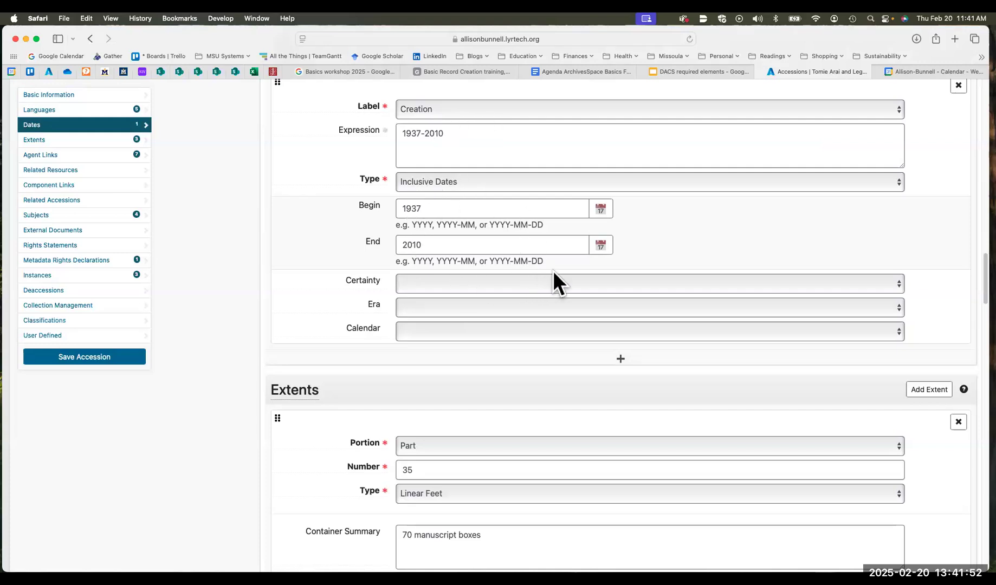
pyautogui.scroll(-2, 554, 274)
# Step: Review the accession's extents
pyautogui.scroll(-8, 553, 271)
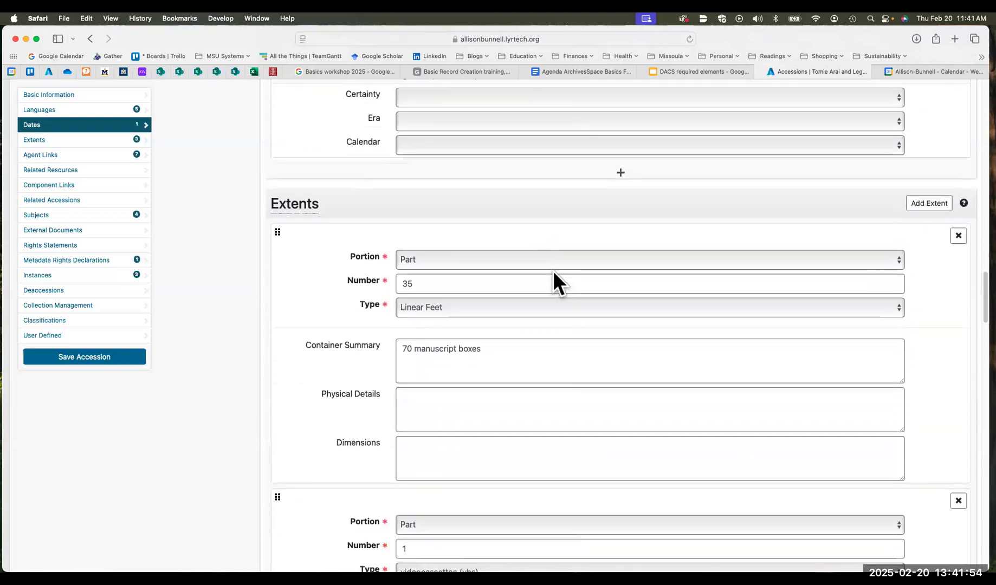
pyautogui.scroll(-1, 552, 271)
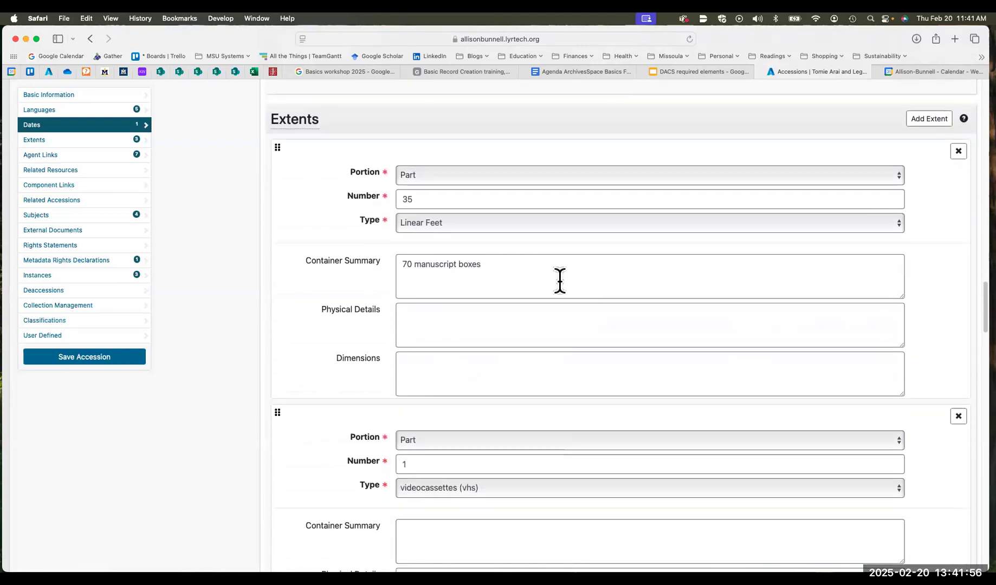
pyautogui.scroll(-1, 558, 276)
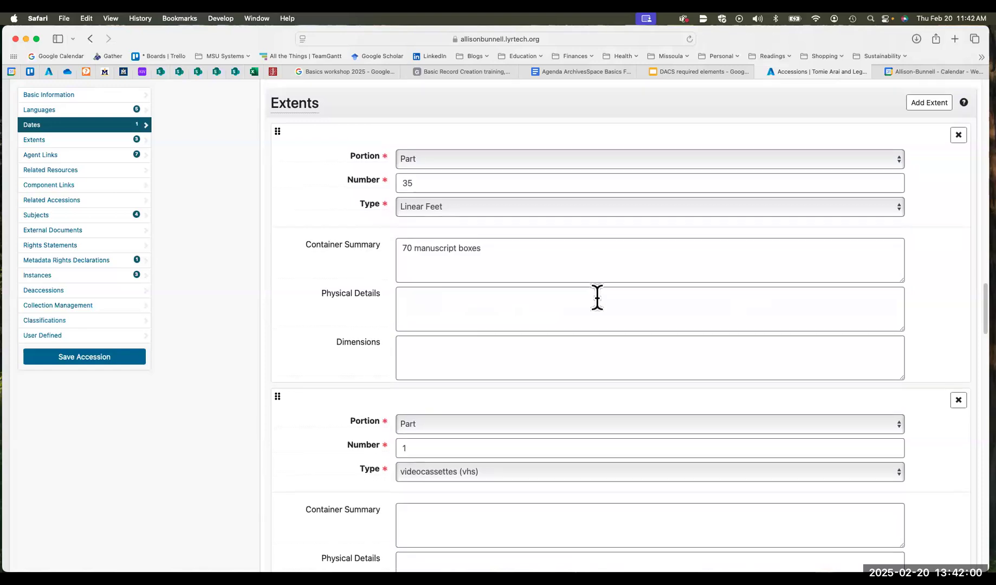
pyautogui.scroll(-1, 595, 296)
pyautogui.scroll(-8, 617, 364)
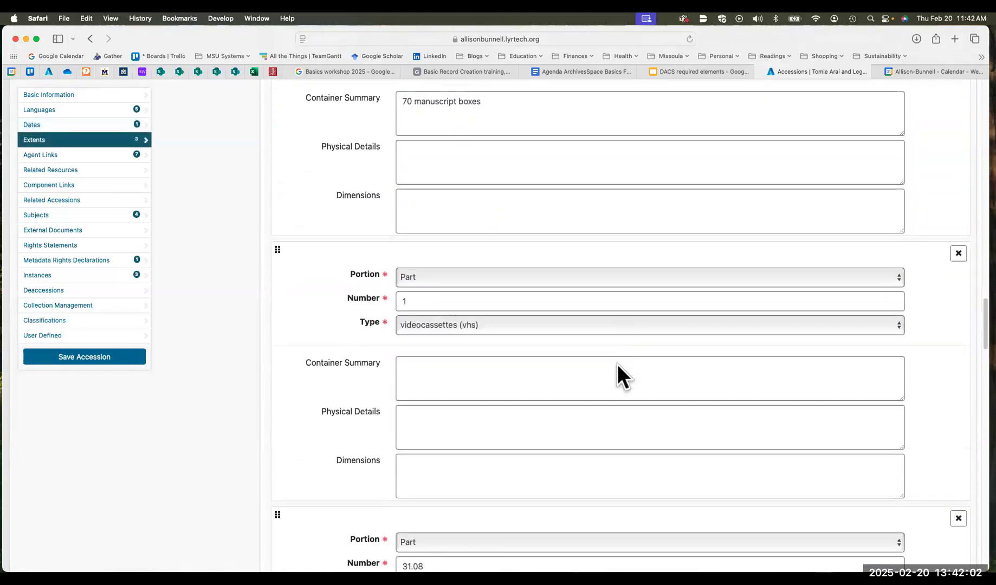
pyautogui.scroll(-5, 617, 364)
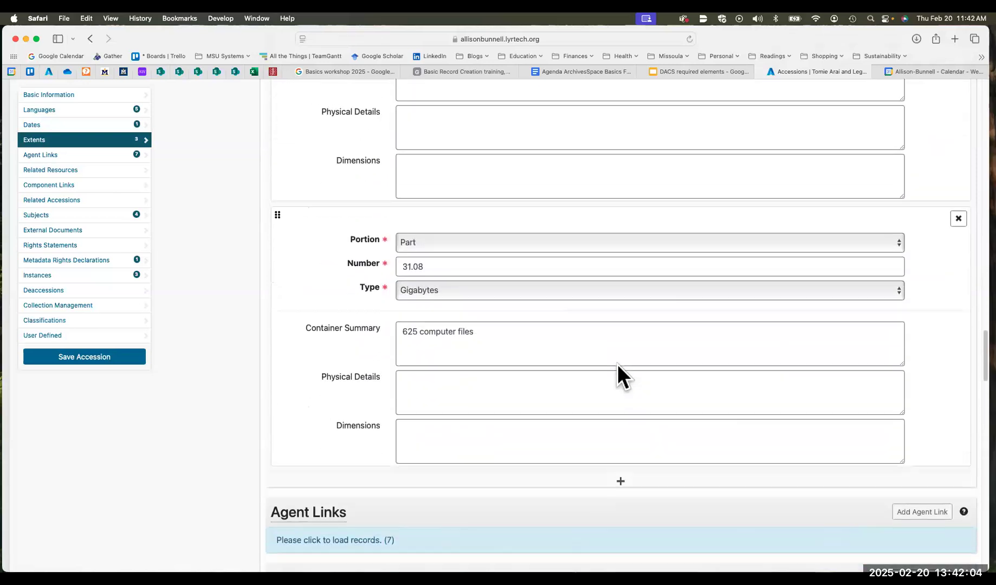
pyautogui.scroll(15, 617, 364)
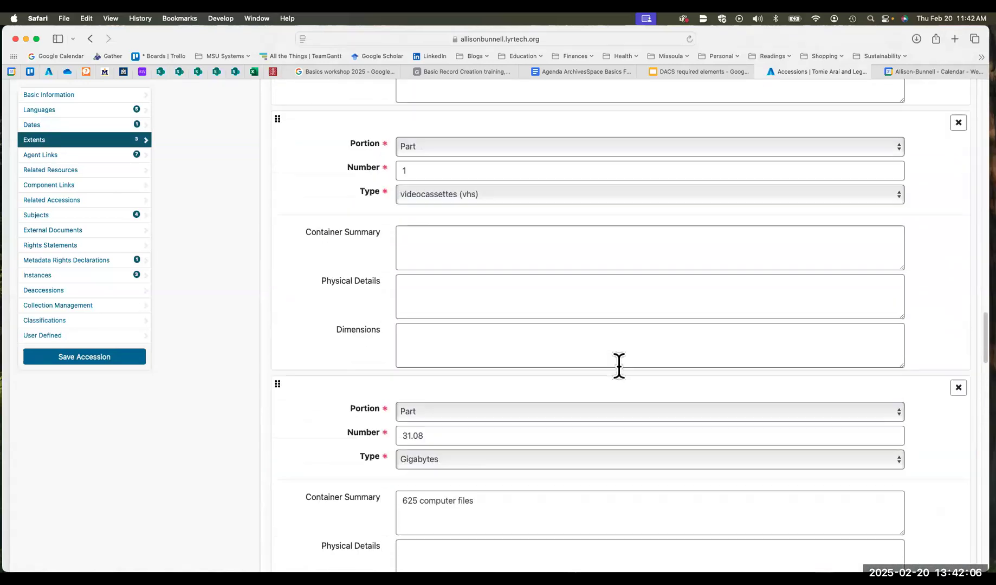
pyautogui.scroll(-18, 619, 364)
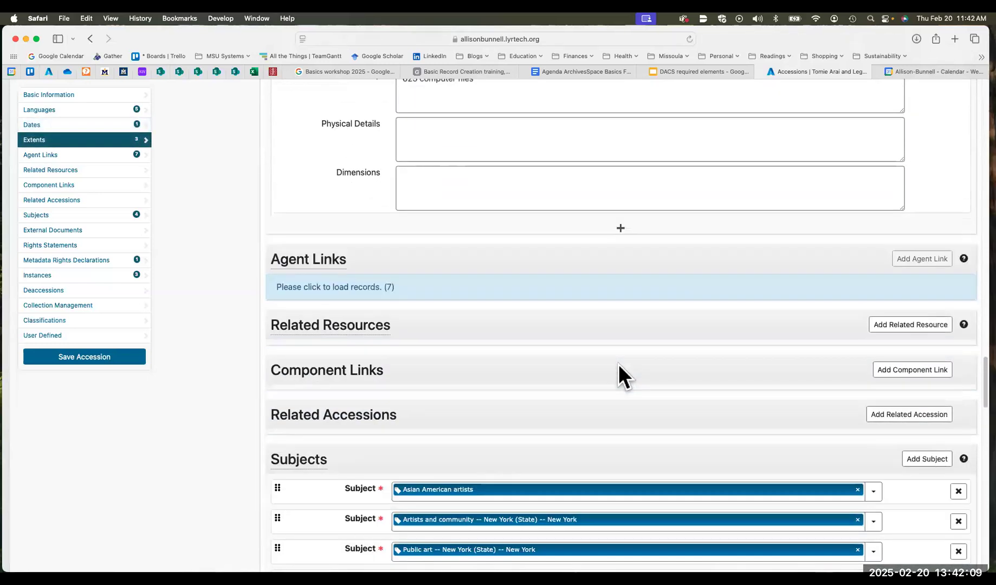
# Step: Load the accession's agent link records and look them over
pyautogui.click(345, 225)
pyautogui.scroll(-3, 671, 365)
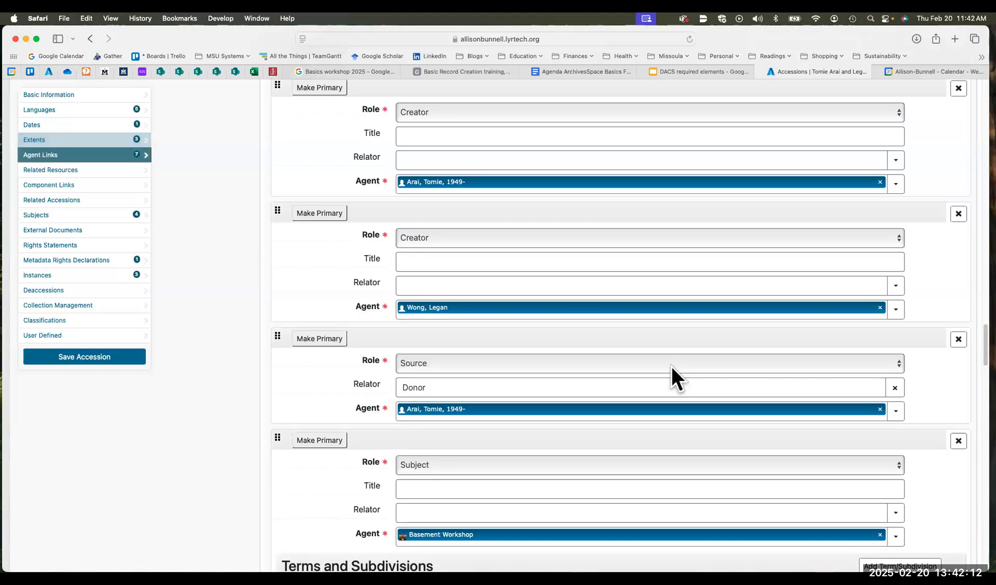
pyautogui.scroll(-2, 478, 458)
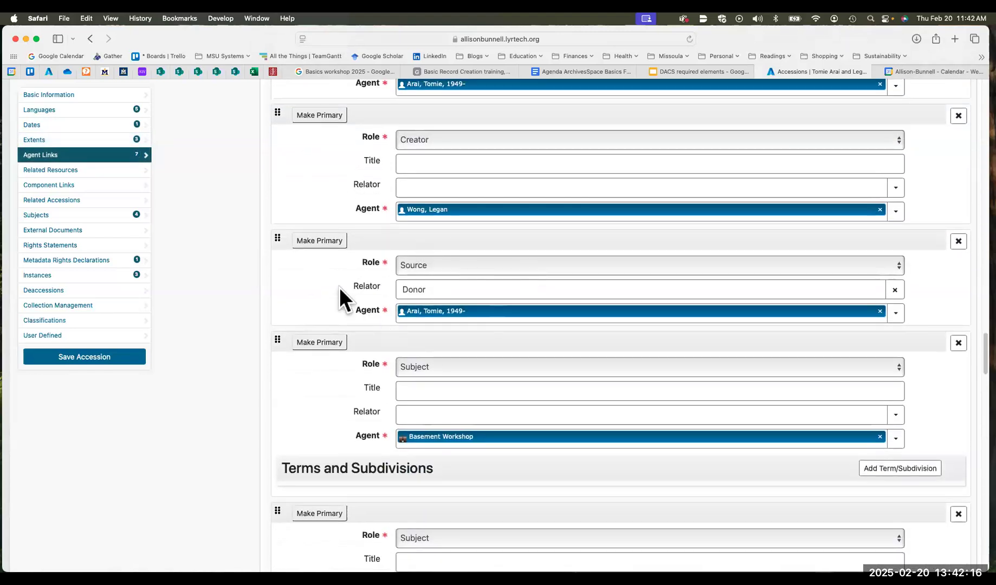
pyautogui.scroll(-4, 595, 367)
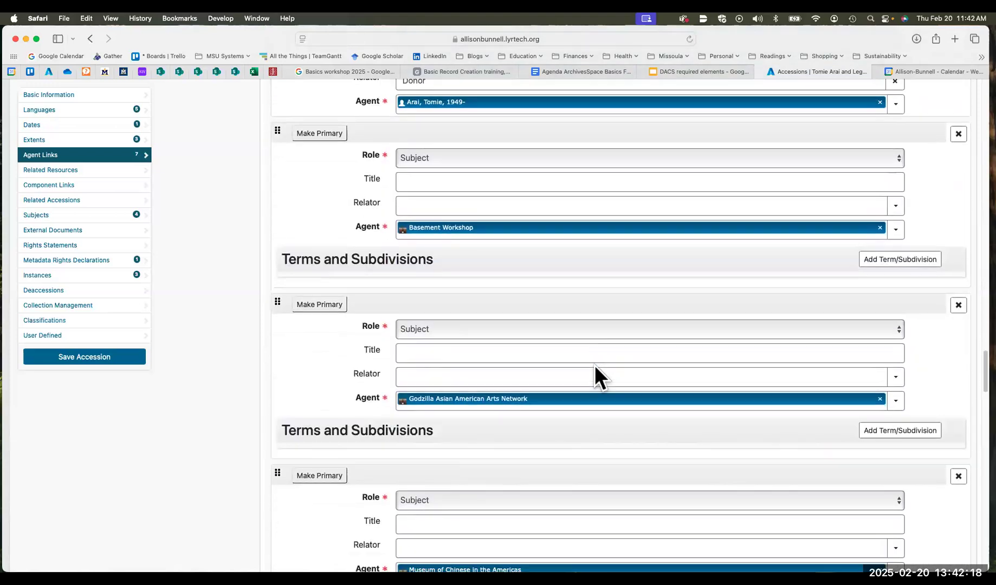
pyautogui.scroll(-4, 594, 366)
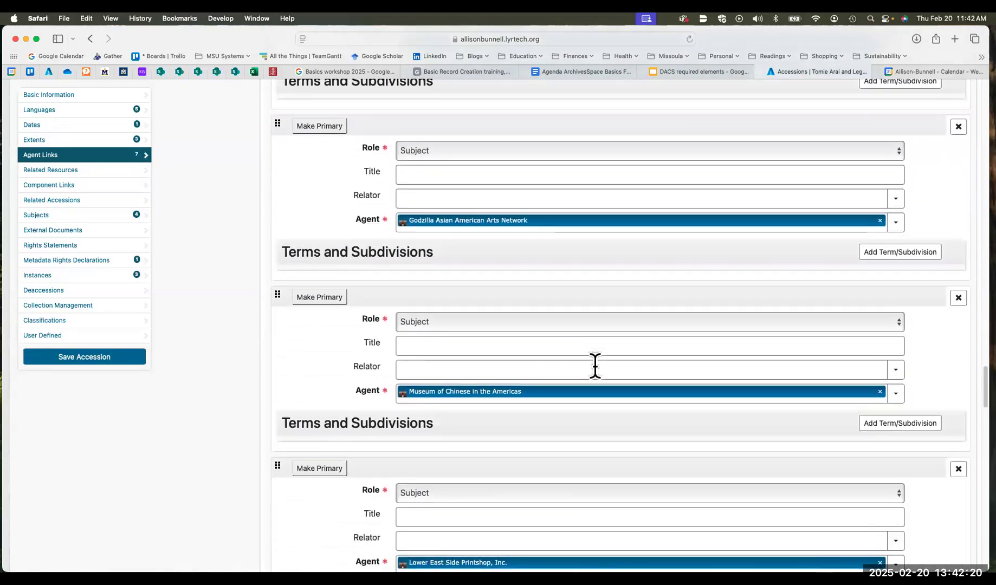
pyautogui.scroll(-6, 595, 367)
pyautogui.scroll(-6, 595, 366)
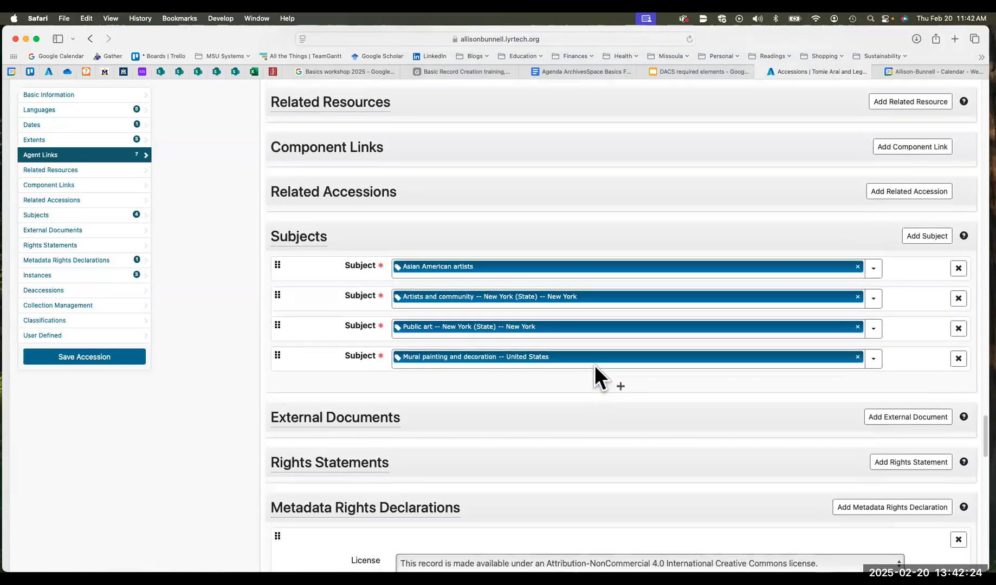
pyautogui.scroll(6, 594, 364)
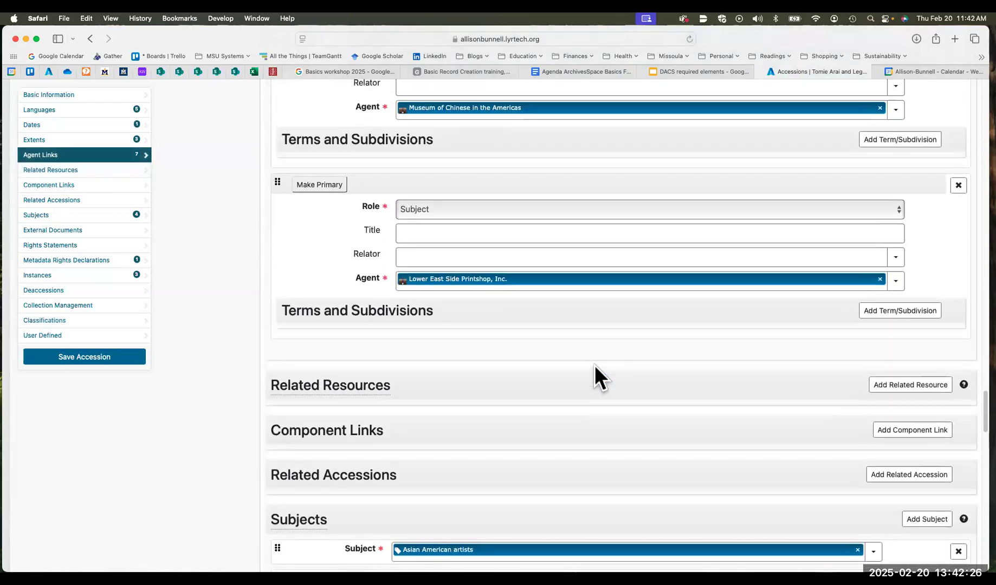
# Step: Review the accession's subjects and instances, then return to the top of the record
pyautogui.scroll(-3, 594, 365)
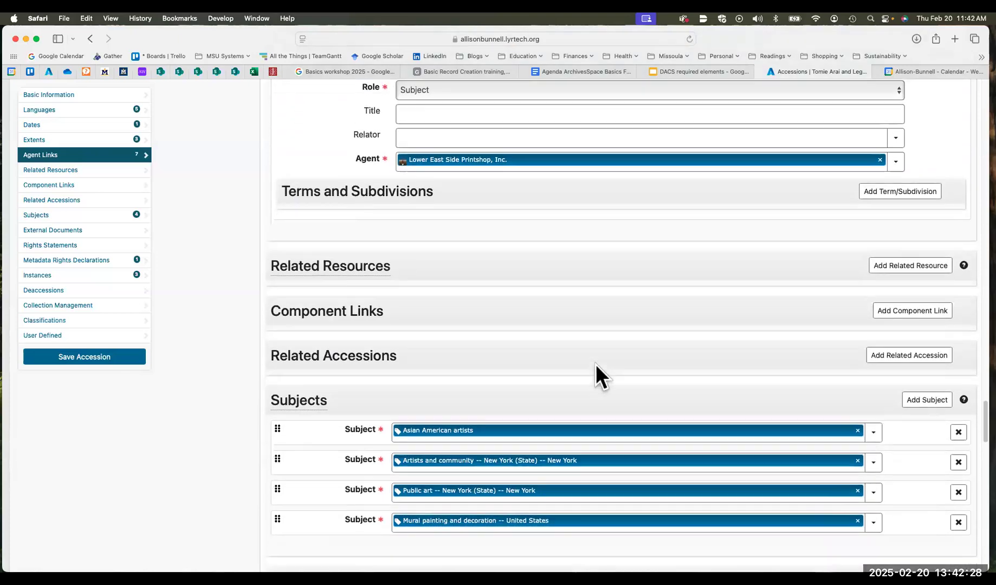
pyautogui.scroll(-4, 594, 364)
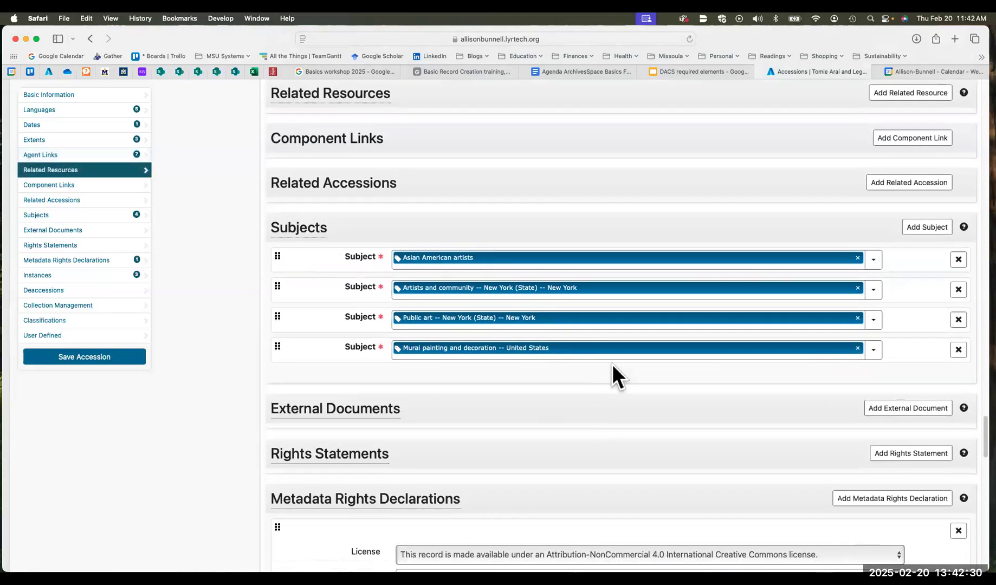
pyautogui.scroll(-4, 631, 450)
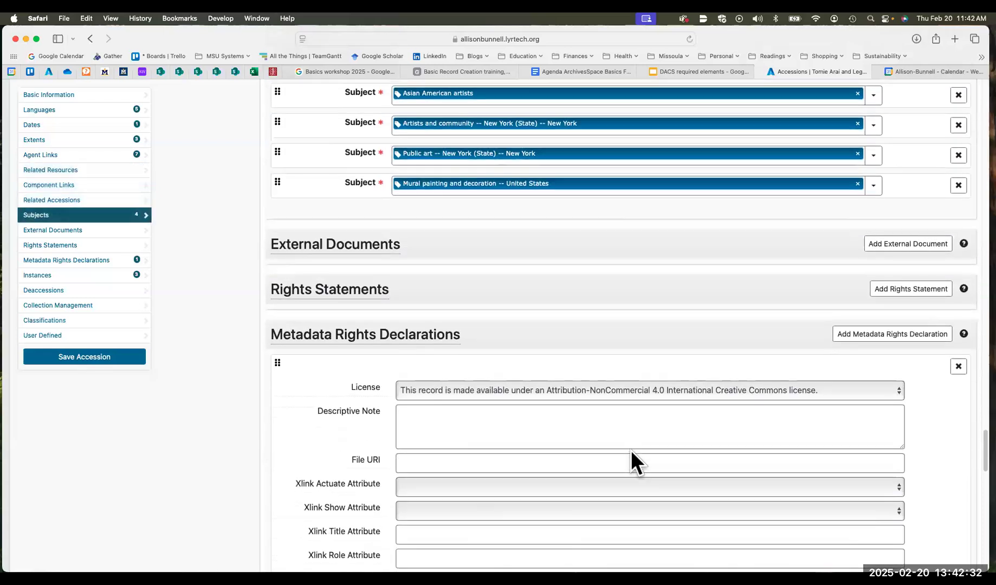
pyautogui.scroll(-3, 631, 450)
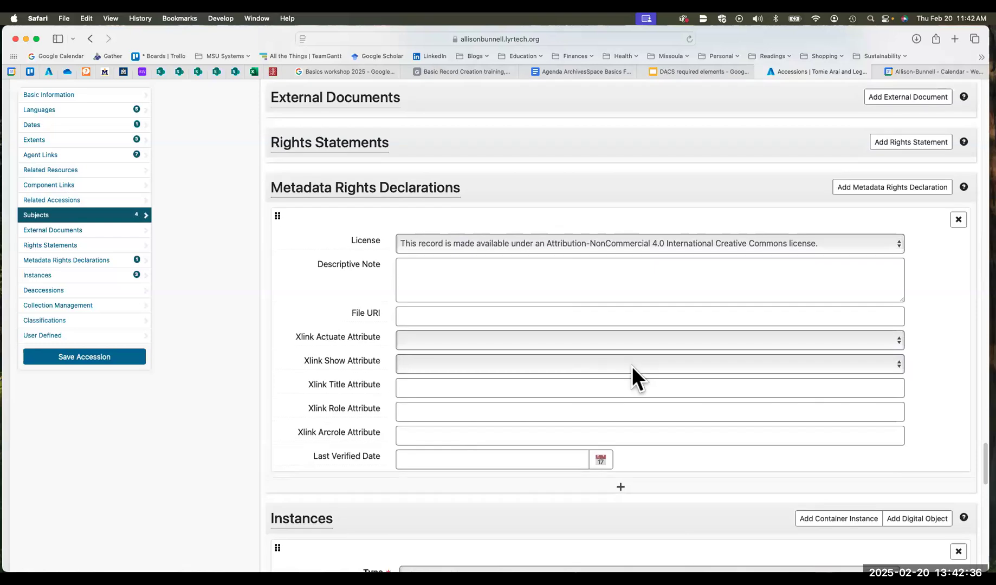
pyautogui.scroll(-7, 631, 367)
pyautogui.scroll(-8, 631, 366)
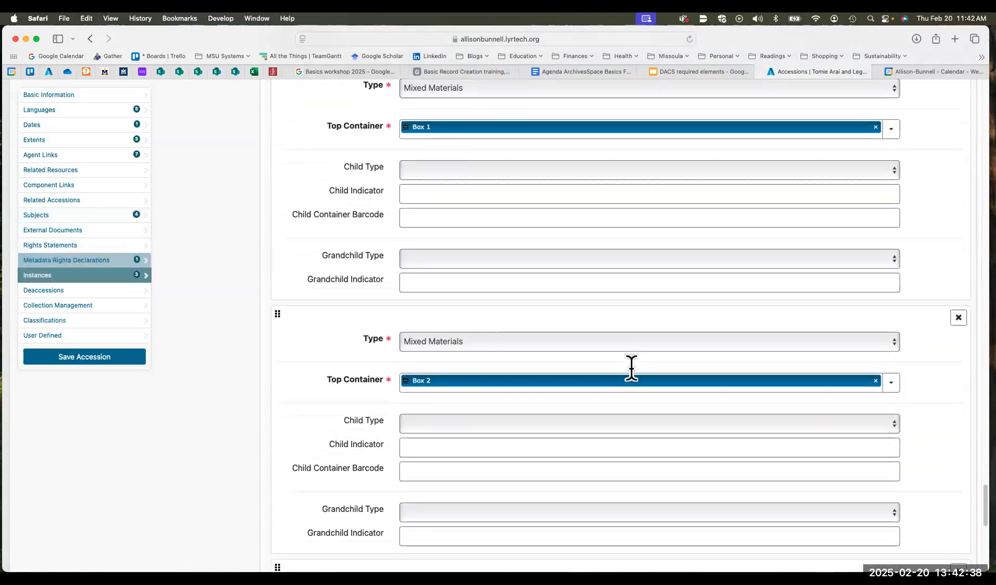
pyautogui.scroll(-2, 631, 366)
pyautogui.scroll(2, 631, 367)
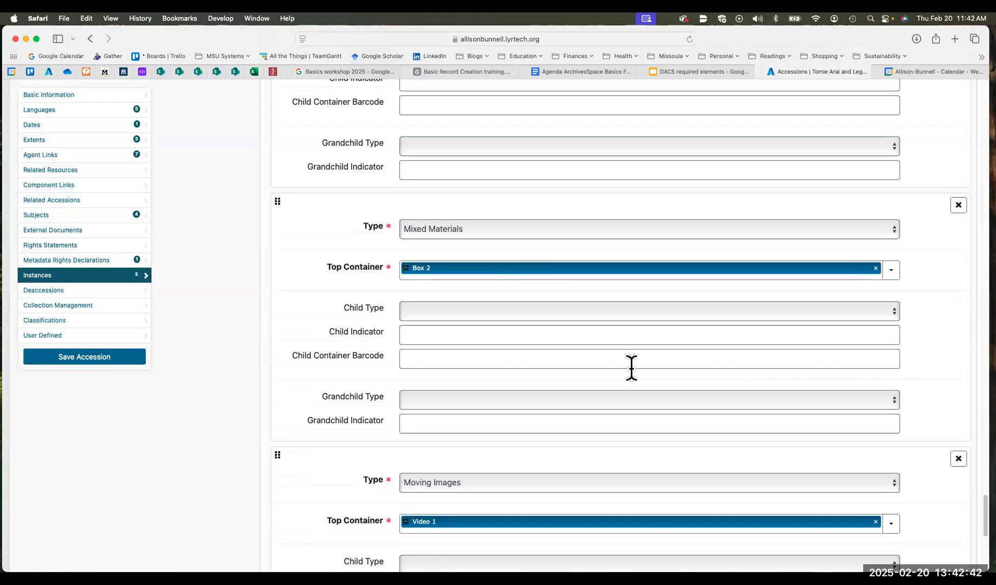
pyautogui.scroll(20, 576, 338)
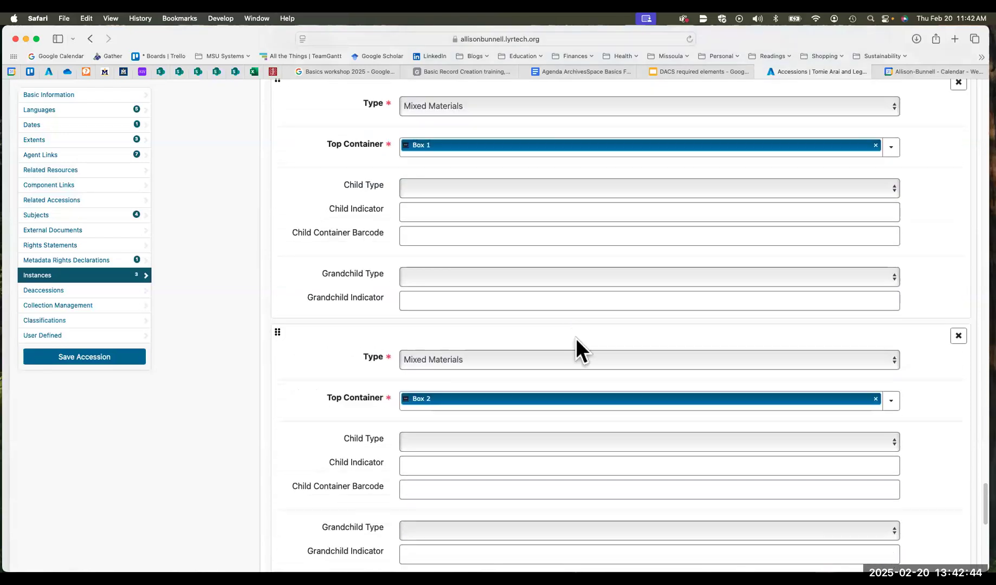
pyautogui.scroll(15, 576, 339)
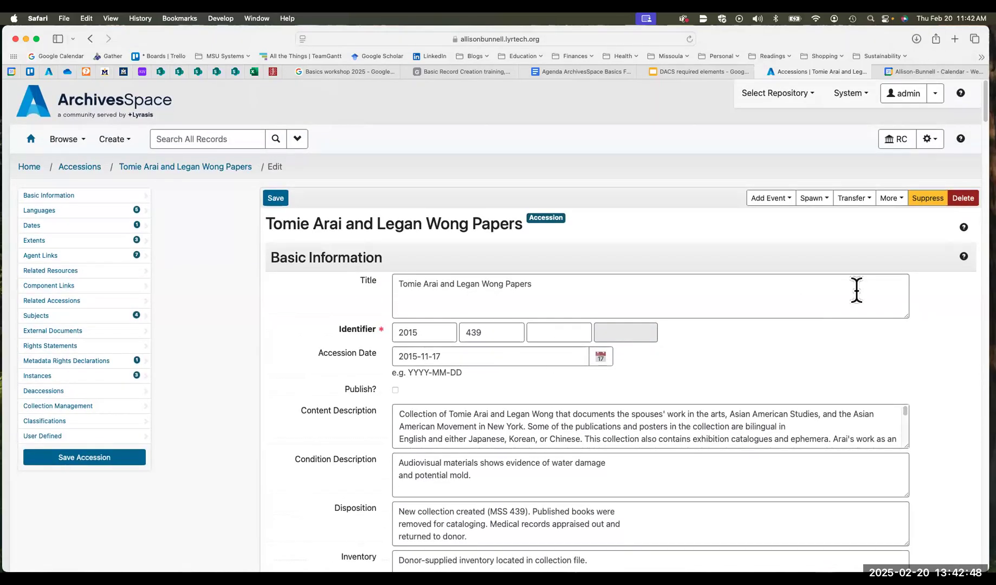
pyautogui.click(825, 204)
# Step: Spawn a resource from the accession and begin its identifier with 439
pyautogui.click(833, 238)
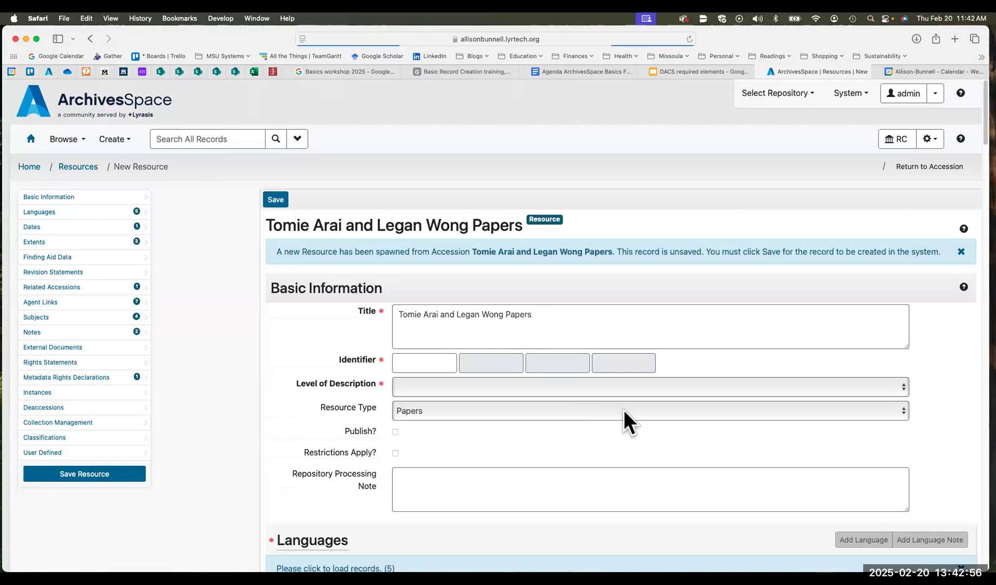
pyautogui.scroll(-2, 623, 409)
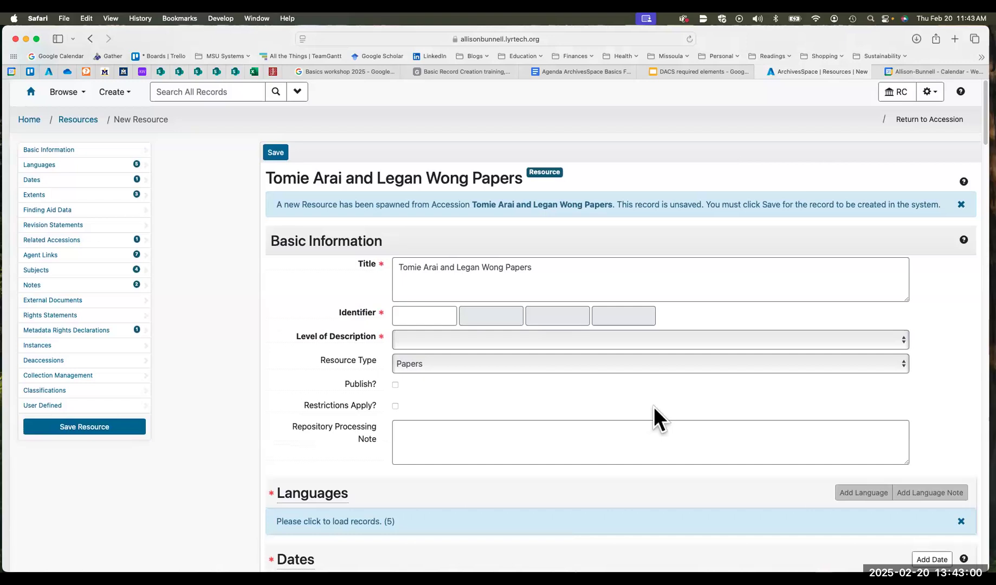
pyautogui.scroll(2, 614, 389)
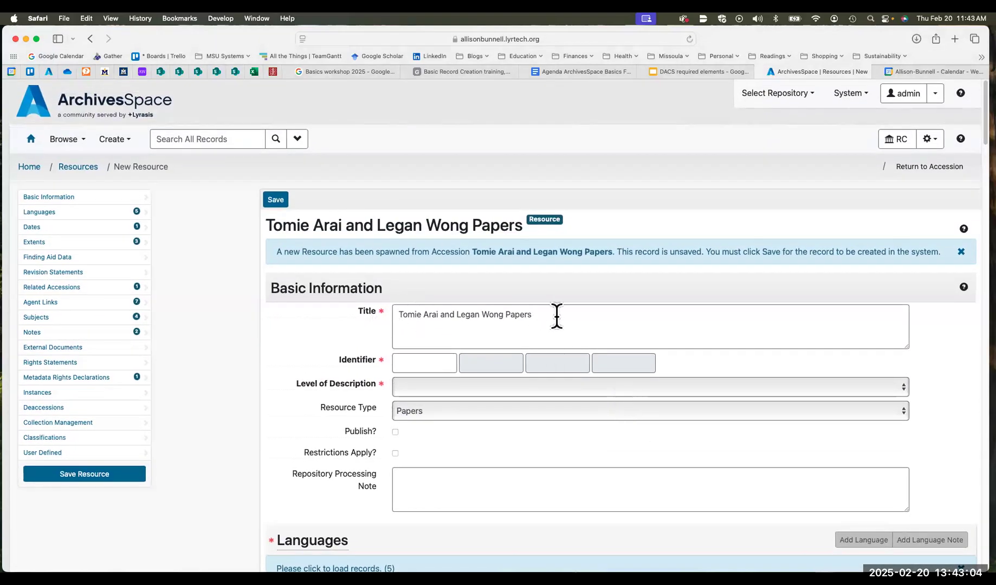
pyautogui.click(418, 363)
pyautogui.write('439')
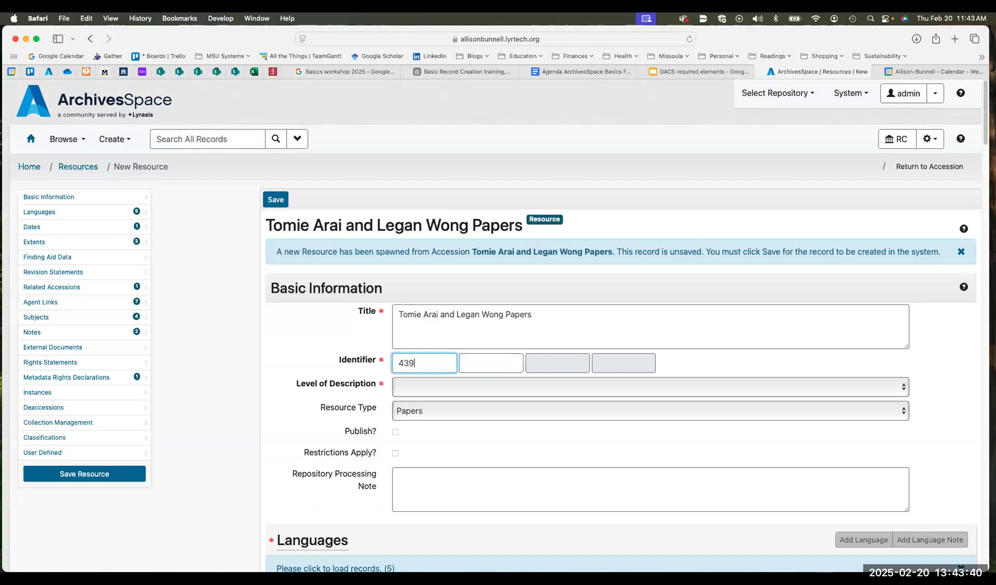
# Step: Set the resource's level of description to Collection
pyautogui.click(494, 387)
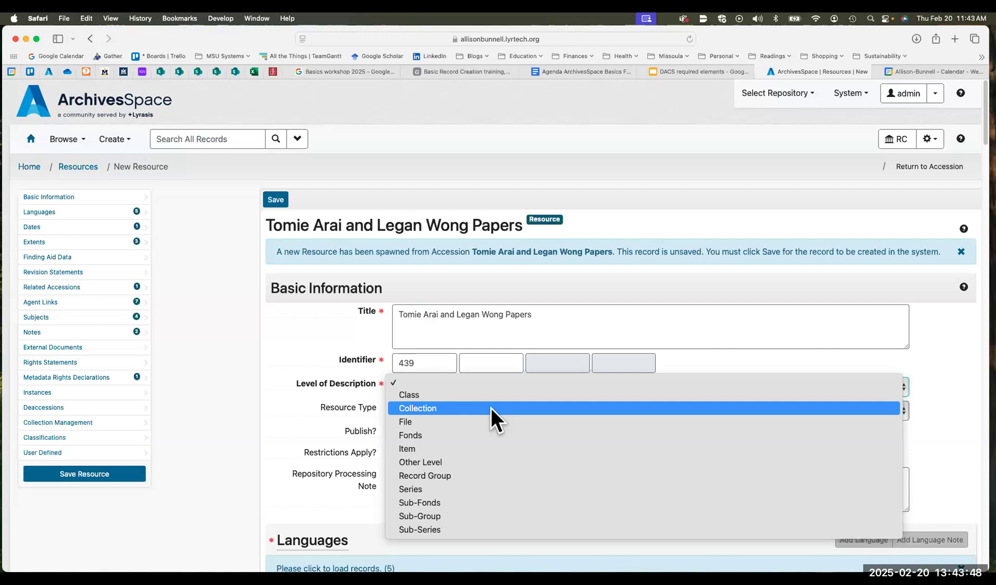
pyautogui.click(490, 408)
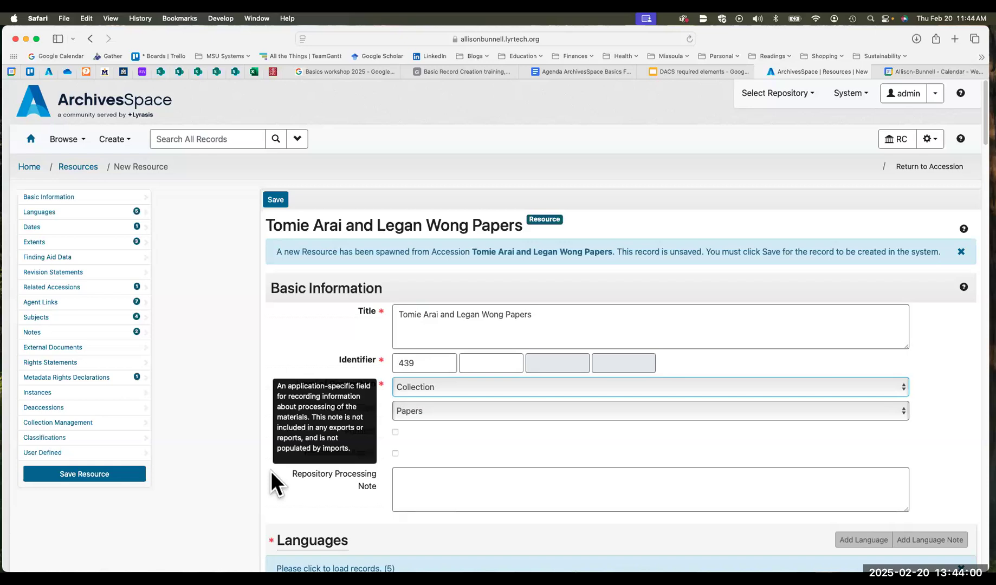
# Step: Tick Restrictions Apply? in the resource's Basic Information section
pyautogui.scroll(-5, 499, 443)
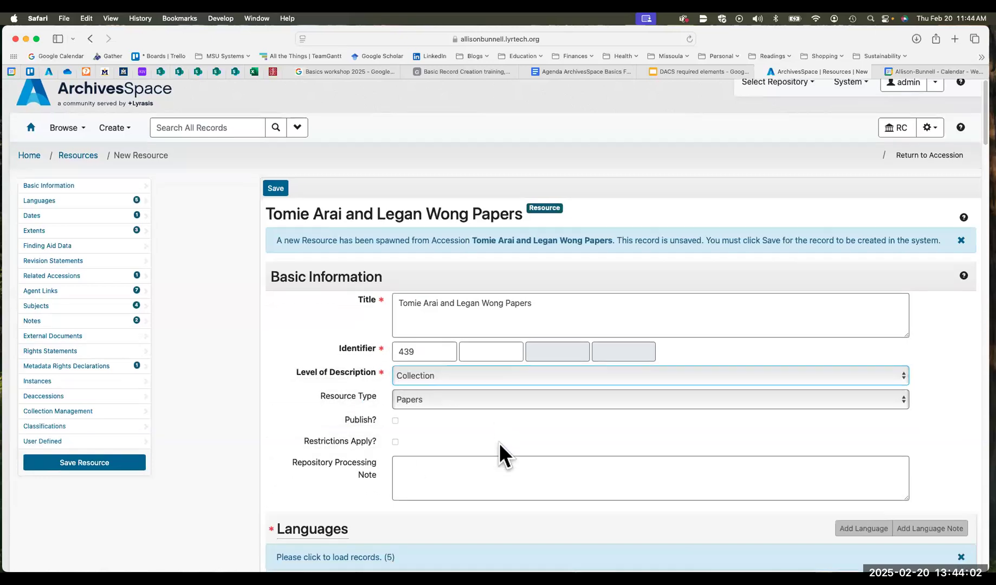
pyautogui.scroll(-2, 498, 442)
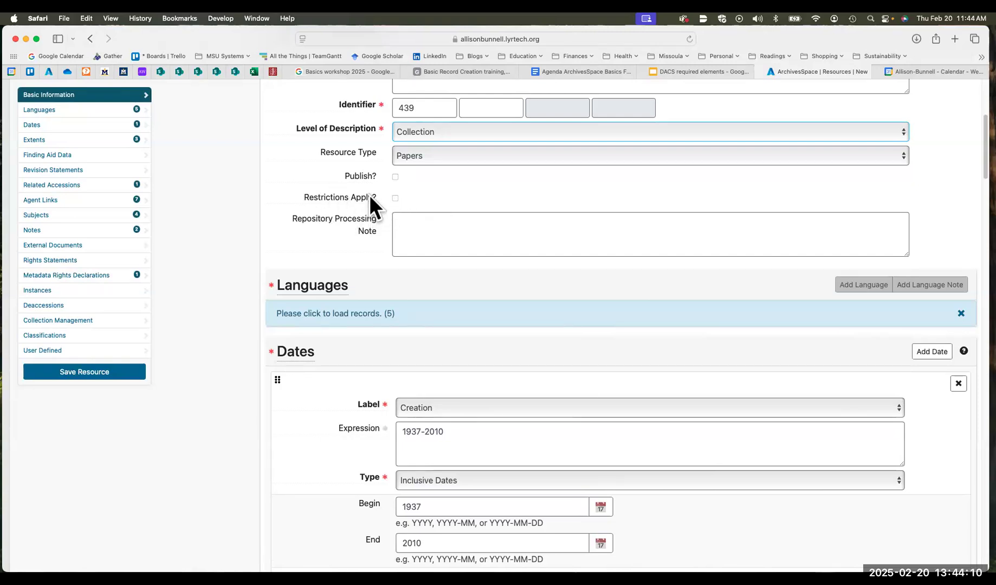
pyautogui.click(34, 231)
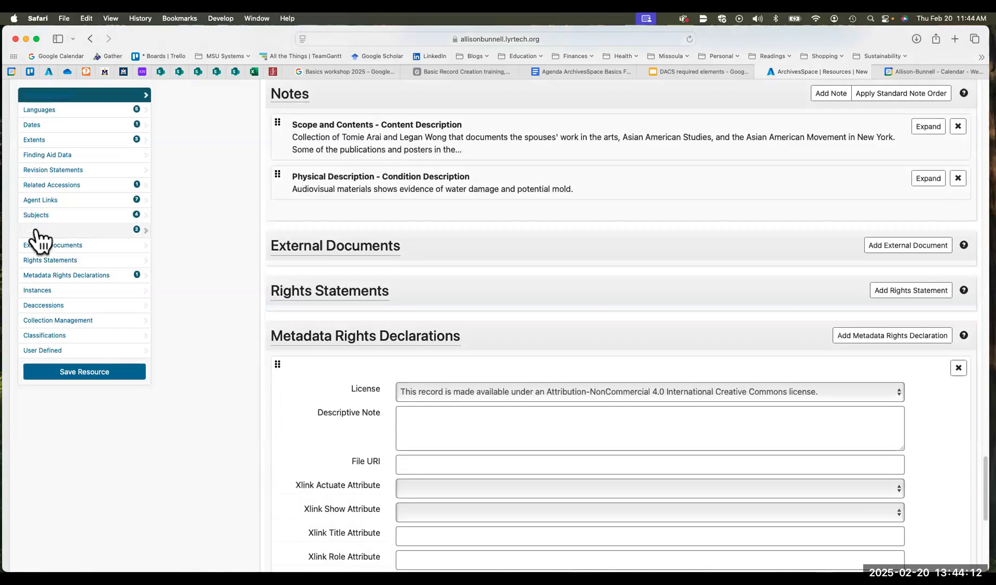
pyautogui.scroll(10, 471, 178)
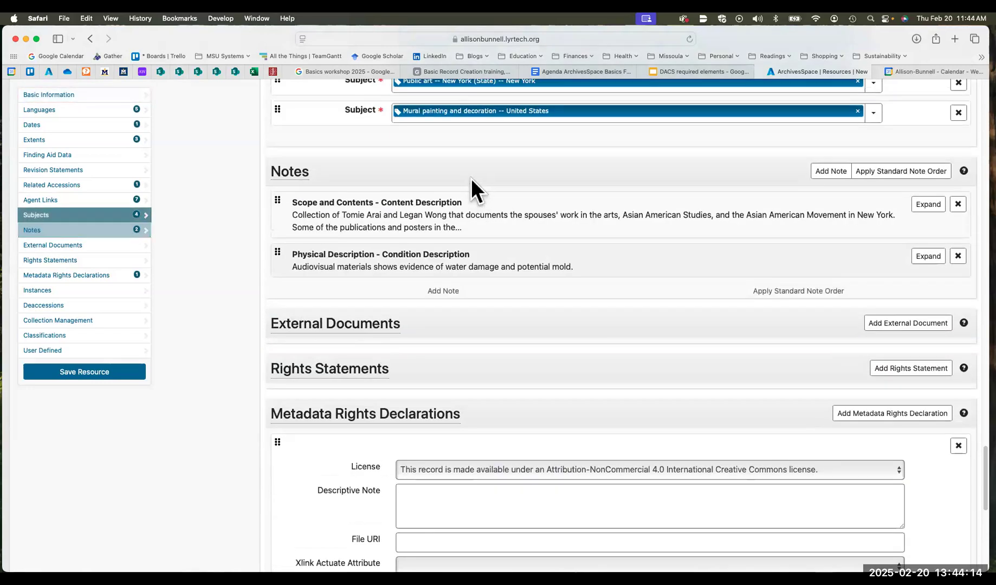
pyautogui.scroll(15, 472, 184)
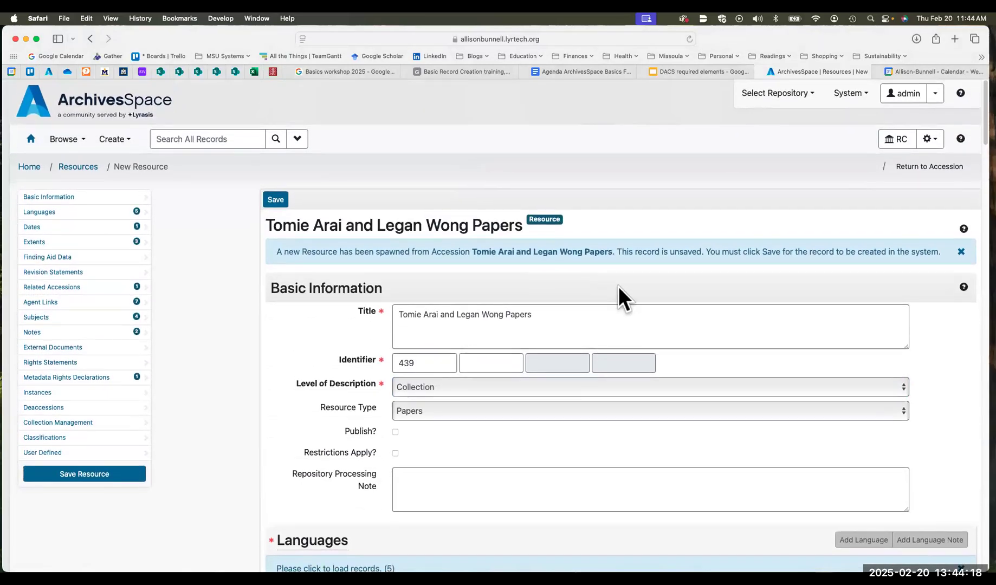
pyautogui.scroll(-5, 619, 286)
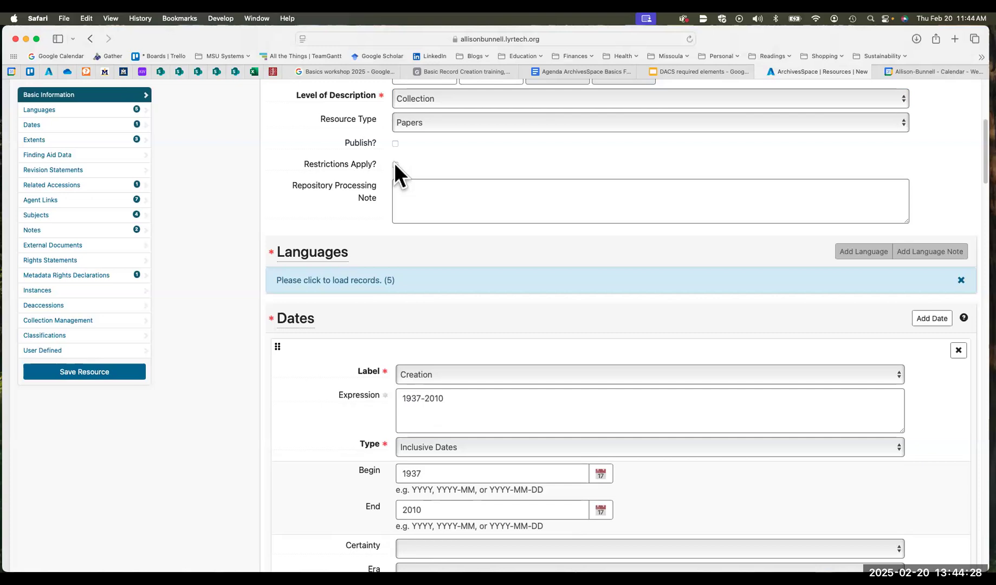
pyautogui.click(395, 164)
# Step: Load the resource's five language records and its Language of Materials note
pyautogui.click(374, 280)
pyautogui.scroll(-5, 508, 346)
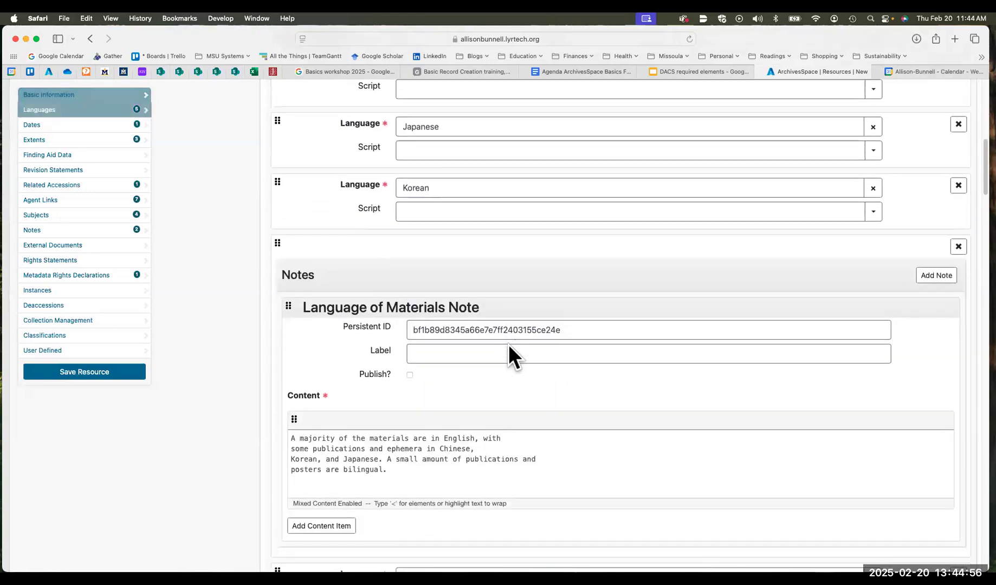
pyautogui.scroll(4, 508, 345)
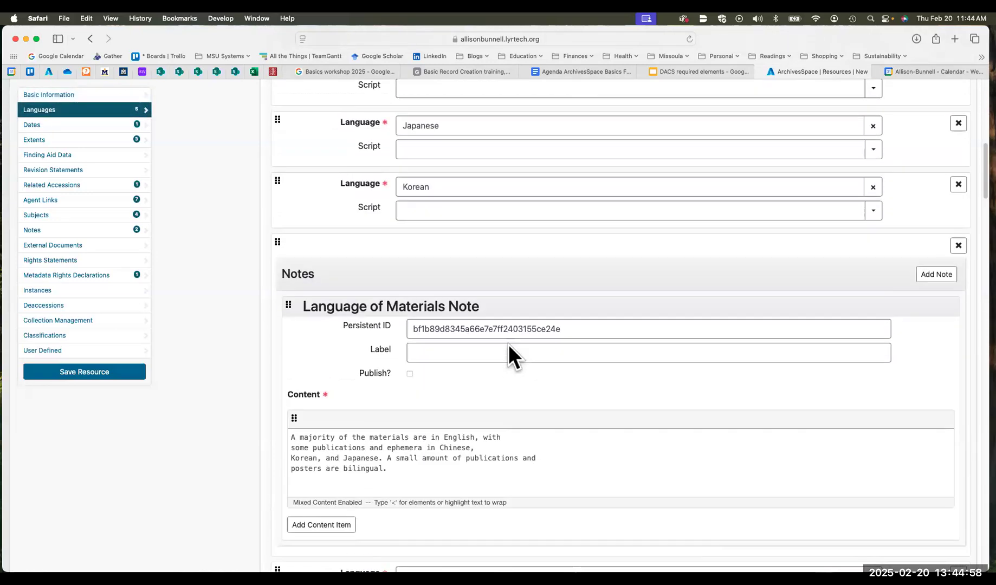
pyautogui.scroll(-3, 508, 347)
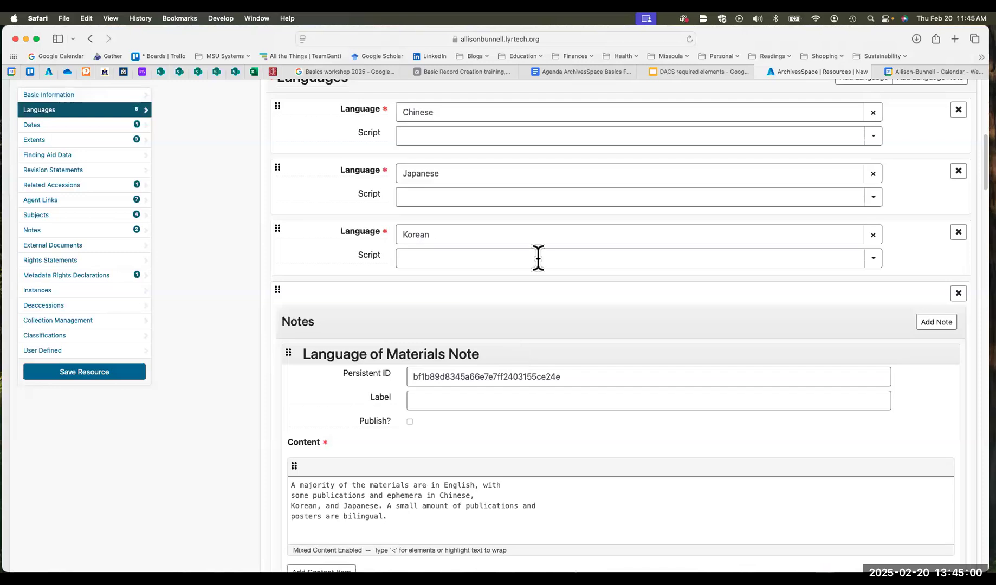
pyautogui.scroll(-1, 423, 99)
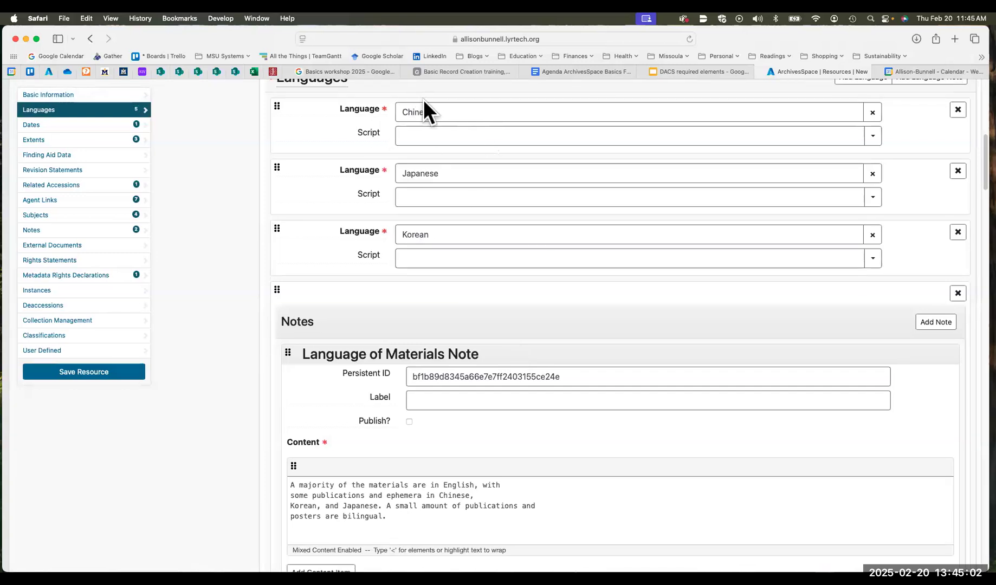
pyautogui.scroll(-5, 526, 268)
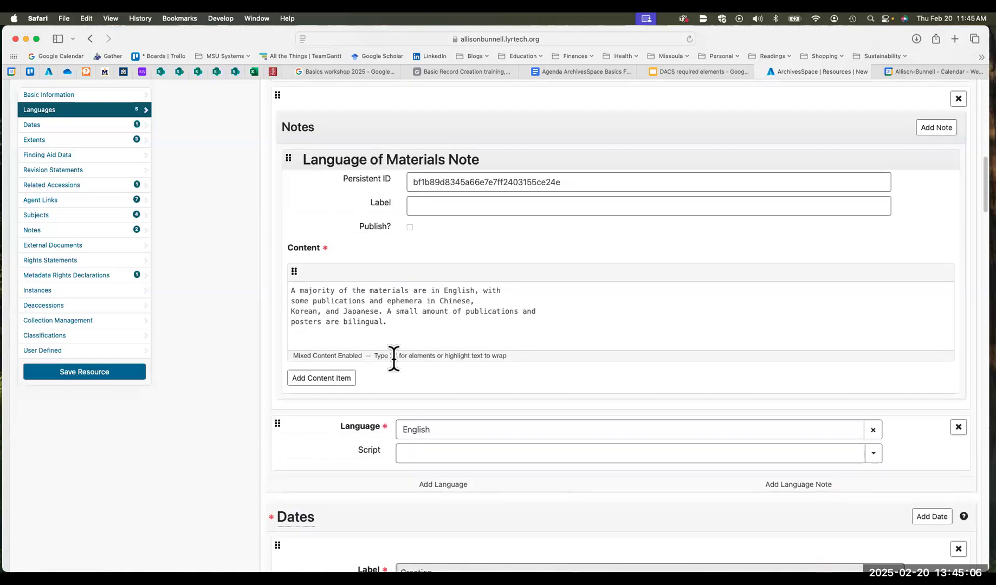
pyautogui.scroll(-10, 520, 412)
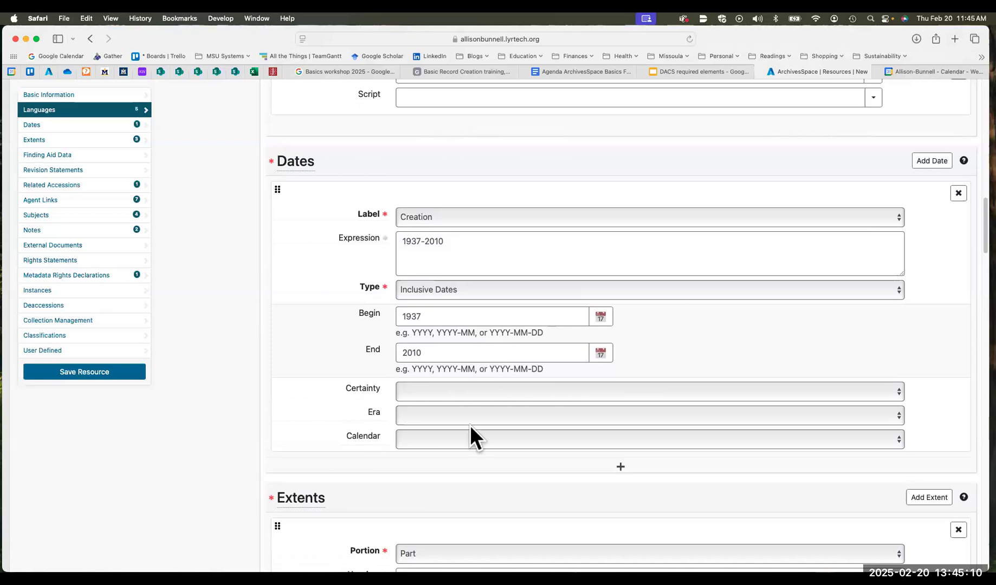
pyautogui.scroll(-2, 473, 376)
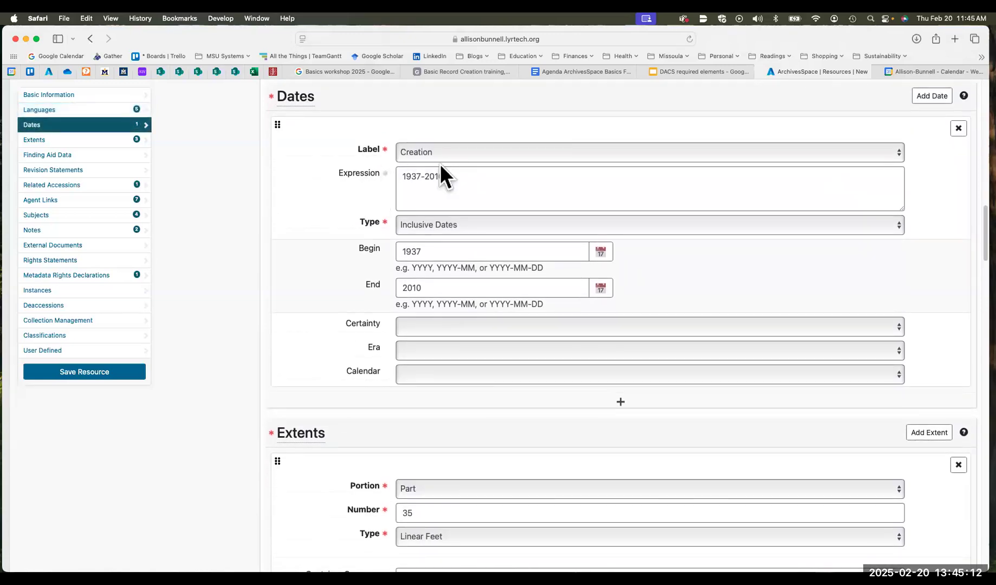
# Step: Review the Dates and Extents sections, then jump to the User Defined section
pyautogui.scroll(-4, 526, 295)
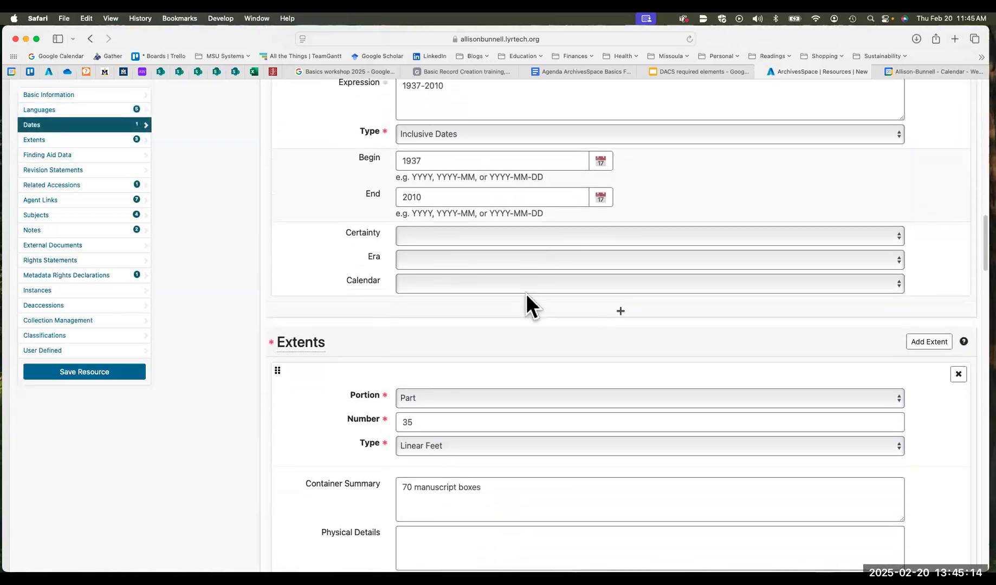
pyautogui.scroll(-6, 585, 327)
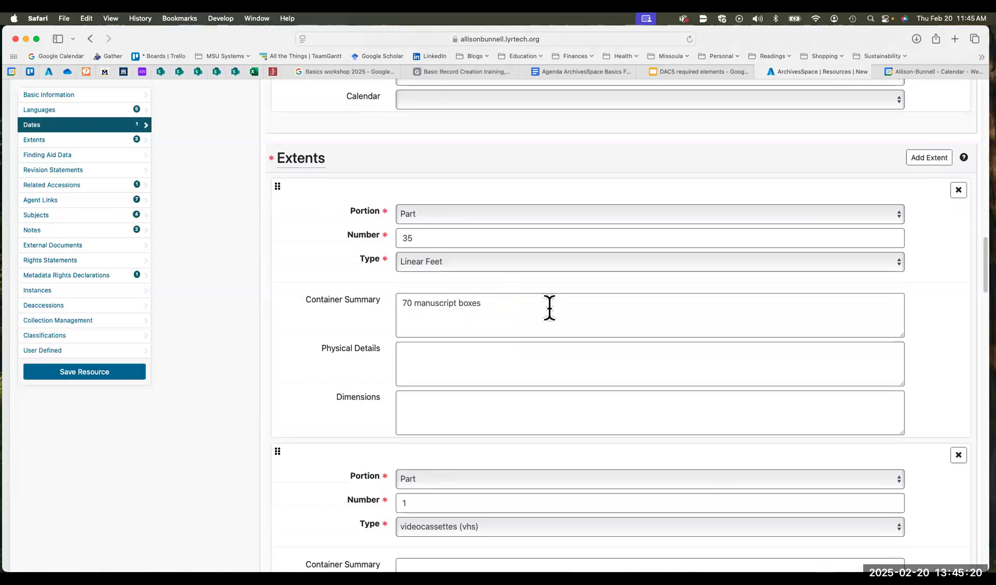
pyautogui.scroll(-1, 549, 308)
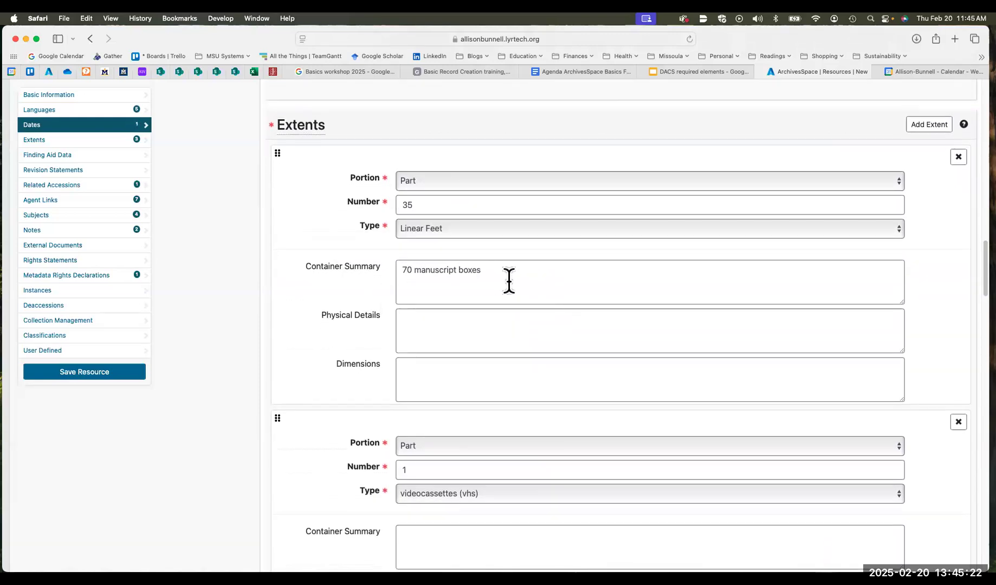
pyautogui.scroll(-2, 601, 340)
pyautogui.scroll(-5, 601, 341)
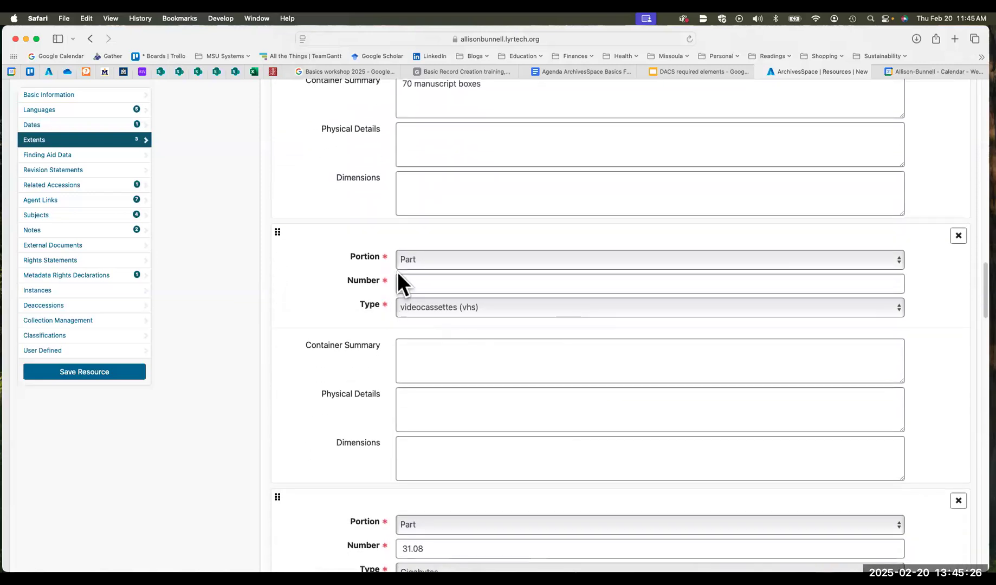
pyautogui.scroll(-2, 517, 346)
pyautogui.scroll(-7, 517, 347)
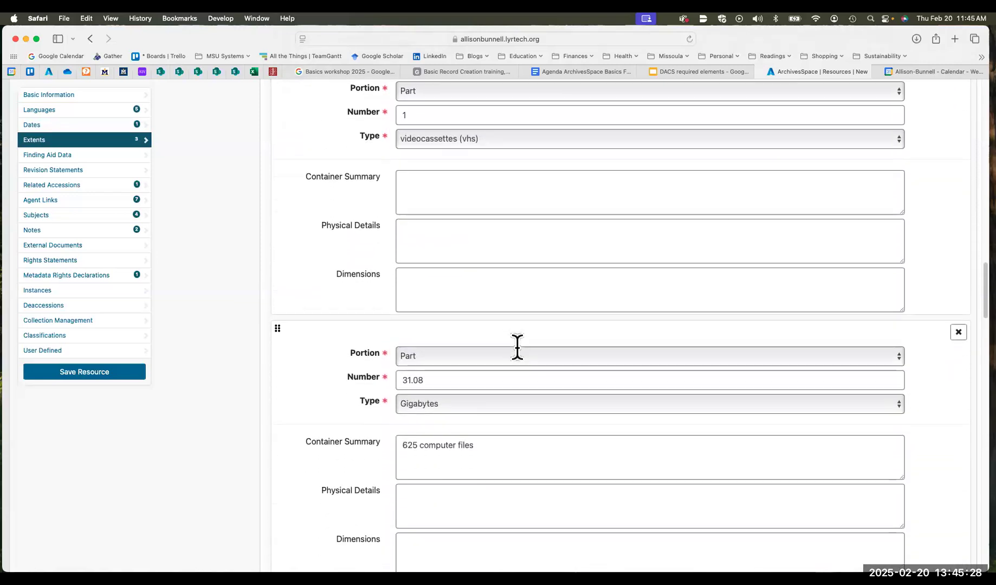
pyautogui.scroll(-3, 560, 425)
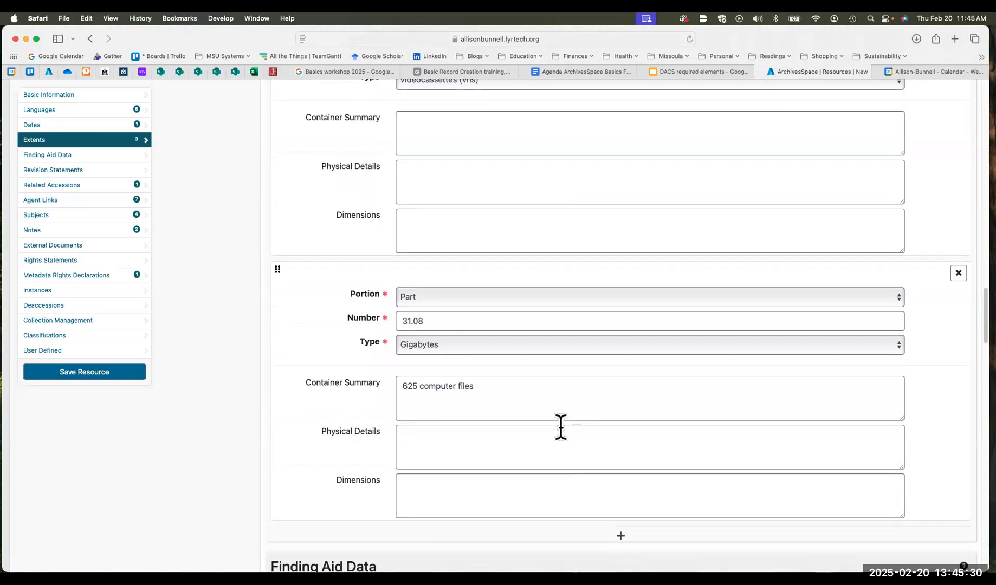
pyautogui.scroll(3, 560, 427)
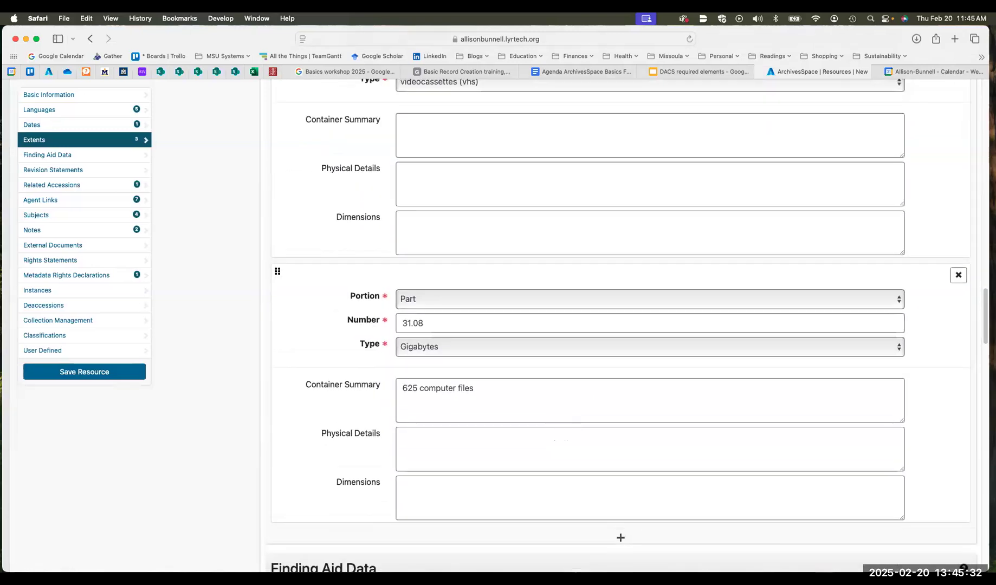
pyautogui.click(31, 292)
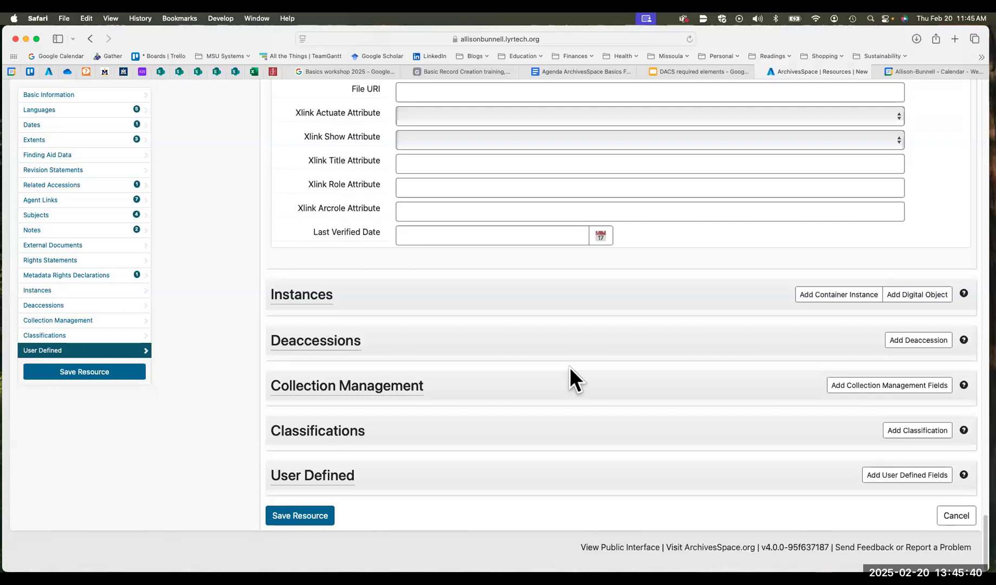
pyautogui.scroll(1, 556, 373)
pyautogui.scroll(15, 557, 373)
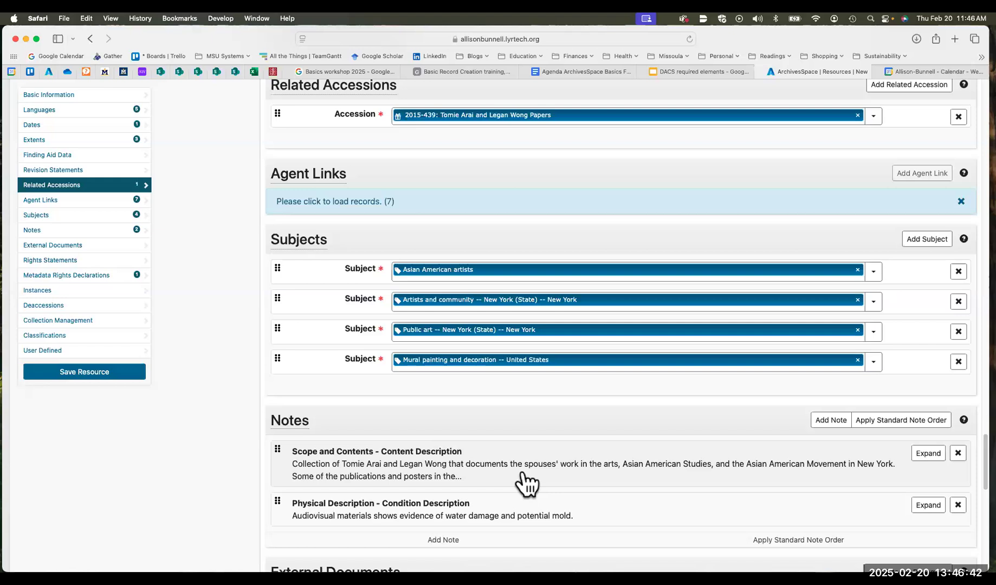
pyautogui.scroll(2, 420, 426)
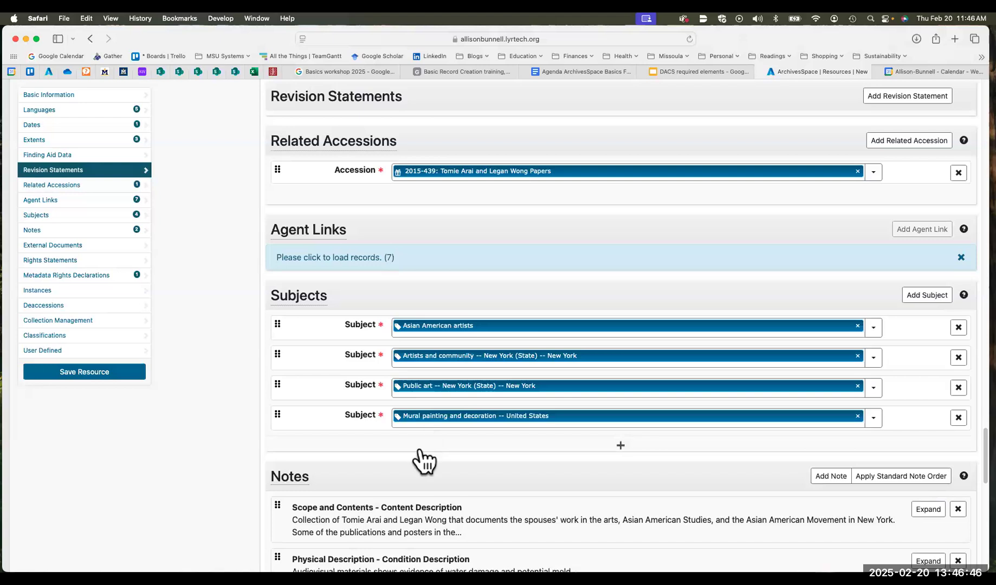
pyautogui.scroll(-5, 426, 460)
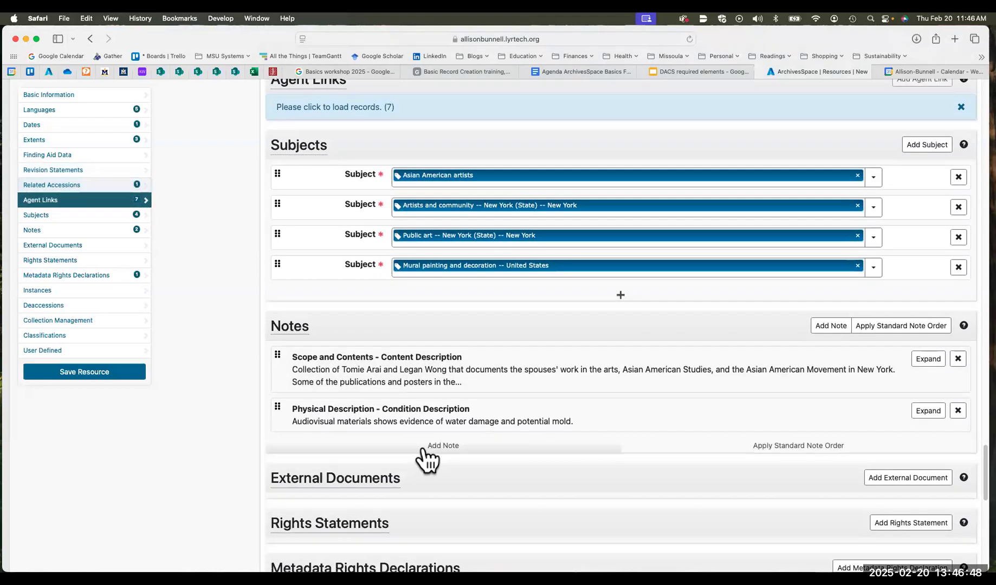
pyautogui.scroll(-8, 423, 448)
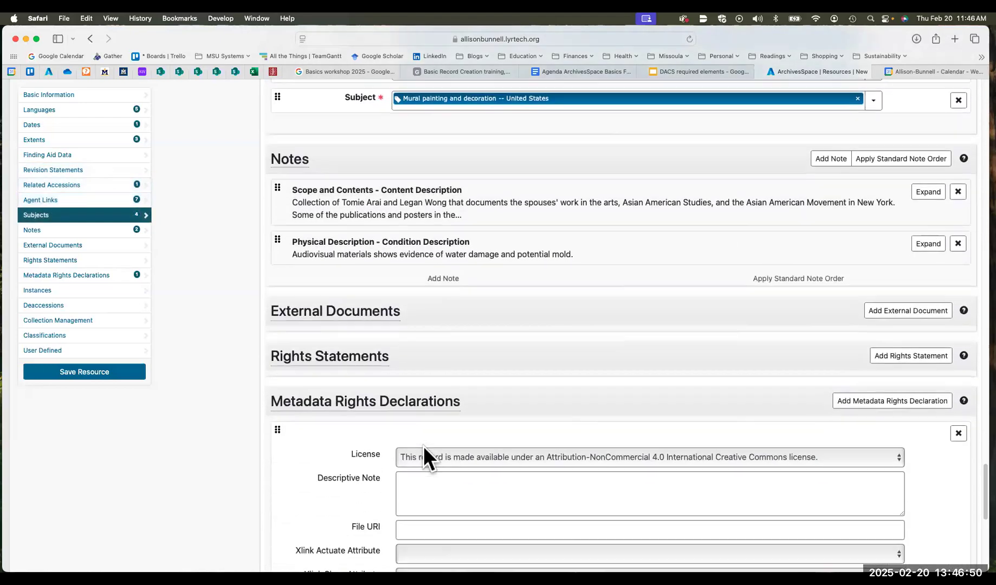
pyautogui.scroll(-10, 423, 445)
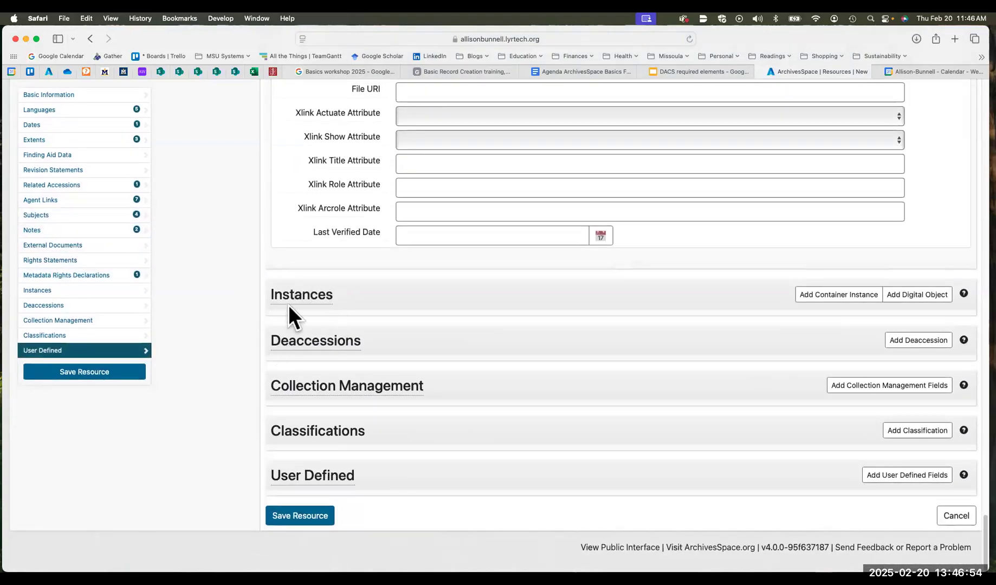
pyautogui.moveTo(312, 309)
pyautogui.scroll(5, 493, 423)
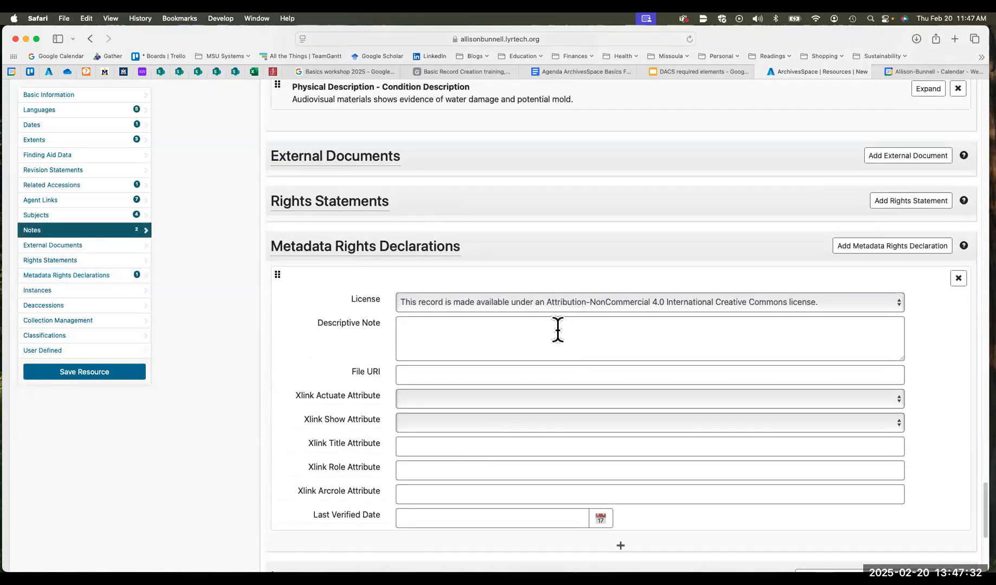
pyautogui.scroll(4, 581, 318)
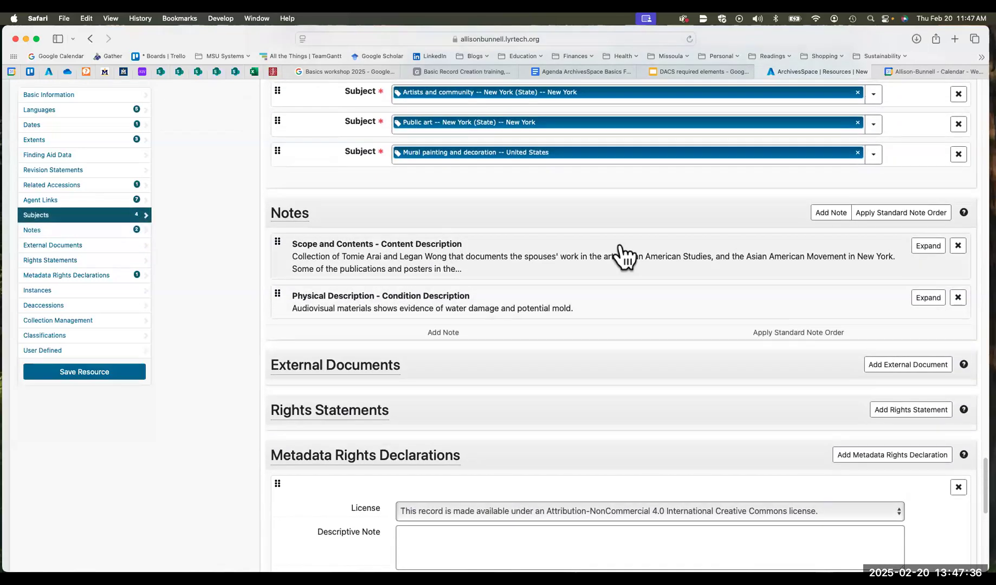
# Step: Expand the Scope and Contents multipart note and read its full content text
pyautogui.click(930, 250)
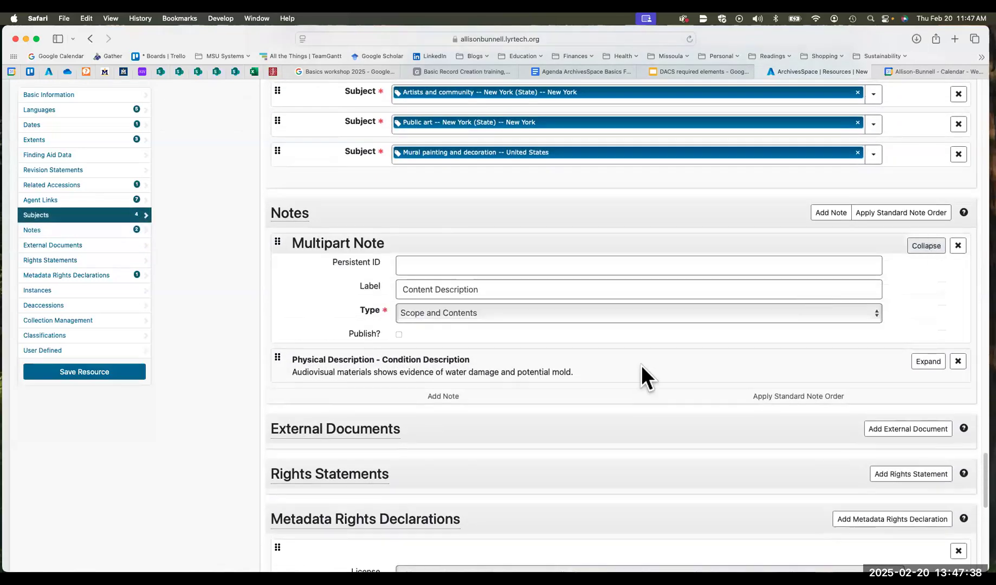
pyautogui.scroll(-4, 646, 365)
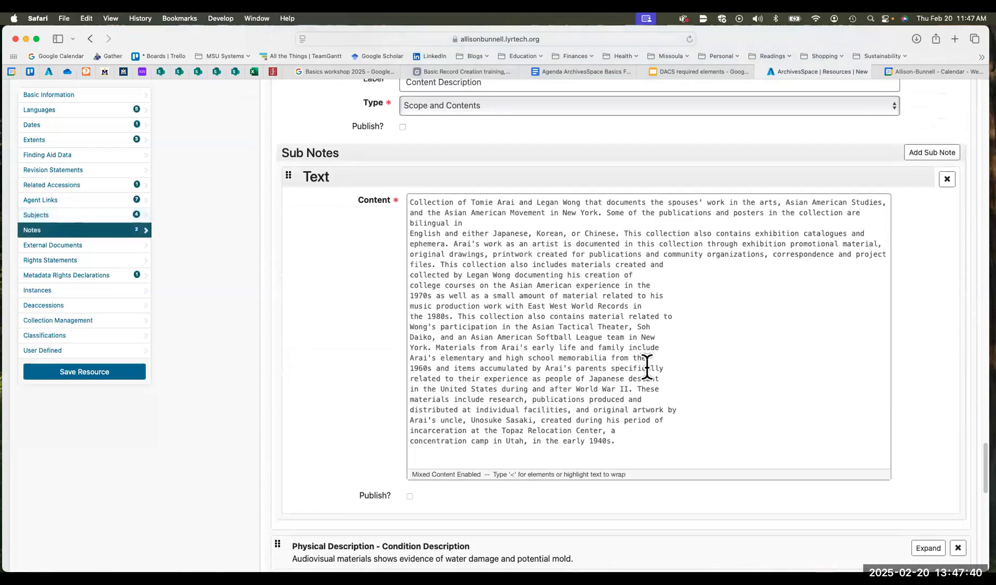
pyautogui.scroll(1, 646, 367)
pyautogui.scroll(5, 647, 365)
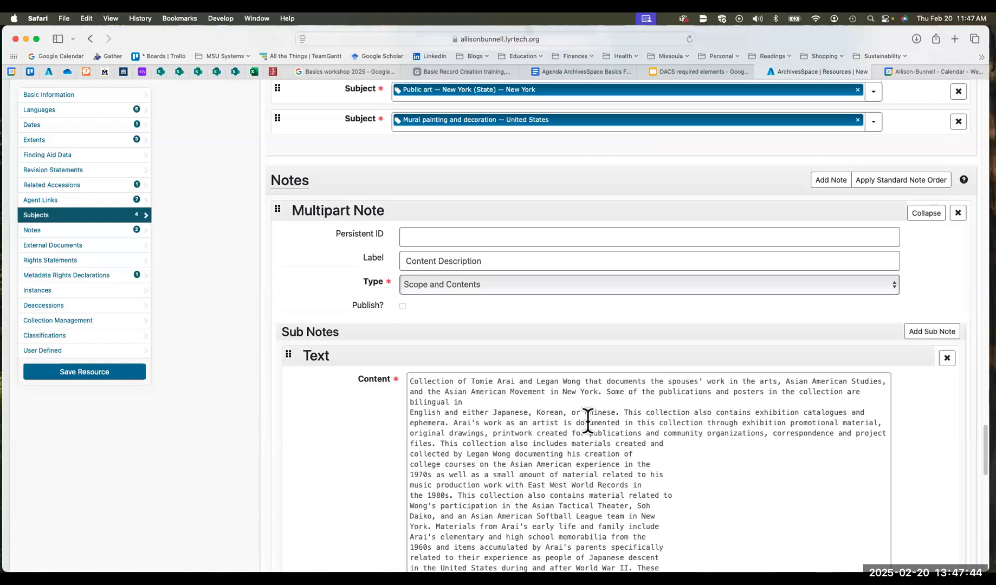
pyautogui.scroll(-8, 587, 421)
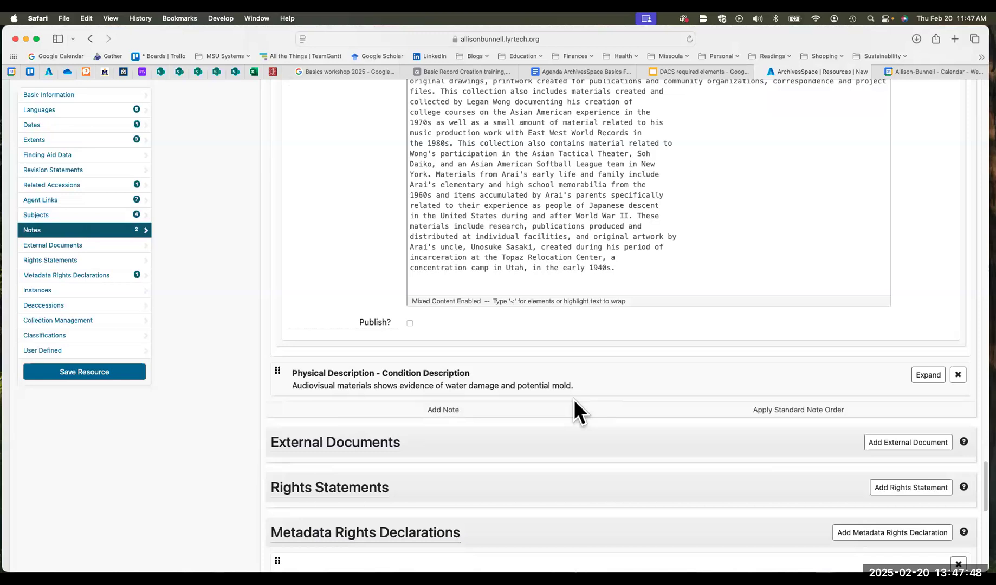
pyautogui.scroll(15, 573, 399)
pyautogui.scroll(20, 573, 399)
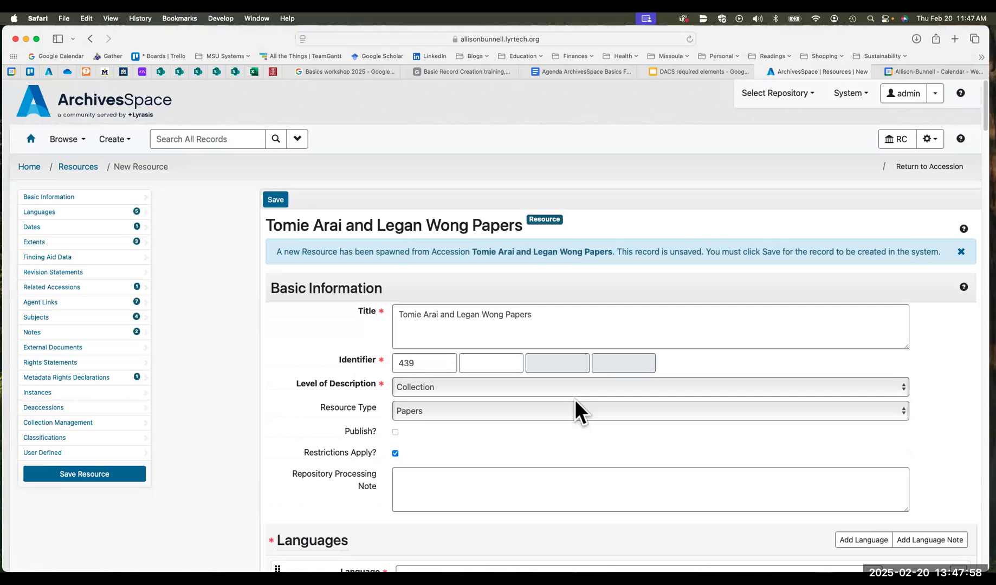
pyautogui.scroll(-5, 574, 400)
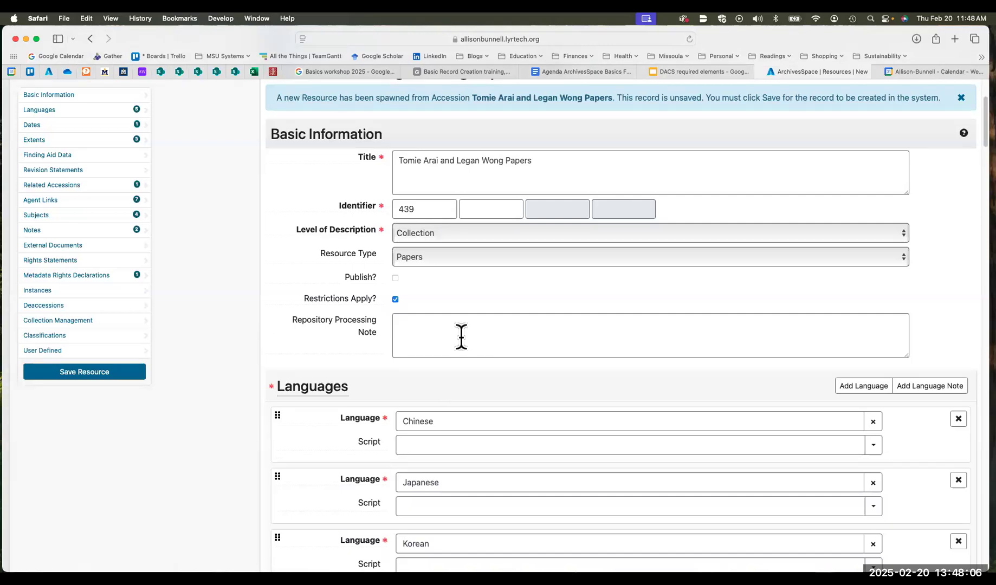
pyautogui.scroll(-5, 619, 392)
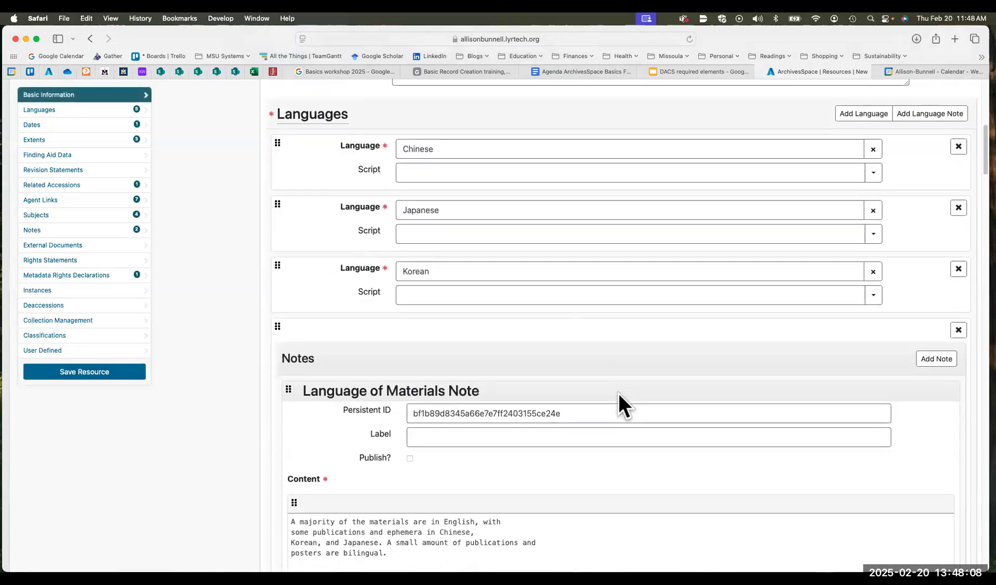
pyautogui.scroll(-15, 618, 393)
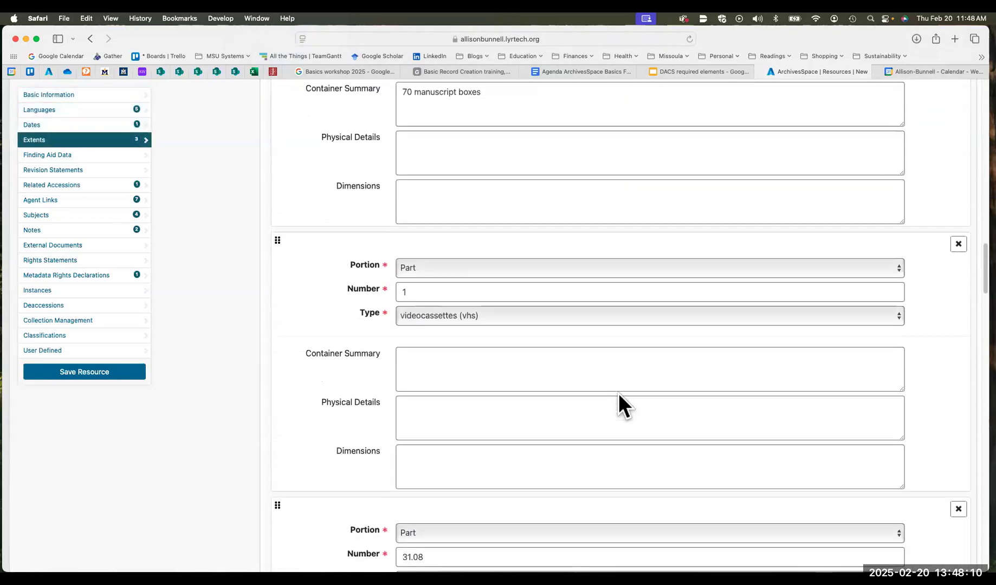
pyautogui.scroll(-10, 618, 393)
pyautogui.scroll(15, 618, 393)
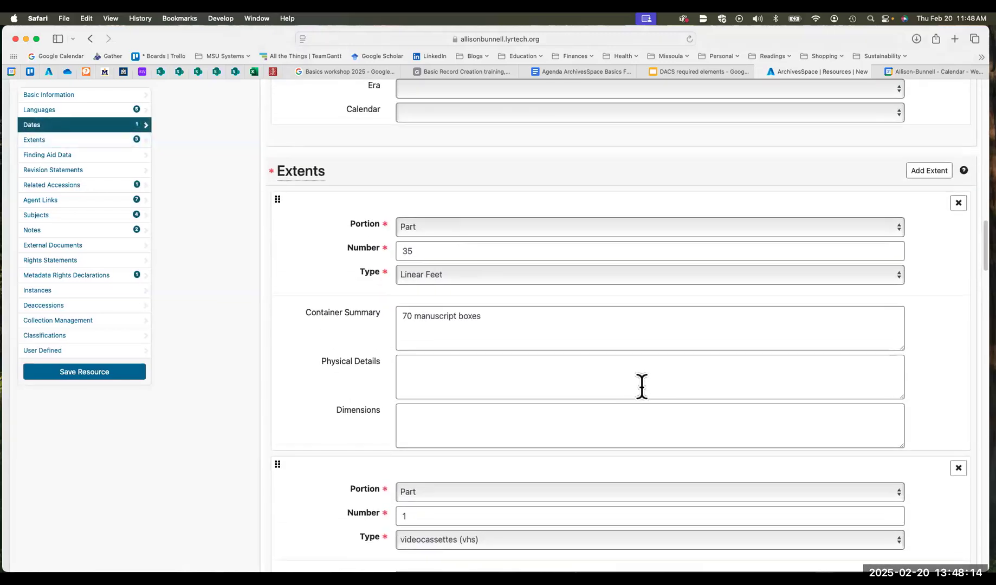
pyautogui.scroll(20, 641, 386)
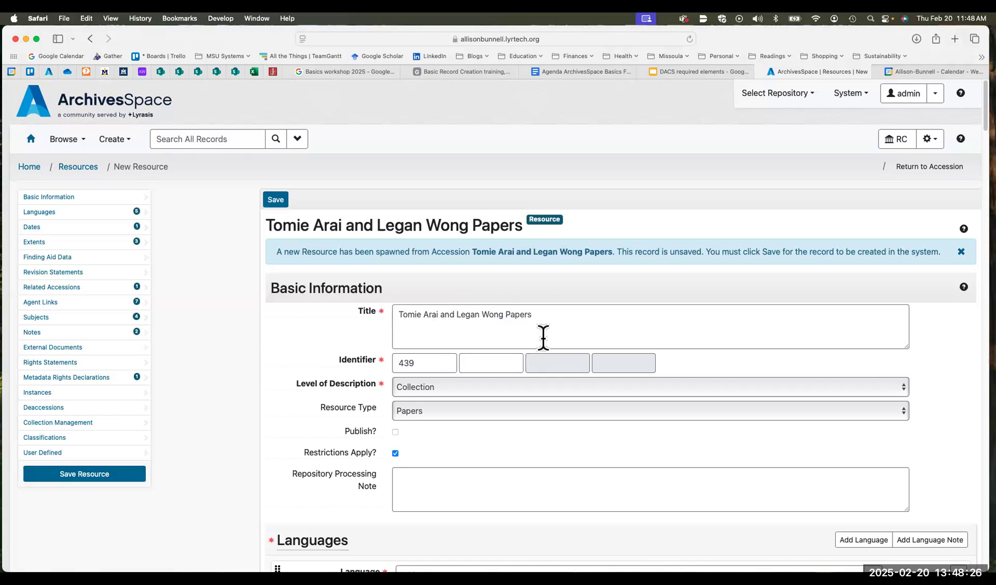
pyautogui.scroll(-2, 540, 336)
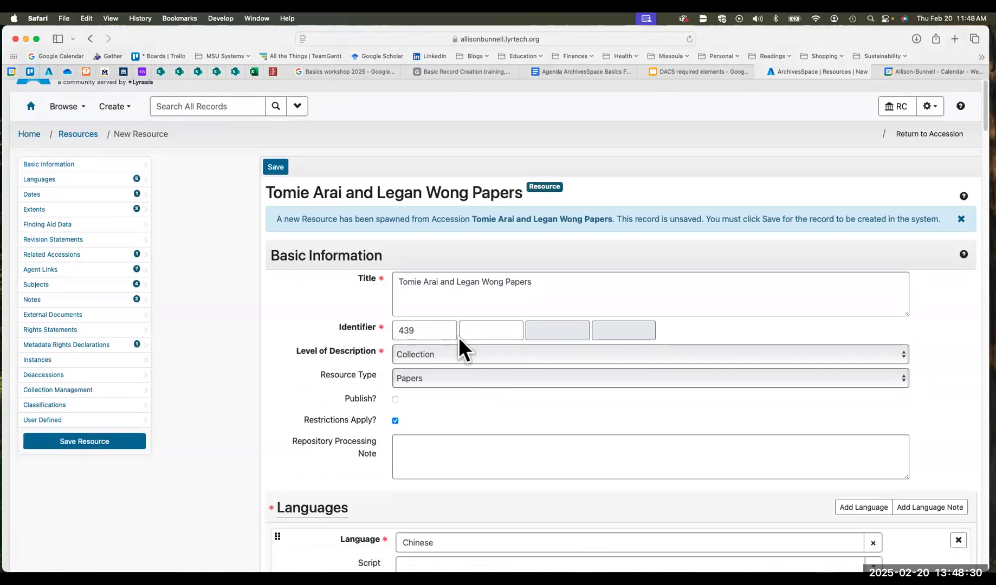
pyautogui.scroll(-2, 458, 337)
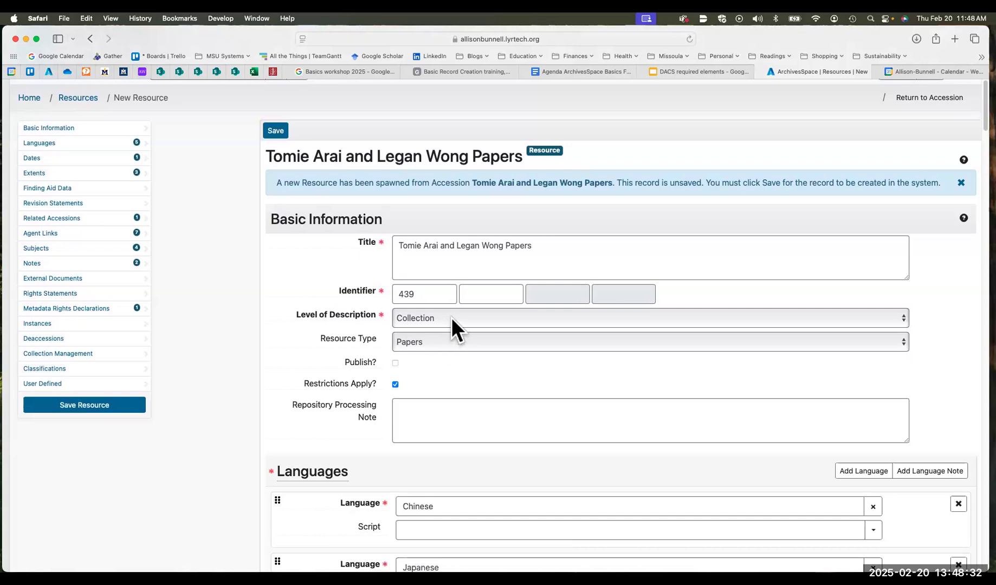
pyautogui.click(452, 318)
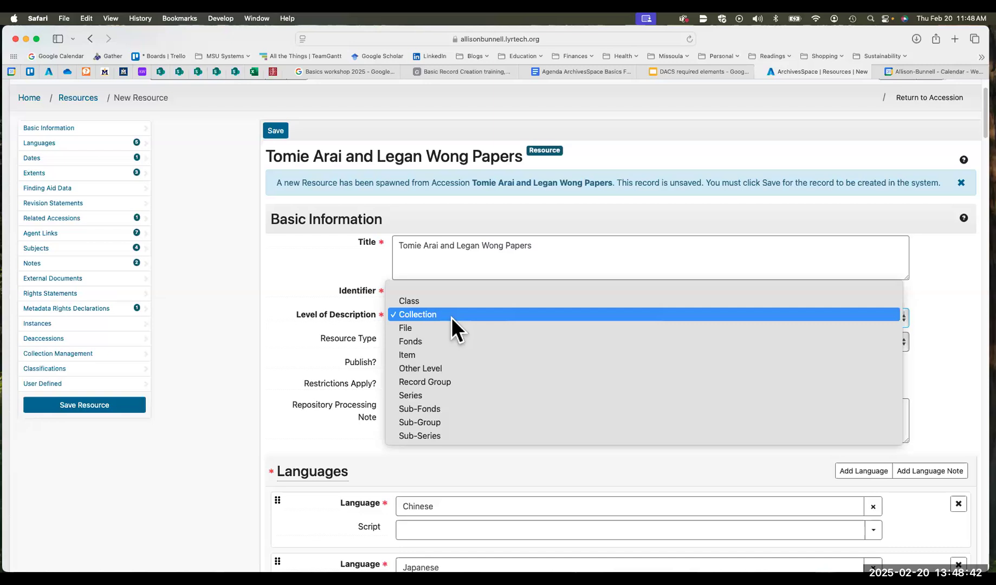
pyautogui.click(334, 313)
pyautogui.scroll(-5, 520, 358)
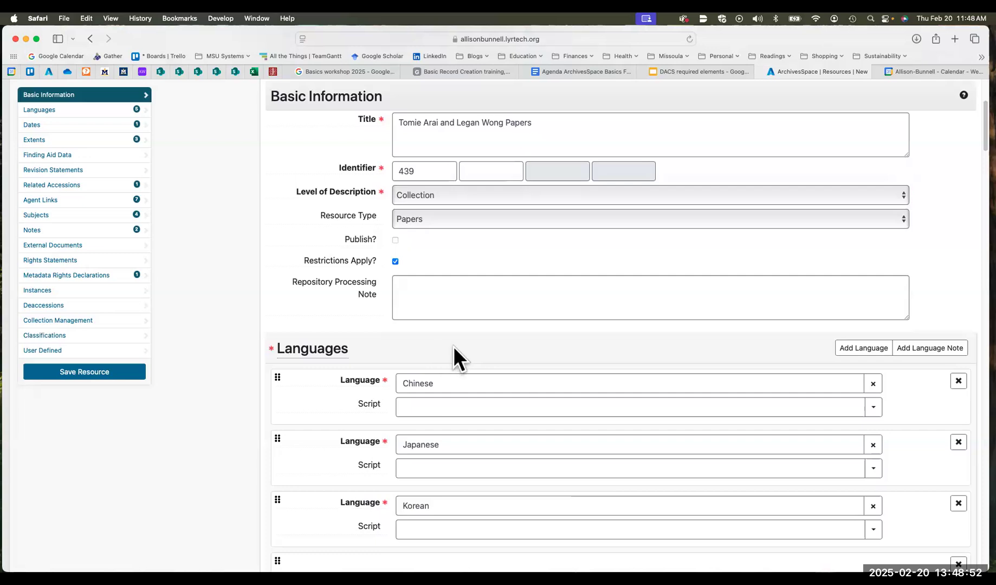
# Step: Scroll past the Languages, Dates and Extents sections and jump to Agent Links
pyautogui.scroll(-1, 453, 347)
pyautogui.scroll(1, 453, 347)
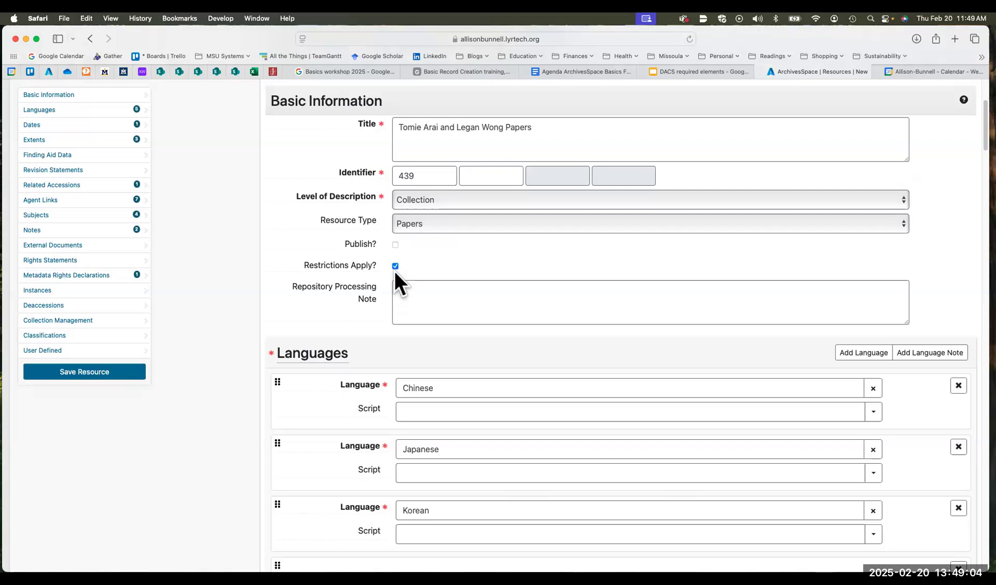
pyautogui.scroll(-2, 527, 320)
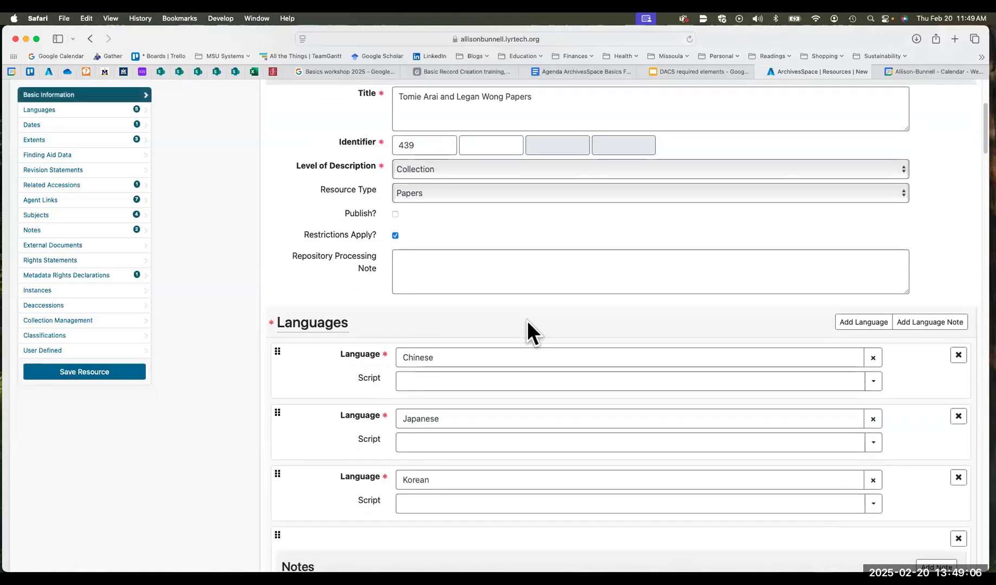
pyautogui.scroll(-10, 538, 328)
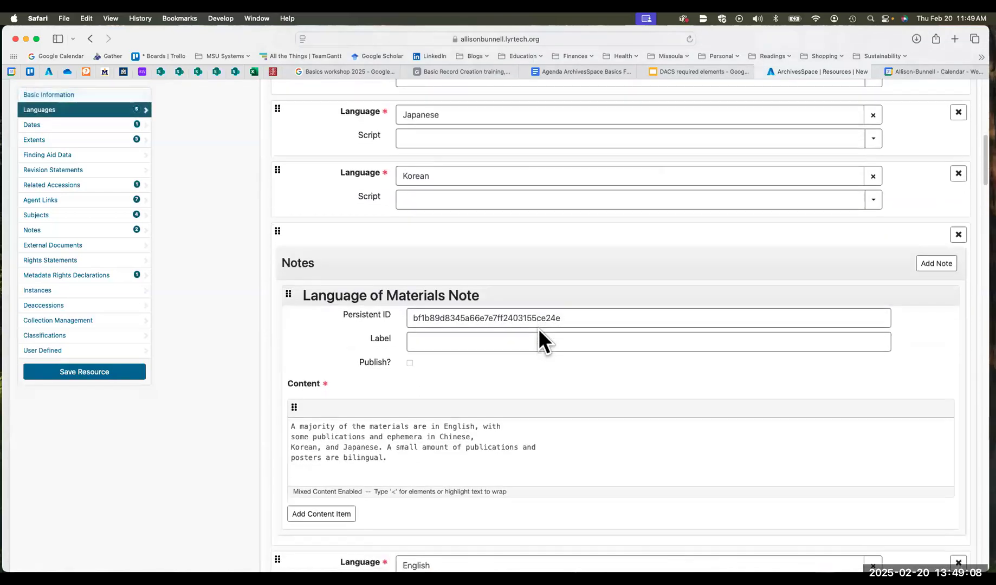
pyautogui.scroll(-6, 539, 328)
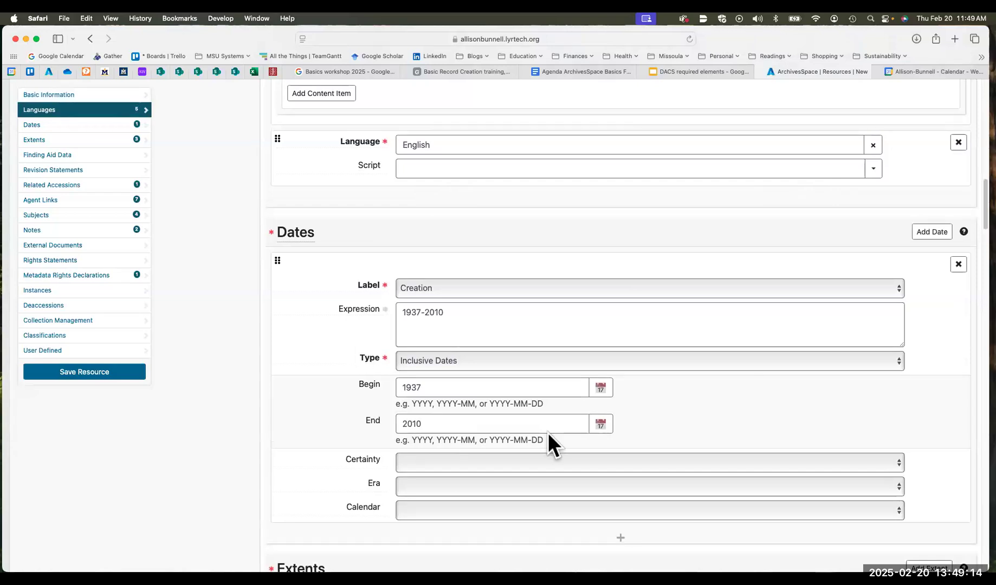
pyautogui.scroll(-10, 554, 432)
pyautogui.scroll(-1, 554, 432)
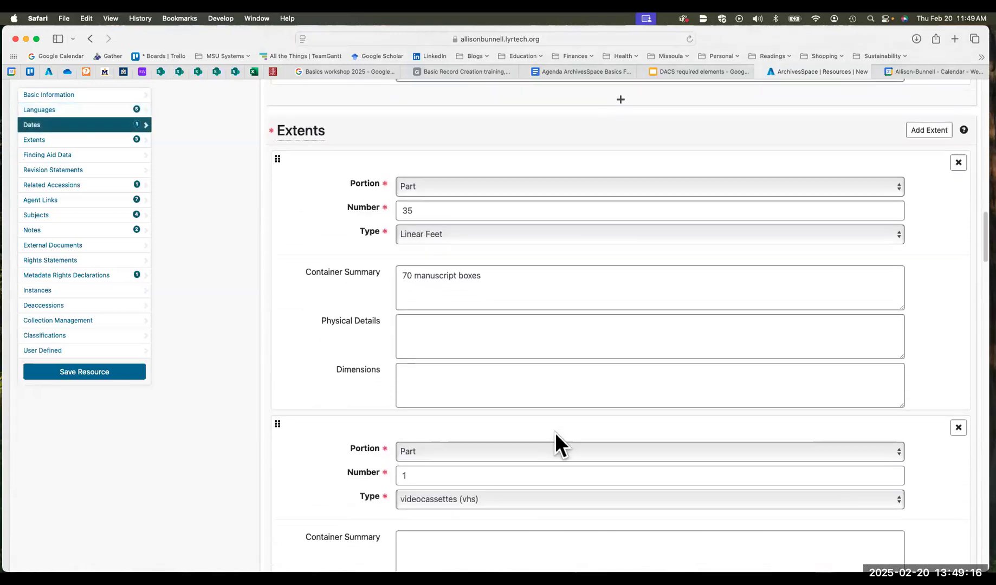
pyautogui.scroll(-1, 554, 432)
pyautogui.scroll(-7, 555, 433)
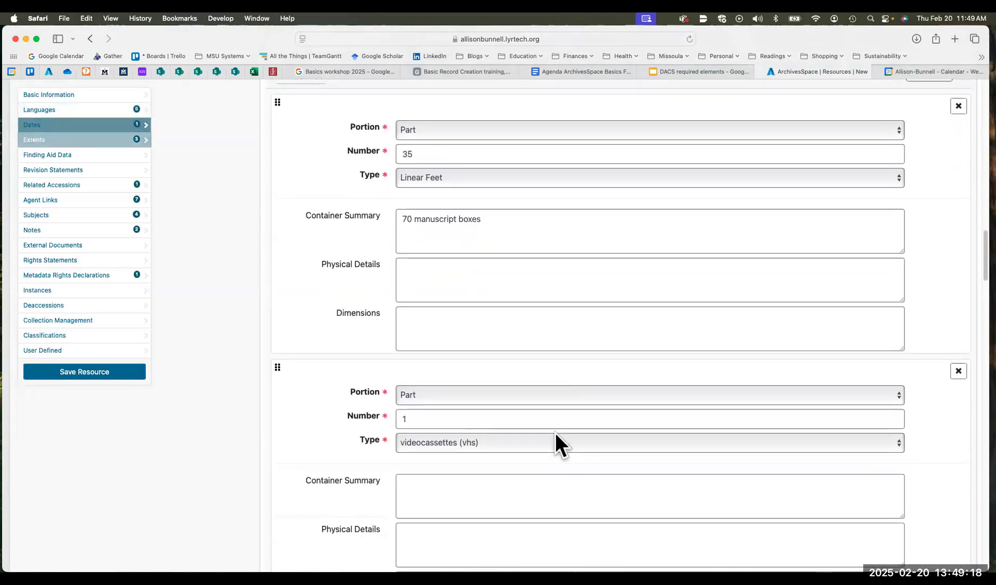
pyautogui.scroll(-3, 554, 432)
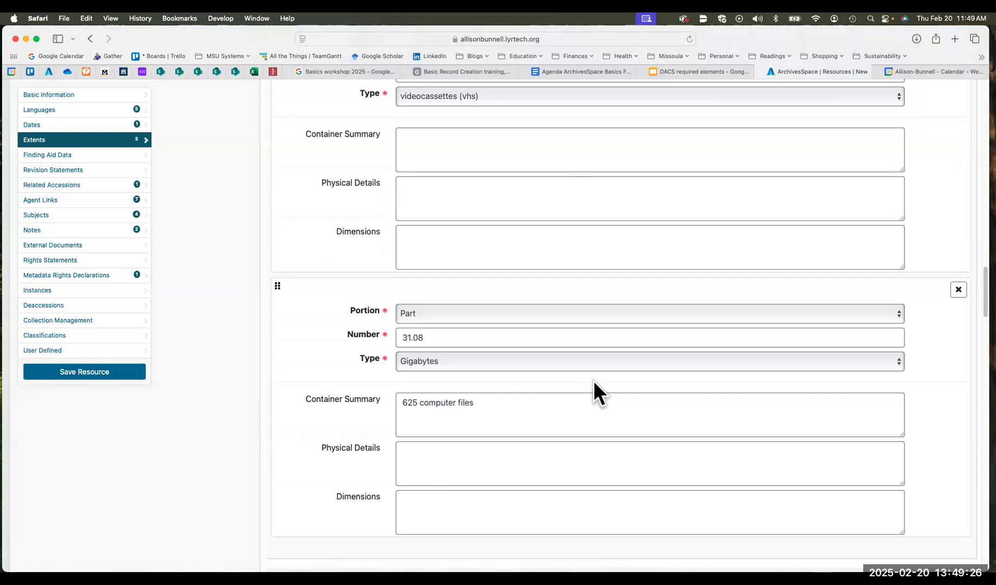
pyautogui.click(47, 201)
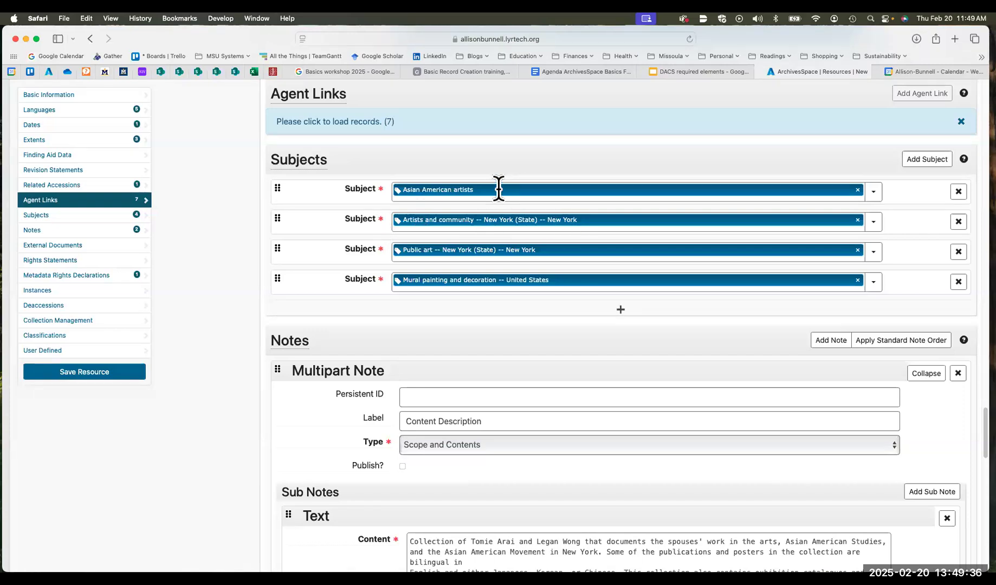
# Step: Load the seven linked agents and review the creators, Donor source, and subject agents
pyautogui.scroll(3, 513, 205)
pyautogui.click(358, 198)
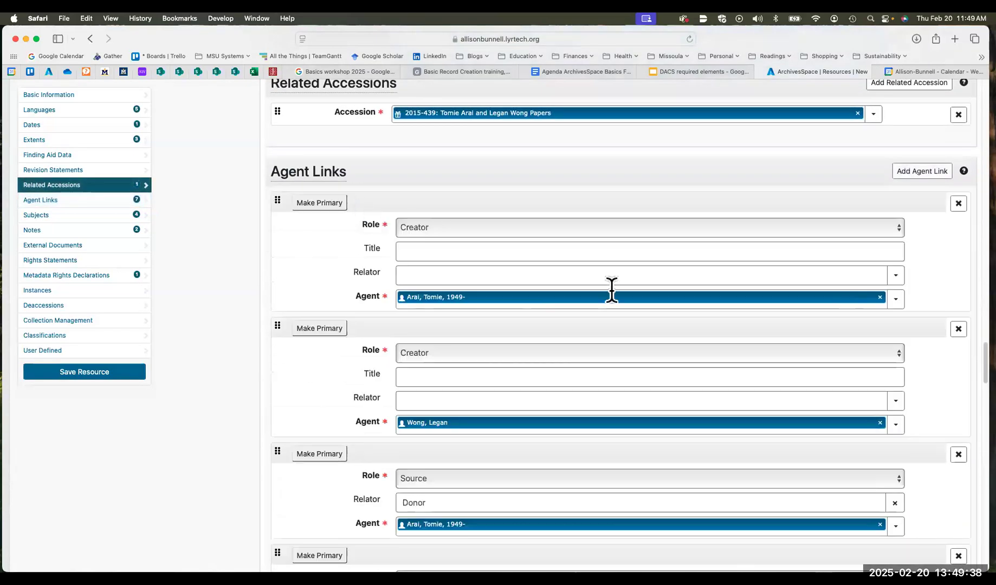
pyautogui.scroll(-1, 632, 307)
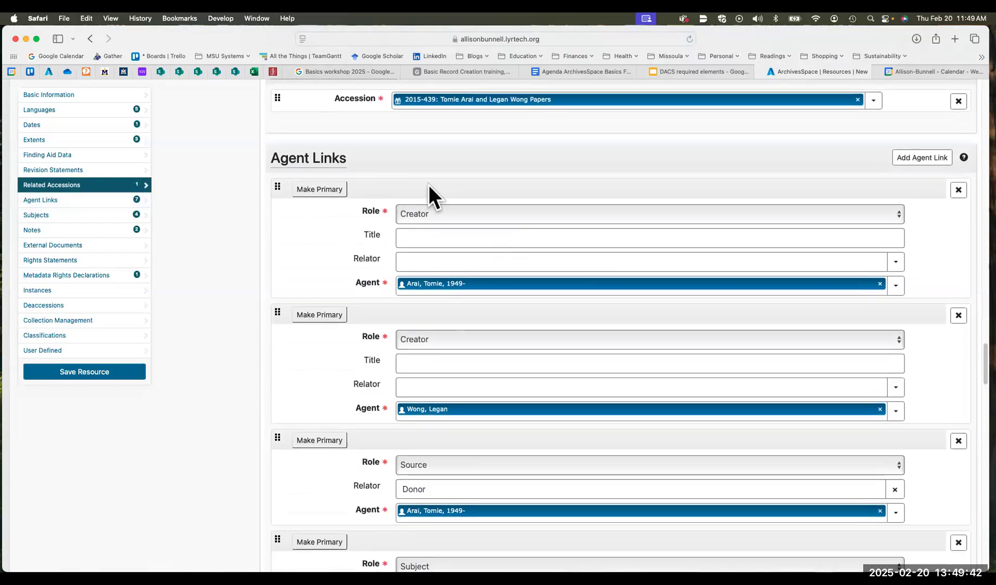
pyautogui.scroll(-6, 519, 279)
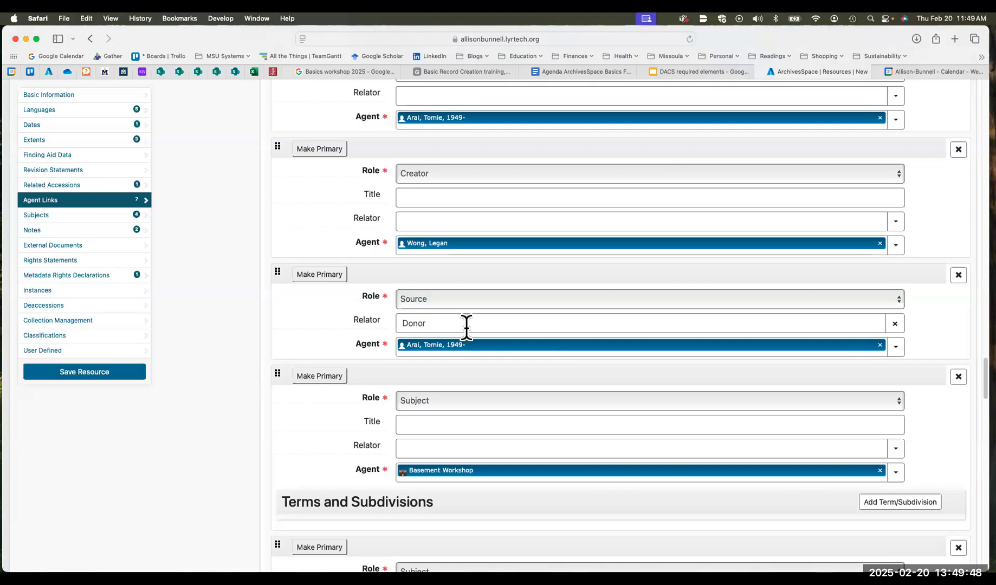
pyautogui.scroll(-4, 467, 330)
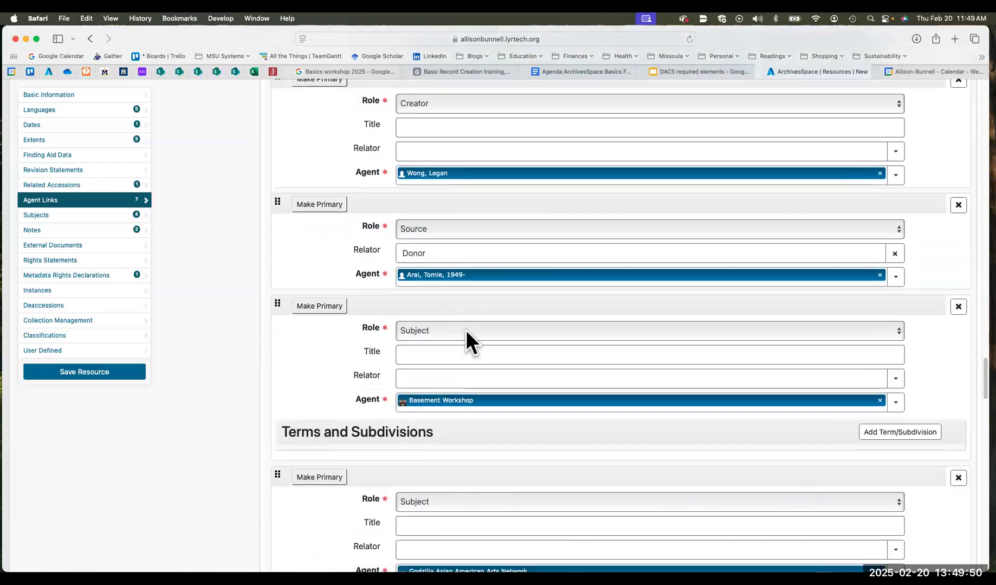
pyautogui.scroll(-2, 466, 332)
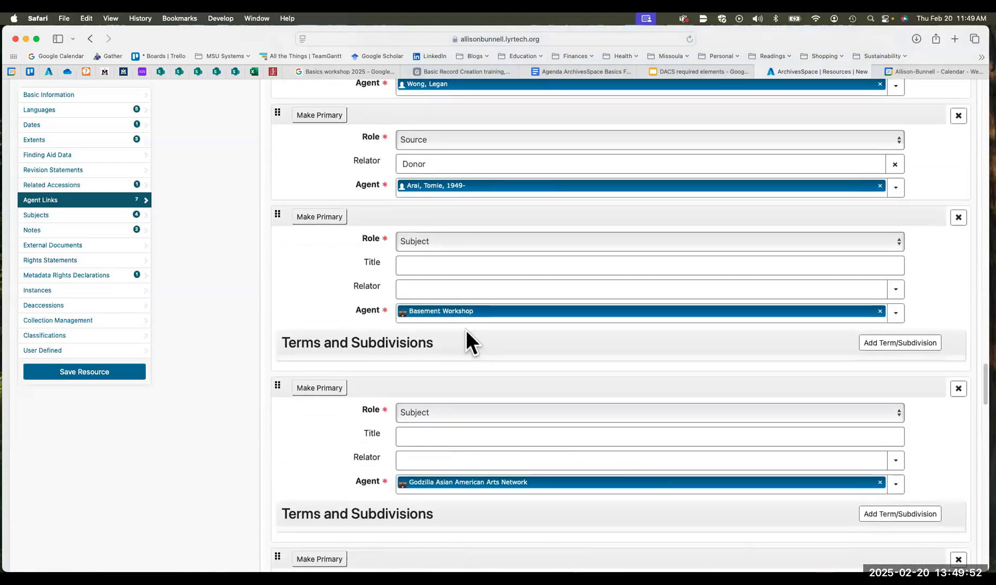
pyautogui.scroll(1, 466, 329)
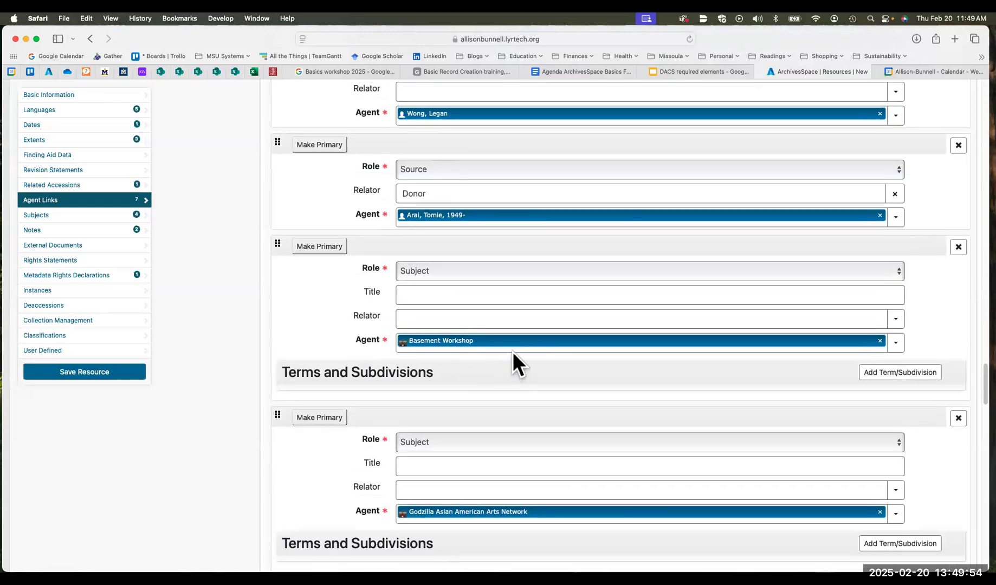
pyautogui.scroll(1, 512, 353)
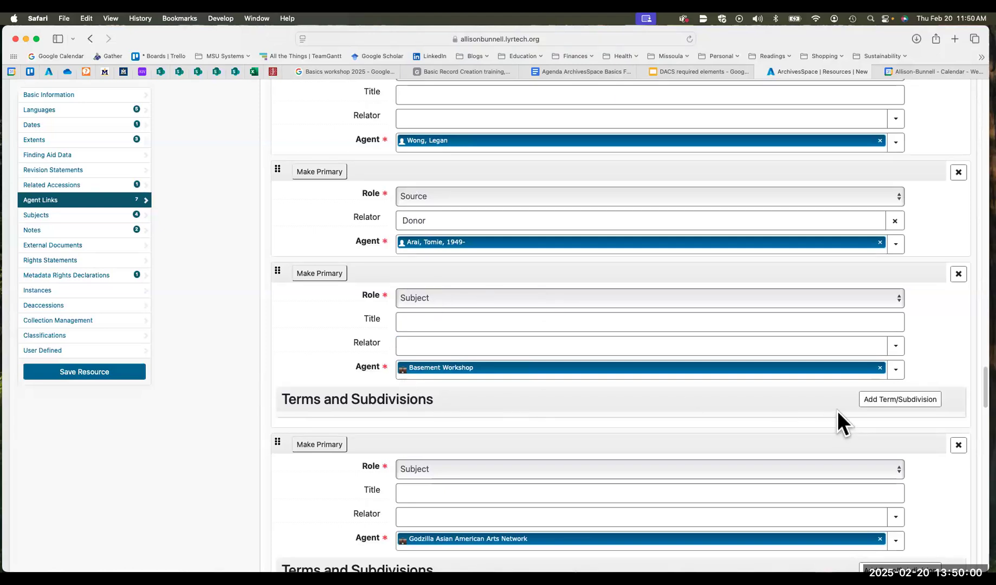
pyautogui.scroll(-1, 836, 412)
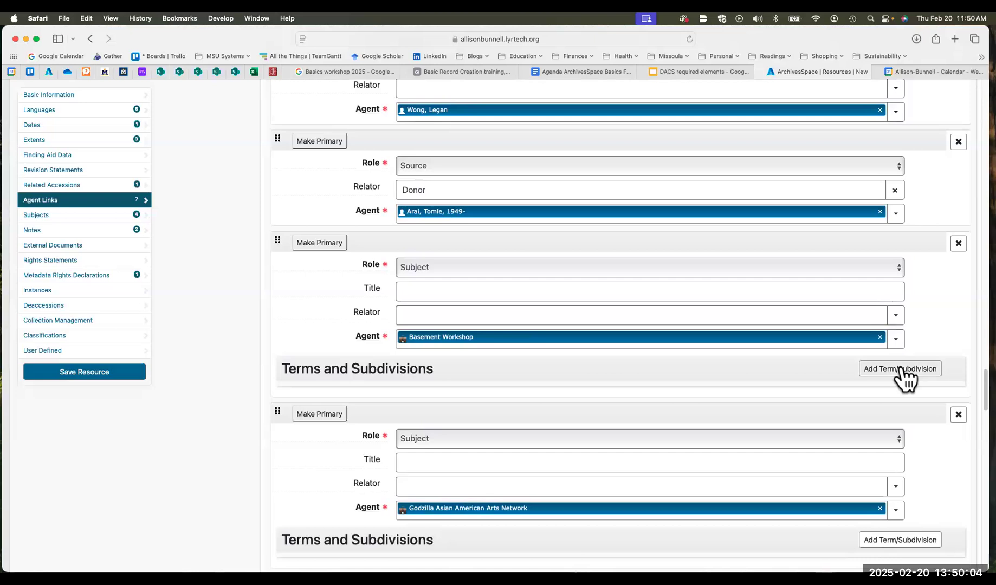
# Step: Add a Topical term 'Homes and haunts' to the Basement Workshop agent link
pyautogui.click(904, 374)
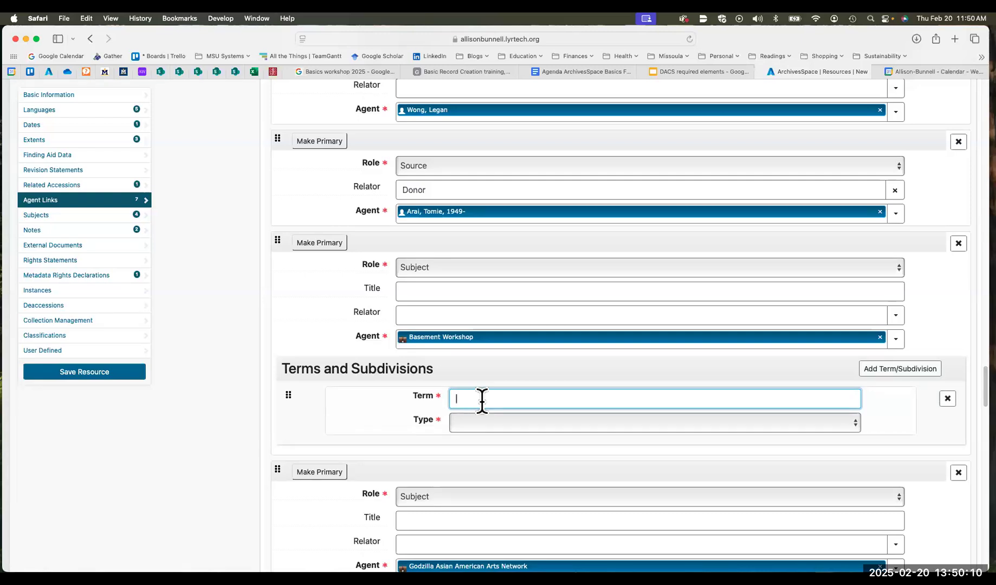
pyautogui.write('t')
pyautogui.press('BackSpace')
pyautogui.write('Homes and haunts')
pyautogui.scroll(-1, 484, 404)
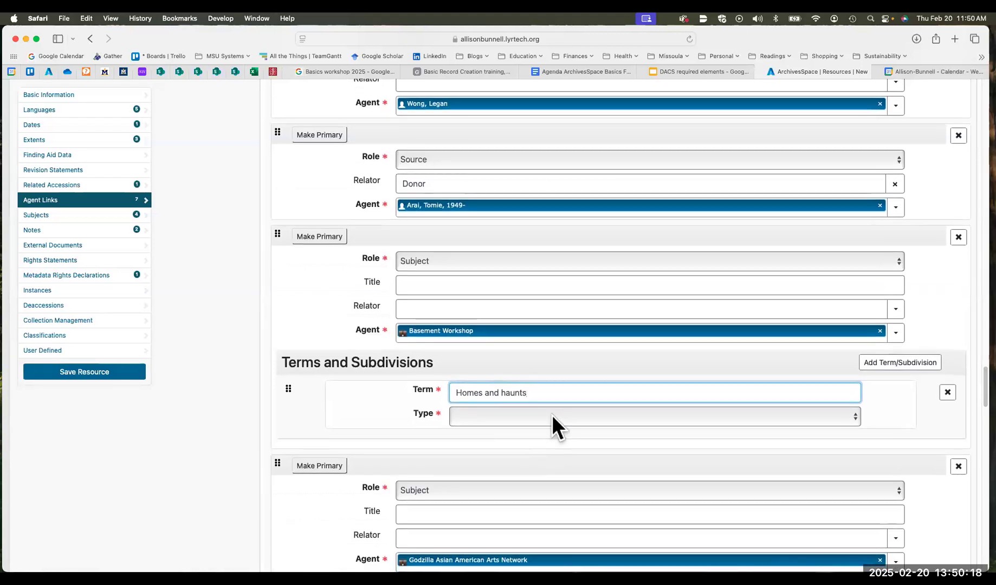
pyautogui.click(556, 417)
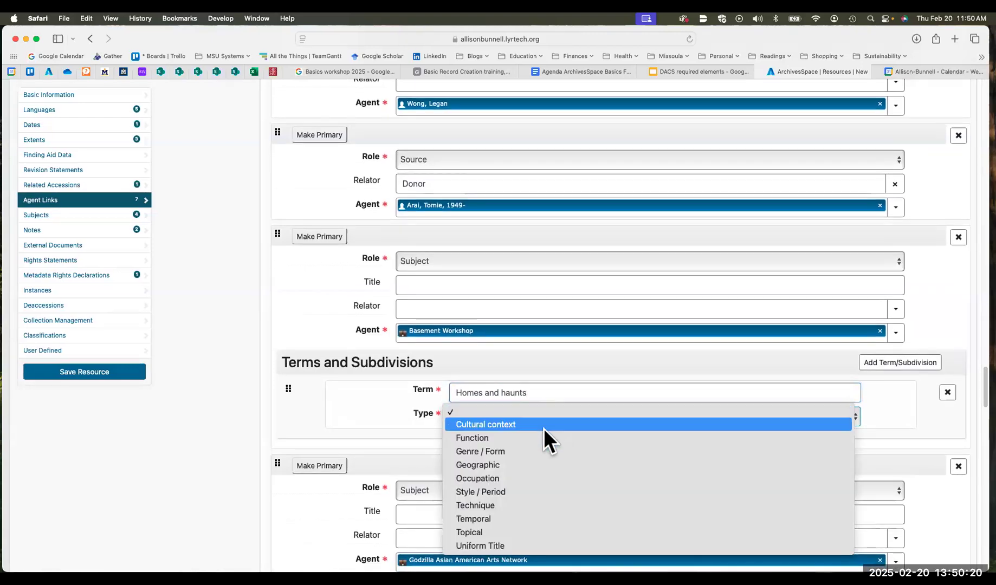
pyautogui.click(542, 531)
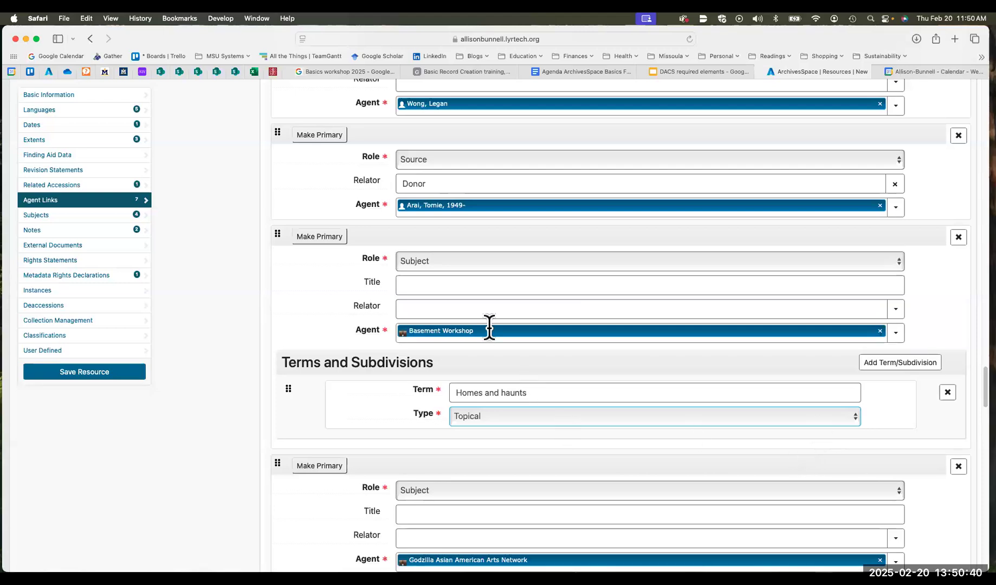
# Step: Remove the 'Homes and haunts' term, then bring up the Subjects and Notes sections
pyautogui.scroll(-1, 488, 336)
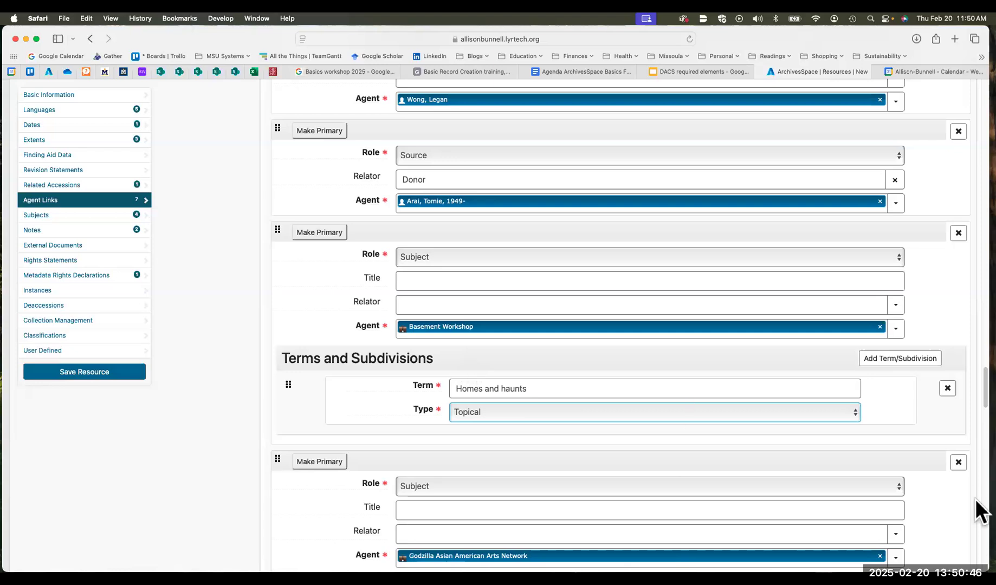
pyautogui.click(947, 389)
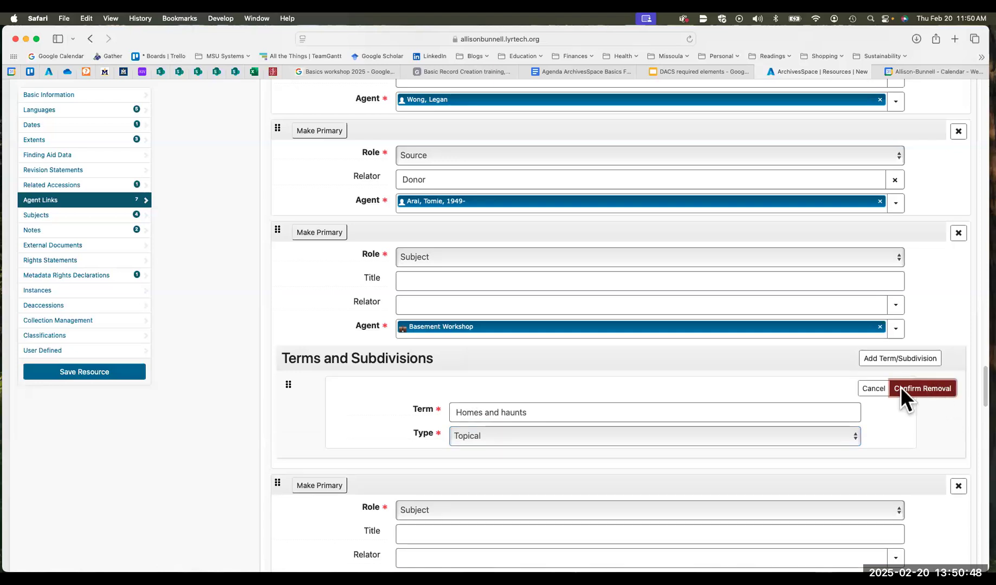
pyautogui.click(901, 388)
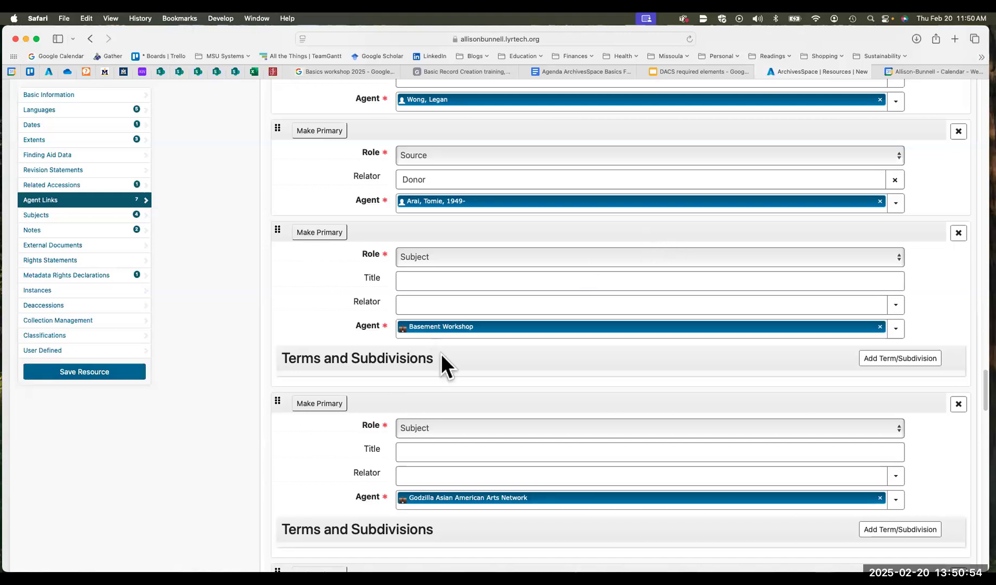
pyautogui.scroll(-10, 440, 353)
pyautogui.scroll(-1, 440, 353)
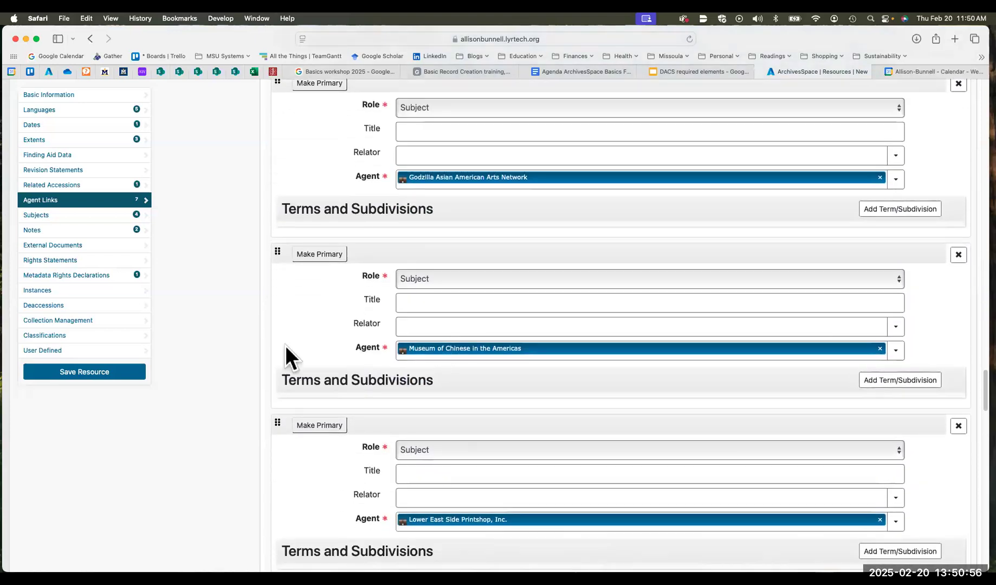
pyautogui.click(46, 215)
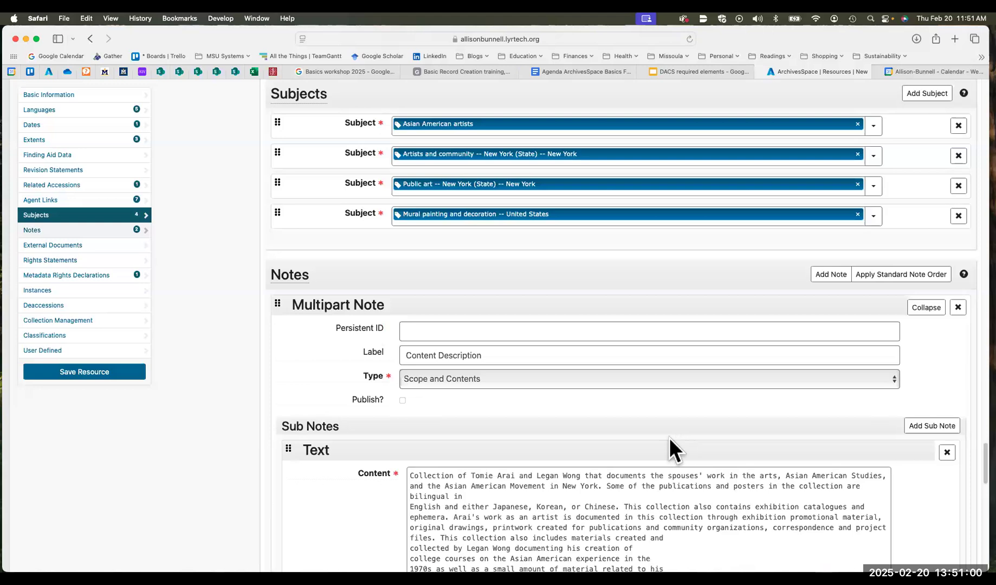
pyautogui.scroll(-8, 667, 439)
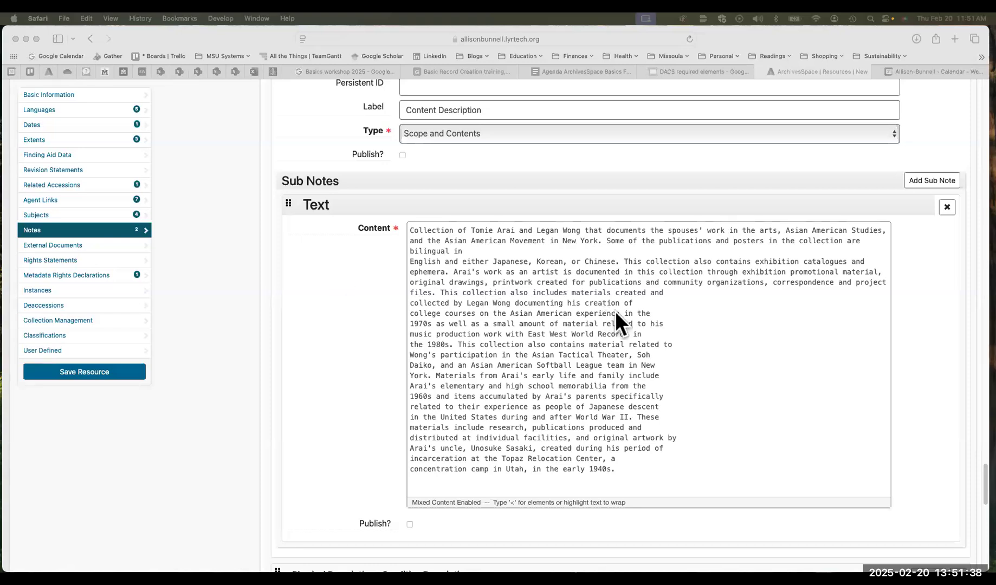
# Step: Delete the long collection description so the Scope and Contents text is empty
pyautogui.click(653, 469)
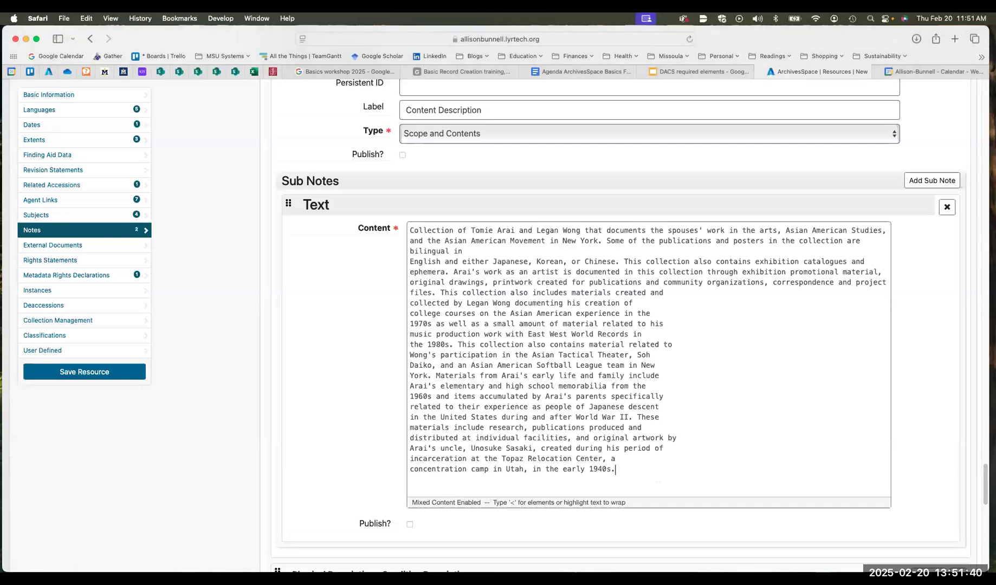
pyautogui.press('Return')
pyautogui.moveTo(416, 492); pyautogui.dragTo(409, 216)
pyautogui.press('cmd+v')
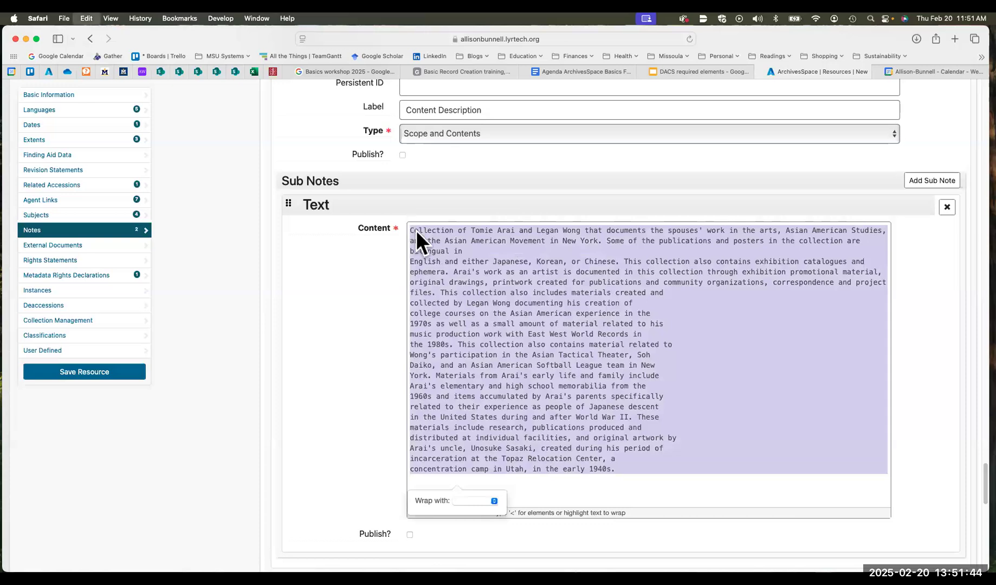
pyautogui.moveTo(611, 234); pyautogui.dragTo(376, 213)
pyautogui.press('BackSpace')
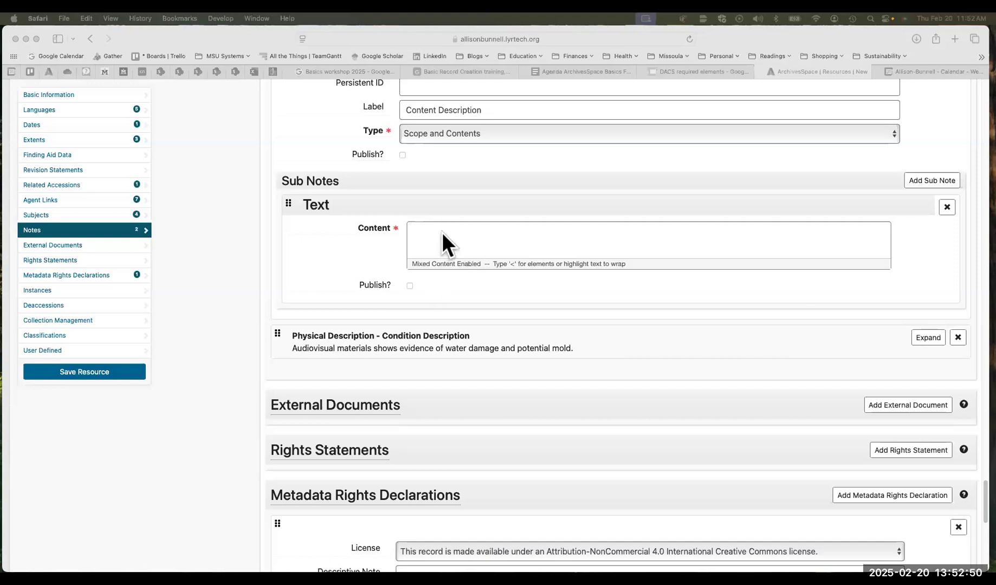
# Step: Make the Scope and Contents text read 'Full scope and content note goes here.'
pyautogui.click(423, 229)
pyautogui.write('Full')
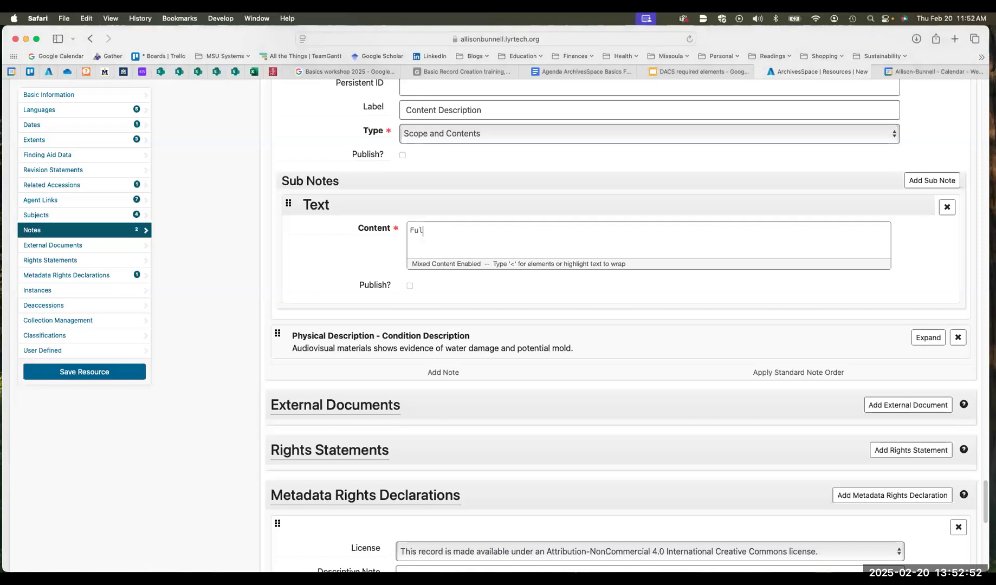
pyautogui.write(' scope and content notes goes ')
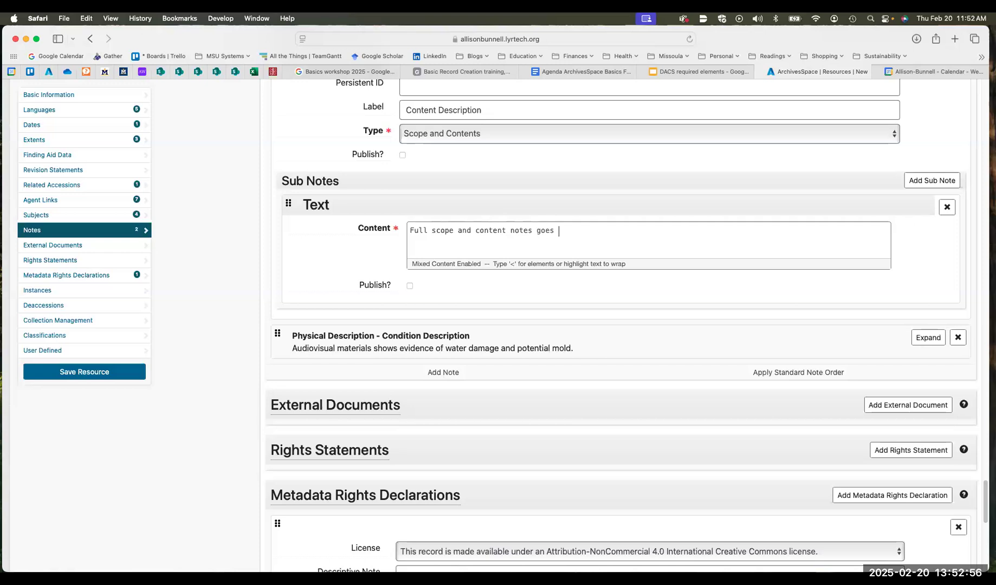
pyautogui.write('here.')
pyautogui.press('Left')
pyautogui.press('Left')
pyautogui.press('Left')
pyautogui.press('Left')
pyautogui.press('Left')
pyautogui.press('Left')
pyautogui.press('Left')
pyautogui.press('Left')
pyautogui.press('Left')
pyautogui.press('Left')
pyautogui.press('Left')
pyautogui.press('Left')
pyautogui.press('BackSpace')
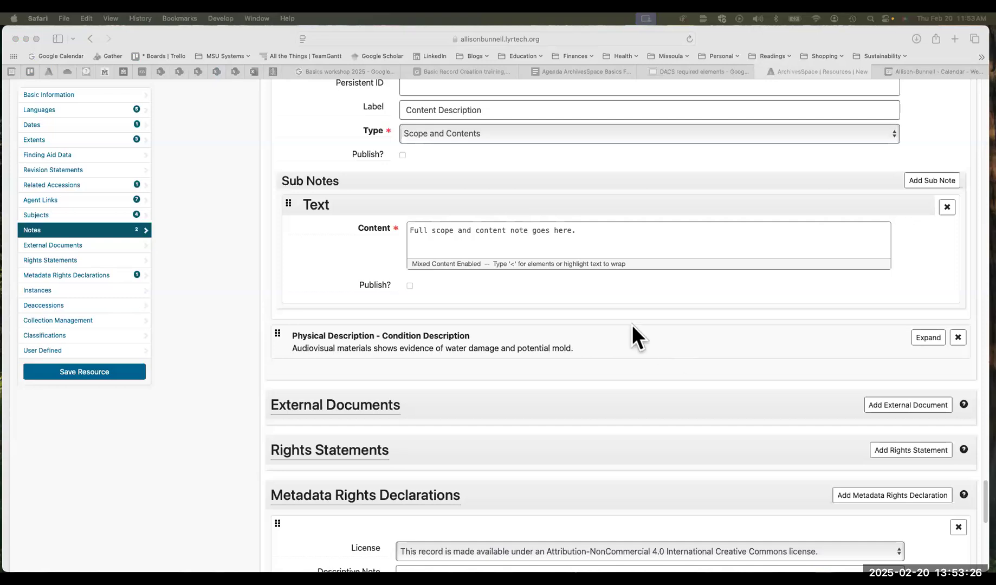
# Step: Add a new, untyped note to the resource
pyautogui.click(642, 306)
pyautogui.scroll(3, 749, 304)
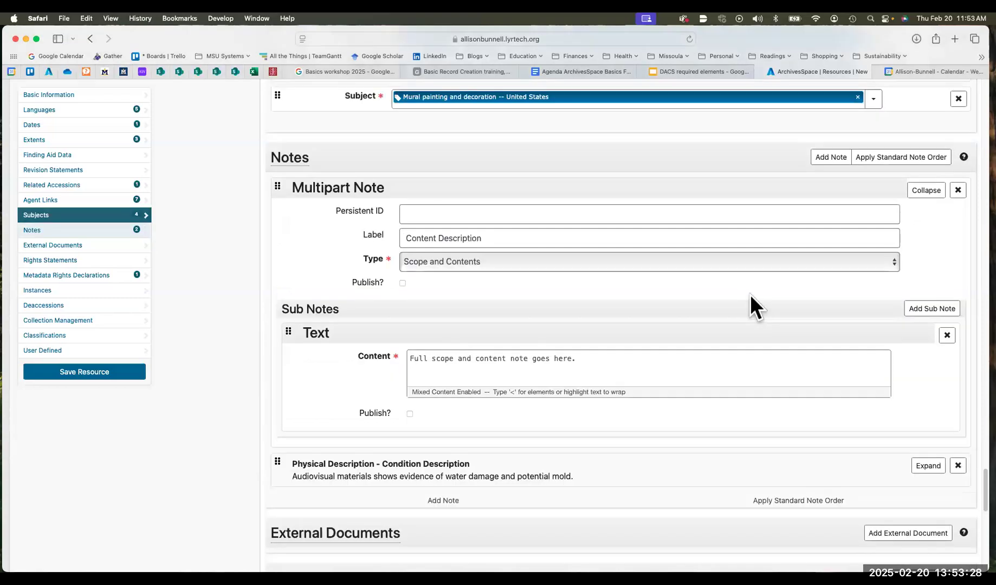
pyautogui.scroll(2, 655, 207)
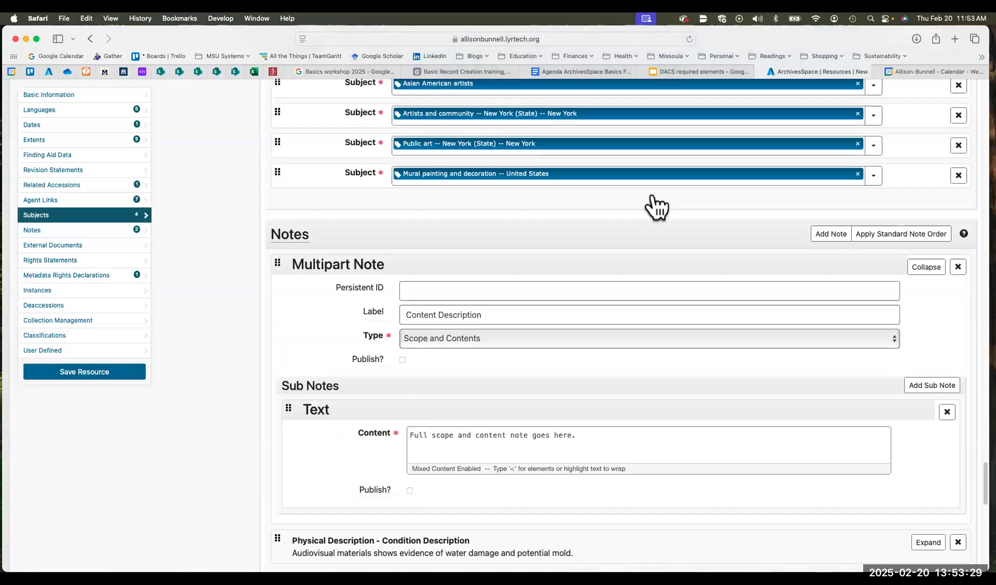
pyautogui.click(834, 234)
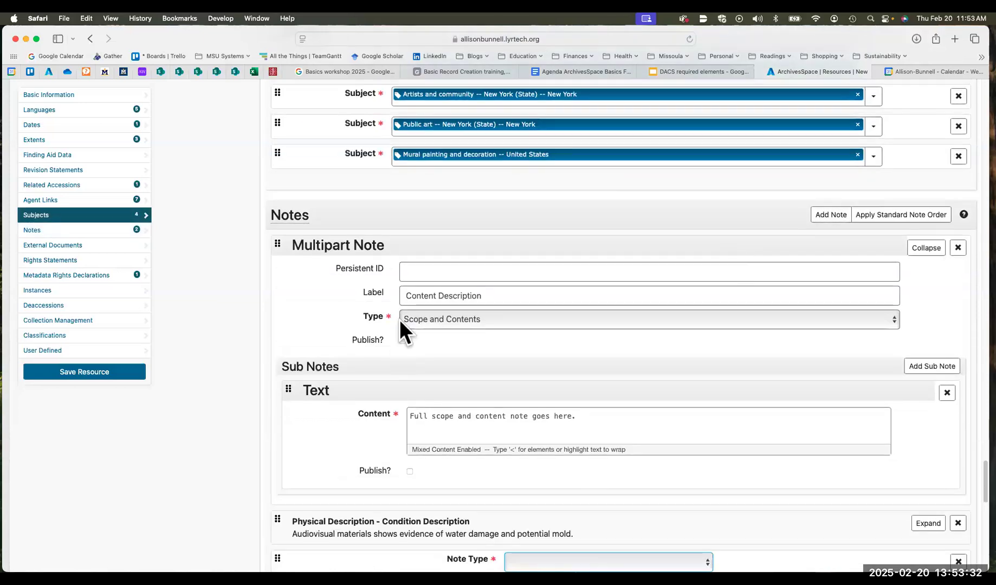
pyautogui.scroll(-5, 564, 394)
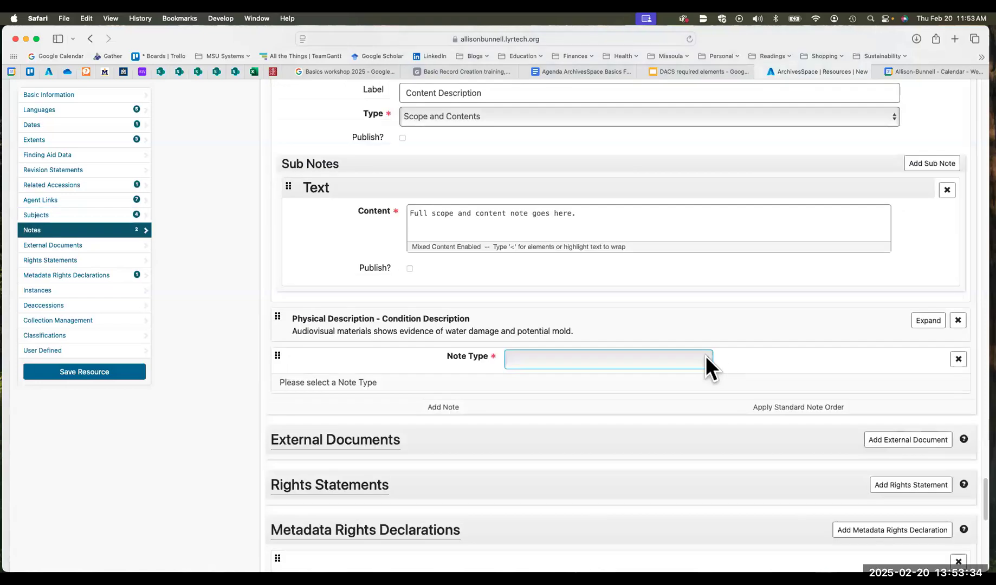
# Step: Make the new note Conditions Governing Access with a donor/university imposed restriction type
pyautogui.click(704, 359)
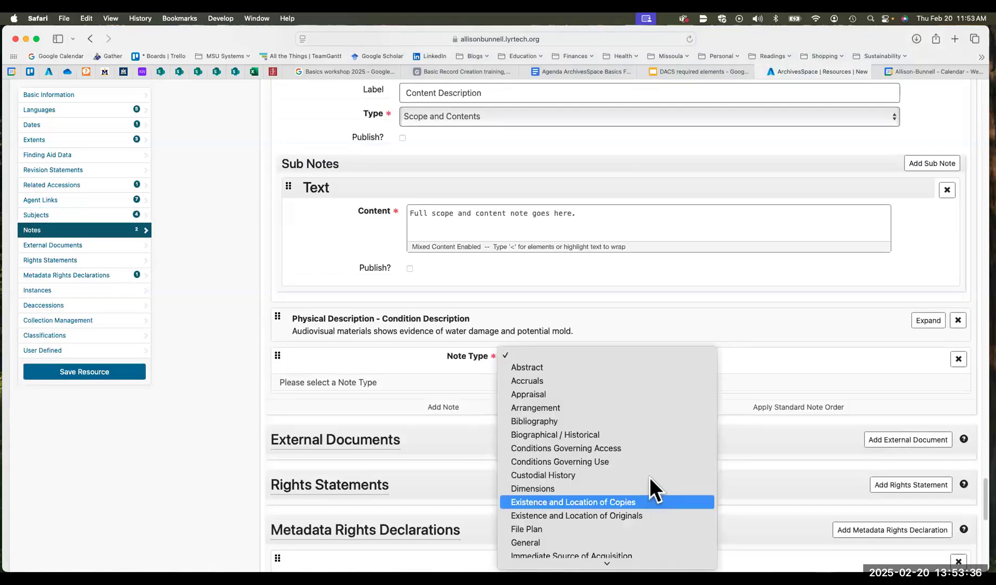
pyautogui.click(673, 449)
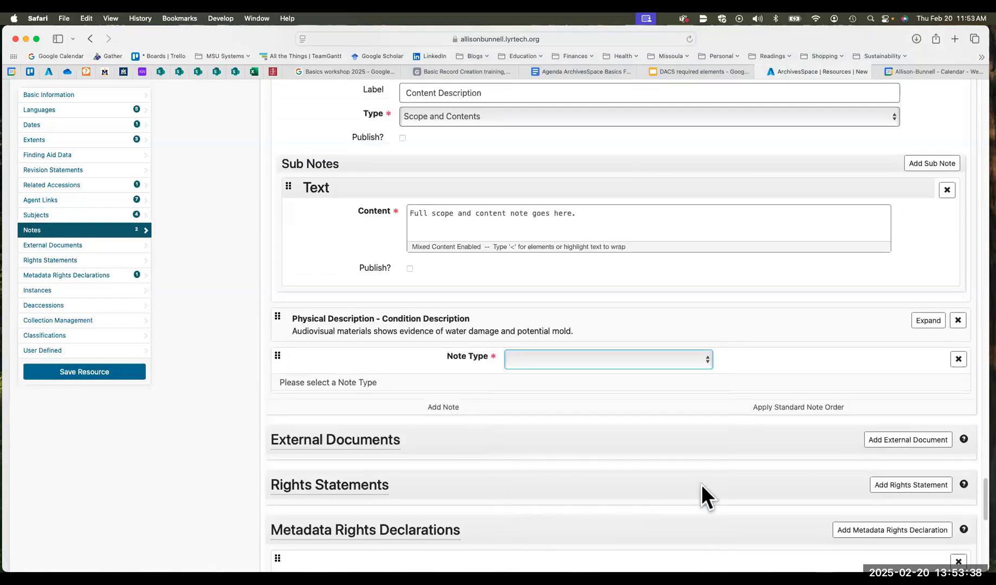
pyautogui.scroll(-3, 396, 368)
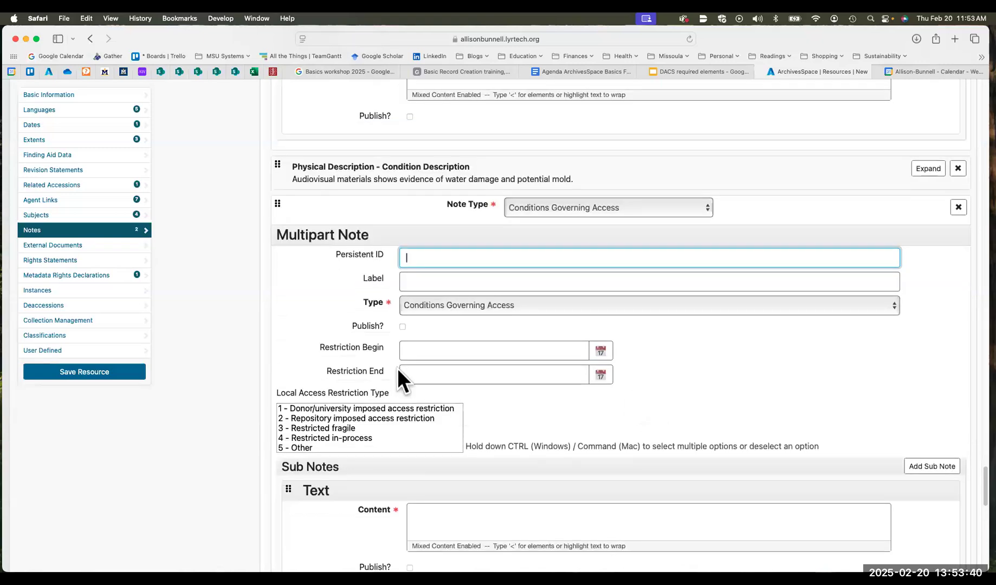
pyautogui.scroll(-2, 390, 320)
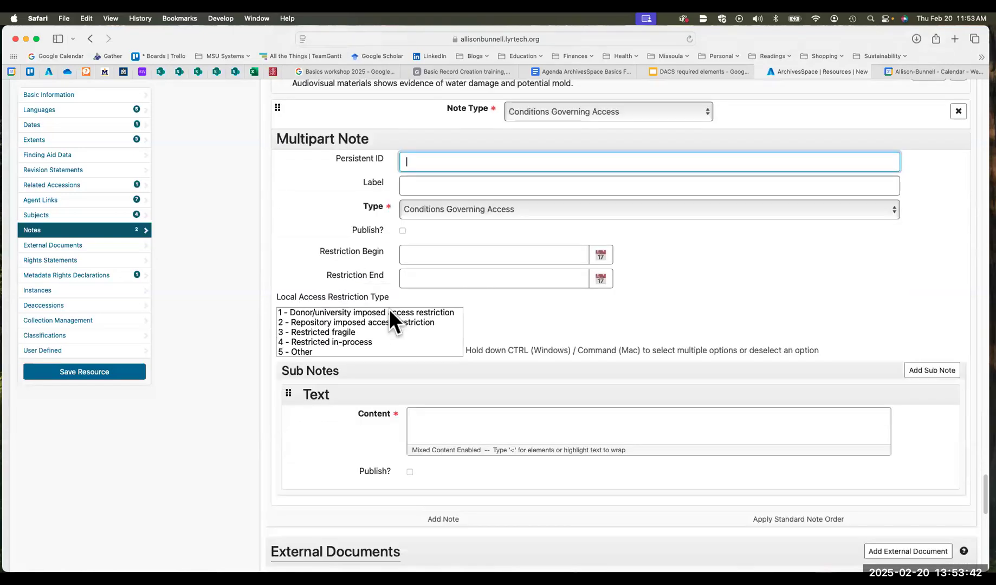
pyautogui.click(389, 310)
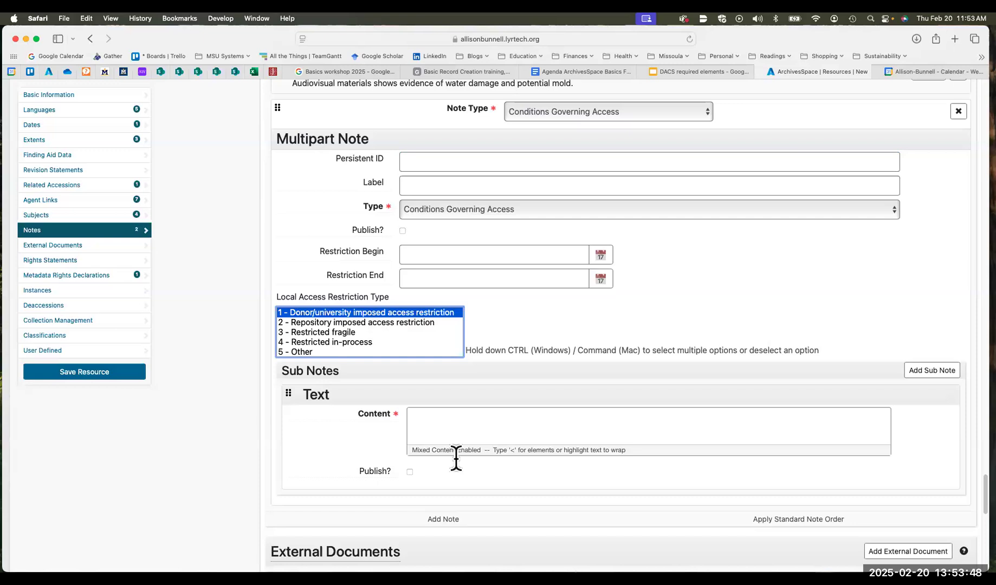
# Step: Enter 'Correspondence in series 2 is closed until the donor's death.' as published note text
pyautogui.click(445, 423)
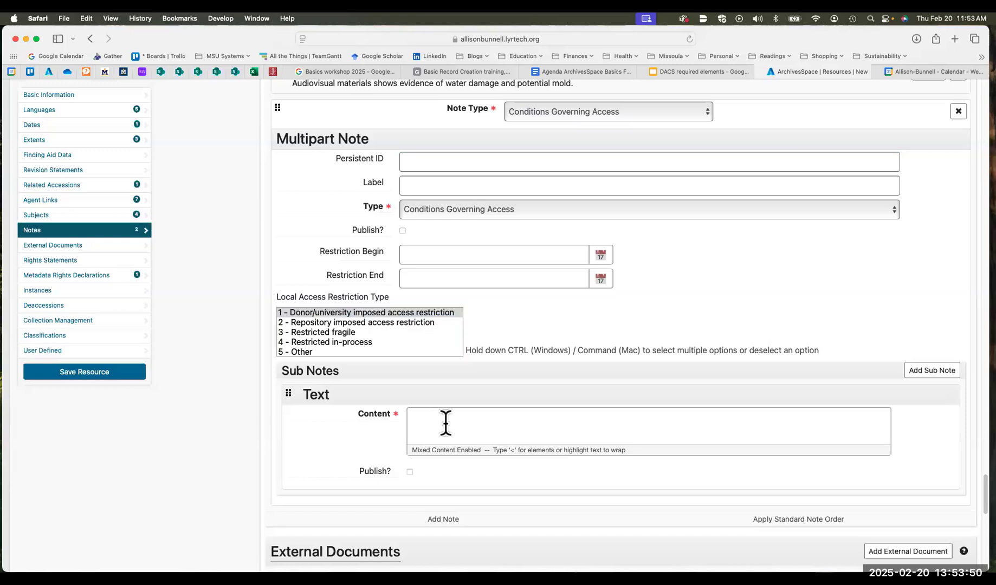
pyautogui.write('Correspondence in series')
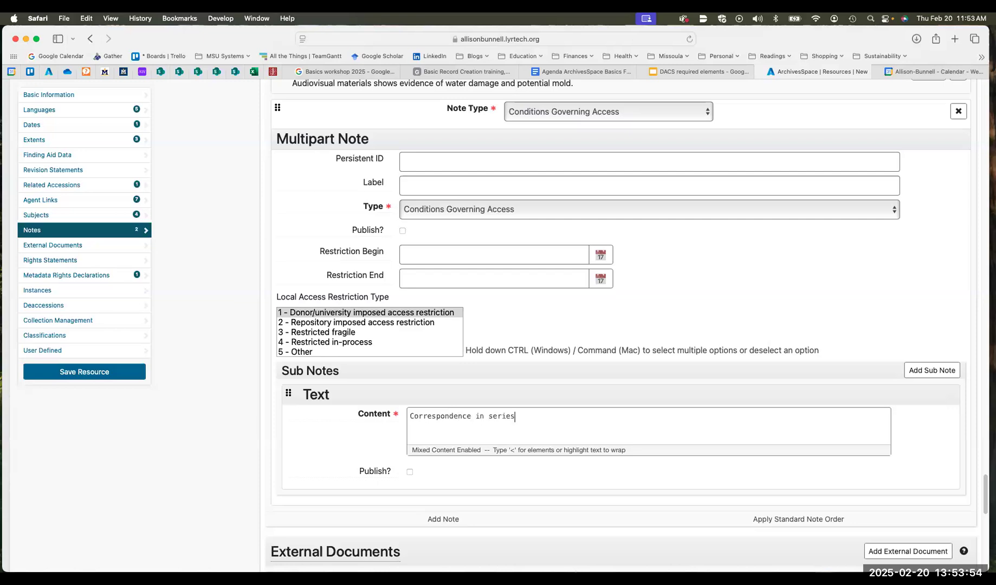
pyautogui.write(" 2 is closed until the donor's d")
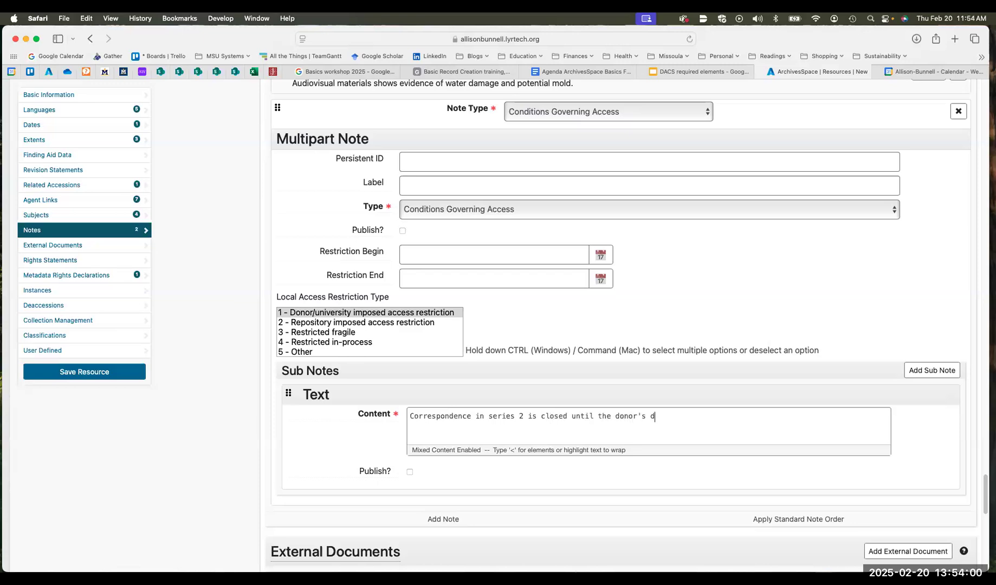
pyautogui.write('eath.')
pyautogui.scroll(-2, 409, 433)
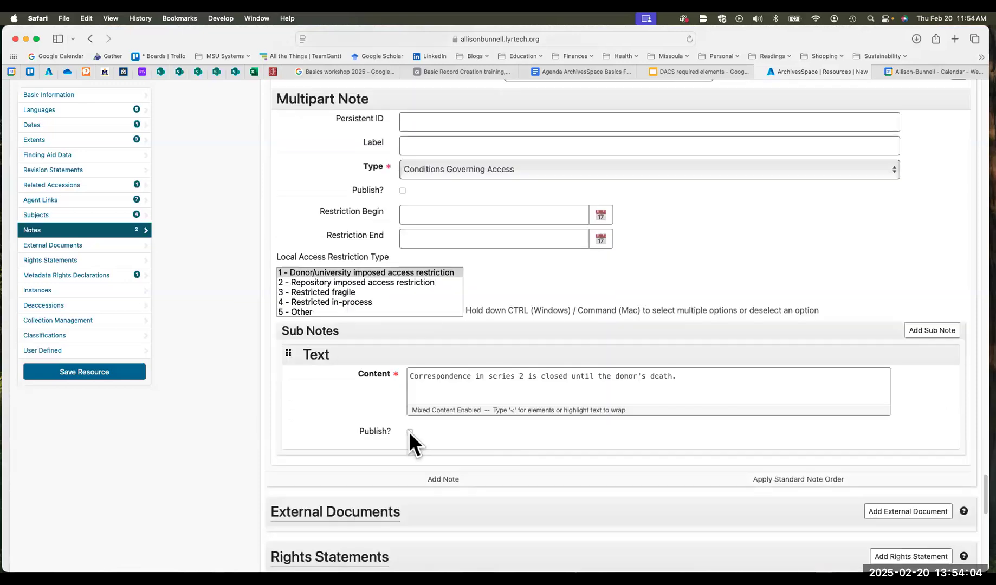
pyautogui.click(410, 432)
pyautogui.scroll(5, 528, 435)
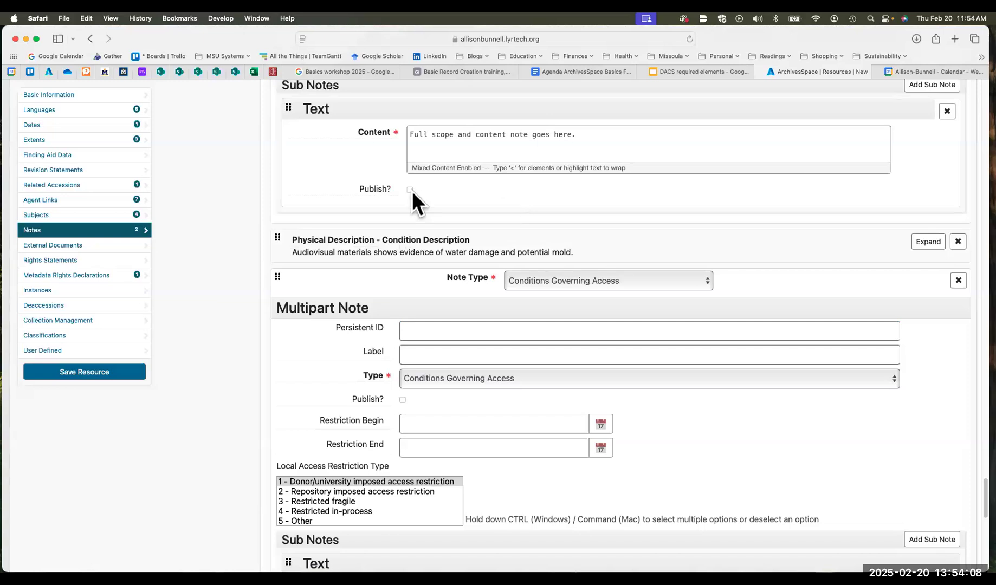
pyautogui.scroll(-3, 562, 217)
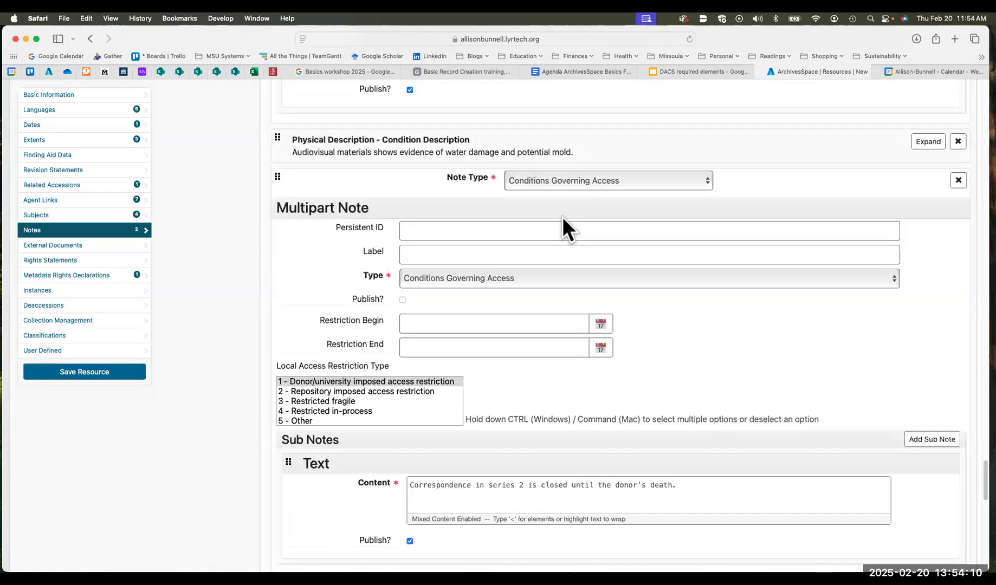
pyautogui.scroll(-4, 246, 411)
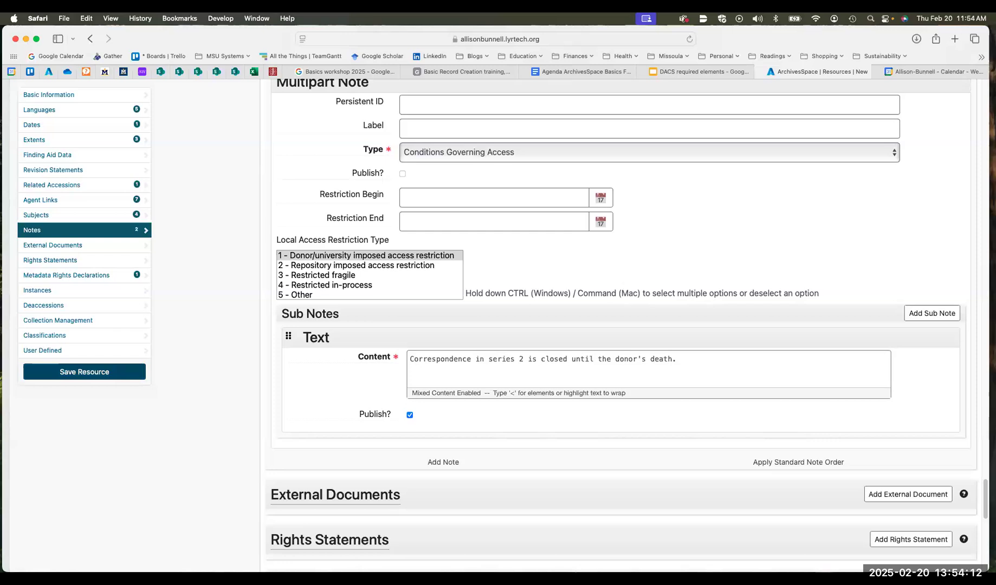
pyautogui.scroll(12, 200, 403)
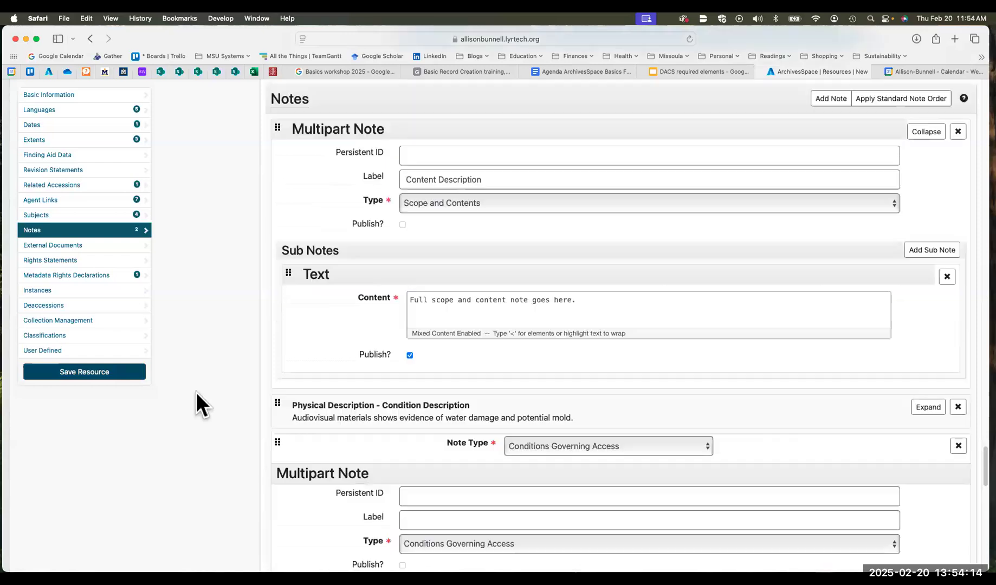
pyautogui.scroll(2, 199, 402)
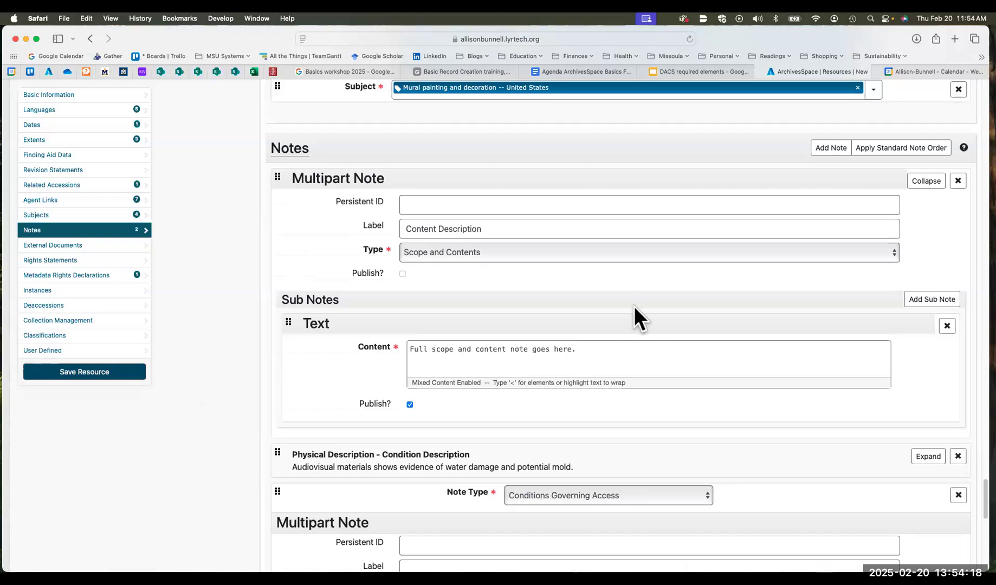
pyautogui.scroll(2, 66, 423)
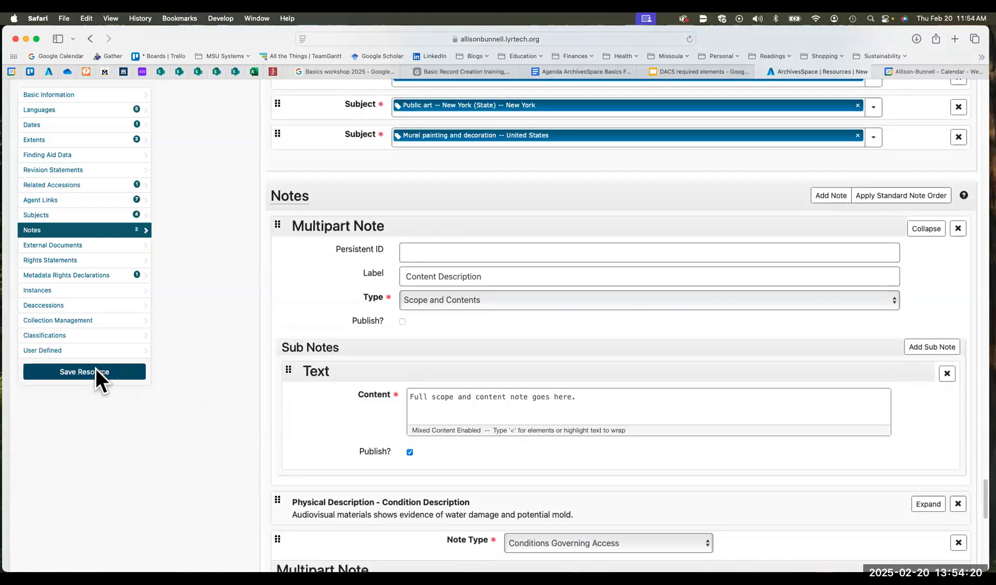
# Step: Set the finding aid's Language of Description to English
pyautogui.scroll(-2, 629, 342)
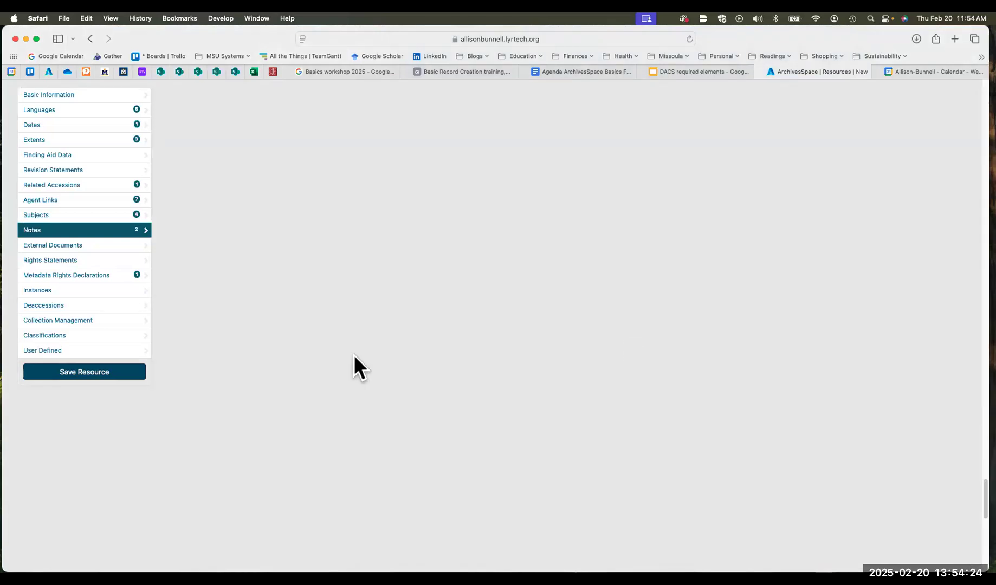
pyautogui.scroll(20, 533, 384)
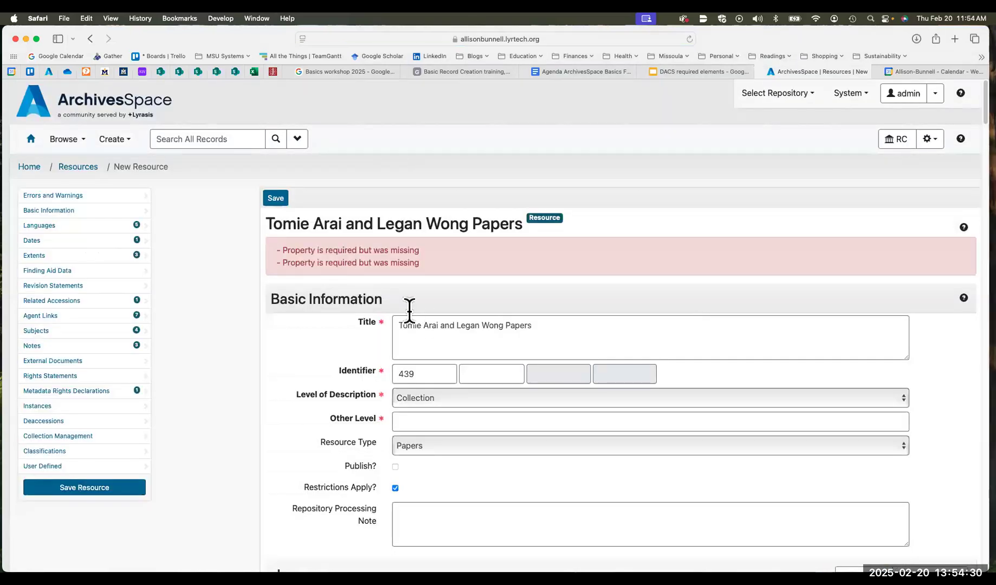
pyautogui.click(357, 264)
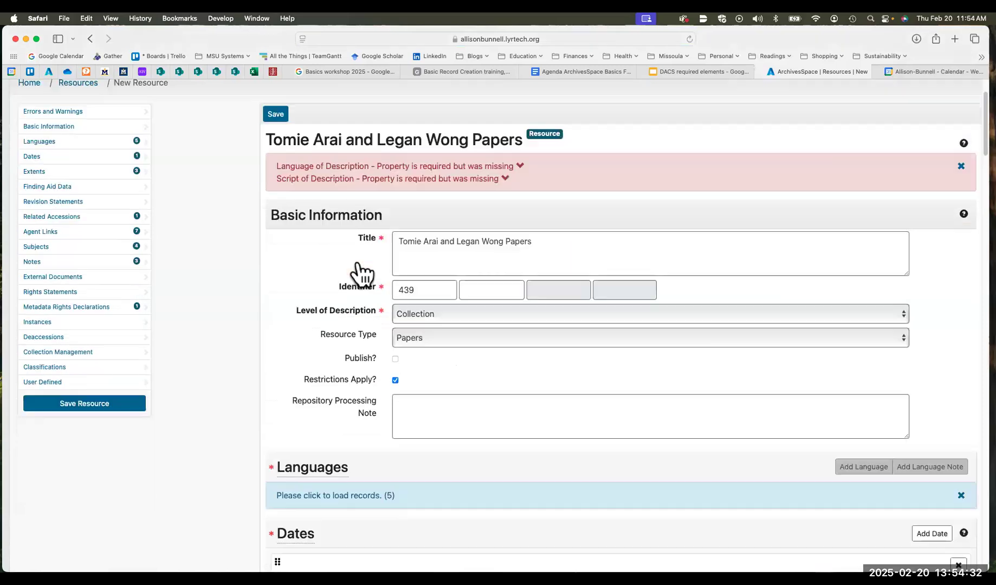
pyautogui.scroll(-2, 514, 413)
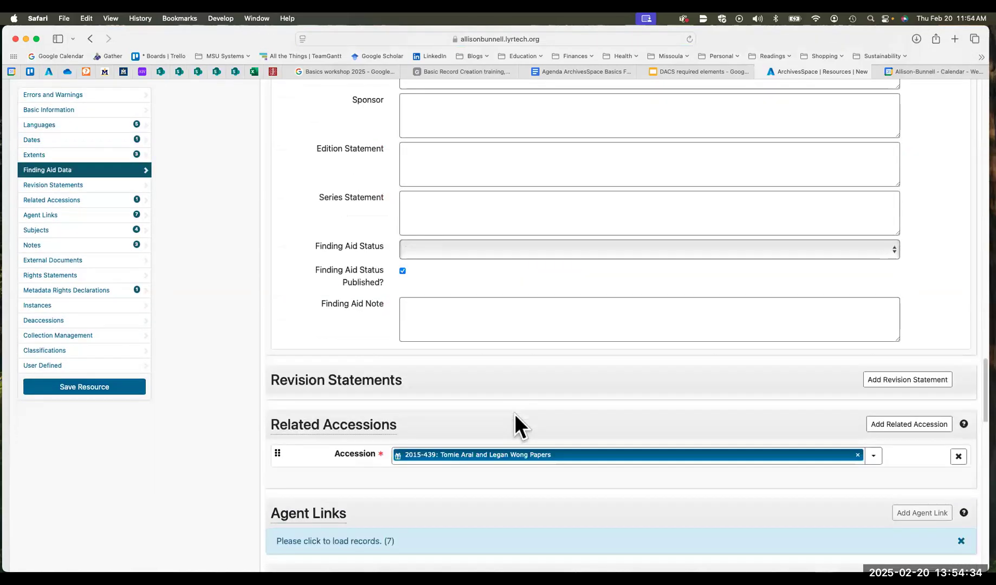
pyautogui.scroll(-3, 514, 414)
pyautogui.scroll(4, 514, 414)
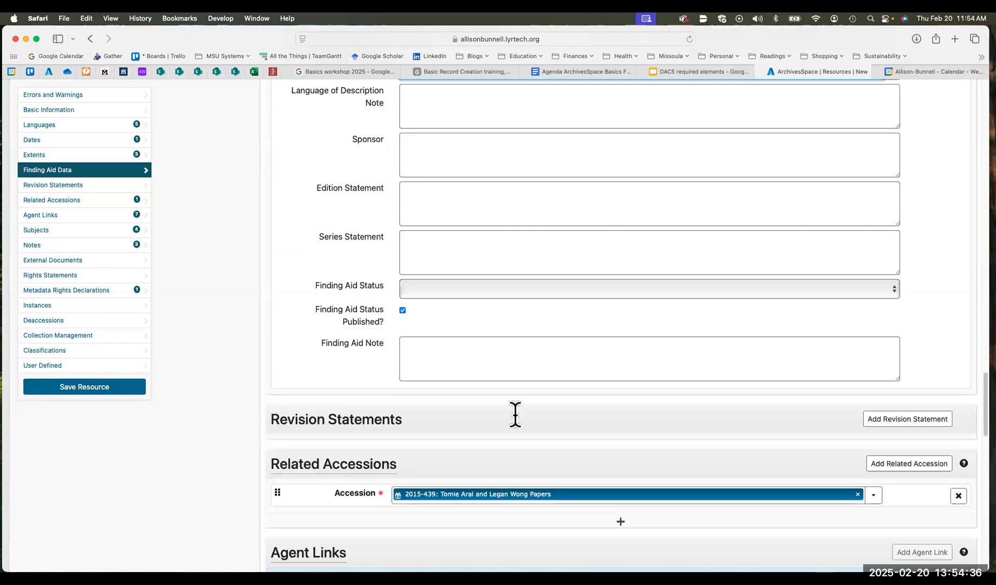
pyautogui.scroll(5, 459, 295)
pyautogui.click(443, 305)
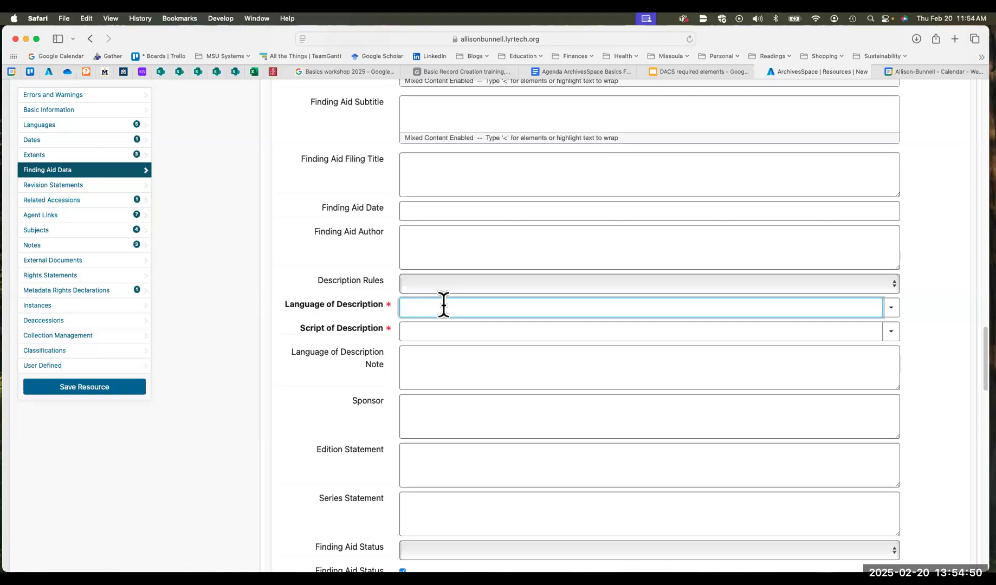
pyautogui.write('E')
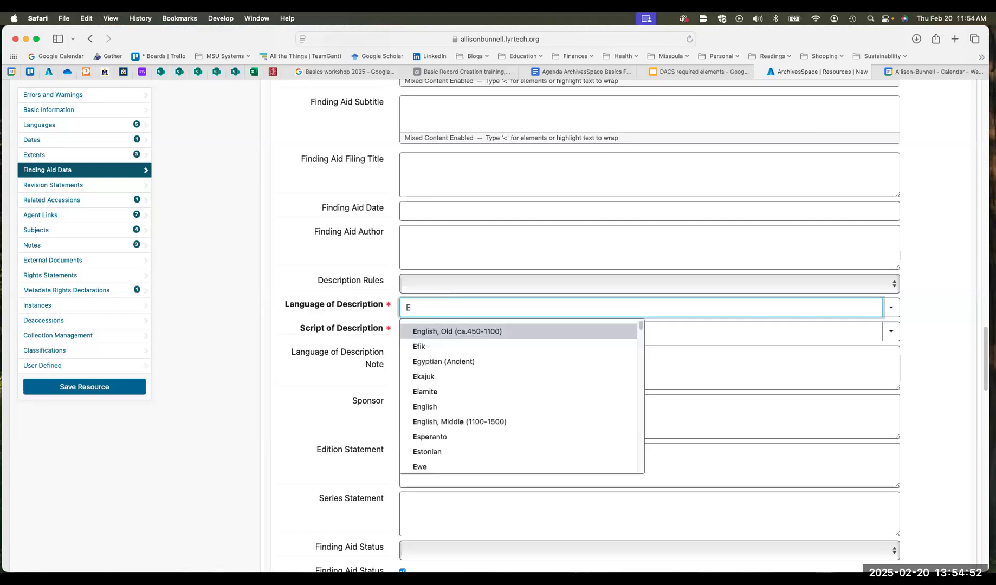
pyautogui.write('nglish')
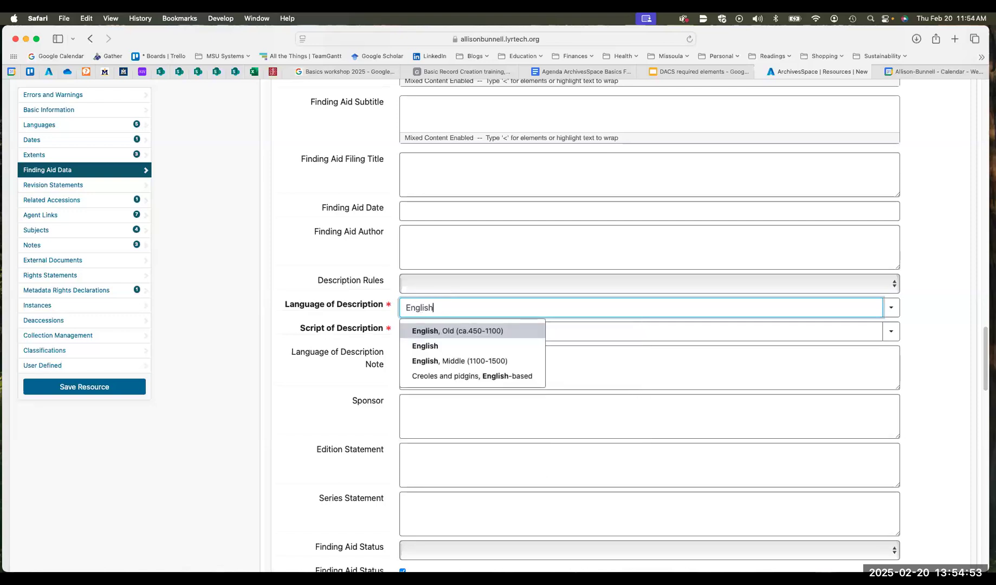
pyautogui.click(434, 347)
pyautogui.click(430, 339)
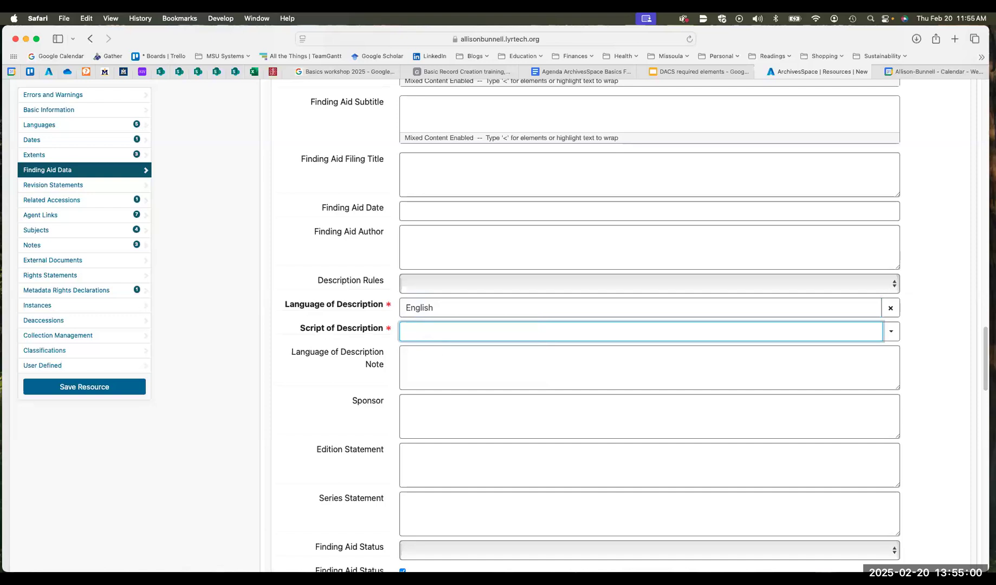
# Step: Set the Script of Description to Latin and save the resource
pyautogui.write('latn')
pyautogui.press('BackSpace')
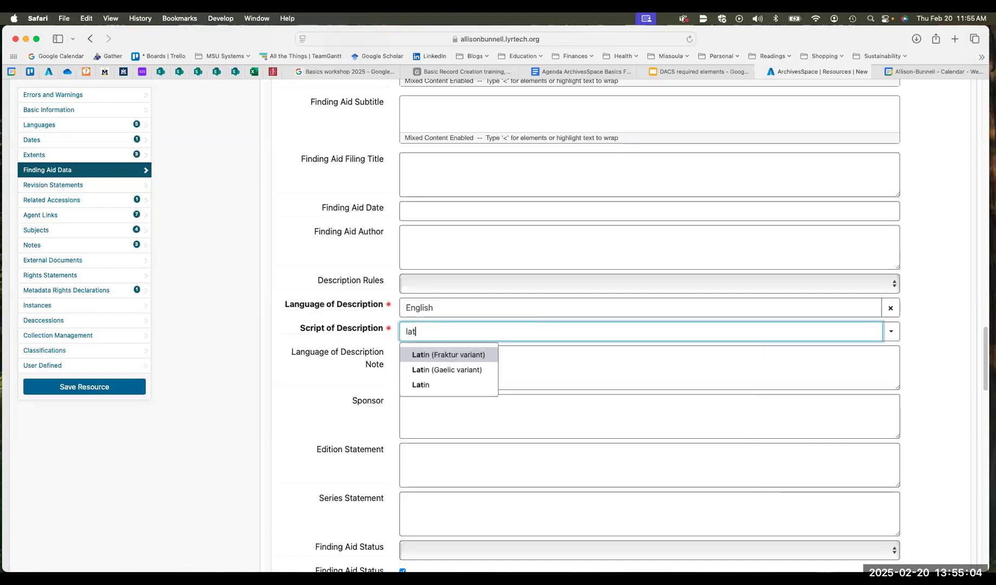
pyautogui.click(423, 386)
pyautogui.click(96, 382)
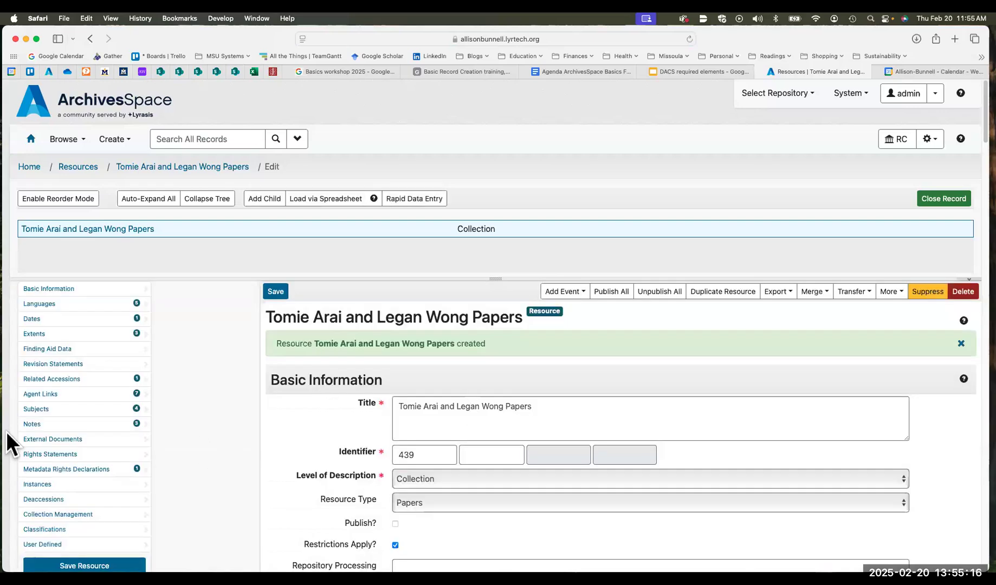
# Step: Add a Conditions Governing Use note in the resource's Notes
pyautogui.click(33, 425)
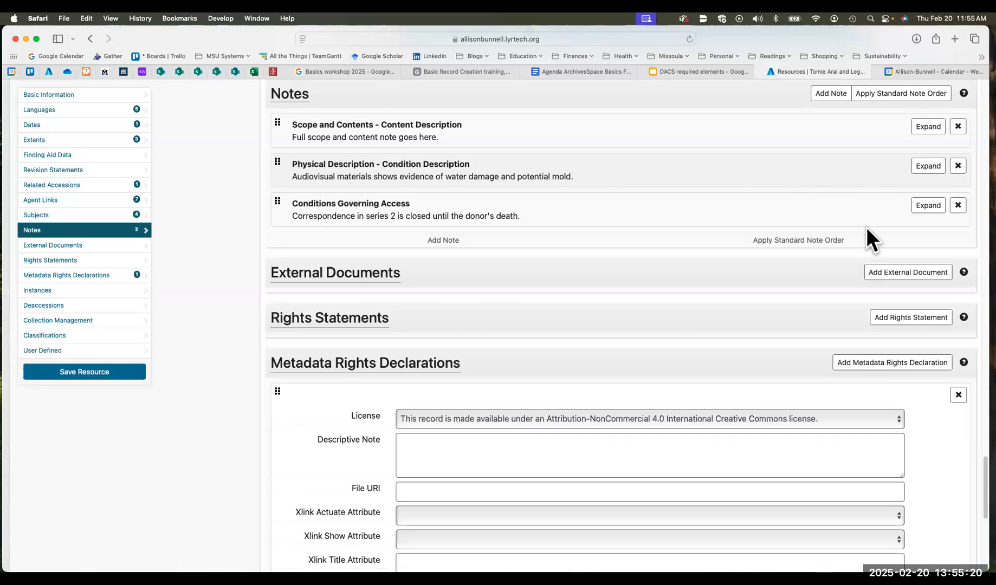
pyautogui.click(449, 240)
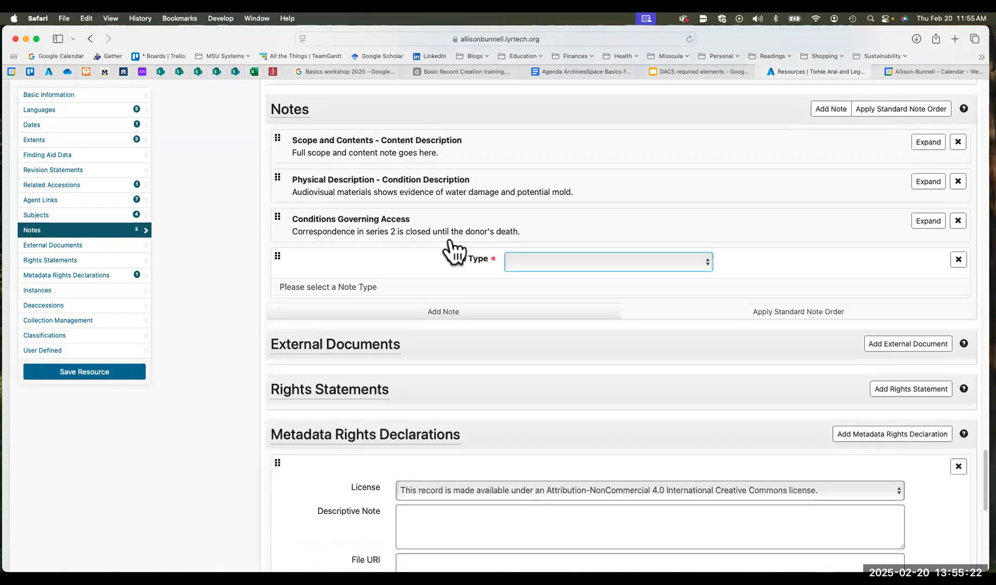
pyautogui.click(705, 258)
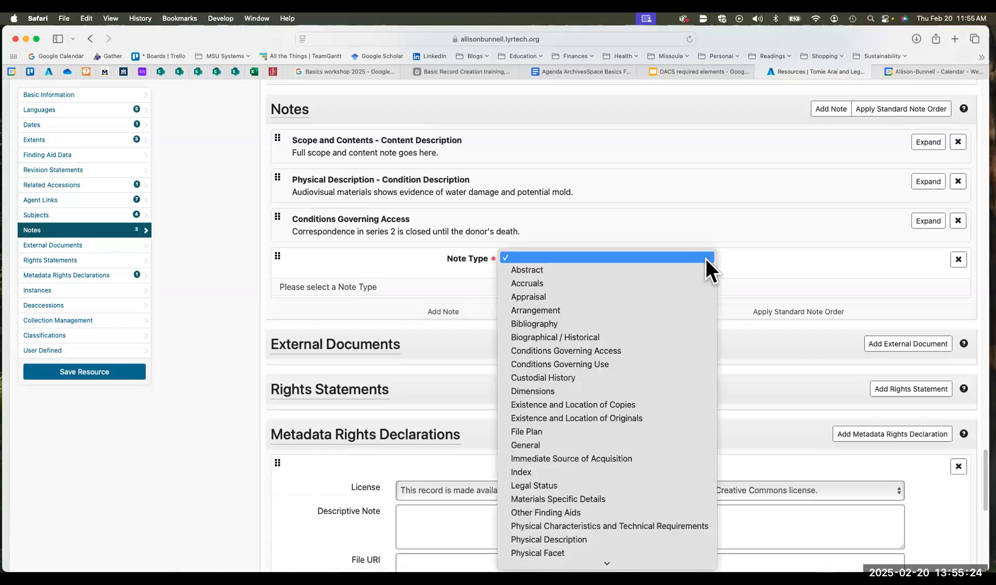
pyautogui.click(628, 362)
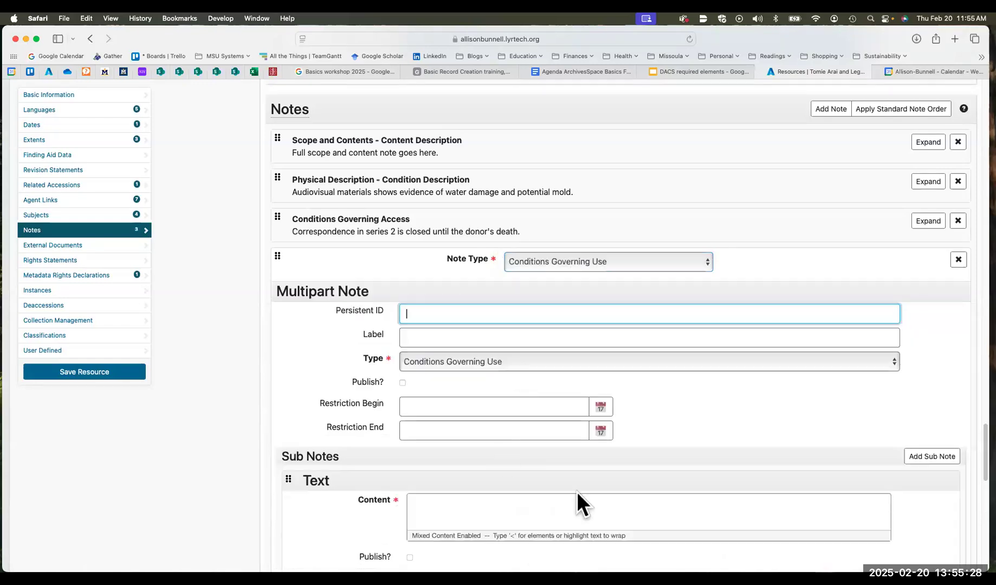
pyautogui.scroll(-3, 574, 490)
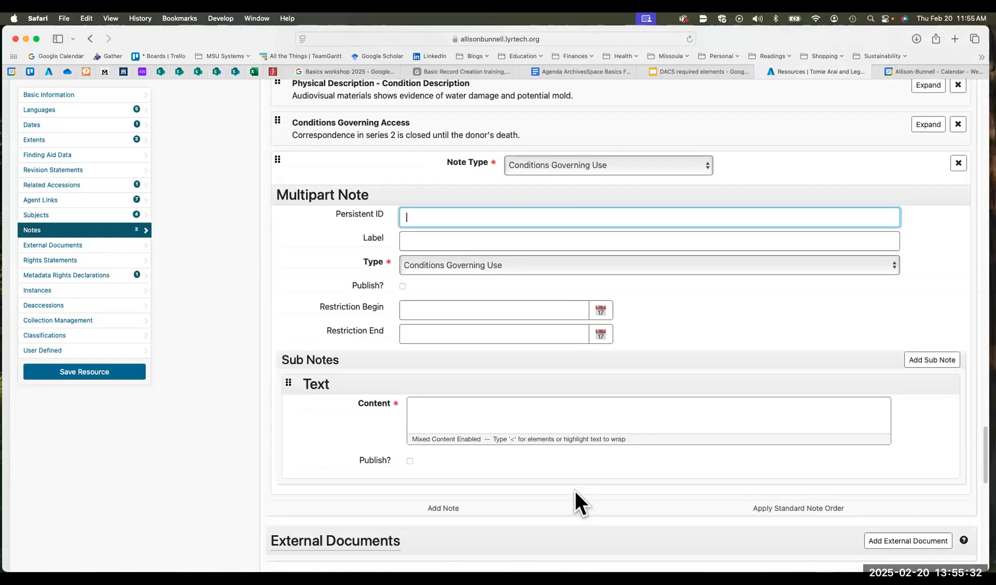
pyautogui.scroll(-1, 575, 490)
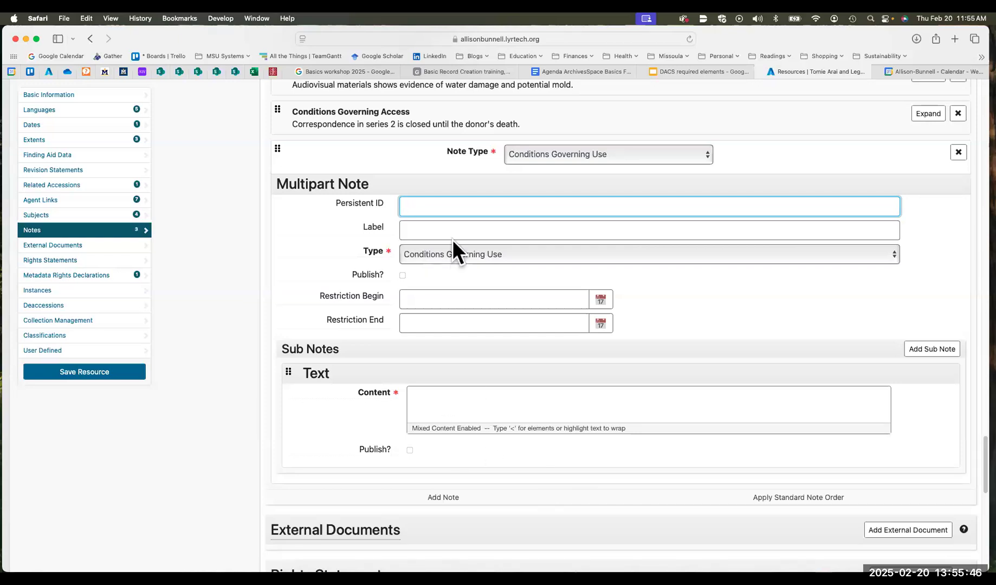
# Step: Give the note the content 'Materials are in copyright until [date].' and save the resource
pyautogui.click(441, 403)
pyautogui.write('res')
pyautogui.press('BackSpace')
pyautogui.press('BackSpace')
pyautogui.press('BackSpace')
pyautogui.write('Ma')
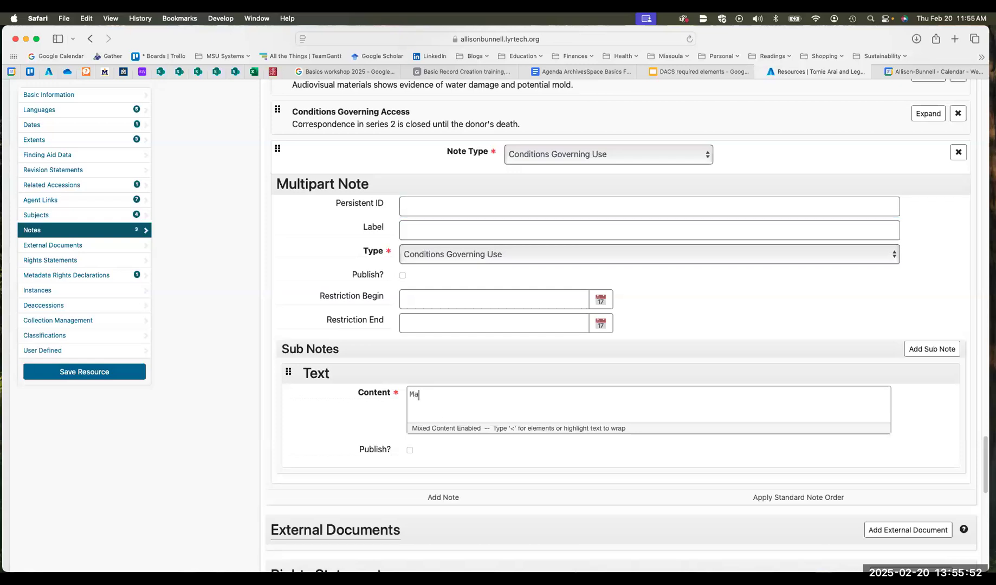
pyautogui.write('terials are in copyright until ')
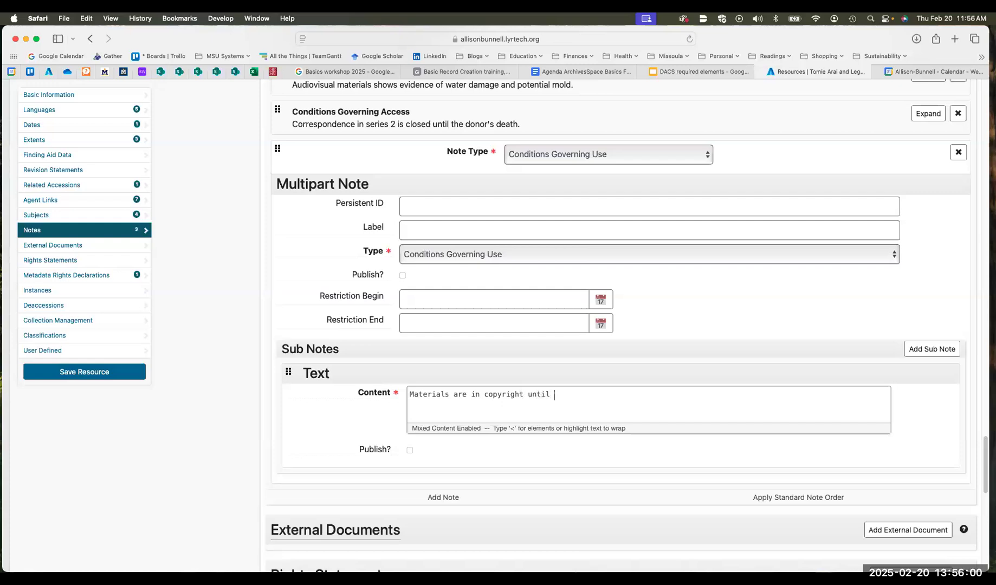
pyautogui.write('[date].')
pyautogui.scroll(-1, 506, 466)
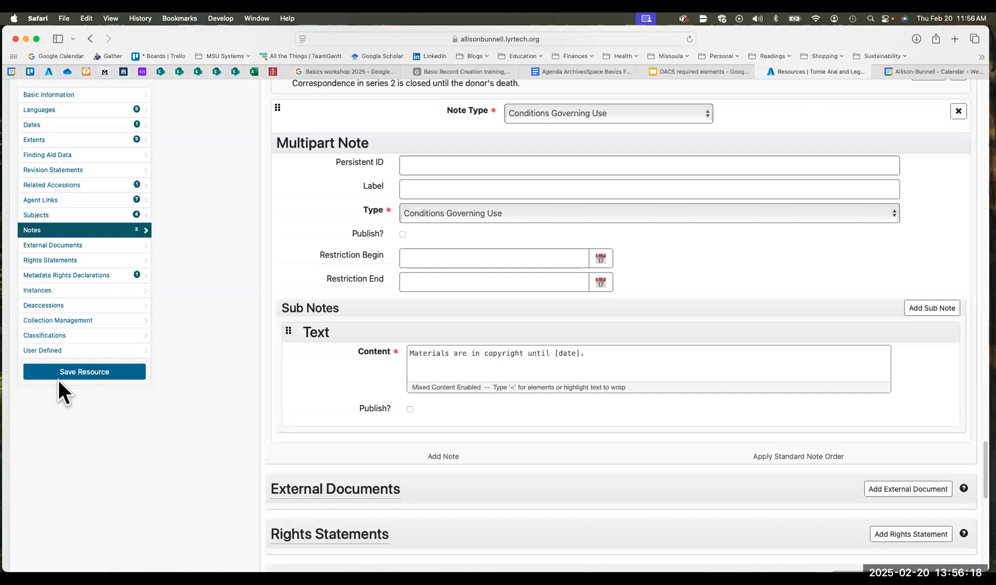
pyautogui.click(77, 371)
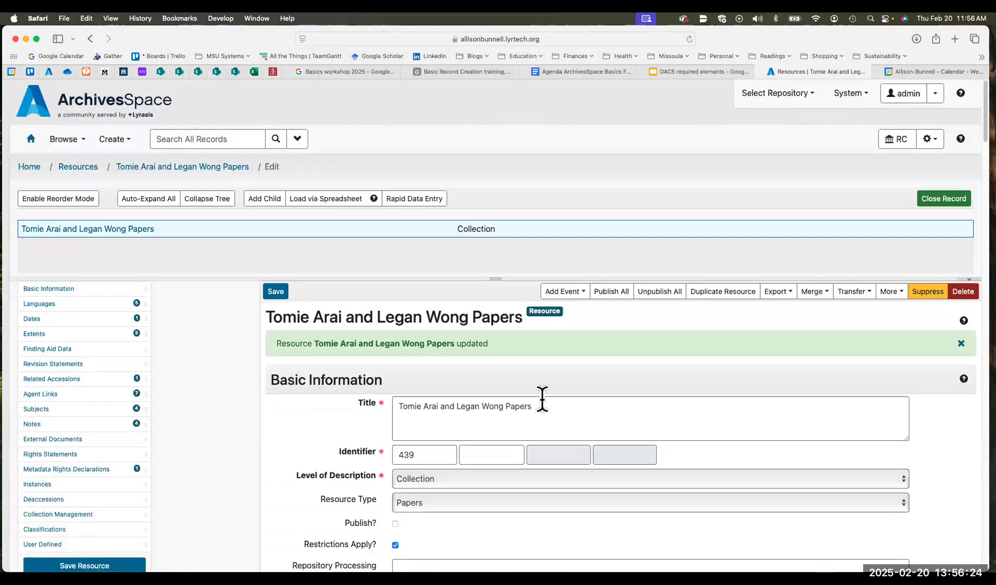
pyautogui.scroll(-2, 542, 398)
# Step: Show the saved resource's four notes, ending with Conditions Governing Use
pyautogui.scroll(-2, 541, 396)
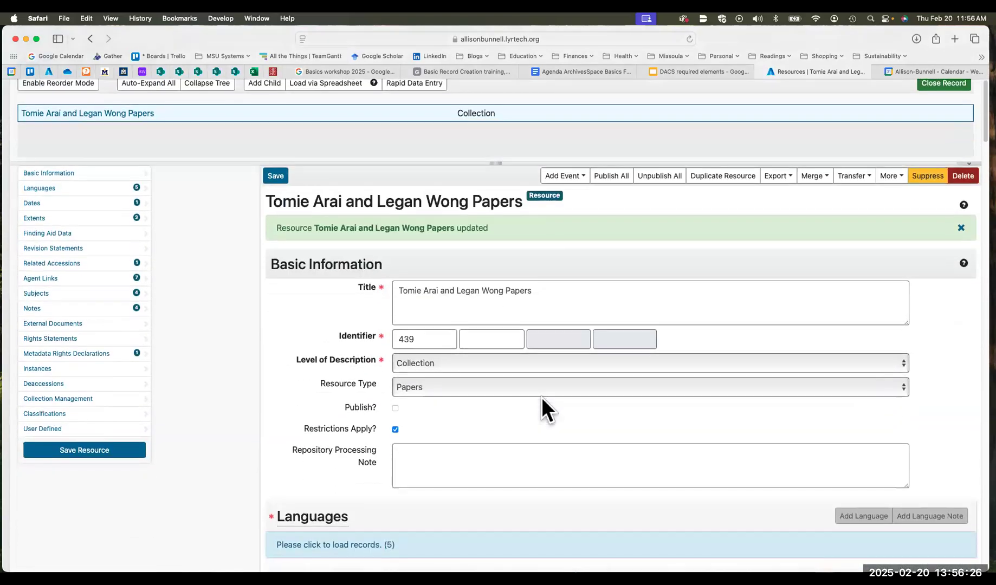
pyautogui.scroll(-2, 541, 397)
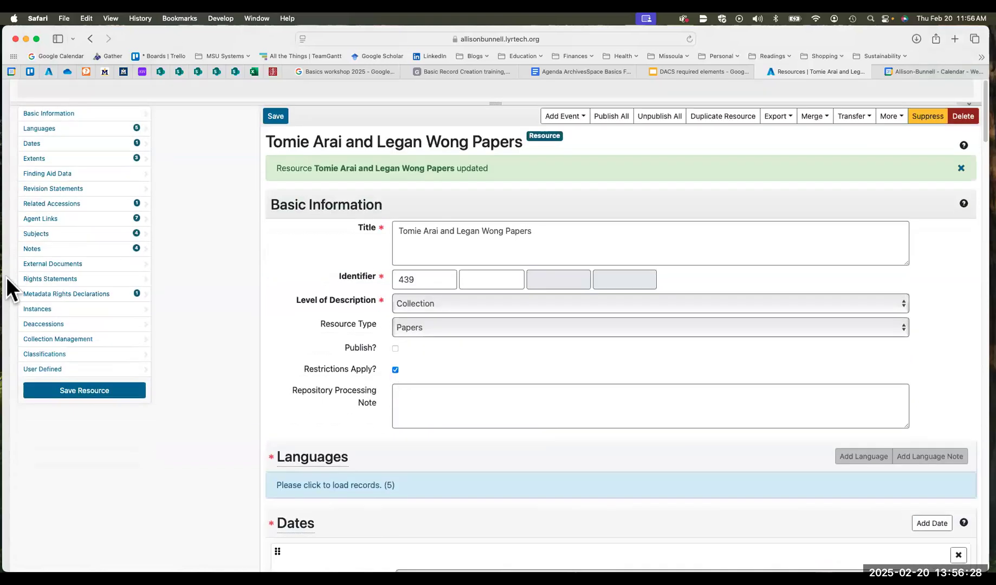
pyautogui.click(33, 249)
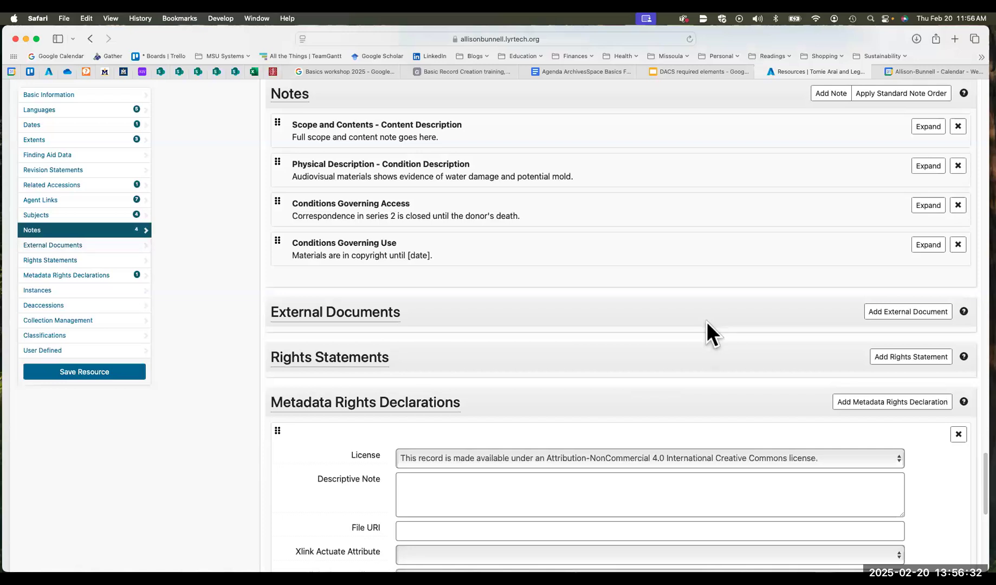
pyautogui.scroll(2, 705, 322)
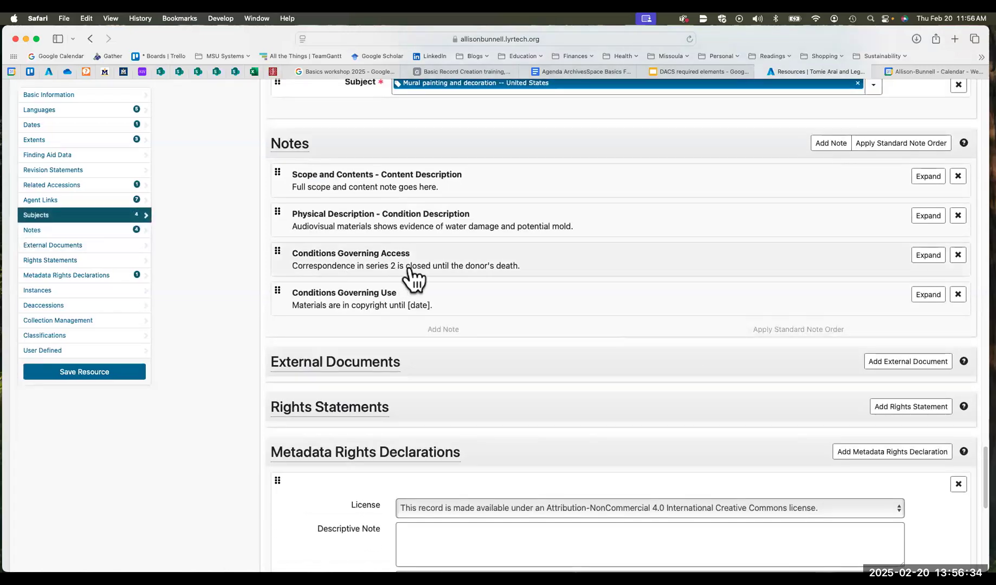
# Step: Add a Biographical / Historical note reading 'This is the biographical/historical note.' and save
pyautogui.click(834, 142)
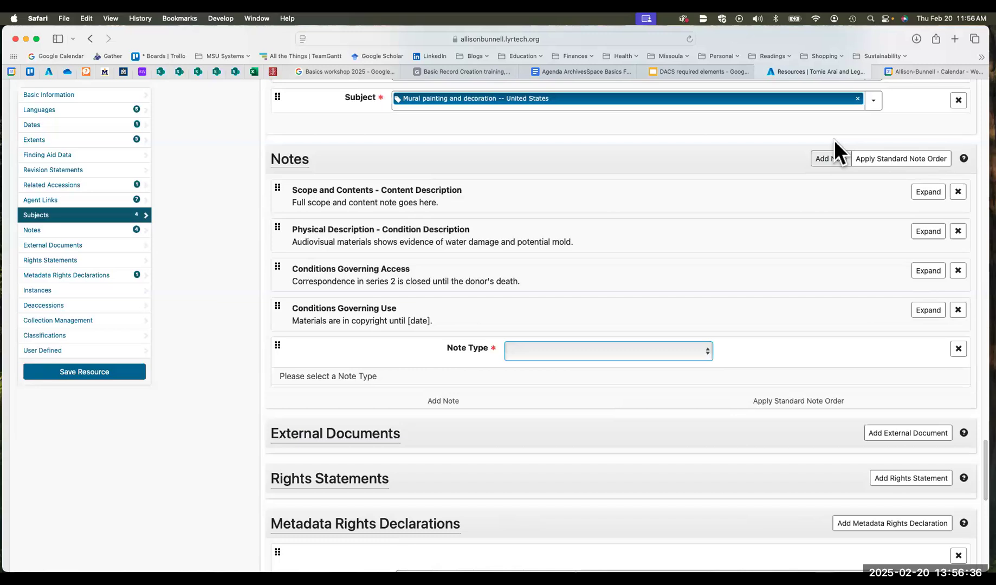
pyautogui.click(707, 349)
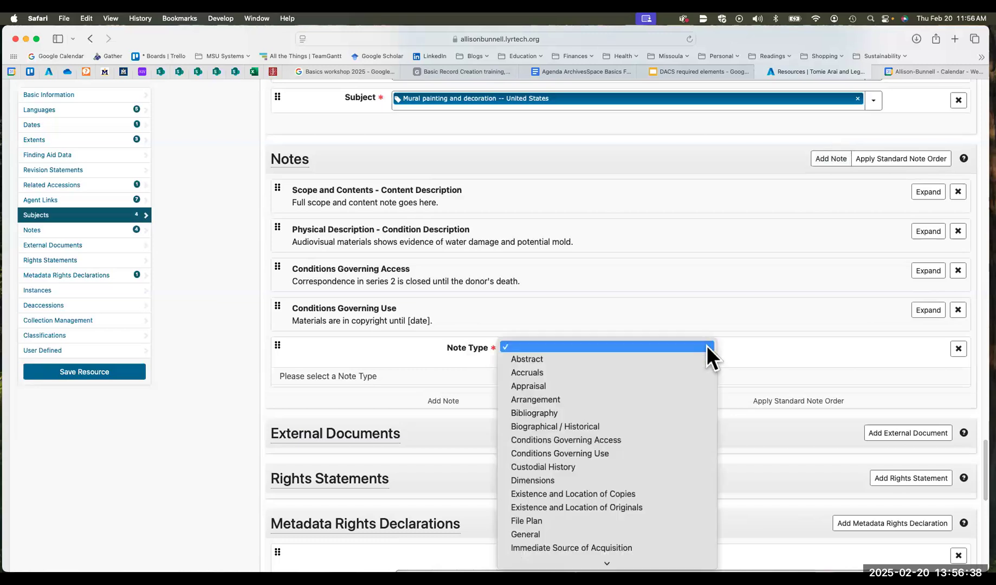
pyautogui.click(669, 427)
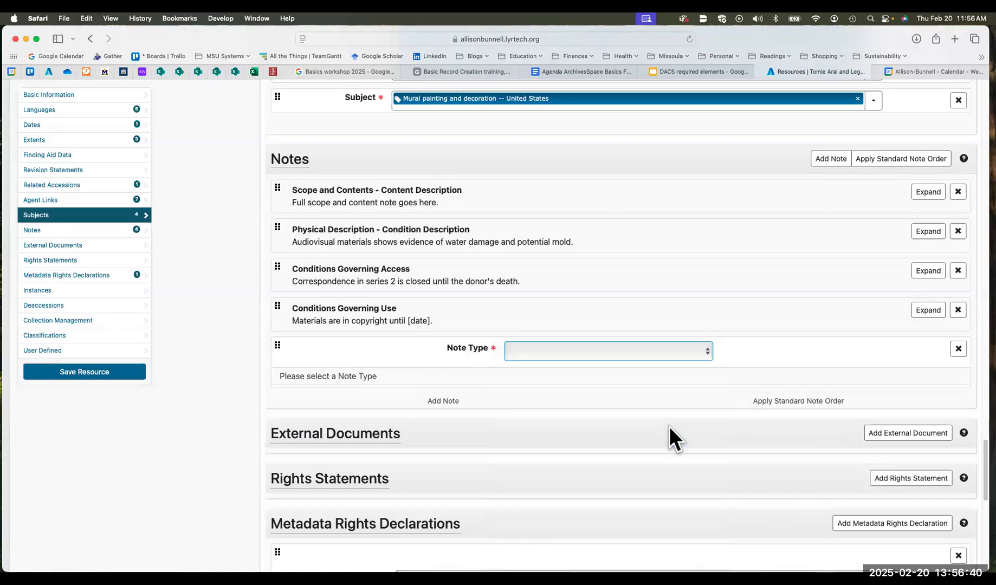
pyautogui.scroll(-2, 483, 433)
pyautogui.scroll(-1, 476, 428)
pyautogui.click(448, 407)
pyautogui.write('Thi')
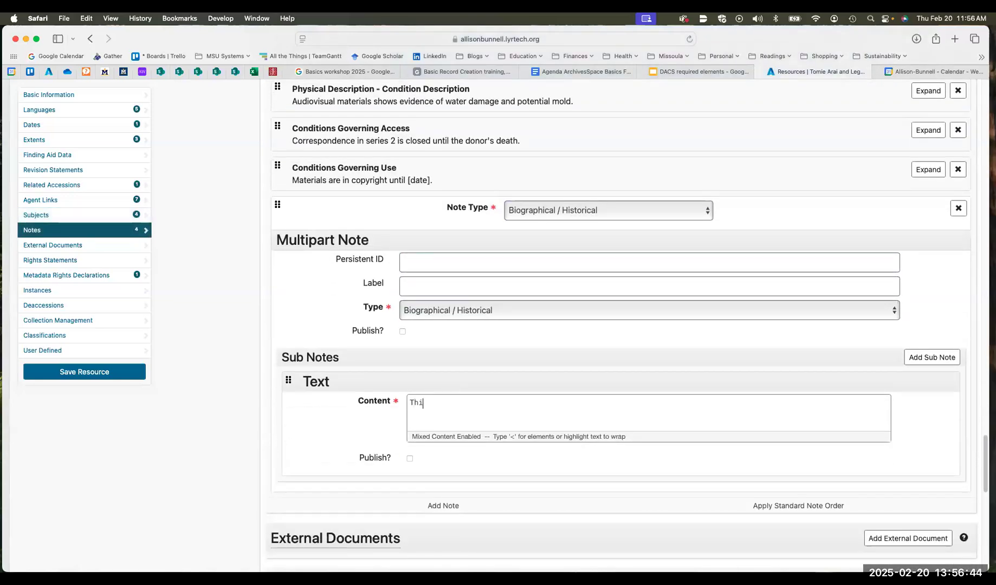
pyautogui.write('s is the biographical/historical note')
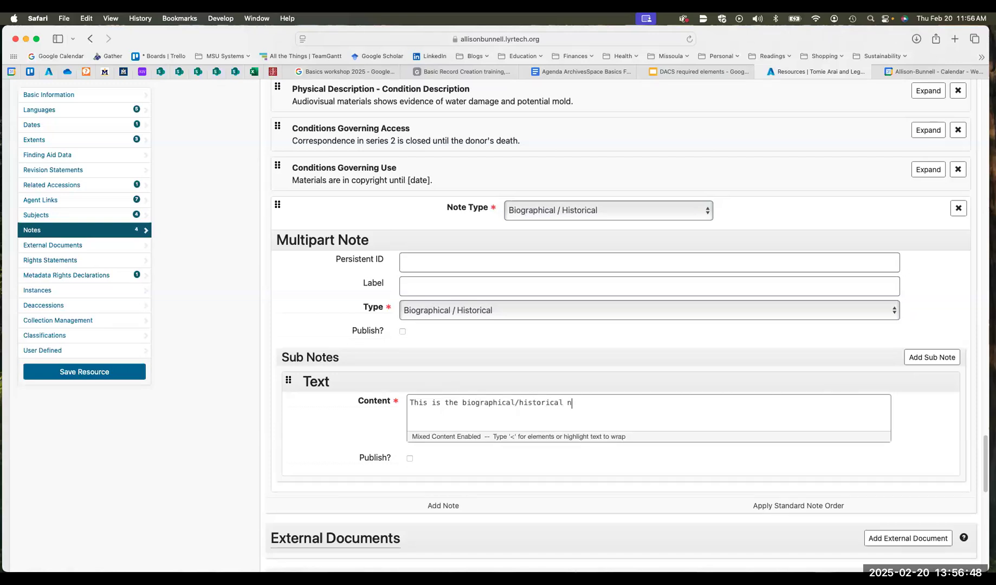
pyautogui.write('.')
pyautogui.click(98, 375)
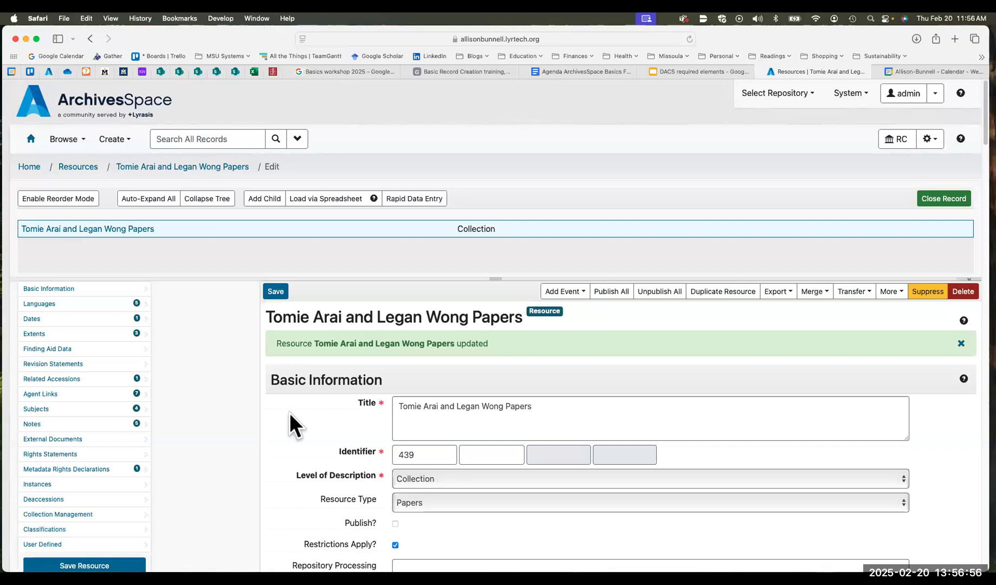
pyautogui.scroll(-2, 288, 467)
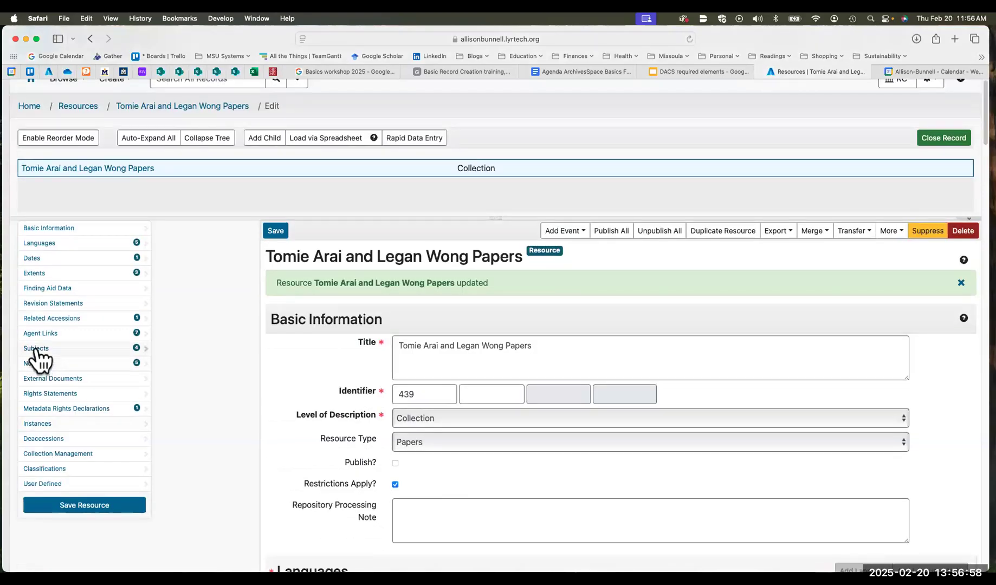
pyautogui.click(37, 348)
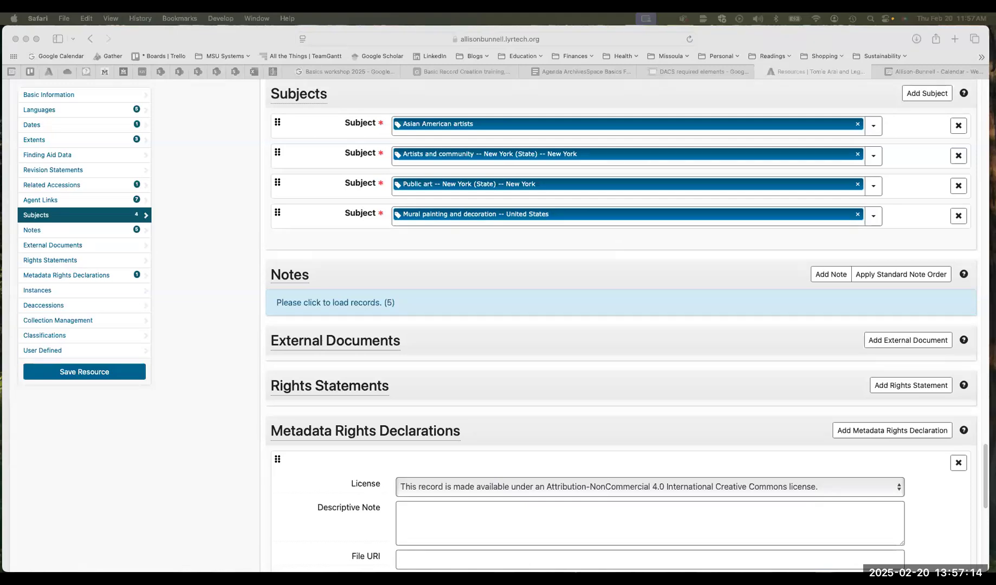
pyautogui.click(635, 260)
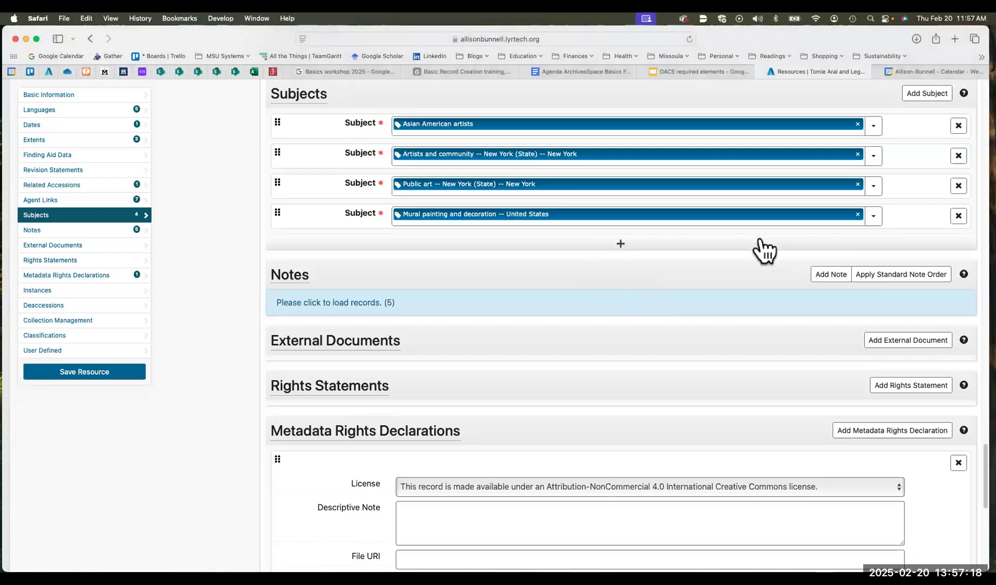
pyautogui.scroll(2, 763, 250)
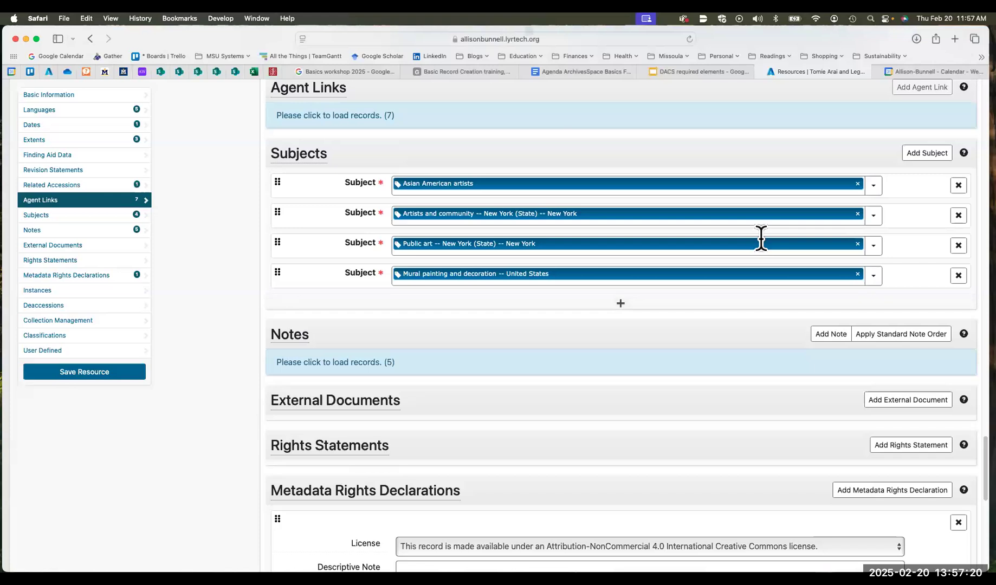
pyautogui.scroll(1, 670, 135)
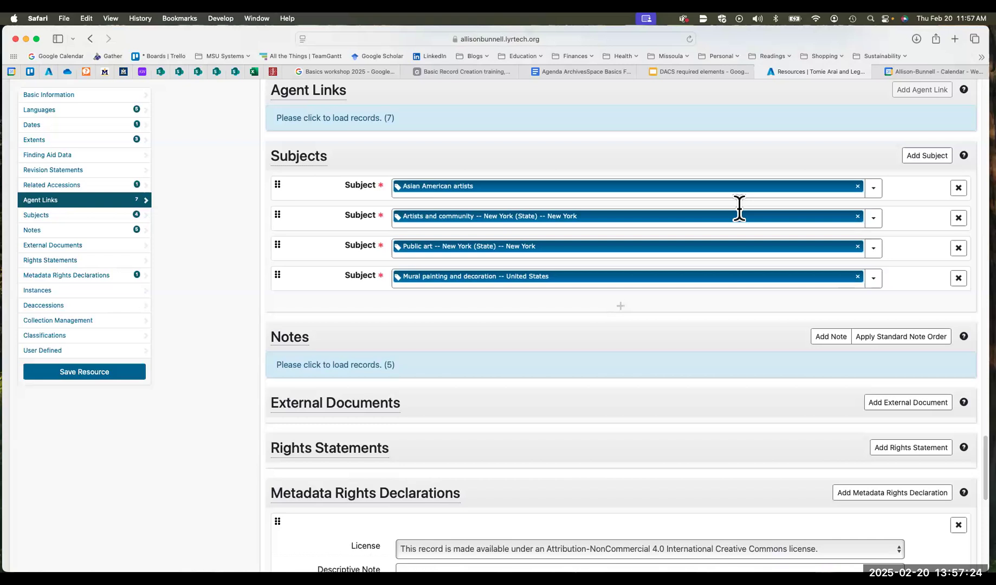
pyautogui.click(928, 154)
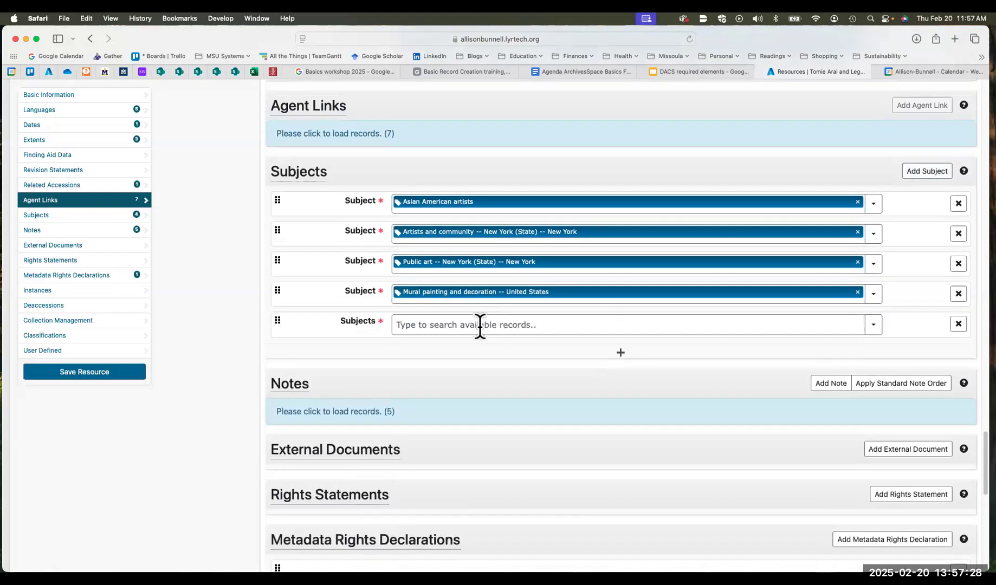
# Step: Link Watercolors (paintings) and Illustrations (layout features) as new subjects
pyautogui.click(479, 325)
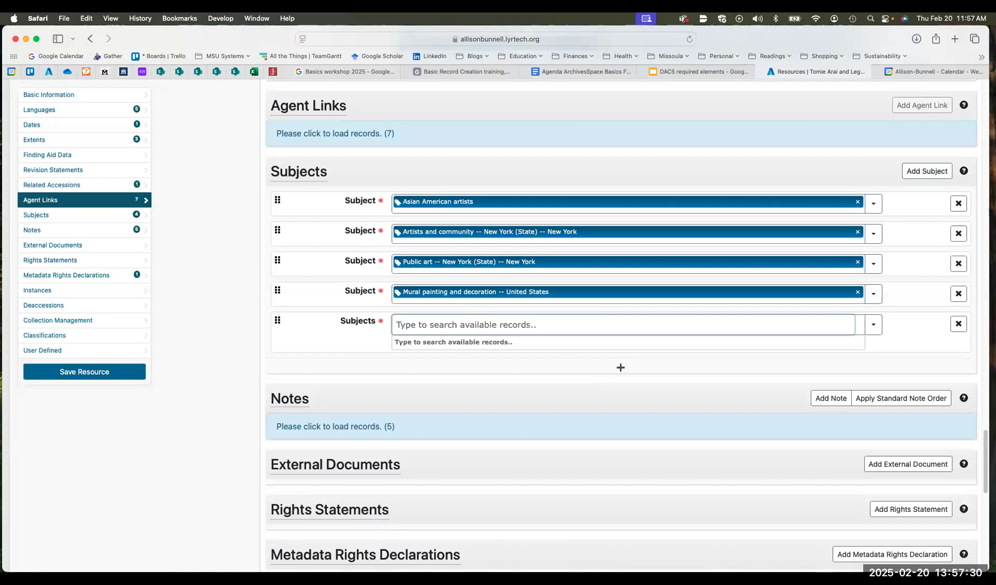
pyautogui.write('Watercolors')
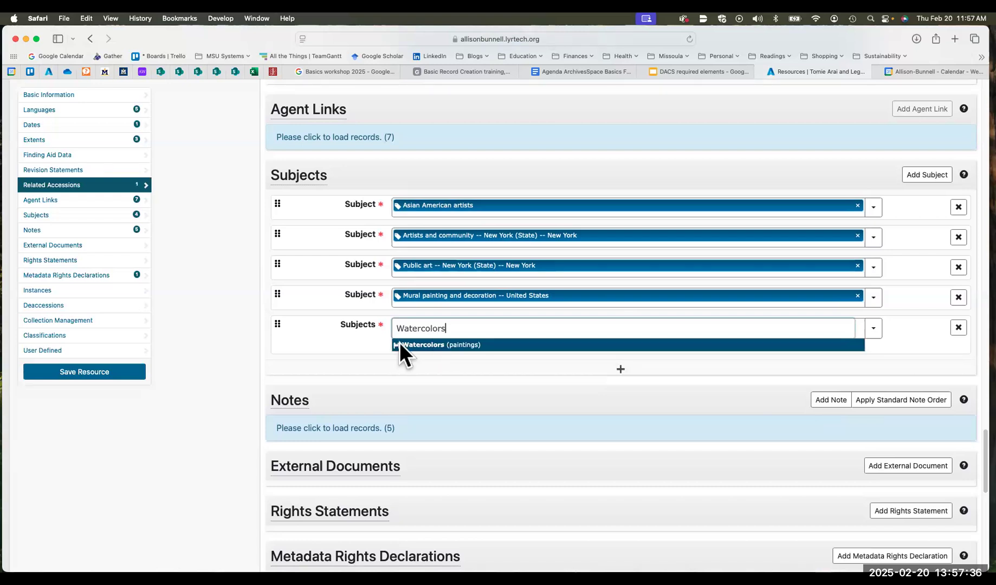
pyautogui.click(431, 346)
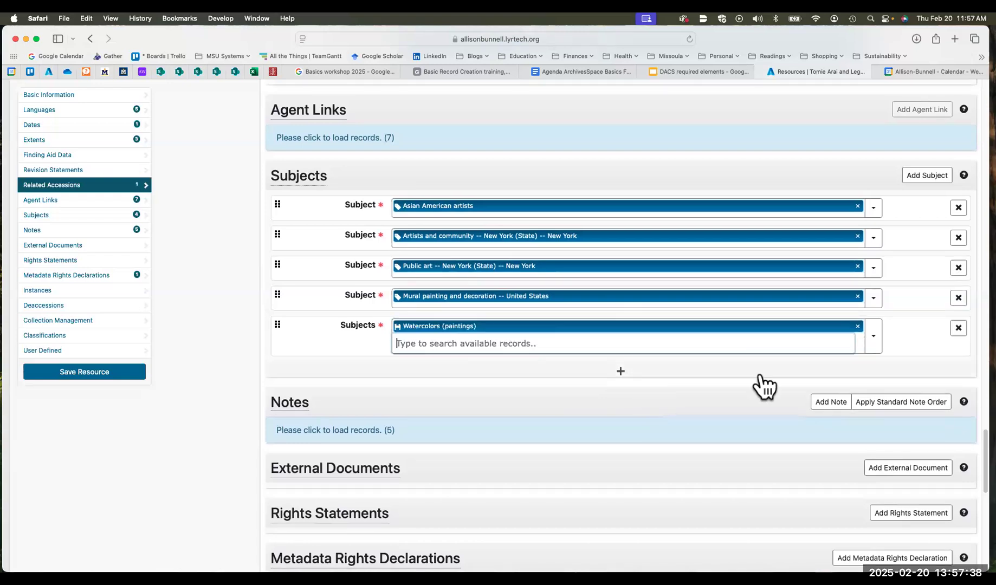
pyautogui.click(621, 371)
pyautogui.click(431, 374)
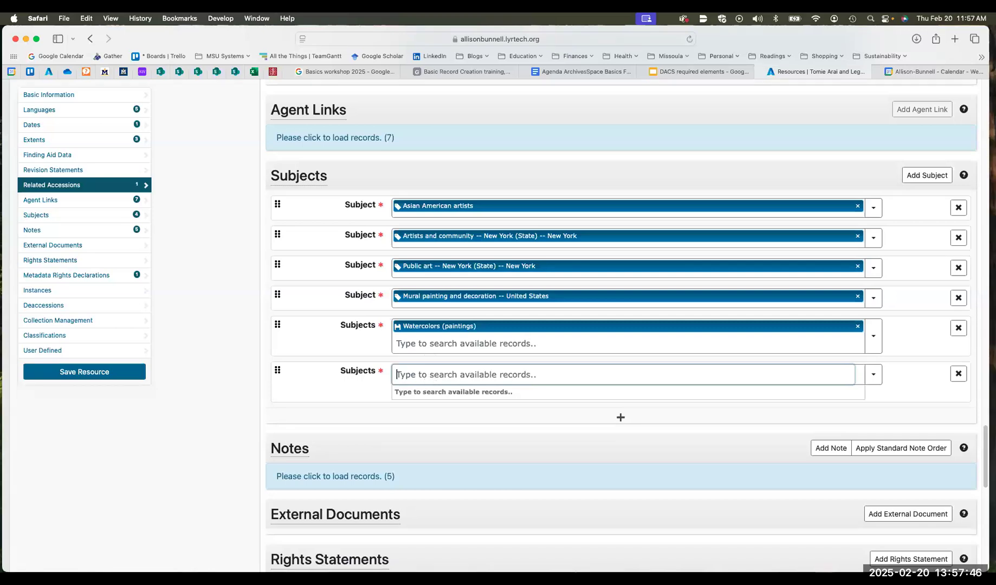
pyautogui.write('Illu')
pyautogui.write('stratins')
pyautogui.press('BackSpace')
pyautogui.press('BackSpace')
pyautogui.write('on')
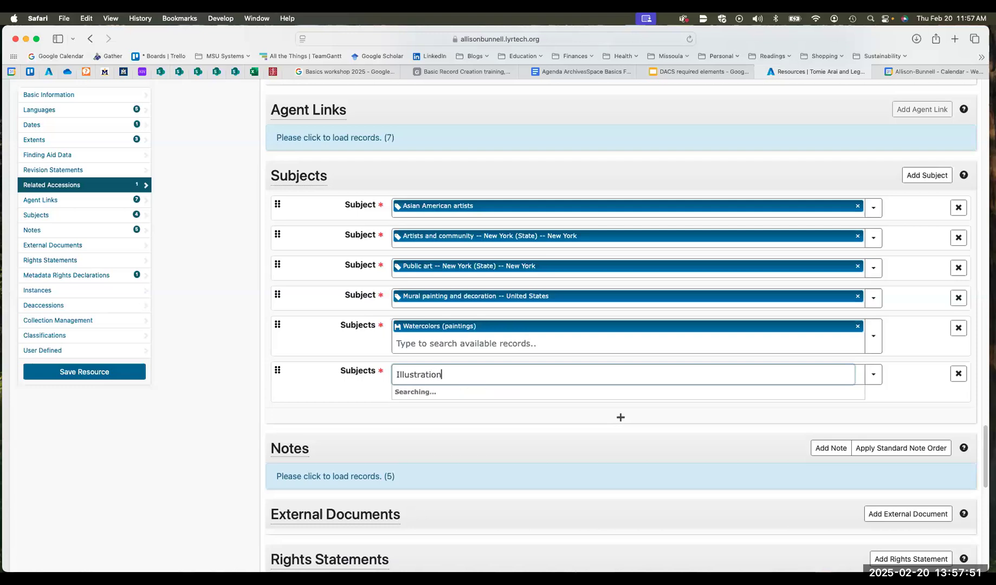
pyautogui.click(461, 390)
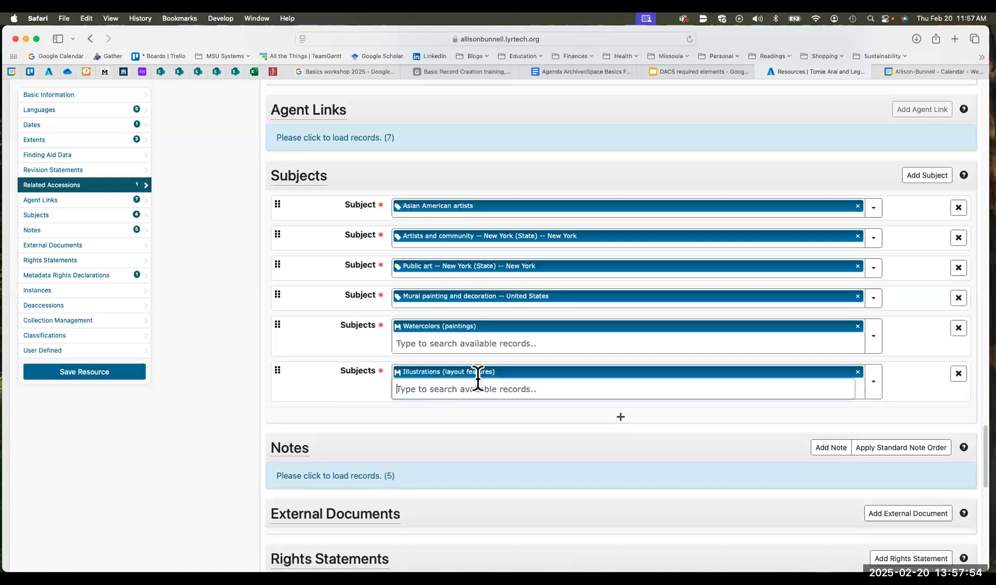
# Step: Dismiss the leftover subject search suggestions and save the resource
pyautogui.click(510, 375)
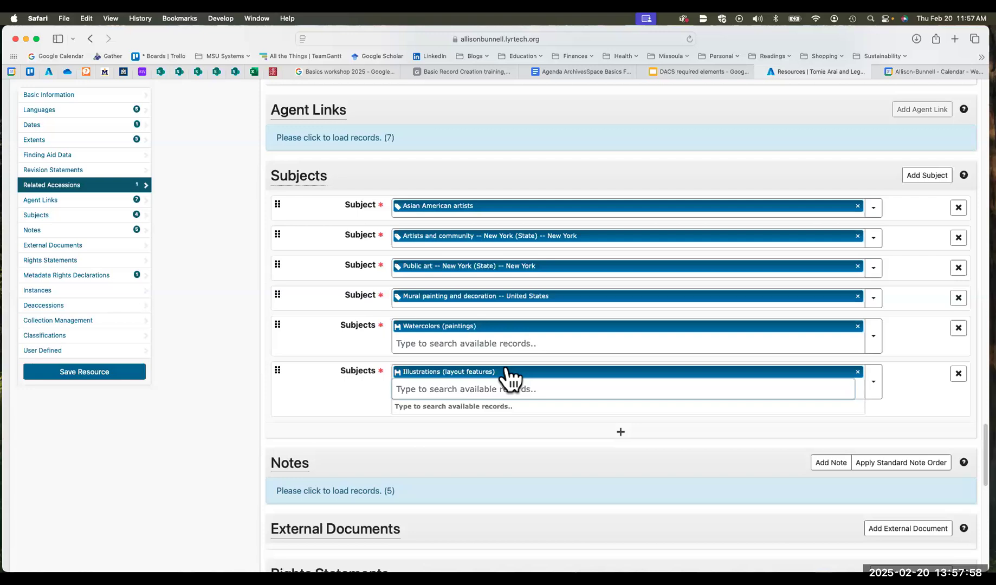
pyautogui.click(842, 373)
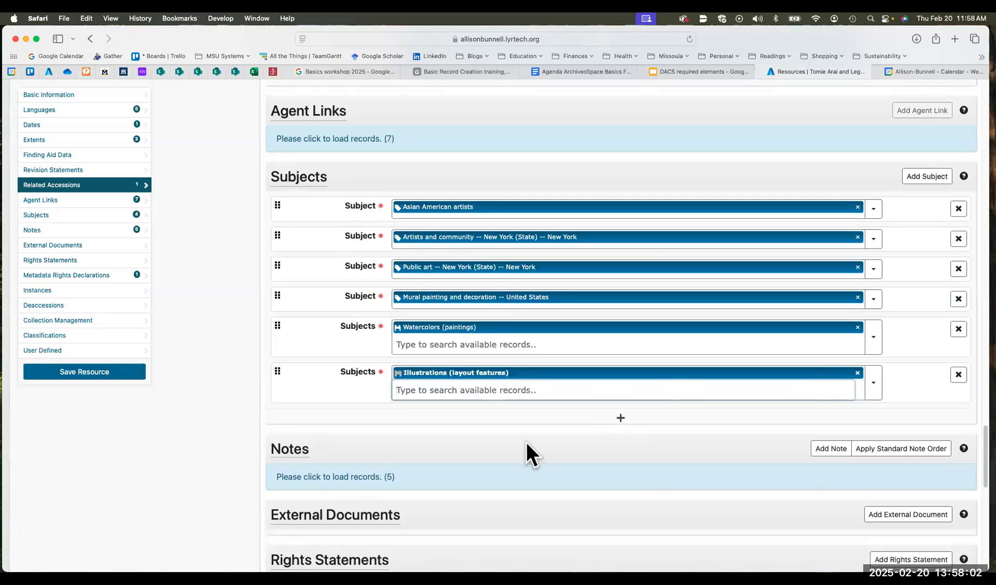
pyautogui.click(264, 389)
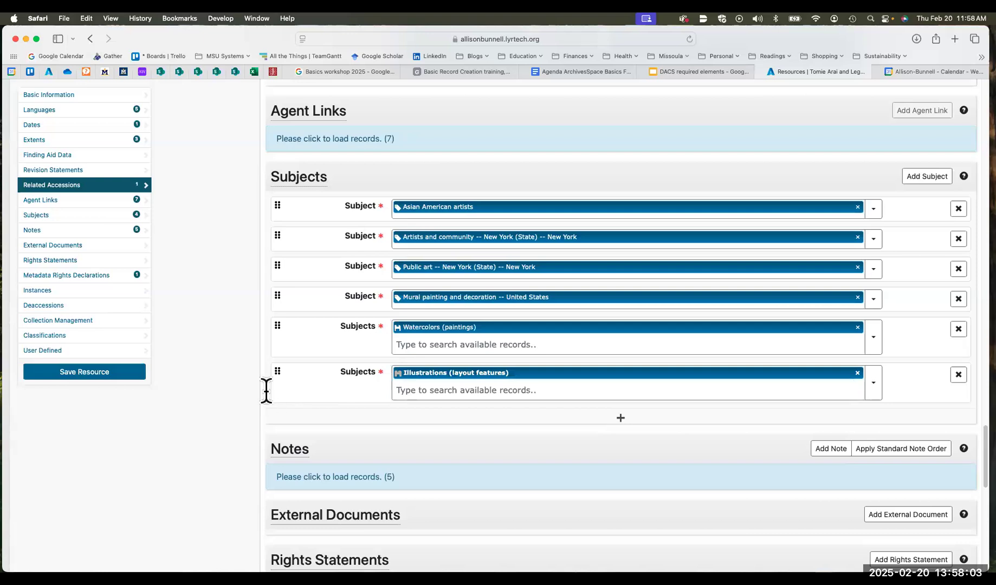
pyautogui.click(479, 383)
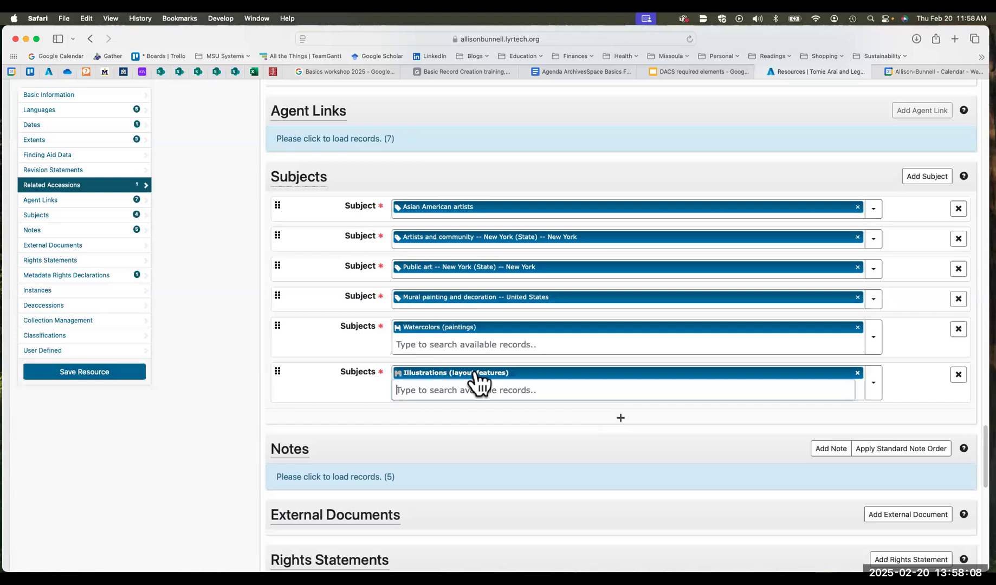
pyautogui.click(337, 399)
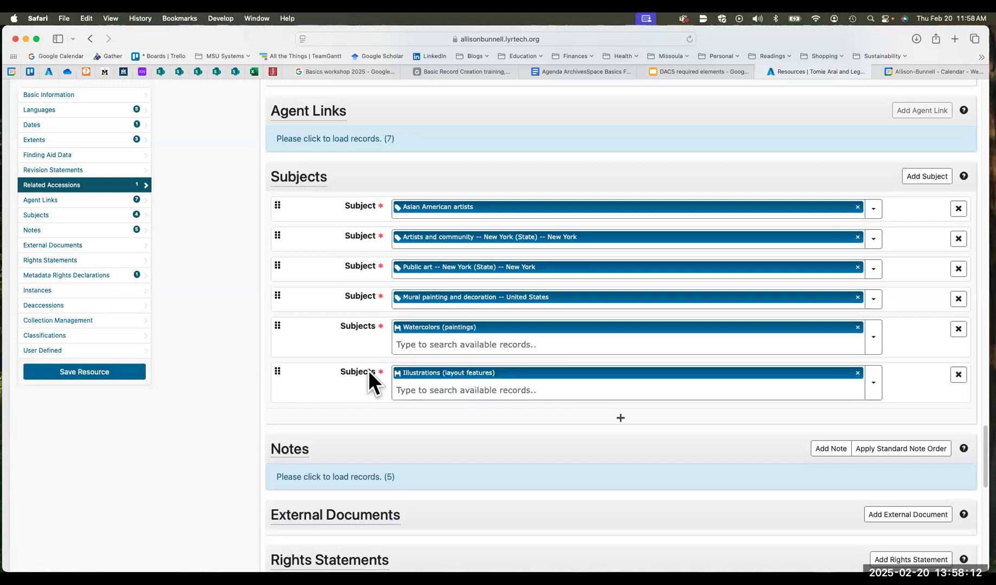
pyautogui.click(88, 373)
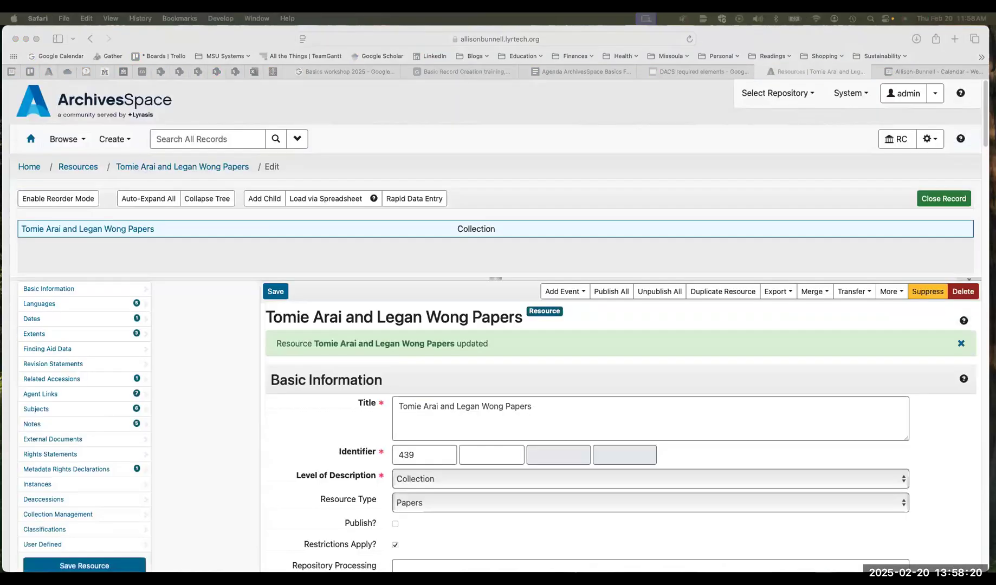
# Step: Scroll through the updated resource's Basic Information, Languages and Dates sections
pyautogui.scroll(-2, 670, 362)
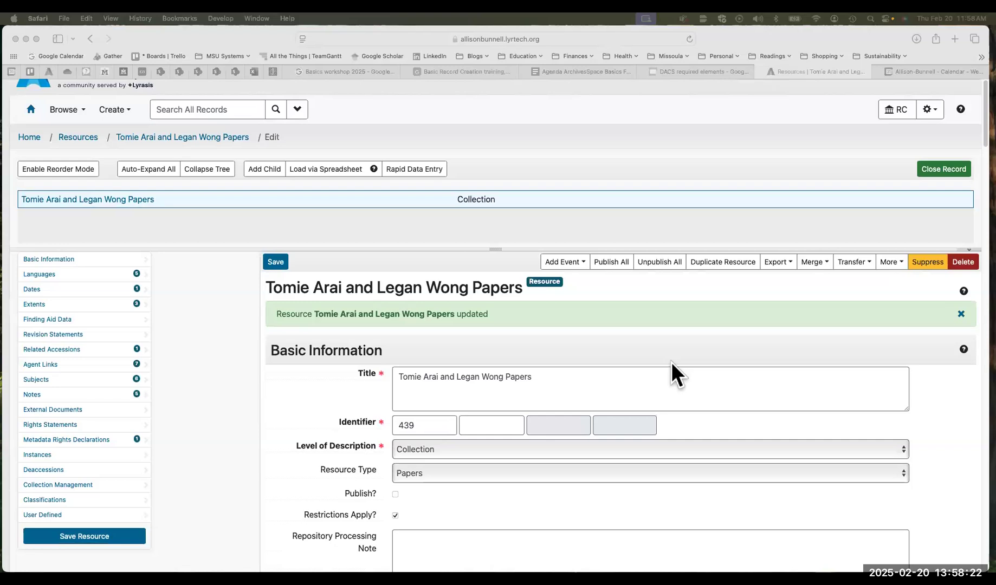
pyautogui.scroll(-1, 672, 363)
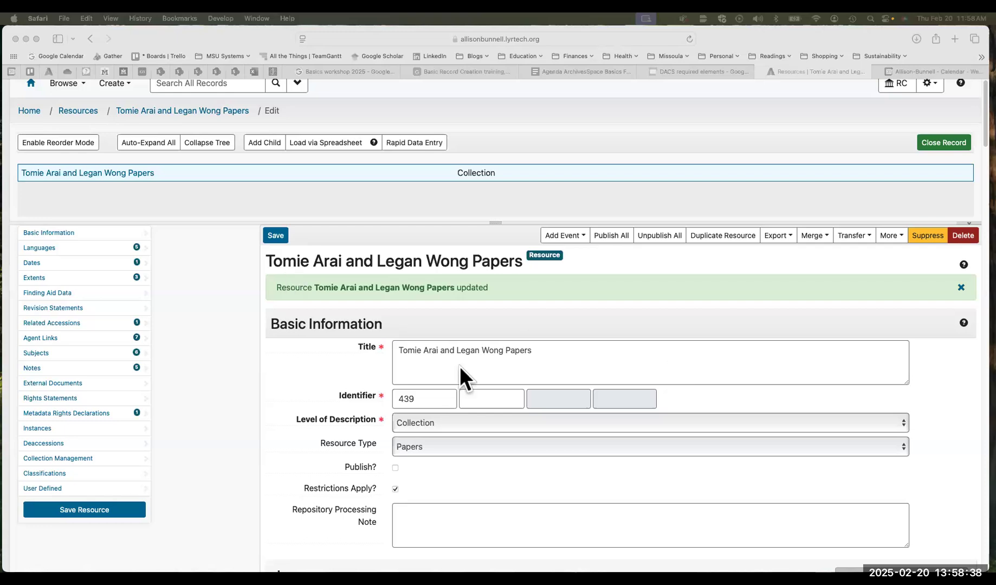
pyautogui.scroll(-5, 623, 418)
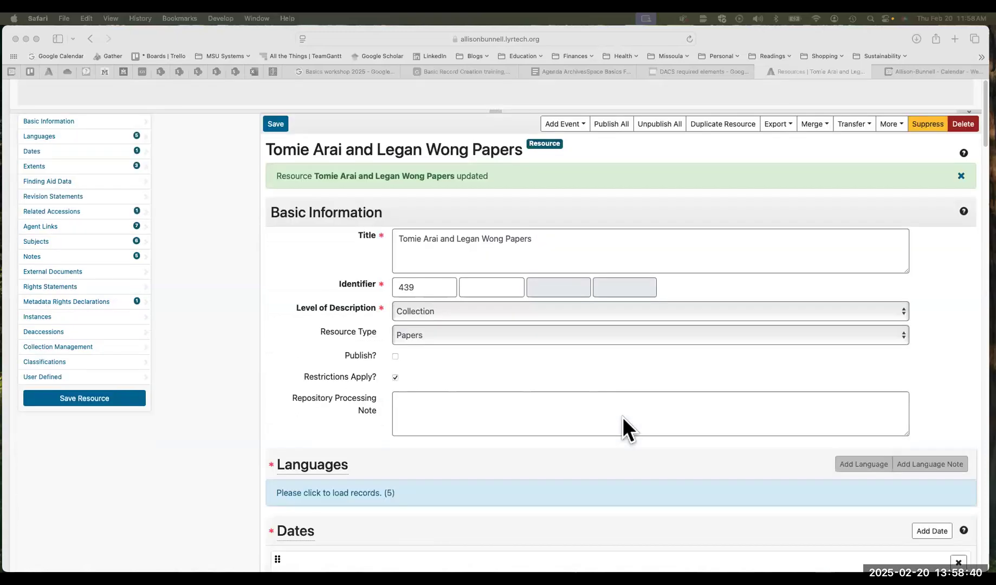
pyautogui.scroll(-1, 623, 418)
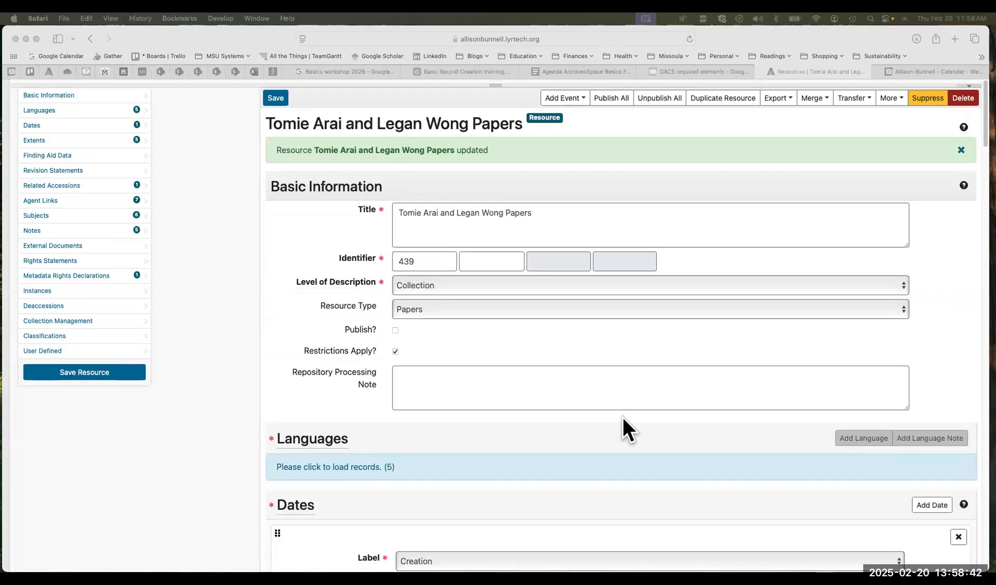
pyautogui.scroll(-1, 621, 428)
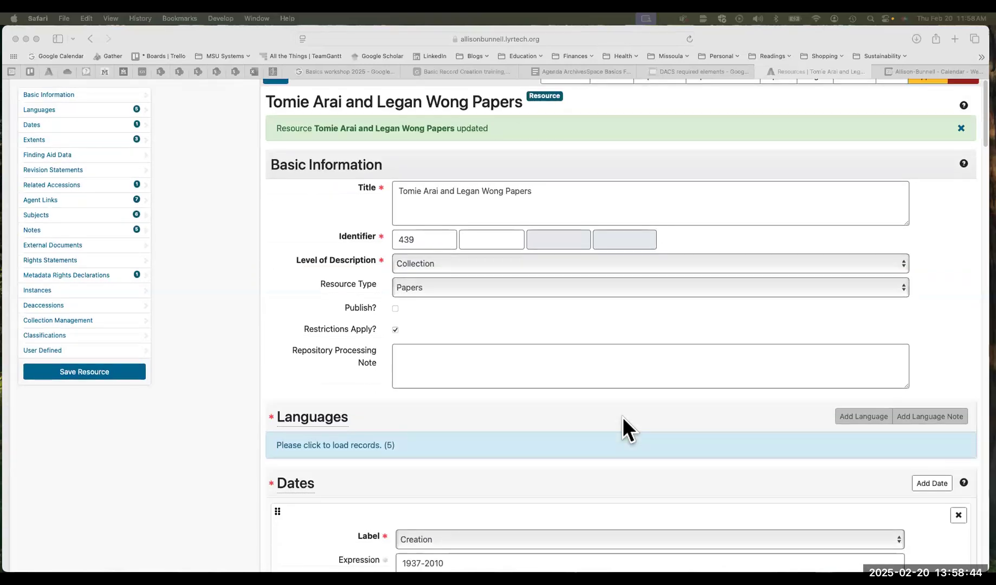
pyautogui.scroll(-1, 622, 417)
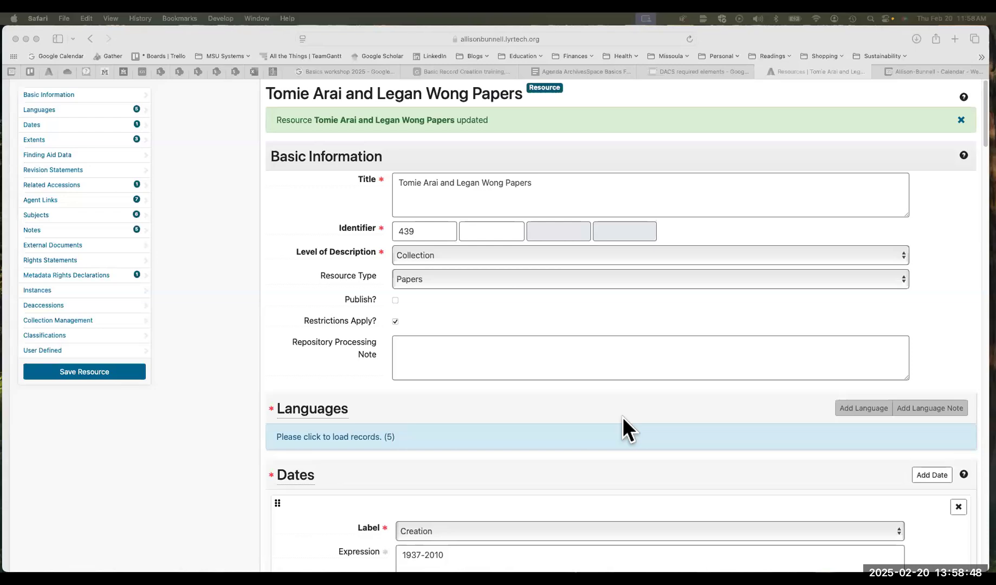
pyautogui.click(49, 149)
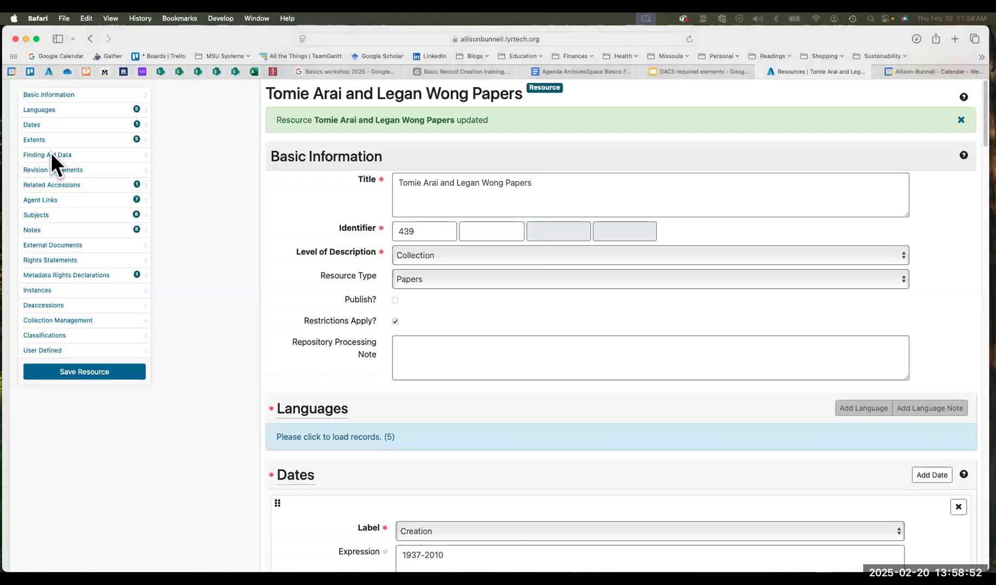
pyautogui.click(50, 155)
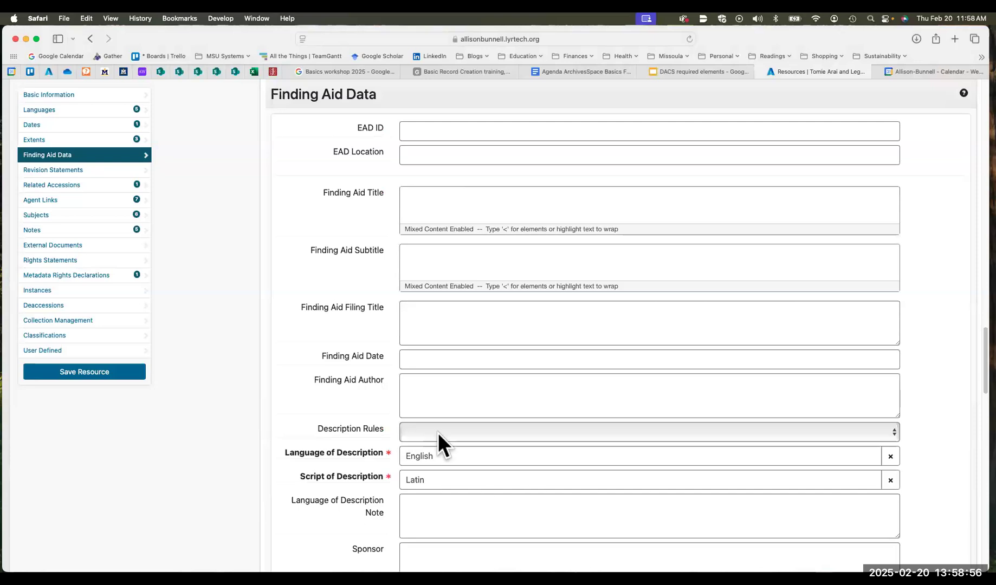
pyautogui.scroll(-1, 610, 471)
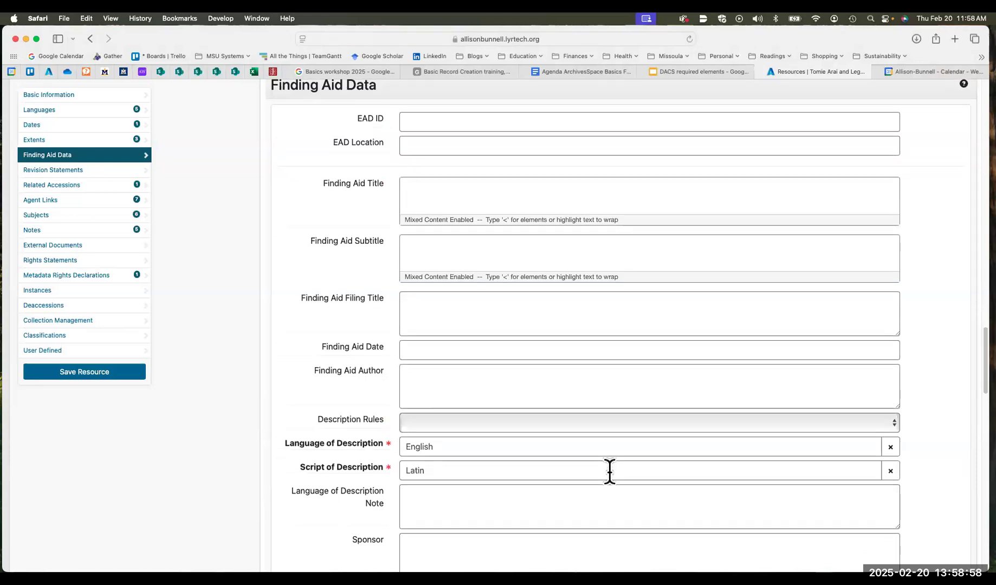
pyautogui.scroll(1, 357, 217)
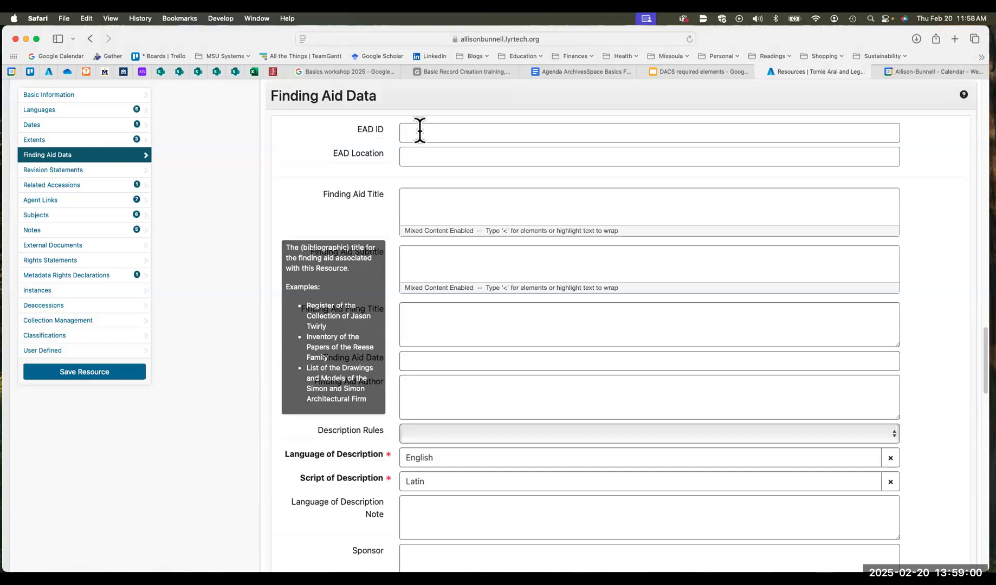
pyautogui.click(427, 134)
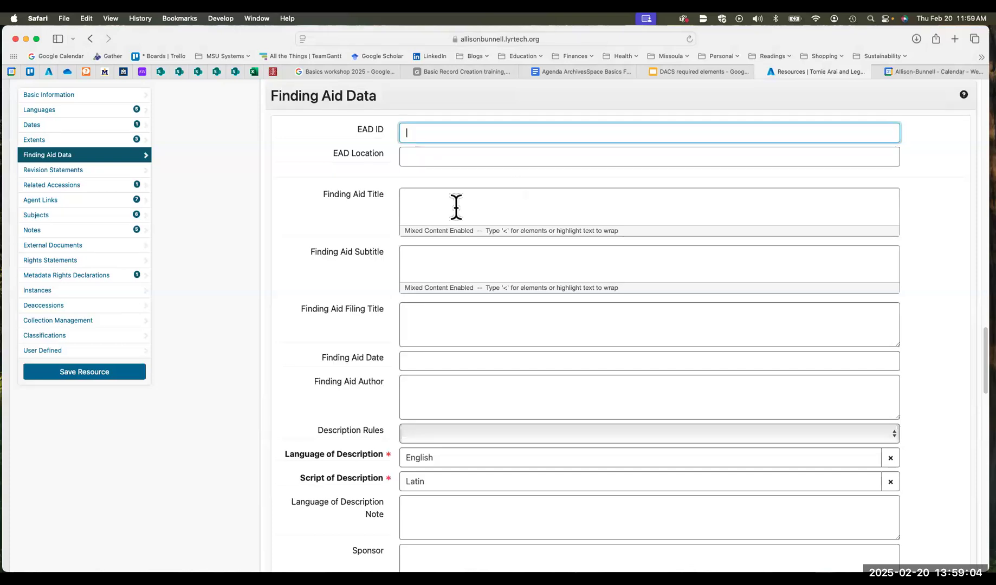
pyautogui.moveTo(371, 309)
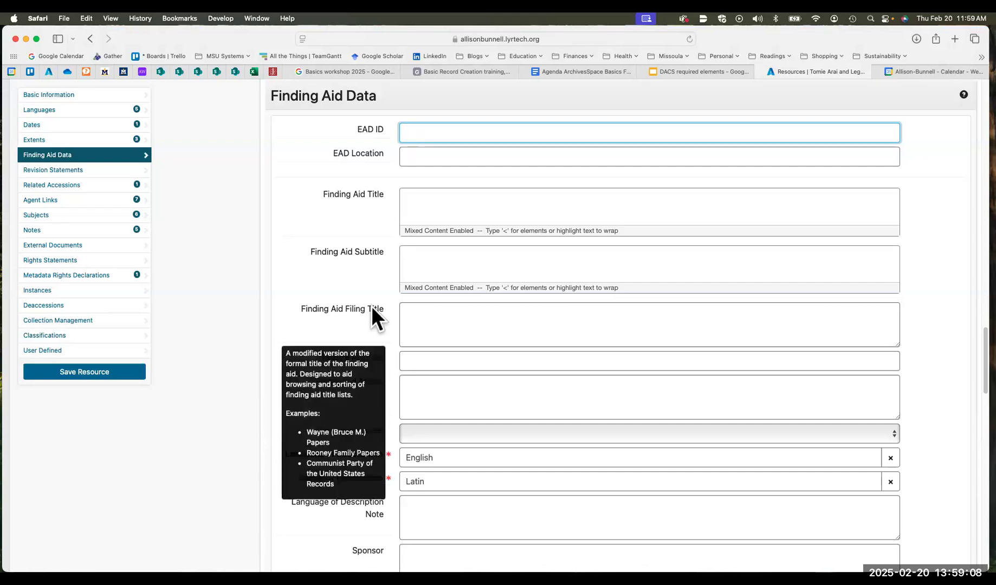
pyautogui.write('80444/1')
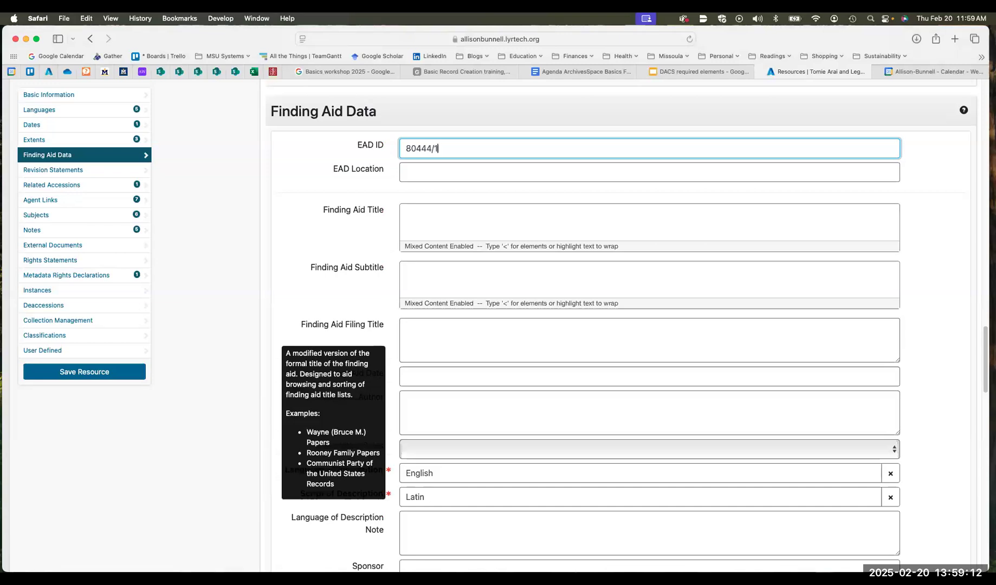
pyautogui.write('2345xx')
pyautogui.click(466, 168)
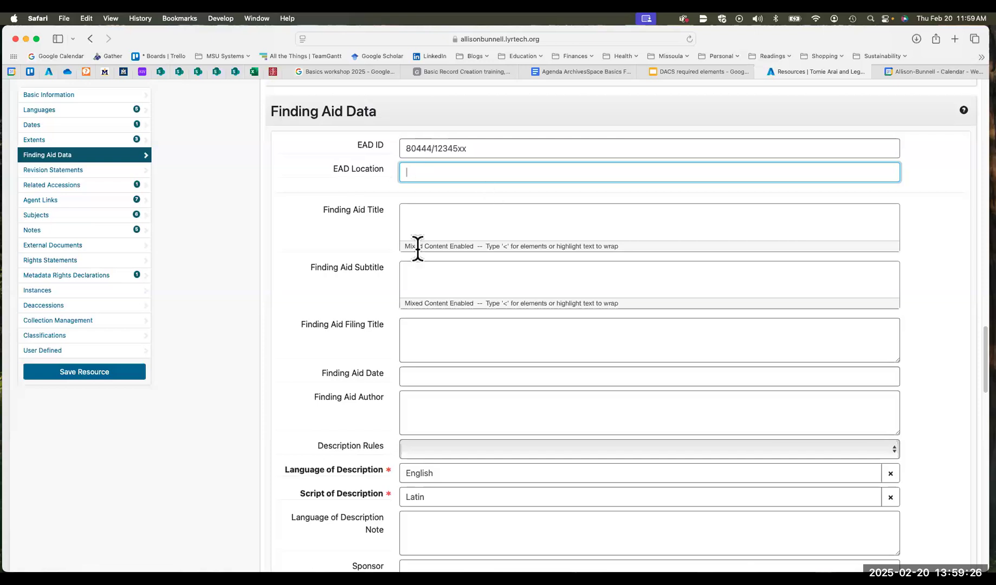
pyautogui.click(472, 222)
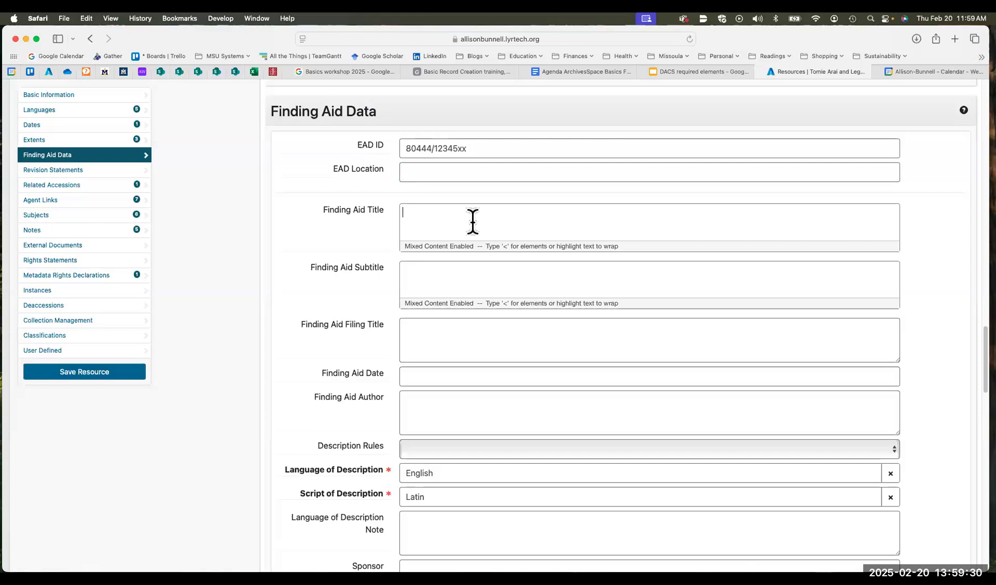
pyautogui.scroll(20, 473, 222)
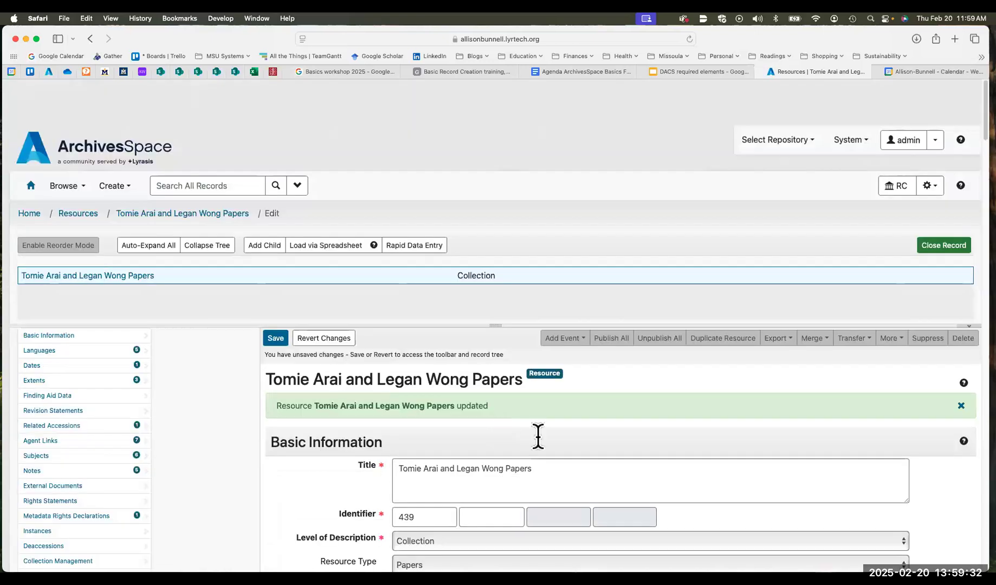
pyautogui.click(378, 421)
pyautogui.press('super+c')
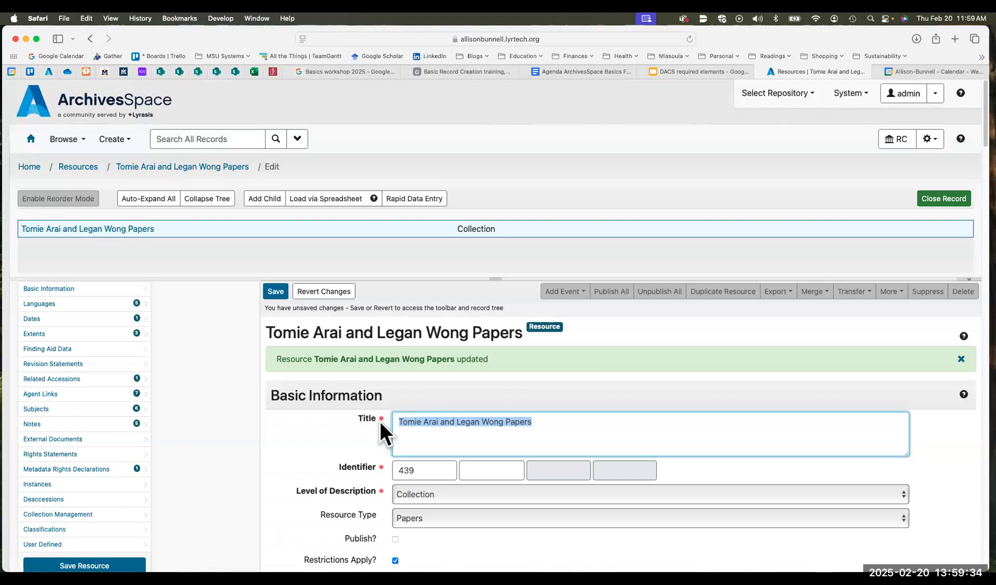
pyautogui.scroll(-20, 503, 449)
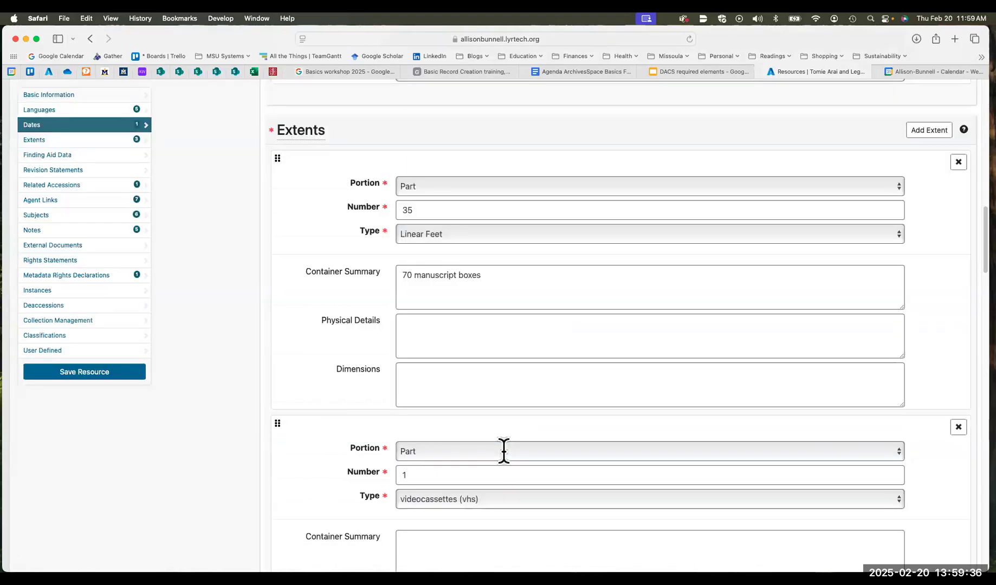
pyautogui.scroll(-3, 455, 208)
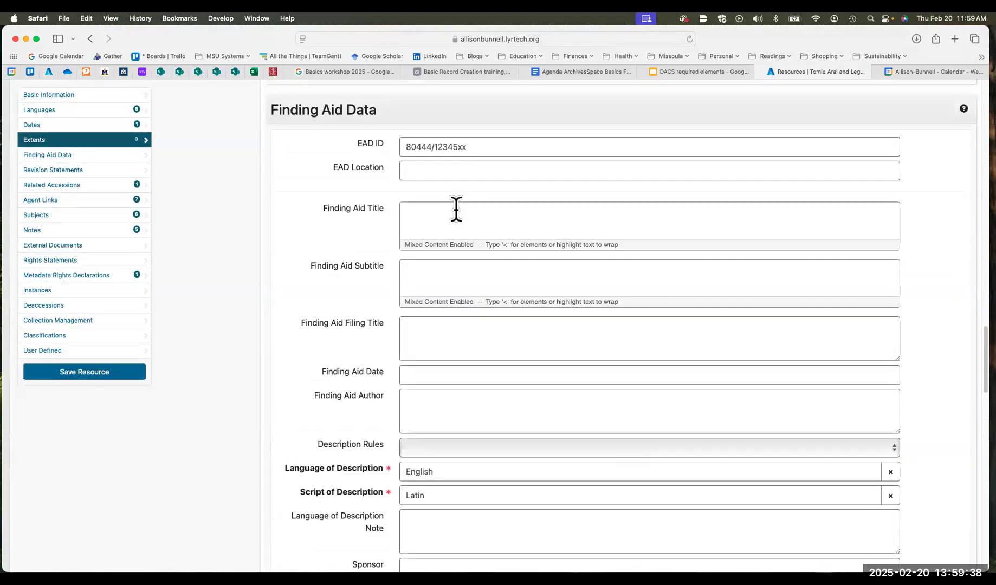
pyautogui.click(455, 216)
pyautogui.write('Guide to the')
# Step: Paste the collection name as finding aid title, set date 2025, and enter the author's name
pyautogui.press('super+v')
pyautogui.click(451, 343)
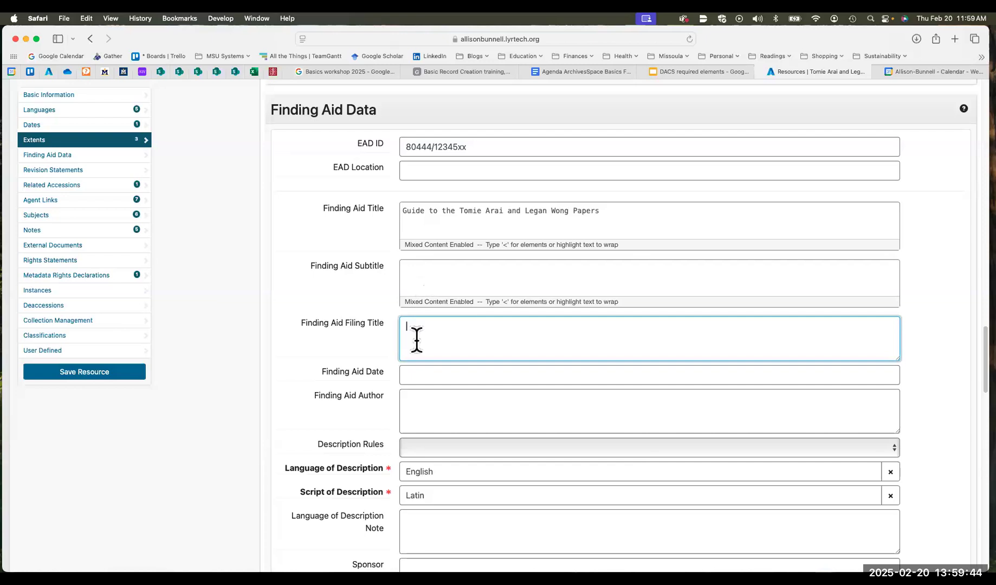
pyautogui.click(415, 375)
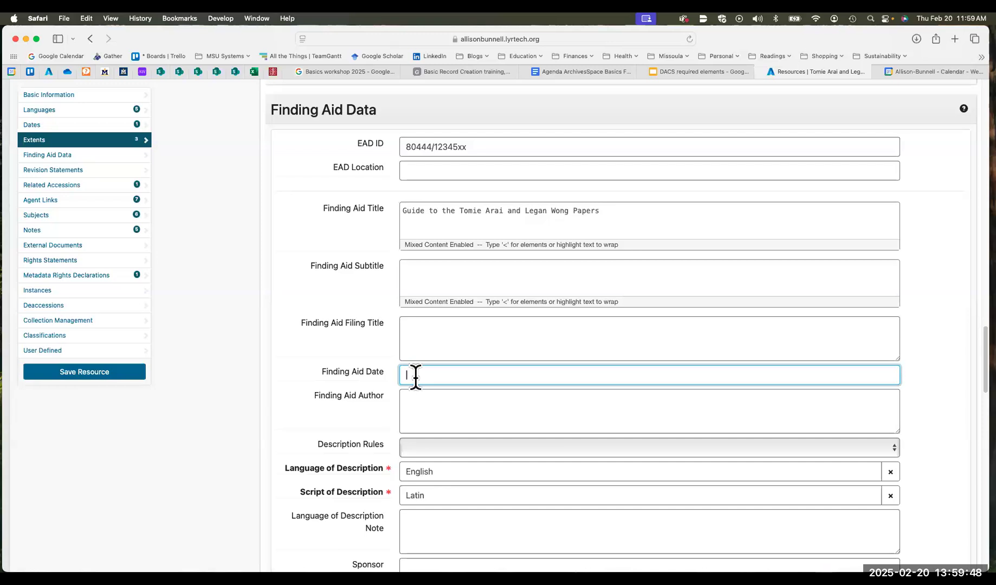
pyautogui.write('2025')
pyautogui.press('Tab')
pyautogui.write('Elvira Holstein')
# Step: Set Description Rules to Describing Archives: A Content Standard
pyautogui.scroll(1, 487, 449)
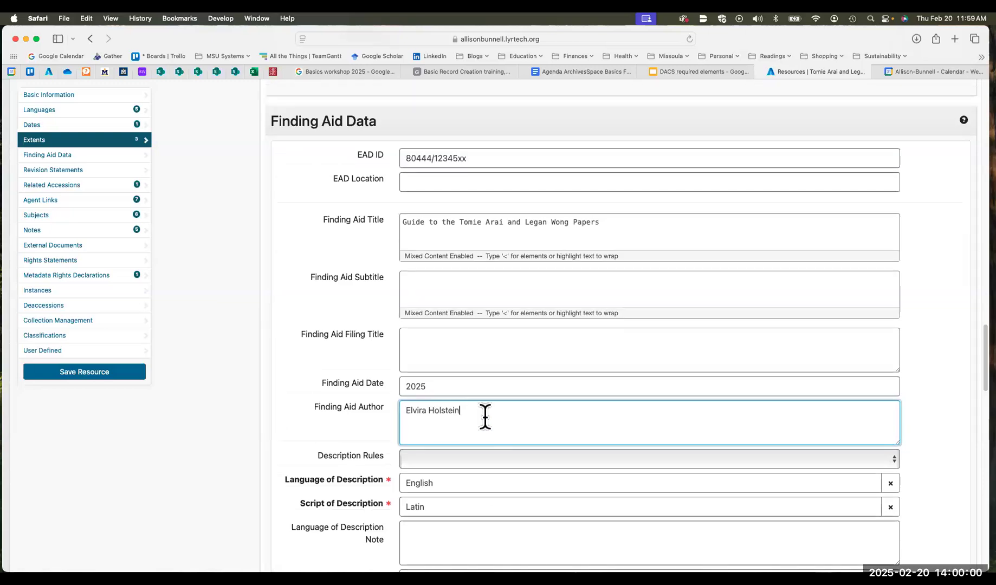
pyautogui.scroll(-1, 471, 422)
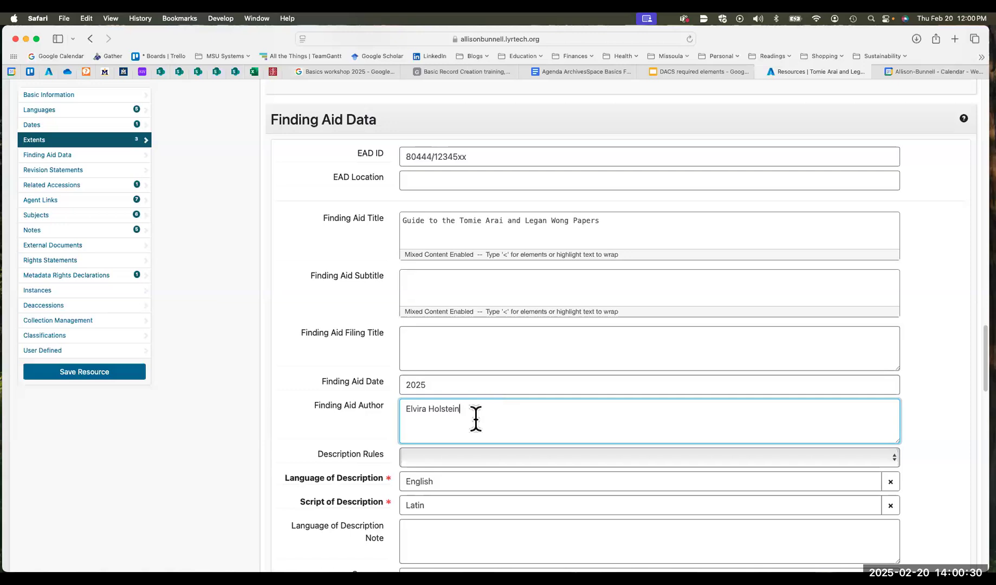
pyautogui.scroll(-3, 491, 371)
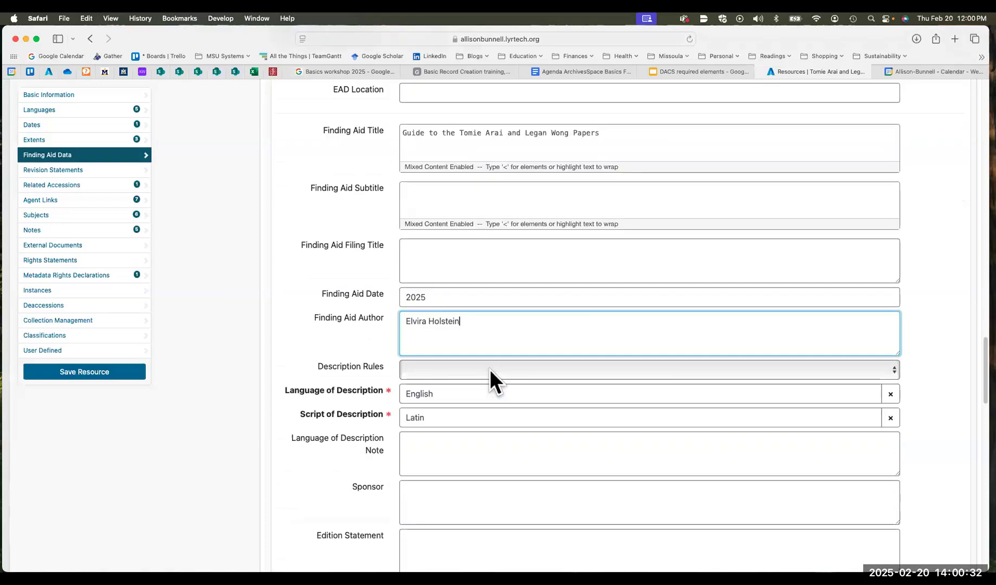
pyautogui.click(489, 369)
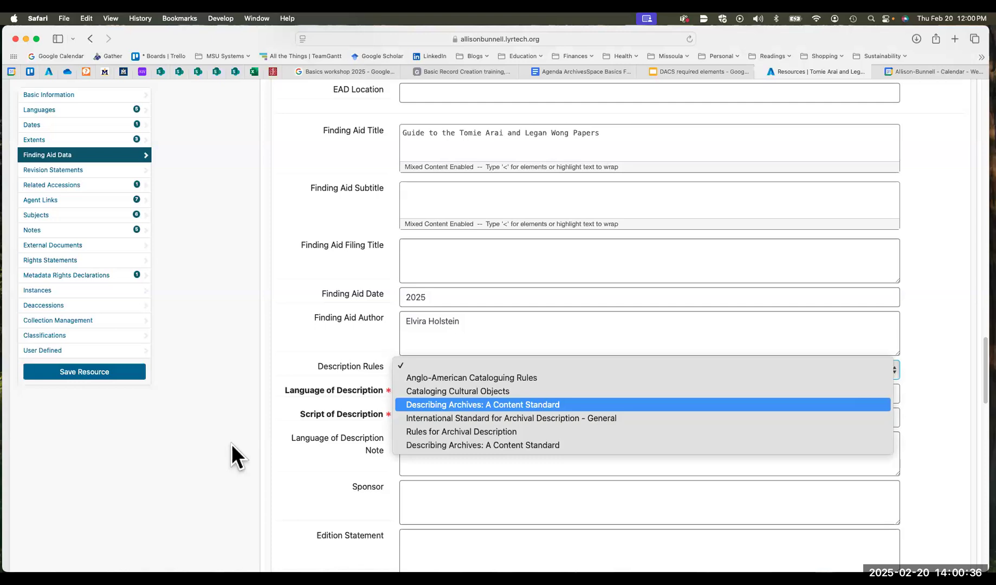
pyautogui.press('Return')
pyautogui.scroll(-3, 304, 382)
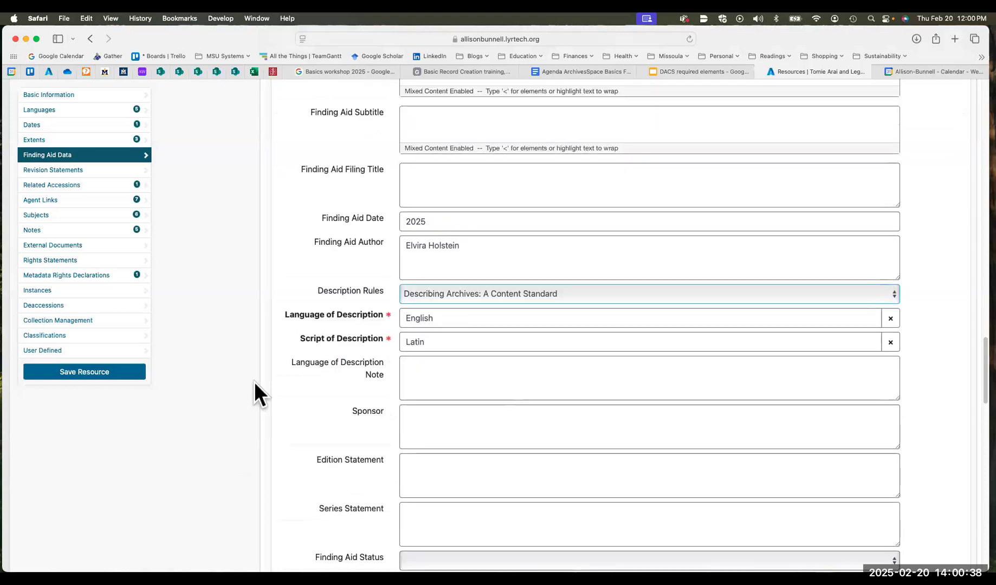
pyautogui.scroll(-3, 533, 280)
# Step: Set Finding Aid Status to Completed and save the resource
pyautogui.click(447, 313)
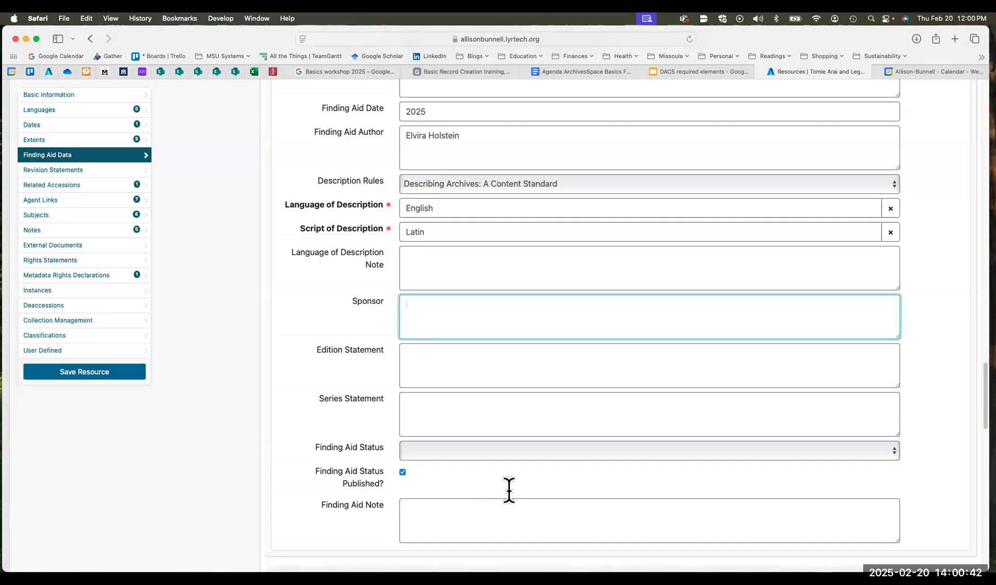
pyautogui.scroll(-2, 553, 418)
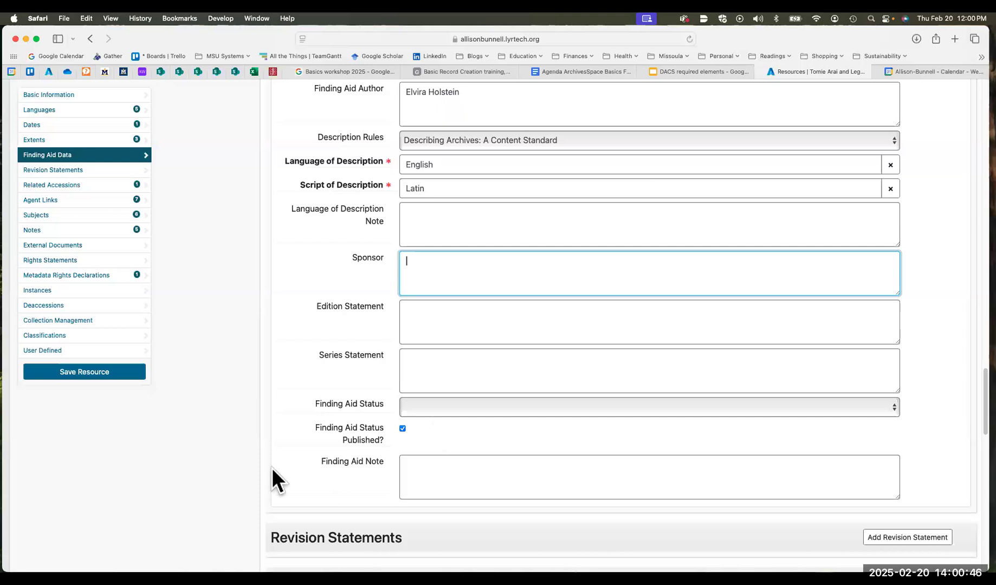
pyautogui.click(436, 406)
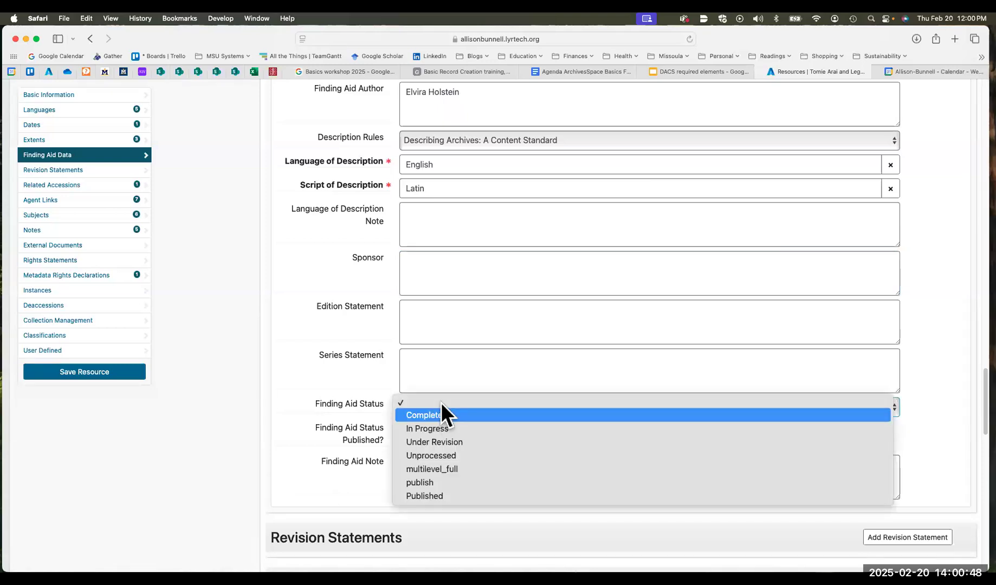
pyautogui.click(444, 415)
pyautogui.moveTo(314, 456)
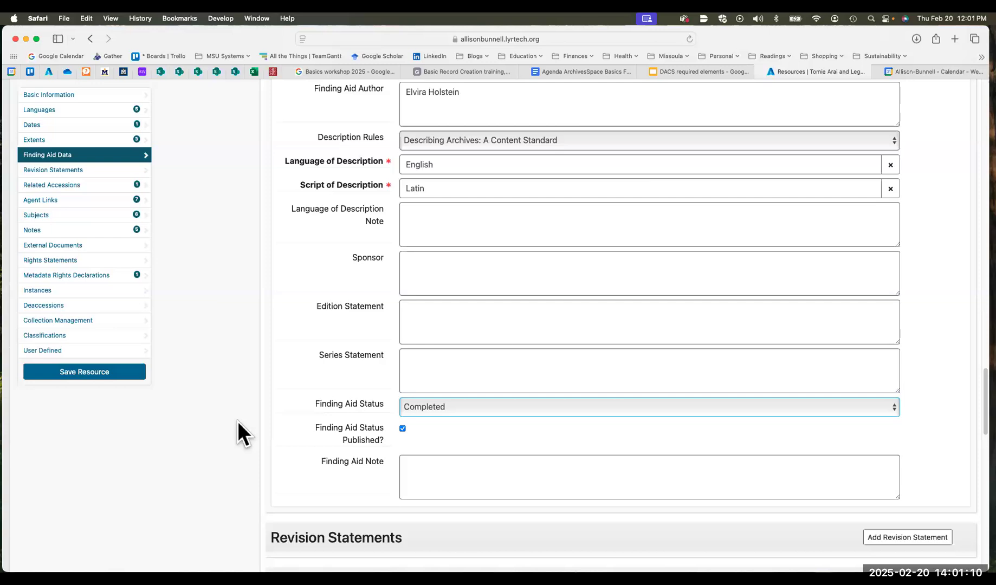
pyautogui.scroll(-3, 237, 421)
pyautogui.scroll(-3, 237, 420)
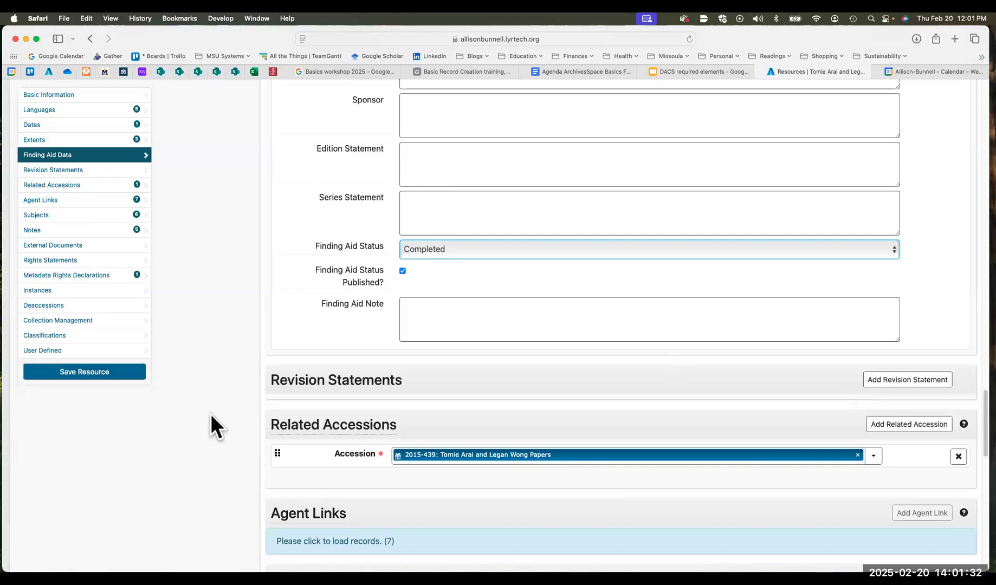
pyautogui.click(92, 370)
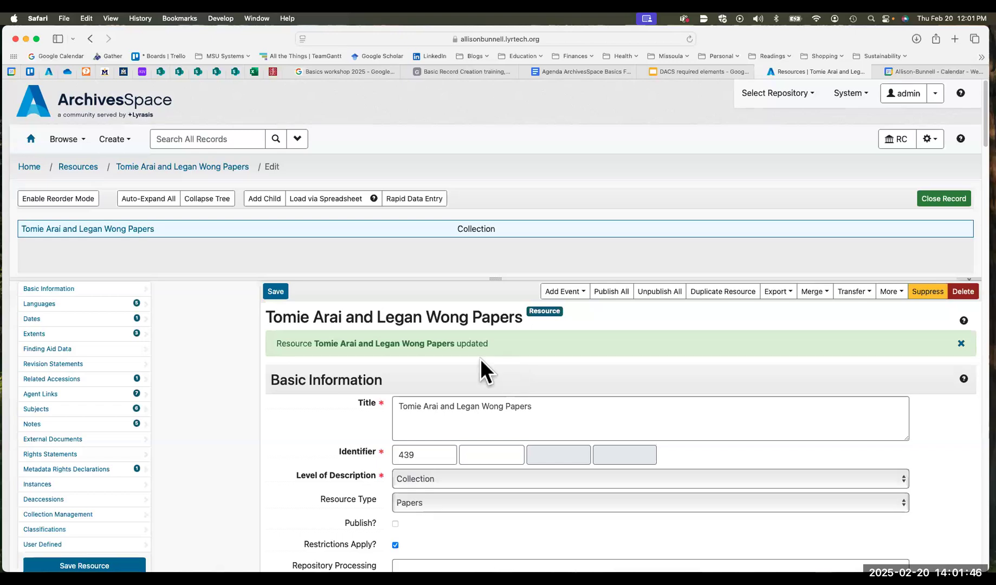
# Step: Check the saved Tomie Arai and Legan Wong Papers record, scrolling back to its top
pyautogui.scroll(-3, 663, 361)
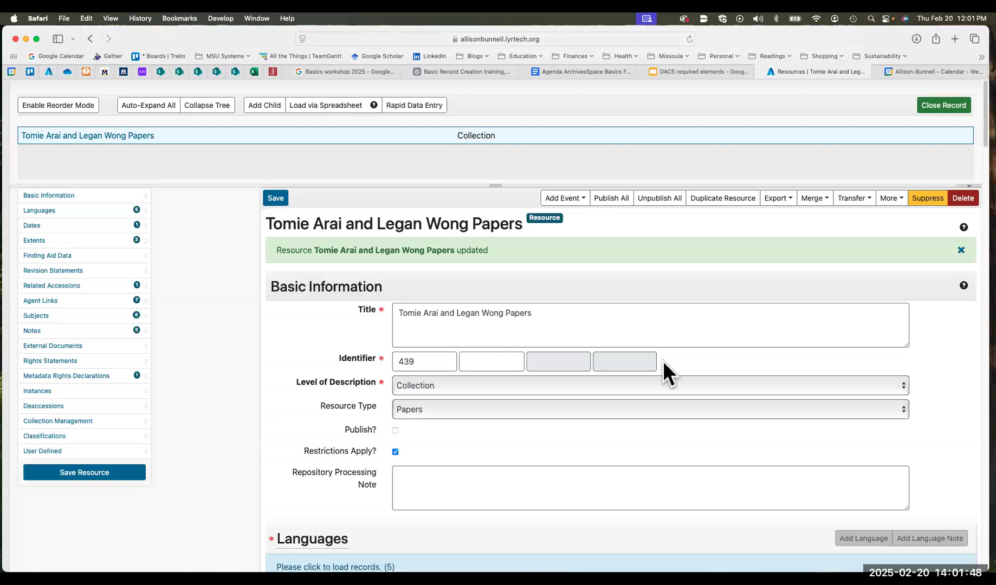
pyautogui.scroll(-2, 487, 374)
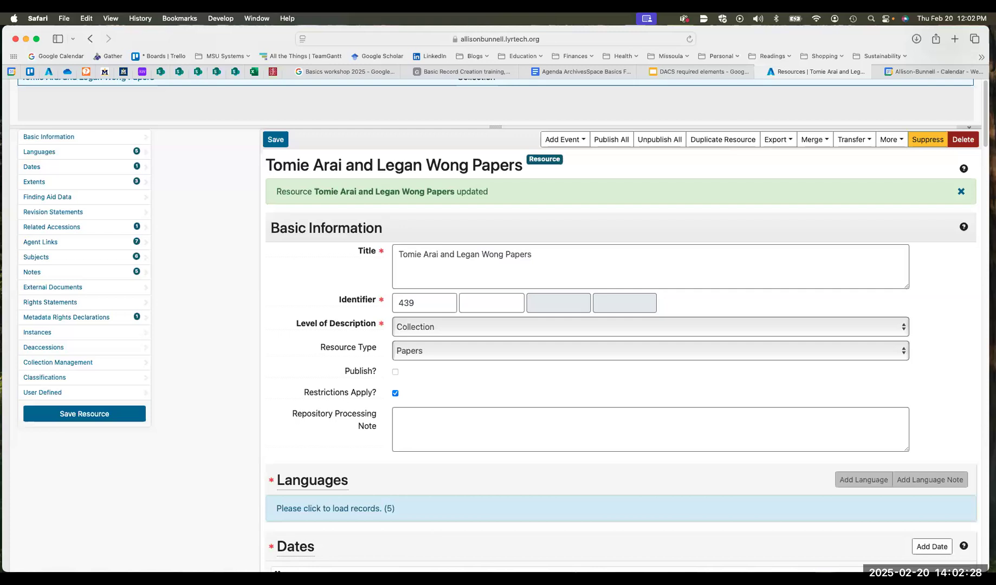
pyautogui.click(695, 195)
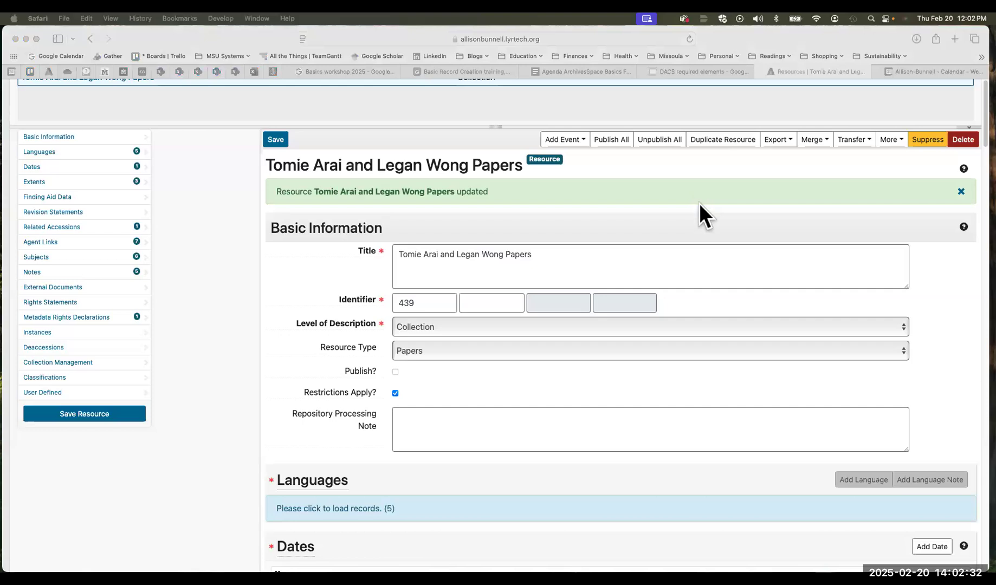
pyautogui.click(698, 203)
pyautogui.scroll(2, 698, 203)
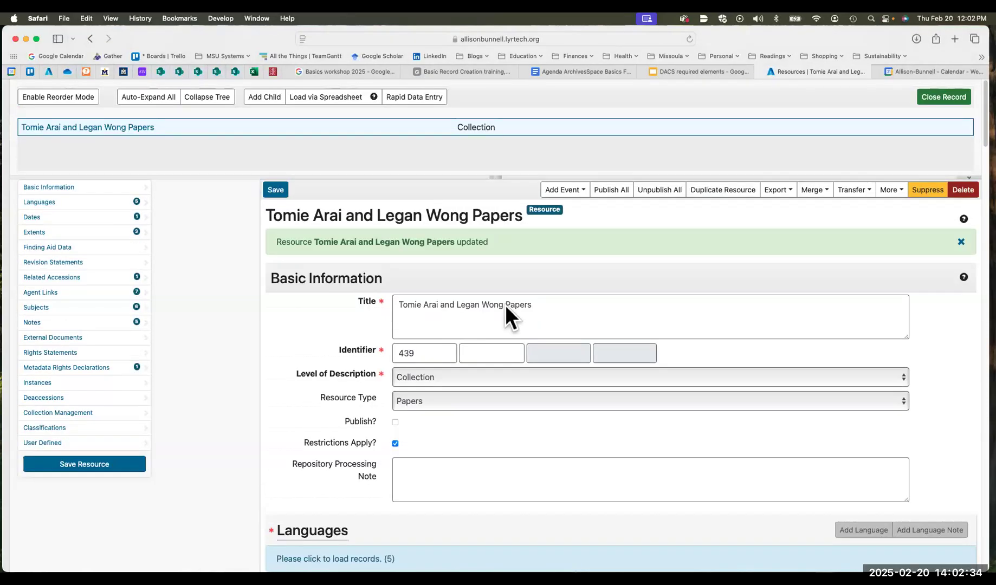
pyautogui.scroll(4, 808, 128)
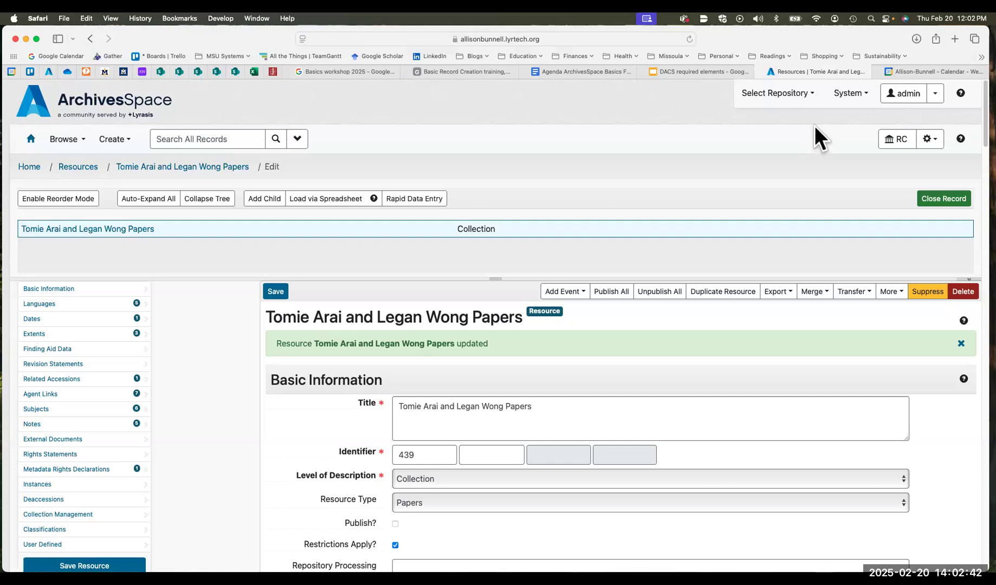
pyautogui.click(932, 93)
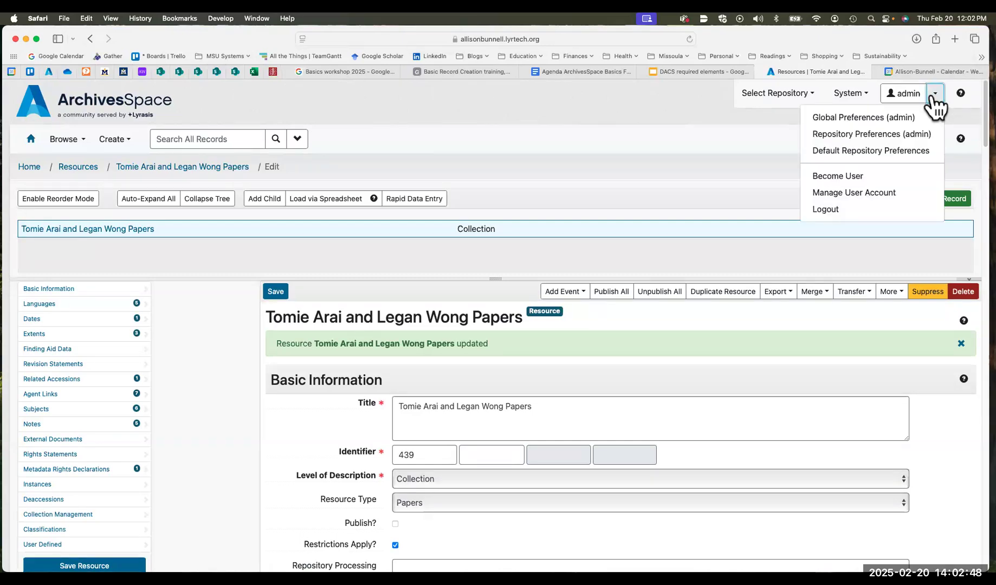
# Step: Enable Pre-populate Records in Repository Preferences, save, and go back to the home page
pyautogui.click(865, 134)
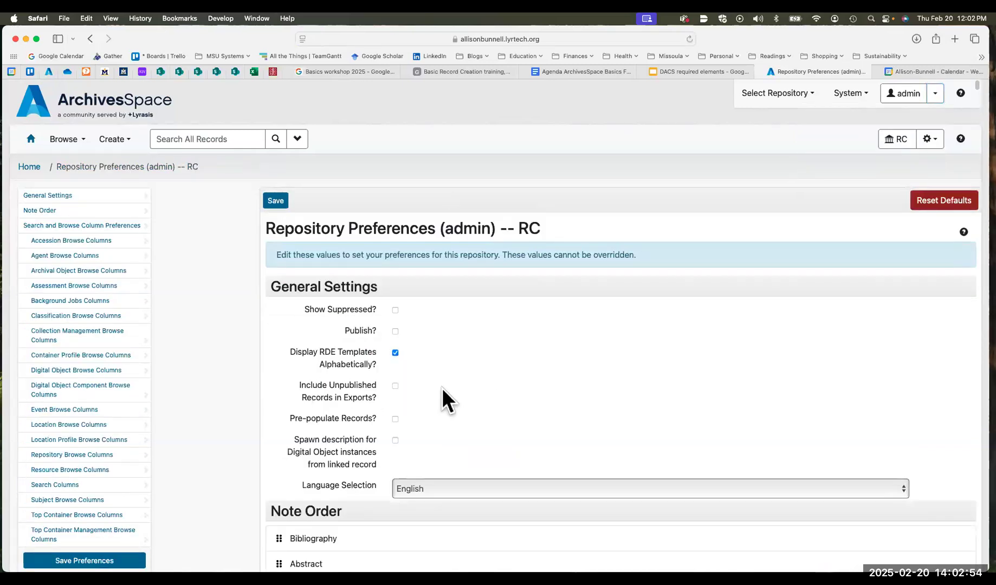
pyautogui.scroll(-2, 442, 389)
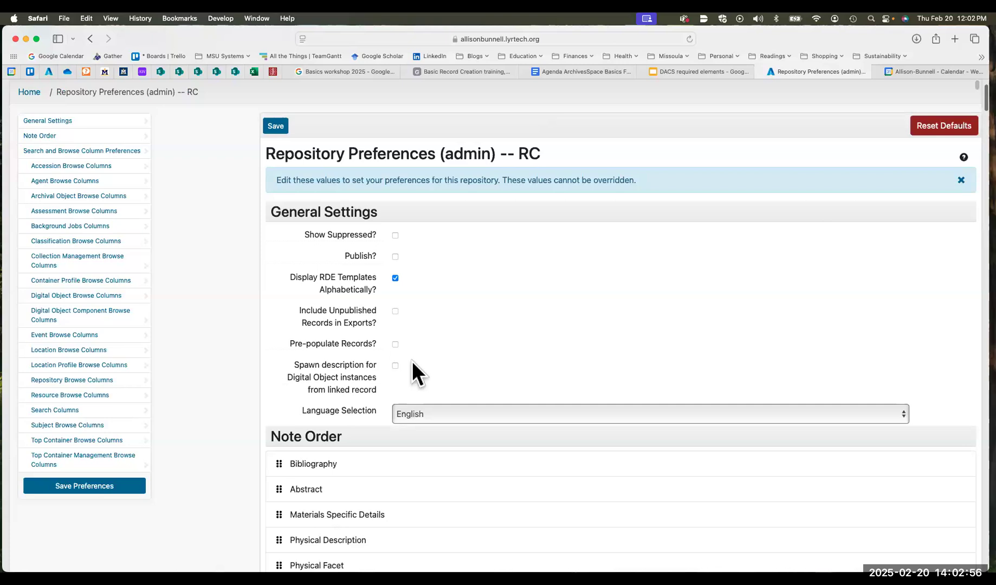
pyautogui.click(98, 490)
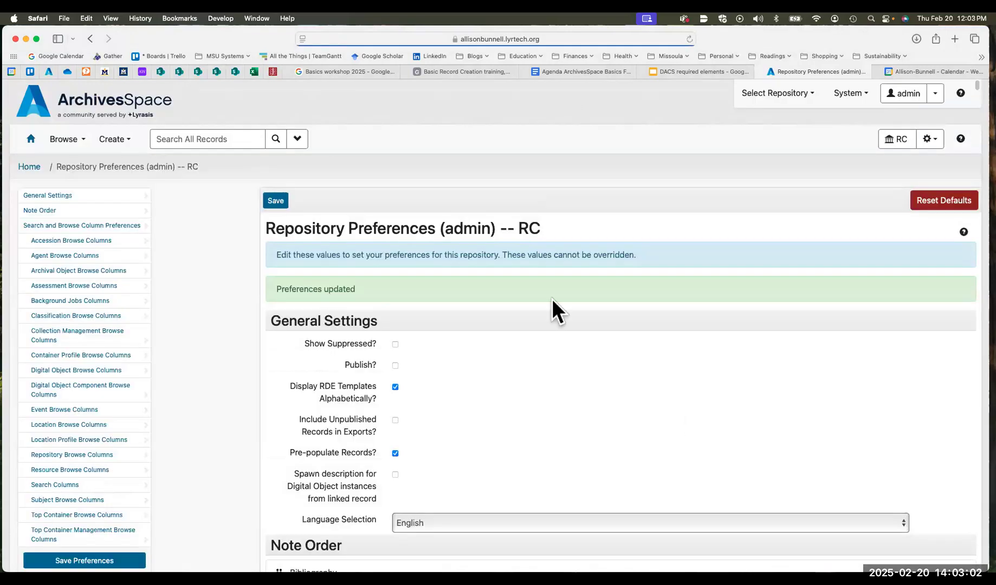
pyautogui.click(32, 142)
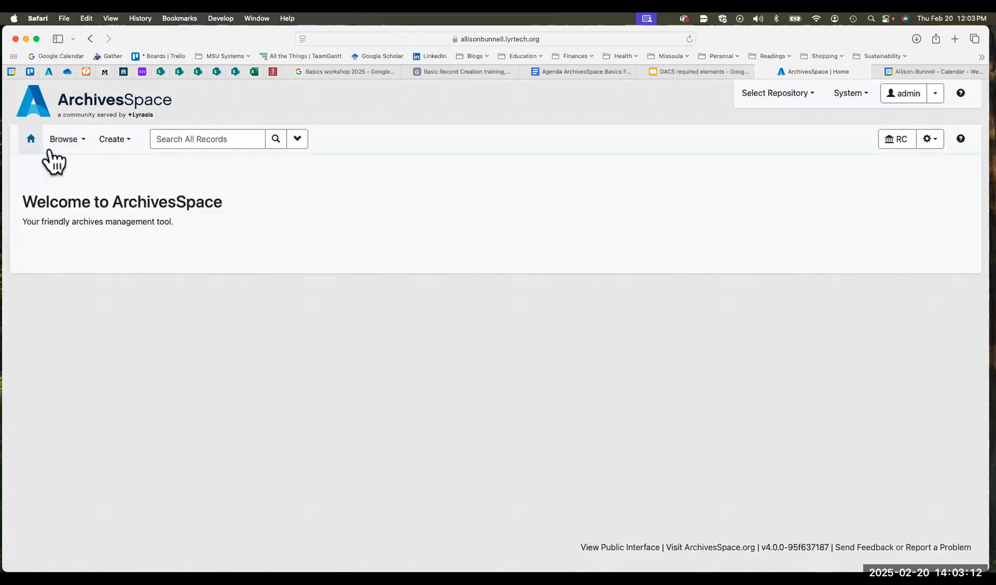
pyautogui.click(81, 139)
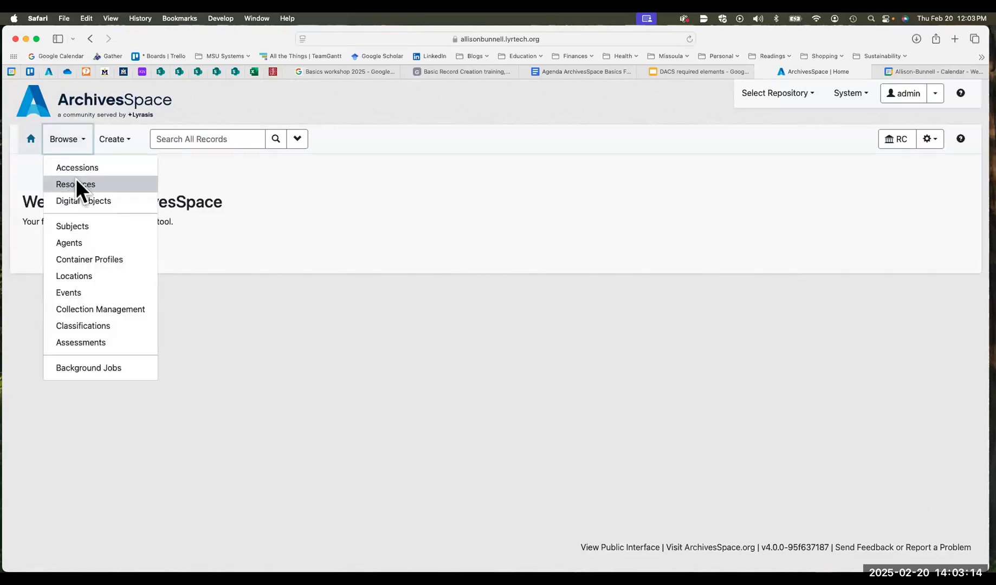
# Step: Open the Resource Record Defaults form and jump to its Notes section
pyautogui.click(76, 182)
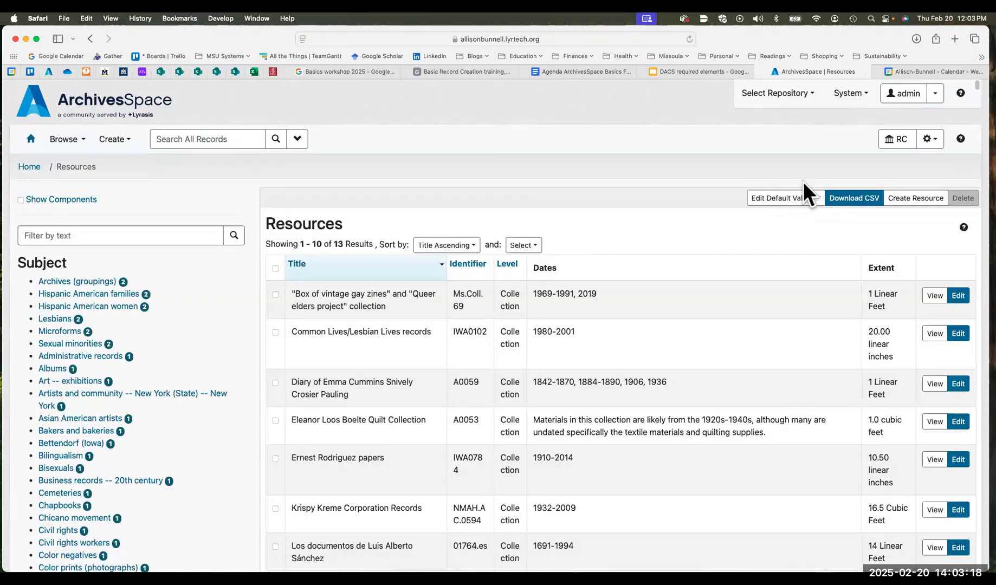
pyautogui.click(817, 199)
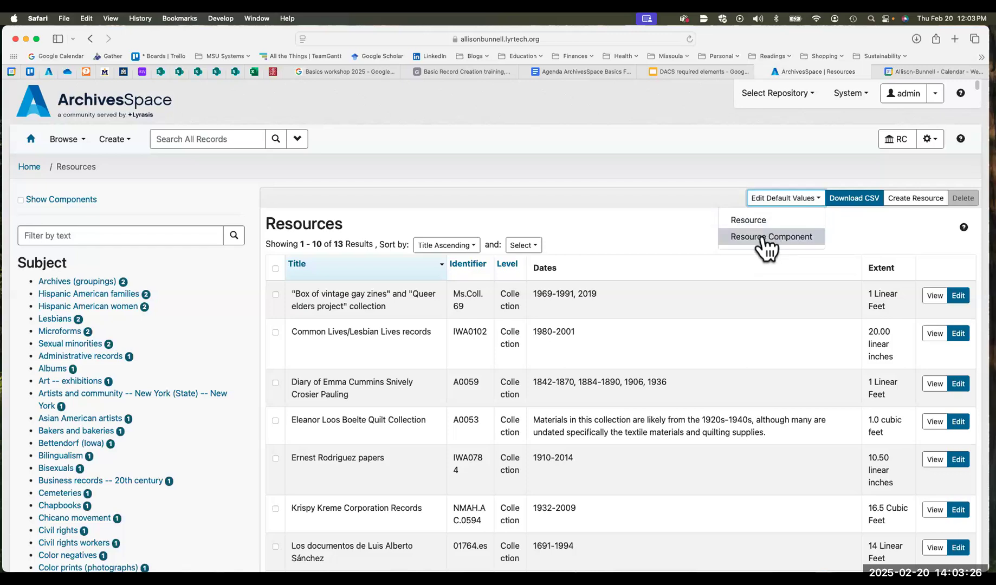
pyautogui.click(751, 220)
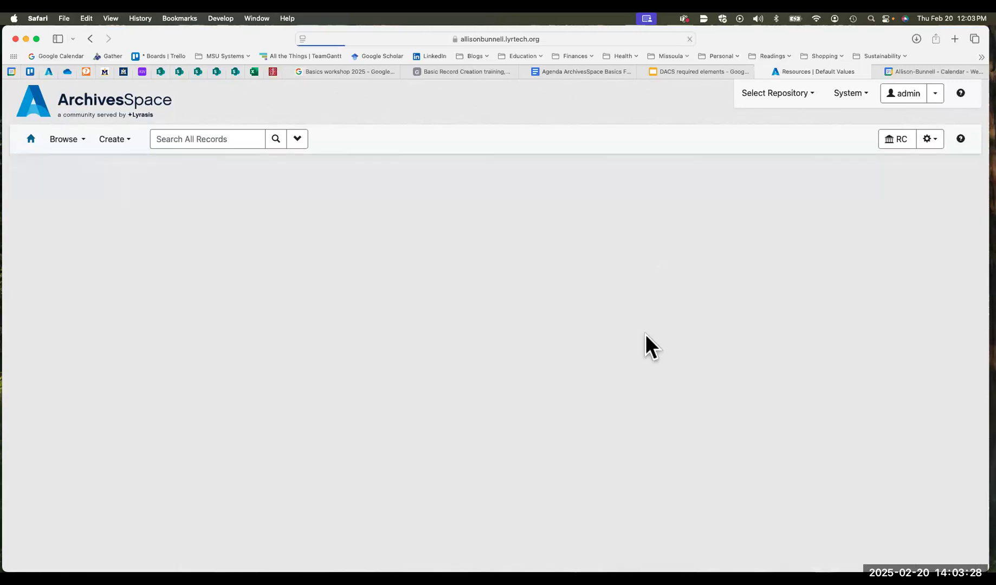
pyautogui.scroll(-6, 579, 375)
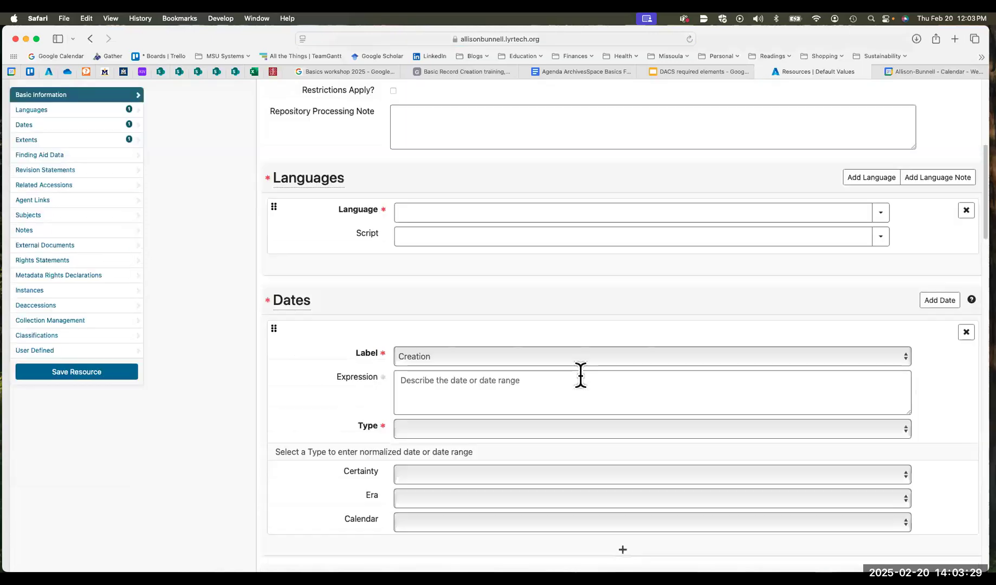
pyautogui.click(34, 231)
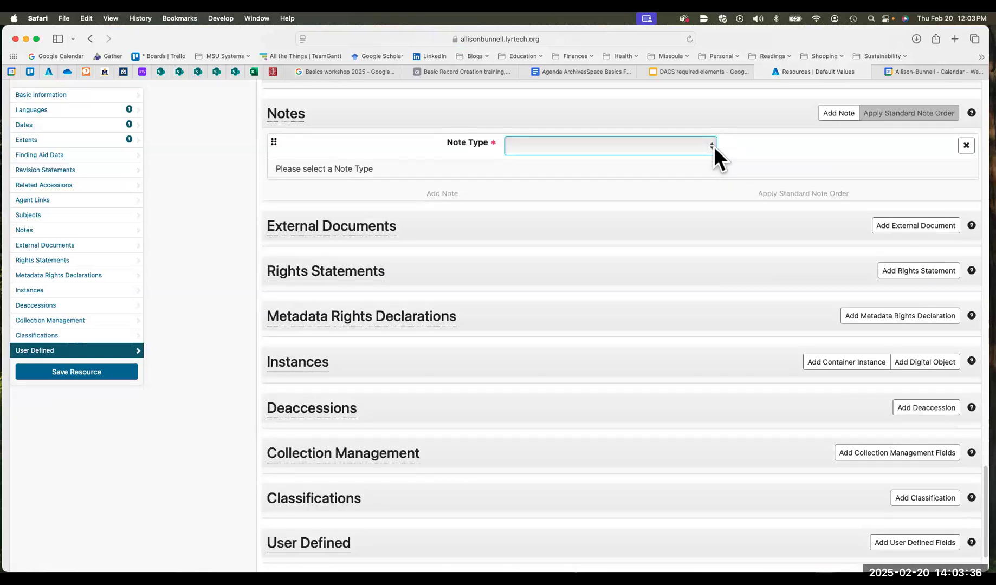
pyautogui.click(709, 143)
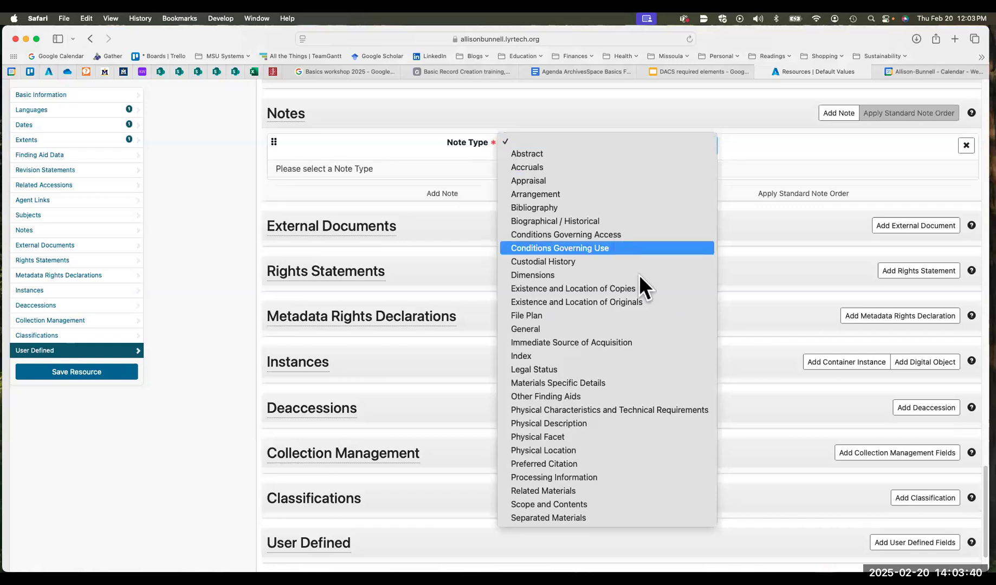
# Step: Make the default note Conditions Governing Access with content 'Collection is open for research.'
pyautogui.press('Escape')
pyautogui.click(471, 449)
pyautogui.write('C')
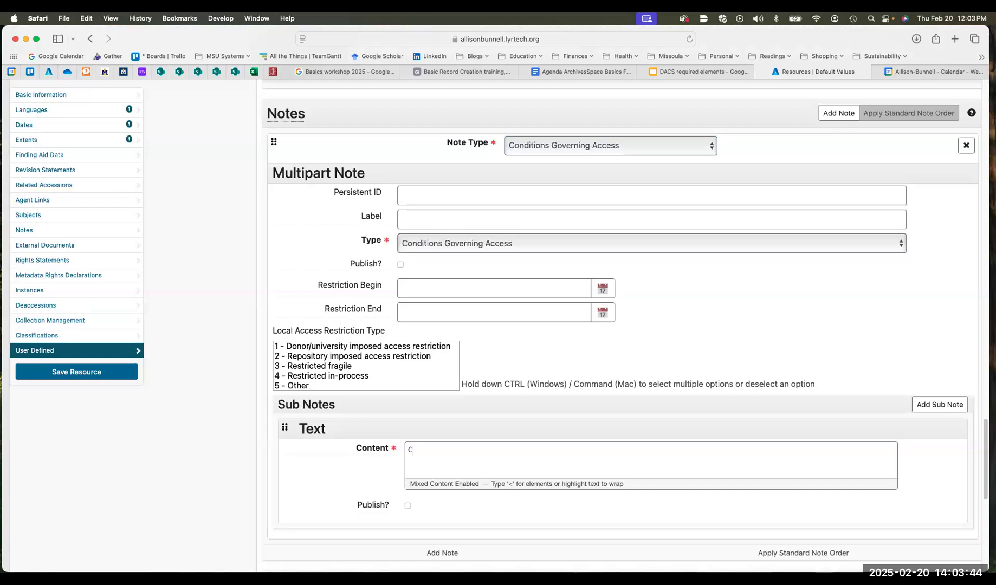
pyautogui.write('ollection is open ')
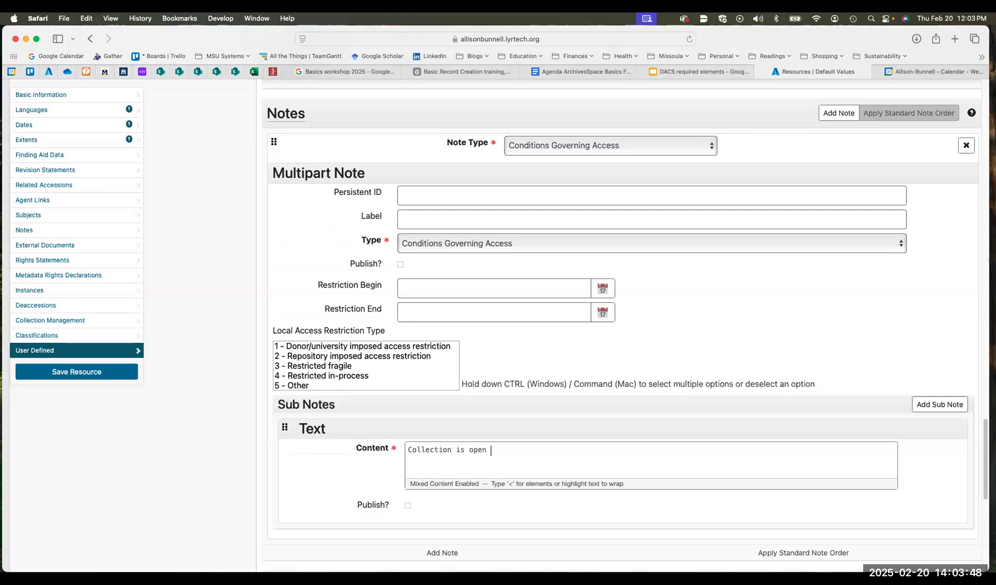
pyautogui.write('for research.')
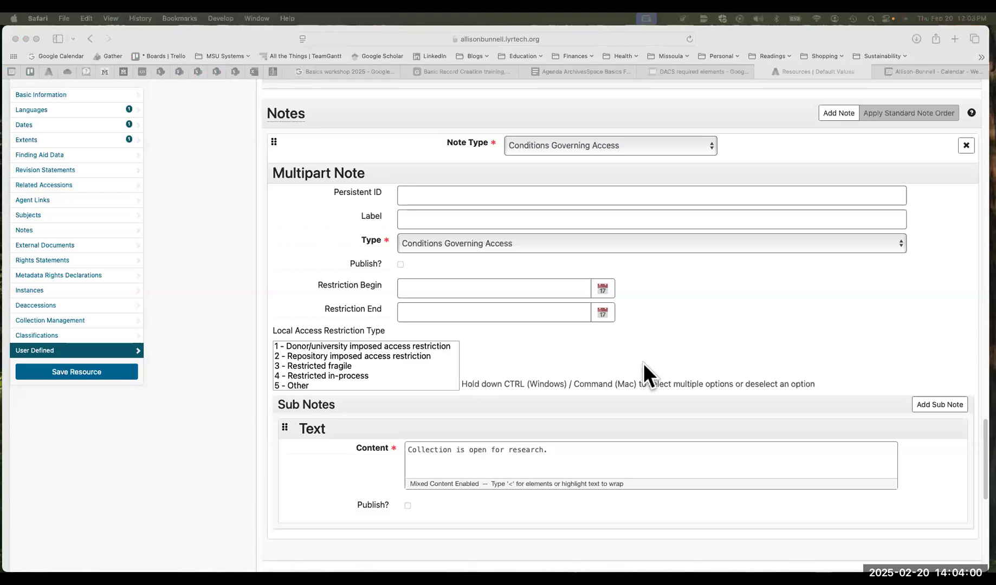
pyautogui.scroll(5, 644, 363)
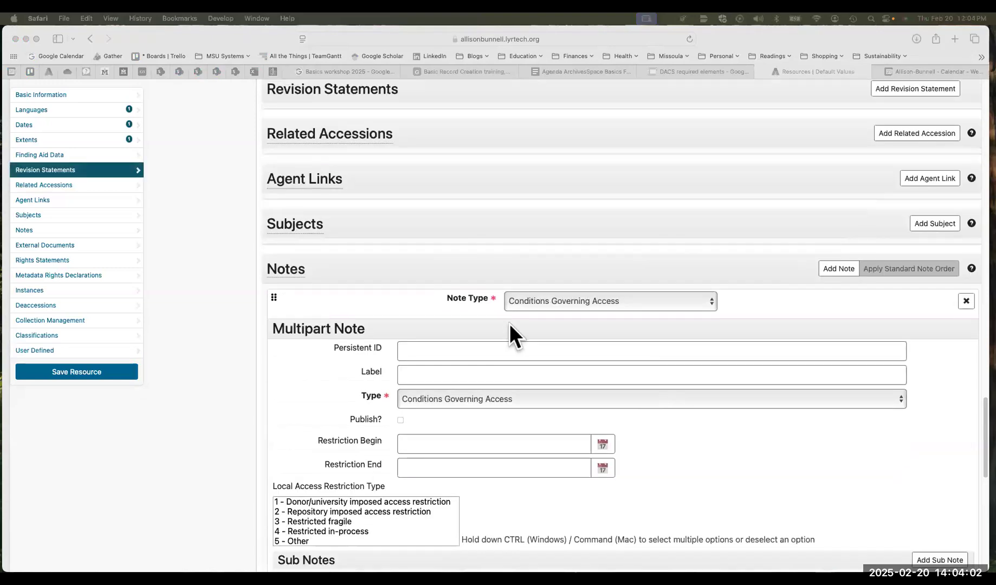
pyautogui.scroll(10, 509, 323)
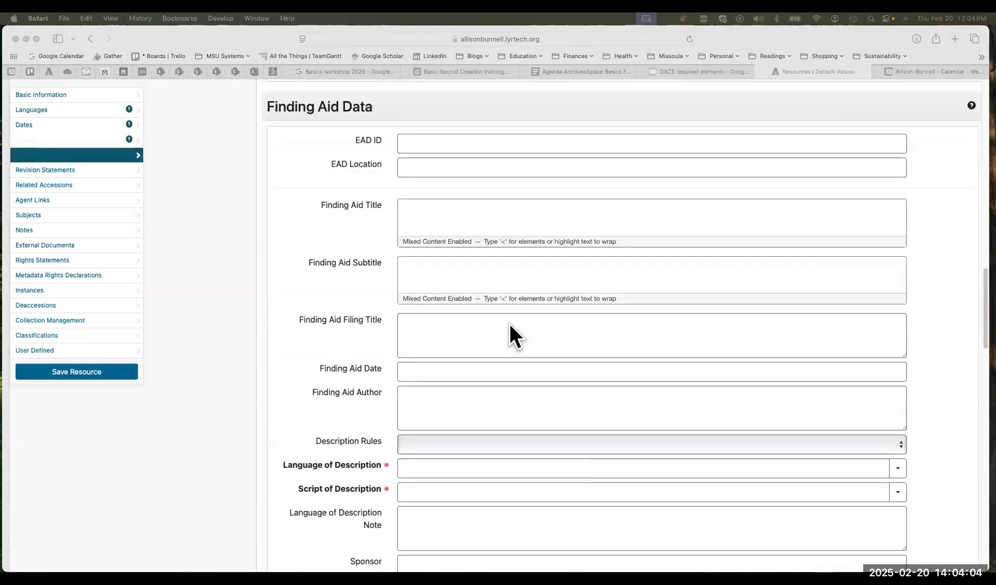
pyautogui.scroll(10, 510, 323)
# Step: Enter '[enter a DACS-compliant title]' as the default resource title
pyautogui.scroll(-2, 432, 260)
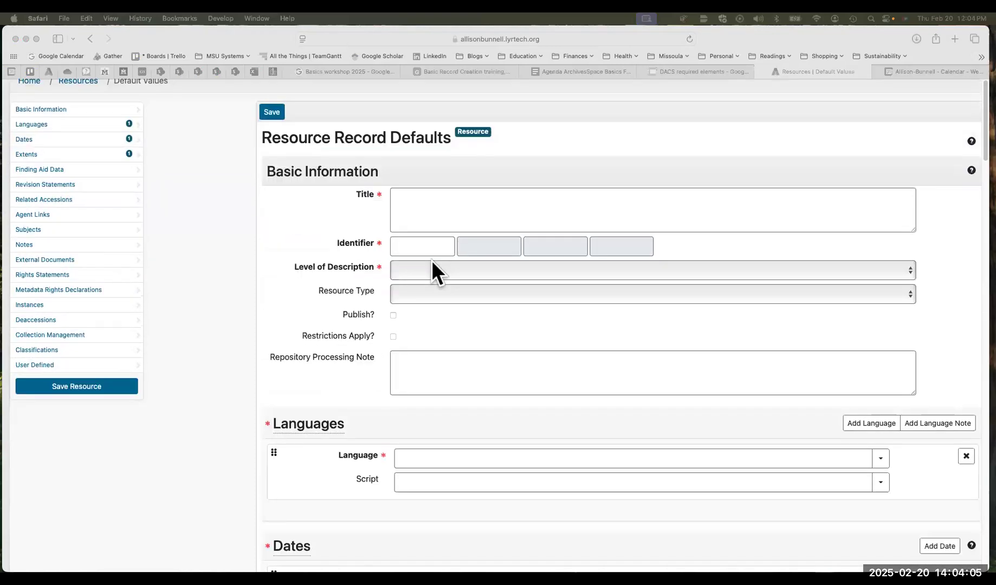
pyautogui.click(407, 199)
pyautogui.click(408, 199)
pyautogui.write('[')
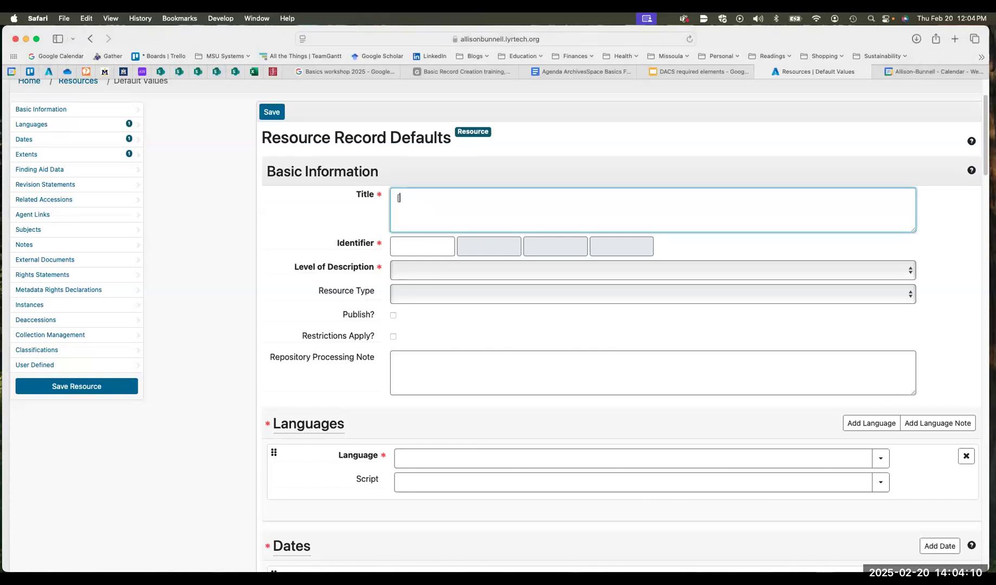
pyautogui.write('enter a DACS')
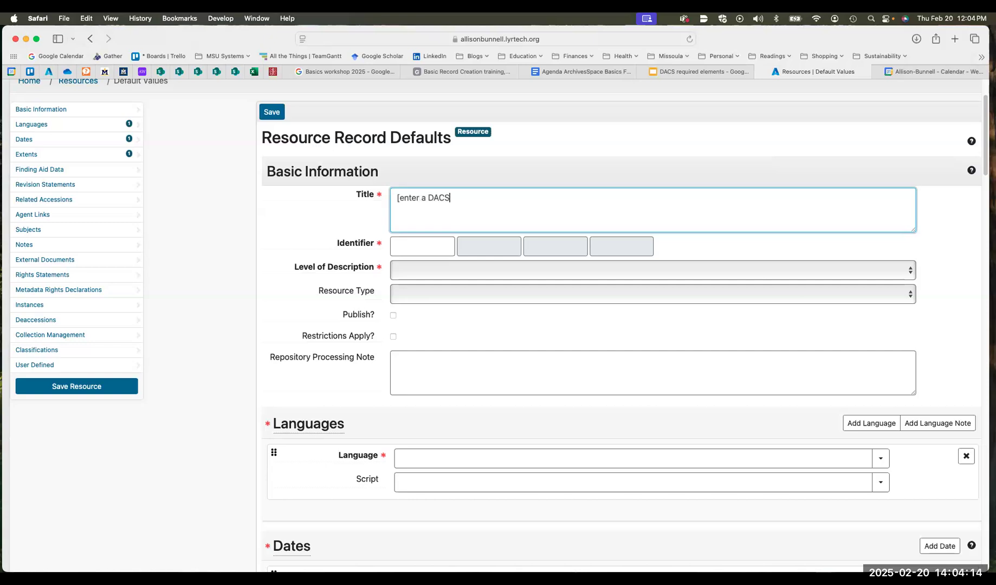
pyautogui.write('-compliant title]')
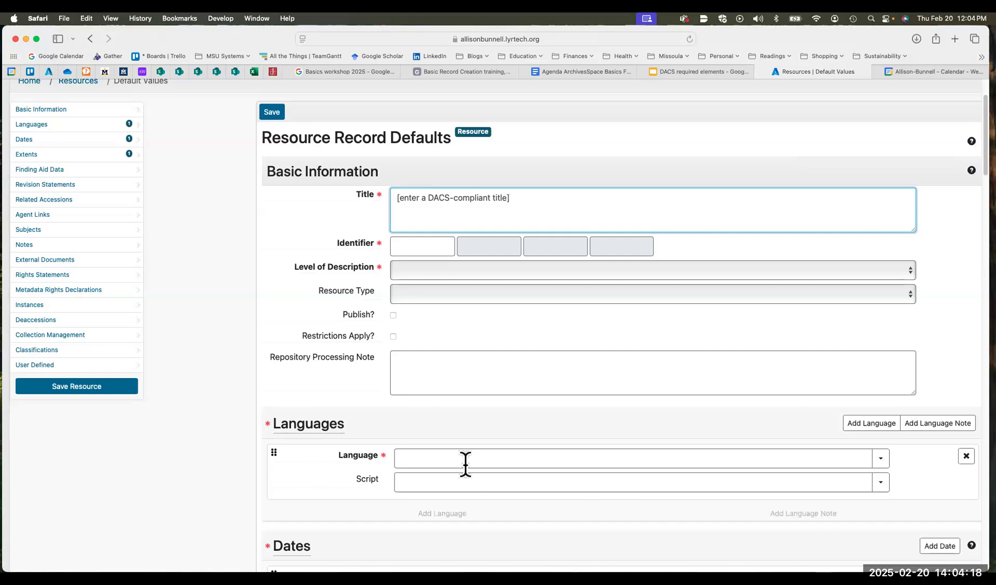
# Step: Set the default date expression to '[always enter both date expression and normalized versions]' and save
pyautogui.scroll(-5, 464, 463)
pyautogui.scroll(-1, 422, 388)
pyautogui.click(508, 376)
pyautogui.write('[always enter both date express and')
pyautogui.press('BackSpace')
pyautogui.press('BackSpace')
pyautogui.press('BackSpace')
pyautogui.press('BackSpace')
pyautogui.write('ion and normalized versions')
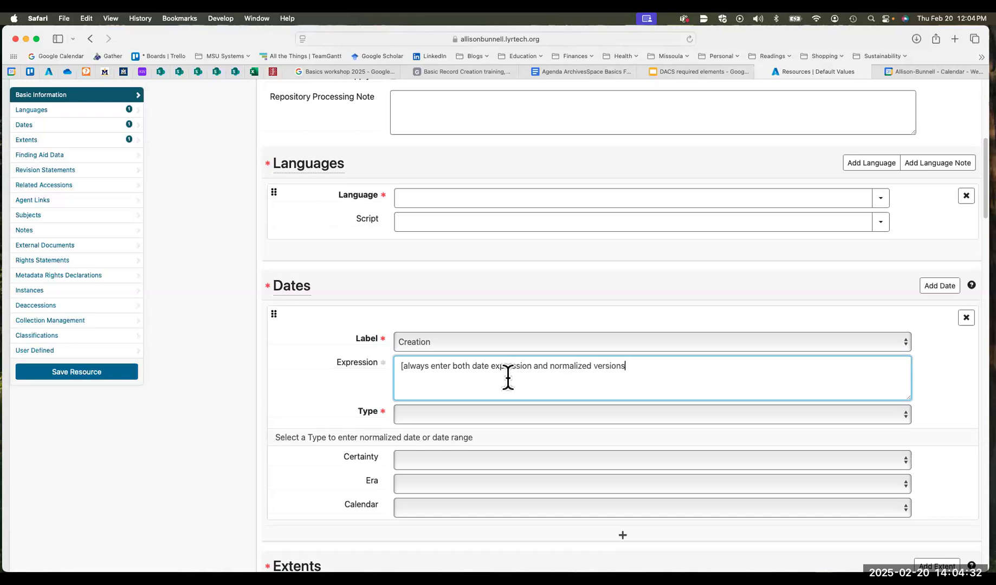
pyautogui.write(']')
pyautogui.scroll(1, 206, 397)
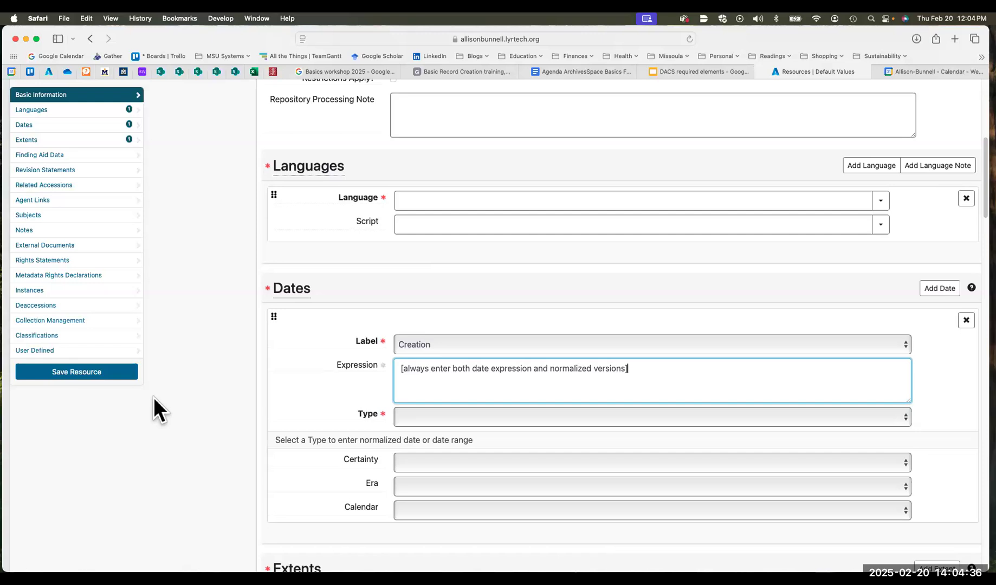
pyautogui.click(97, 373)
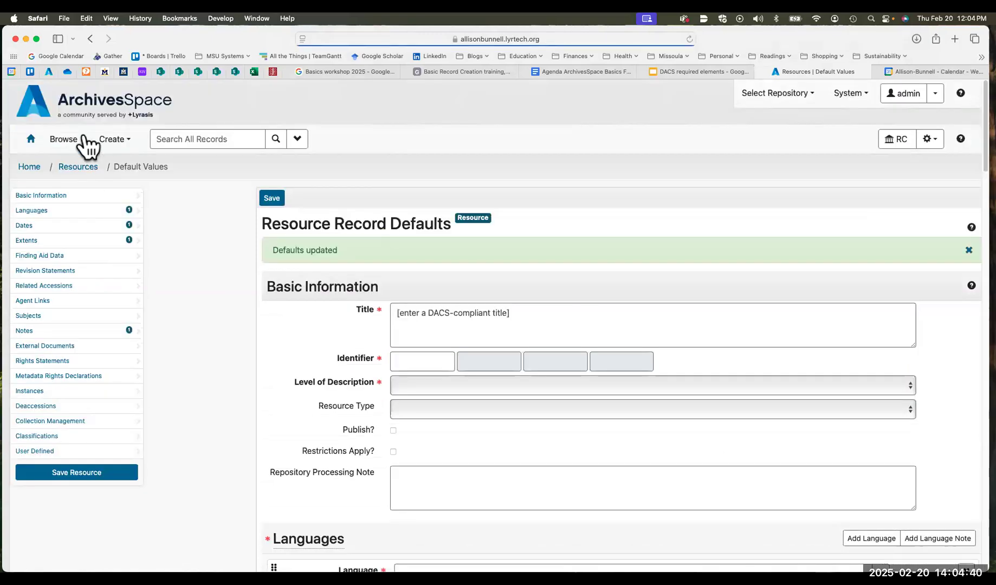
pyautogui.click(124, 141)
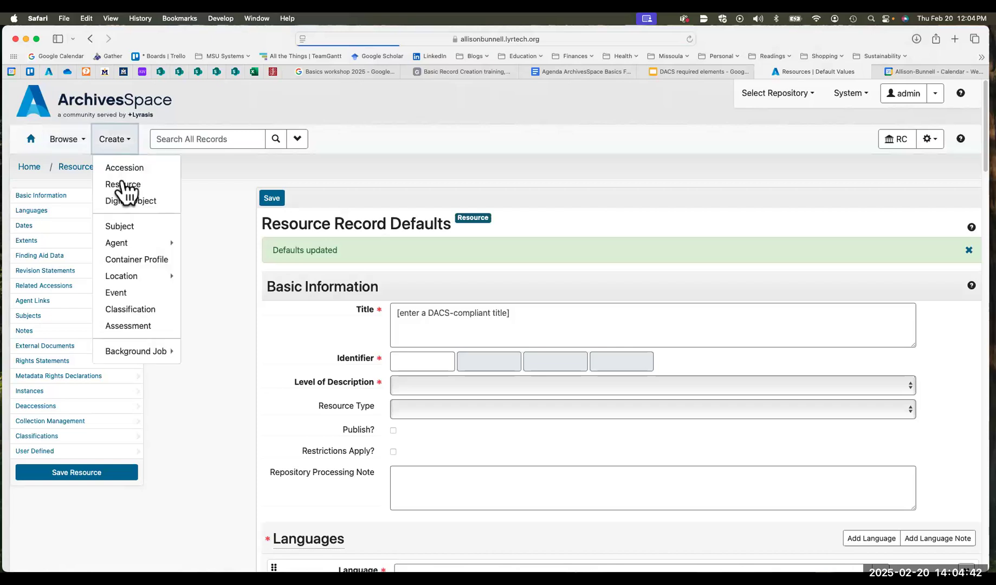
# Step: Open a new resource form and check its pre-populated level, language, date and extent
pyautogui.click(123, 182)
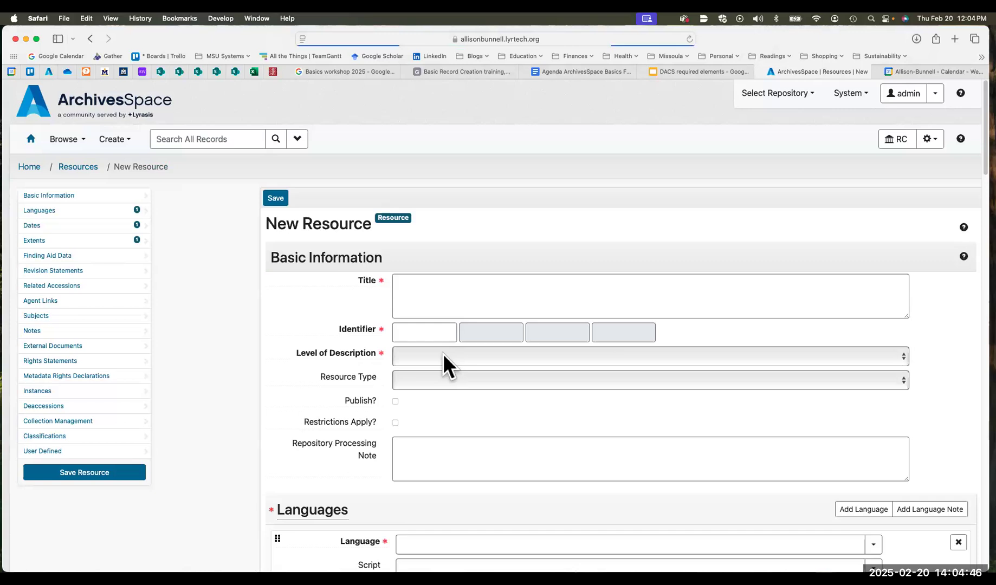
pyautogui.click(443, 353)
pyautogui.click(268, 309)
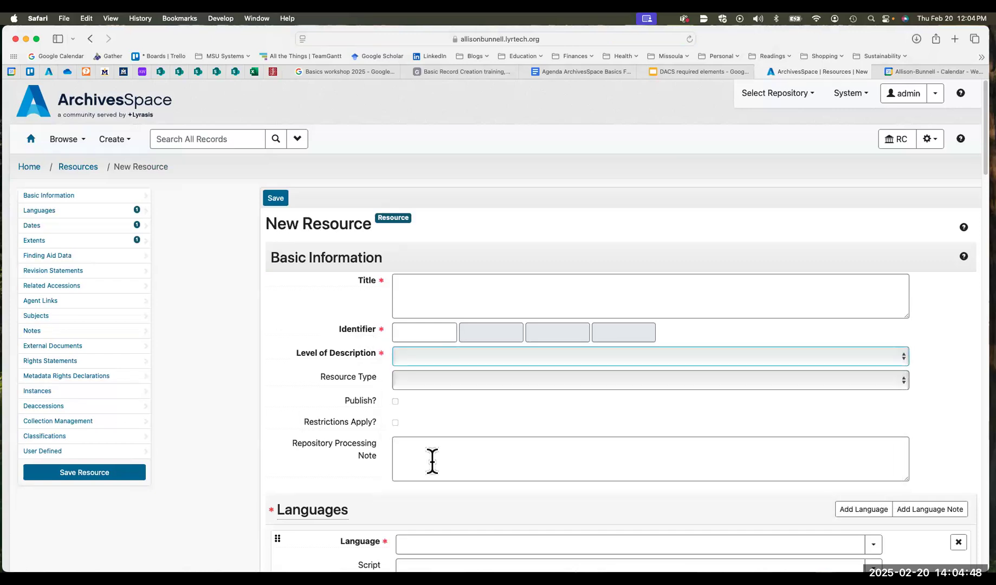
pyautogui.scroll(-2, 243, 377)
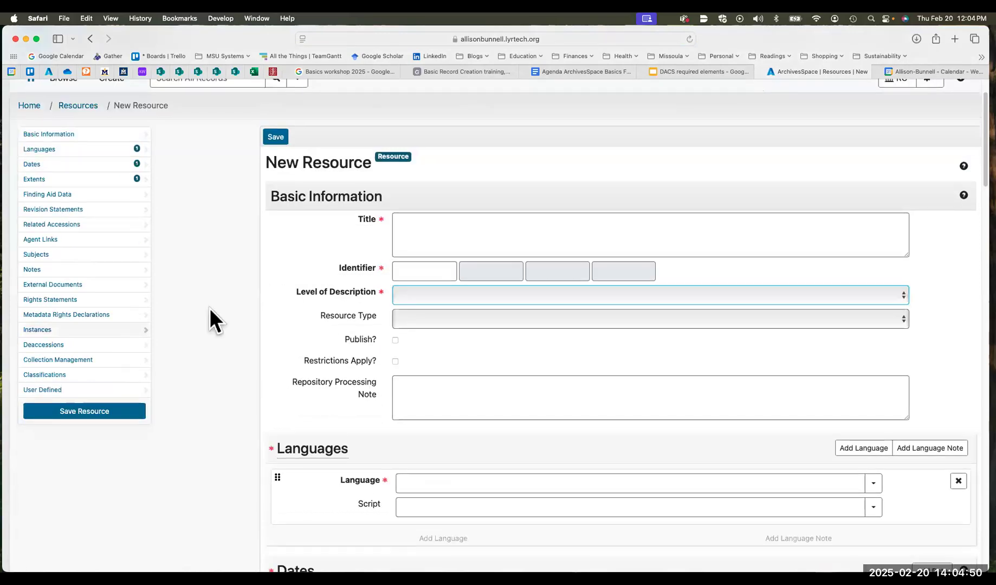
pyautogui.scroll(-3, 207, 309)
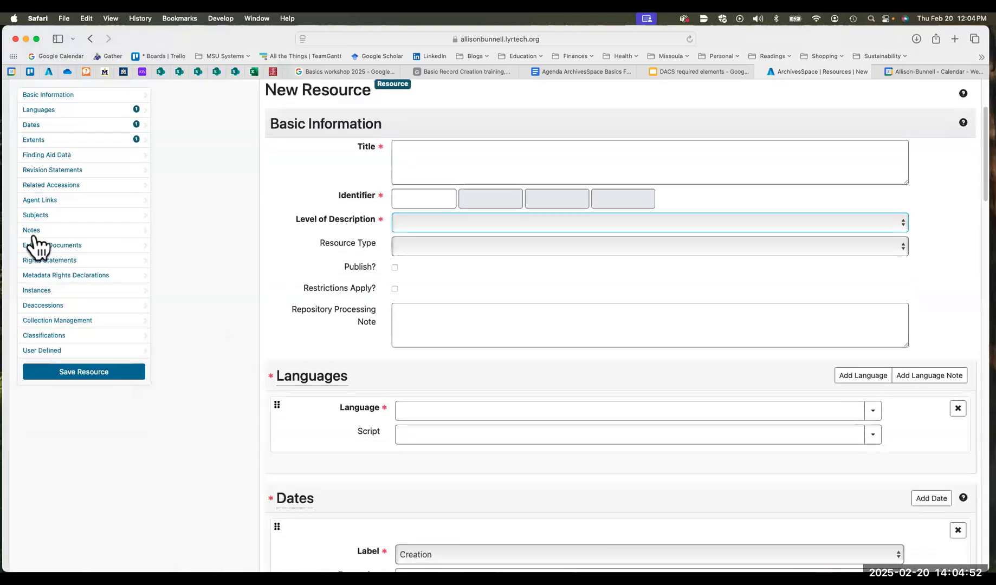
pyautogui.scroll(5, 231, 233)
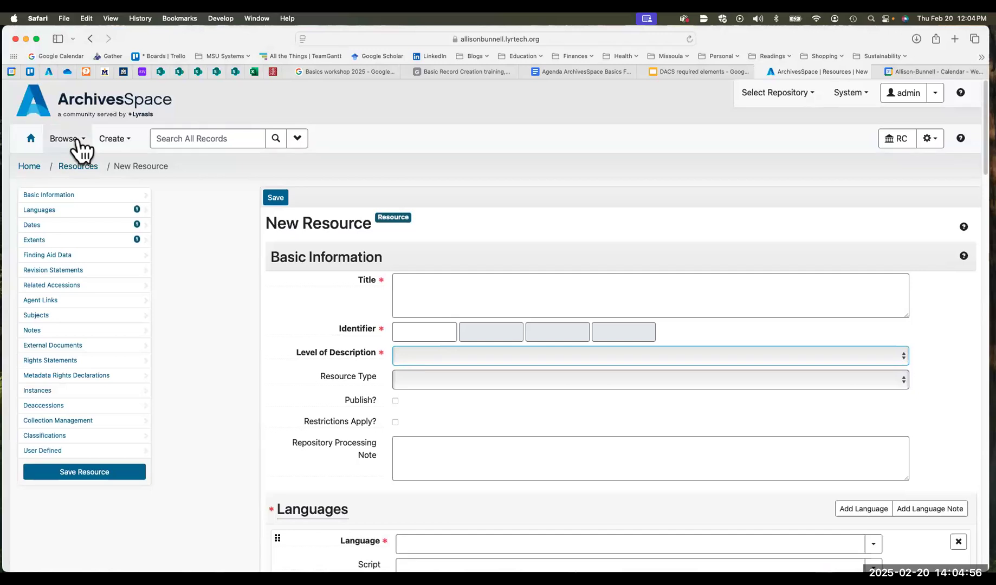
# Step: Reload a fresh new resource form, then return to the ArchivesSpace home page
pyautogui.click(78, 141)
pyautogui.click(129, 142)
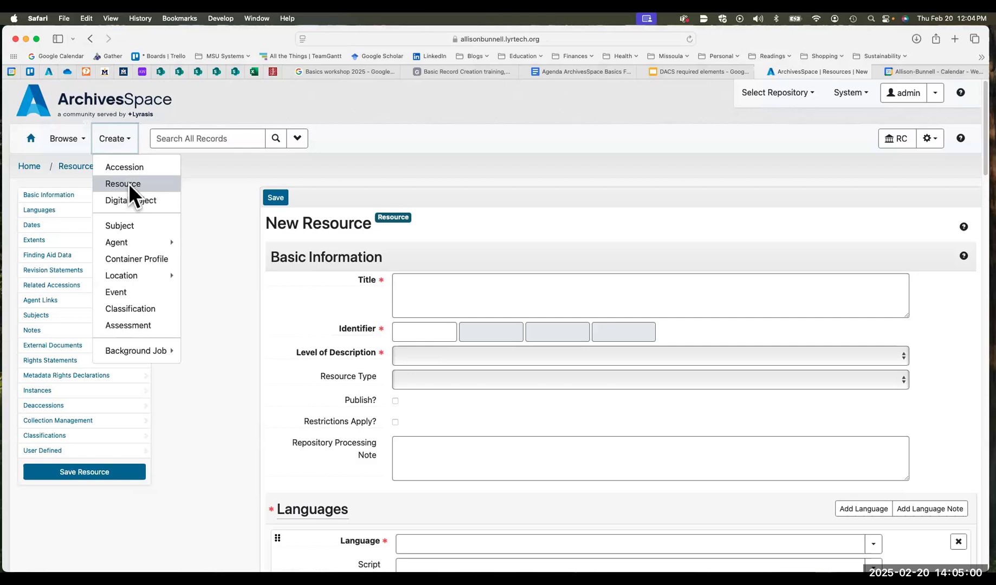
pyautogui.click(123, 183)
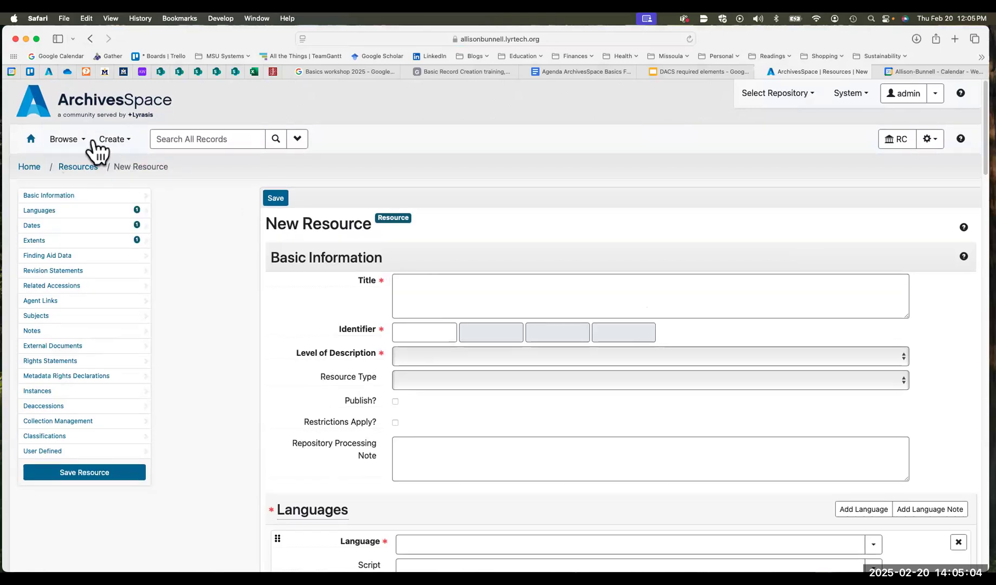
pyautogui.click(124, 140)
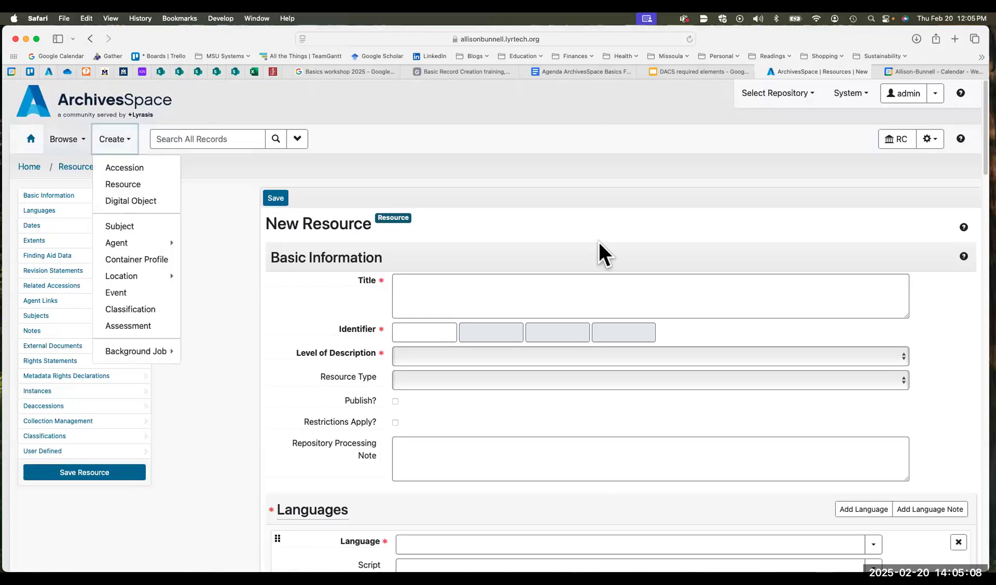
pyautogui.click(473, 119)
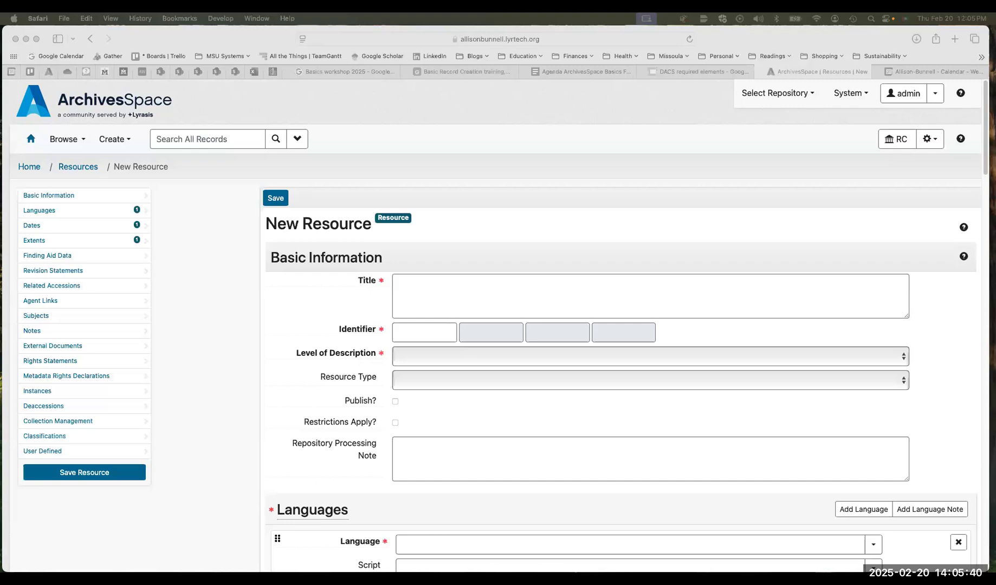
pyautogui.click(31, 138)
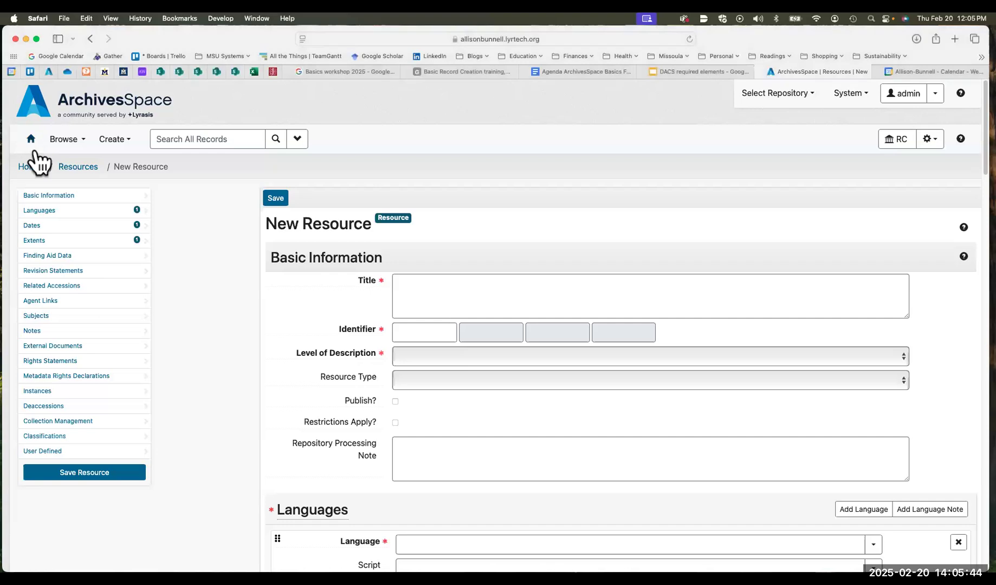
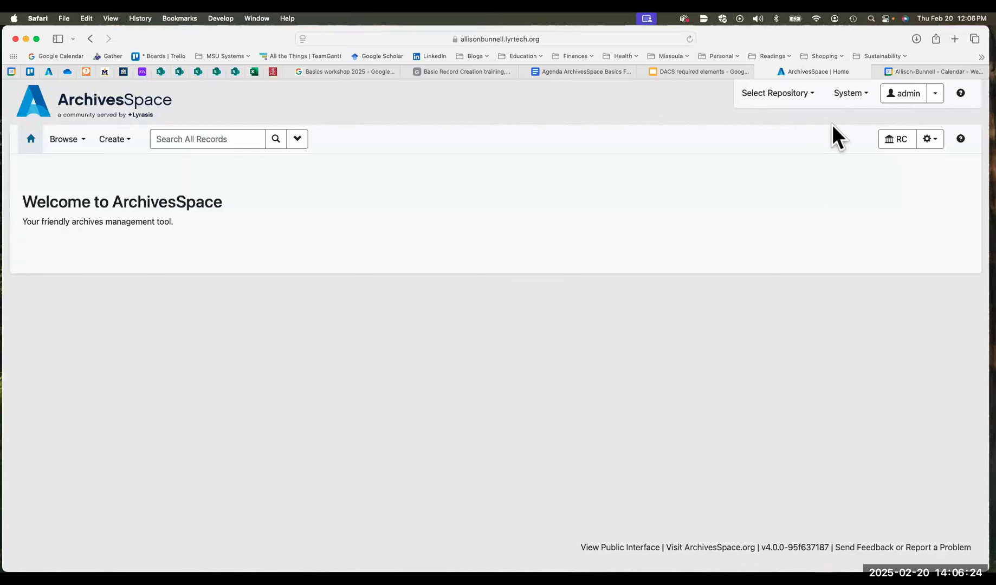
# Step: Open the Extent Extent Type list in Manage Controlled Value Lists
pyautogui.click(867, 94)
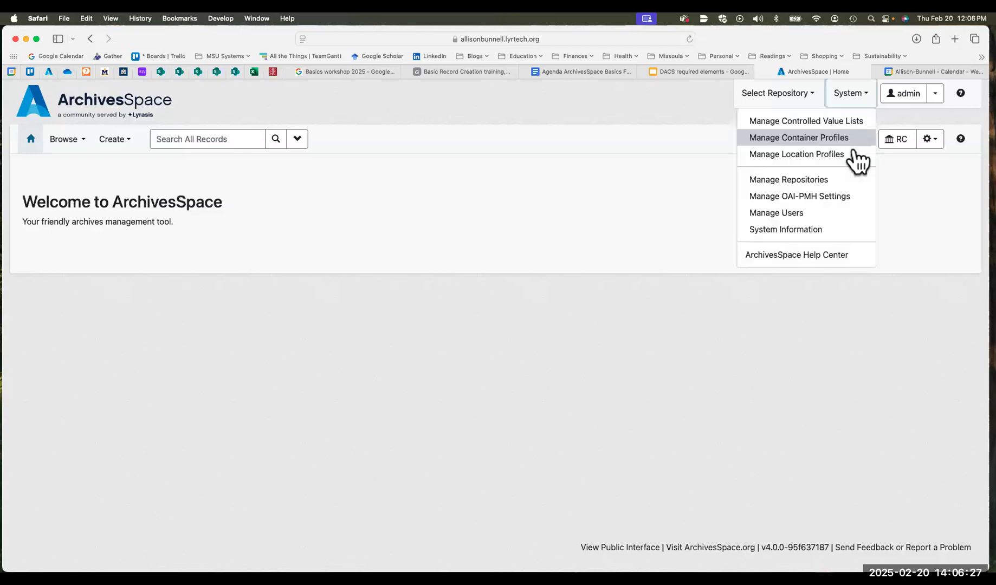
pyautogui.click(812, 121)
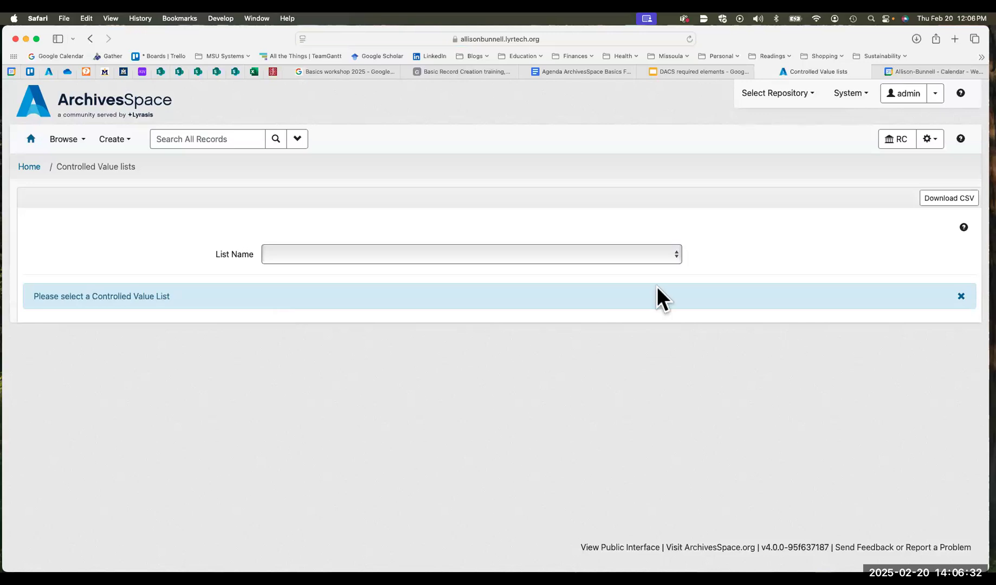
pyautogui.click(676, 255)
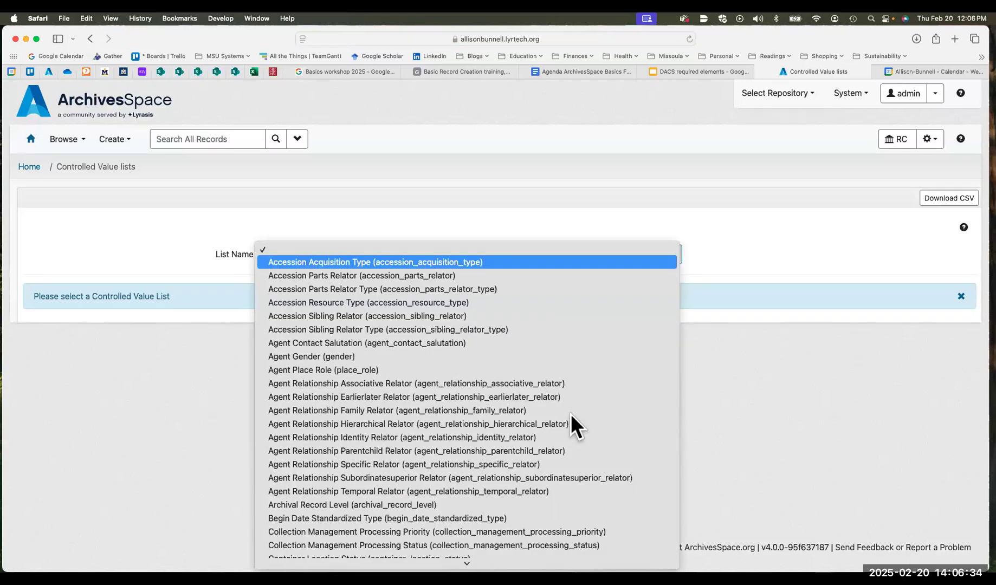
pyautogui.scroll(-4, 572, 414)
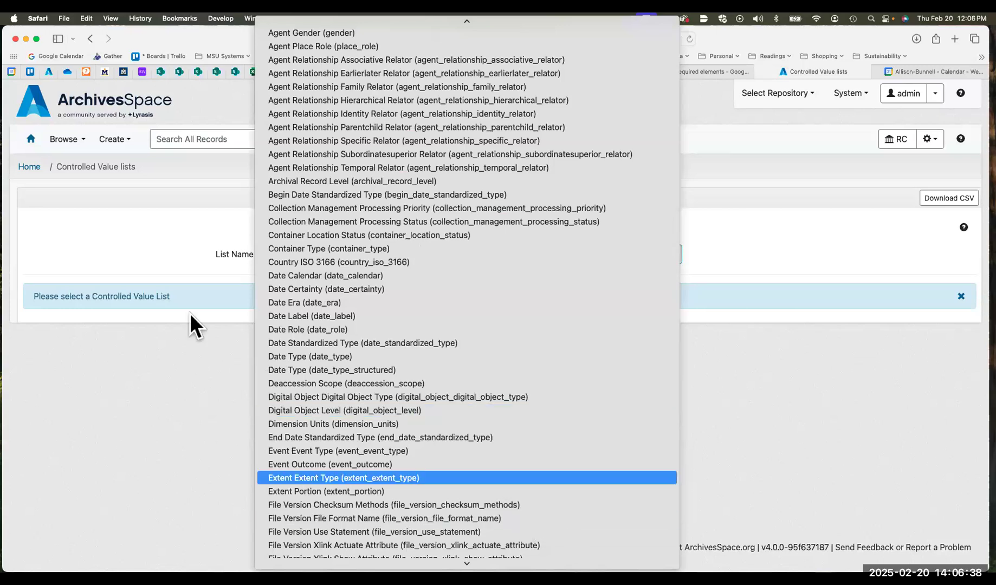
pyautogui.press('Return')
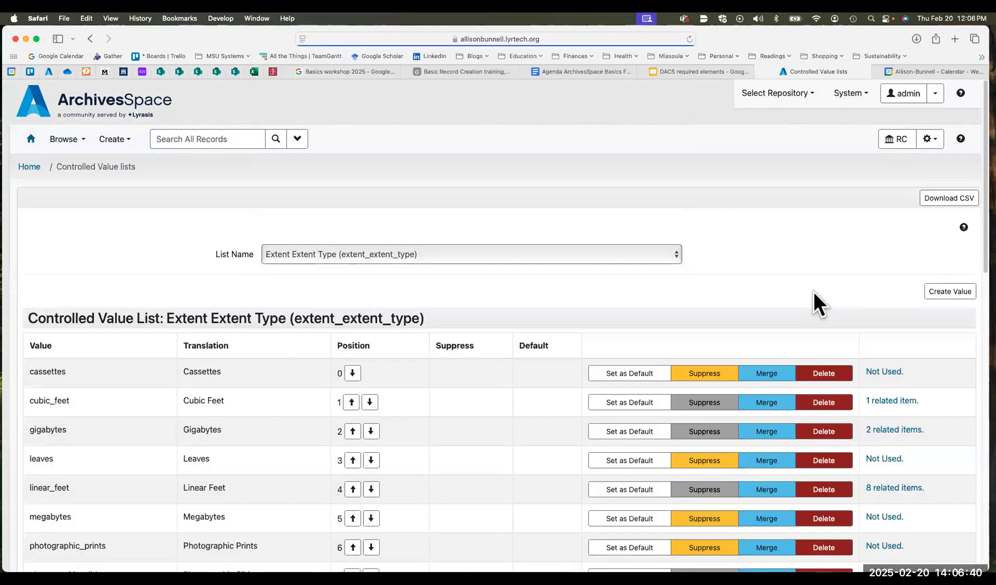
# Step: Set linear_feet as the default value of the extent type list
pyautogui.scroll(-3, 813, 292)
pyautogui.scroll(-2, 440, 345)
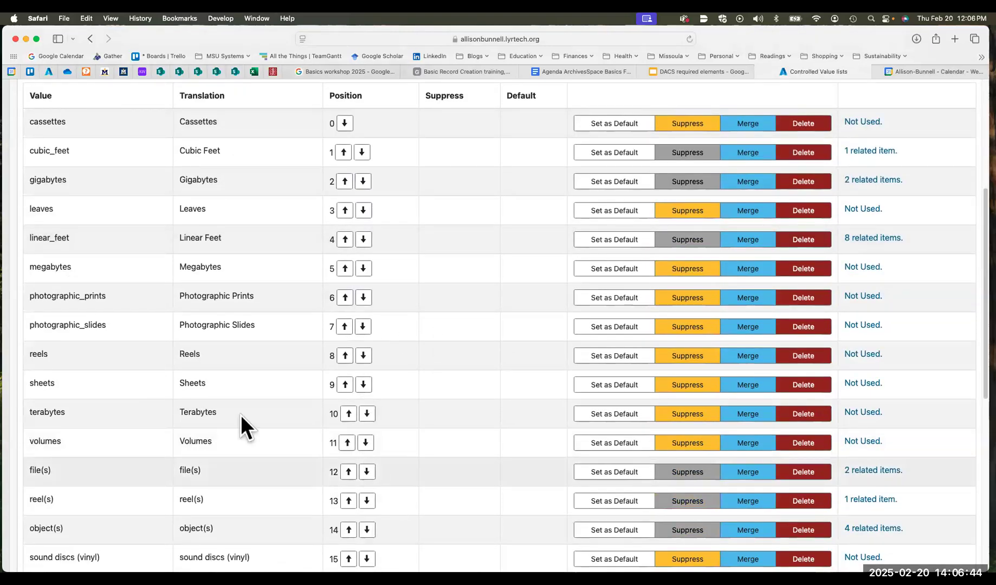
pyautogui.scroll(2, 240, 415)
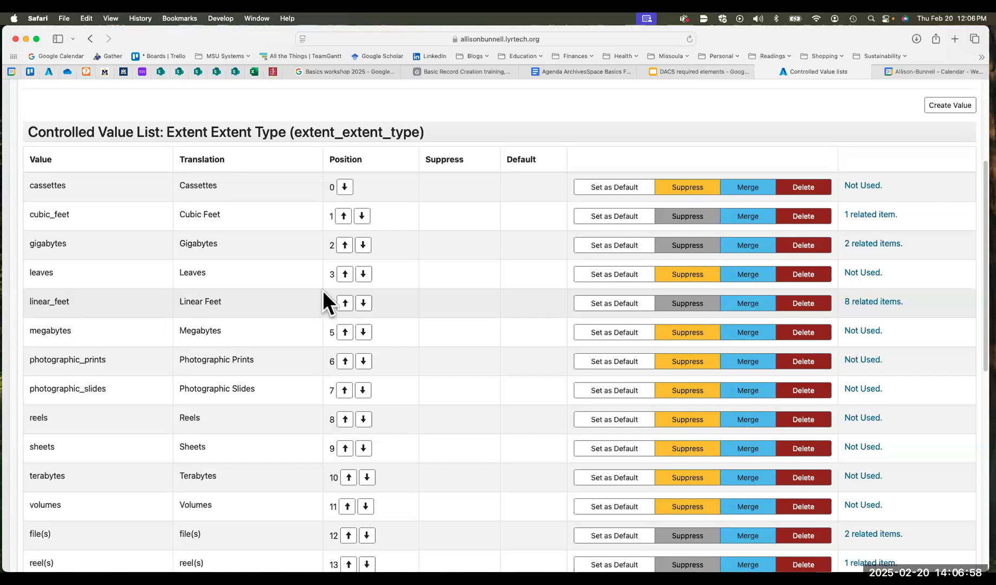
pyautogui.click(622, 303)
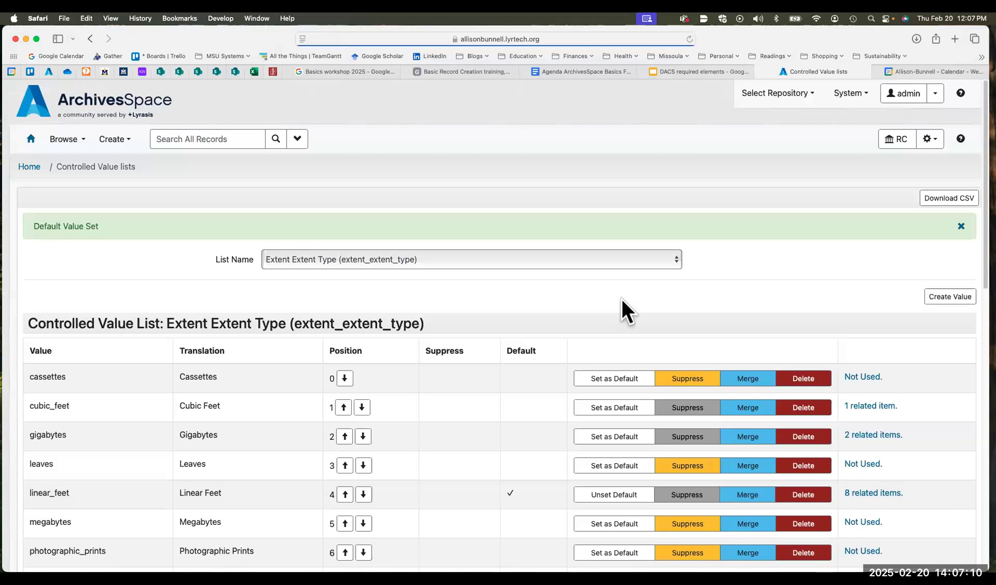
pyautogui.scroll(-2, 533, 426)
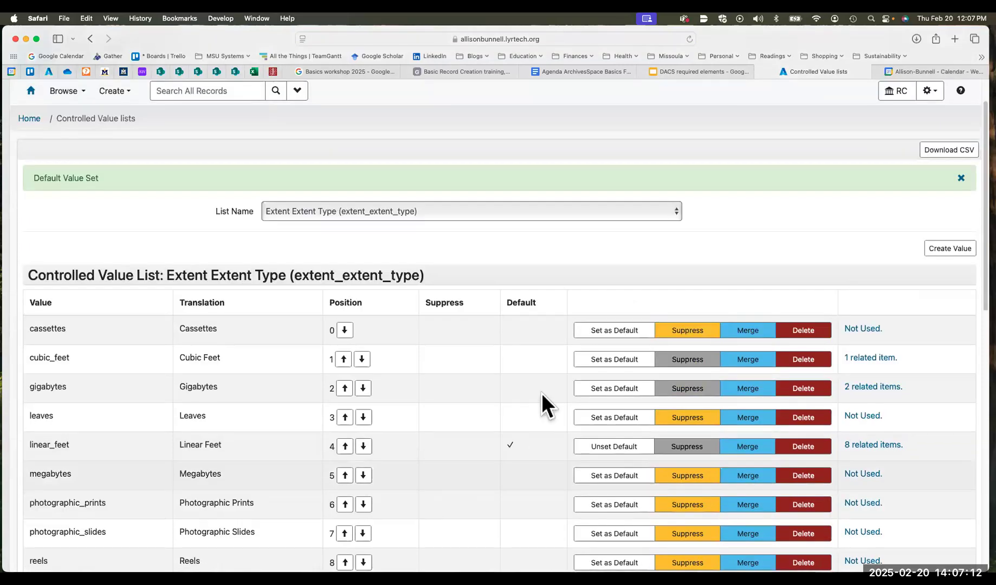
pyautogui.scroll(2, 227, 287)
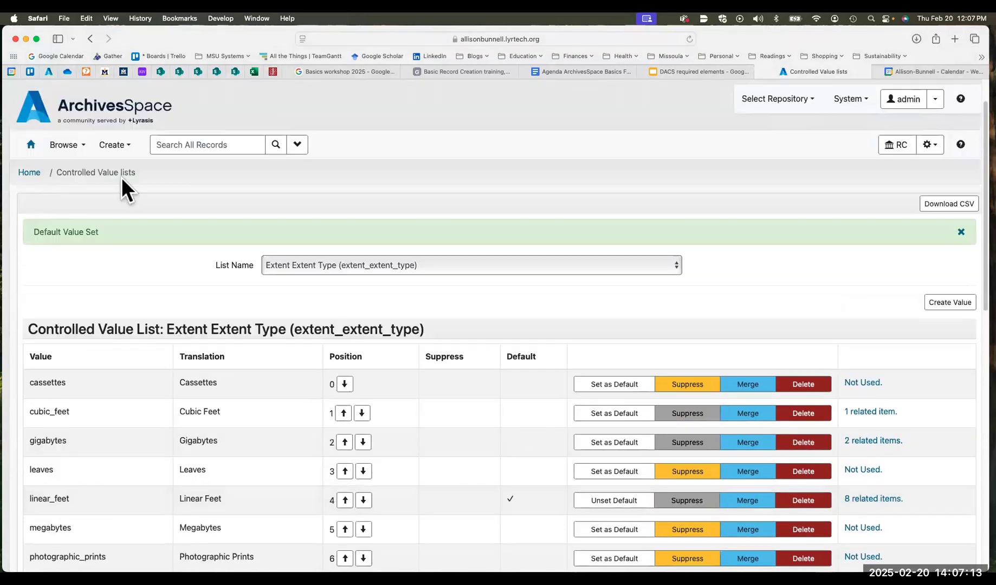
pyautogui.click(122, 144)
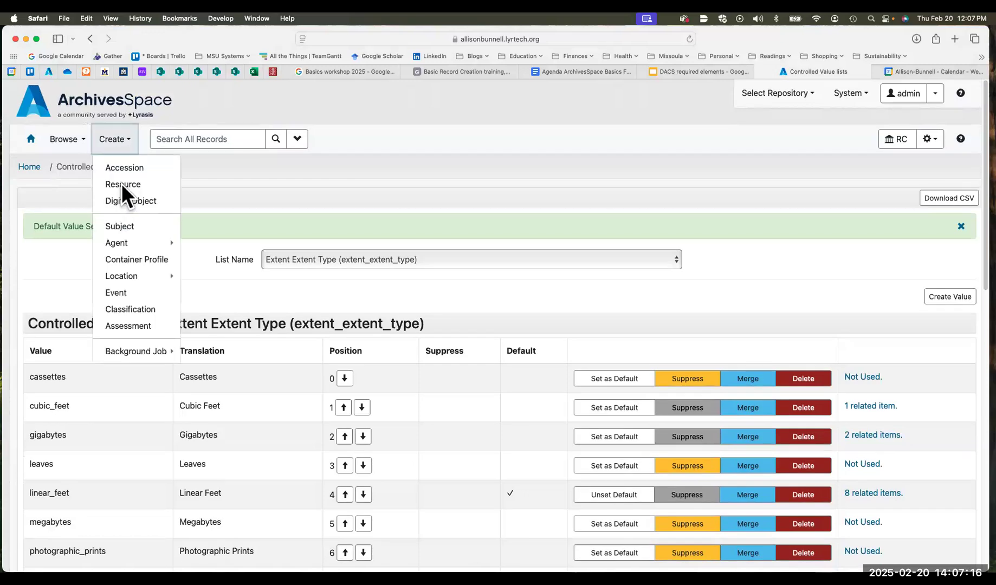
# Step: Confirm a new resource's extent type is preset to Linear Feet, then return to the controlled value lists
pyautogui.click(123, 185)
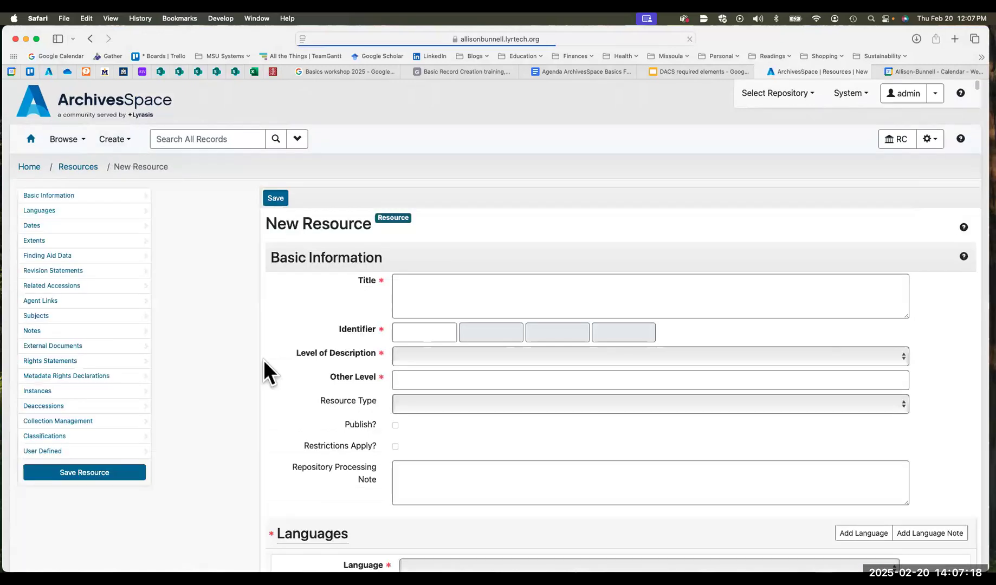
pyautogui.click(36, 241)
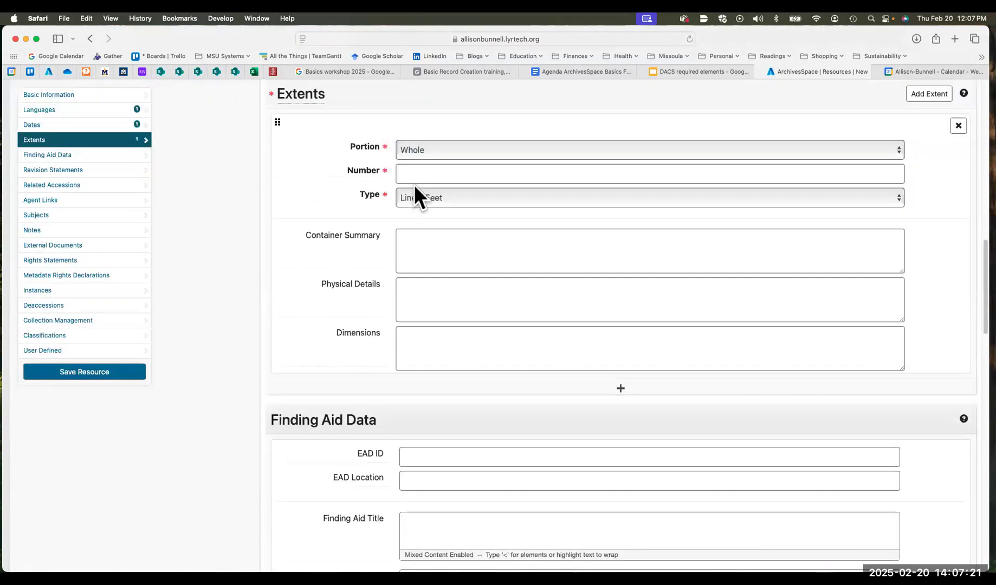
pyautogui.click(461, 199)
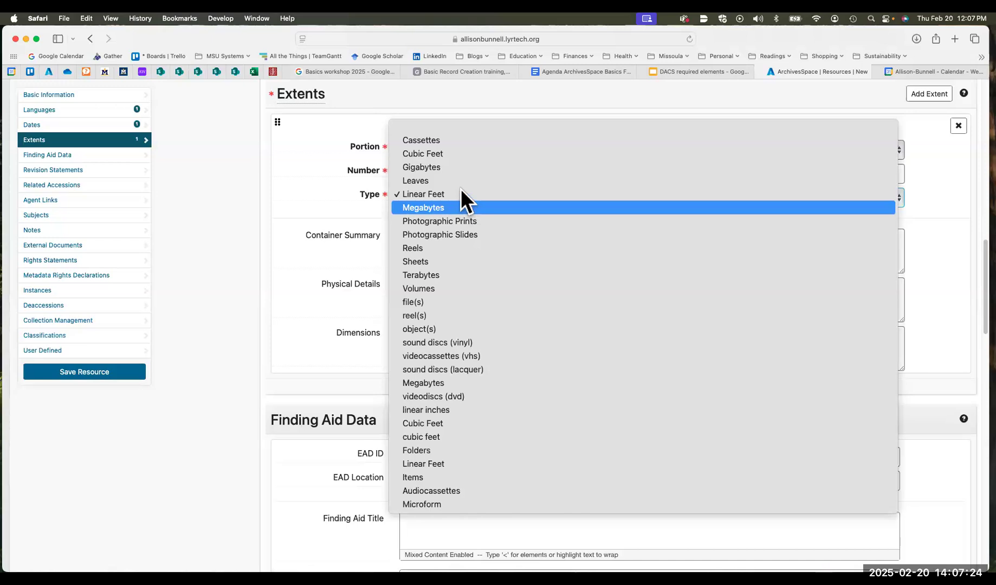
pyautogui.click(459, 193)
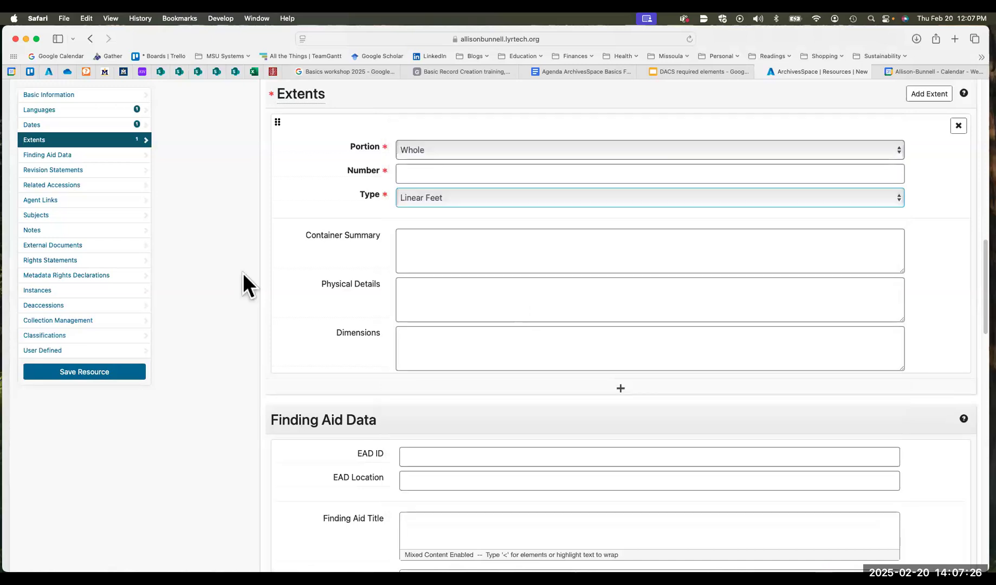
pyautogui.scroll(3, 733, 166)
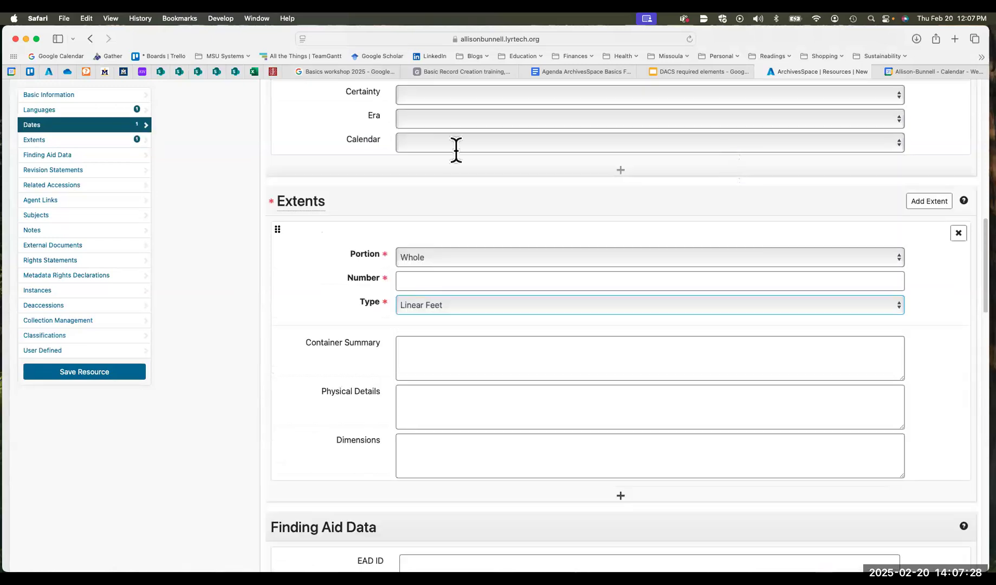
pyautogui.scroll(3, 296, 155)
pyautogui.scroll(10, 977, 151)
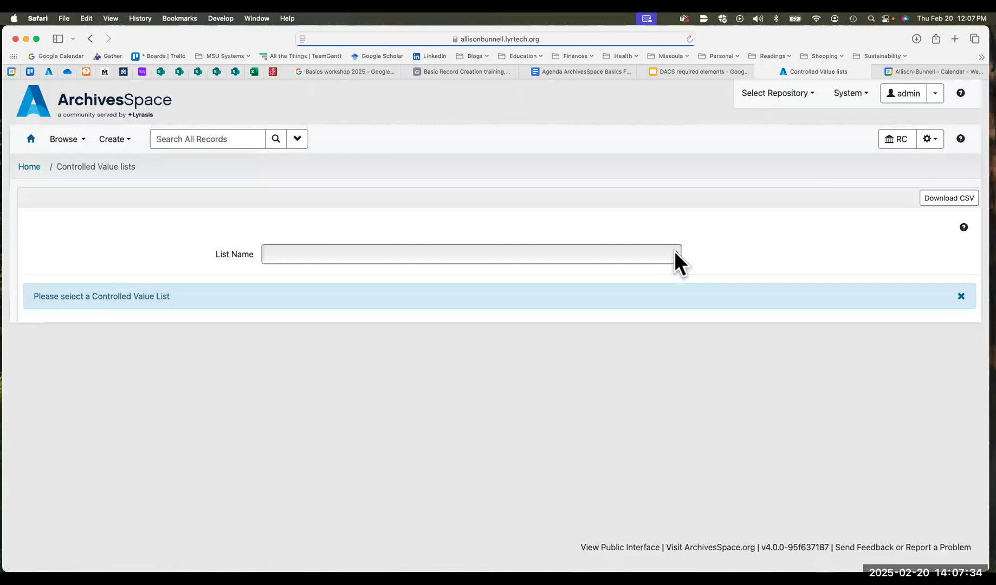
pyautogui.click(674, 253)
# Step: In the Extent Extent Type list, move linear_feet up to the top position
pyautogui.scroll(-3, 523, 393)
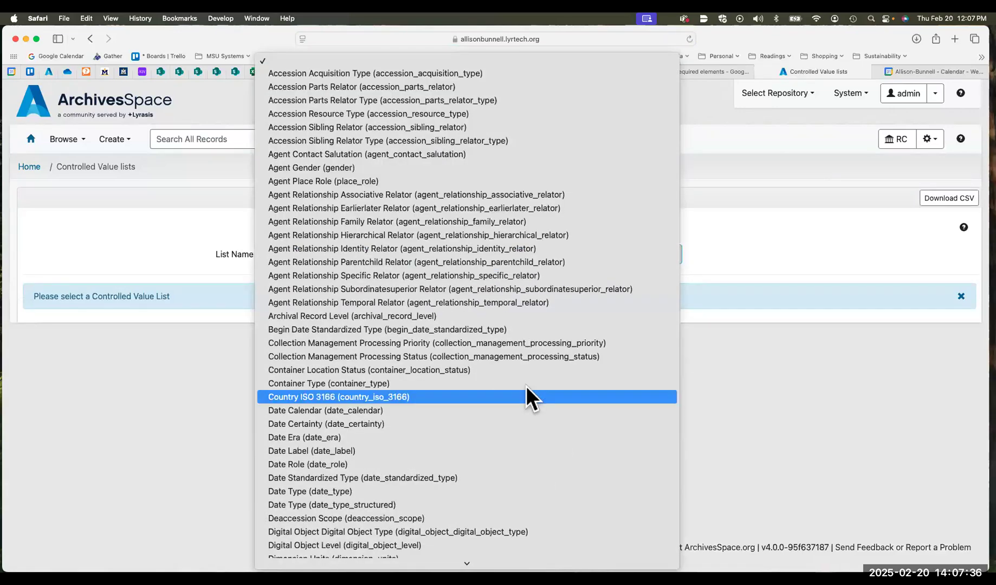
pyautogui.scroll(-2, 483, 498)
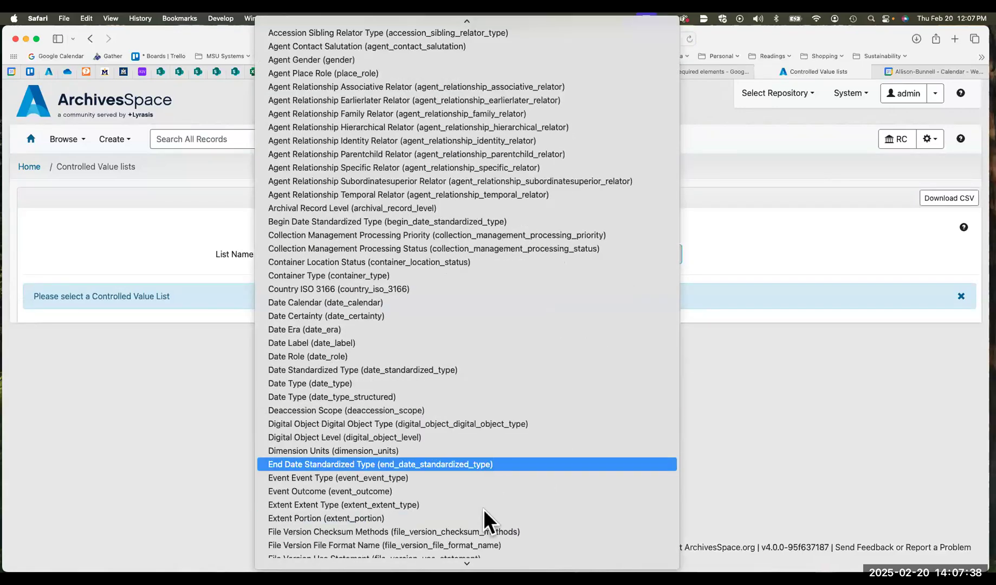
pyautogui.press('Return')
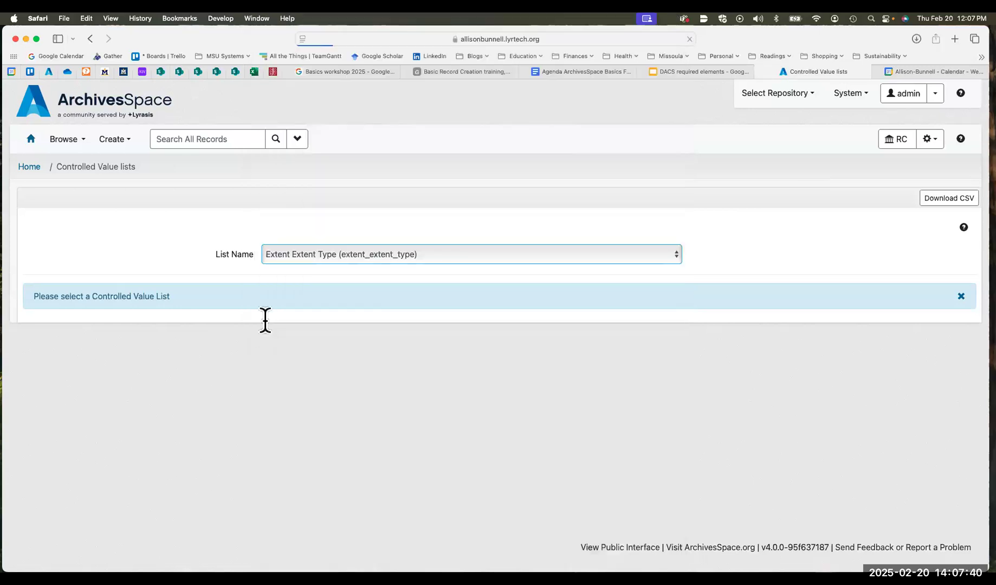
pyautogui.scroll(-4, 483, 353)
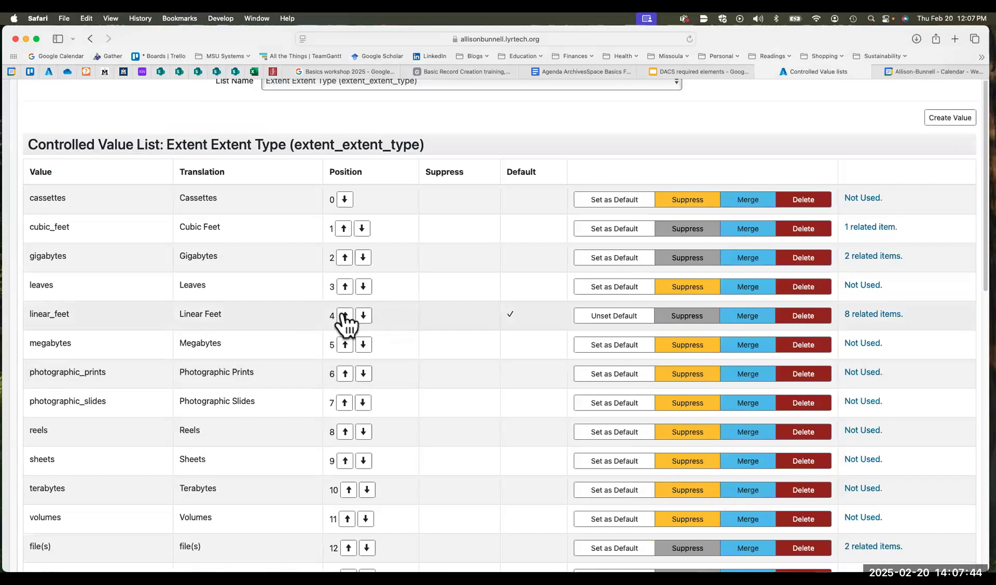
pyautogui.click(345, 316)
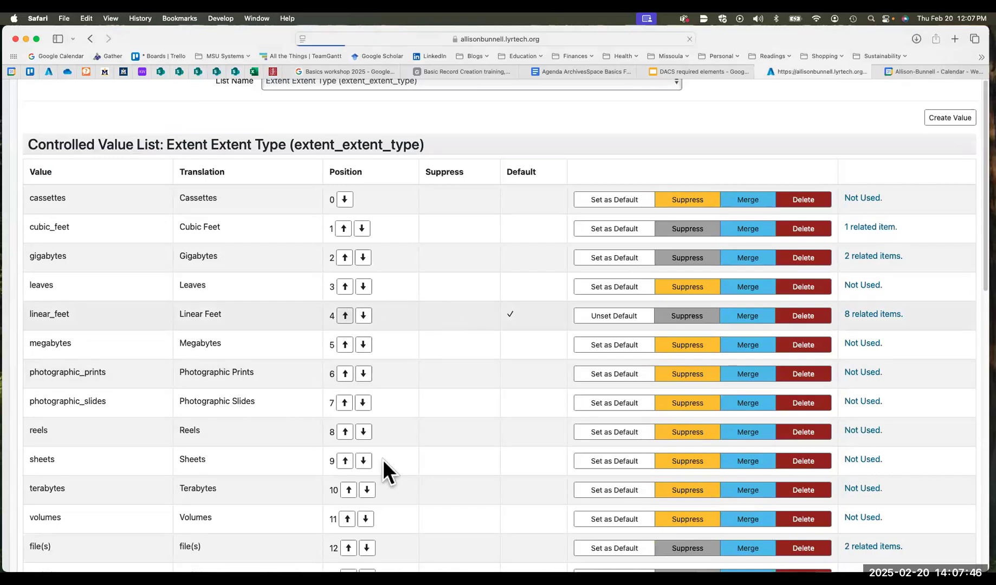
pyautogui.scroll(-2, 341, 466)
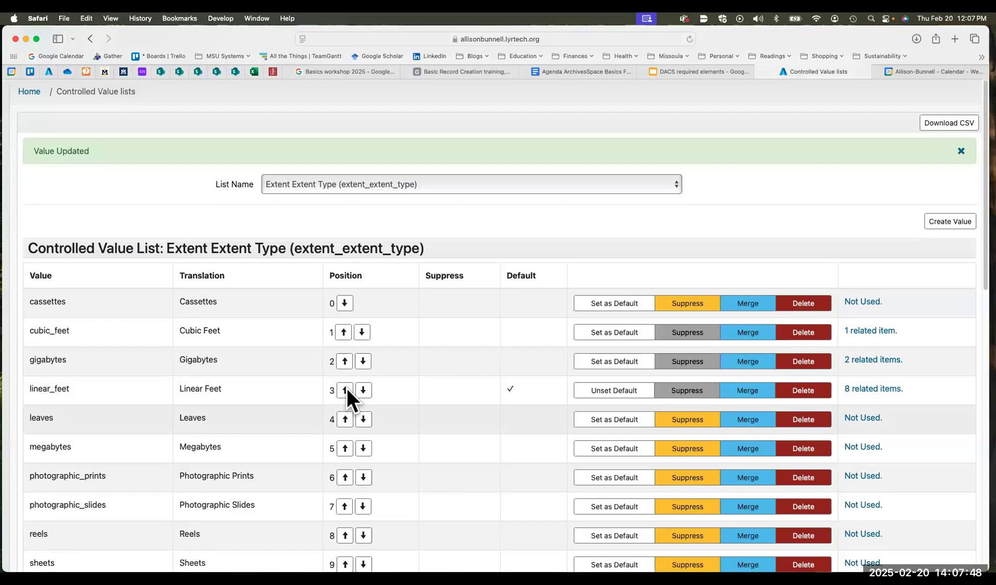
pyautogui.click(345, 390)
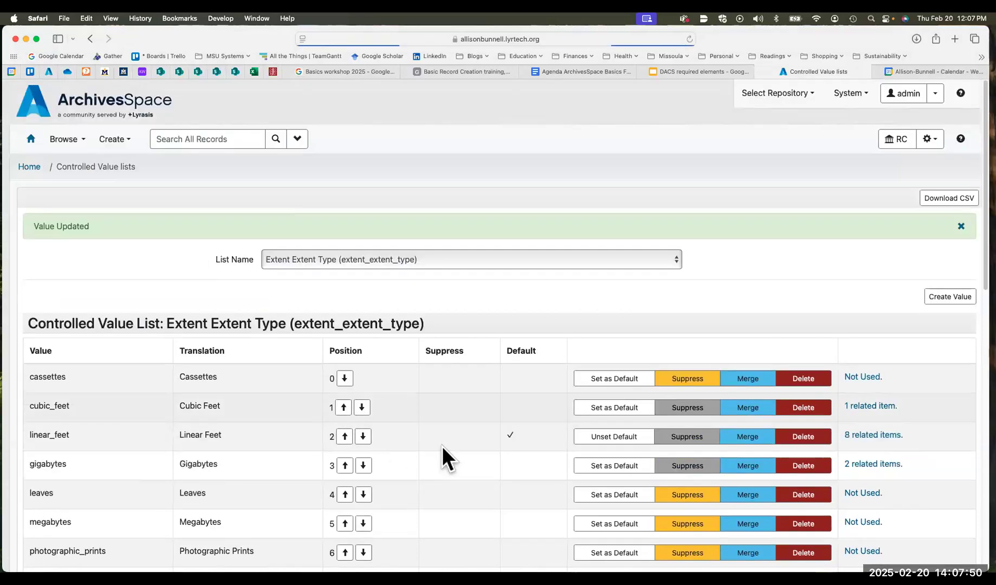
pyautogui.scroll(-2, 301, 395)
pyautogui.click(344, 346)
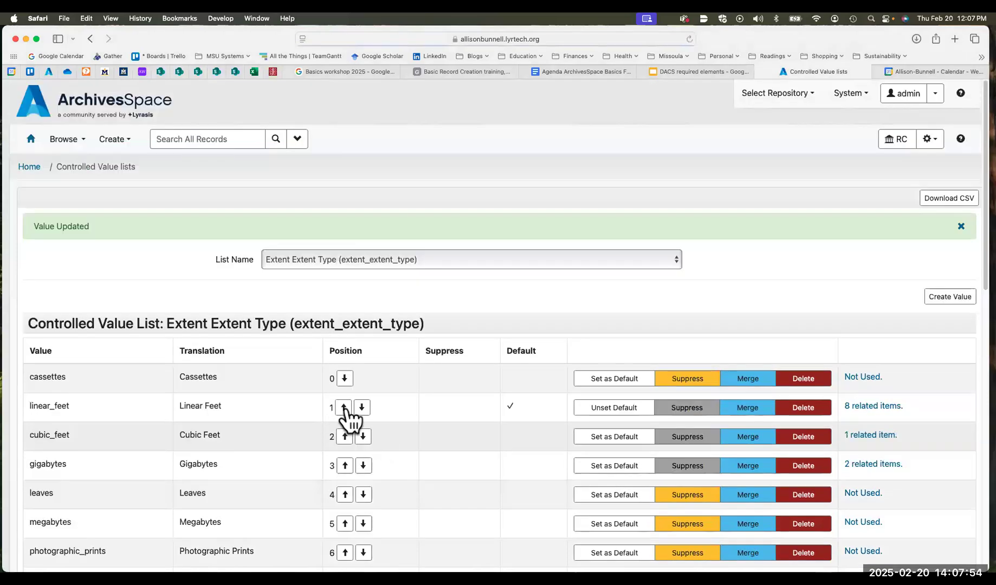
pyautogui.click(344, 407)
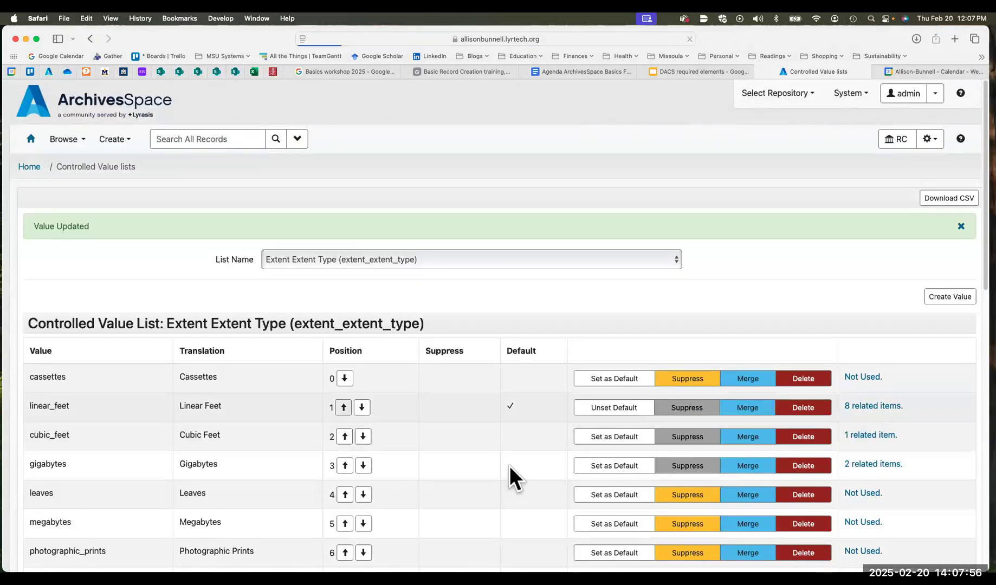
# Step: Review the reordered list, then start a new resource record
pyautogui.scroll(-2, 426, 387)
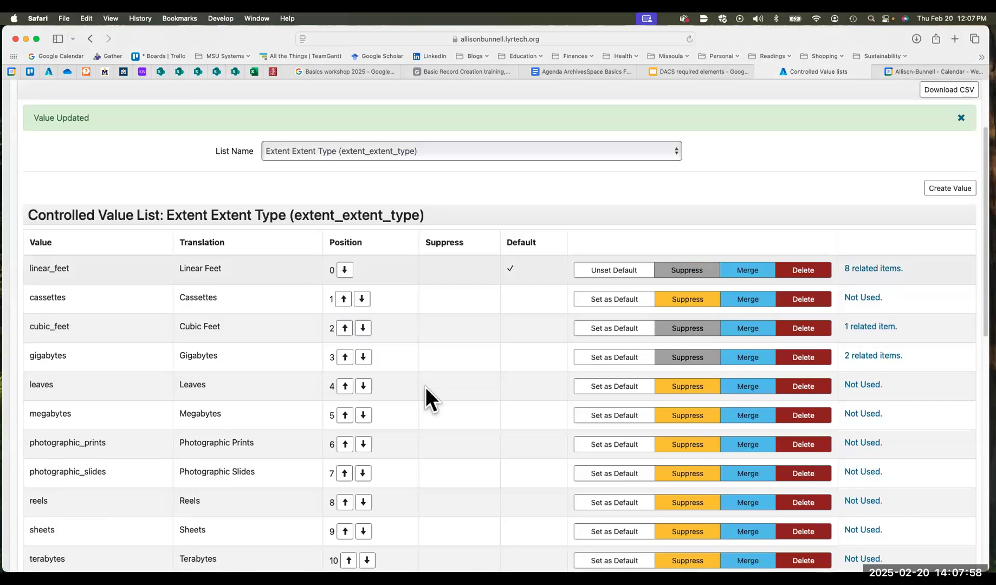
pyautogui.scroll(-2, 425, 387)
pyautogui.scroll(-2, 426, 386)
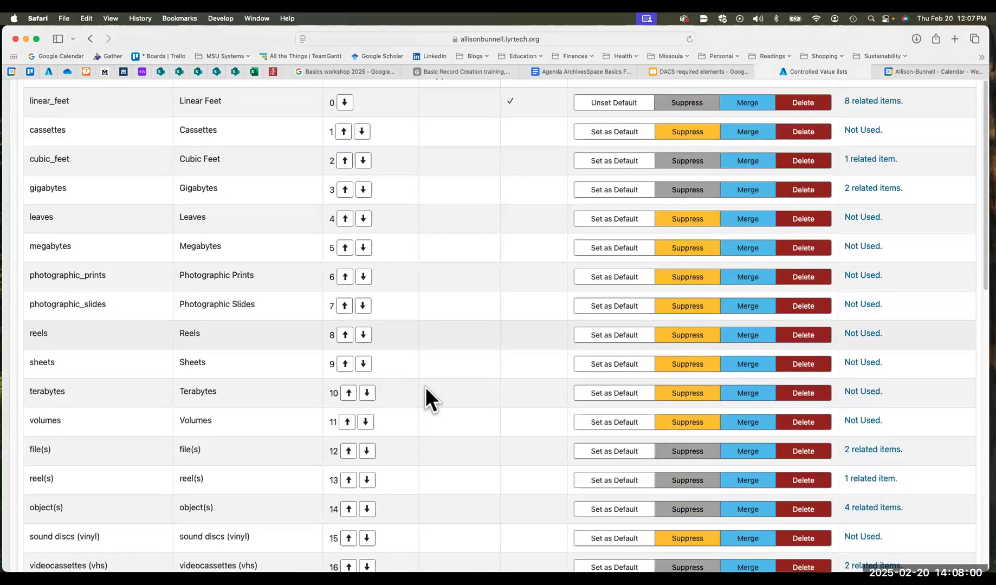
pyautogui.scroll(-2, 425, 387)
pyautogui.scroll(-1, 707, 407)
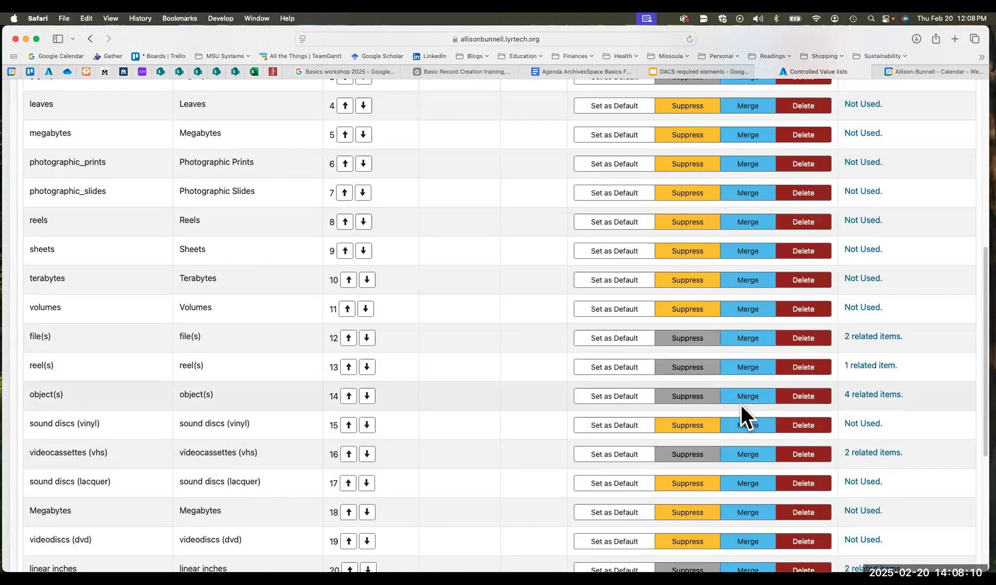
pyautogui.scroll(3, 786, 409)
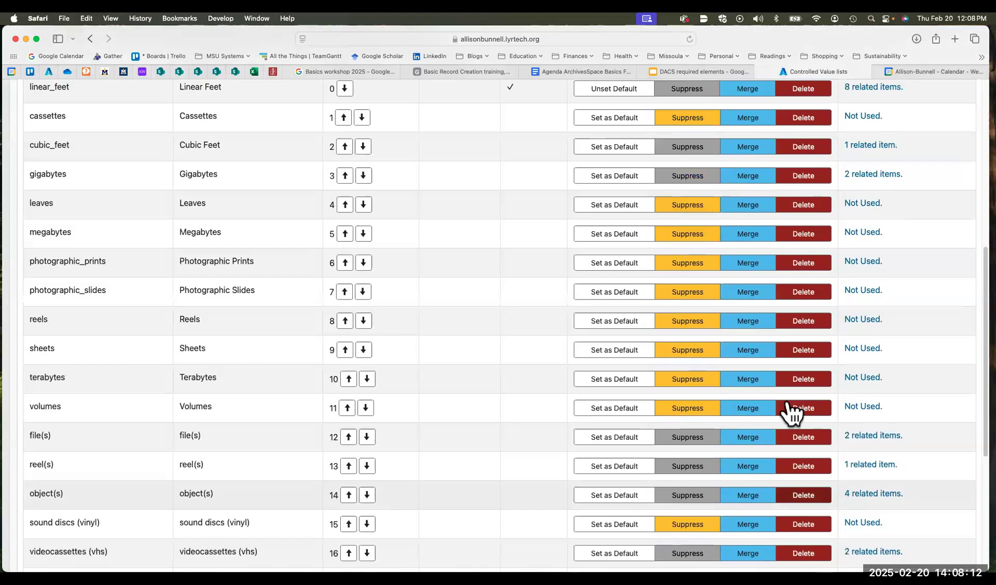
pyautogui.scroll(-2, 788, 411)
pyautogui.scroll(1, 826, 425)
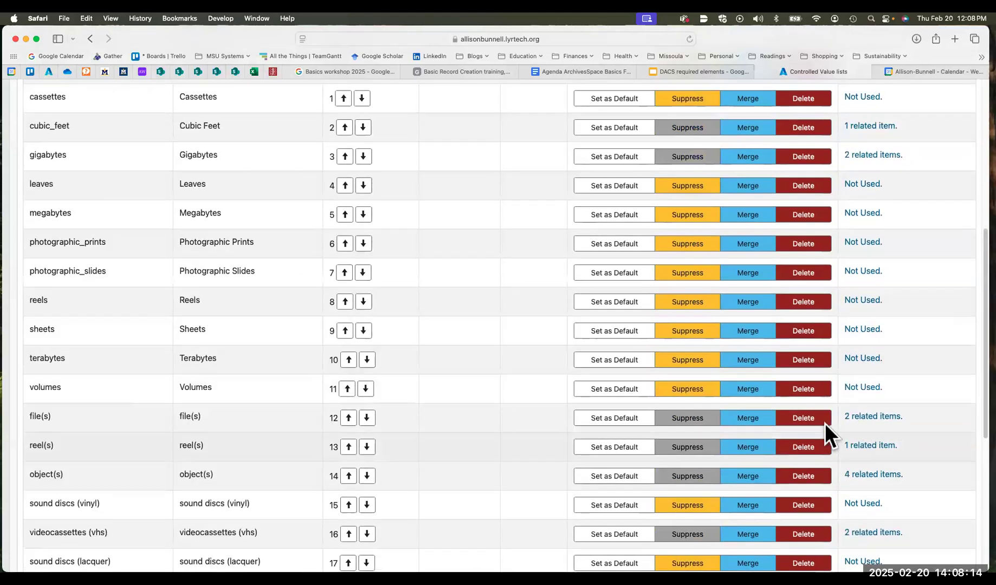
pyautogui.scroll(4, 869, 252)
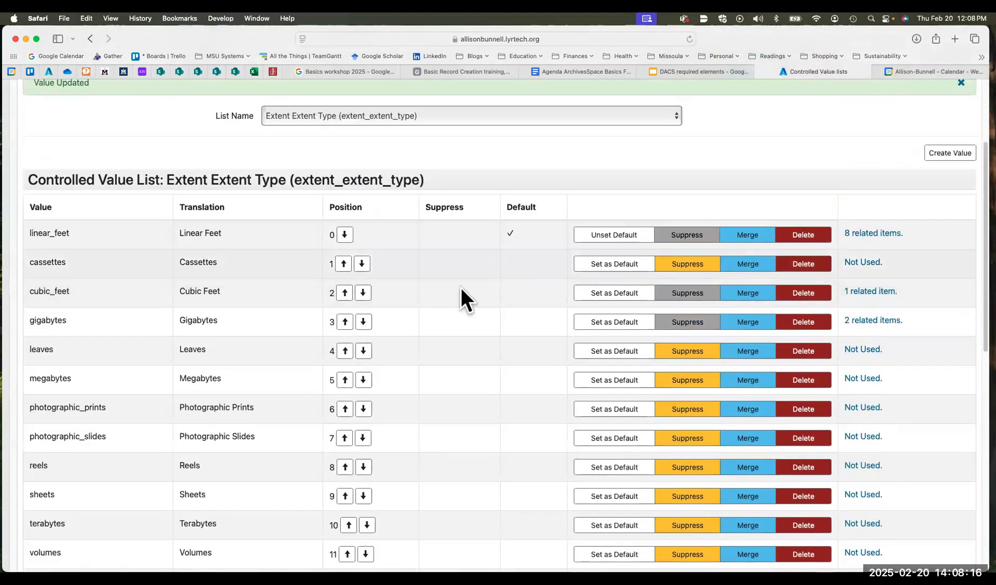
pyautogui.scroll(2, 423, 303)
pyautogui.scroll(3, 500, 302)
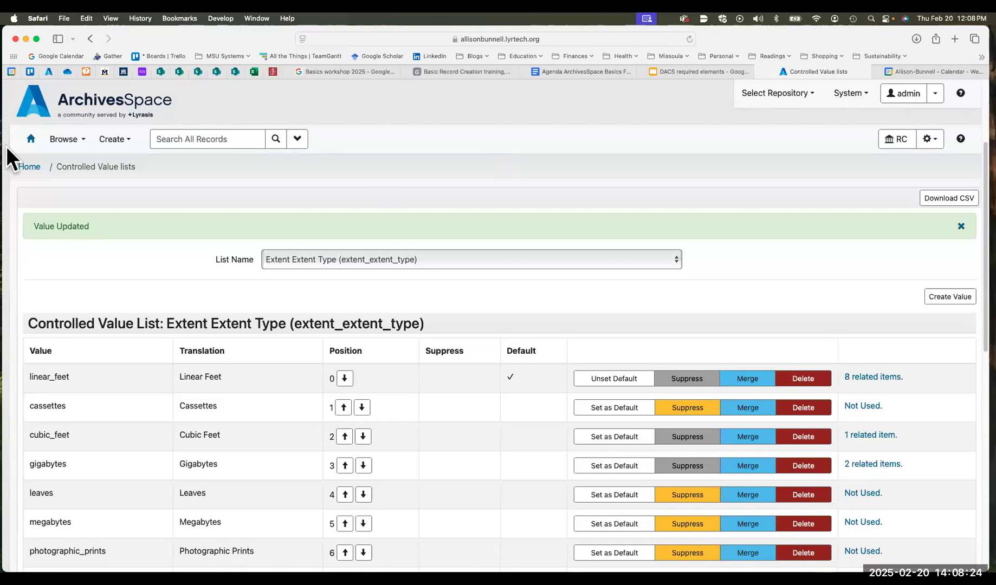
pyautogui.click(113, 140)
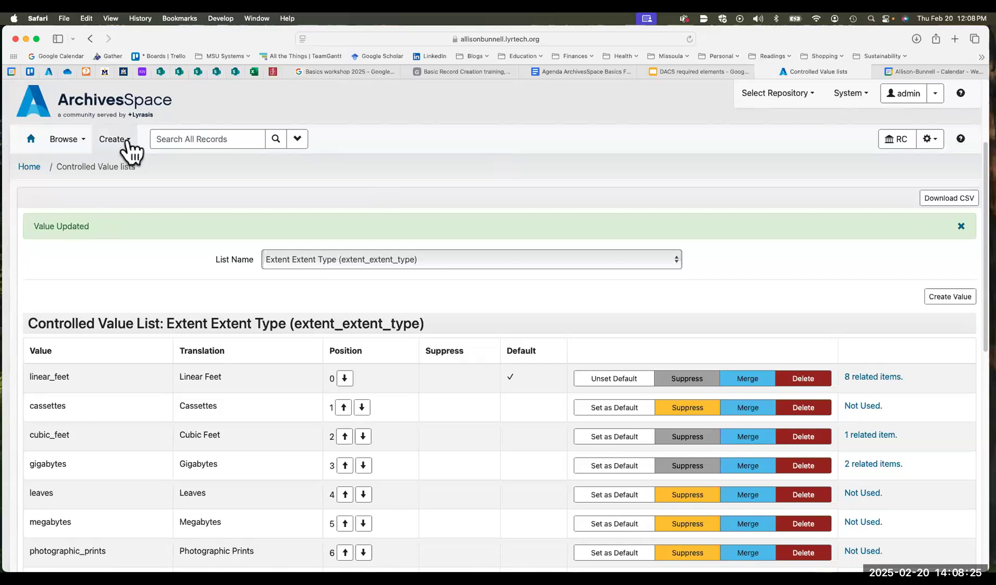
pyautogui.click(123, 184)
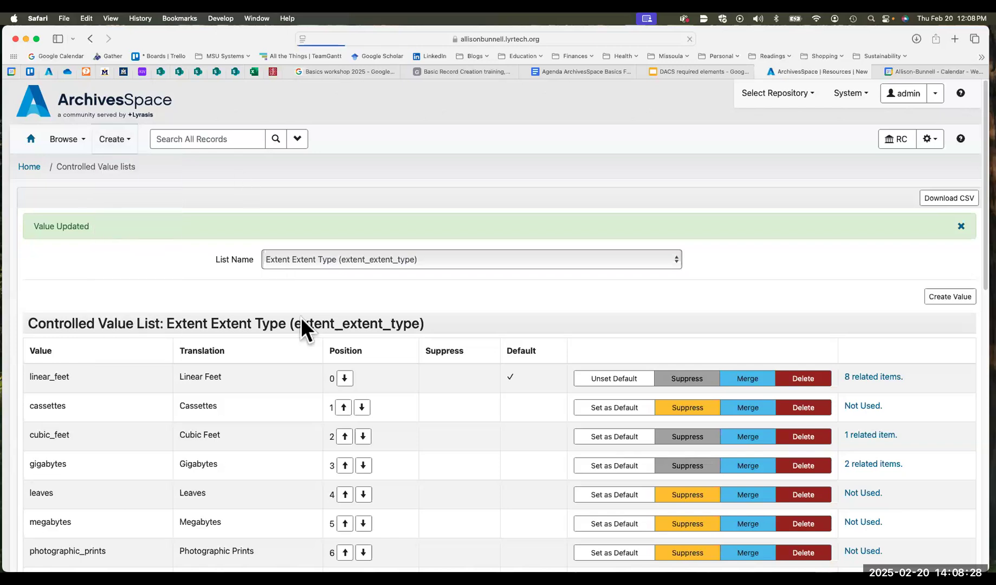
# Step: Check the extent type choices on the new resource form, leaving Linear Feet selected
pyautogui.scroll(-2, 46, 276)
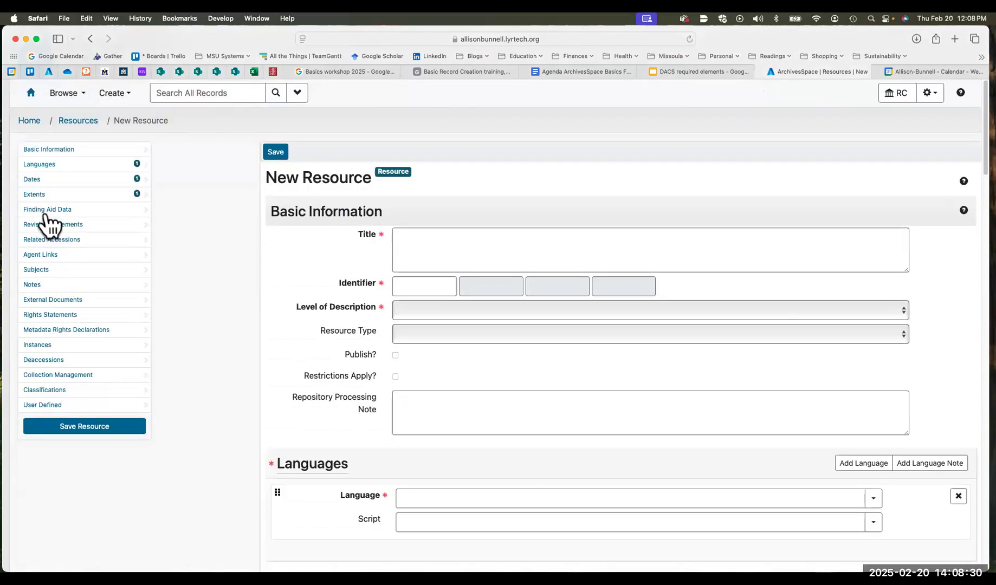
pyautogui.scroll(-15, 447, 346)
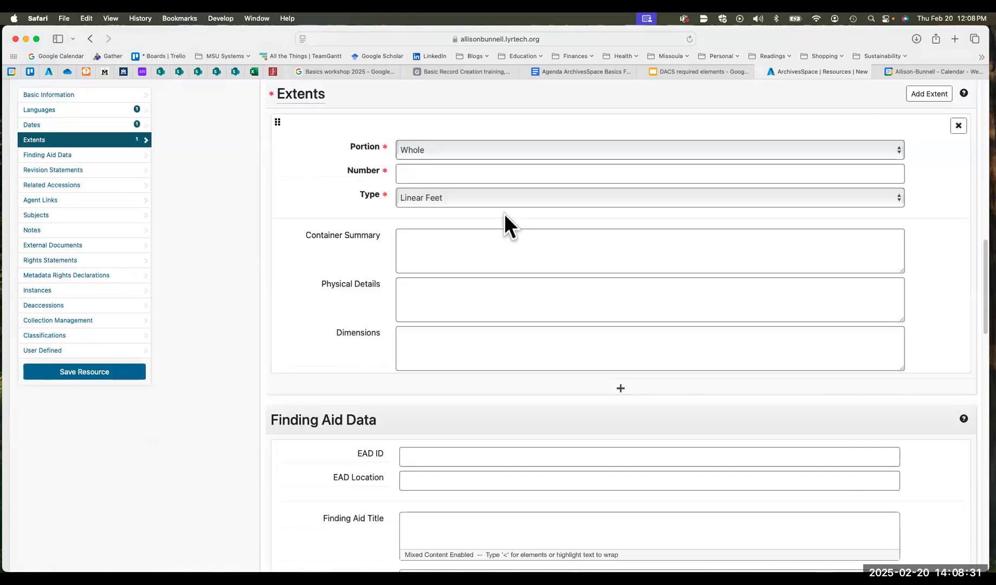
pyautogui.click(475, 193)
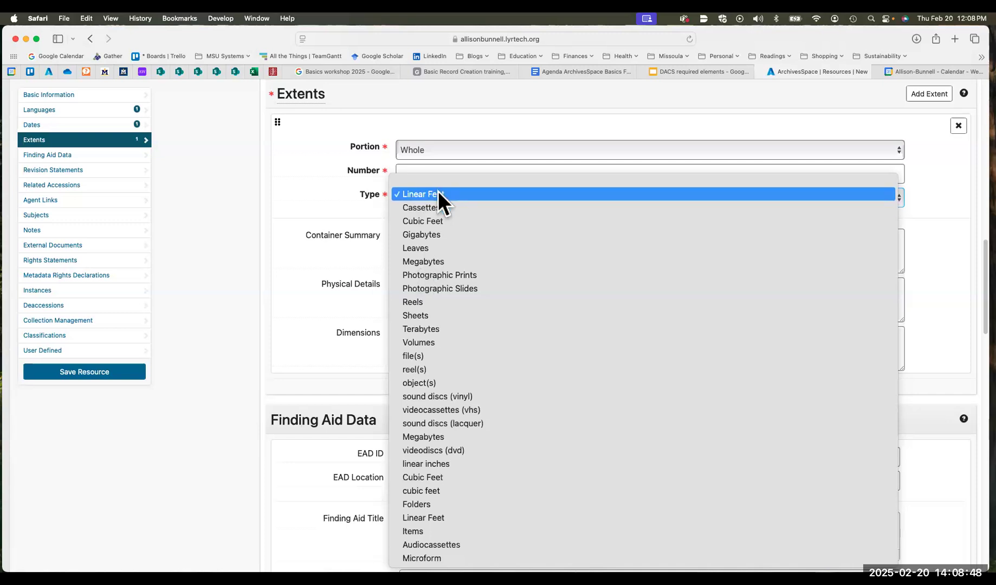
pyautogui.click(266, 241)
pyautogui.scroll(1, 394, 275)
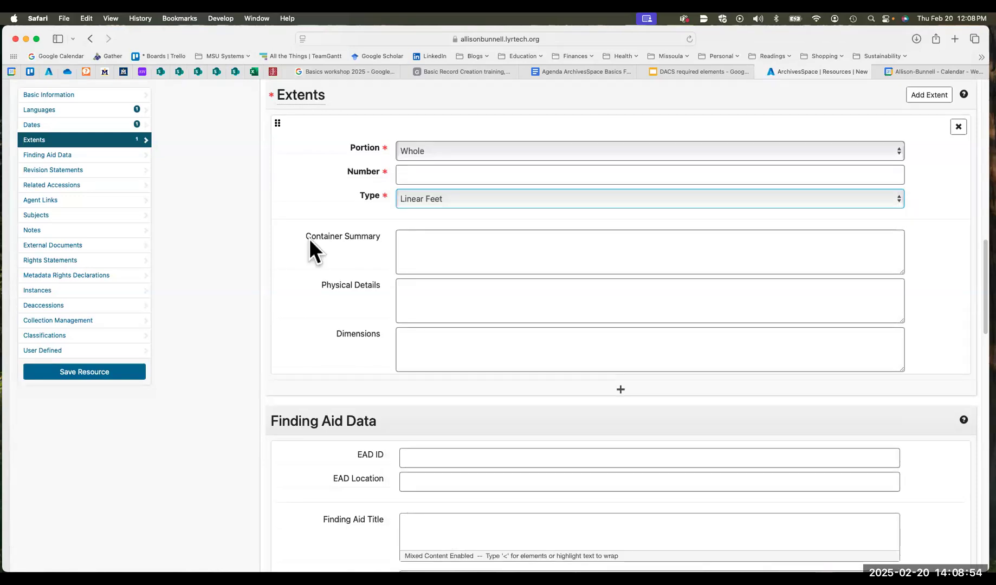
pyautogui.scroll(3, 303, 243)
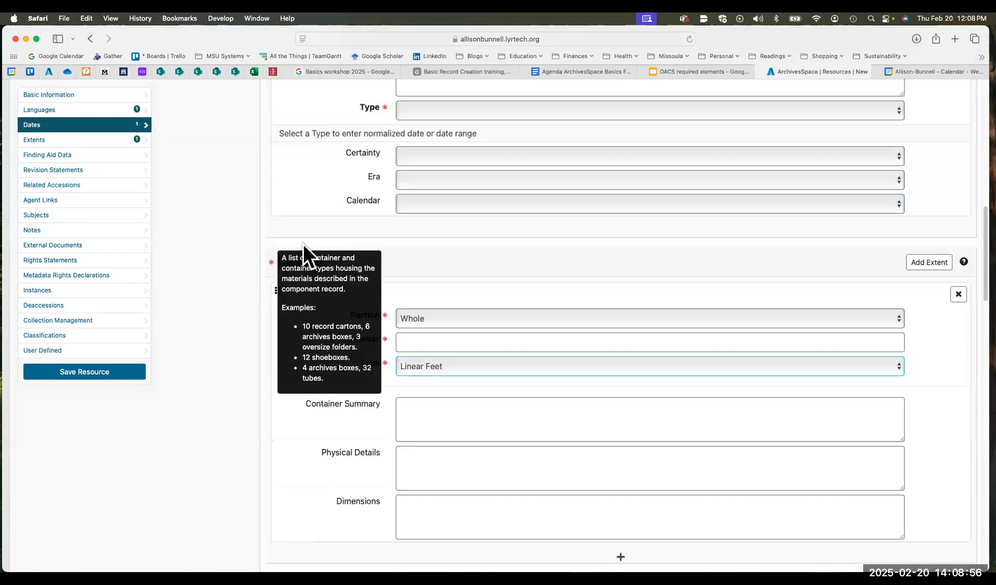
pyautogui.scroll(1, 303, 243)
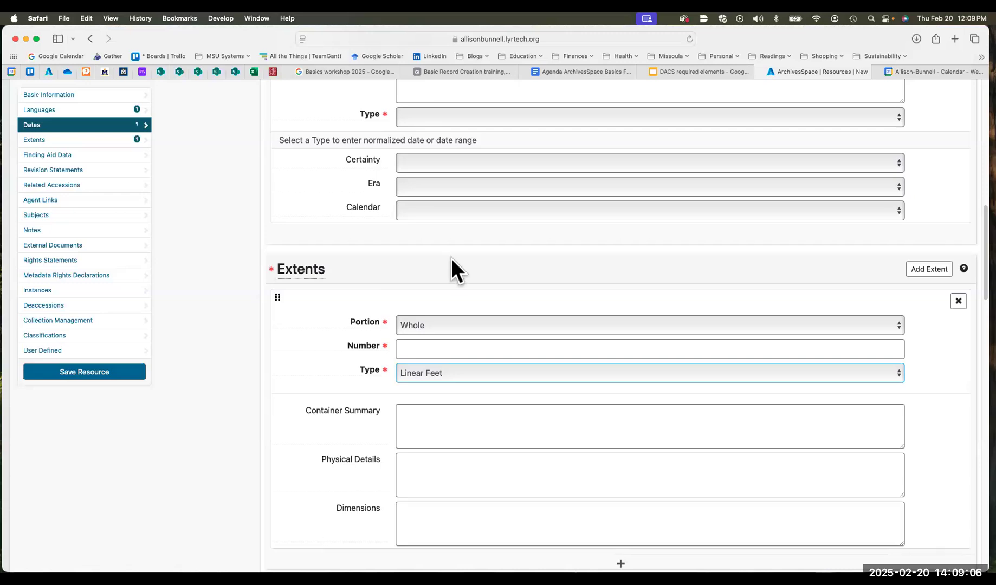
pyautogui.scroll(12, 450, 257)
pyautogui.scroll(-1, 546, 243)
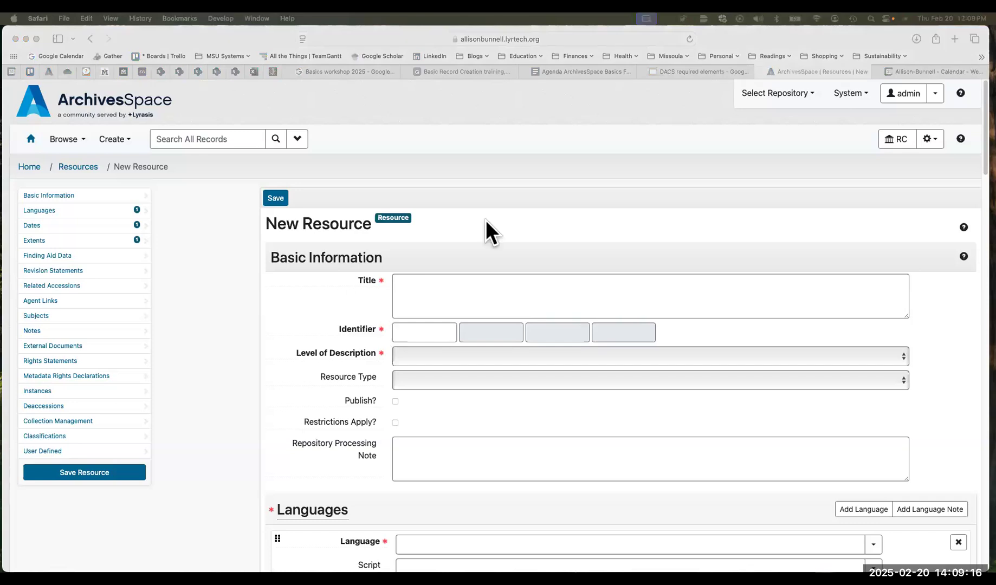
# Step: Abandon the form, go to the staff home page, and browse all collections in the public interface
pyautogui.click(582, 267)
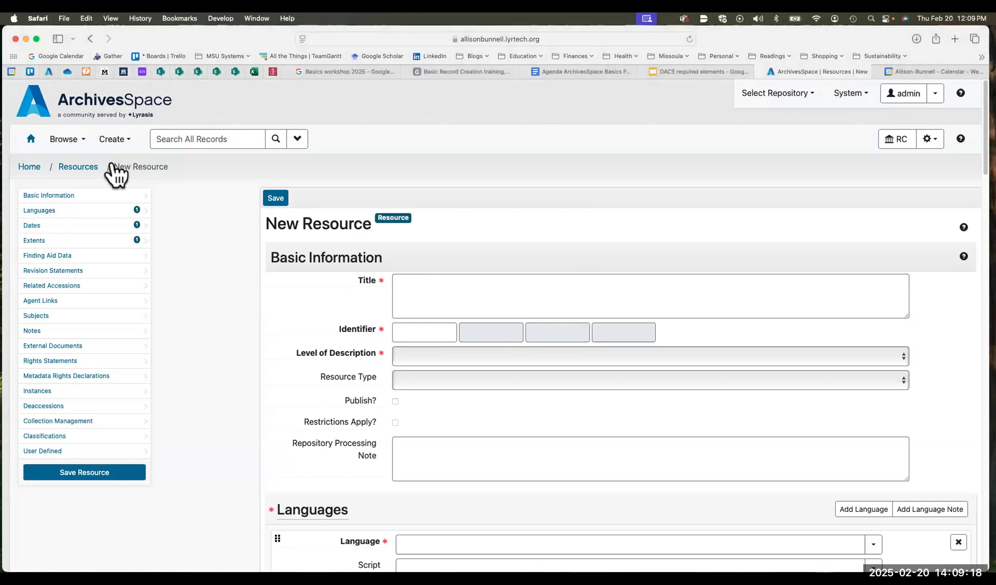
pyautogui.scroll(-3, 95, 165)
pyautogui.scroll(3, 32, 149)
pyautogui.click(31, 140)
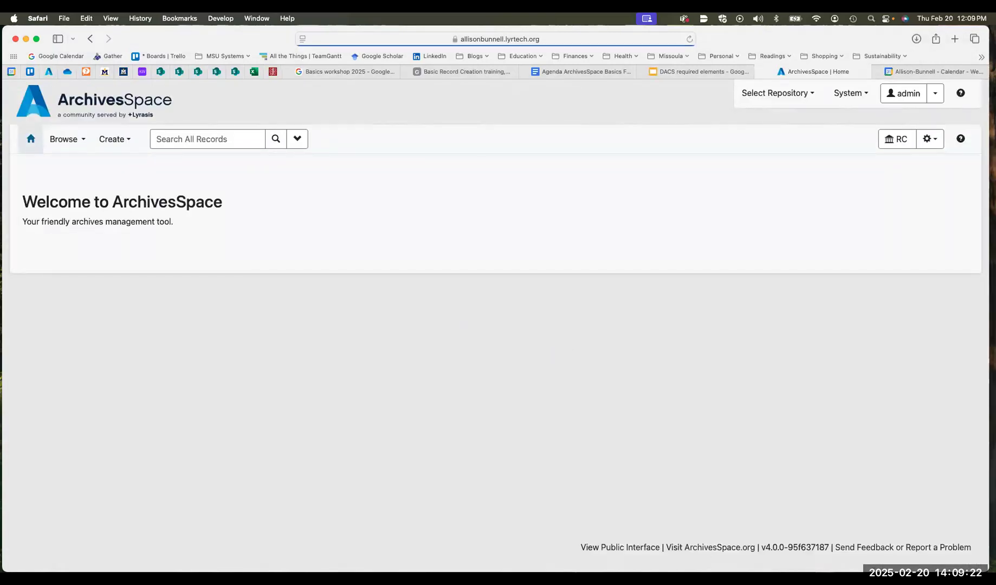
pyautogui.click(634, 547)
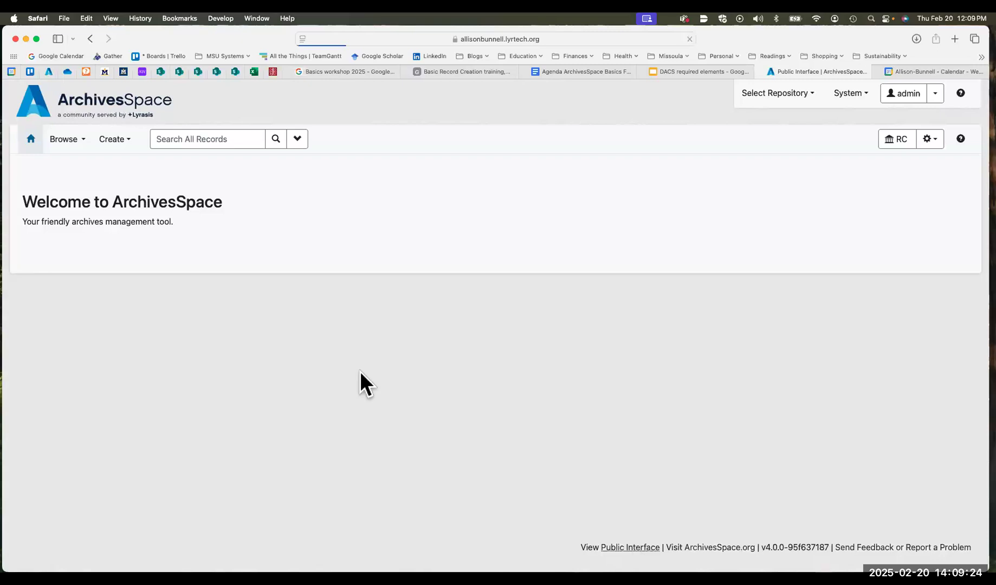
pyautogui.click(106, 143)
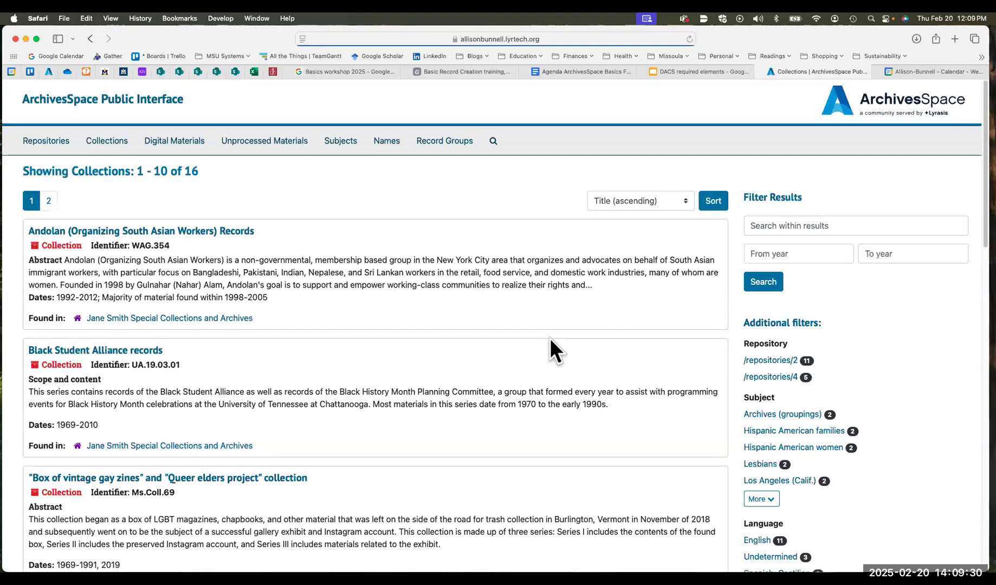
# Step: Search within the collection results for 'wong'
pyautogui.scroll(-3, 549, 338)
pyautogui.scroll(3, 723, 351)
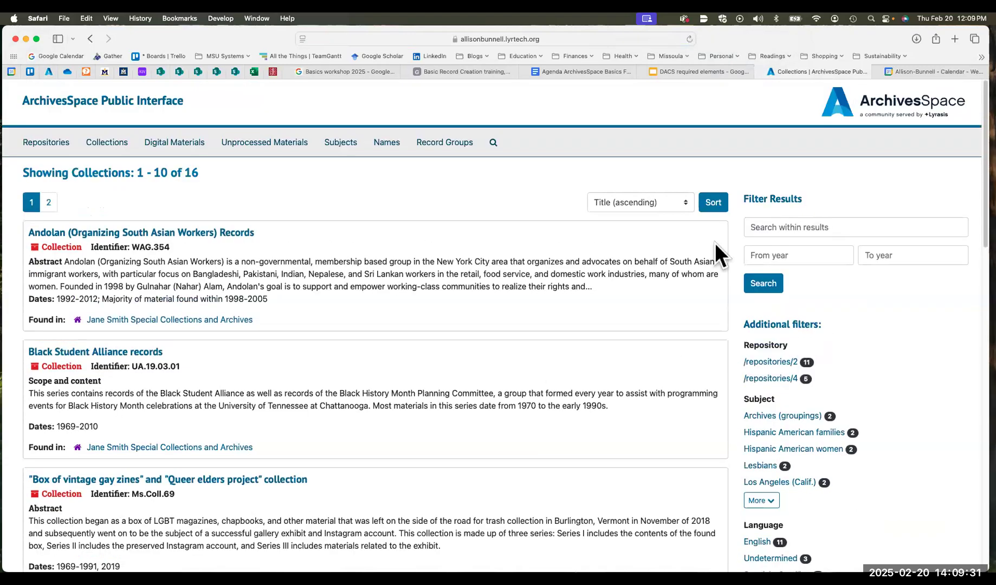
pyautogui.click(778, 221)
pyautogui.write('wong')
pyautogui.click(774, 277)
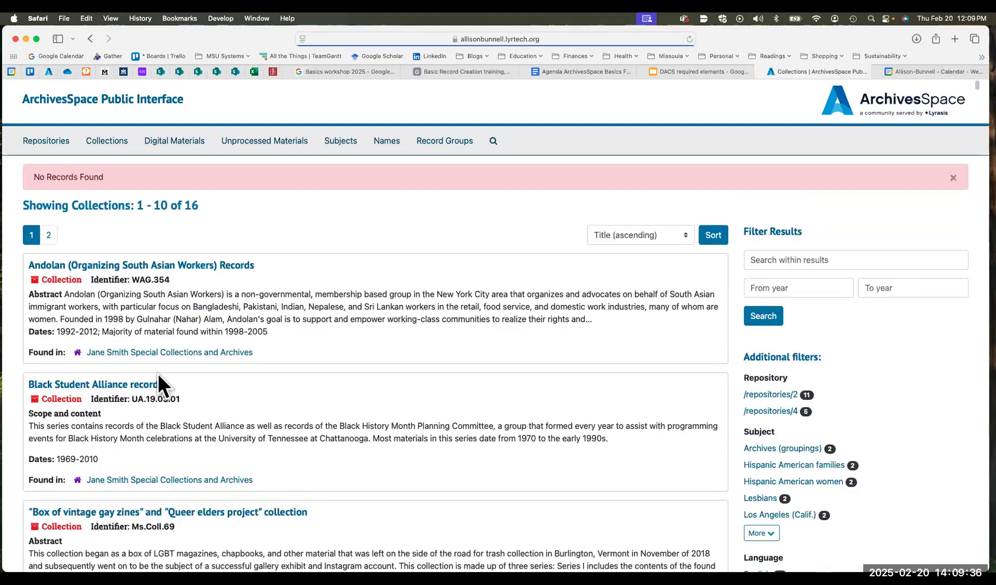
pyautogui.scroll(-2, 198, 366)
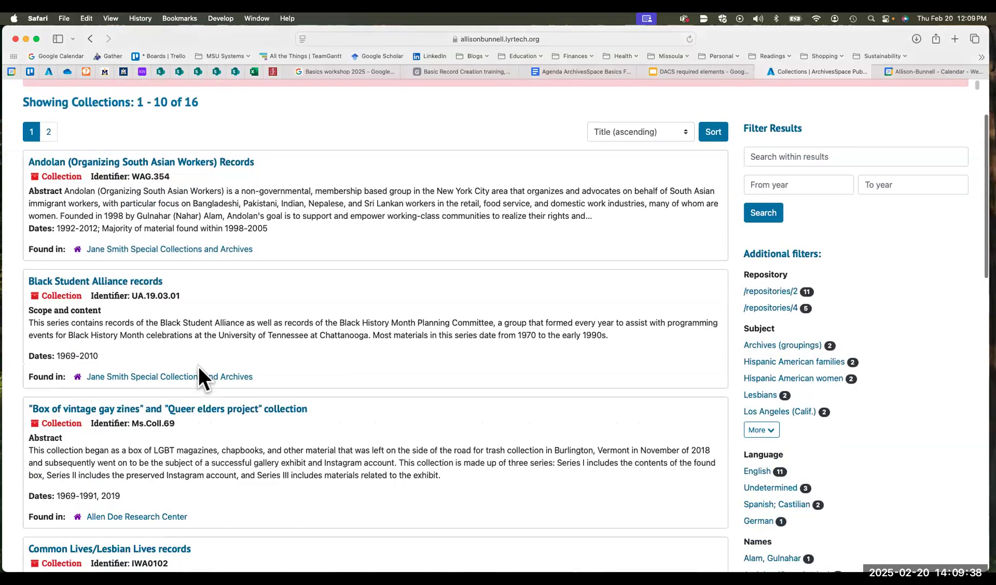
pyautogui.scroll(-1, 828, 191)
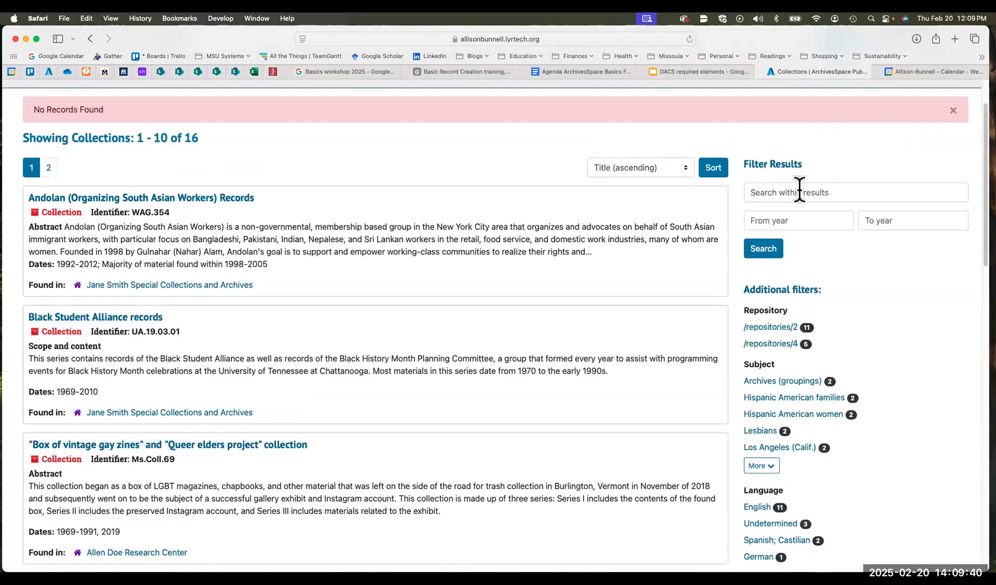
# Step: Filter the collections on 'chinese' and open the TAM.596 collection record
pyautogui.click(799, 192)
pyautogui.write('c')
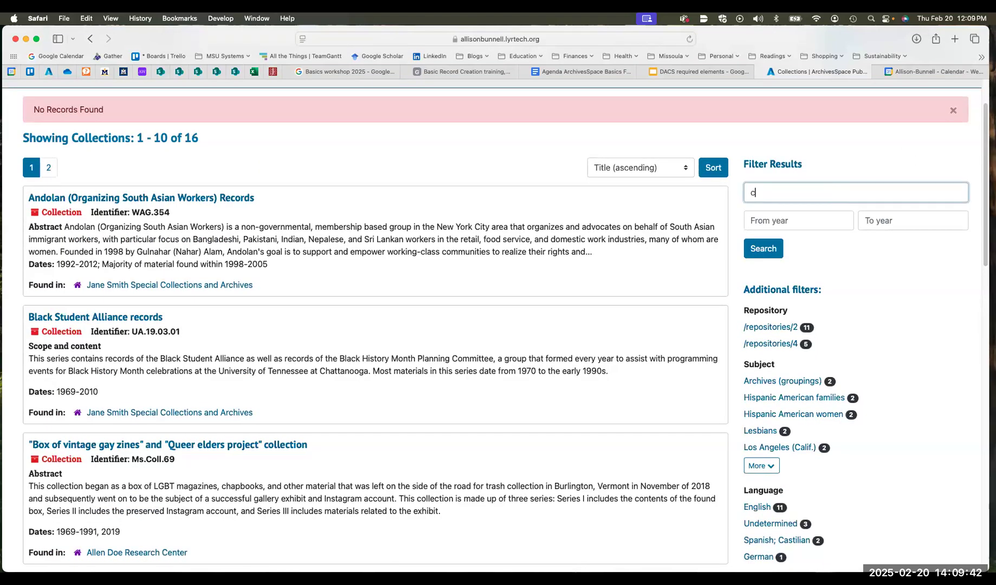
pyautogui.write('hinese')
pyautogui.press('Return')
pyautogui.click(155, 232)
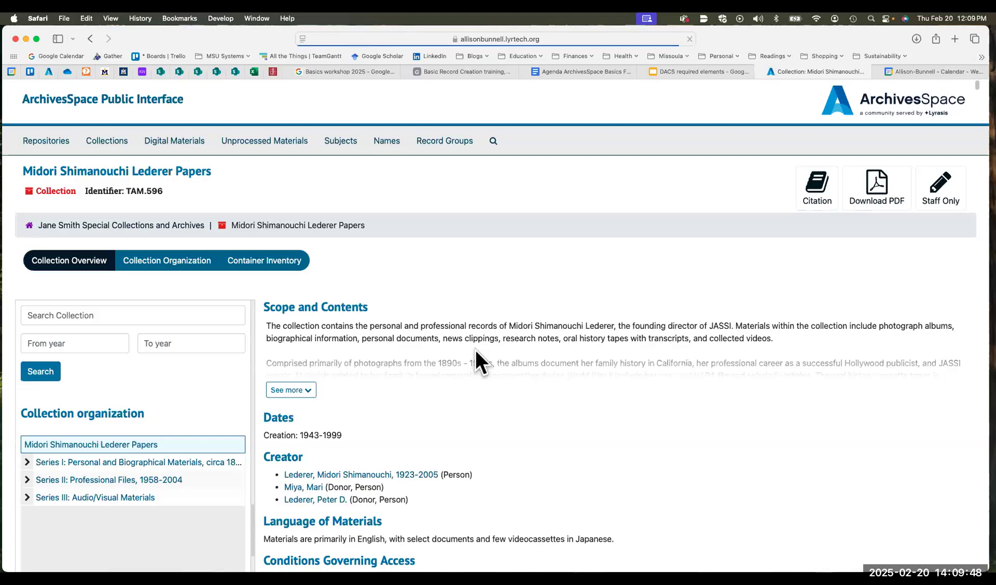
pyautogui.scroll(-5, 475, 358)
pyautogui.scroll(-4, 475, 349)
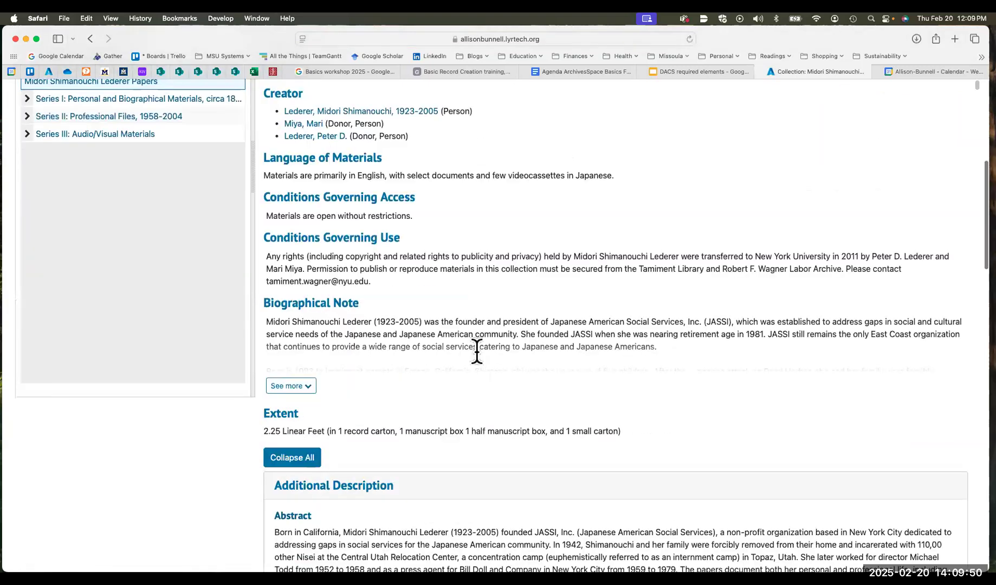
pyautogui.scroll(-6, 476, 351)
pyautogui.scroll(-10, 477, 349)
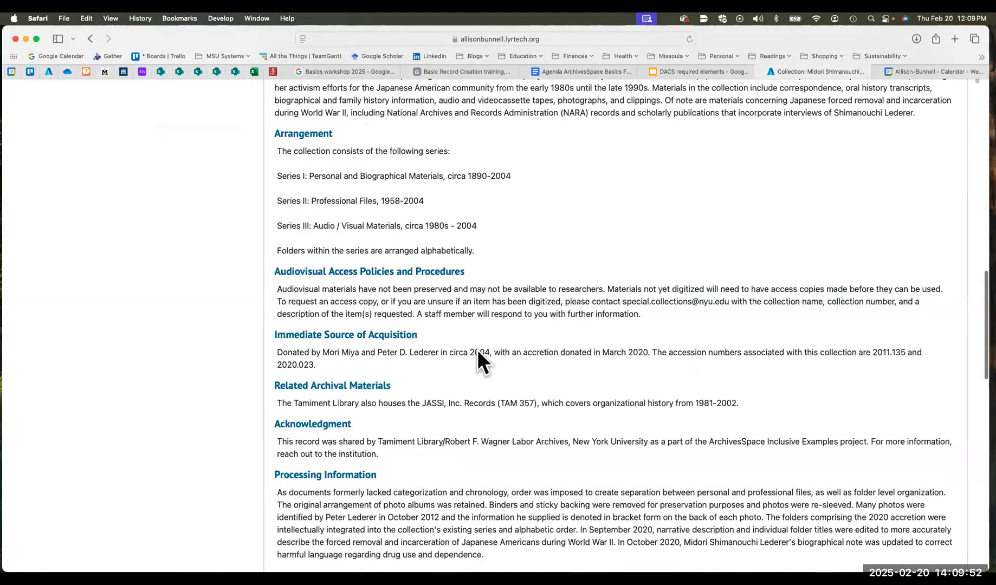
pyautogui.scroll(-8, 478, 350)
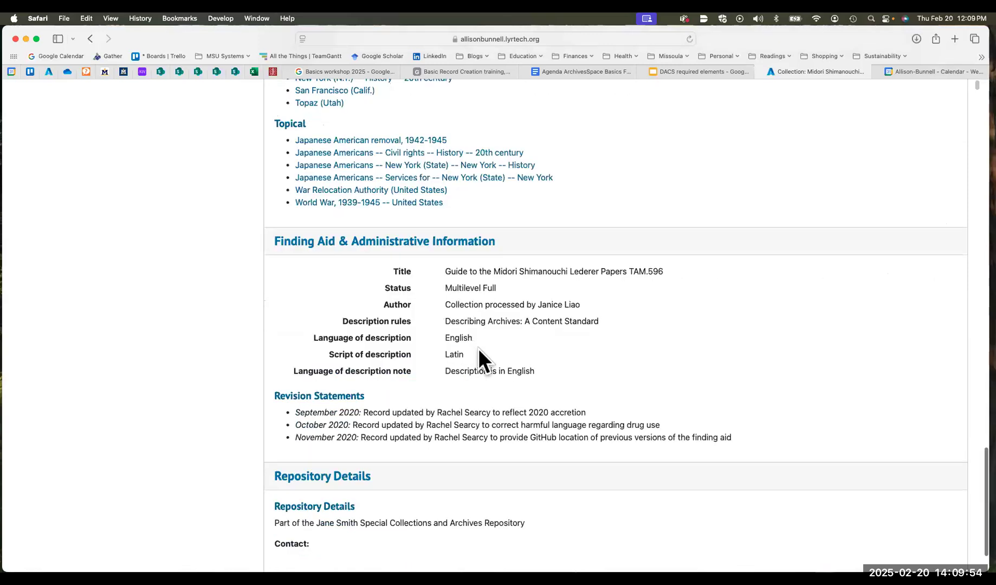
pyautogui.scroll(11, 478, 348)
pyautogui.scroll(20, 598, 369)
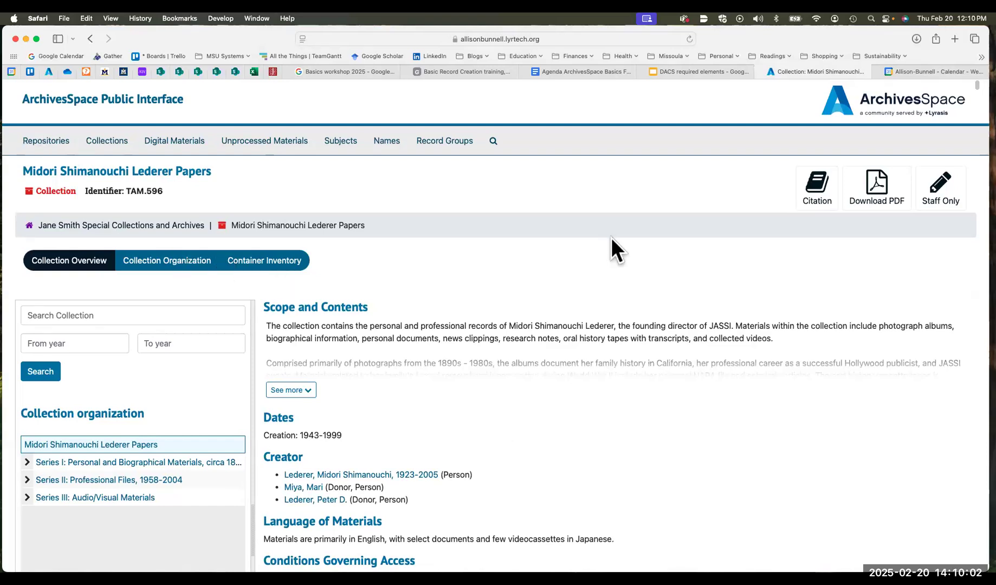
pyautogui.scroll(-1, 611, 237)
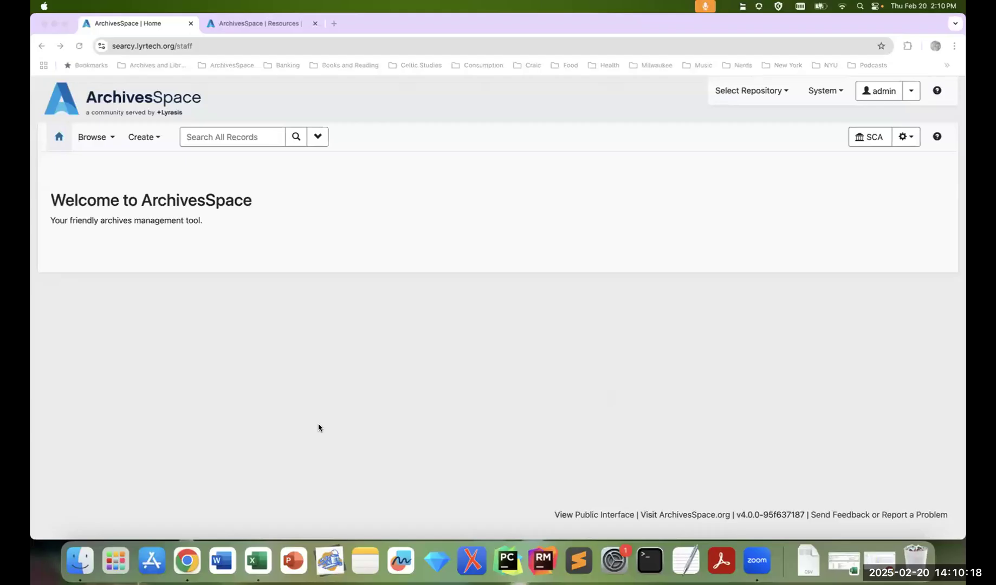
# Step: Switch browser tabs back to the Joad Family Papers resource record (GOW 039)
pyautogui.click(297, 248)
pyautogui.click(253, 21)
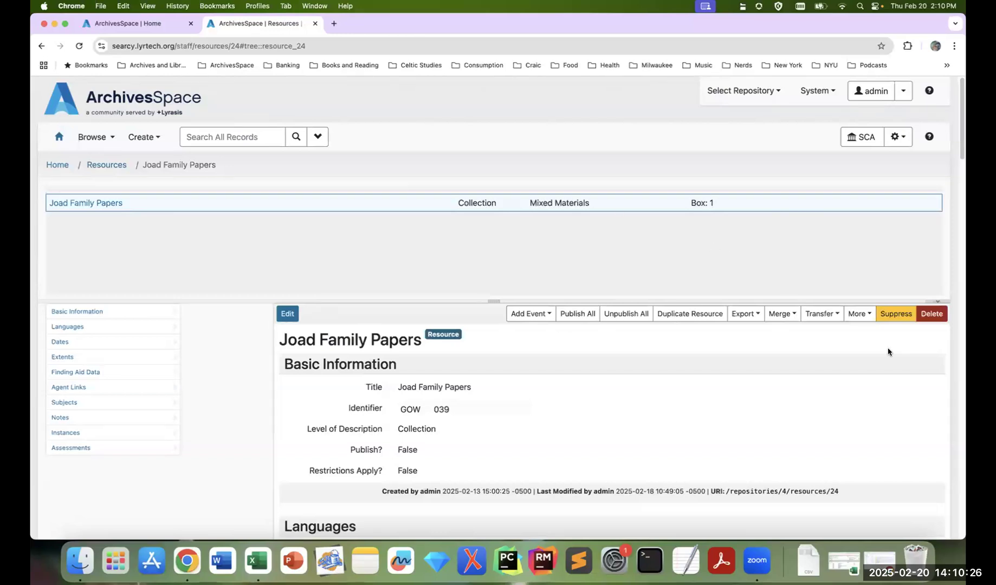
pyautogui.click(124, 23)
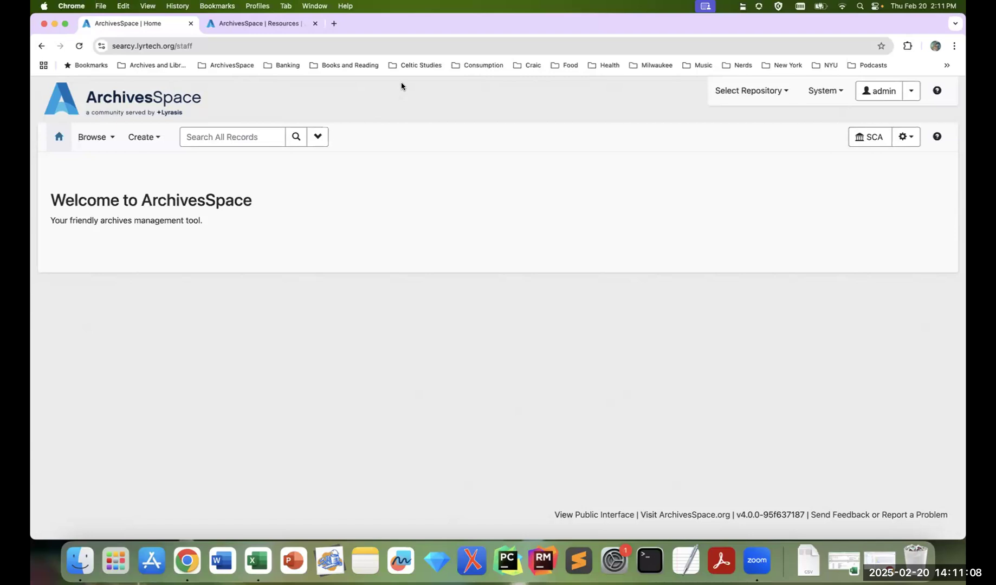
pyautogui.click(266, 24)
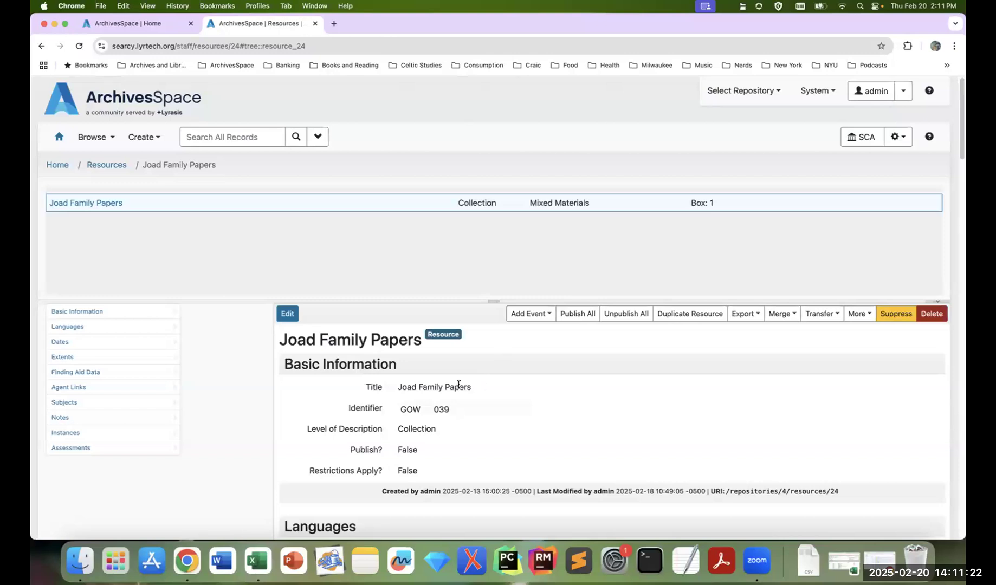
pyautogui.click(120, 422)
# Step: Scroll through the Scope and Contents and Conditions Governing Access notes
pyautogui.scroll(-4, 615, 320)
pyautogui.scroll(-8, 615, 319)
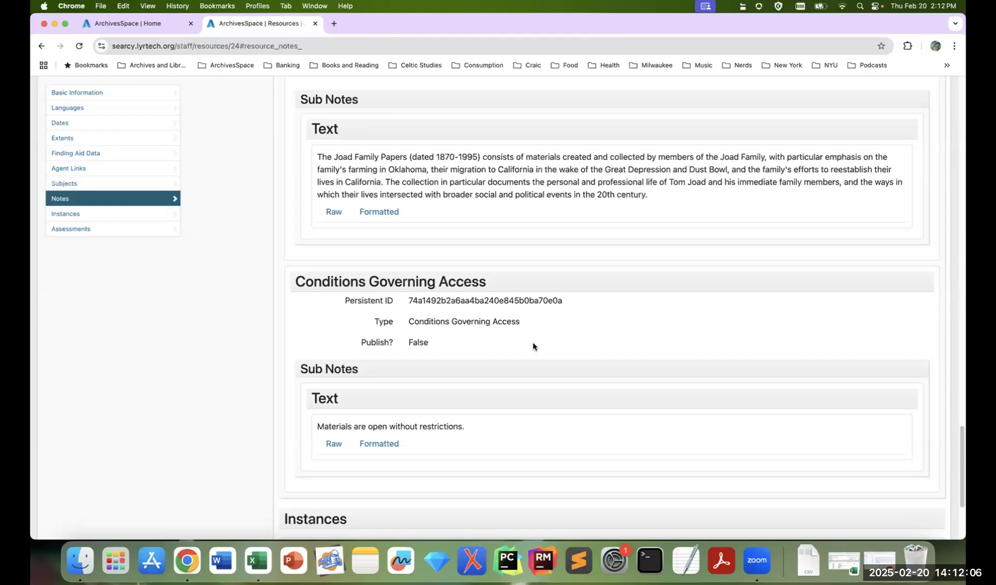
pyautogui.scroll(3, 439, 273)
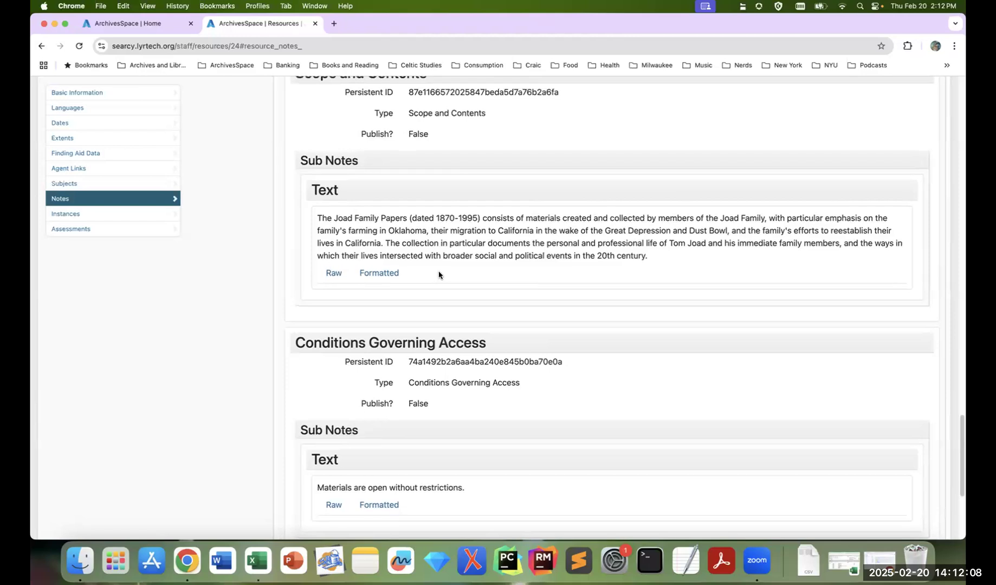
pyautogui.scroll(2, 439, 274)
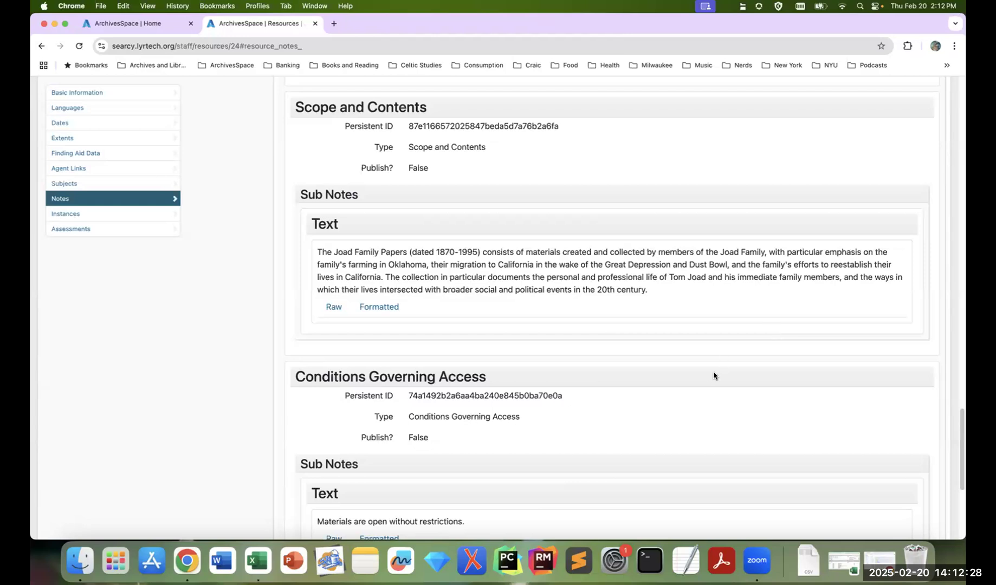
# Step: Jump back to the Basic Information section of the Joad Family Papers record
pyautogui.click(156, 99)
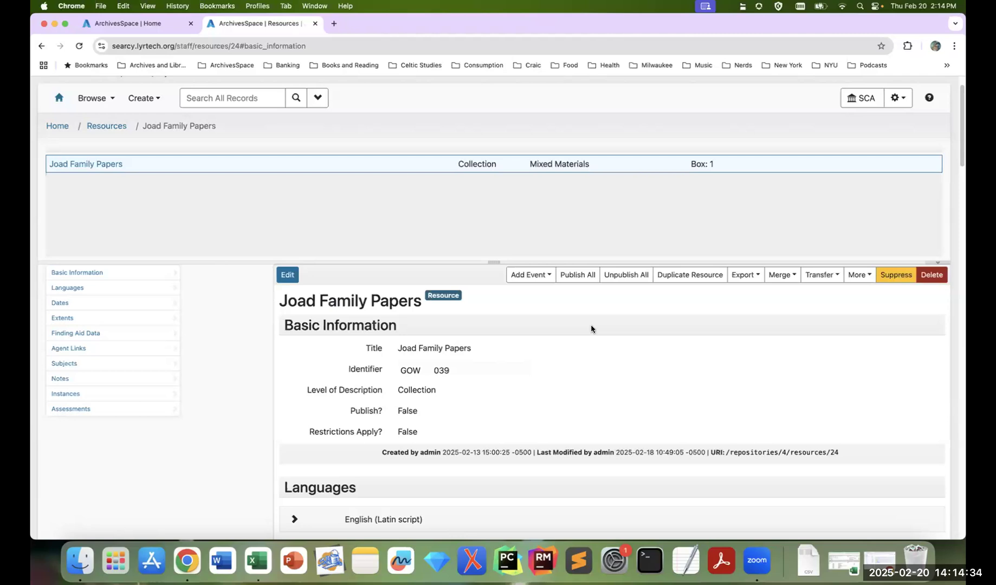
# Step: Open the Joad Family Papers resource (GOW 039) in its edit form
pyautogui.click(291, 276)
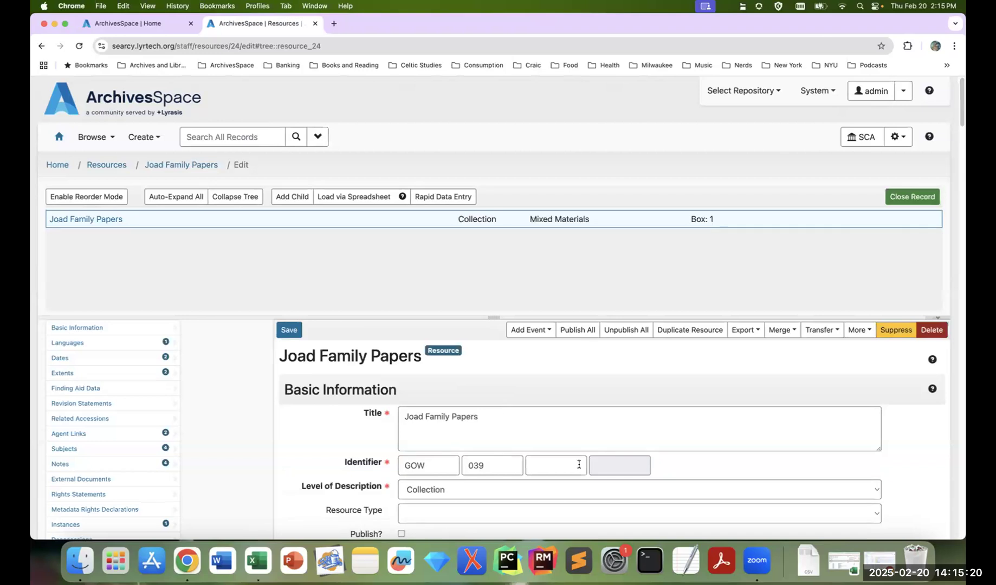
# Step: Add a child component titled 'Series I. Oklahoma Family Papers'
pyautogui.click(304, 201)
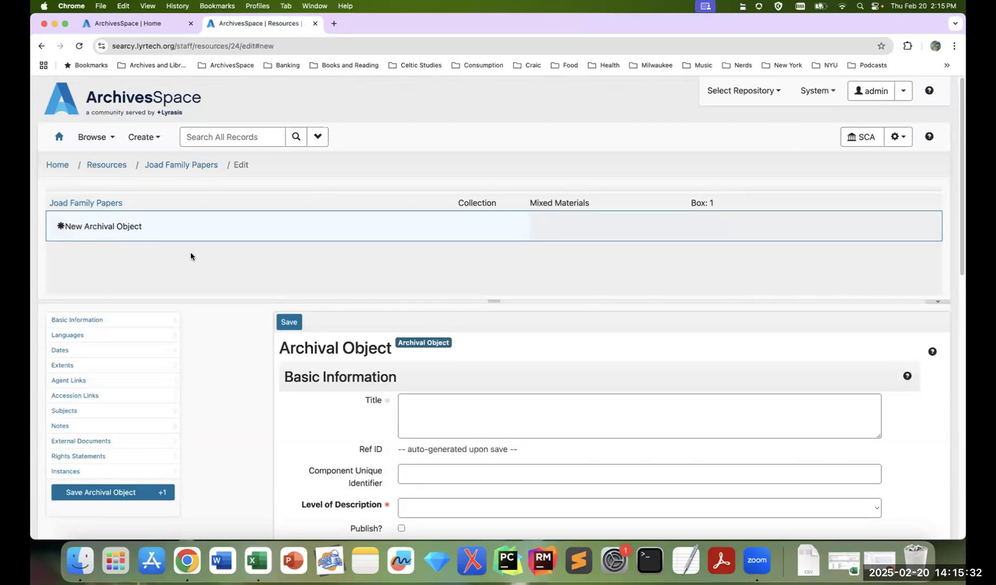
pyautogui.click(439, 406)
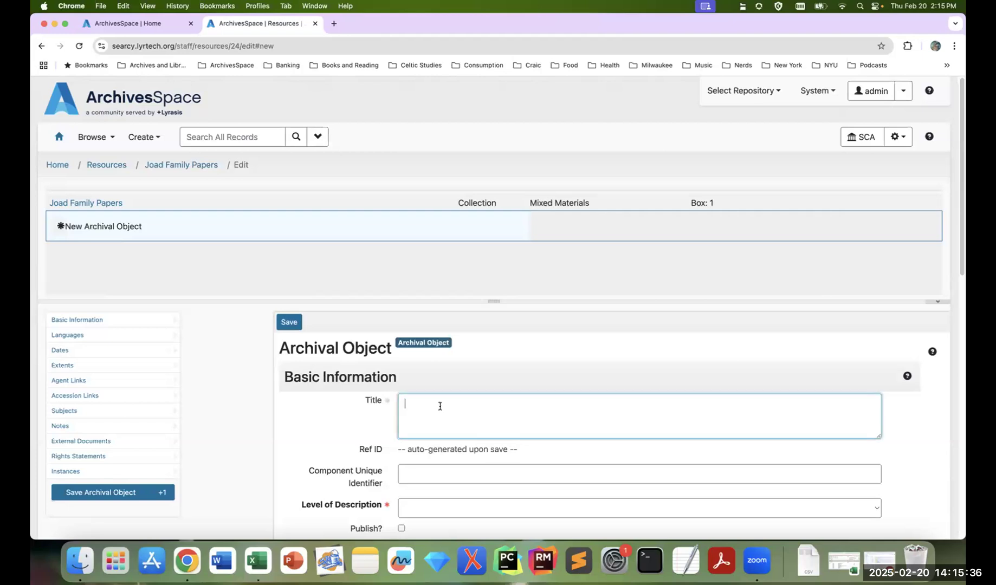
pyautogui.write('Series I. Oklahoma Family Papers')
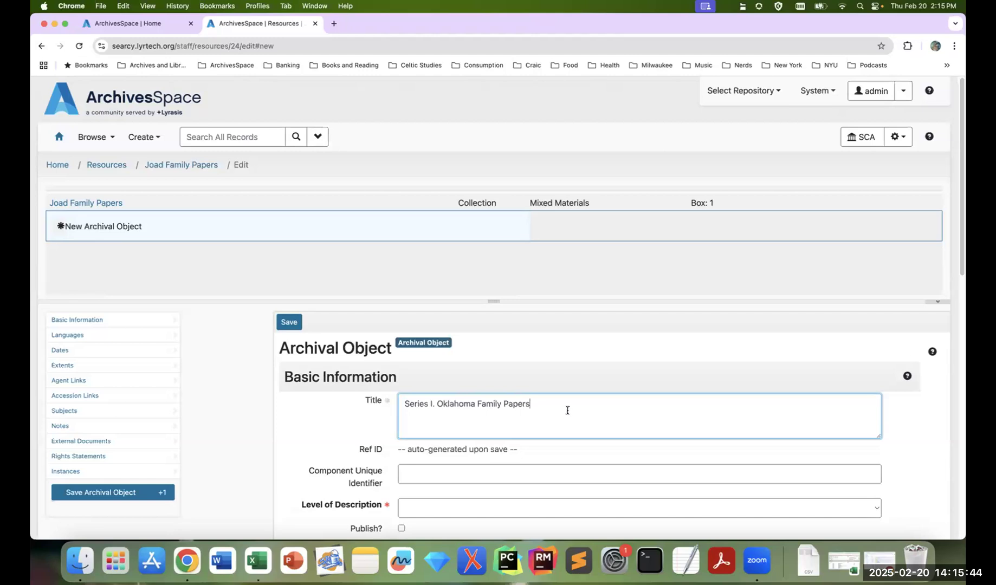
pyautogui.scroll(-2, 558, 406)
pyautogui.scroll(-3, 461, 367)
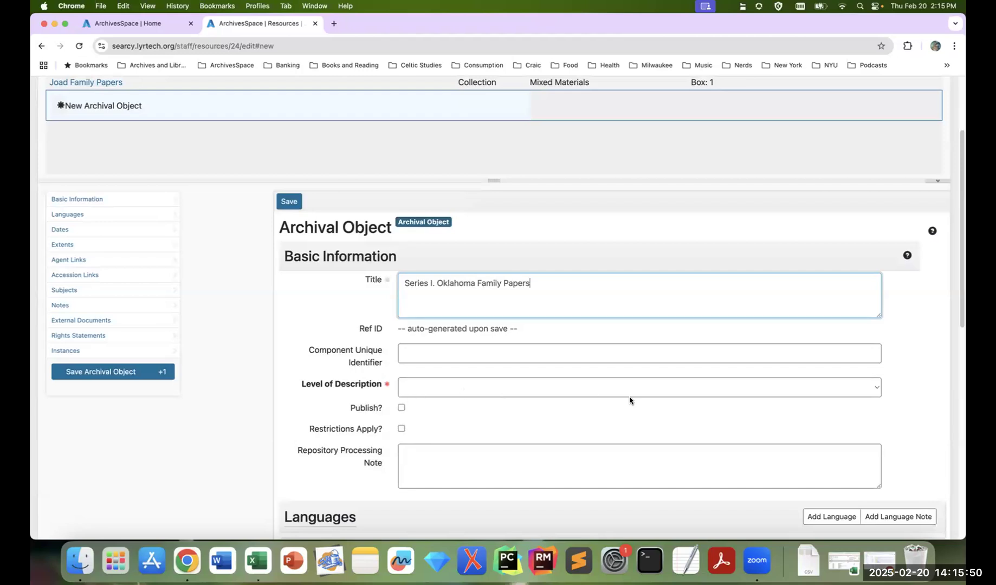
# Step: Set the component's level of description to Series and review the form
pyautogui.click(723, 391)
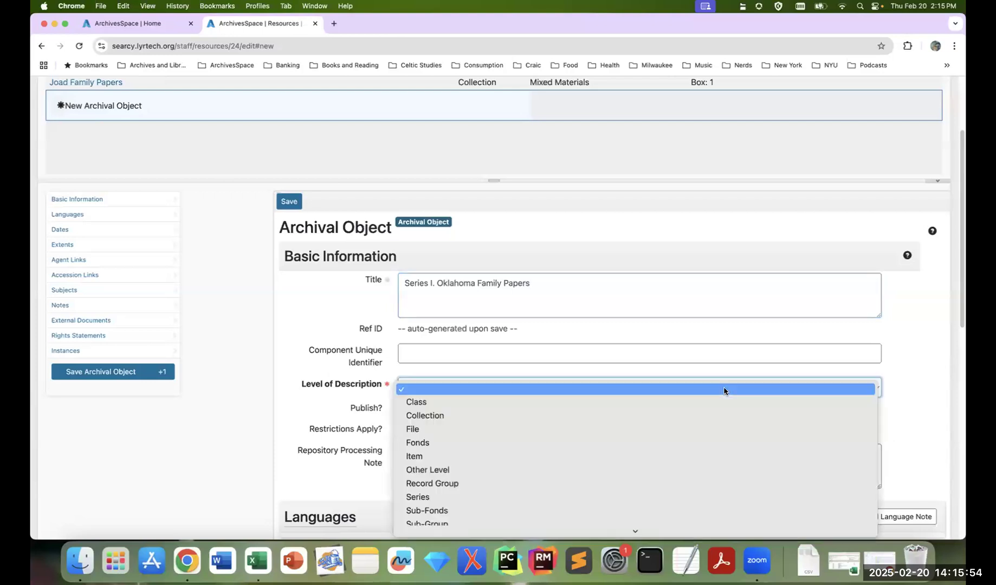
pyautogui.click(675, 496)
pyautogui.scroll(-5, 704, 439)
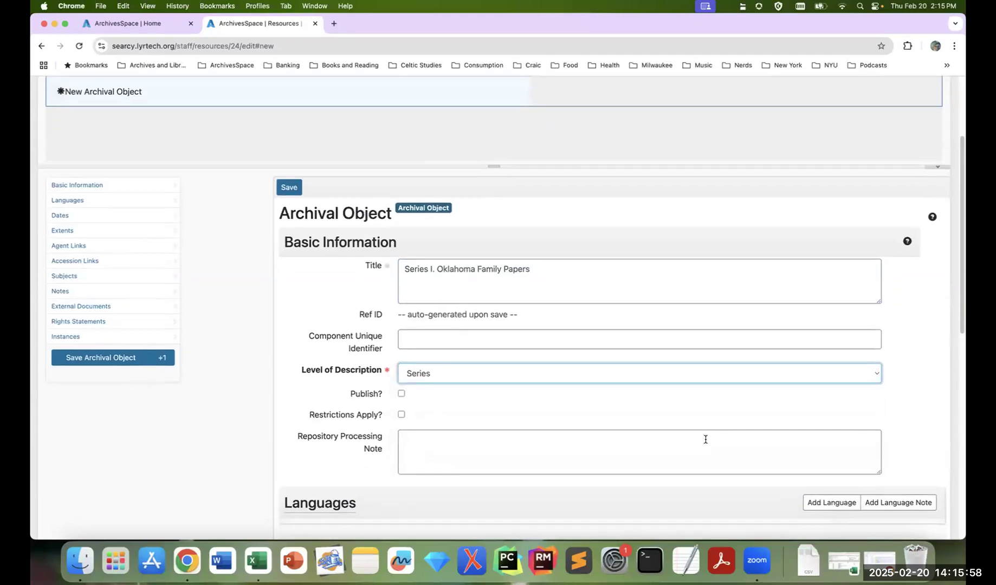
pyautogui.scroll(-4, 705, 441)
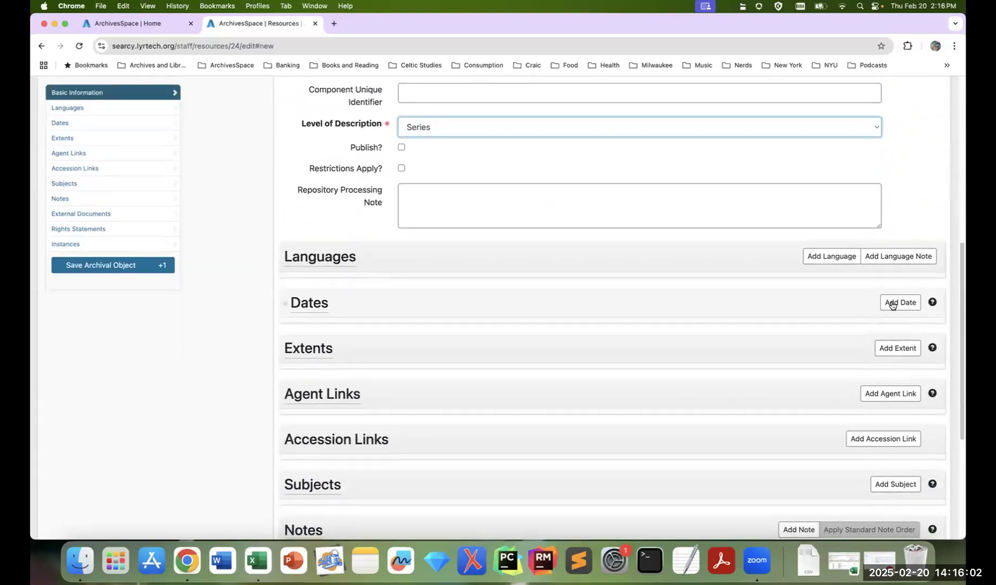
pyautogui.scroll(-3, 820, 451)
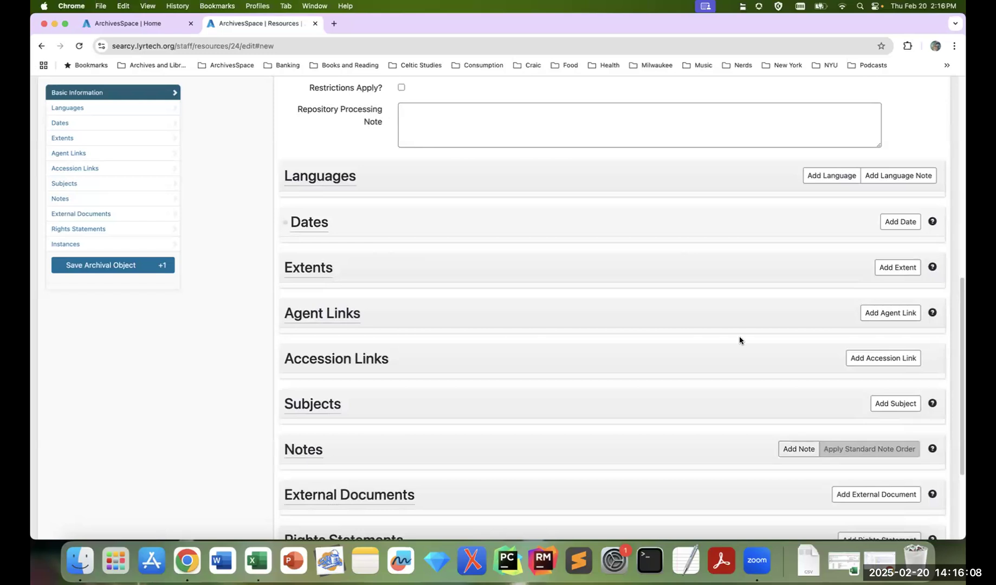
pyautogui.scroll(2, 793, 330)
pyautogui.scroll(5, 794, 329)
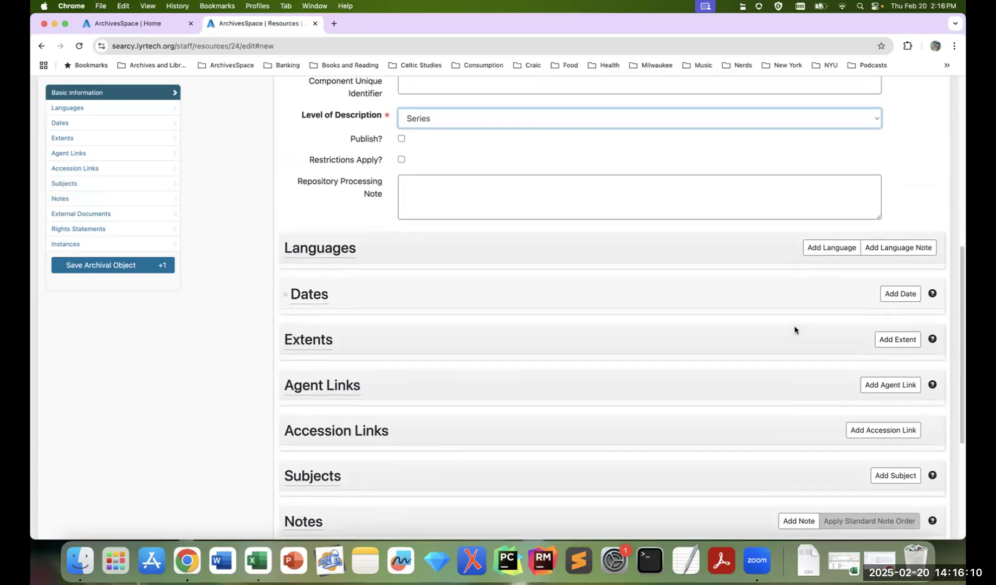
pyautogui.scroll(3, 794, 329)
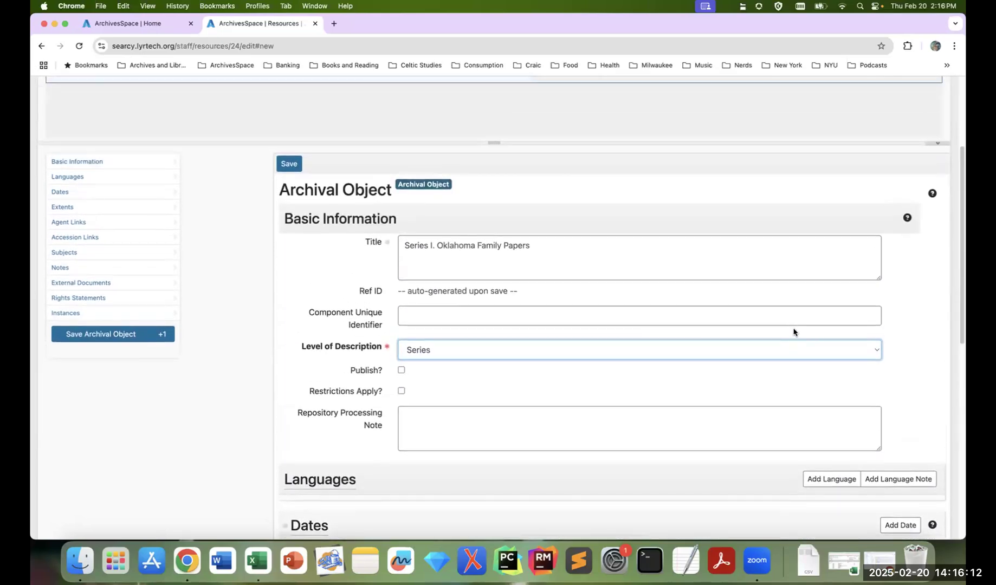
pyautogui.scroll(2, 792, 330)
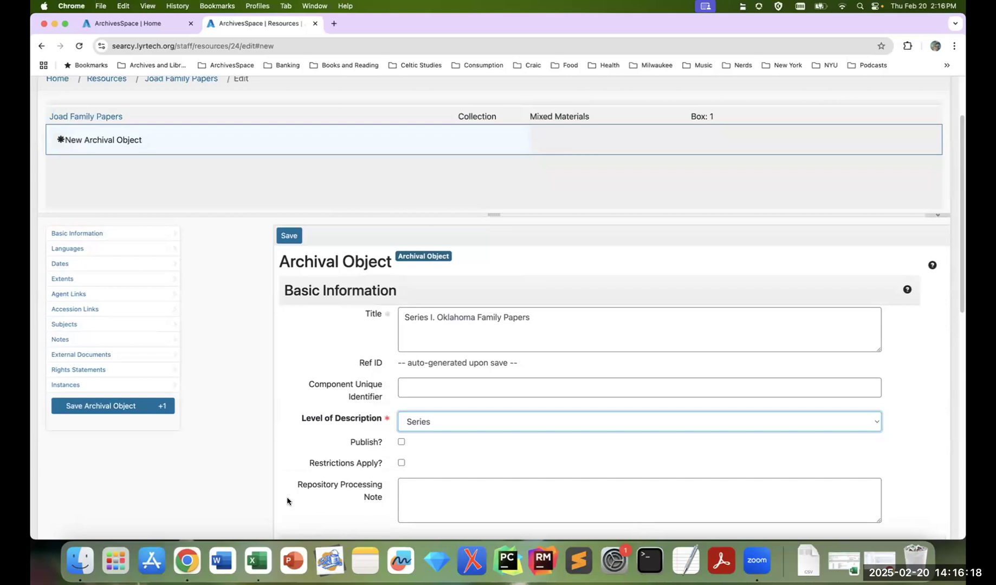
pyautogui.scroll(1, 254, 435)
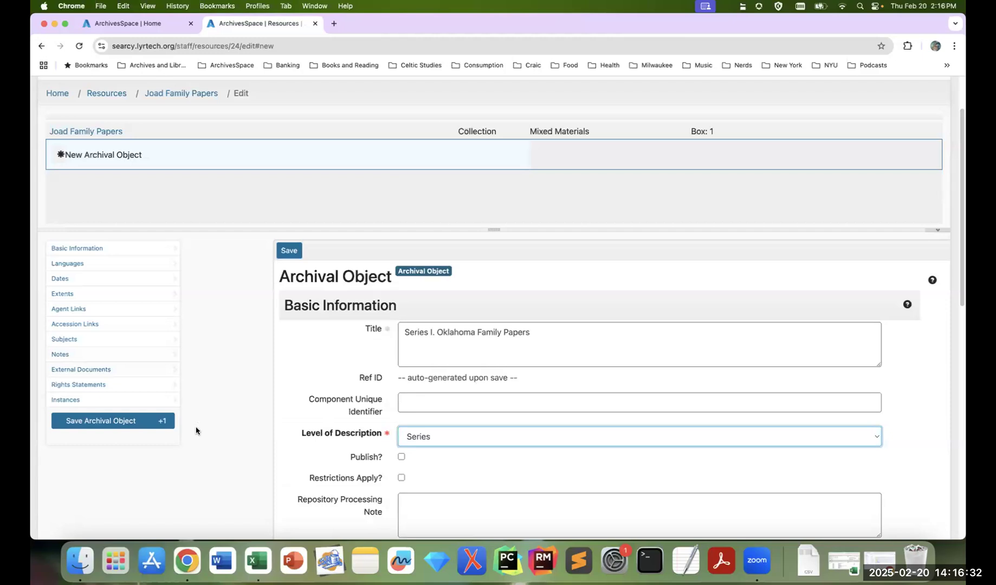
# Step: Create 'Series II. Great Depression Migration' as a Series-level component and save it
pyautogui.click(162, 423)
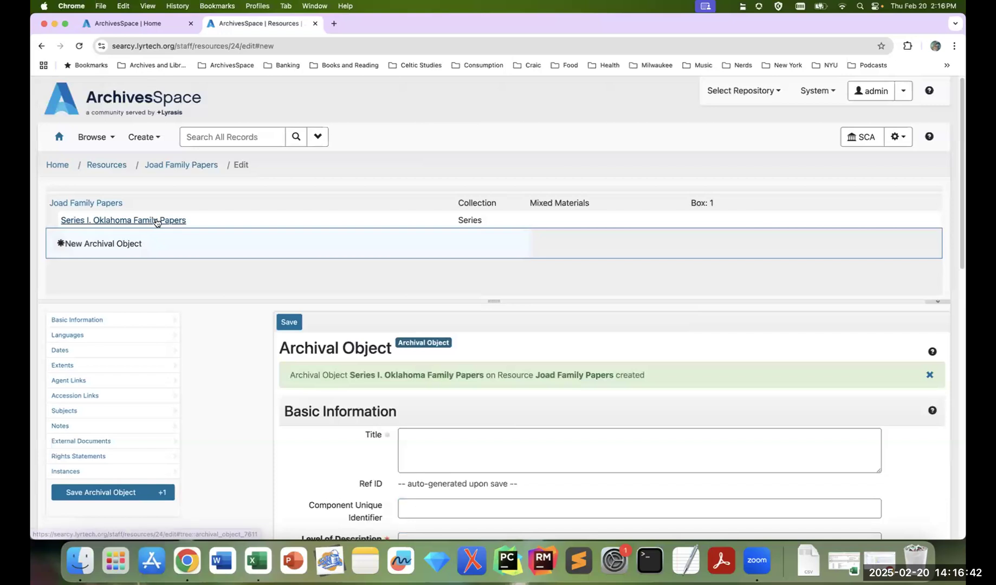
pyautogui.click(508, 450)
pyautogui.write('Series II')
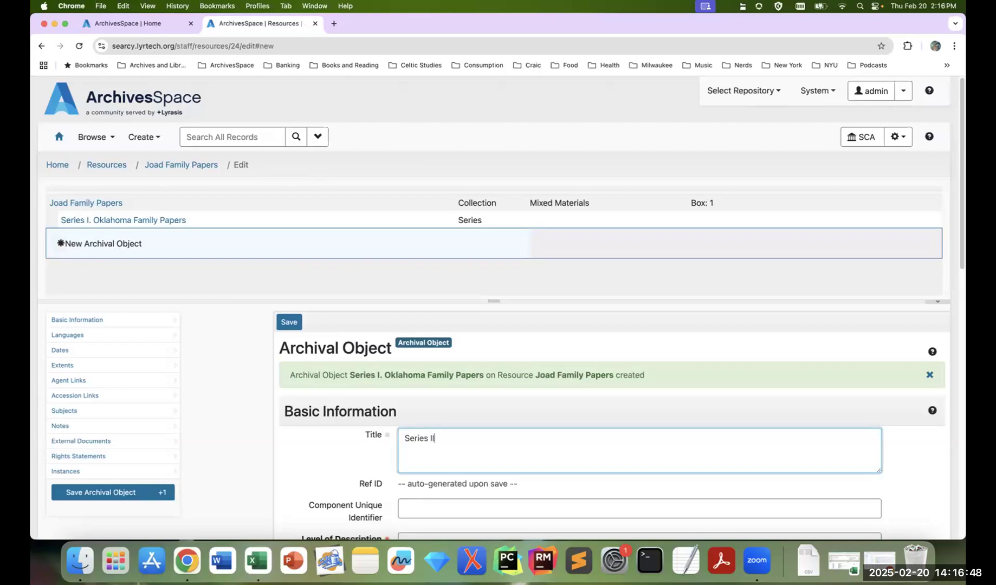
pyautogui.write('.')
pyautogui.write('Great Depression Migration')
pyautogui.scroll(-3, 457, 400)
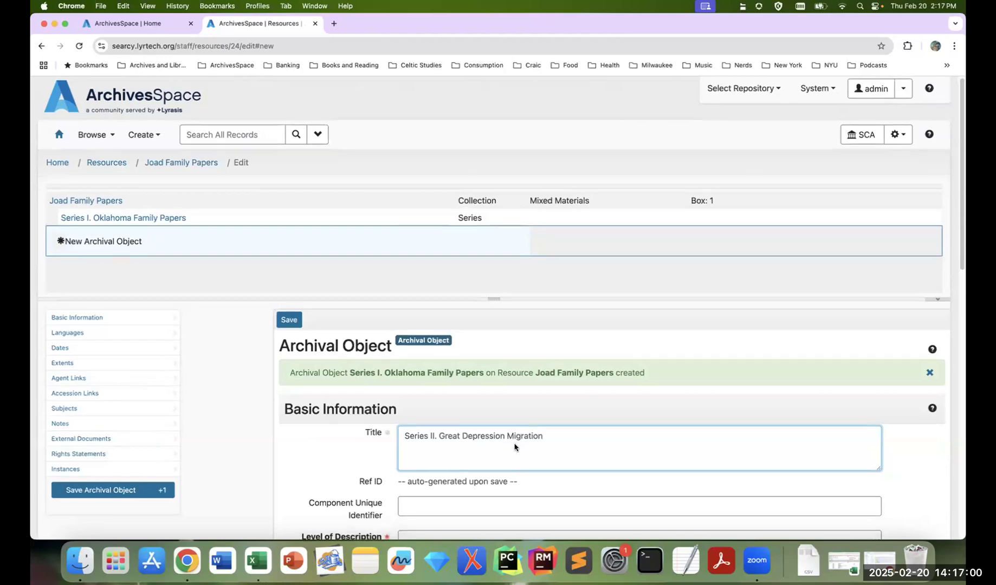
pyautogui.click(456, 400)
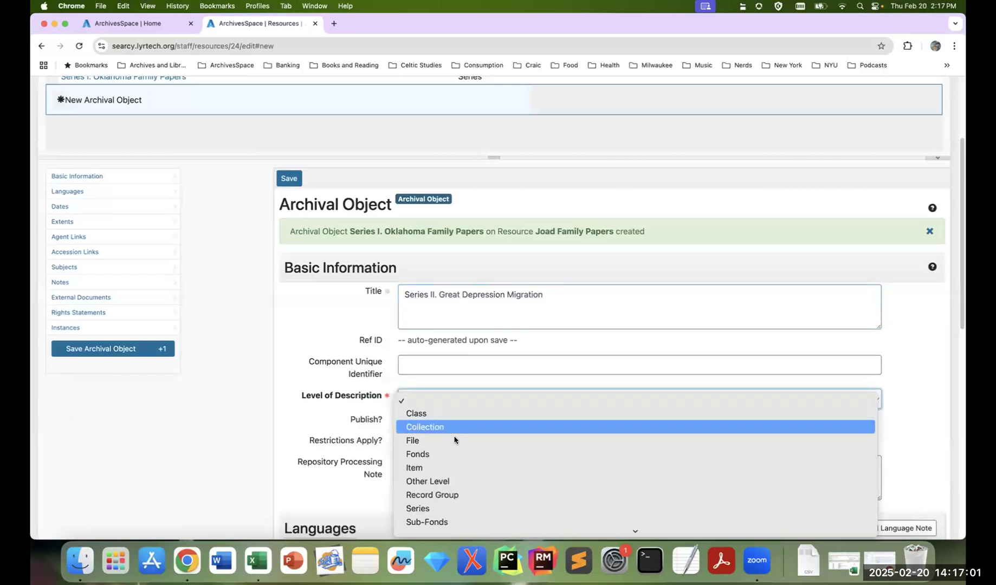
pyautogui.click(444, 509)
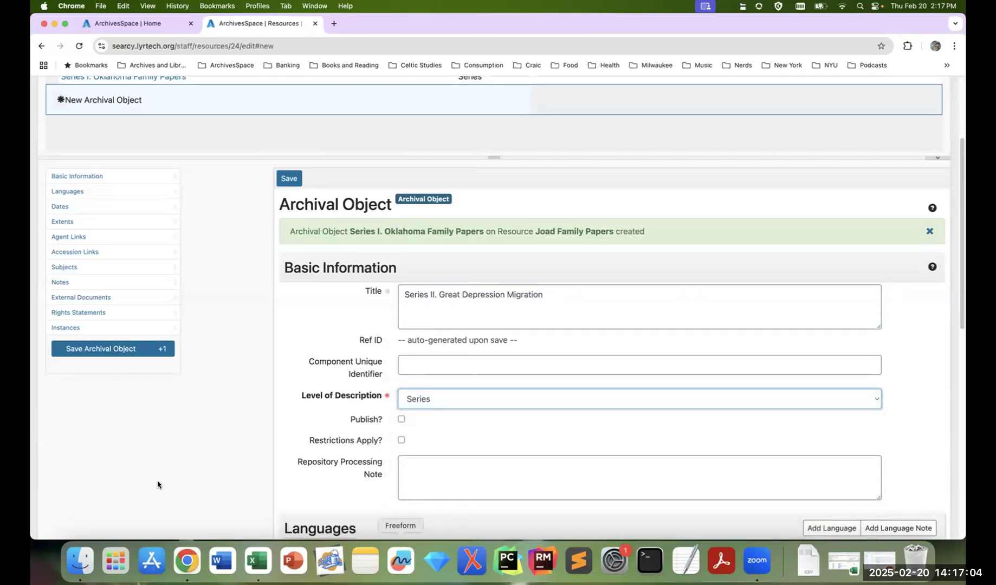
pyautogui.click(116, 349)
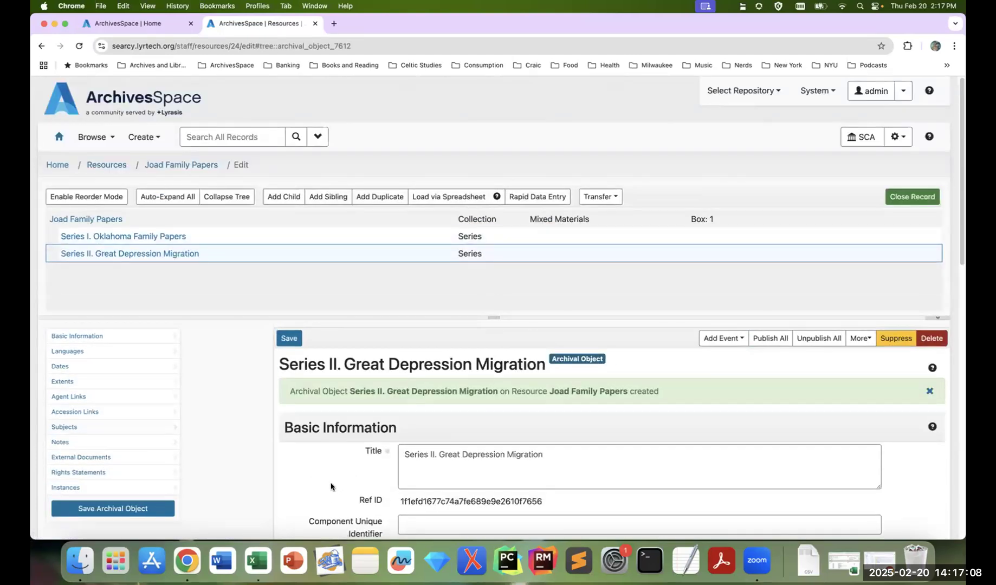
pyautogui.scroll(-1, 348, 460)
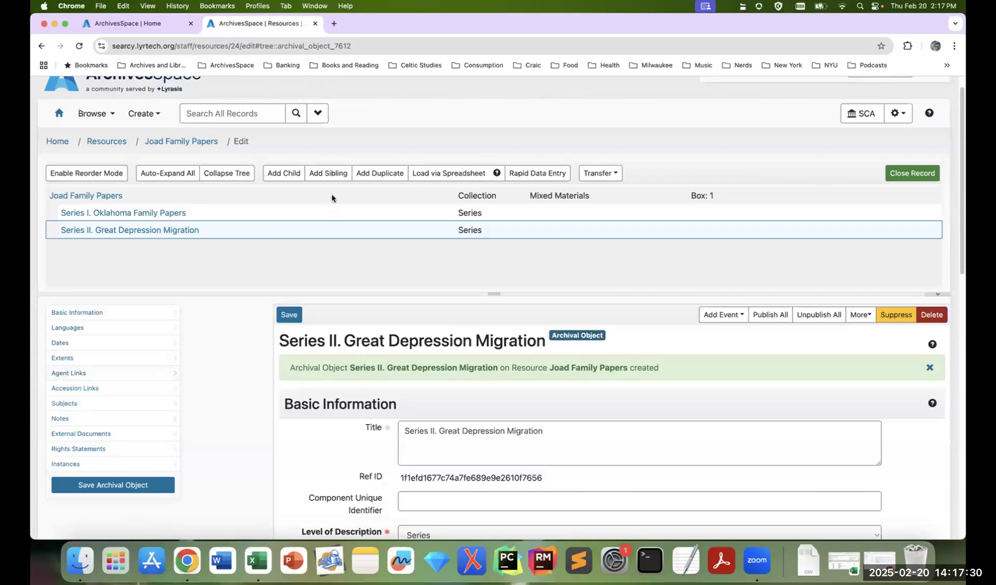
# Step: Add 'Series III. Tom Joad Labor Organizing Papers' as a saved Series record, then open Series II
pyautogui.click(336, 175)
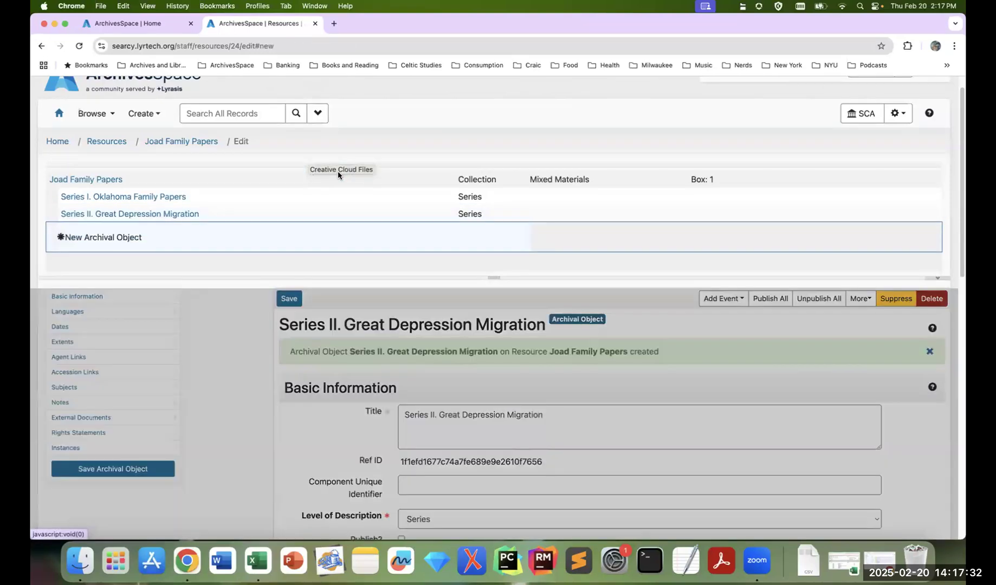
pyautogui.click(513, 399)
pyautogui.write('Series III. ')
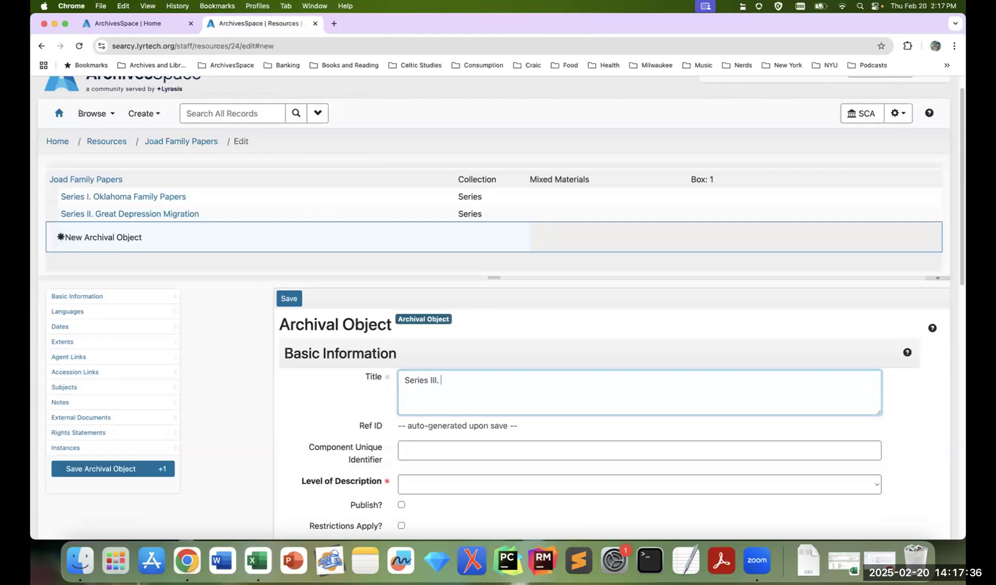
pyautogui.write('Tom Joad Labor Organiz')
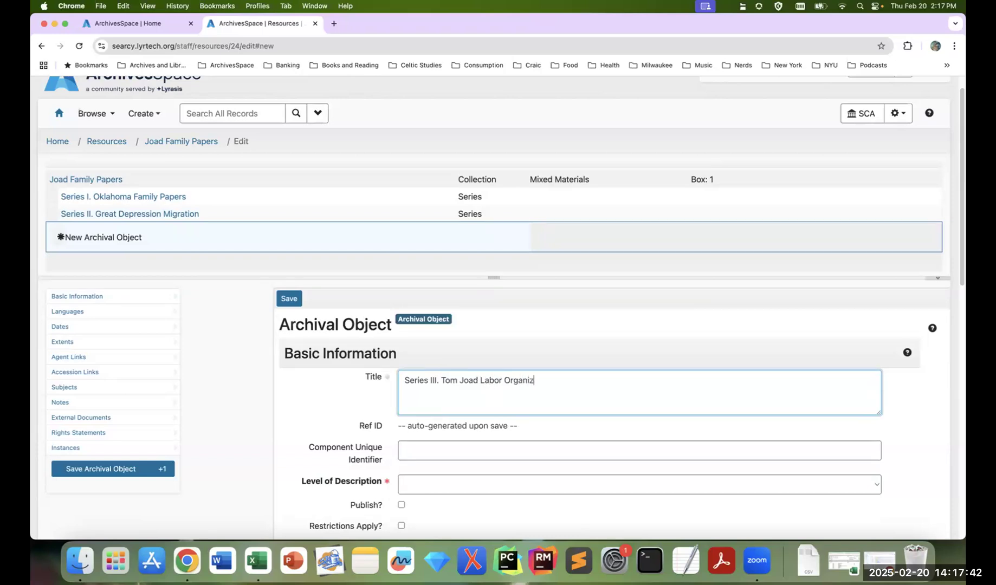
pyautogui.write('ing Papers')
pyautogui.click(498, 483)
pyautogui.scroll(-3, 482, 509)
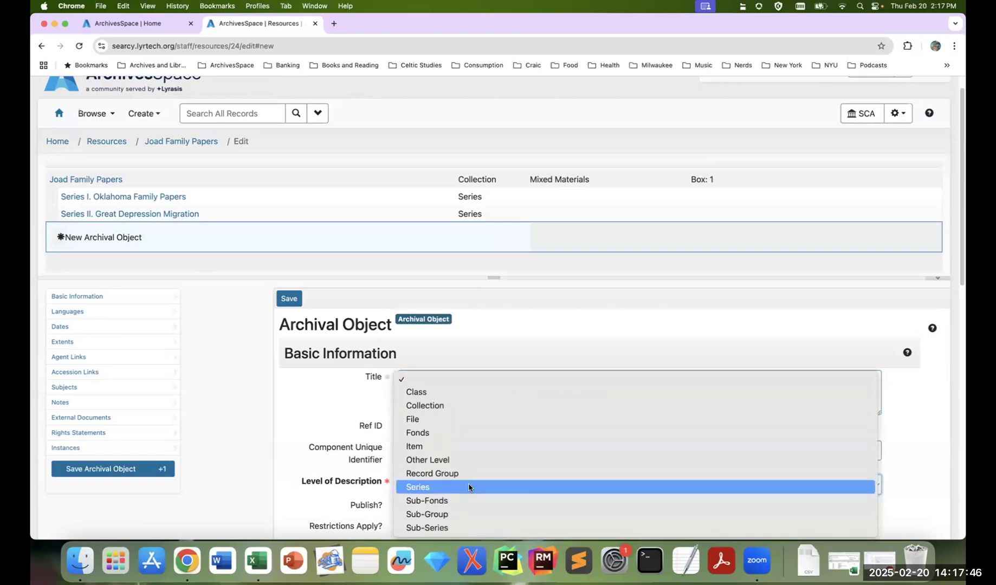
pyautogui.click(469, 485)
pyautogui.click(100, 470)
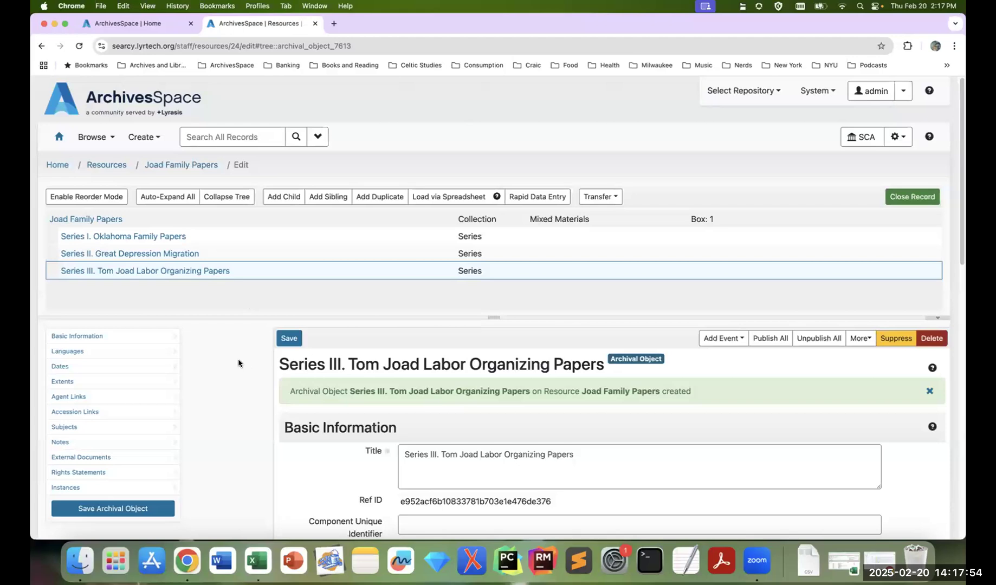
pyautogui.click(149, 255)
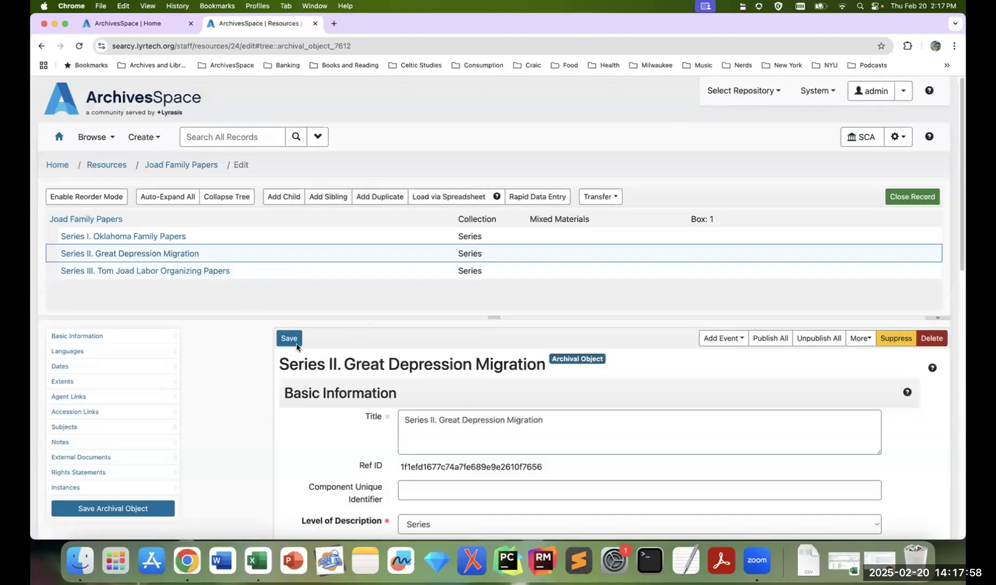
# Step: Add child 'Subseries A. Route 66 Migration' under Series II at Sub-Series level and save
pyautogui.click(291, 202)
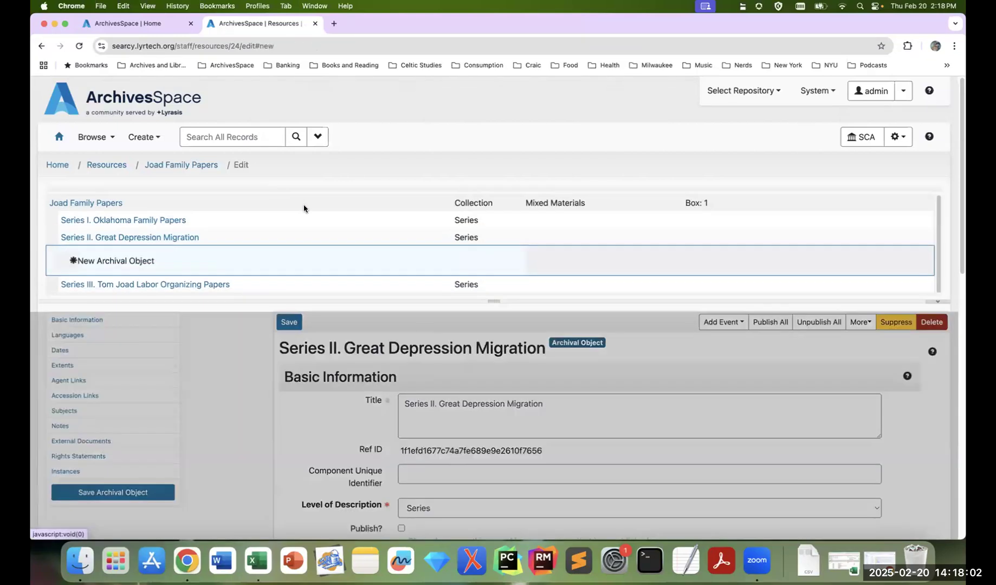
pyautogui.click(460, 406)
pyautogui.write('Sub')
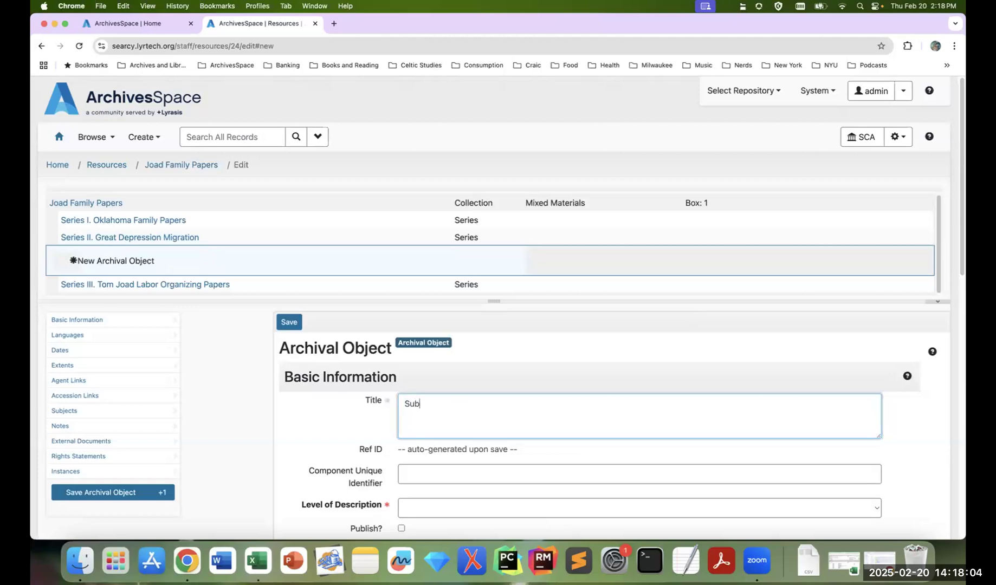
pyautogui.write('series A. Route 66 Migration')
pyautogui.scroll(-4, 463, 404)
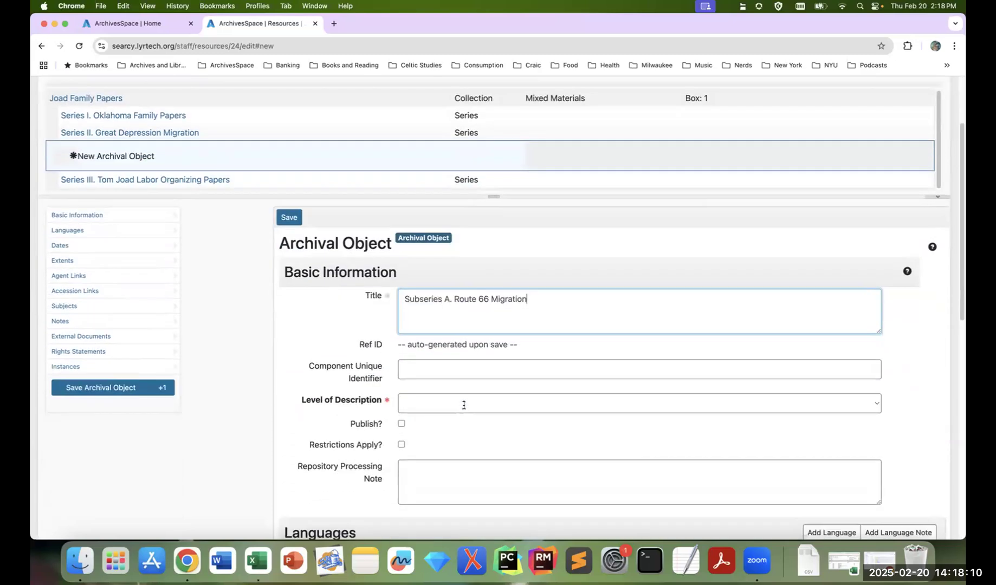
pyautogui.click(459, 403)
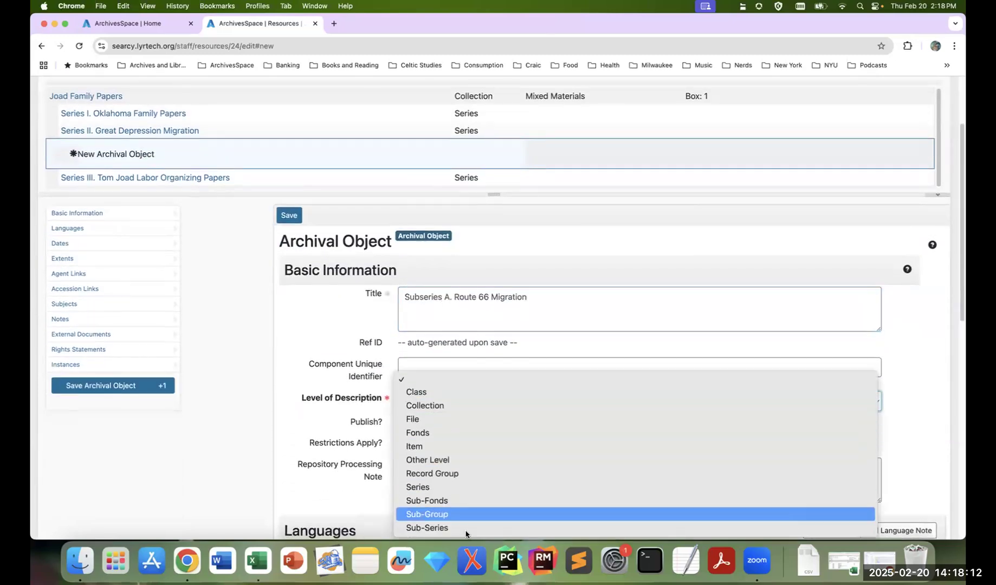
pyautogui.click(466, 528)
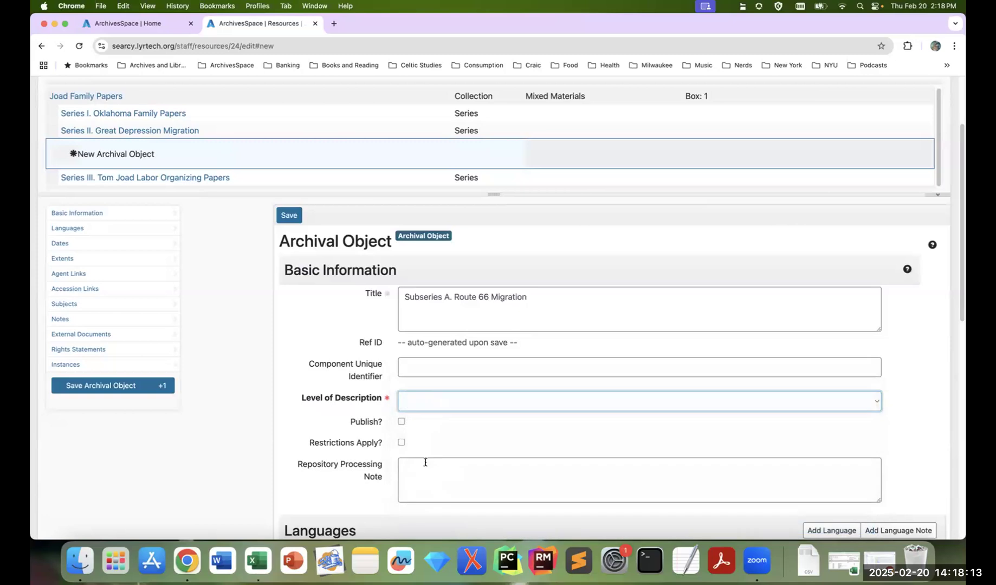
pyautogui.click(168, 385)
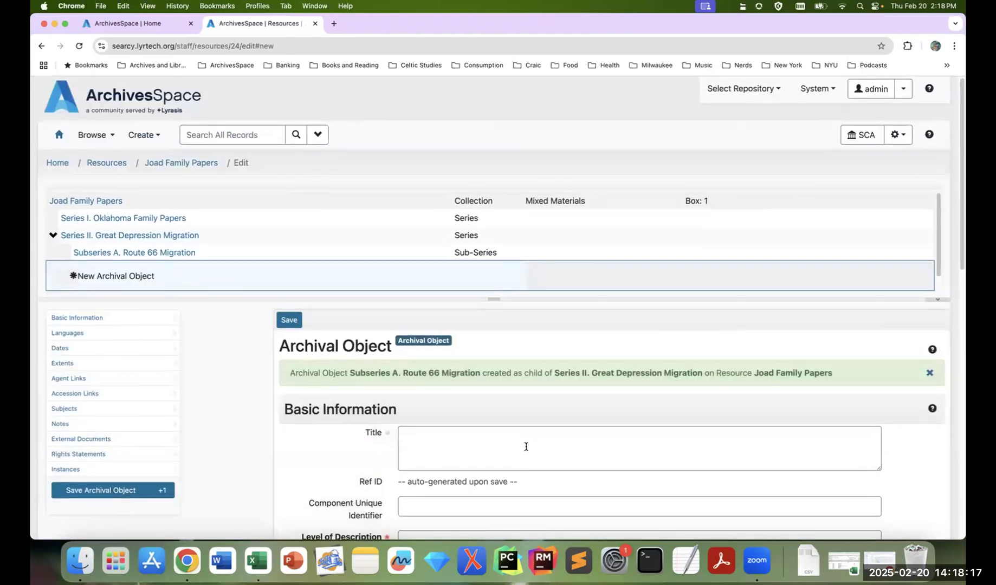
# Step: Add 'Subseries B. Weedpatch Camp' as a Sub-Series record and save it
pyautogui.click(526, 447)
pyautogui.write('Subseries B. Weedpatch Camp')
pyautogui.scroll(-2, 442, 485)
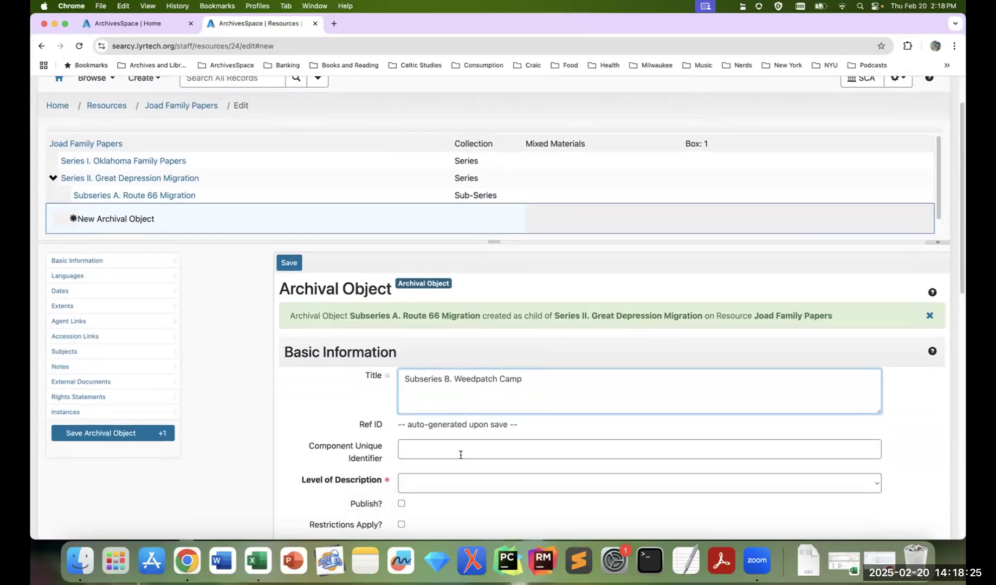
pyautogui.click(442, 485)
pyautogui.click(414, 526)
pyautogui.click(144, 440)
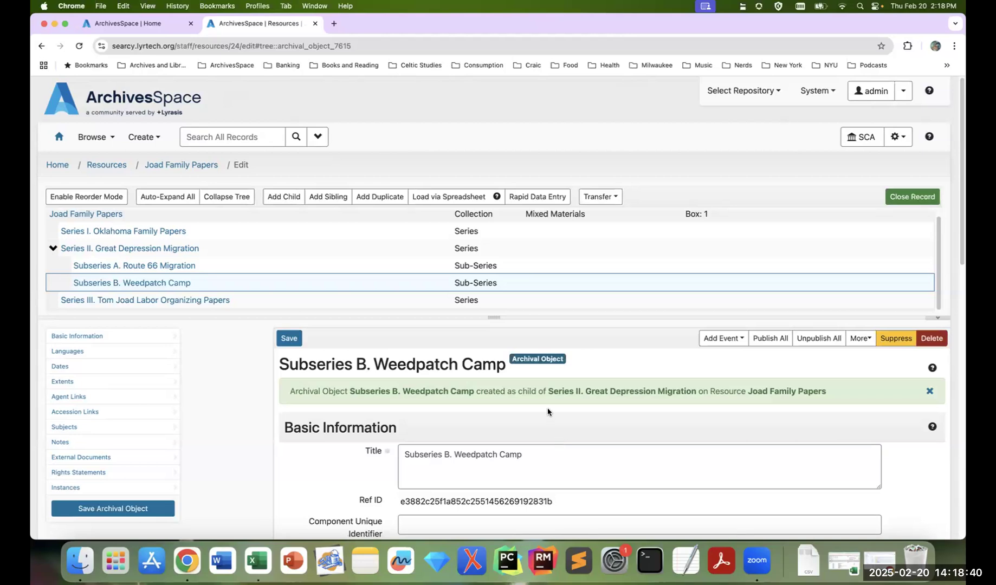
# Step: Collapse Series II, look through Series I and III, then open the Joad Family Papers record
pyautogui.click(53, 252)
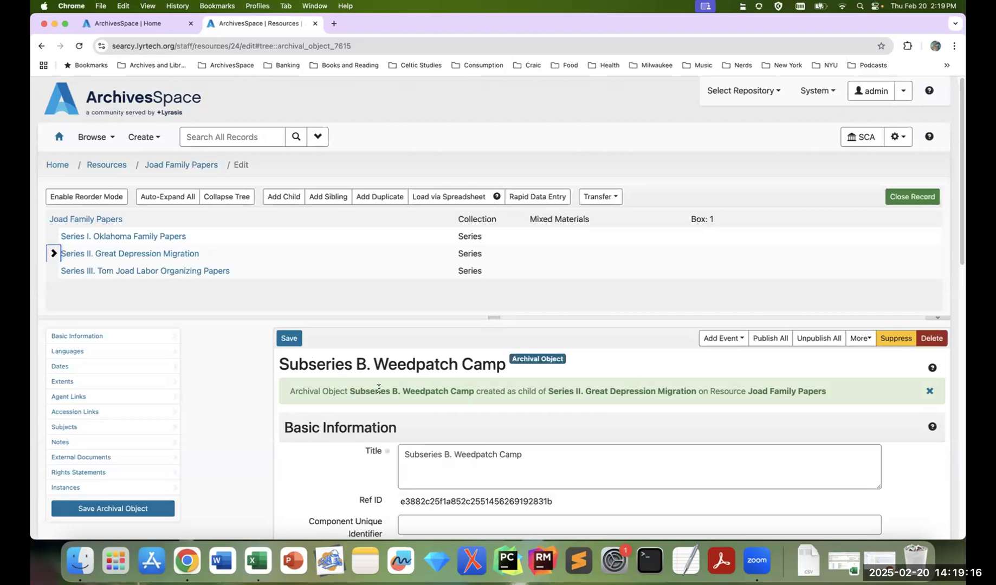
pyautogui.click(144, 237)
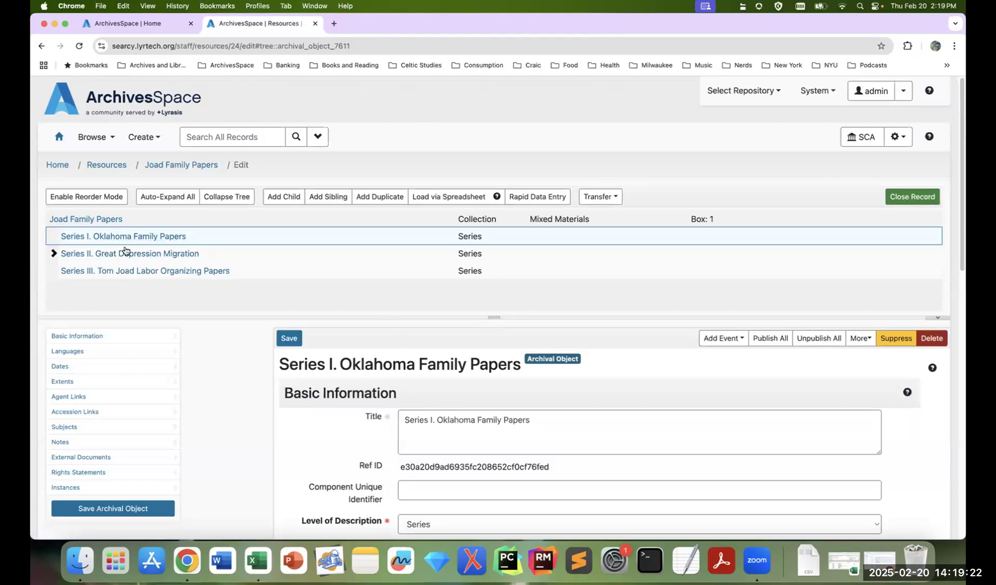
pyautogui.click(129, 272)
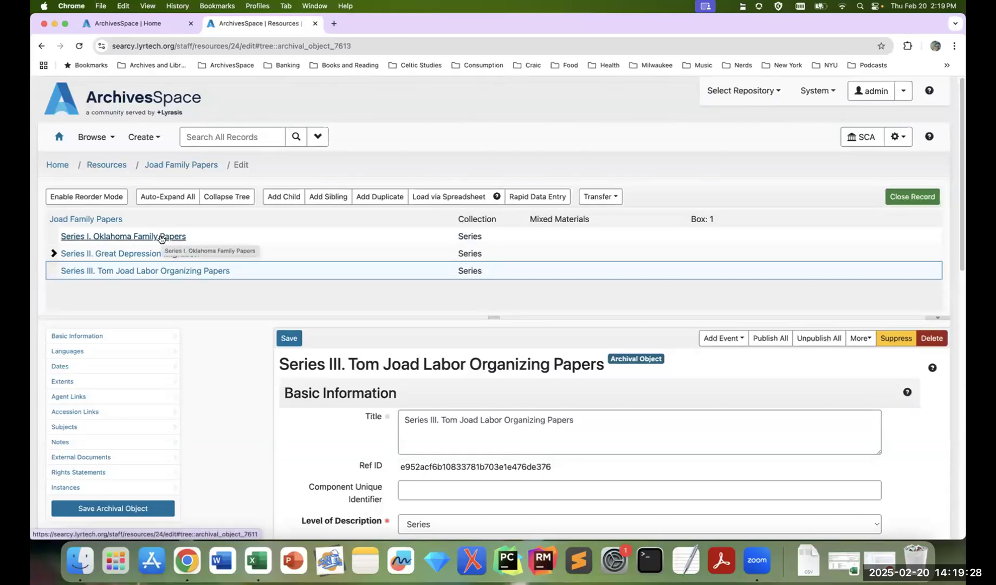
pyautogui.click(160, 238)
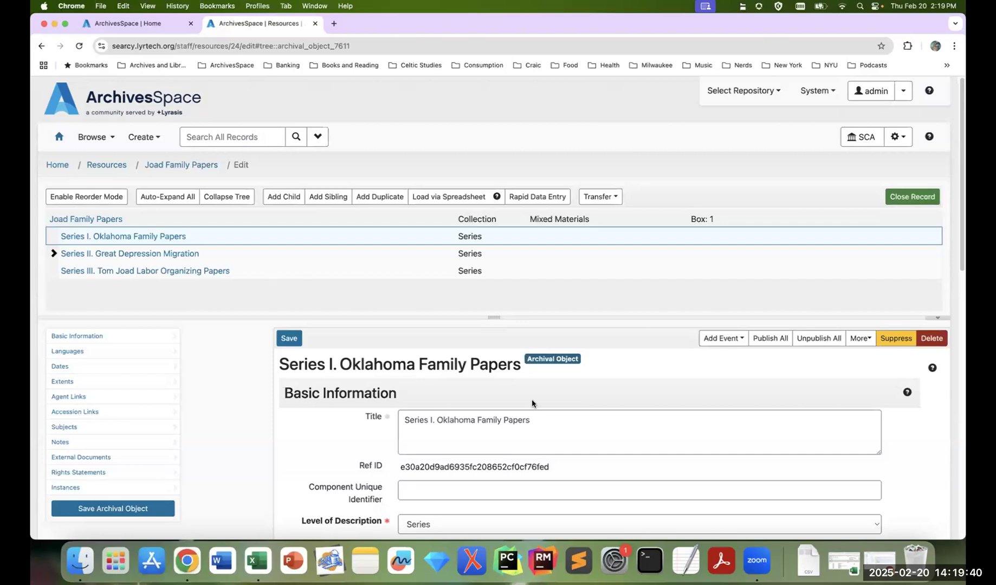
pyautogui.scroll(-1, 531, 399)
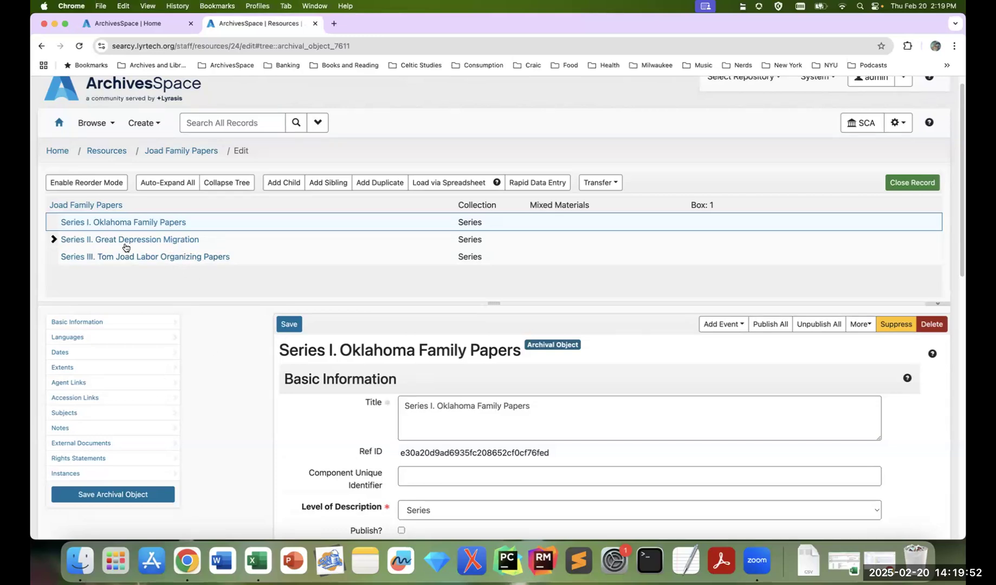
pyautogui.click(103, 210)
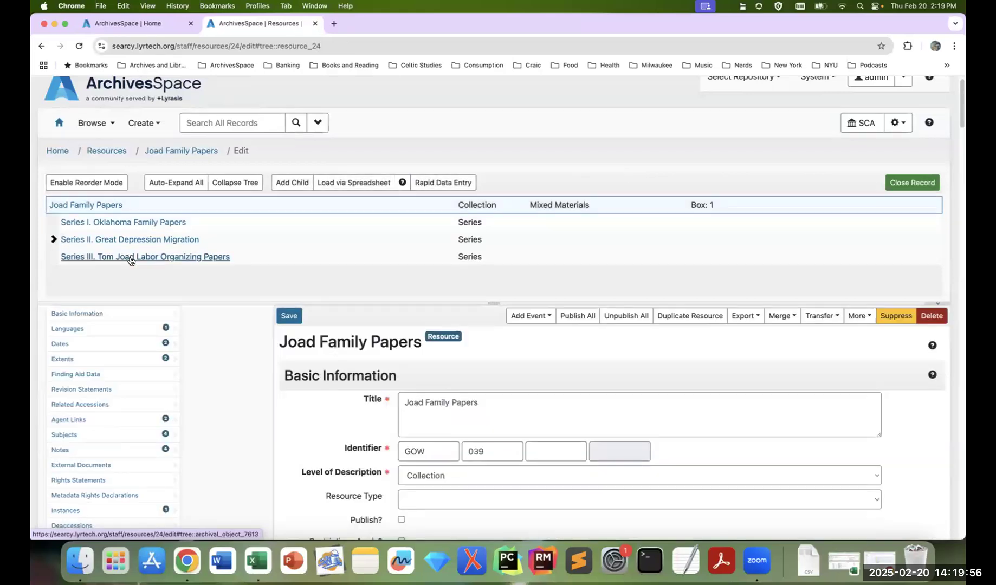
# Step: Edit the Joad Family Papers collection, select Series I, and start a new child record under it
pyautogui.click(130, 258)
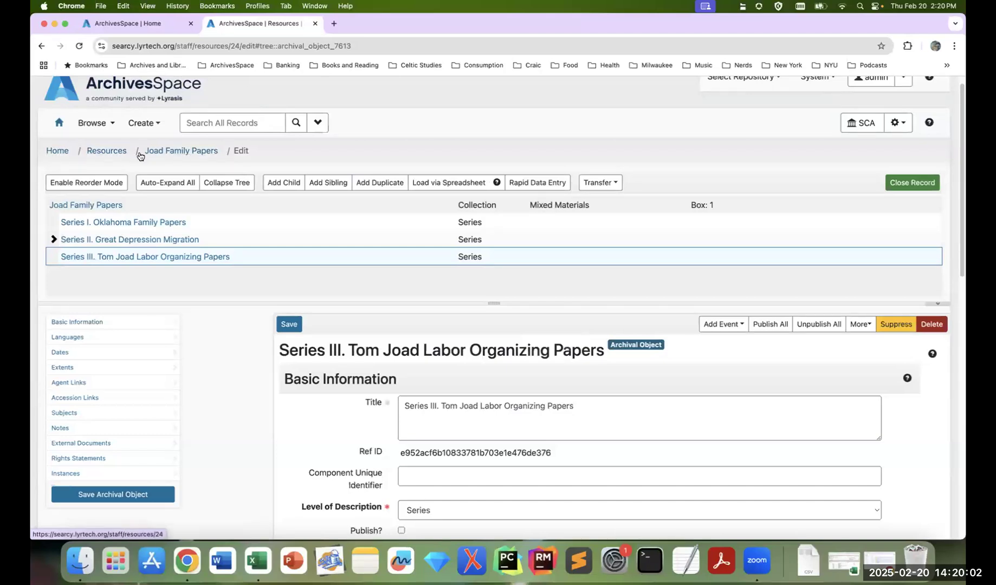
pyautogui.click(196, 155)
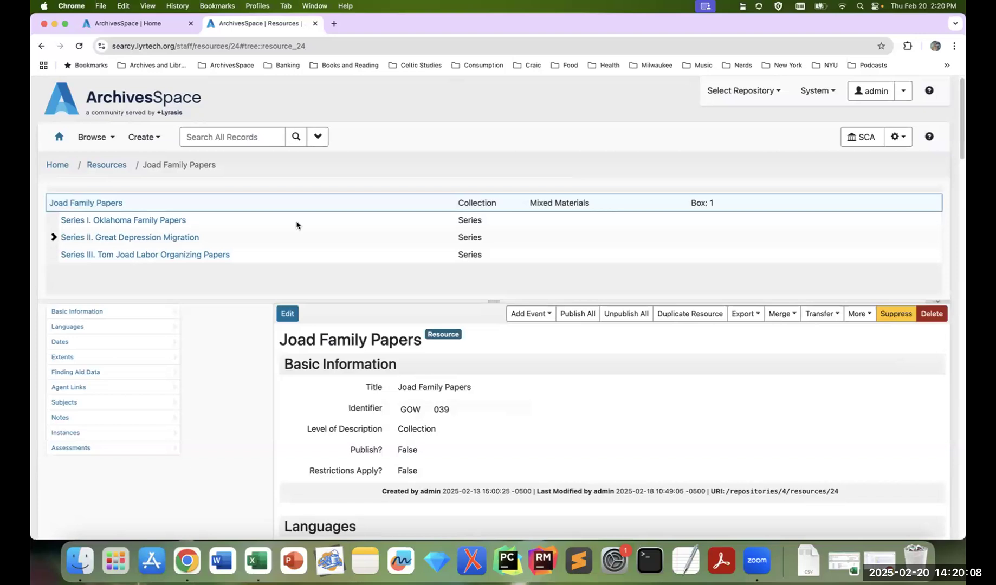
pyautogui.click(293, 315)
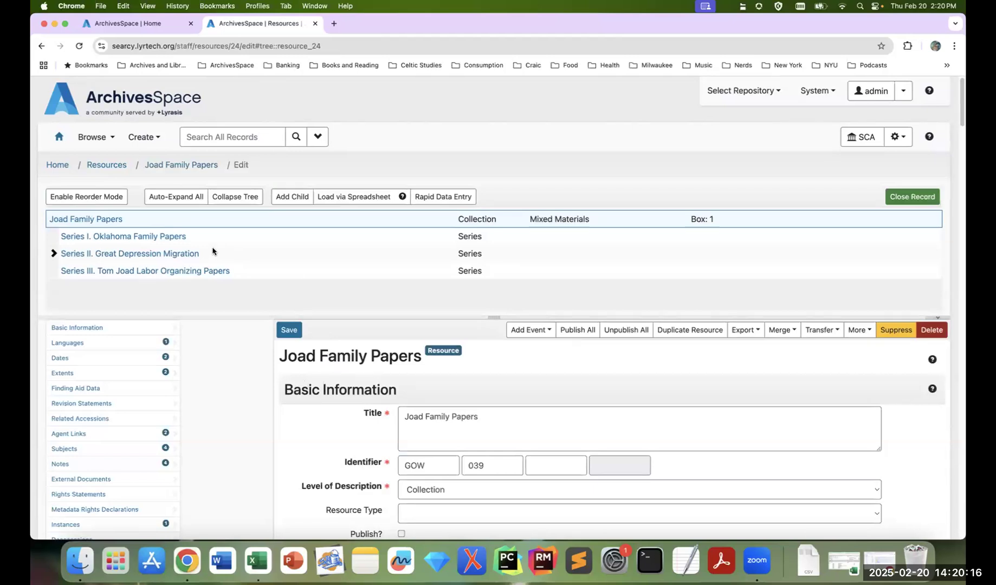
pyautogui.click(156, 238)
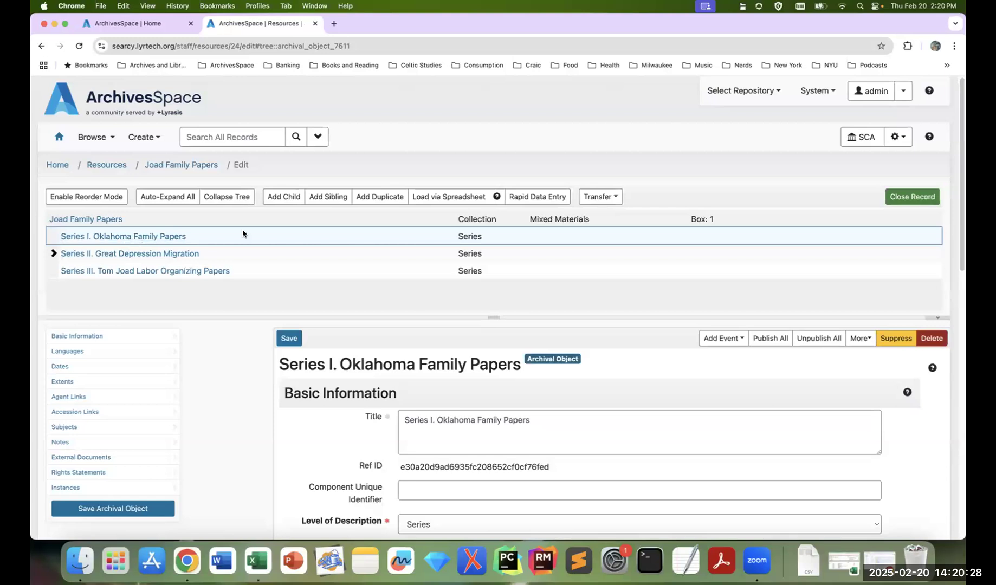
pyautogui.click(279, 197)
# Step: Title the new child record 'Photographs' with File level of description
pyautogui.click(519, 423)
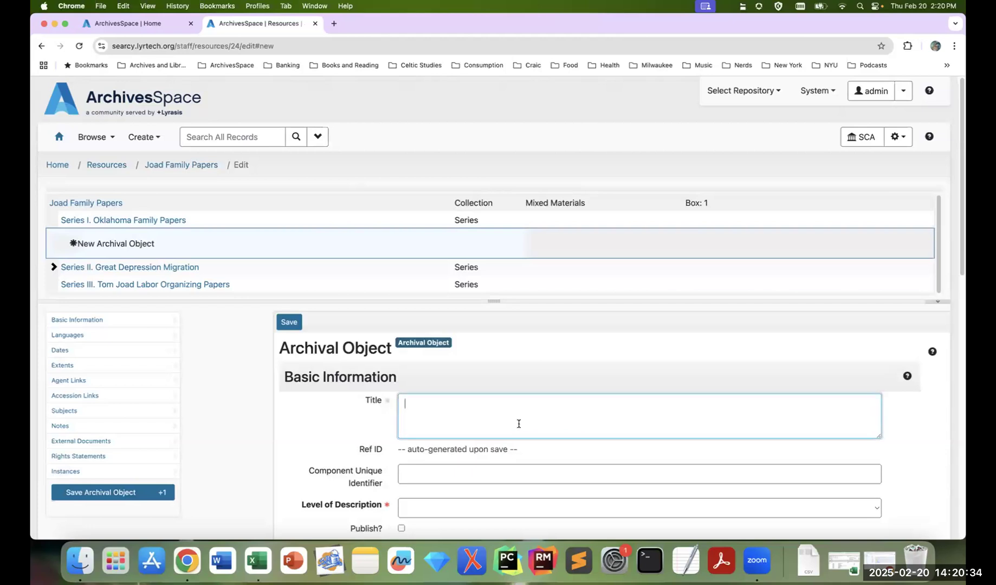
pyautogui.write('Photographs')
pyautogui.scroll(-3, 462, 433)
pyautogui.click(456, 440)
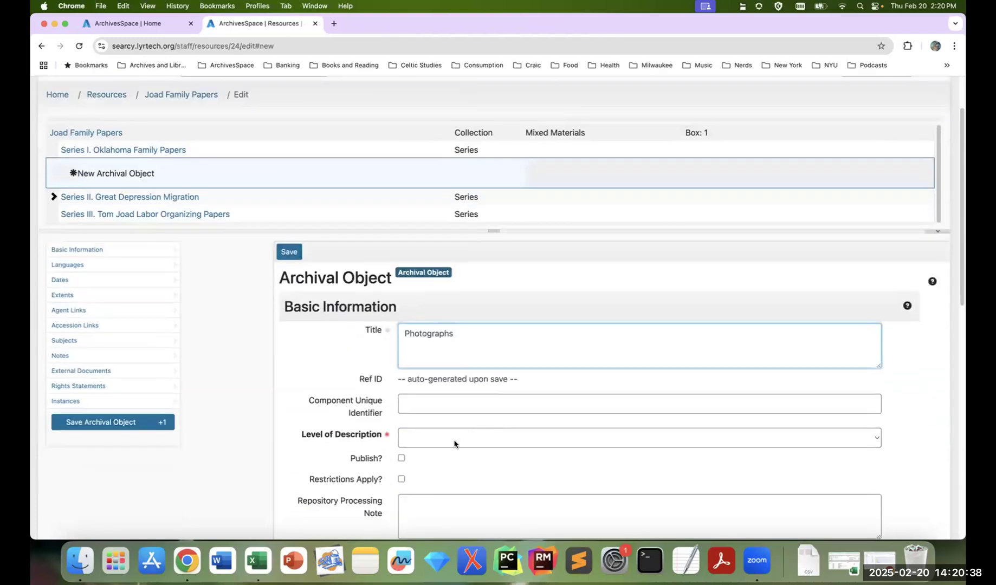
pyautogui.click(457, 478)
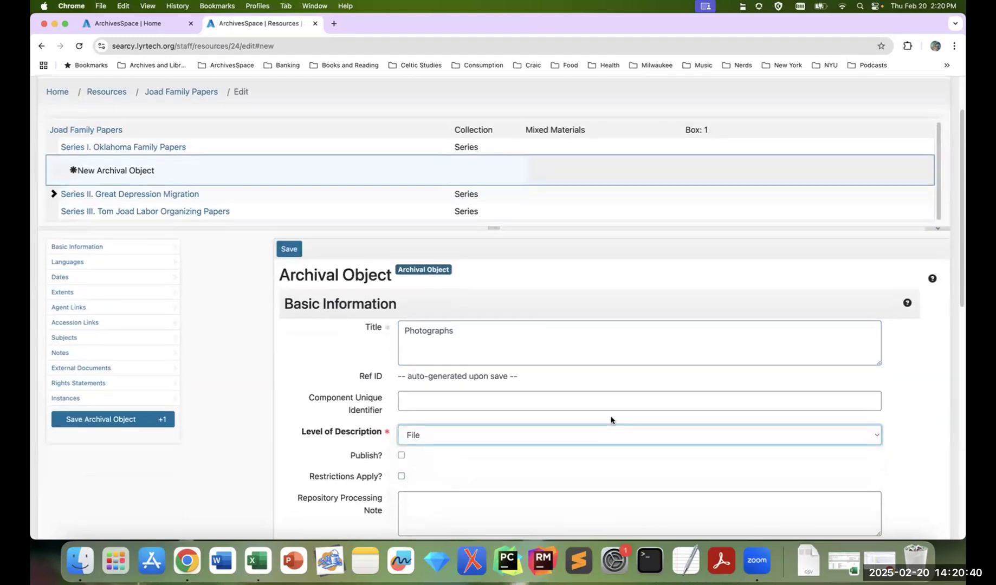
pyautogui.scroll(-3, 542, 416)
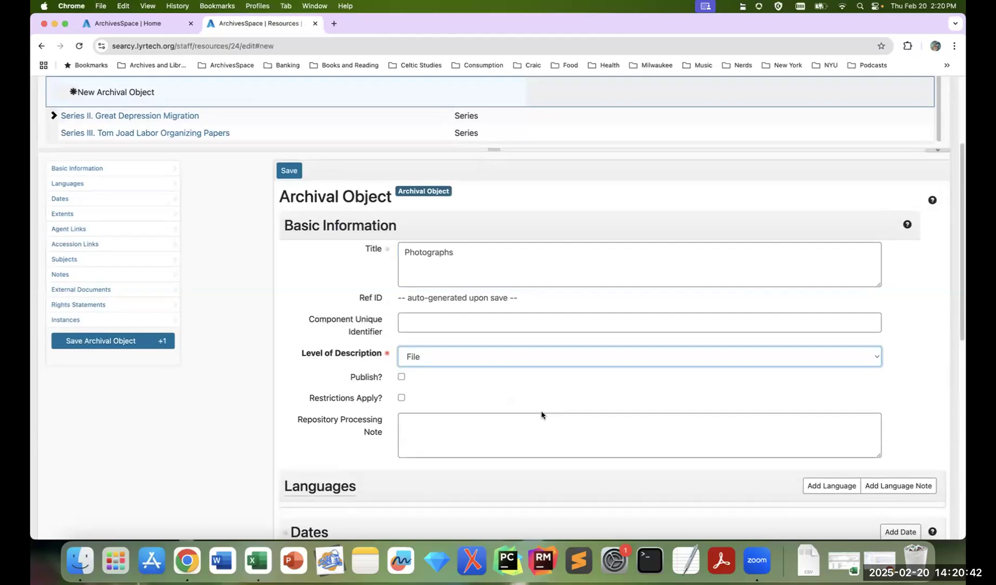
pyautogui.scroll(-3, 541, 415)
pyautogui.scroll(-3, 548, 412)
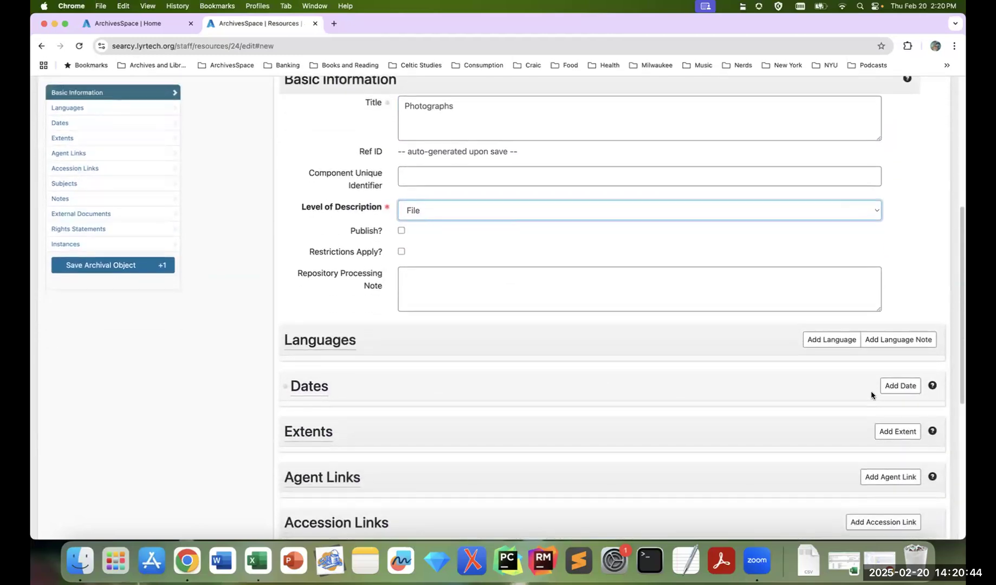
# Step: Give Photographs inclusive dates 1902–1995 and save it with +1
pyautogui.click(899, 385)
pyautogui.scroll(-5, 762, 377)
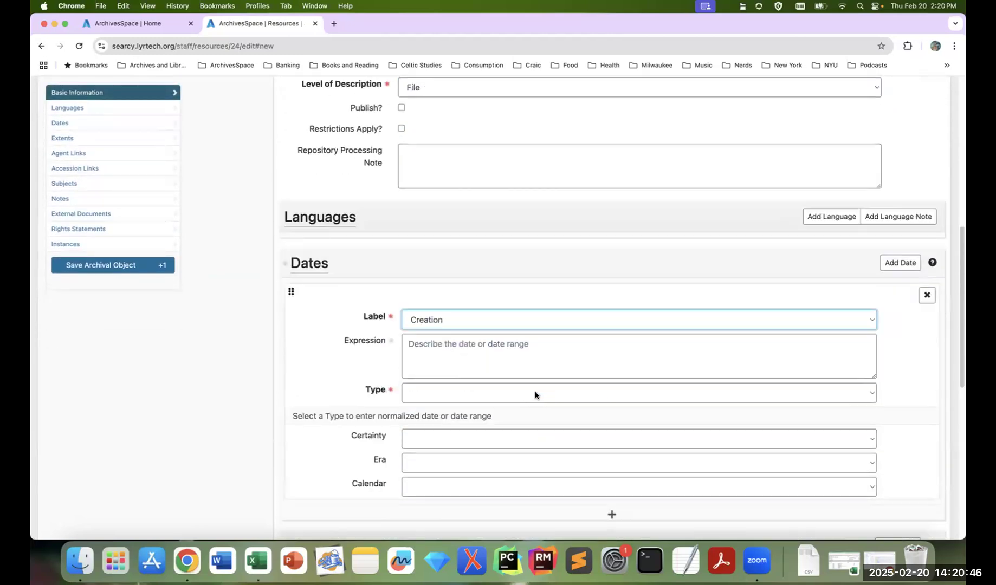
pyautogui.click(535, 393)
pyautogui.press('Escape')
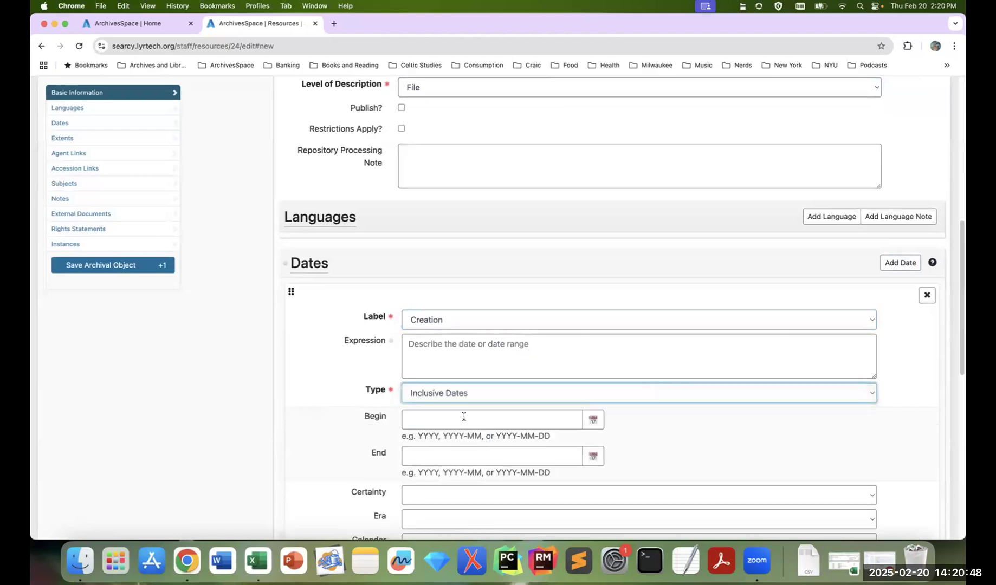
pyautogui.click(463, 416)
pyautogui.write('1902')
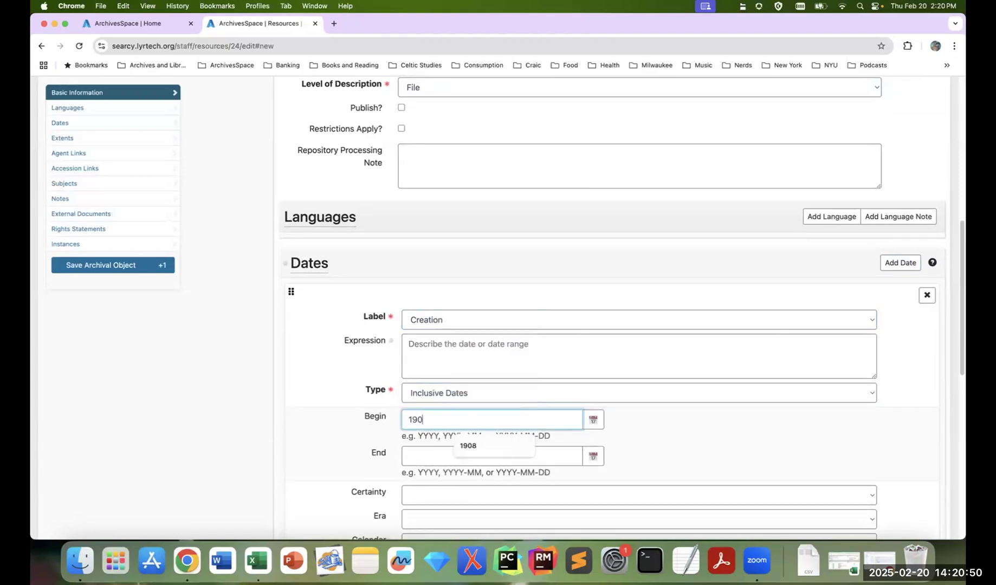
pyautogui.click(453, 457)
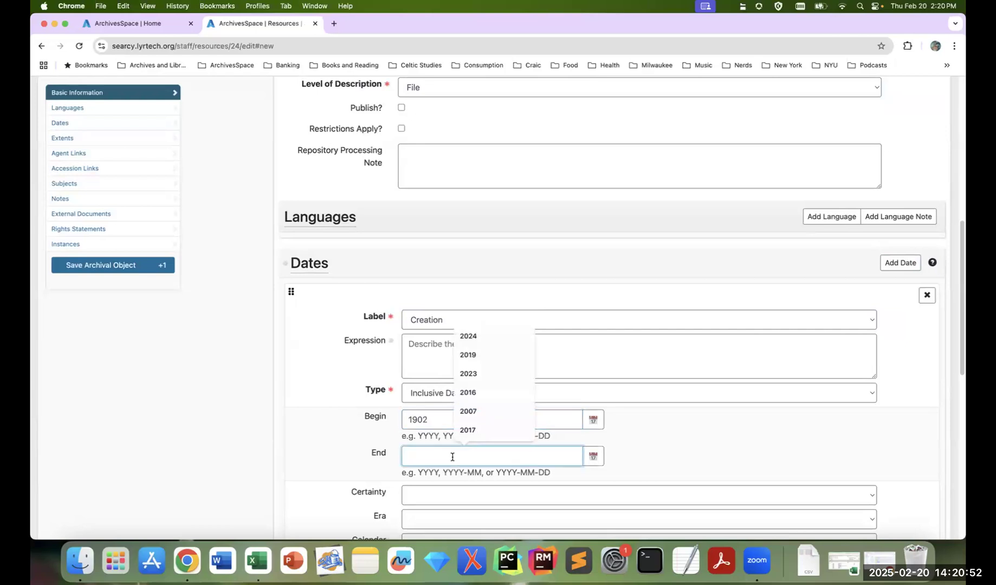
pyautogui.write('1995')
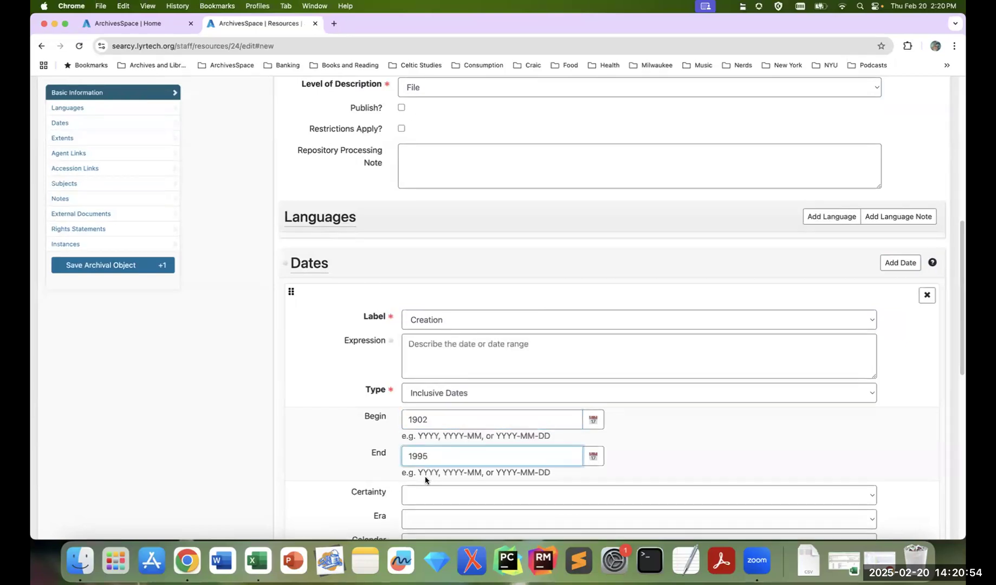
pyautogui.click(173, 266)
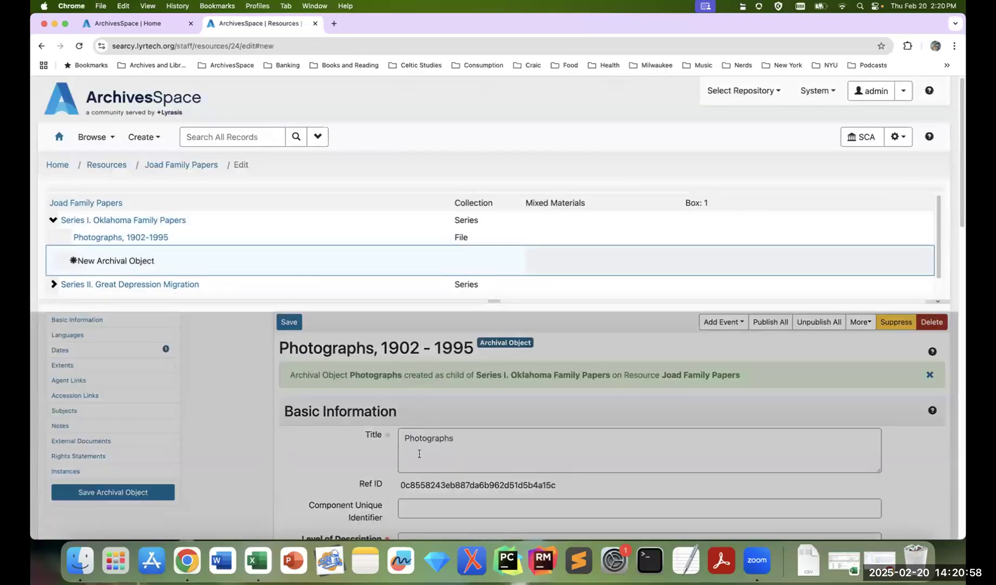
# Step: Add 'Correspondence' as a File-level record and save with +1
pyautogui.write('Corres')
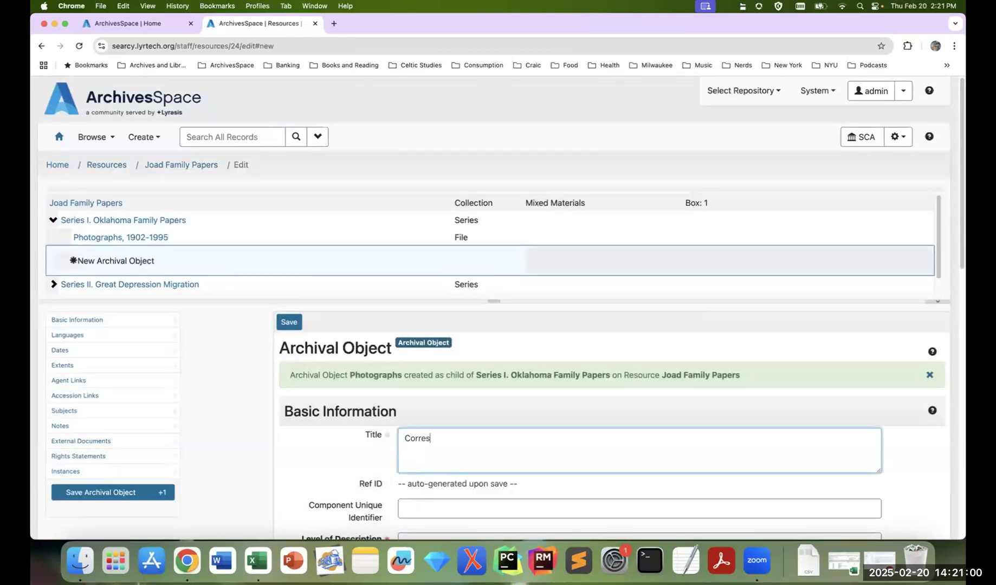
pyautogui.write('pondence')
pyautogui.scroll(-5, 406, 427)
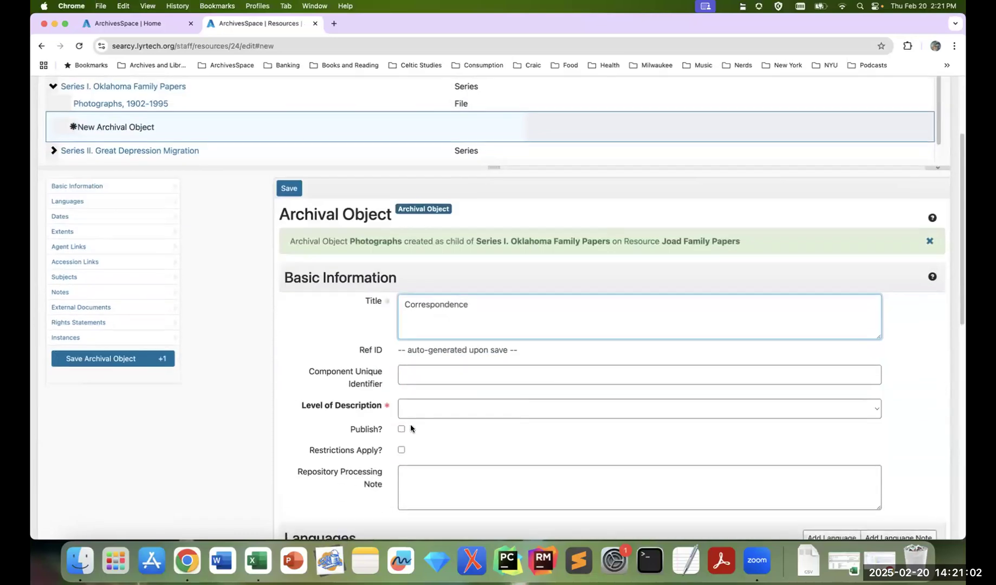
pyautogui.click(406, 407)
pyautogui.click(414, 448)
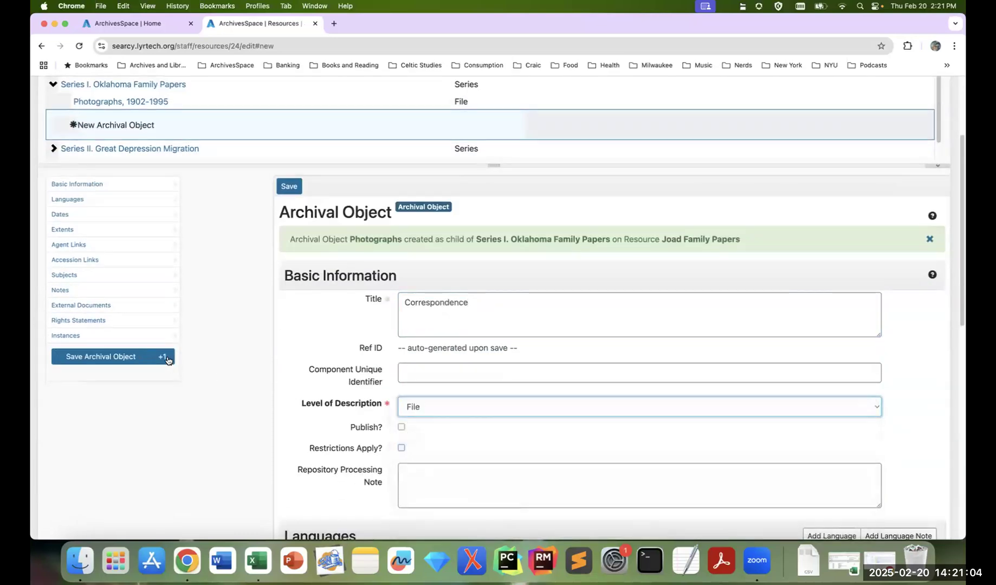
pyautogui.click(162, 357)
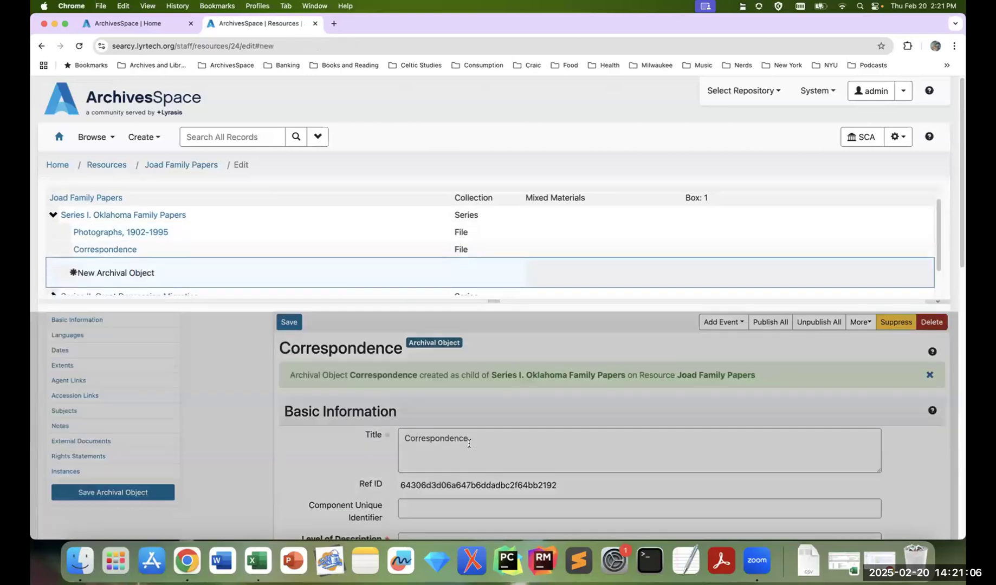
# Step: Add 'Genealogical Records' as a File-level record and save with +1
pyautogui.write('G')
pyautogui.press('BackSpace')
pyautogui.write('Genealo')
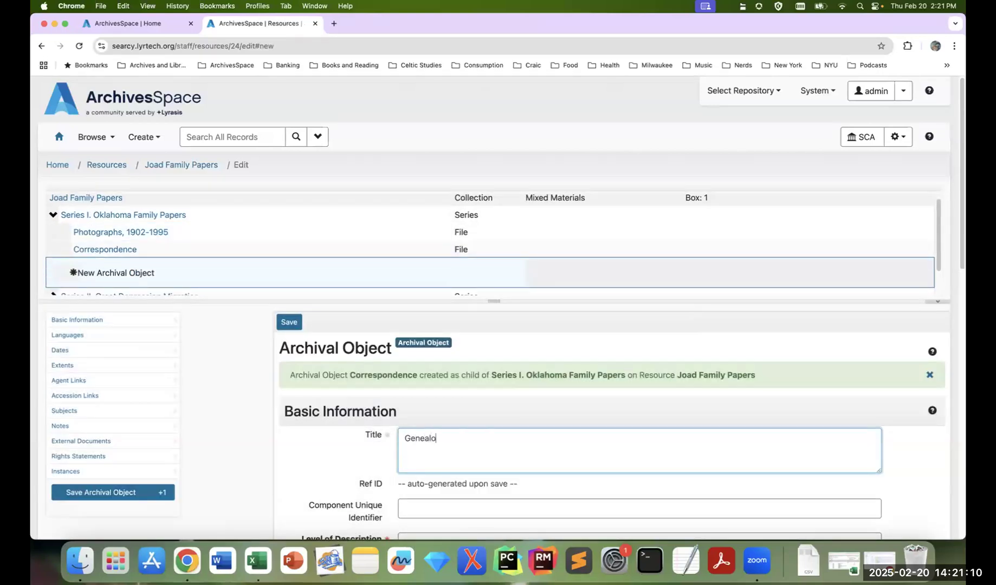
pyautogui.write('gical Records')
pyautogui.scroll(-3, 474, 447)
pyautogui.click(451, 457)
pyautogui.click(449, 495)
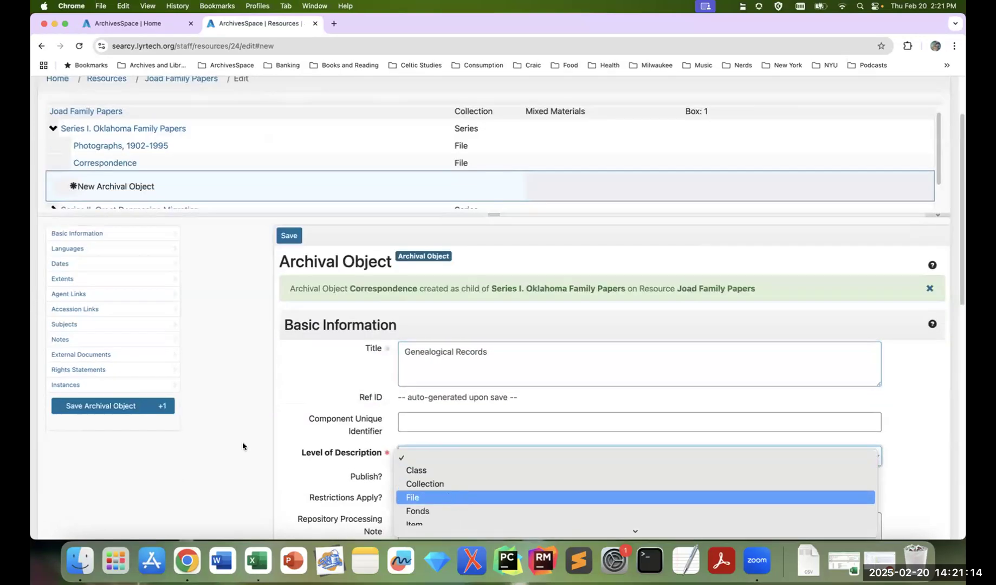
pyautogui.click(167, 407)
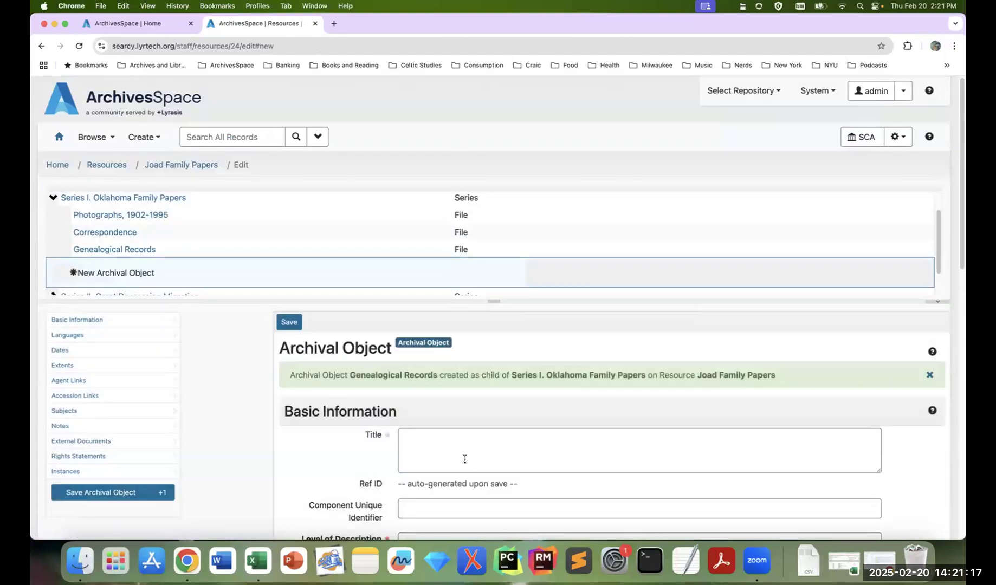
# Step: Add 'Joad Family Farm' as a File-level record and save it
pyautogui.click(465, 459)
pyautogui.write('Joad Family Farm')
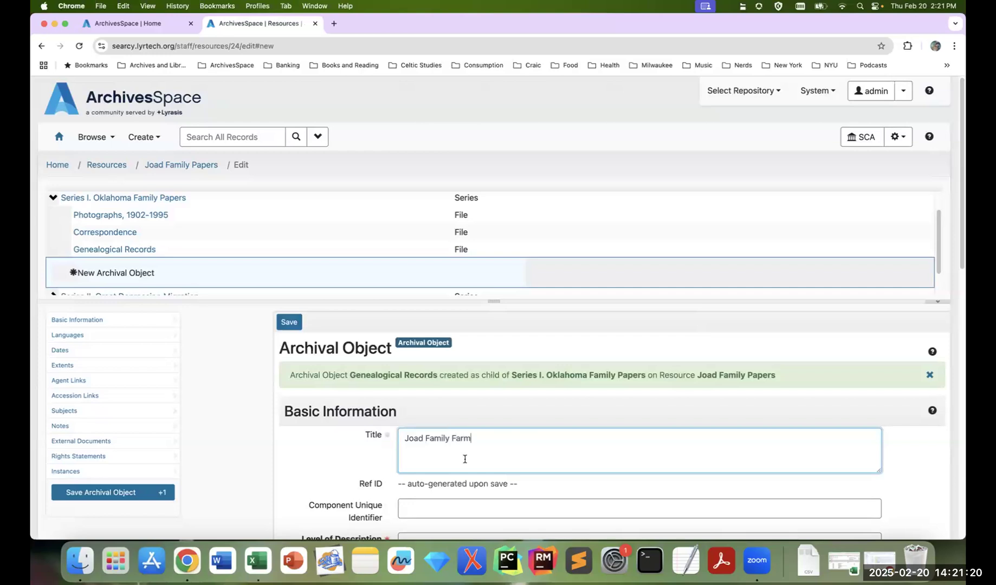
pyautogui.scroll(-3, 464, 459)
pyautogui.click(414, 485)
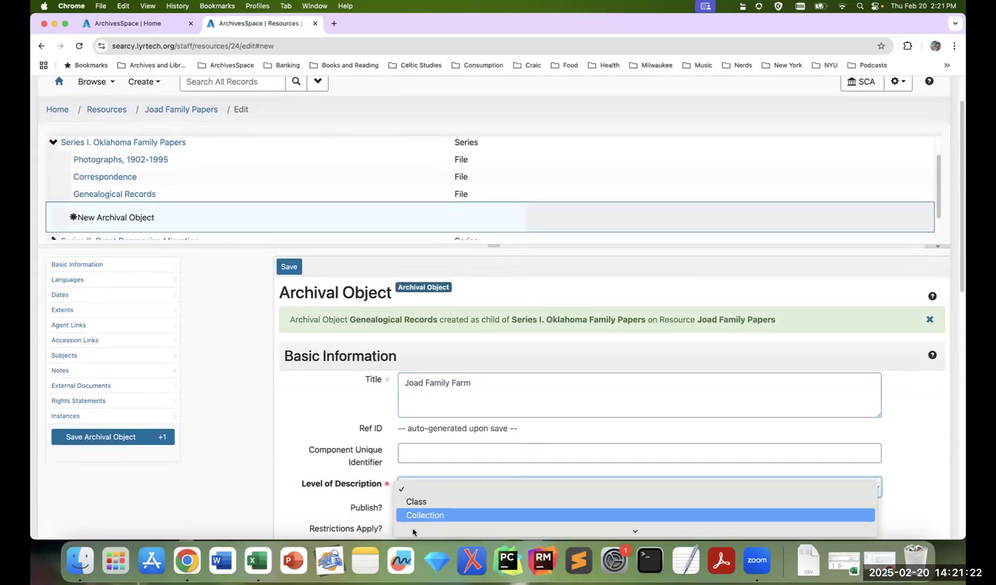
pyautogui.click(413, 447)
pyautogui.click(121, 438)
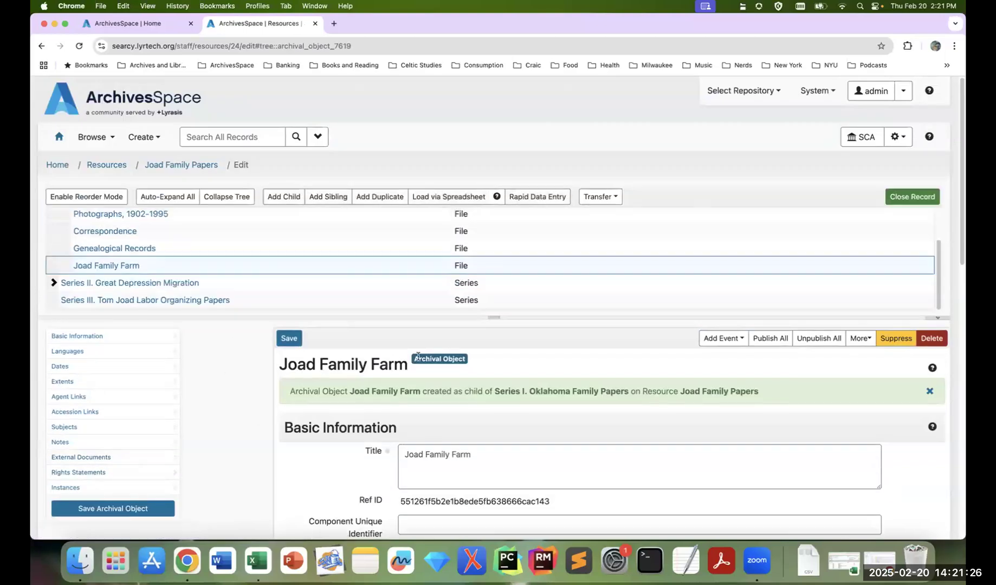
# Step: Enlarge the tree pane, expand Series II, and open Subseries B. Weedpatch Camp
pyautogui.moveTo(489, 317); pyautogui.dragTo(485, 375)
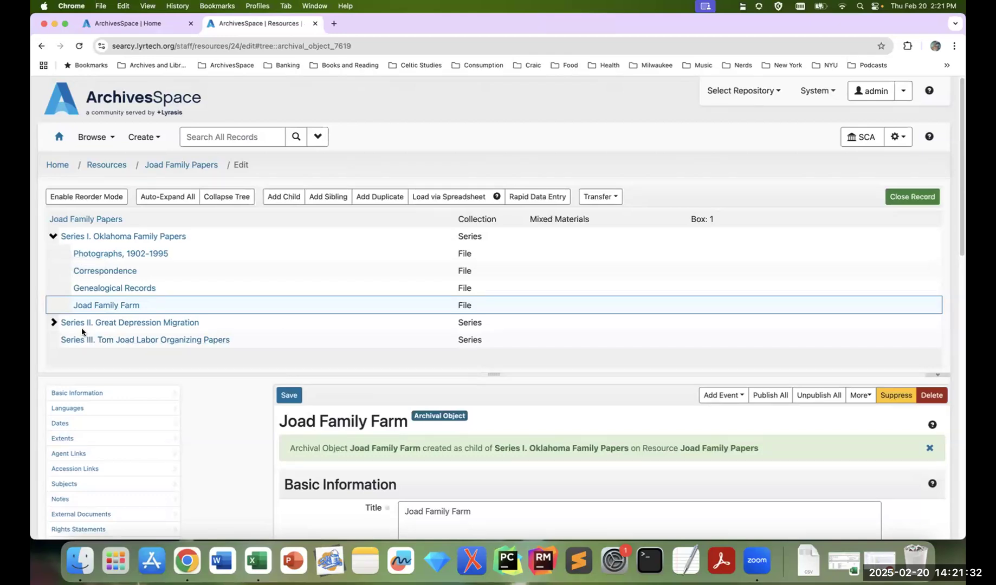
pyautogui.click(52, 323)
pyautogui.scroll(-1, 174, 349)
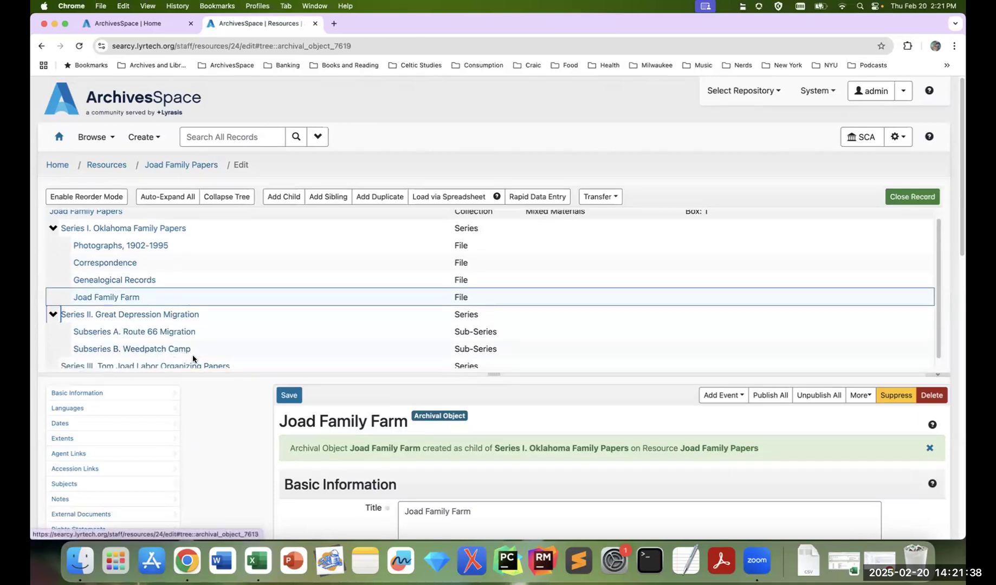
pyautogui.click(138, 350)
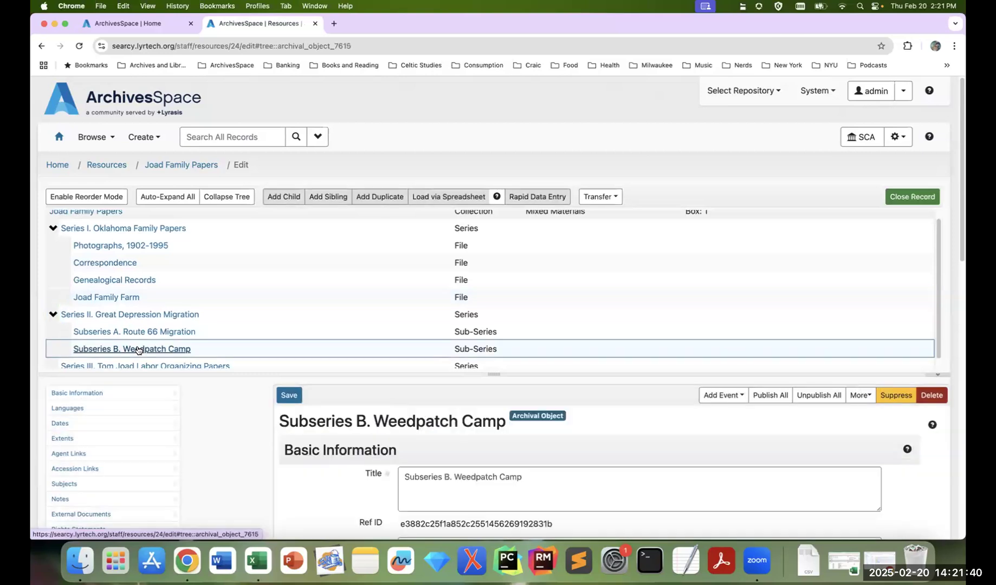
# Step: Add child 'Leadership and Organizing Records' under Subseries B at File level and save with +1
pyautogui.click(289, 198)
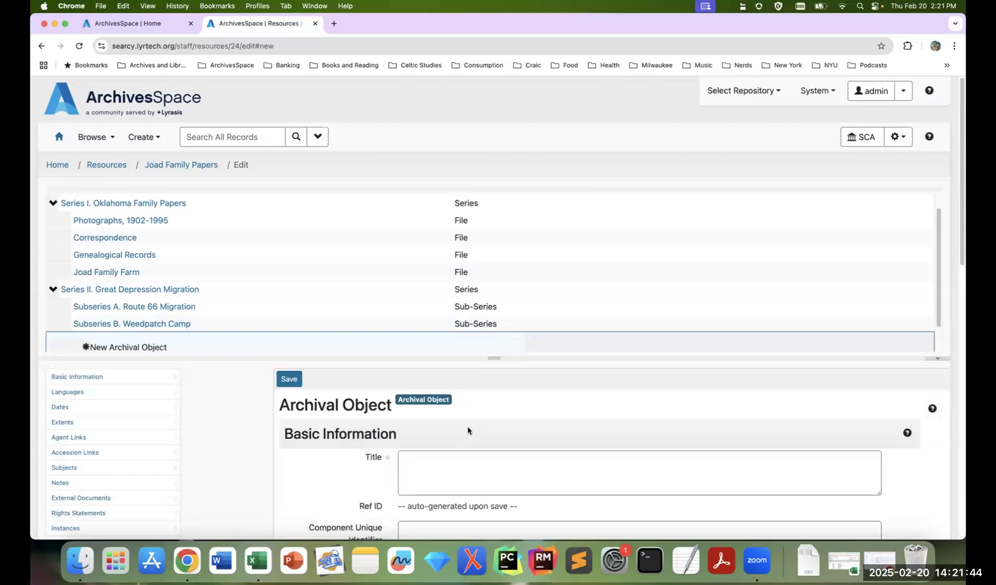
pyautogui.click(457, 477)
pyautogui.write('Leadership and ')
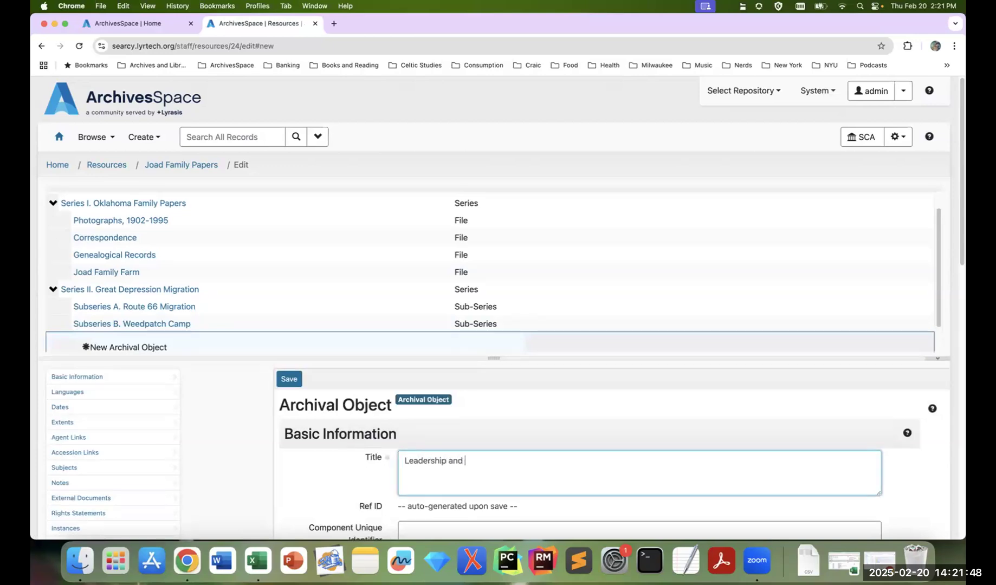
pyautogui.write('Organizing Records')
pyautogui.scroll(-3, 442, 457)
pyautogui.click(441, 458)
pyautogui.press('Down')
pyautogui.press('Return')
pyautogui.click(164, 449)
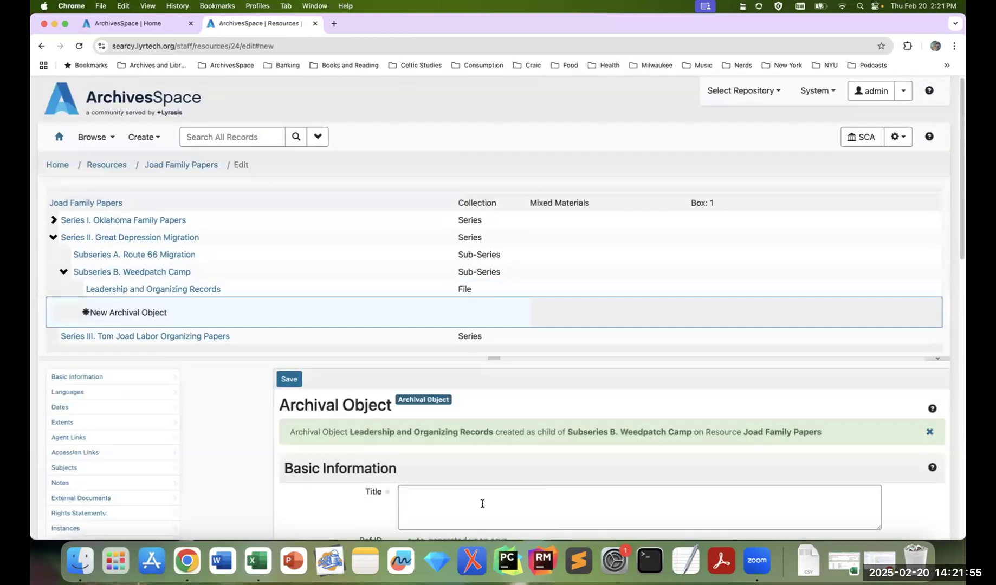
# Step: Add 'Dance Cards' as a File-level record and save it
pyautogui.click(482, 502)
pyautogui.write('Dance Cards')
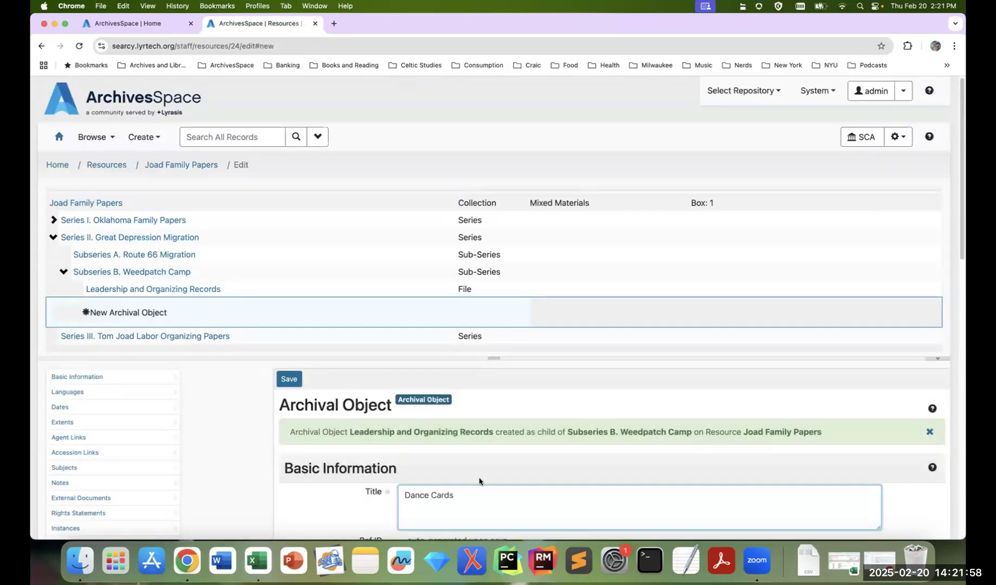
pyautogui.scroll(-3, 478, 480)
pyautogui.click(441, 450)
pyautogui.click(436, 489)
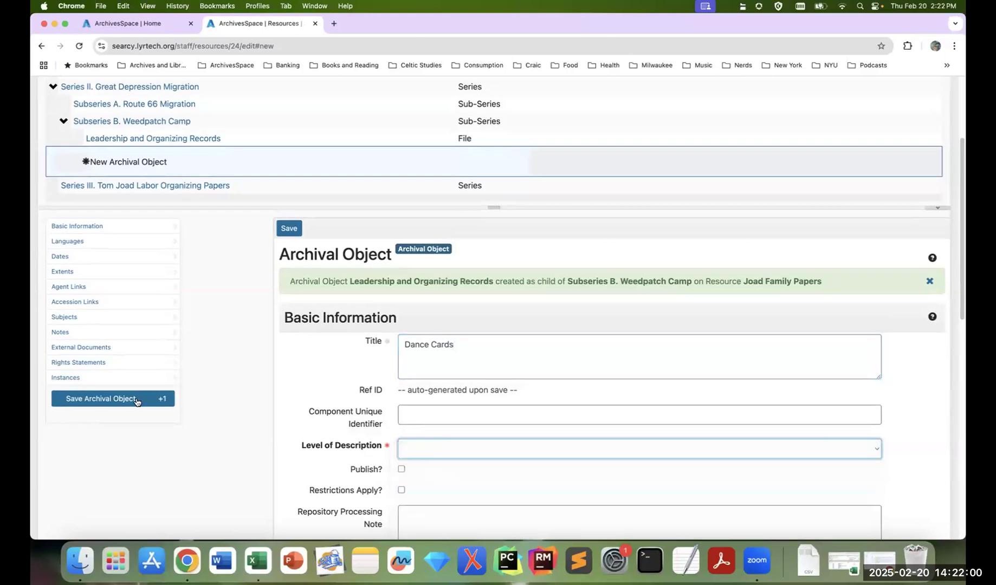
pyautogui.click(128, 400)
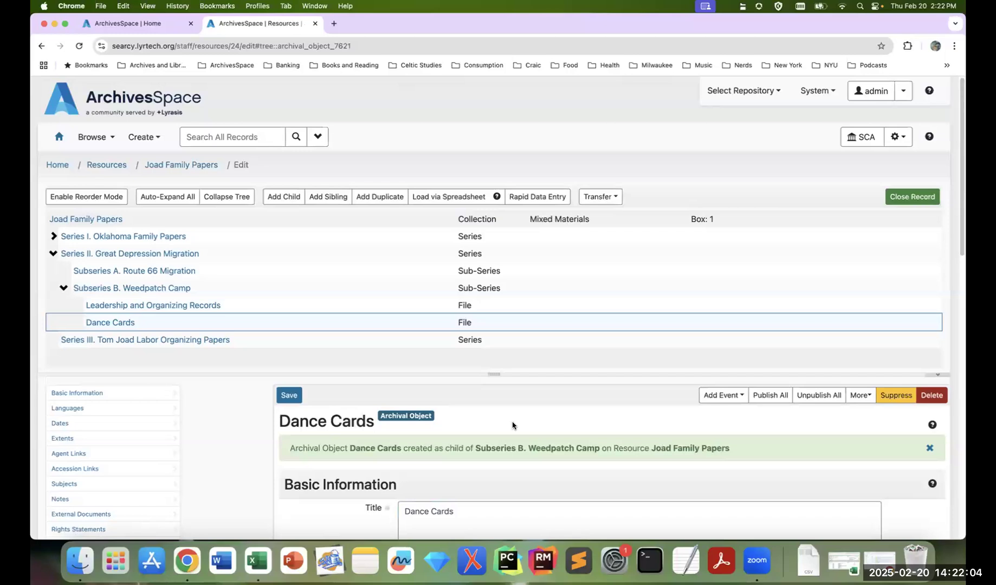
pyautogui.scroll(-5, 533, 442)
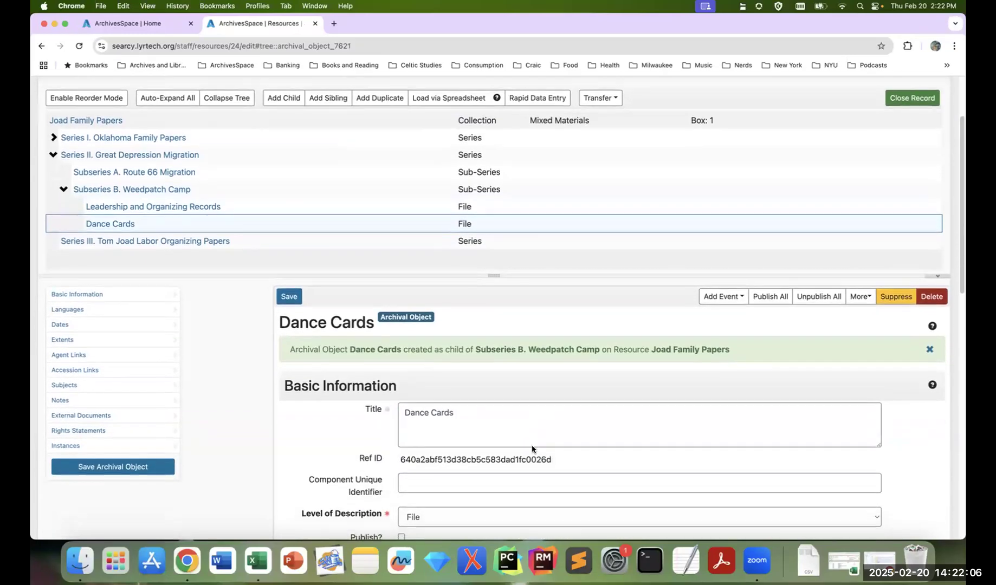
pyautogui.scroll(-3, 809, 455)
# Step: Confirm Dance Cards stays at File level, then expand Series I and open Photographs, 1902-1995
pyautogui.click(873, 385)
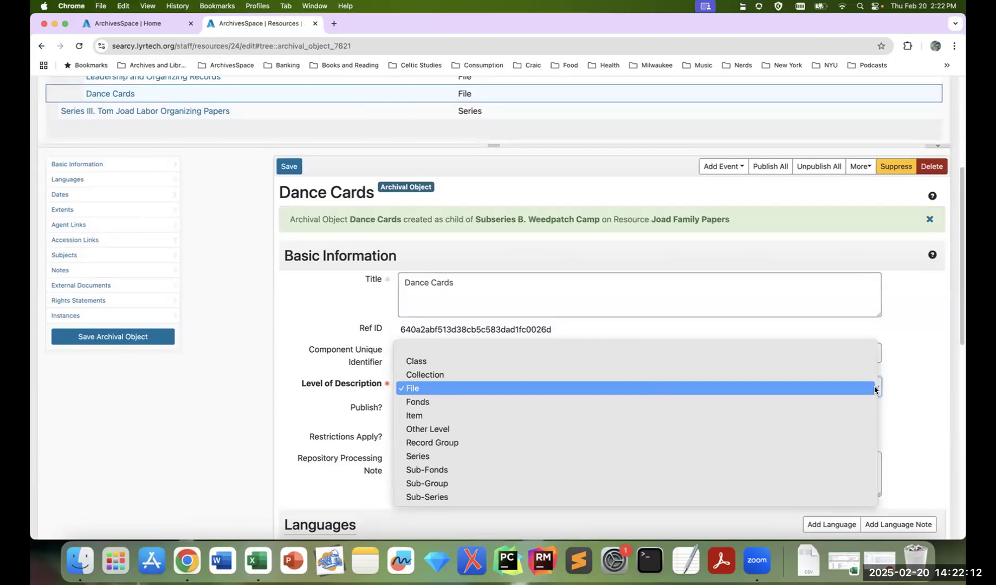
pyautogui.click(929, 398)
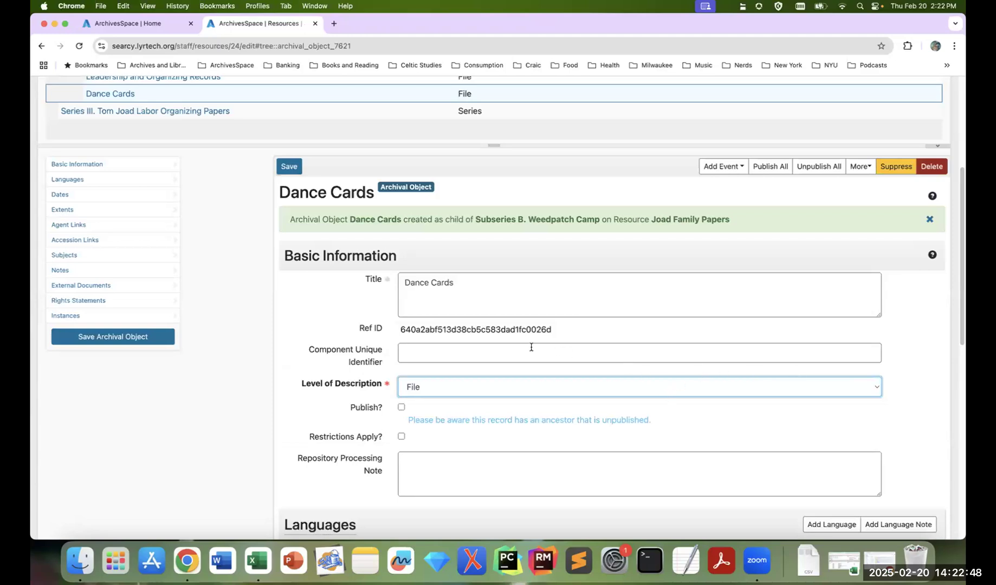
pyautogui.scroll(3, 481, 333)
pyautogui.scroll(1, 480, 331)
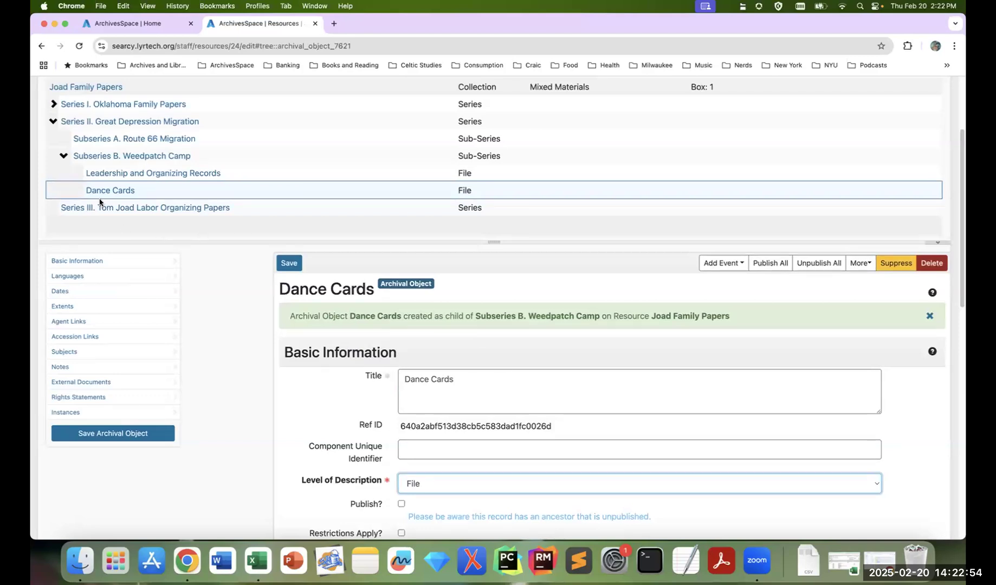
pyautogui.click(53, 105)
pyautogui.click(140, 123)
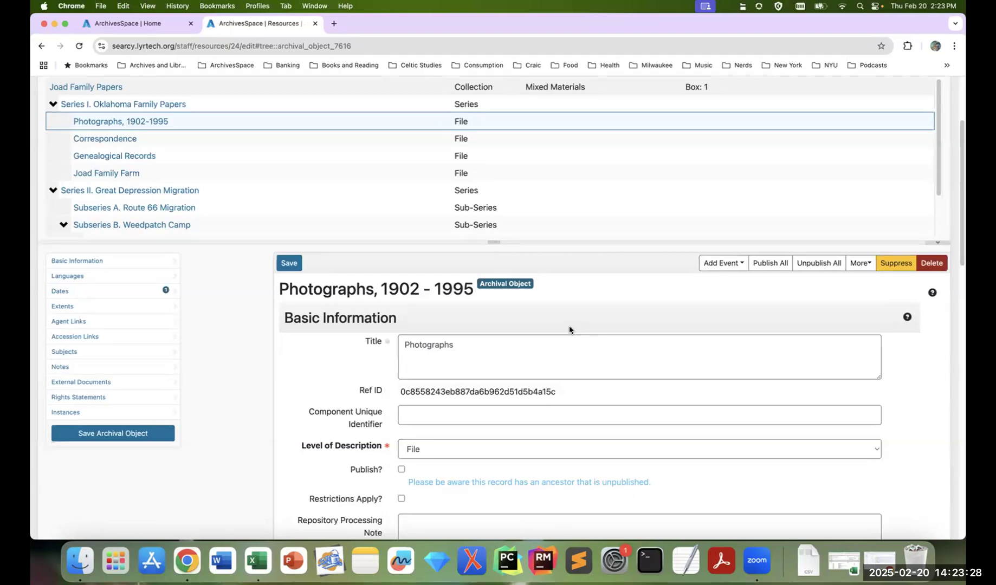
# Step: Add child 'Photographic Prints' under Photographs at File level and save with +1
pyautogui.scroll(1, 250, 345)
pyautogui.scroll(2, 250, 344)
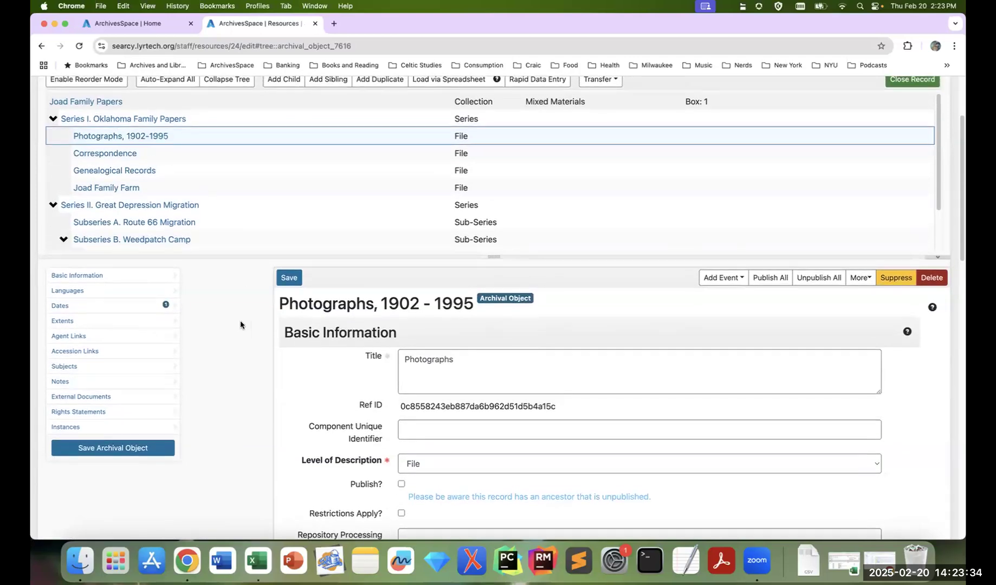
pyautogui.scroll(4, 240, 324)
pyautogui.click(290, 106)
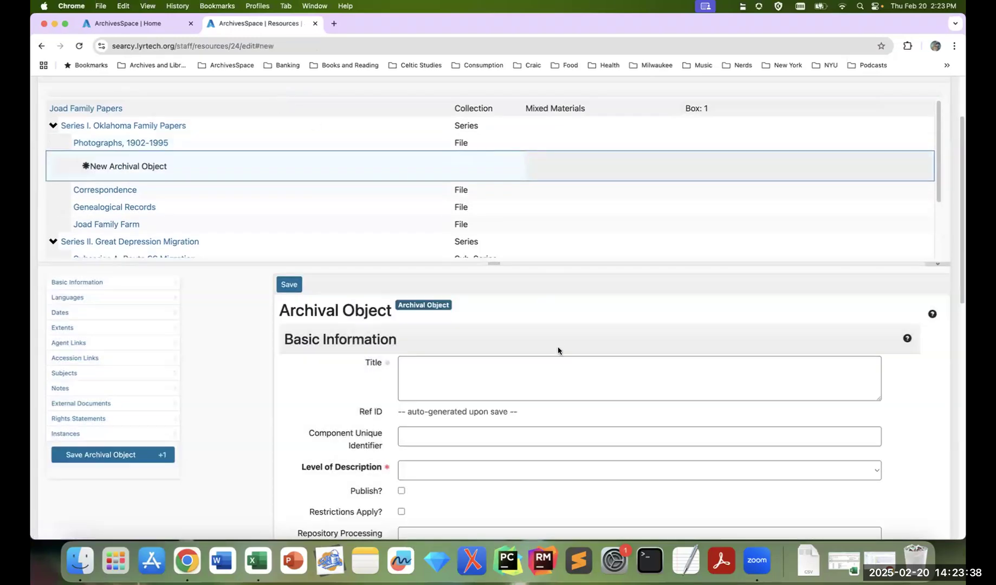
pyautogui.click(545, 378)
pyautogui.write('Photogr')
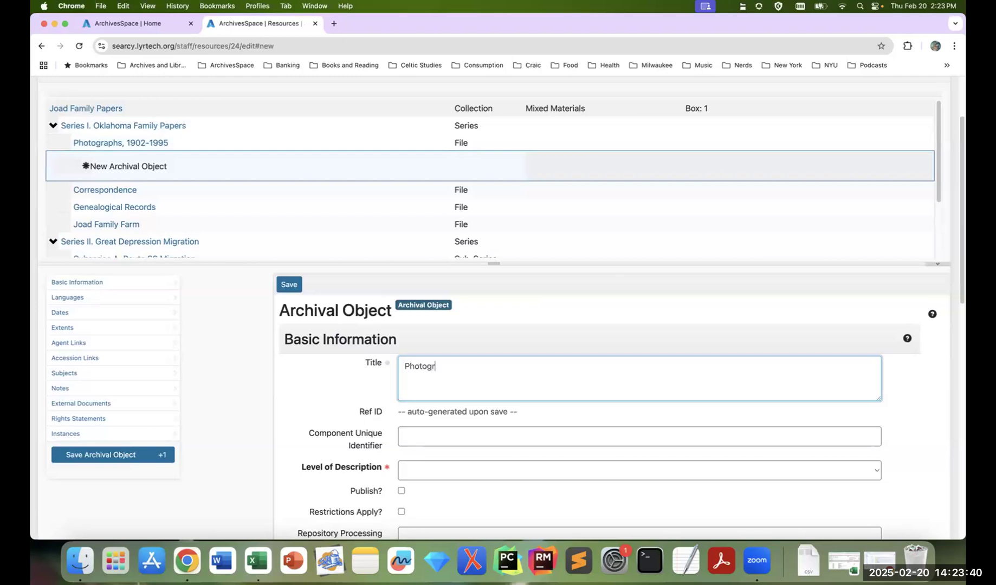
pyautogui.write('aphic Prints')
pyautogui.scroll(-3, 578, 375)
pyautogui.click(453, 403)
pyautogui.click(449, 445)
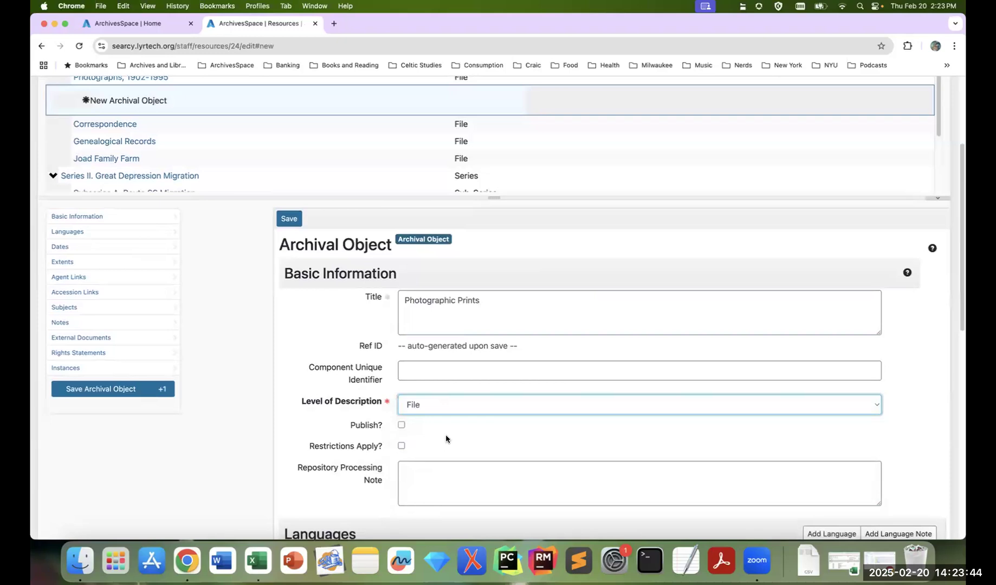
pyautogui.click(161, 391)
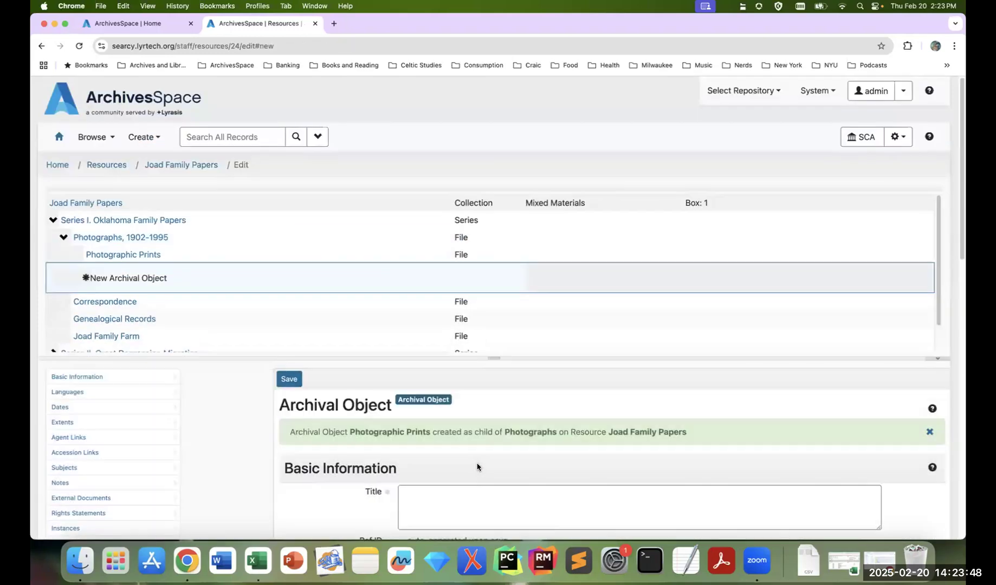
# Step: Add 'Contact Sheets' as a File-level record and save with +1
pyautogui.click(457, 490)
pyautogui.write('Conta')
pyautogui.write('ct Sheets')
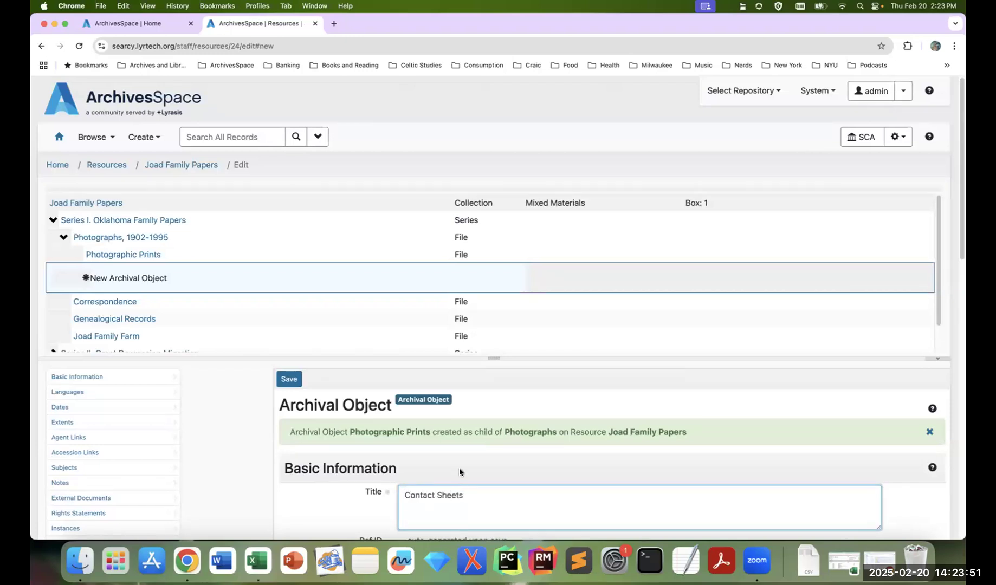
pyautogui.scroll(-5, 459, 469)
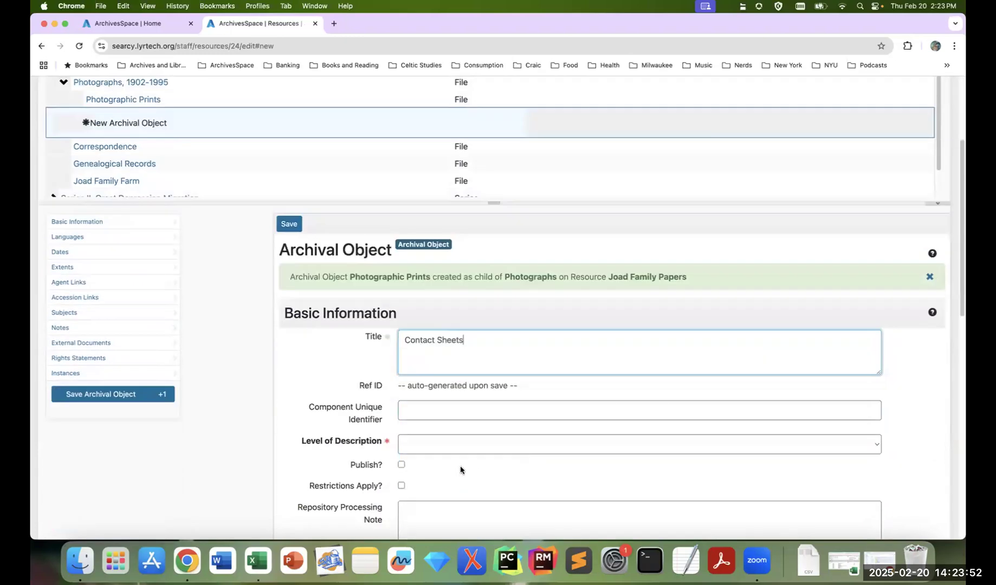
pyautogui.click(422, 299)
pyautogui.click(412, 339)
pyautogui.click(157, 267)
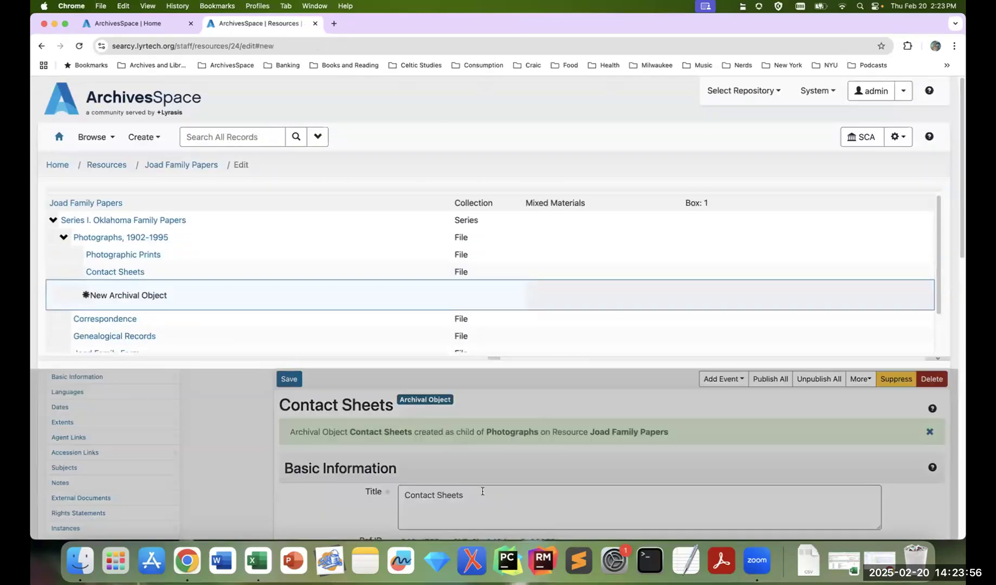
# Step: Add 'Digital Photographs' as a File-level record and save it
pyautogui.click(482, 488)
pyautogui.write('Digital Photographs')
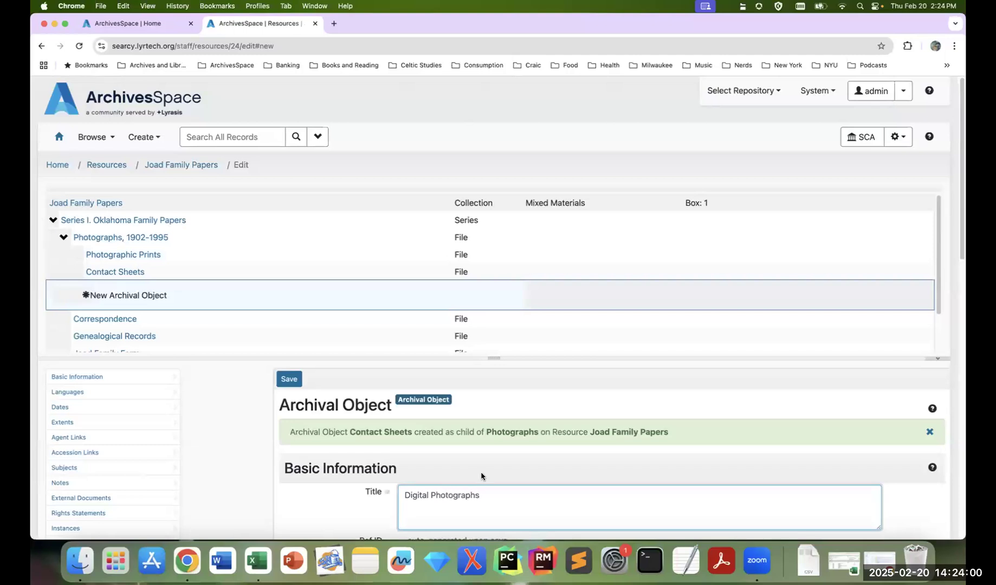
pyautogui.scroll(-4, 480, 474)
pyautogui.click(442, 401)
pyautogui.click(450, 440)
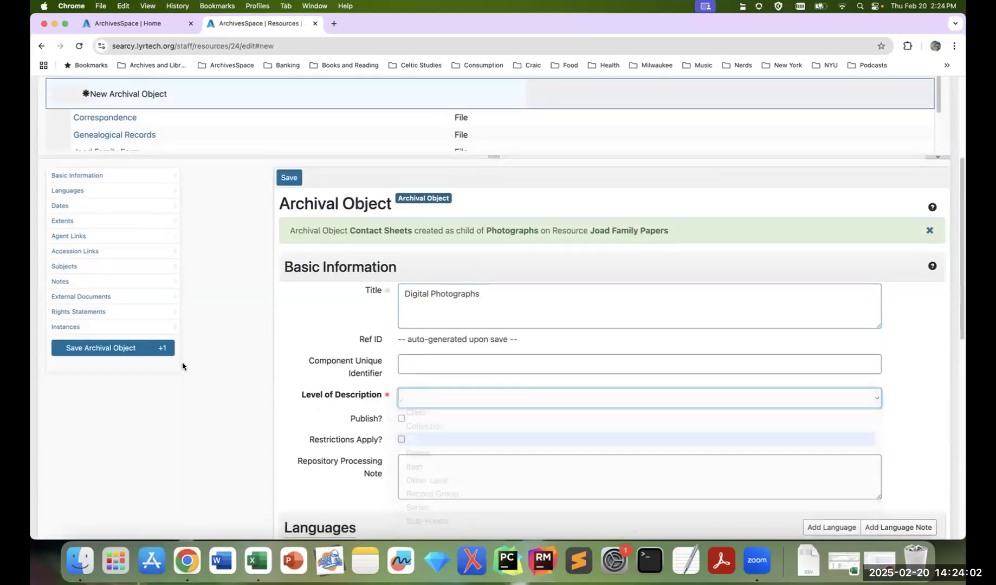
pyautogui.click(121, 349)
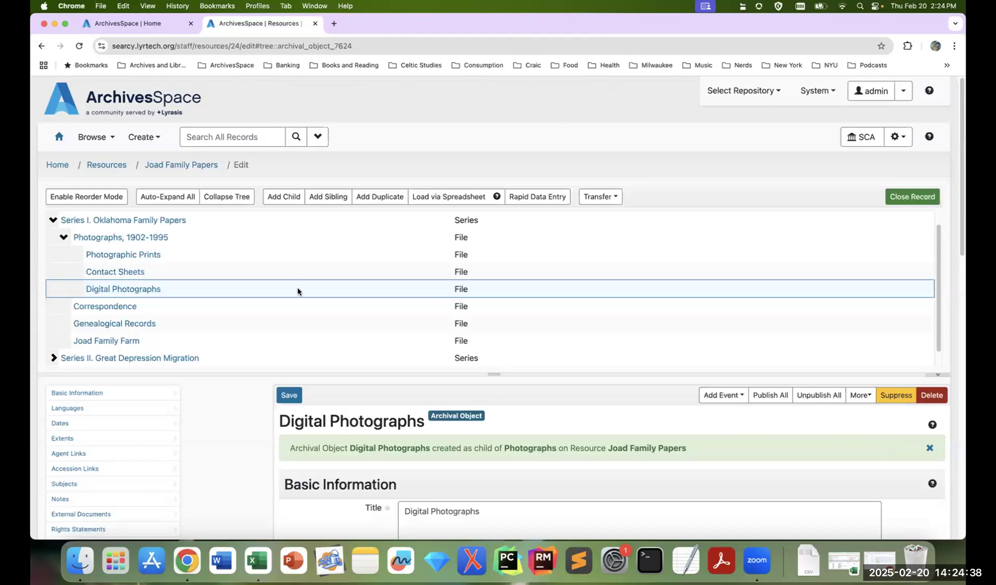
pyautogui.click(118, 197)
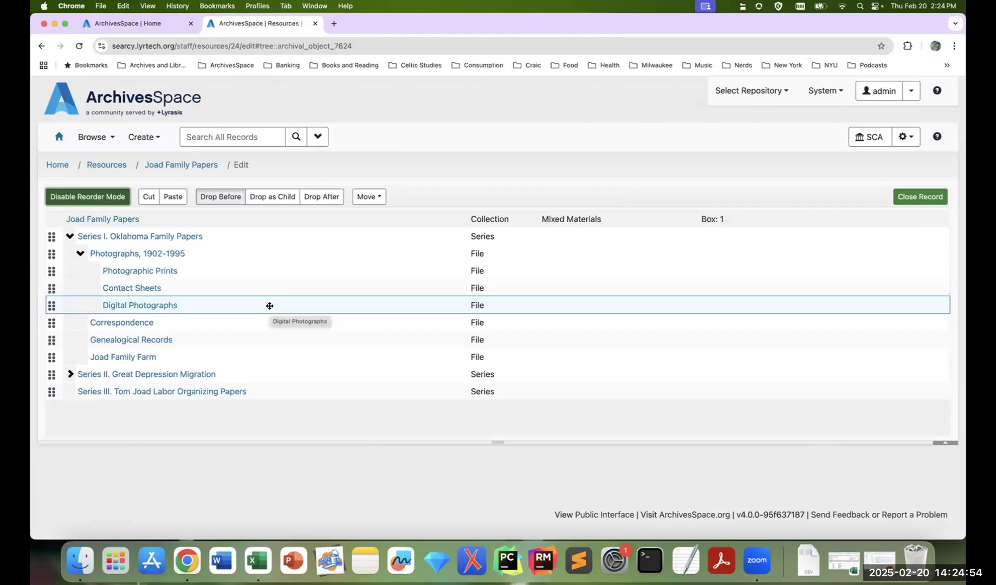
# Step: Move Correspondence as a child under Series III, disable reorder mode, and open Series III
pyautogui.click(55, 323)
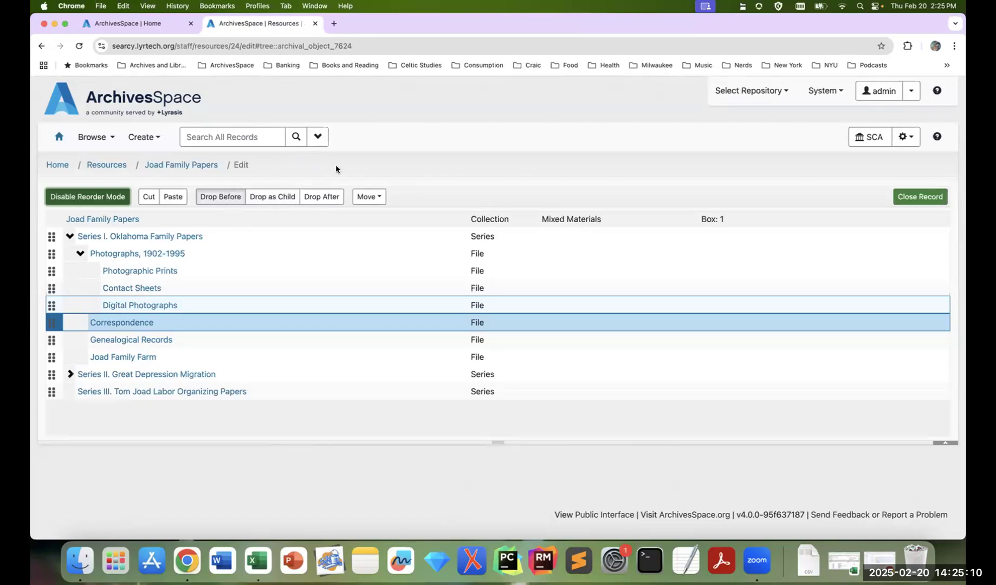
pyautogui.click(277, 198)
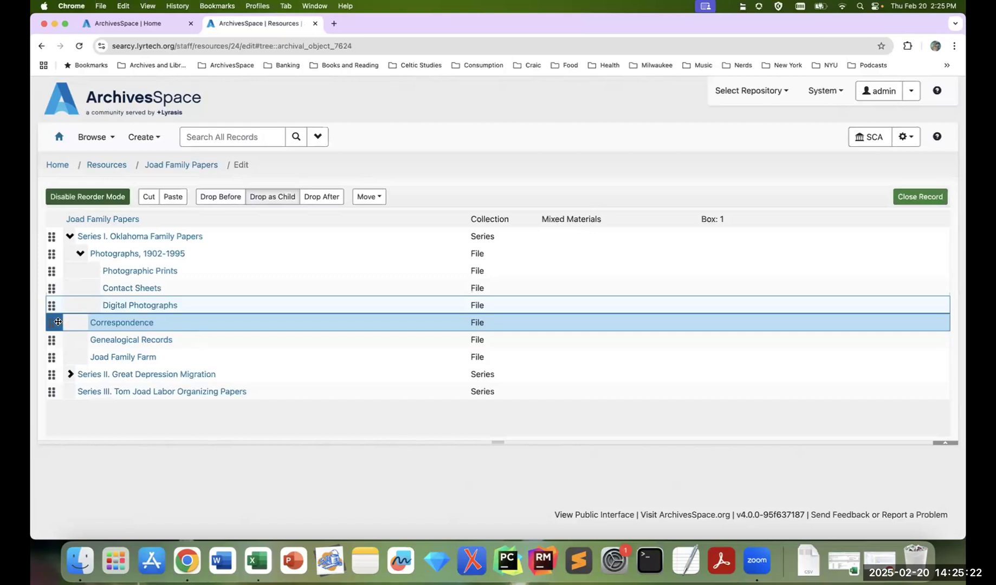
pyautogui.moveTo(55, 323); pyautogui.dragTo(71, 432)
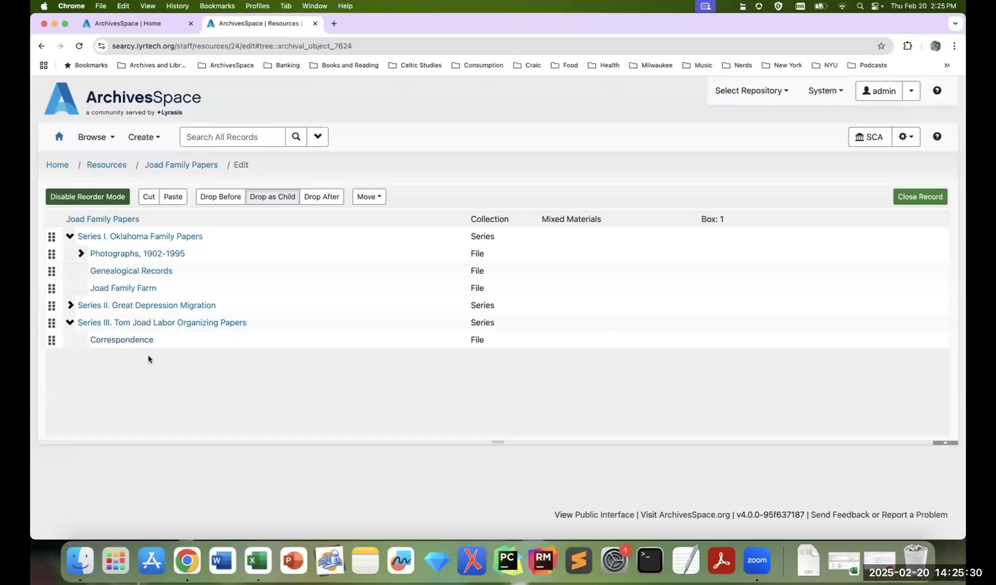
pyautogui.click(97, 197)
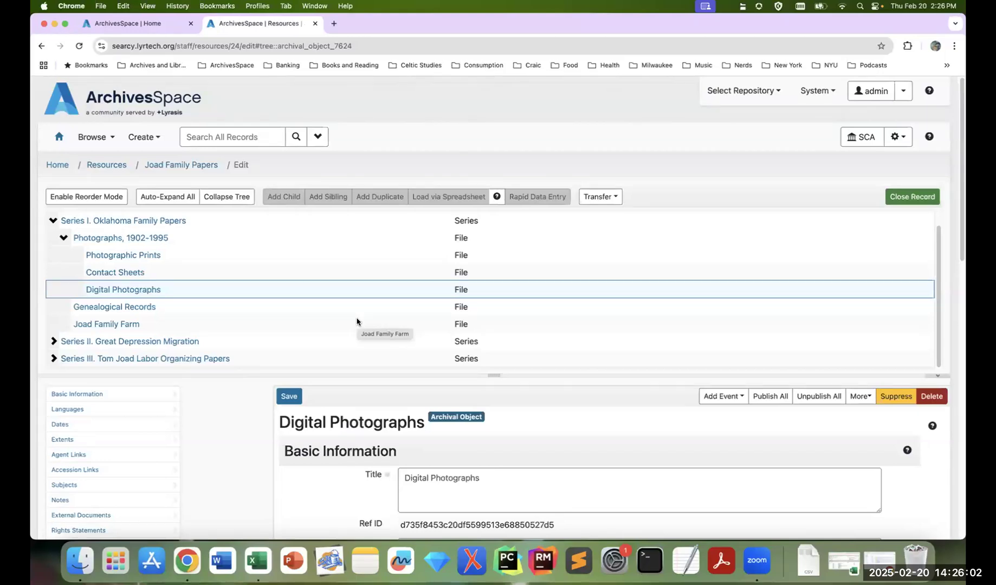
pyautogui.click(167, 358)
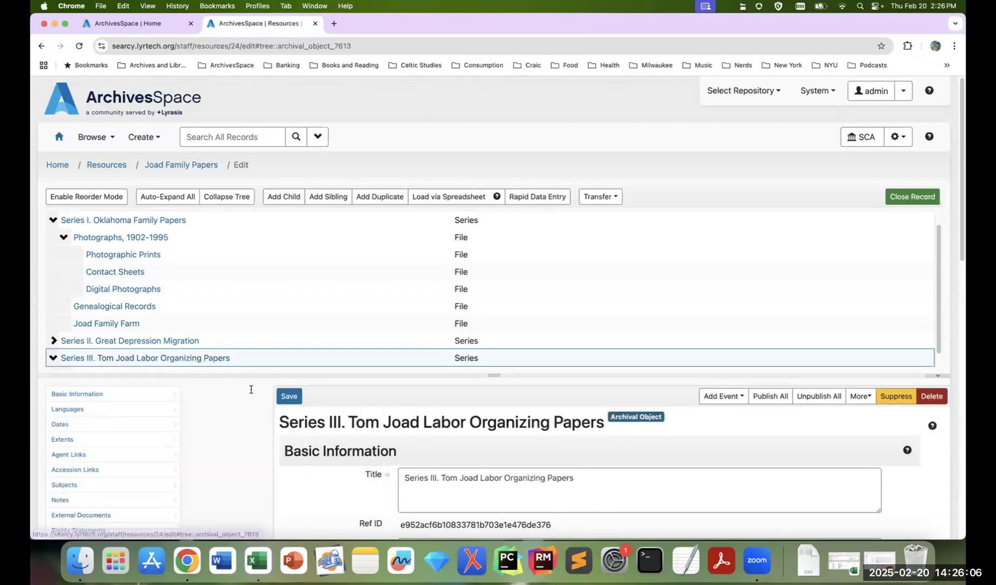
# Step: Open Rapid Data Entry for Series III and bring up its column list
pyautogui.scroll(-1, 254, 424)
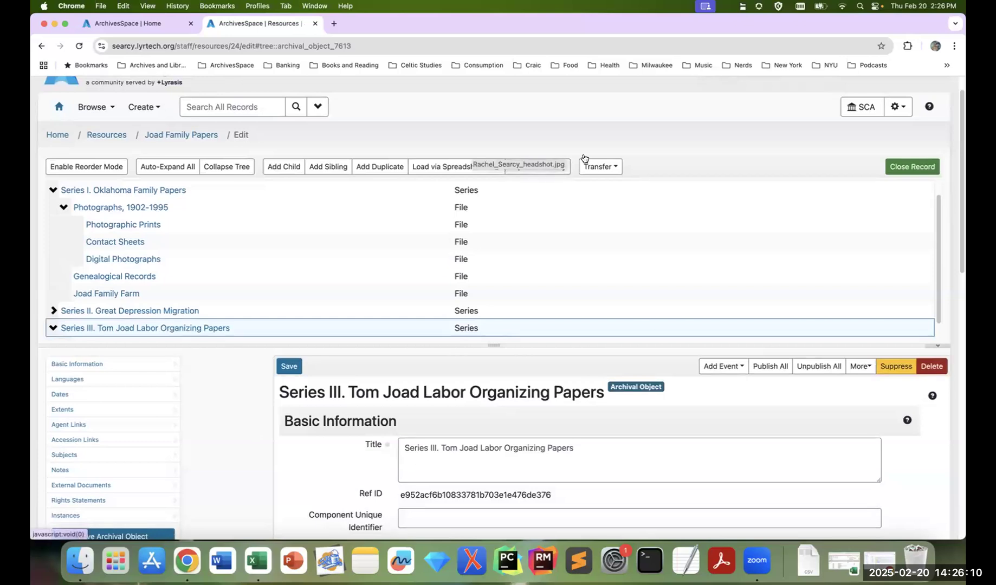
pyautogui.click(536, 167)
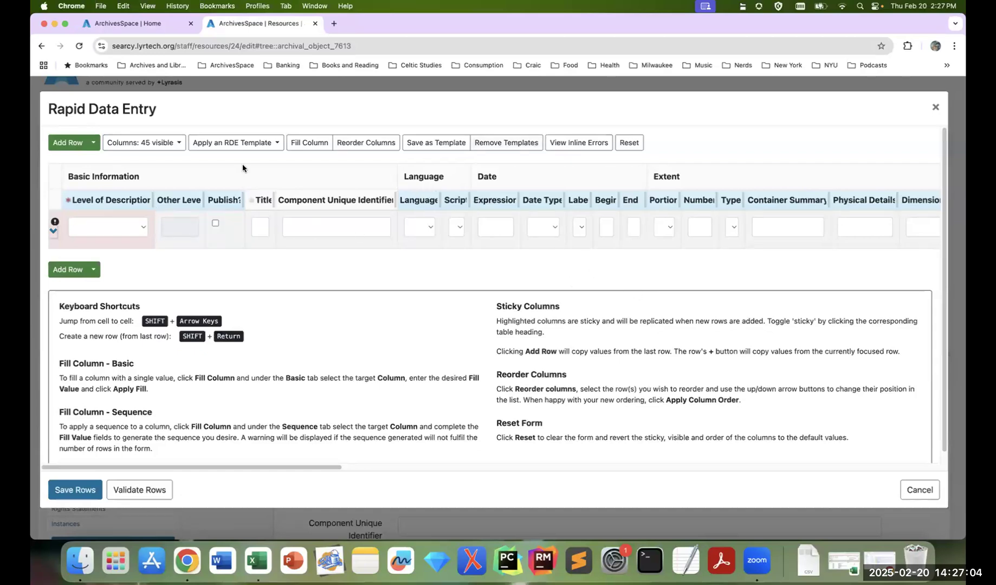
pyautogui.click(181, 146)
pyautogui.click(179, 144)
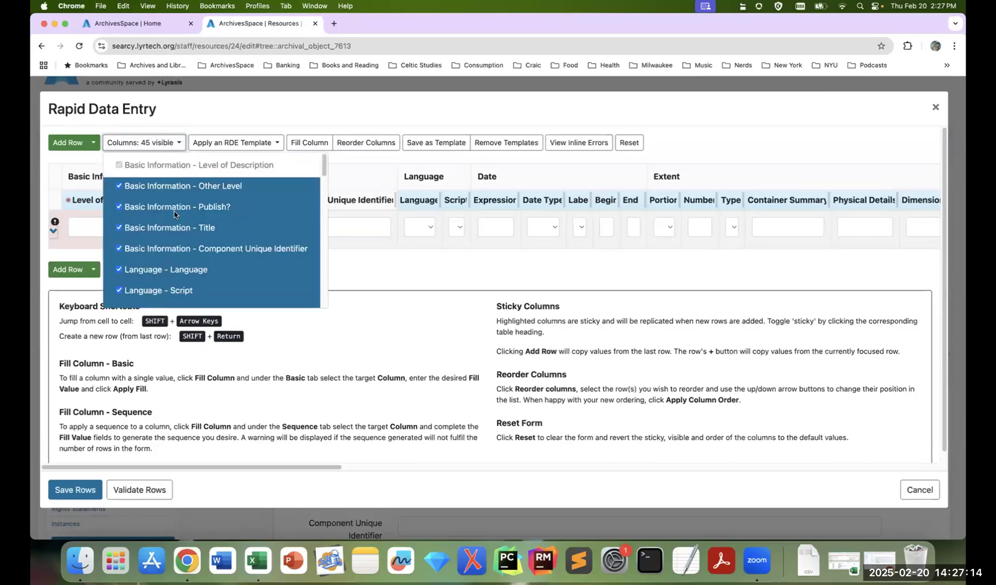
# Step: Hide the Other Level, Component Unique Identifier, Language, Script and three Extent columns
pyautogui.click(119, 186)
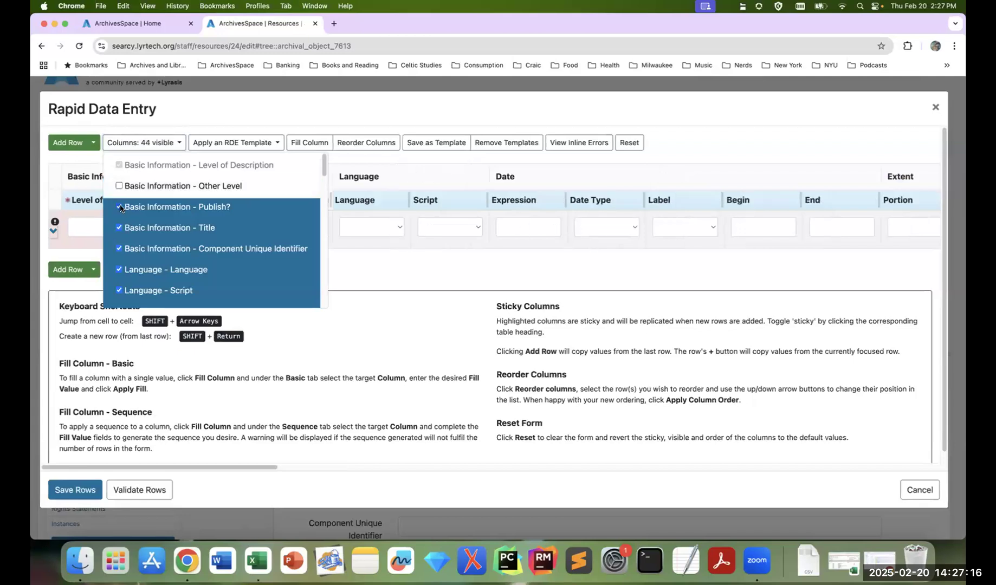
pyautogui.click(119, 249)
pyautogui.click(119, 270)
pyautogui.click(119, 290)
pyautogui.scroll(-3, 141, 268)
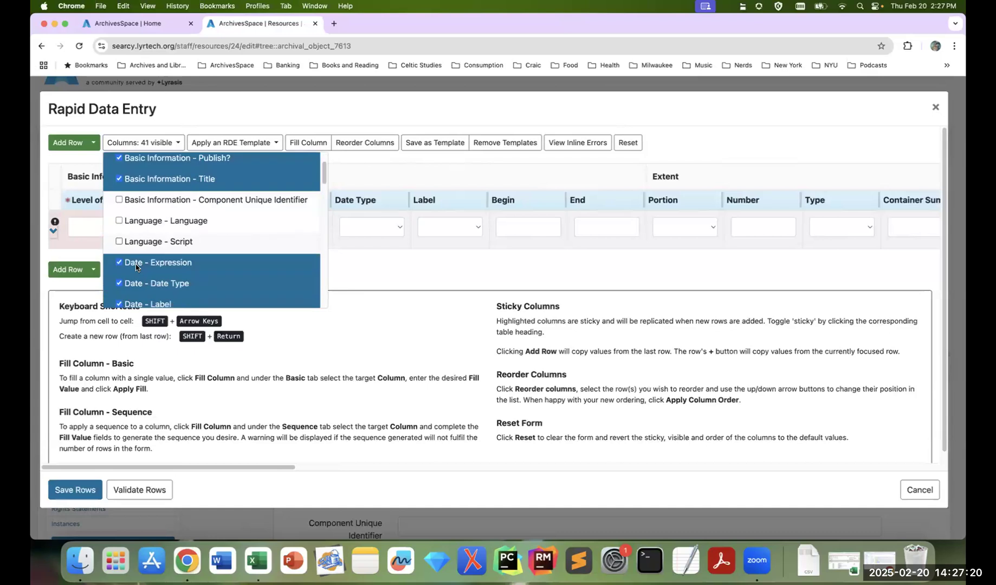
pyautogui.scroll(-6, 135, 250)
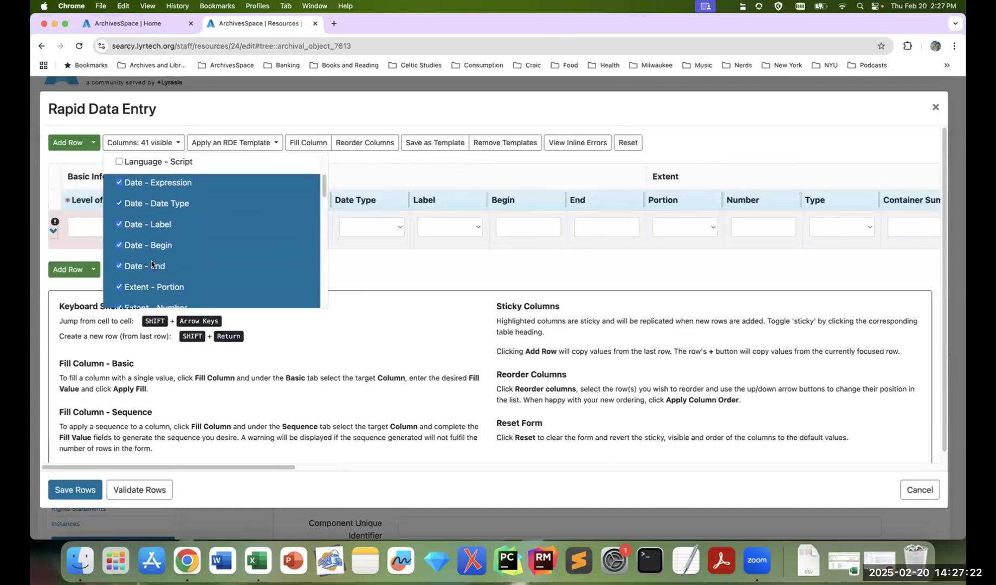
pyautogui.click(119, 235)
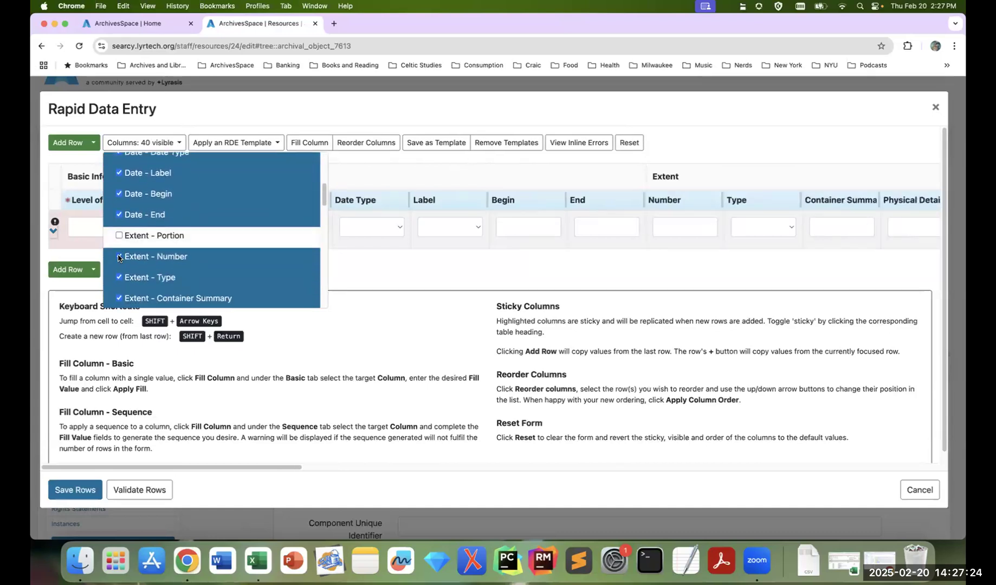
pyautogui.click(119, 256)
pyautogui.click(119, 276)
# Step: Hide the Container Summary, Physical Details, Dimensions, Grandchild Type and Grandchild Indicator columns
pyautogui.scroll(-1, 120, 277)
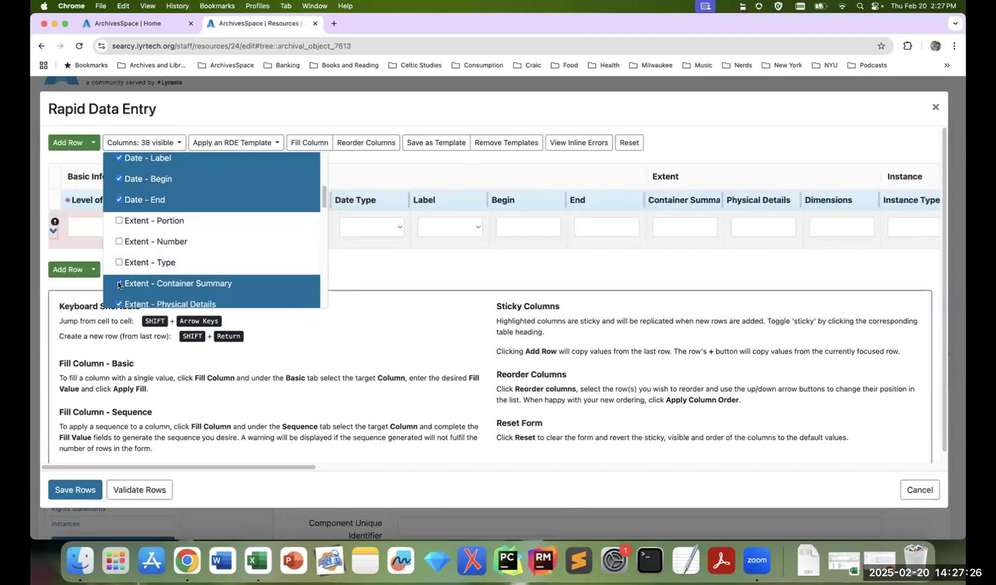
pyautogui.click(120, 287)
pyautogui.click(119, 301)
pyautogui.scroll(-3, 106, 252)
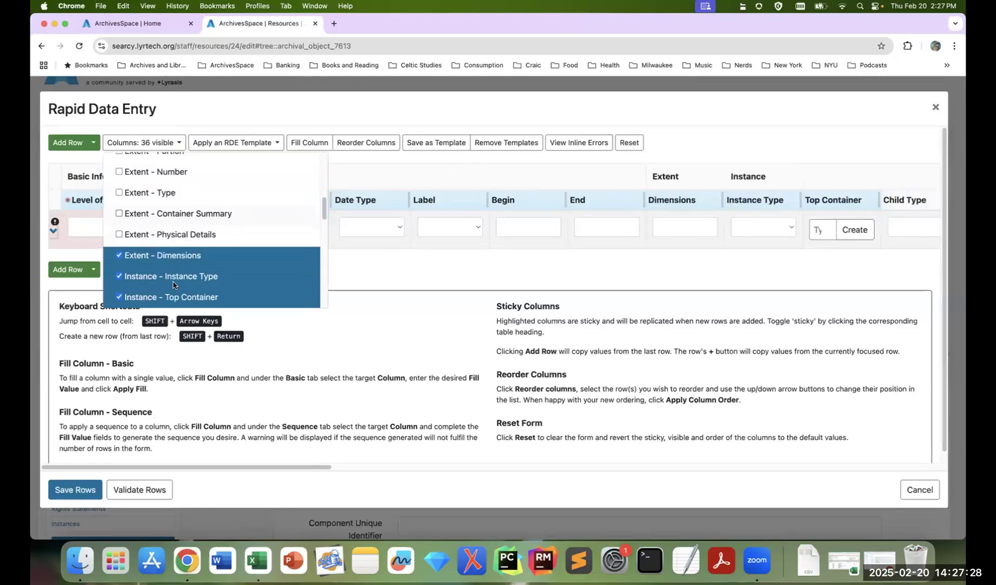
pyautogui.click(118, 248)
pyautogui.scroll(-5, 115, 227)
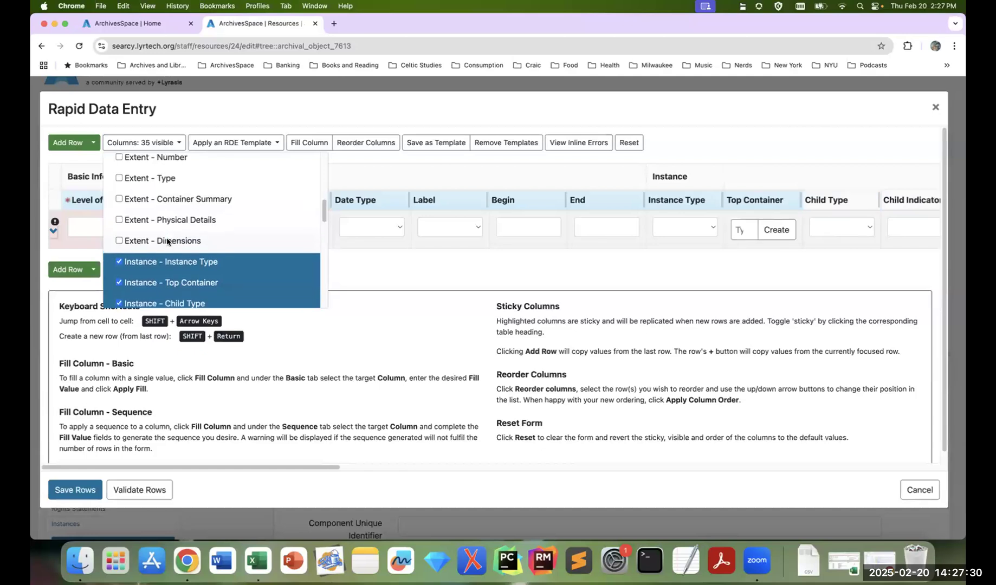
pyautogui.click(118, 189)
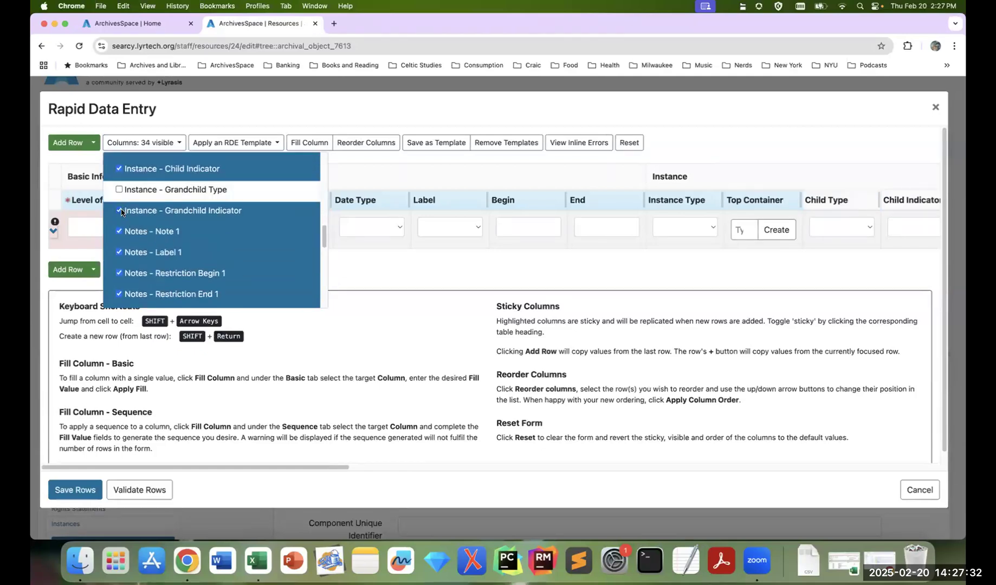
pyautogui.click(119, 210)
# Step: Hide all Note 1 columns: Note, Label, Restriction Begin/End, Access Restriction Type, Content, Publish?
pyautogui.click(119, 231)
pyautogui.click(118, 252)
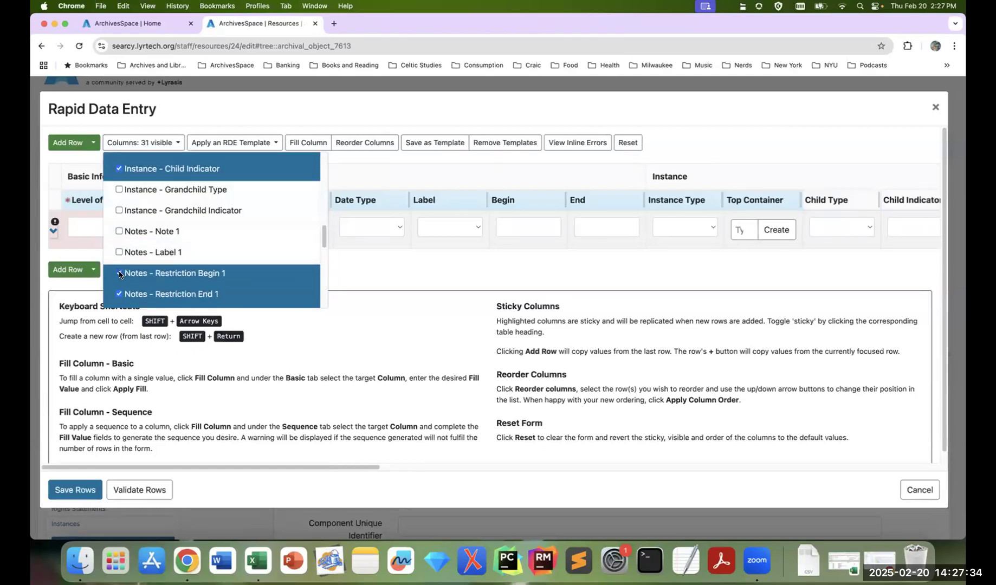
pyautogui.click(119, 273)
pyautogui.click(118, 294)
pyautogui.scroll(-3, 139, 264)
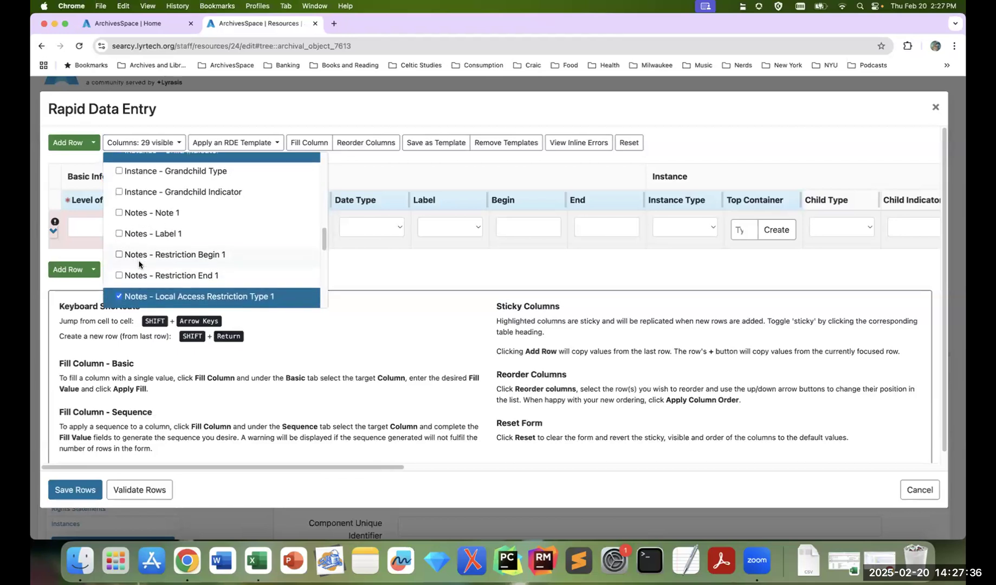
pyautogui.click(118, 221)
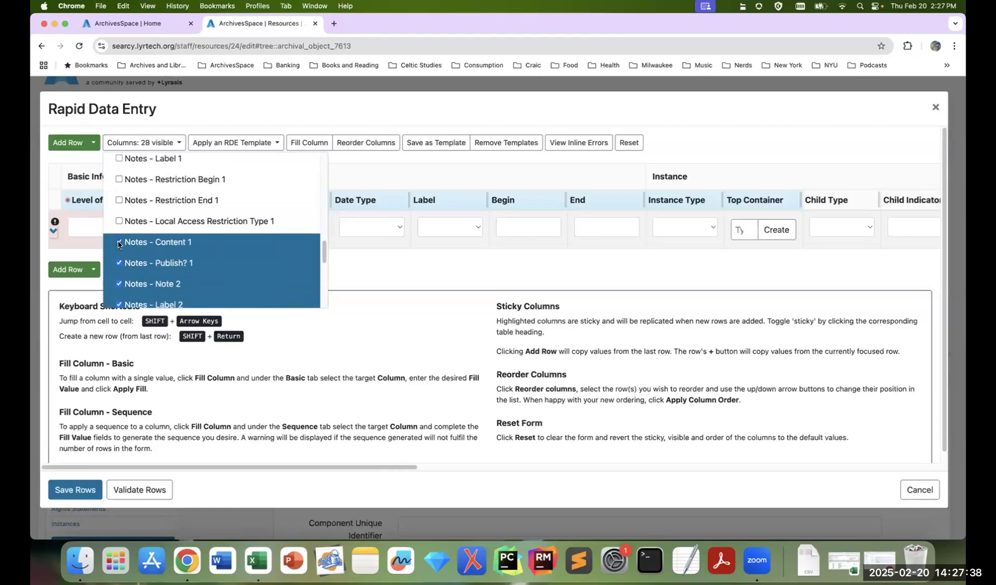
pyautogui.click(119, 242)
pyautogui.click(119, 263)
# Step: Hide the Note 2, Label 2, Restriction Begin/End 2, Access Restriction Type 2 and Content 2 columns
pyautogui.click(119, 283)
pyautogui.scroll(-3, 158, 262)
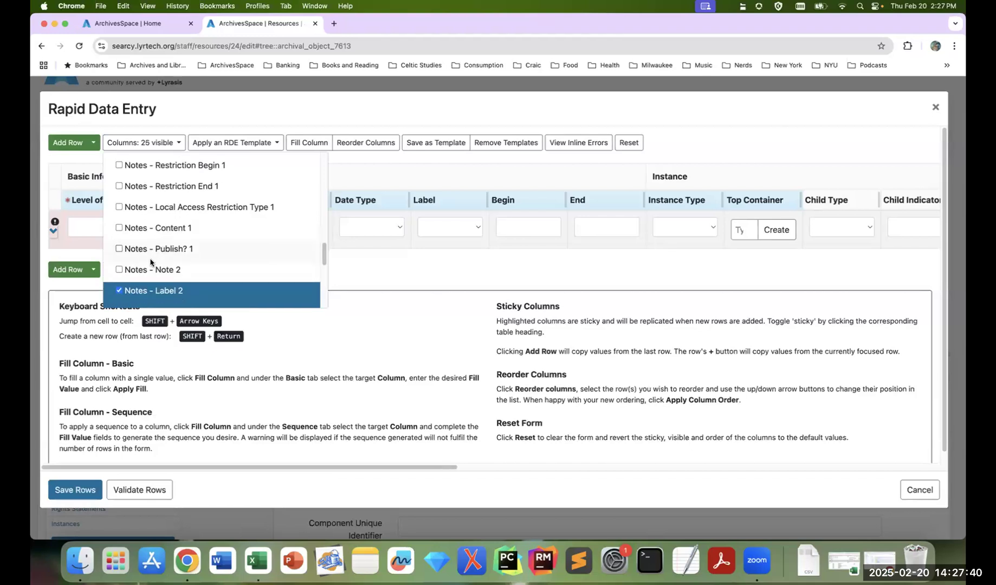
pyautogui.click(119, 226)
pyautogui.click(119, 247)
pyautogui.click(119, 269)
pyautogui.click(119, 289)
pyautogui.scroll(-2, 119, 271)
pyautogui.click(119, 244)
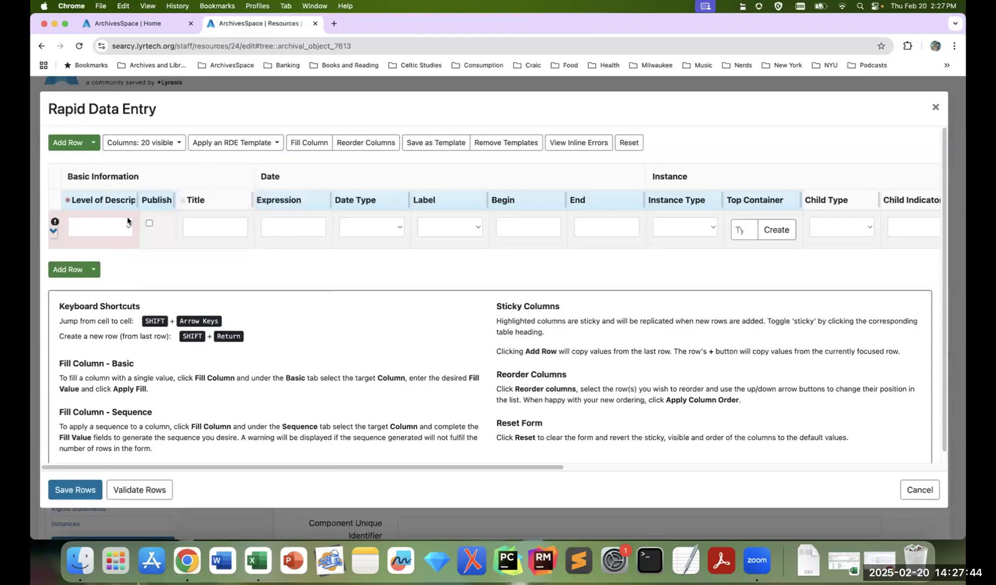
# Step: Hide Publish? 2 and all Note 3 columns, leaving a 12-column grid
pyautogui.click(157, 144)
pyautogui.click(119, 261)
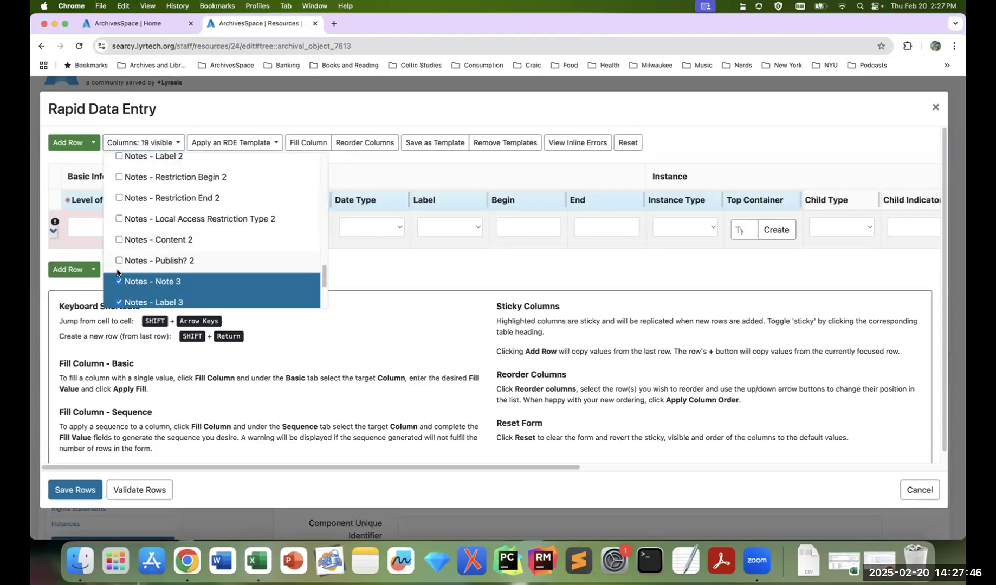
pyautogui.click(119, 282)
pyautogui.scroll(-1, 123, 287)
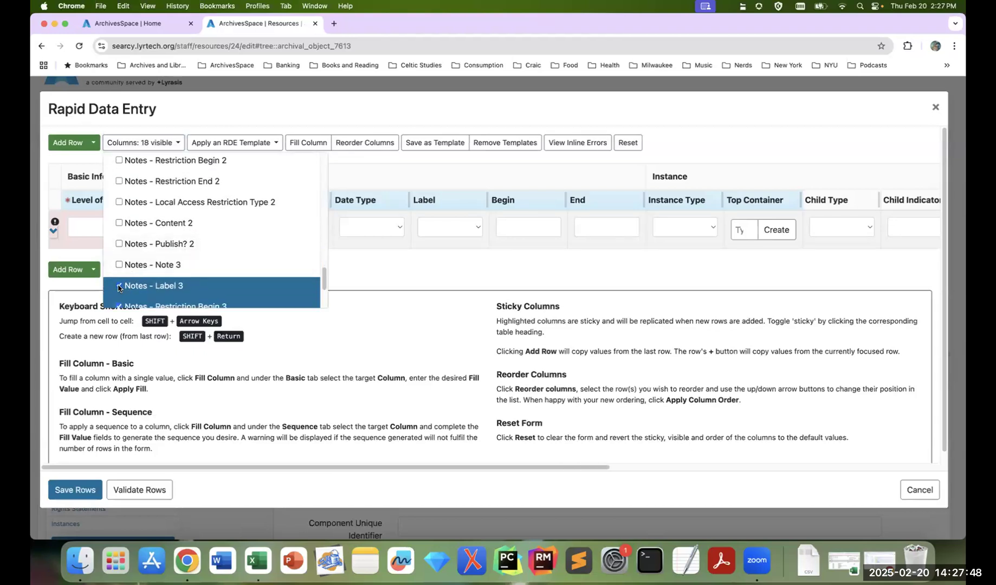
pyautogui.click(120, 287)
pyautogui.scroll(-1, 127, 287)
pyautogui.click(120, 282)
pyautogui.scroll(-3, 120, 271)
pyautogui.click(117, 229)
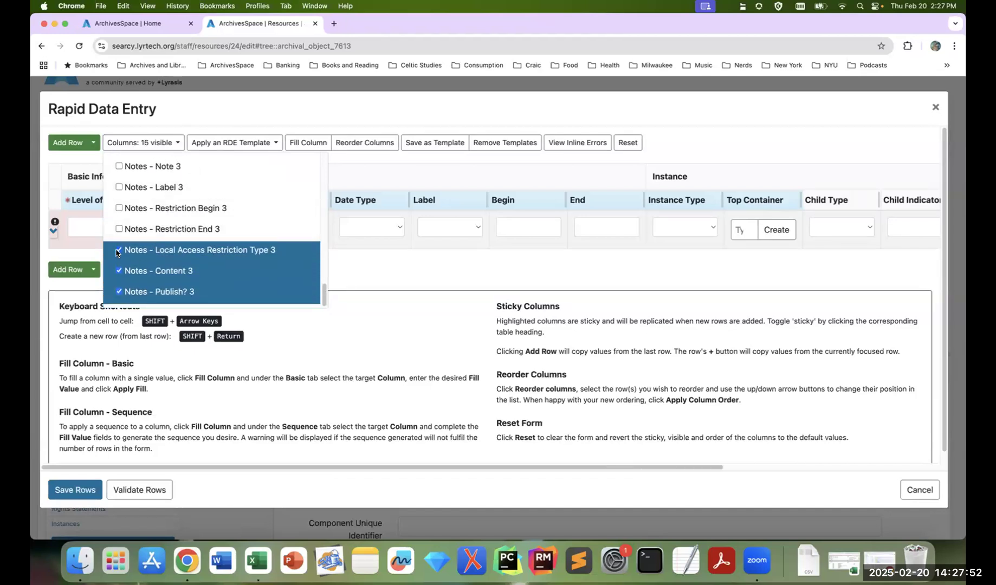
pyautogui.click(119, 251)
pyautogui.click(119, 271)
pyautogui.click(121, 291)
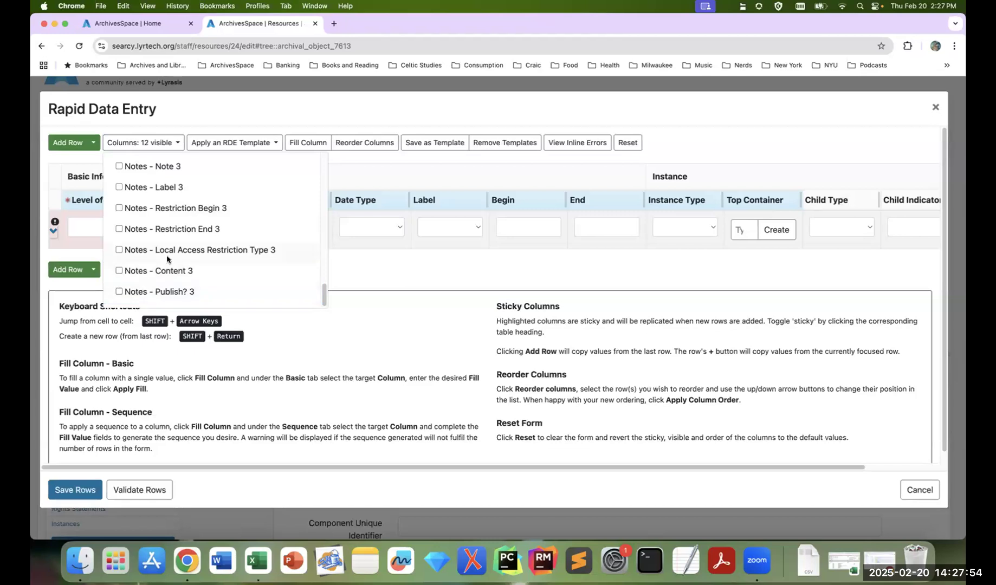
pyautogui.click(711, 148)
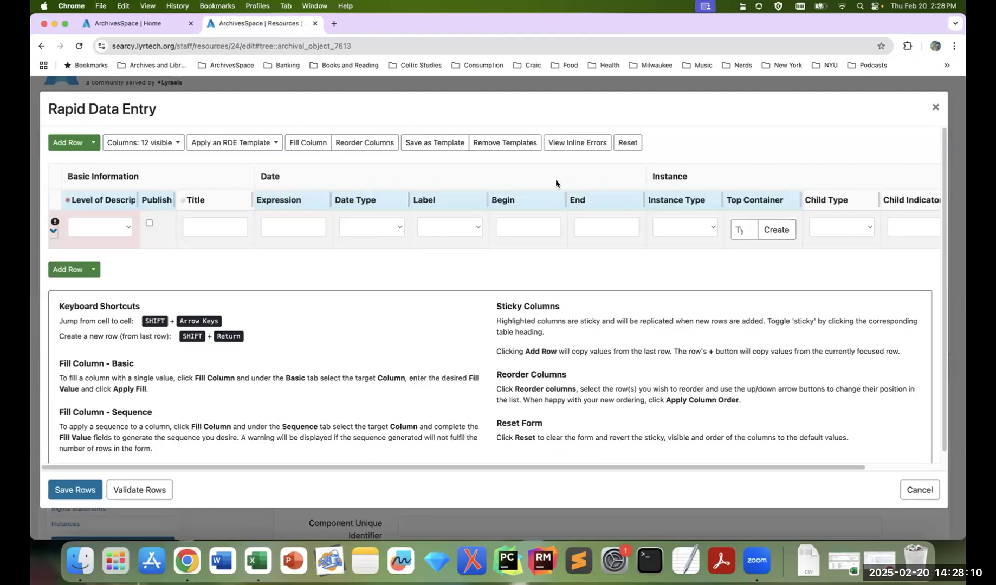
# Step: Turn off carry-over for the Begin, End, Expression and Date Type columns
pyautogui.click(510, 202)
pyautogui.click(606, 202)
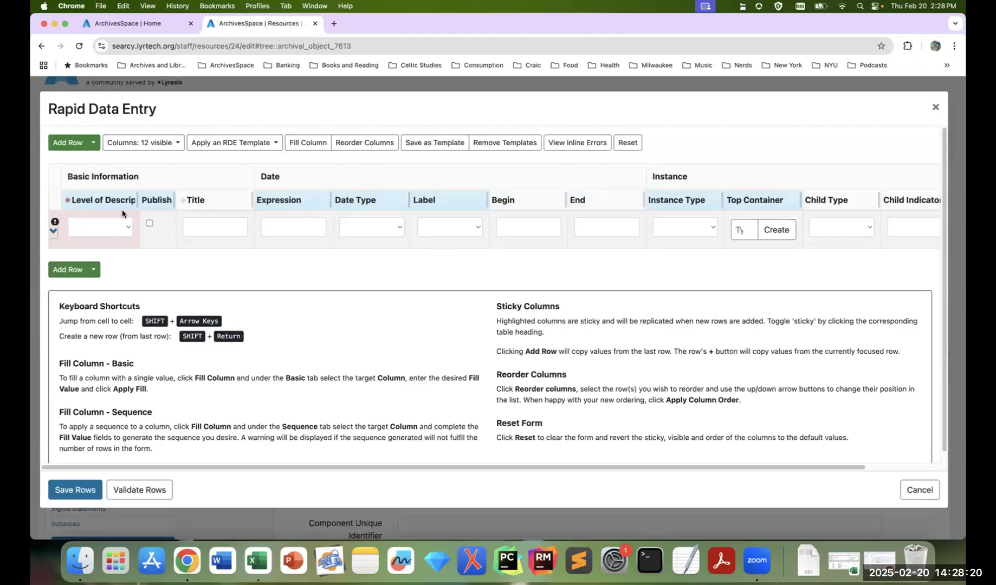
pyautogui.click(283, 200)
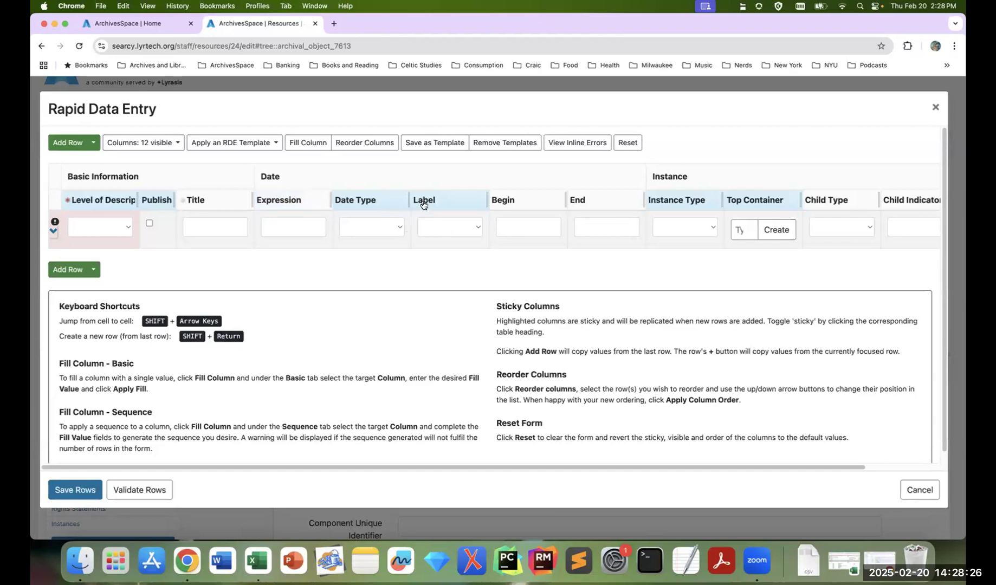
pyautogui.click(377, 202)
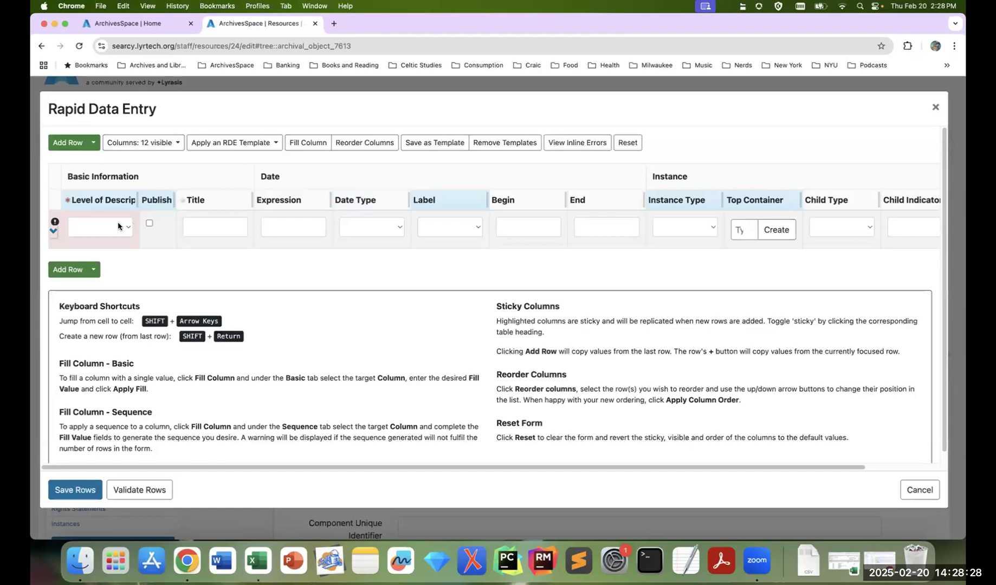
pyautogui.click(118, 224)
# Step: Set the first row's level to File and title it 'Local 100'
pyautogui.click(116, 266)
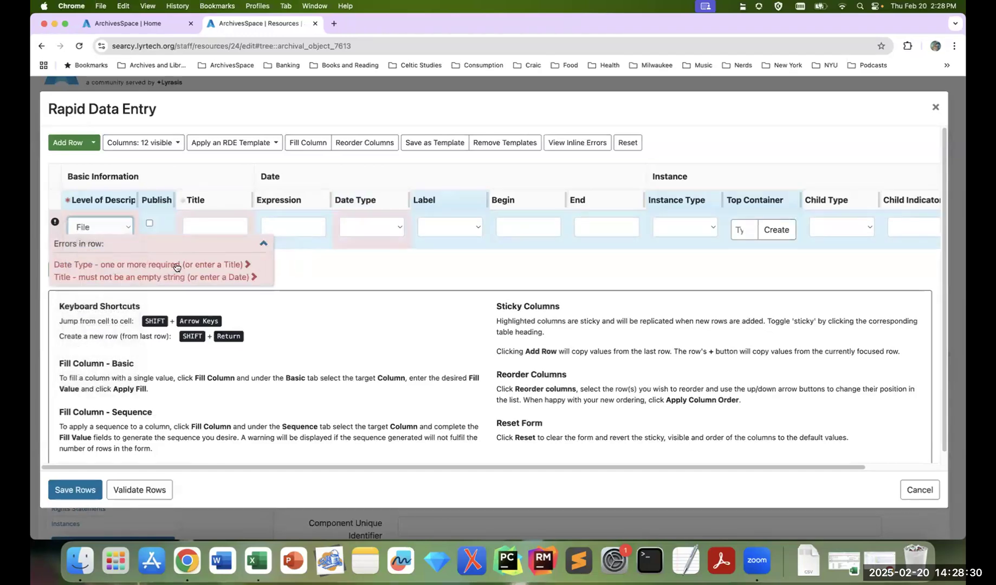
pyautogui.click(221, 224)
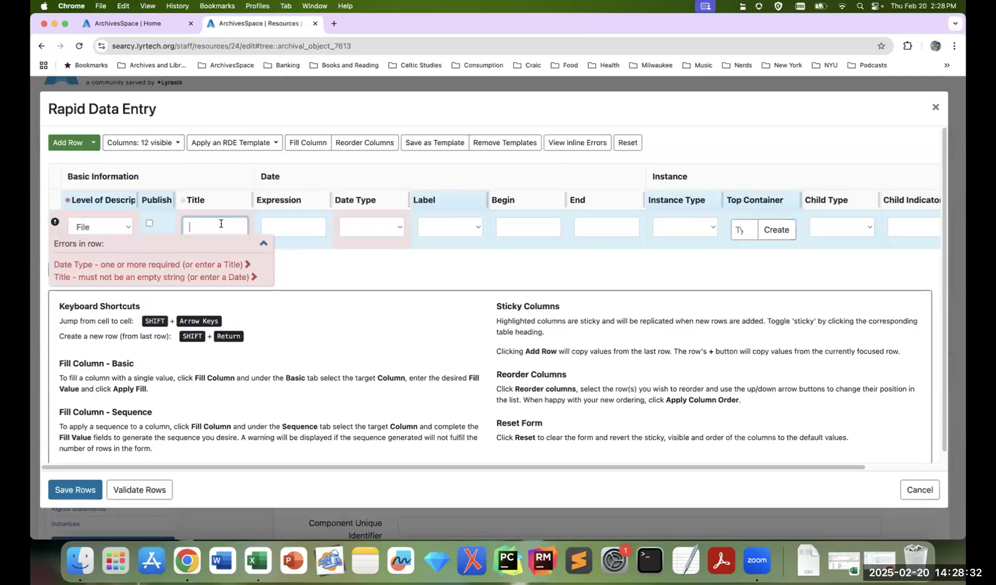
pyautogui.write('Local 100')
pyautogui.press('Tab')
pyautogui.press('Tab')
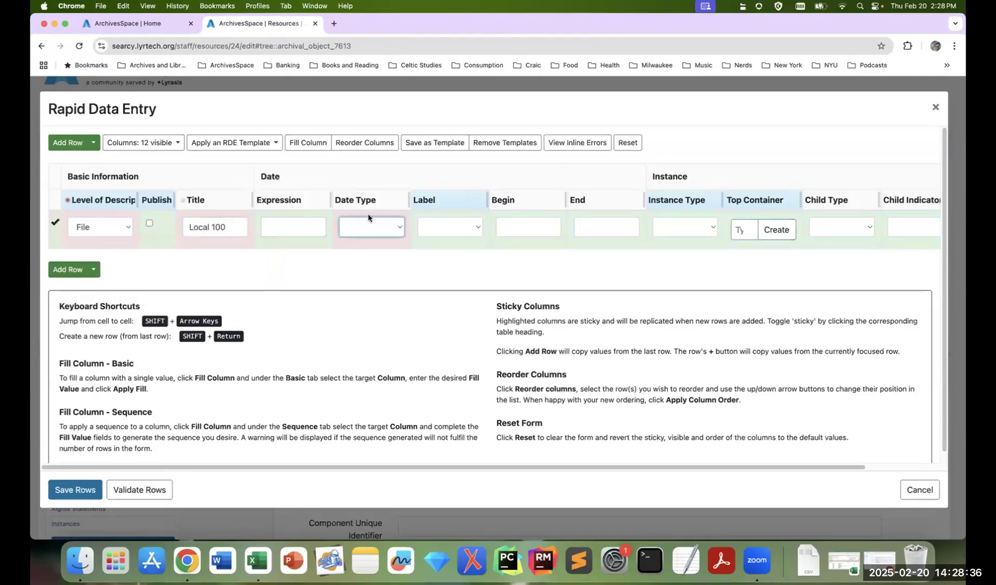
# Step: Give the row Inclusive Dates, label Creation, begin 1938 and end 1986
pyautogui.click(368, 224)
pyautogui.click(370, 255)
pyautogui.click(456, 229)
pyautogui.click(451, 280)
pyautogui.click(524, 224)
pyautogui.write('1938')
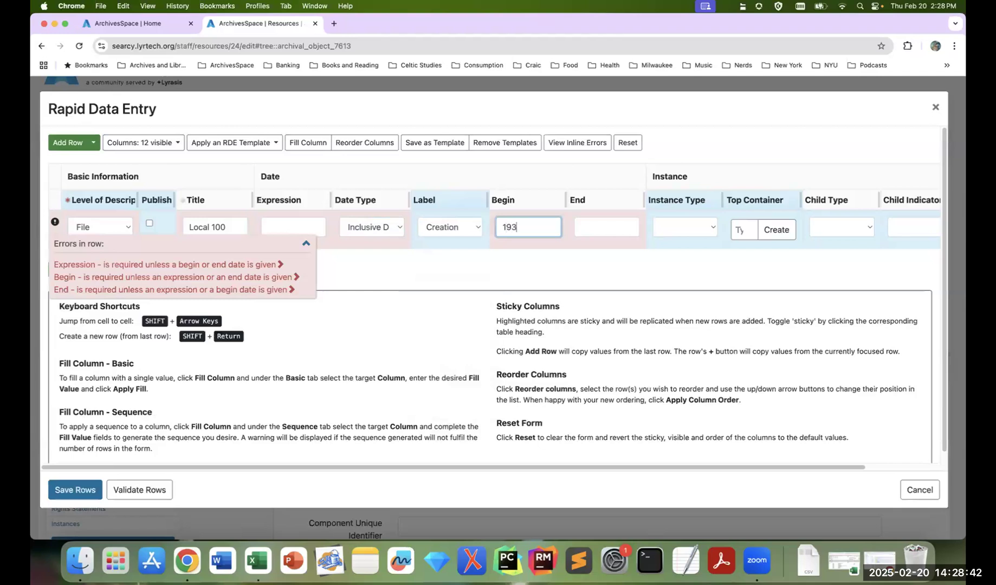
pyautogui.press('Tab')
pyautogui.write('198')
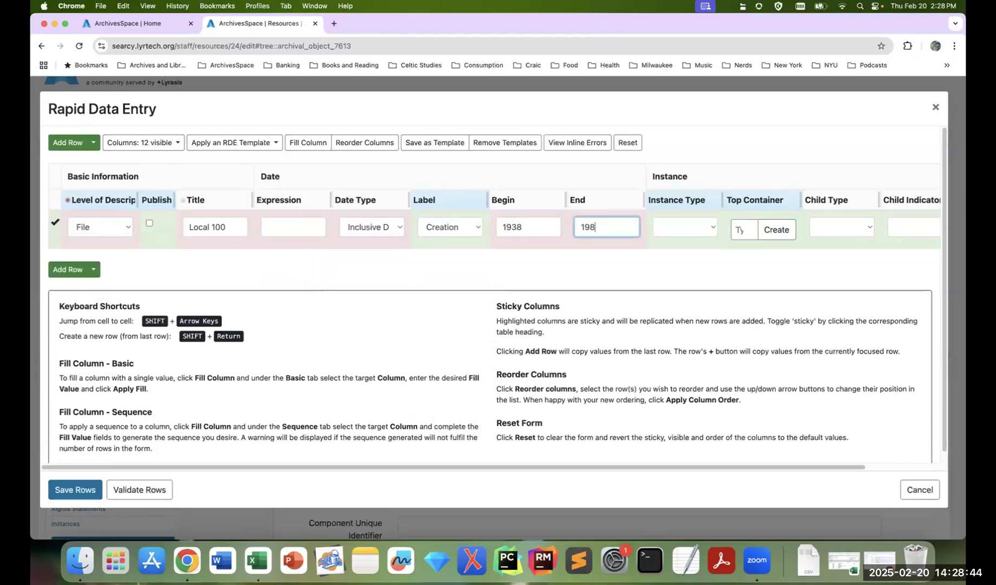
# Step: Set the instance to Mixed Materials in Box 1, Folder 1-2, then add a new row
pyautogui.click(708, 228)
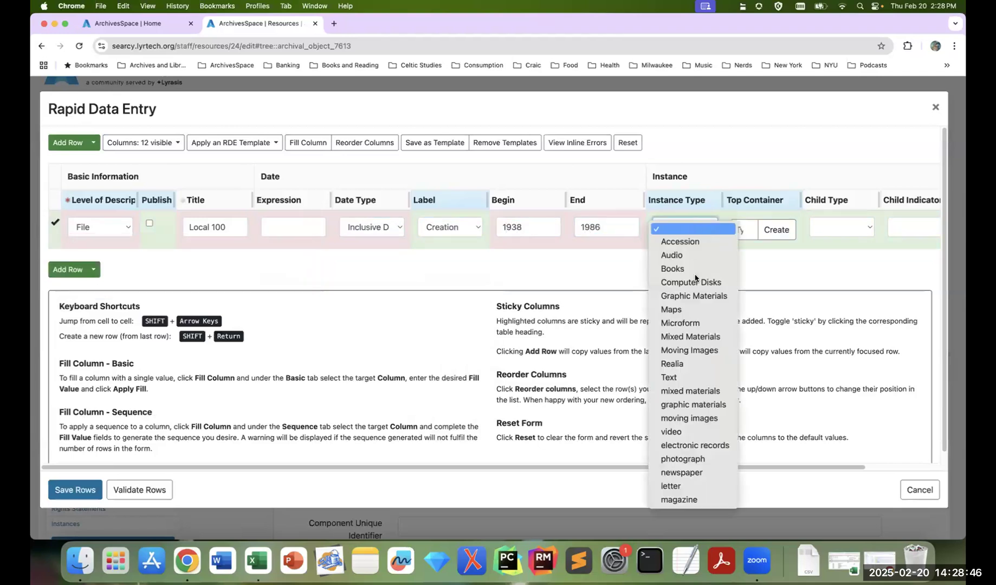
pyautogui.click(698, 336)
pyautogui.click(742, 230)
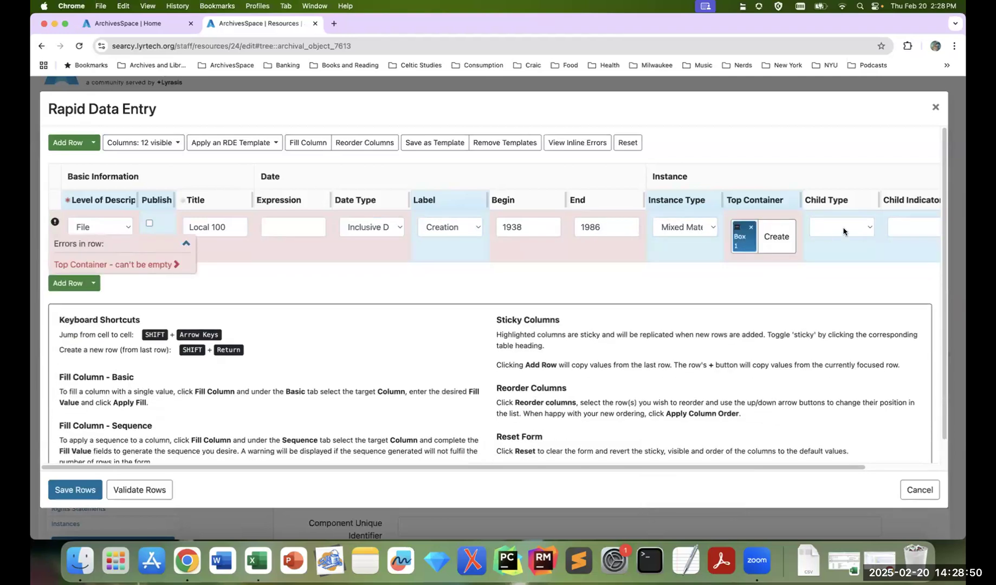
pyautogui.click(841, 227)
pyautogui.click(834, 282)
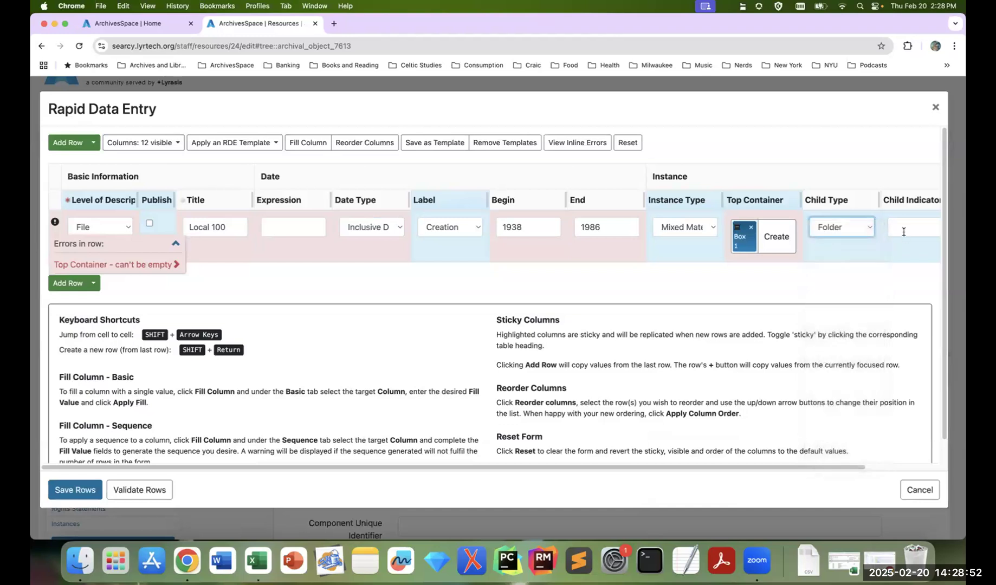
pyautogui.click(903, 231)
pyautogui.write('1-2')
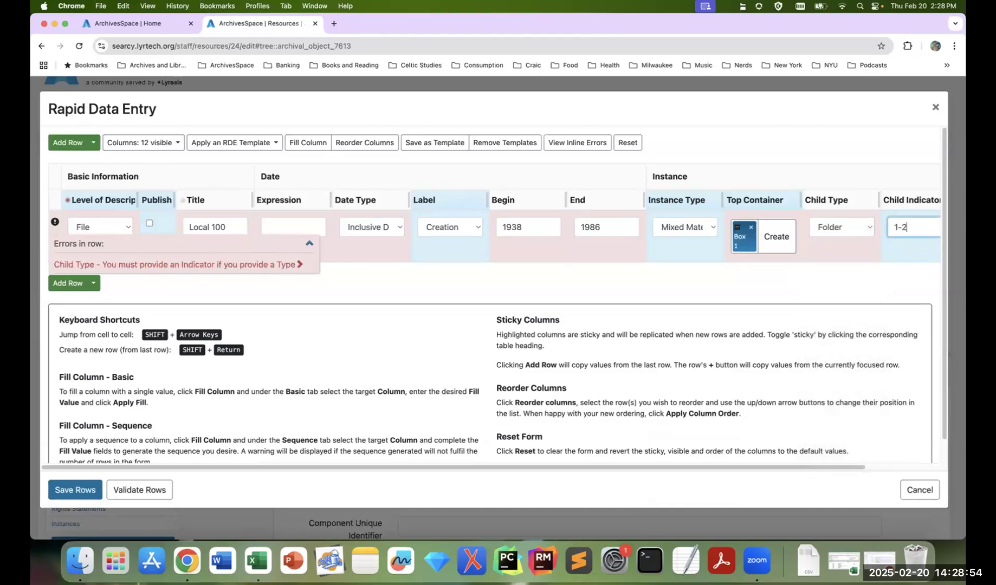
pyautogui.click(66, 283)
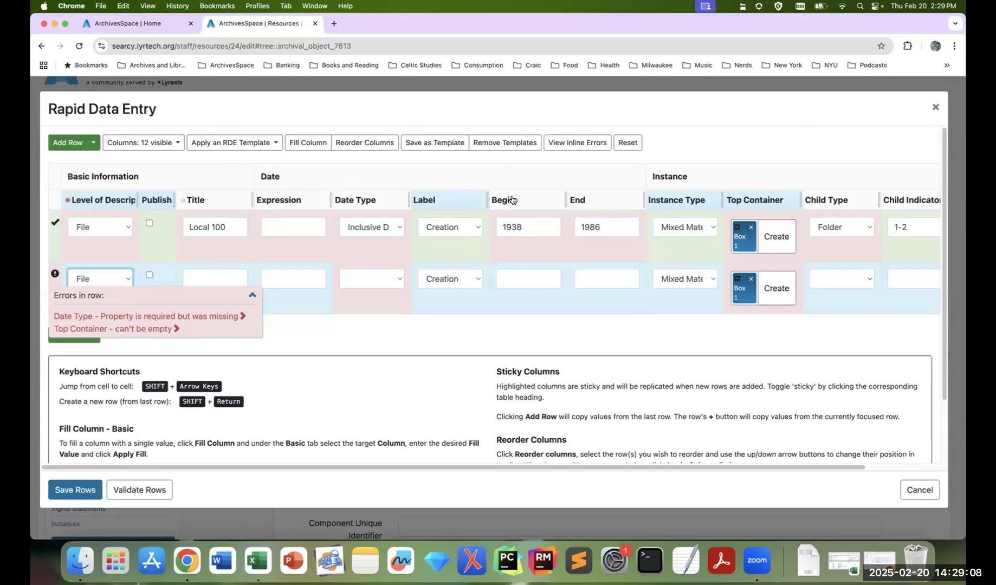
# Step: Fill the second row: 'Union Election', dated 1940–1965, Folder 3
pyautogui.click(235, 276)
pyautogui.write('Union Election')
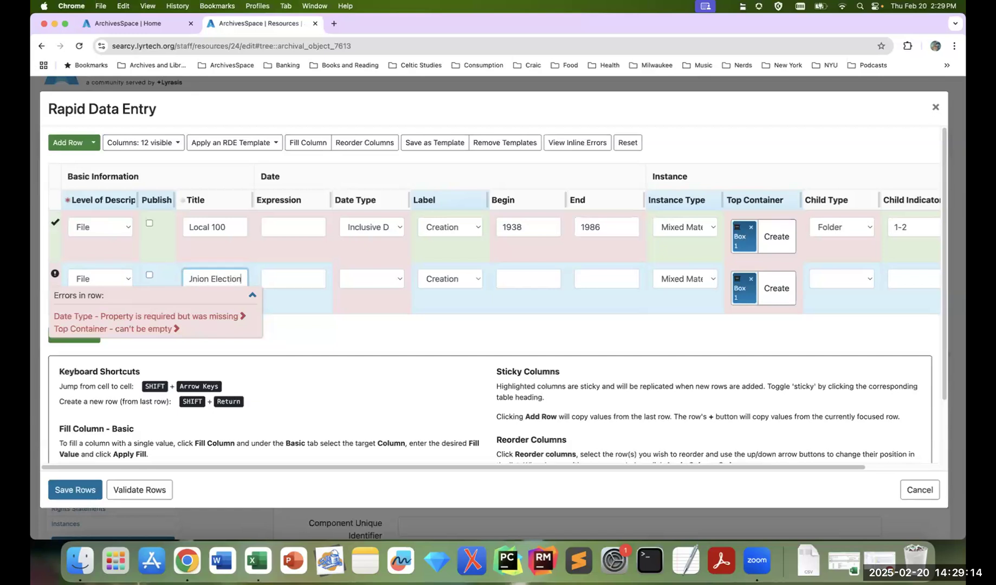
pyautogui.press('Tab')
pyautogui.press('Tab')
pyautogui.press('Tab')
pyautogui.press('Tab')
pyautogui.write('1940')
pyautogui.press('Tab')
pyautogui.write('1965')
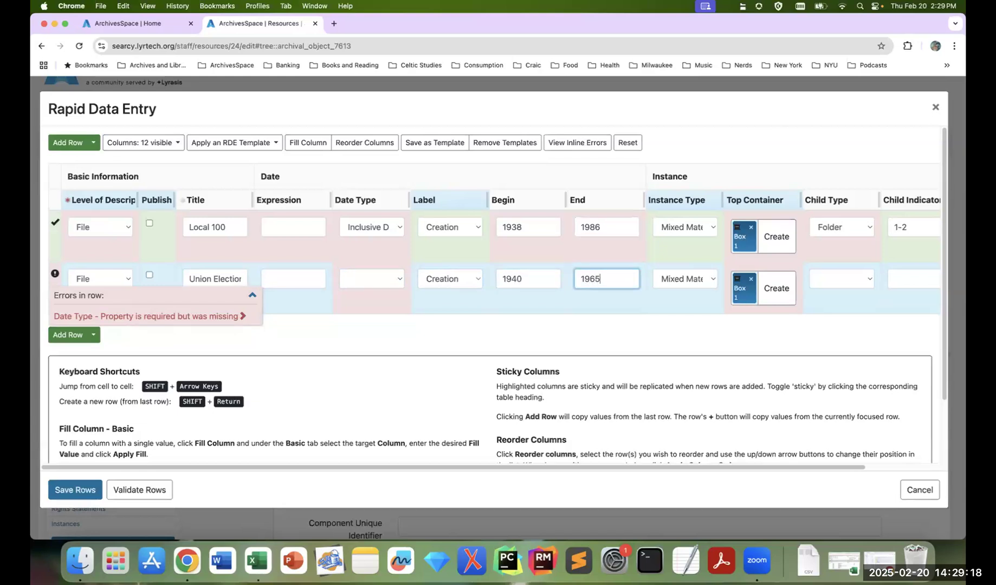
pyautogui.click(861, 281)
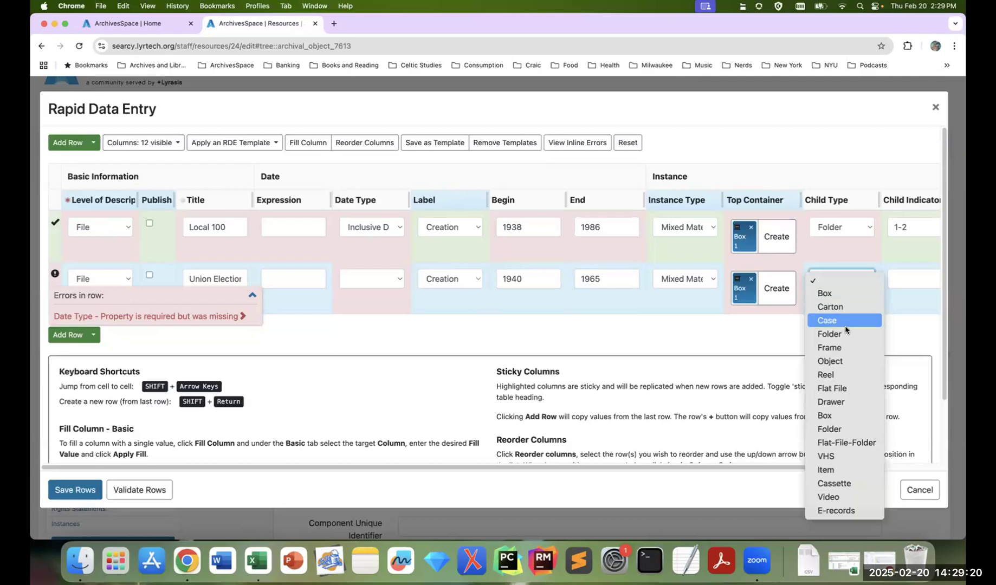
pyautogui.press('Return')
pyautogui.click(904, 279)
pyautogui.write('3')
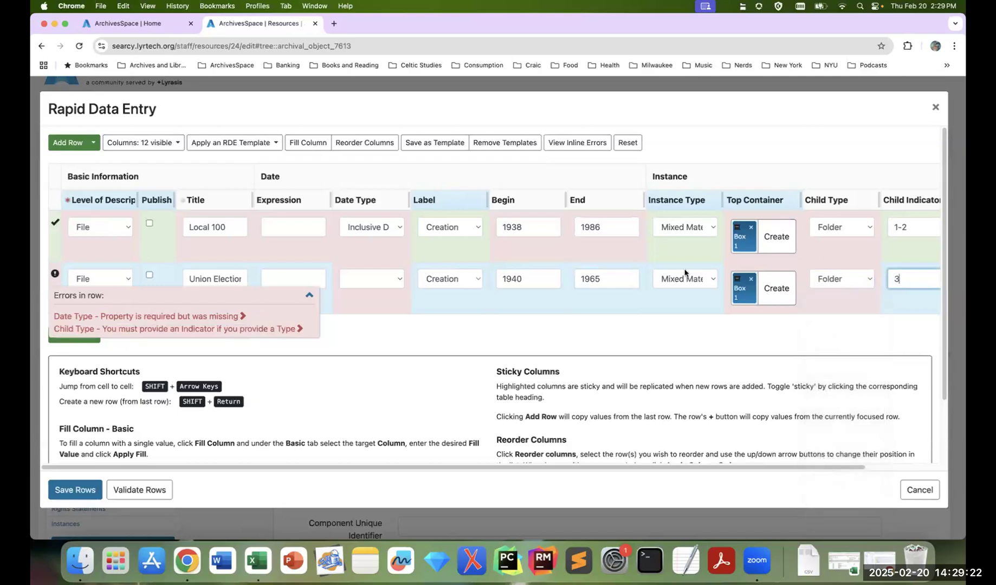
# Step: Make Begin and End dates carry over, then add 'Membership Card' in Folder 4
pyautogui.click(530, 202)
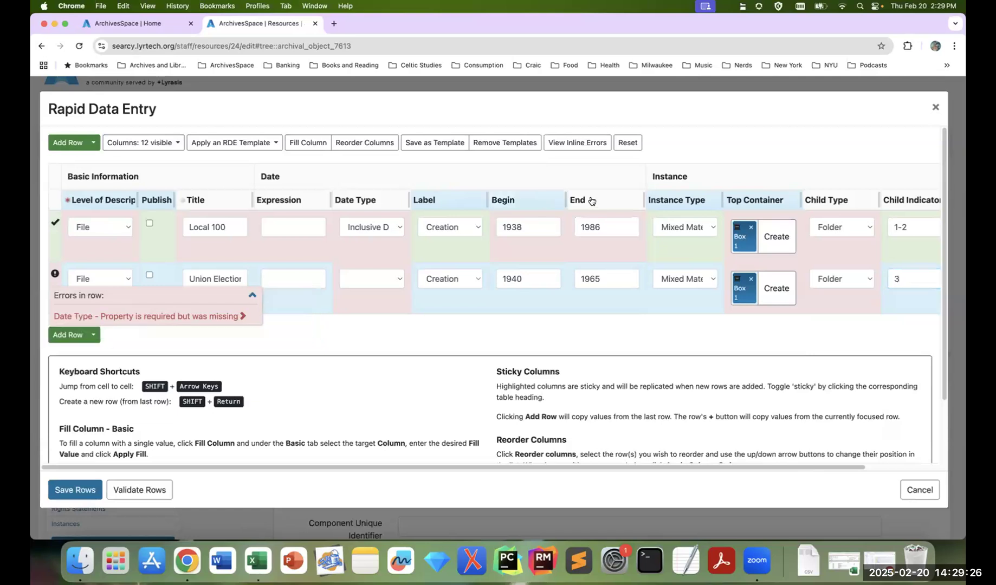
pyautogui.click(588, 202)
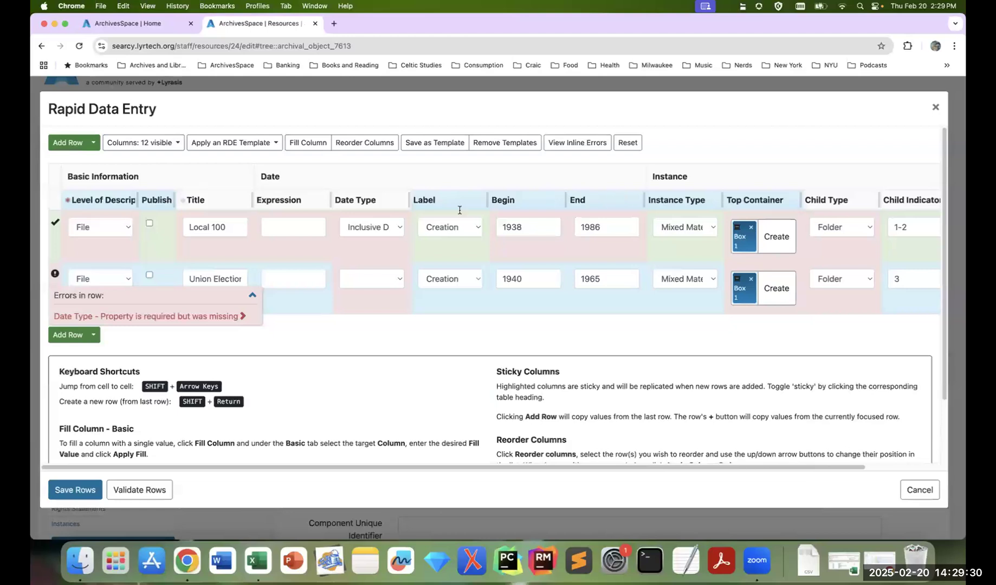
pyautogui.click(73, 336)
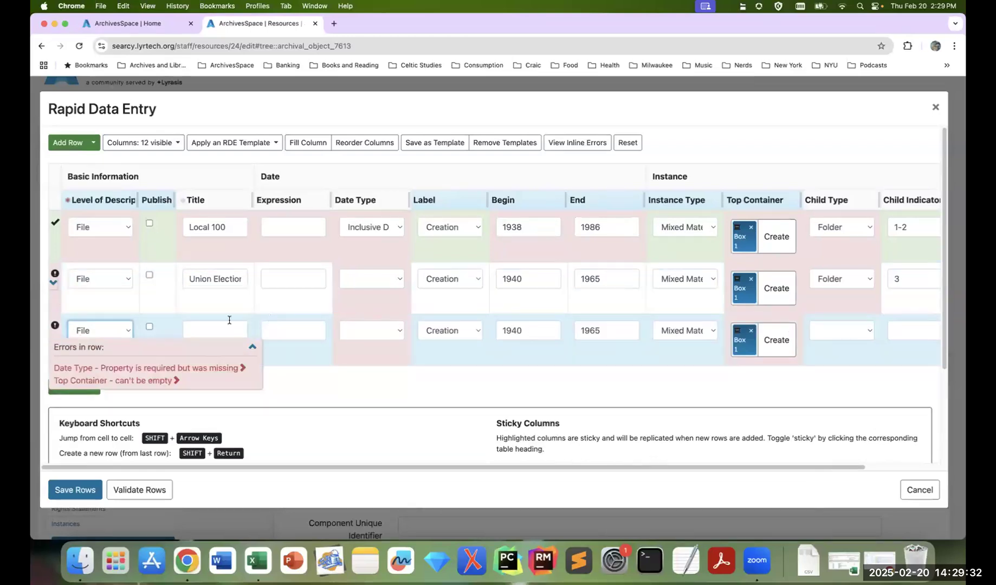
pyautogui.click(197, 329)
pyautogui.write('Membership Card')
pyautogui.click(863, 332)
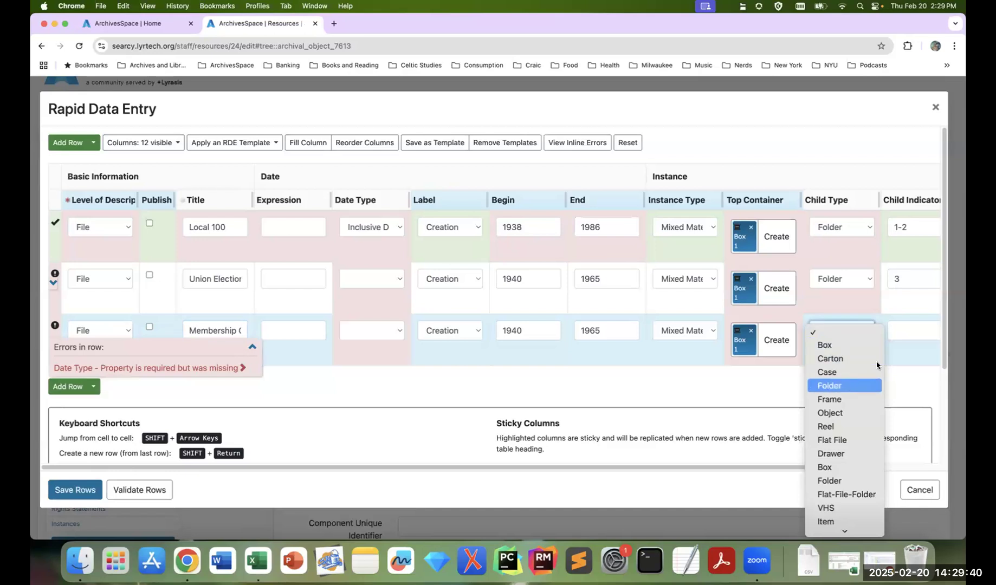
pyautogui.press('Return')
pyautogui.press('Tab')
pyautogui.write('4')
# Step: Add a 'Handbook' row in Folders 5-8 and validate all rows
pyautogui.click(75, 393)
pyautogui.click(196, 379)
pyautogui.write('Handbooks')
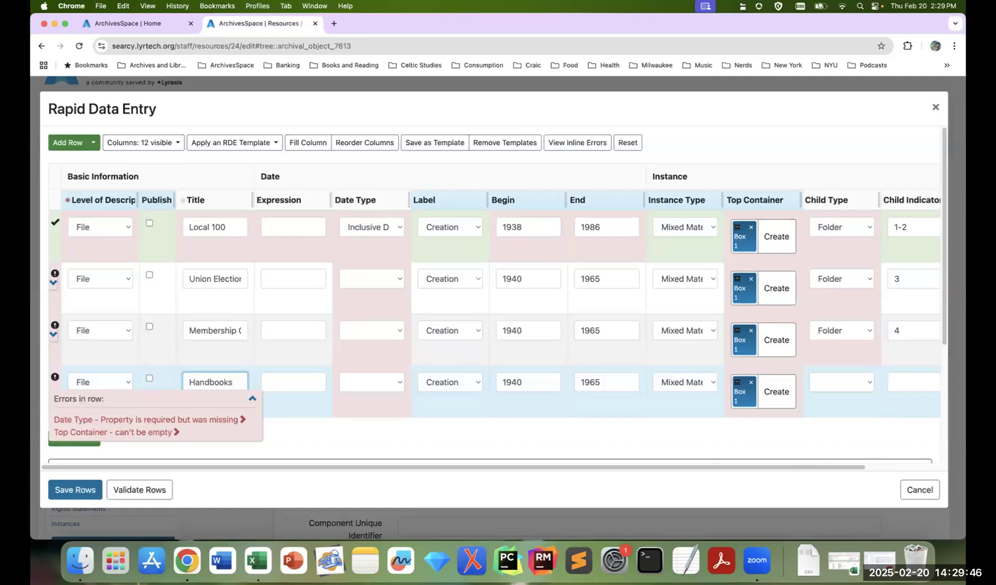
pyautogui.click(848, 384)
pyautogui.click(844, 437)
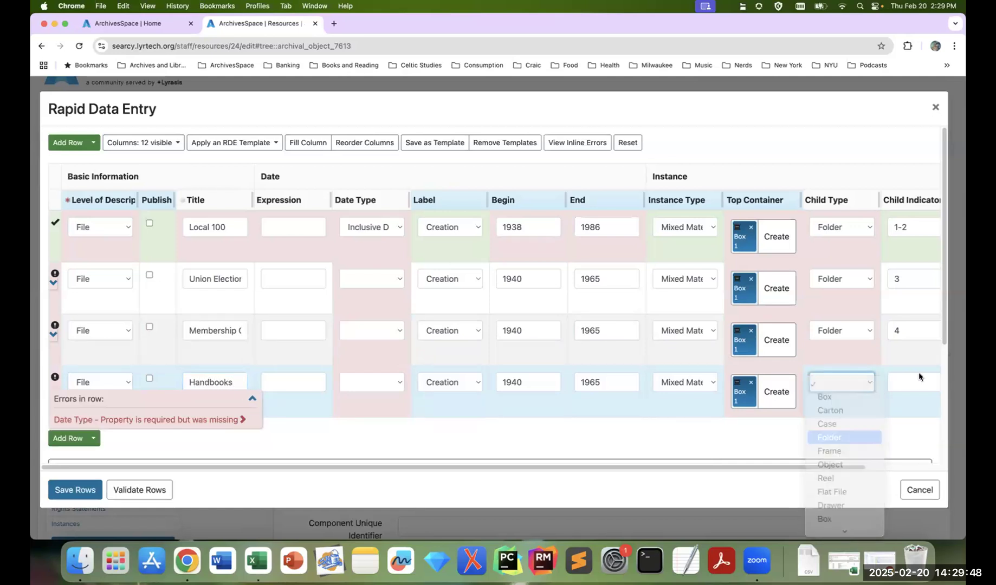
pyautogui.click(919, 380)
pyautogui.write('5-8')
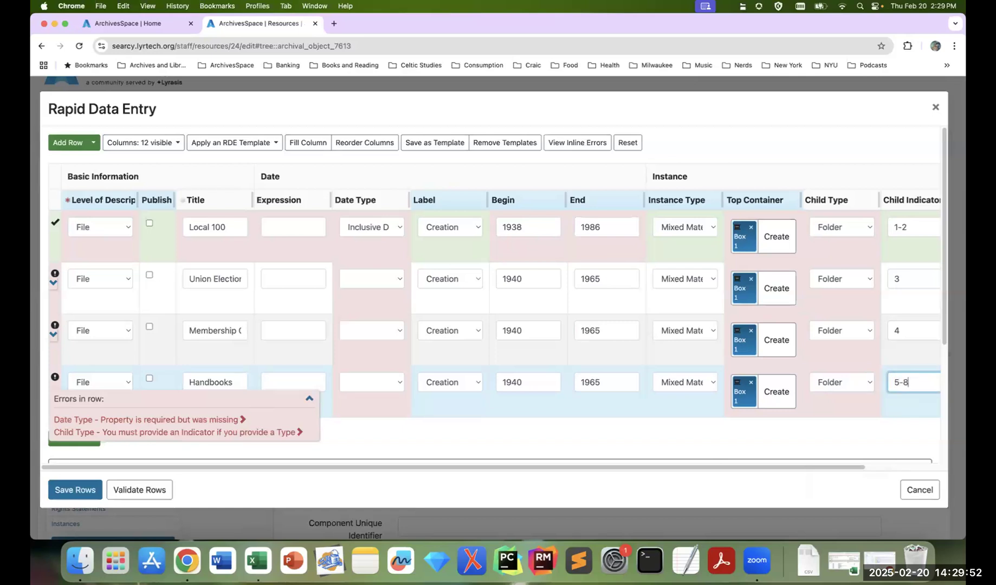
pyautogui.click(158, 488)
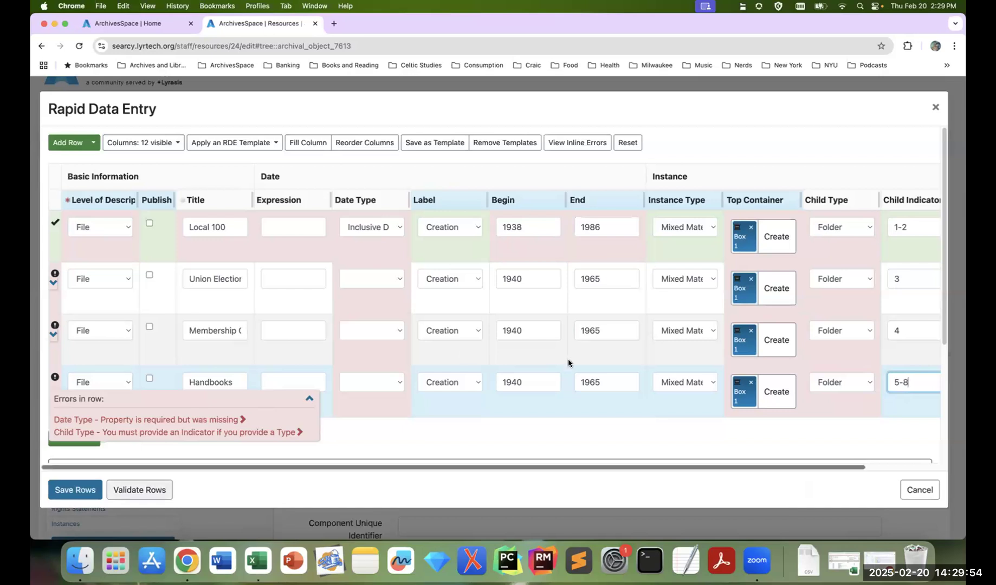
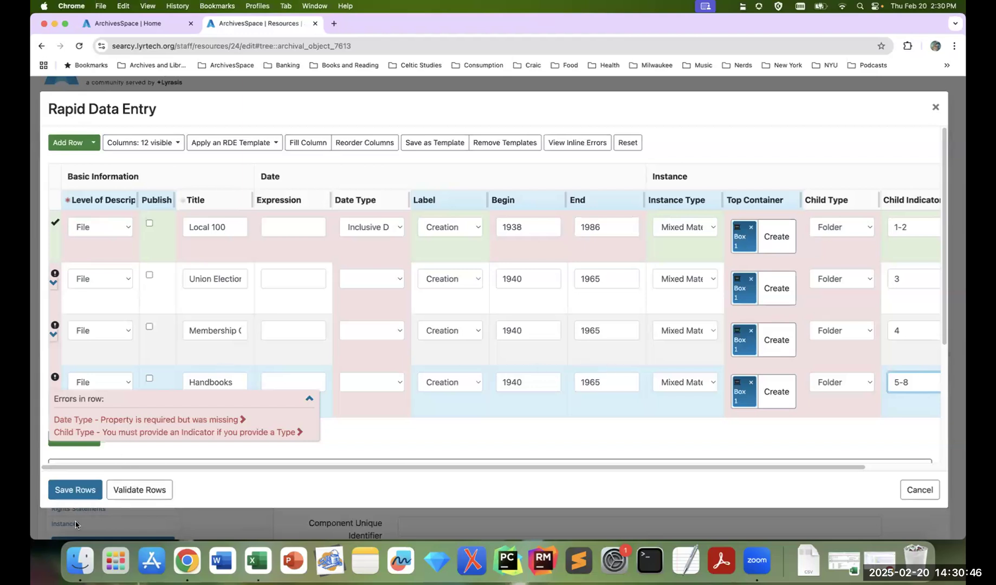
# Step: Attempt to save the four new file rows and check which rows report date errors
pyautogui.click(95, 489)
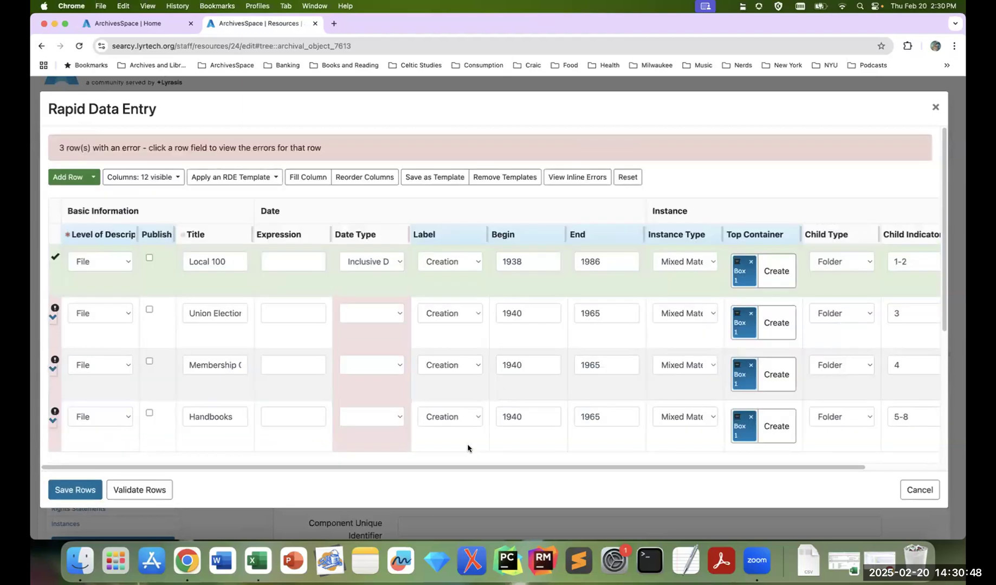
pyautogui.scroll(-5, 452, 300)
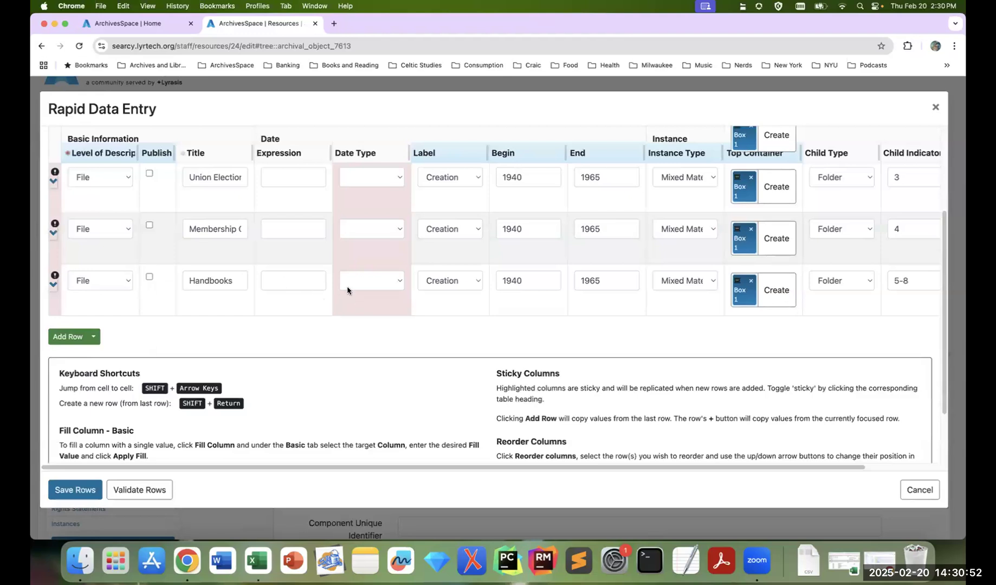
pyautogui.scroll(2, 347, 291)
pyautogui.scroll(2, 368, 296)
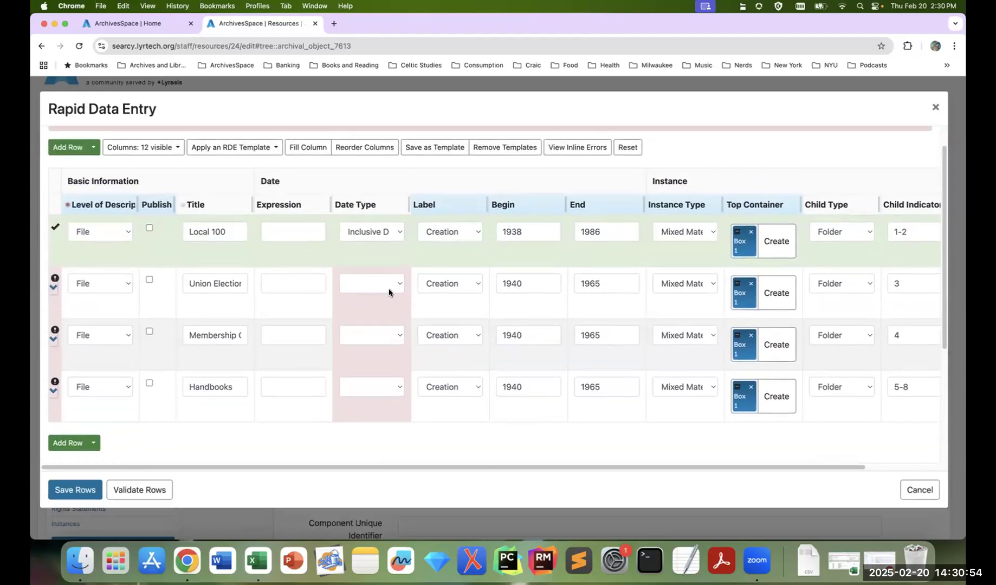
# Step: Set Inclusive Dates for Union Elections, Membership Cards and Handbooks, save the rows, then open Joad Family Papers
pyautogui.click(388, 286)
pyautogui.click(392, 311)
pyautogui.click(387, 335)
pyautogui.click(386, 363)
pyautogui.click(383, 388)
pyautogui.click(376, 414)
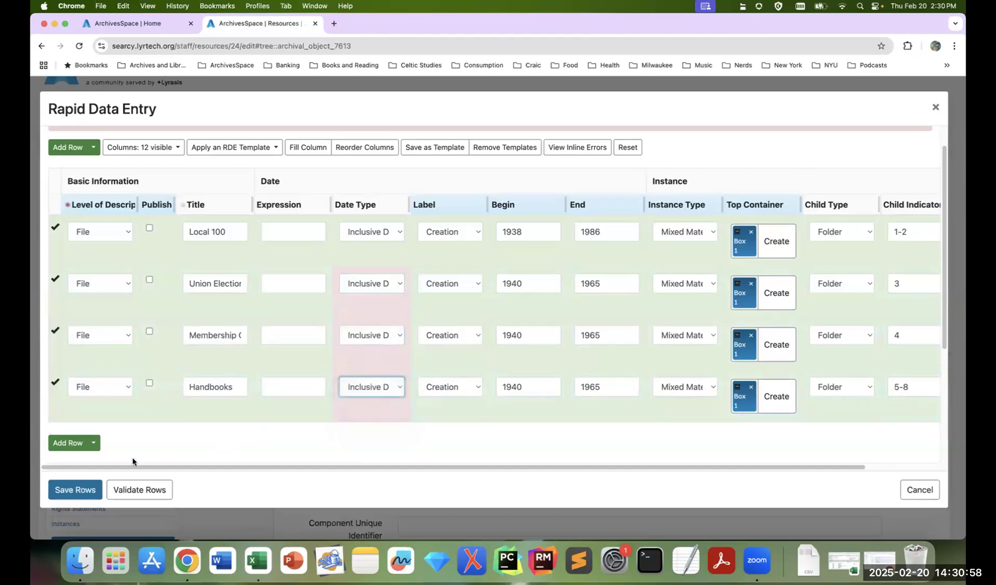
pyautogui.click(75, 489)
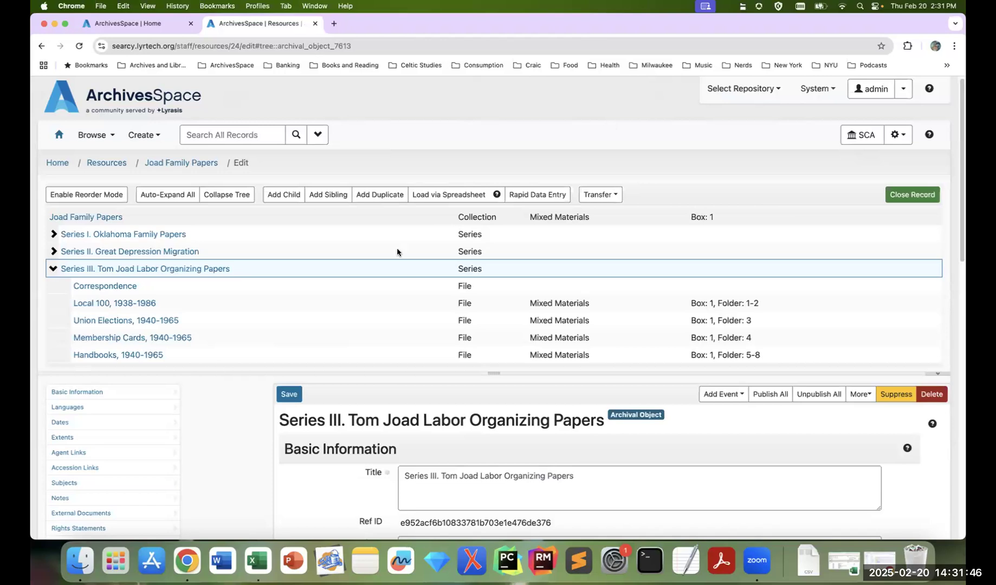
pyautogui.click(108, 217)
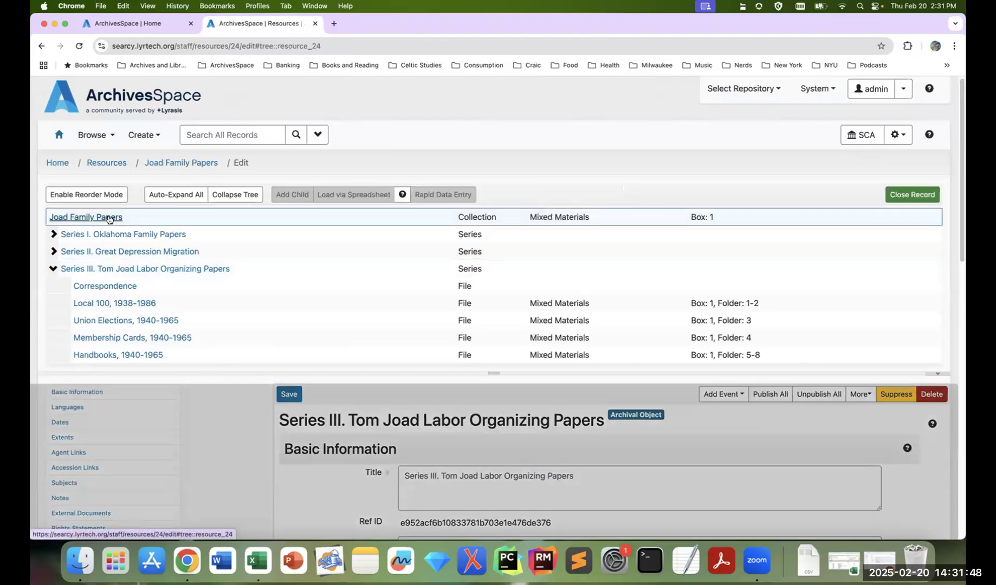
# Step: Review Finding Aid Data and Basic Information (GOW 039, Collection level), then bring up the gear menu
pyautogui.click(130, 443)
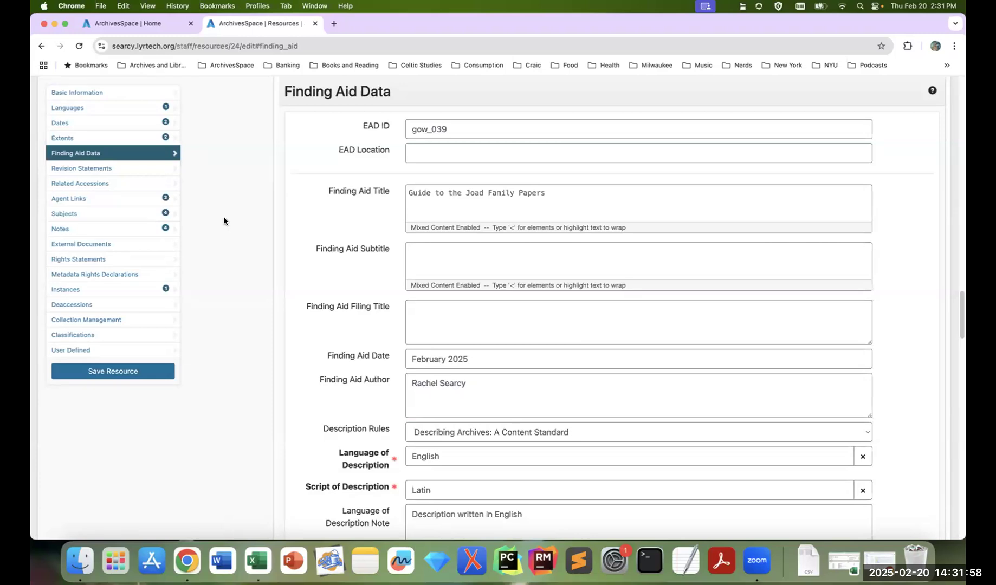
pyautogui.scroll(1, 295, 236)
pyautogui.scroll(1, 295, 236)
pyautogui.click(77, 93)
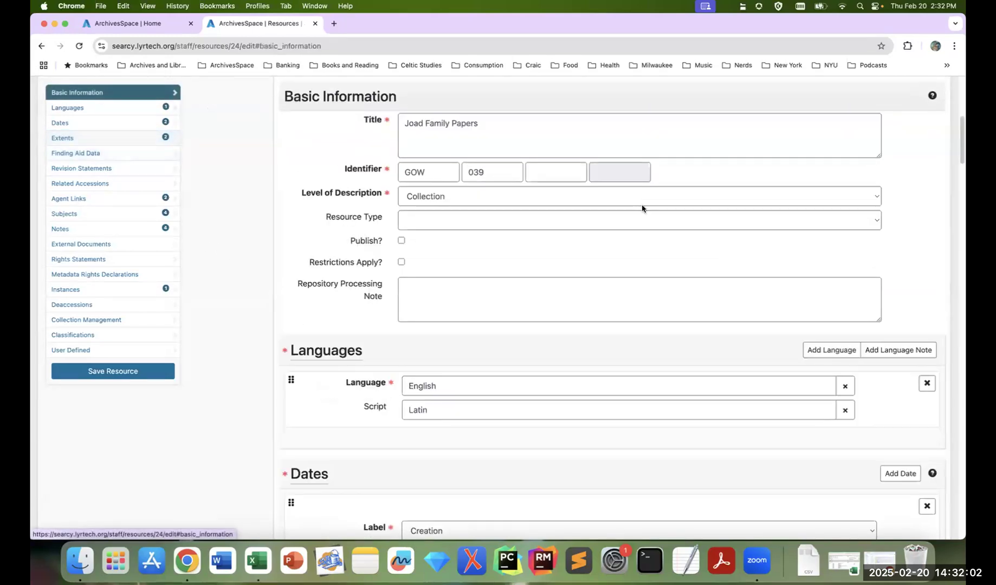
pyautogui.scroll(10, 735, 247)
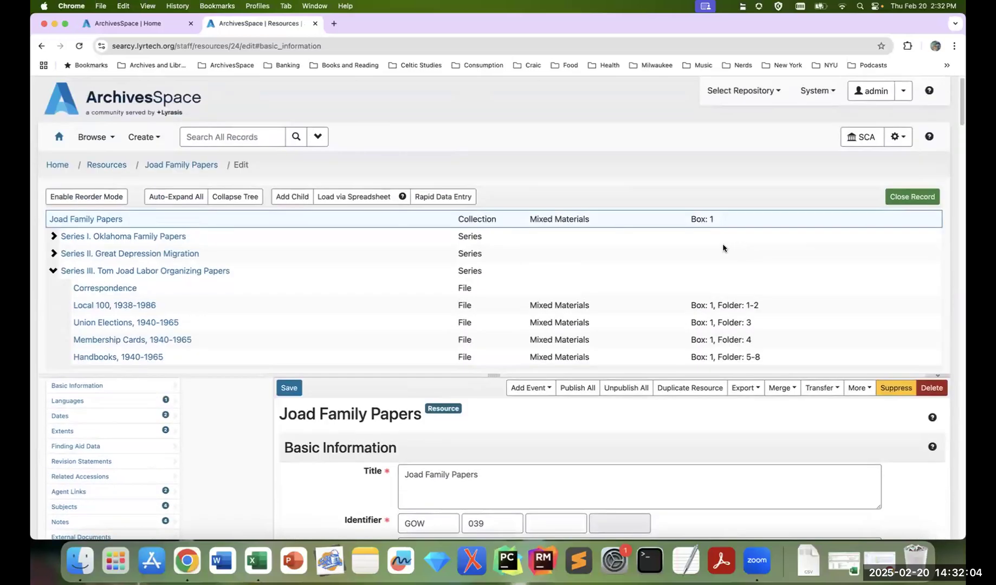
pyautogui.click(900, 142)
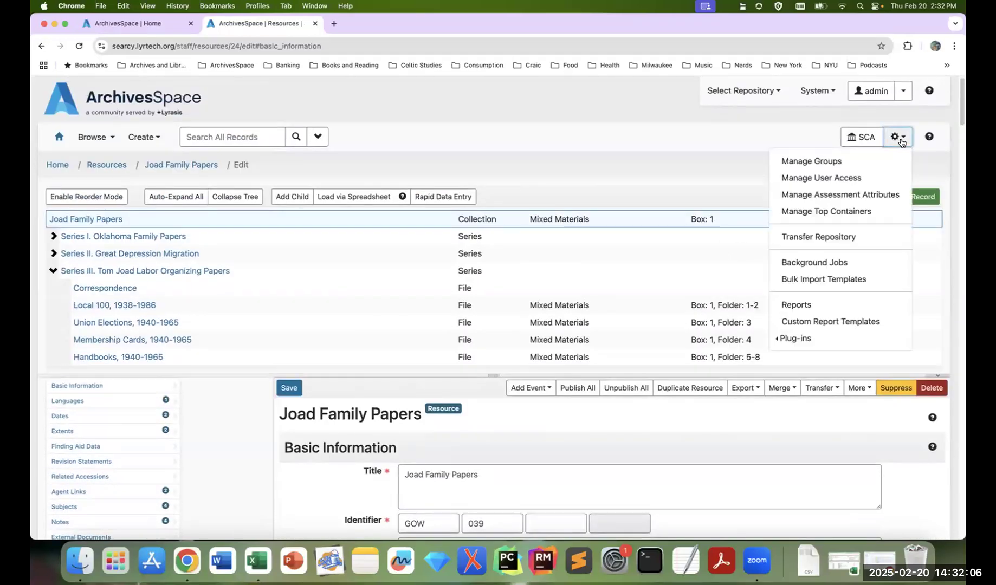
# Step: Open Bulk Import Templates in a new browser tab and scroll through the template list
pyautogui.rightClick(872, 280)
pyautogui.click(866, 284)
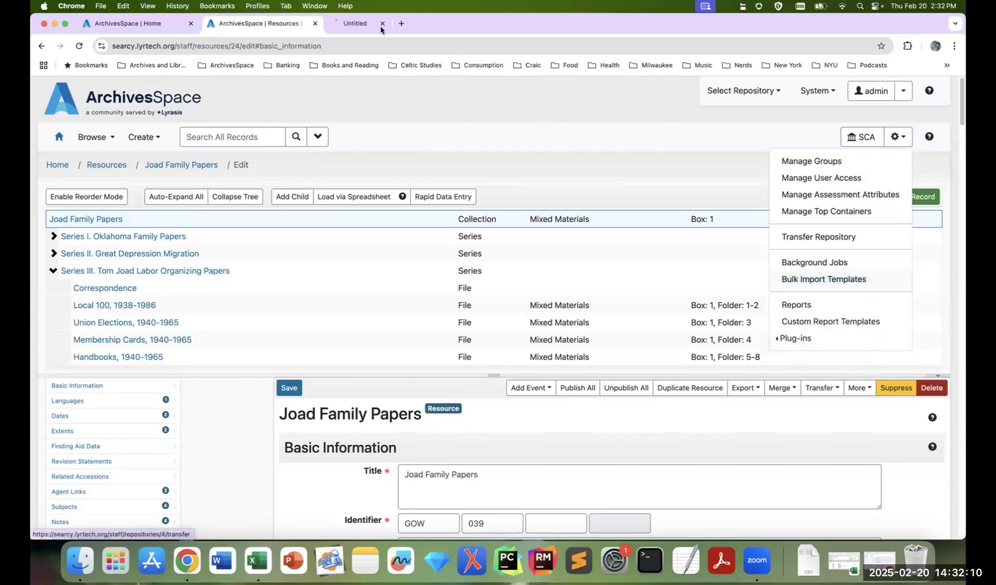
pyautogui.hotkey('ctrl', 'Tab')
pyautogui.scroll(-2, 820, 307)
pyautogui.scroll(-2, 820, 307)
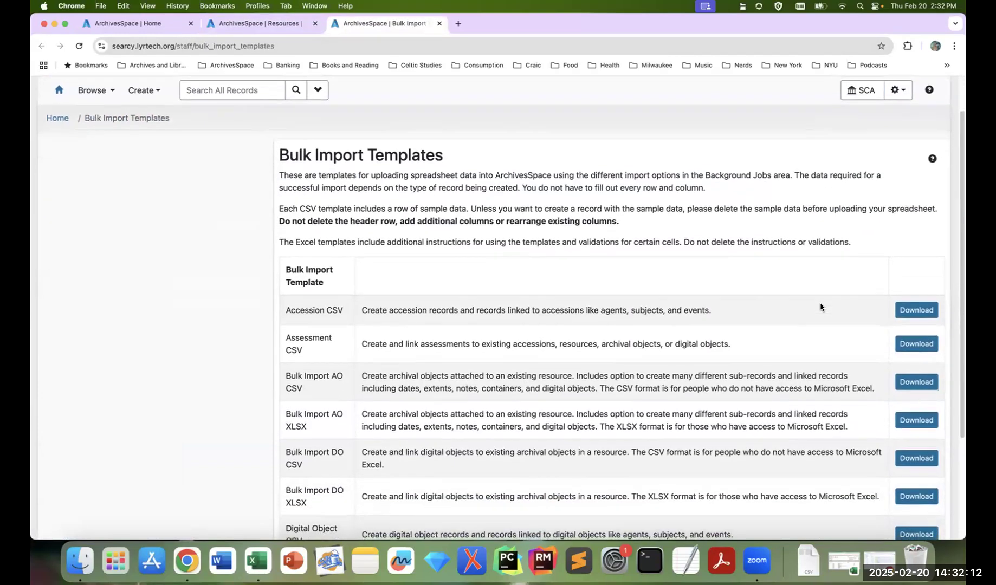
pyautogui.scroll(-1, 821, 306)
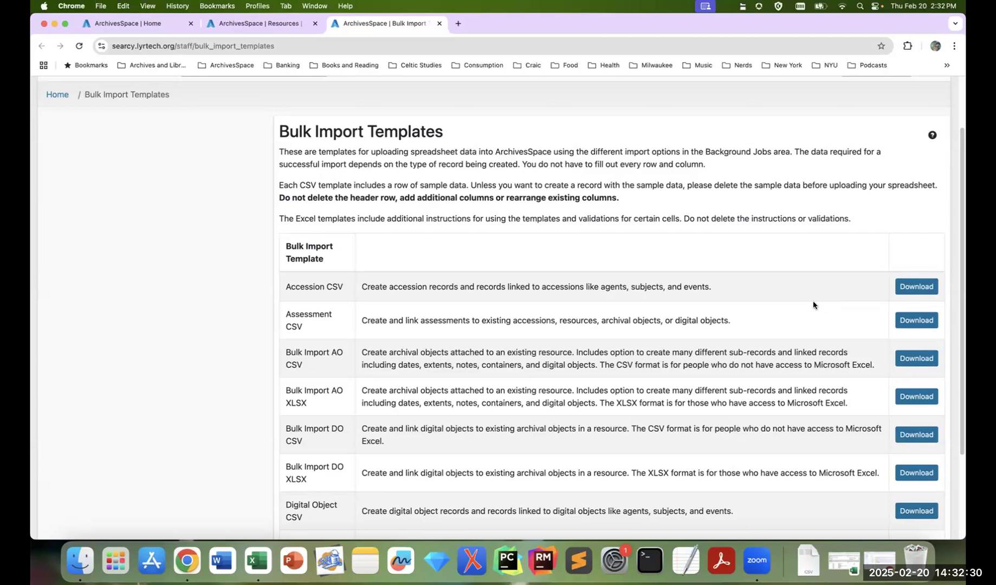
# Step: Read the Bulk Import AO CSV and XLSX template descriptions, then return to the demo_20250220 spreadsheet
pyautogui.scroll(-1, 788, 313)
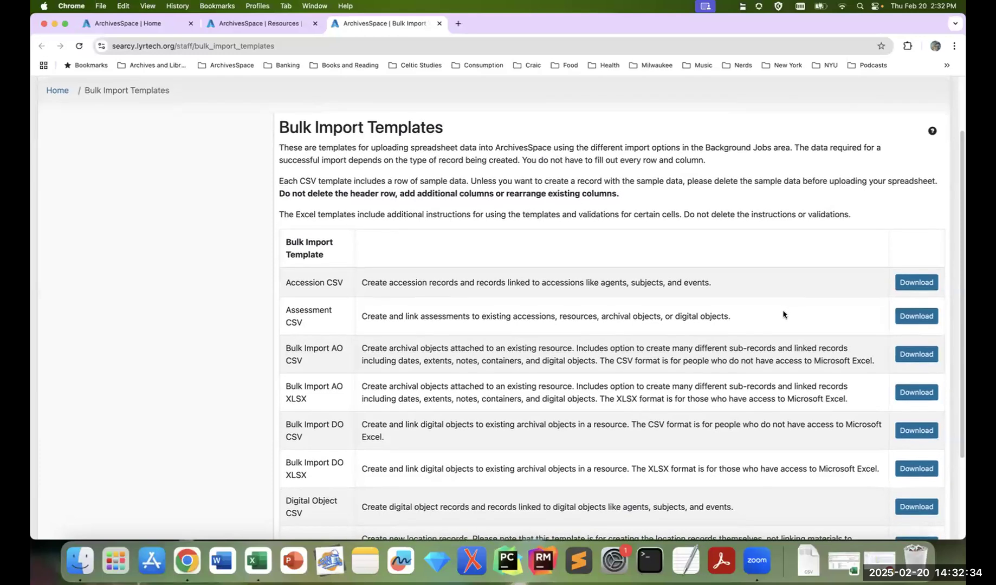
pyautogui.scroll(-1, 782, 314)
pyautogui.scroll(-3, 782, 315)
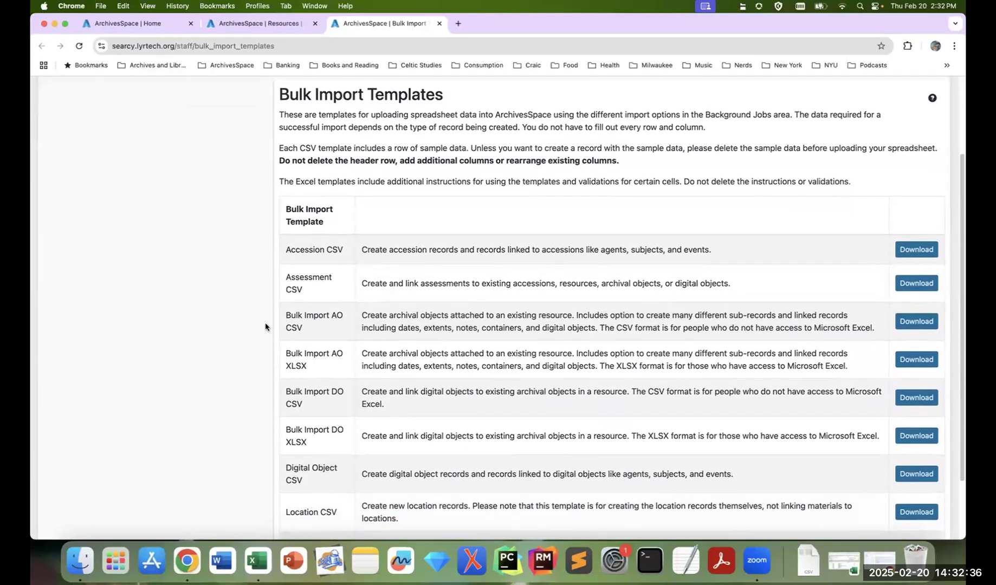
pyautogui.moveTo(282, 317); pyautogui.dragTo(610, 354)
pyautogui.moveTo(710, 368); pyautogui.dragTo(838, 375)
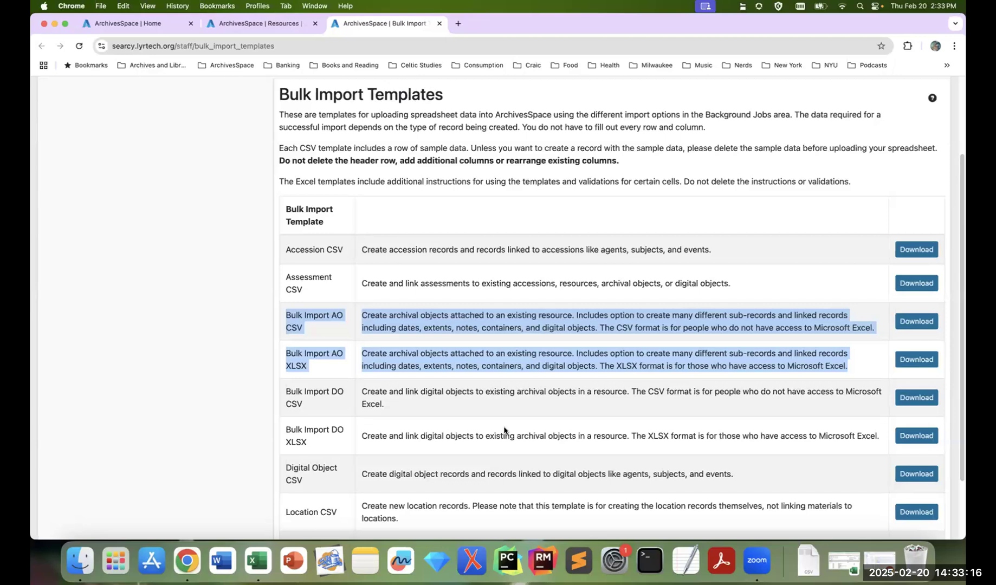
pyautogui.click(219, 304)
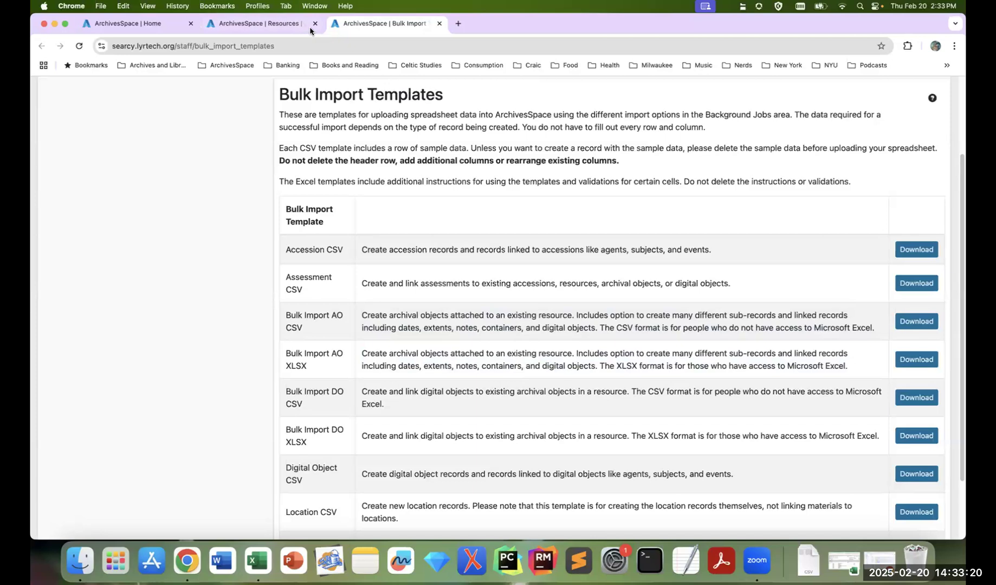
pyautogui.click(844, 573)
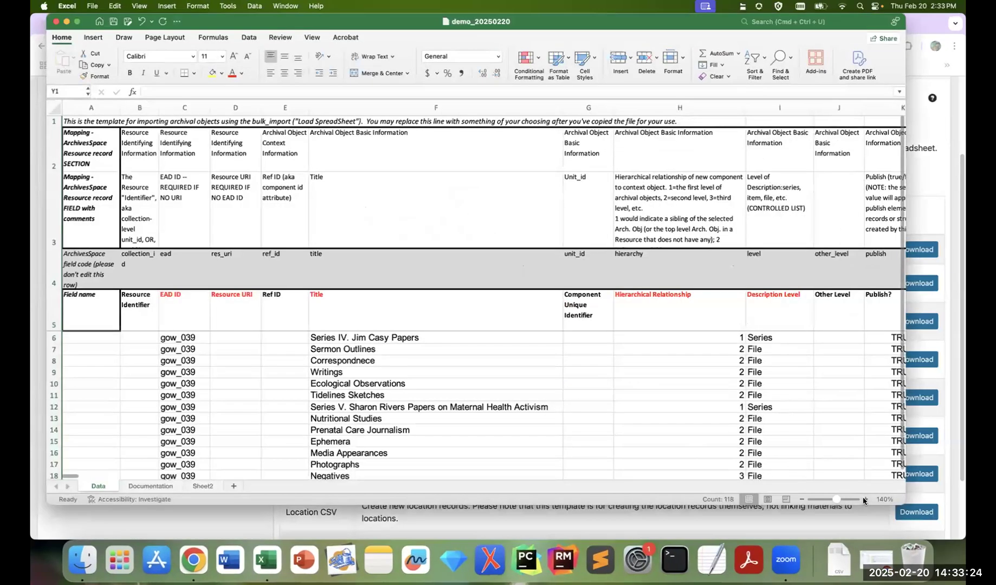
pyautogui.click(864, 498)
pyautogui.click(864, 499)
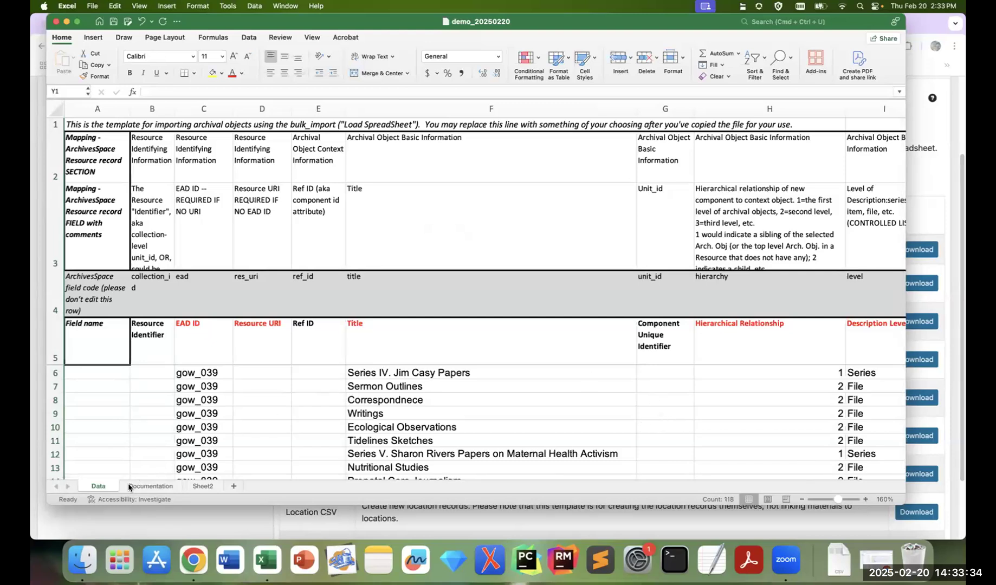
pyautogui.moveTo(75, 477); pyautogui.dragTo(129, 490)
pyautogui.moveTo(120, 486); pyautogui.dragTo(71, 486)
pyautogui.scroll(-1, 441, 420)
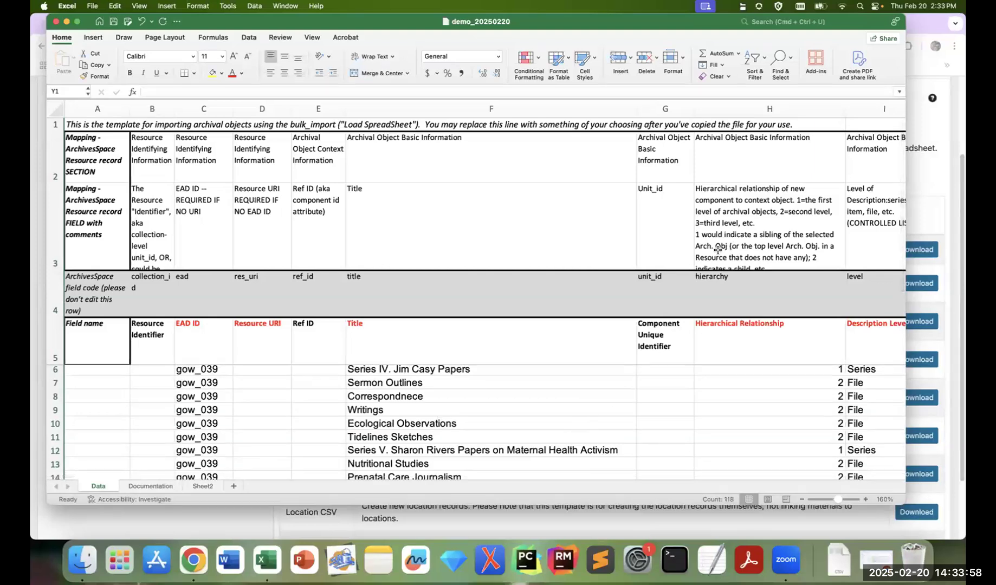
pyautogui.click(662, 107)
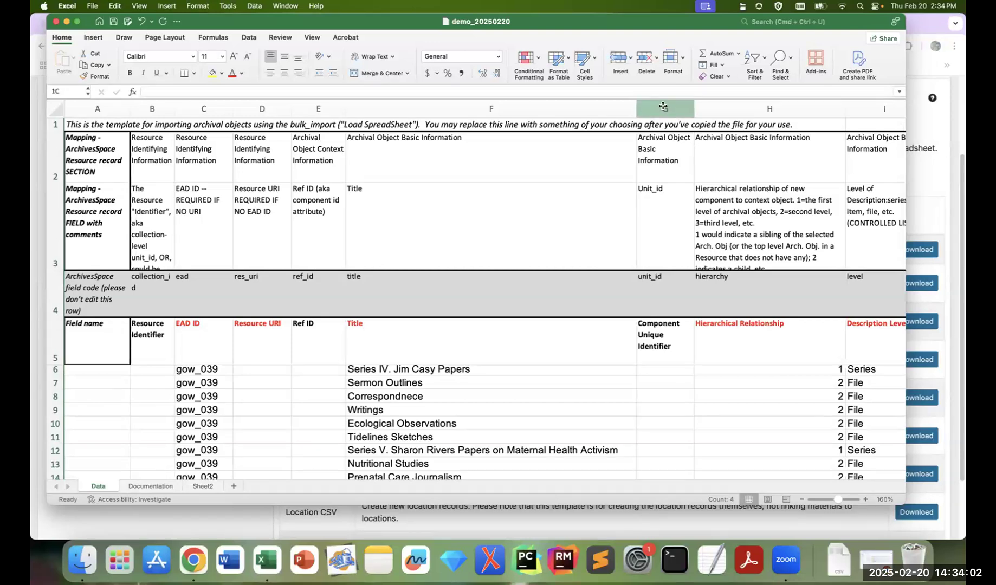
pyautogui.rightClick(663, 108)
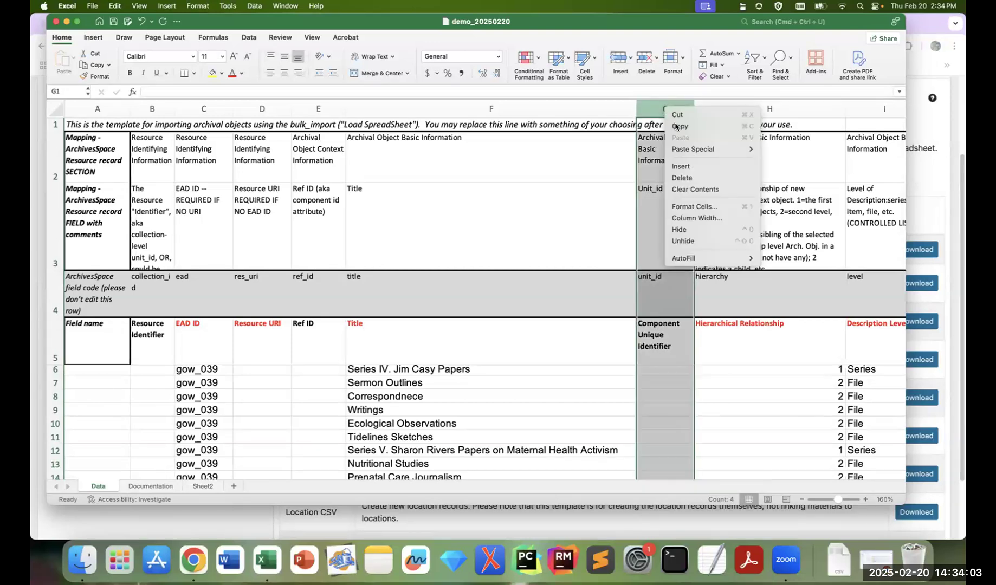
pyautogui.click(733, 232)
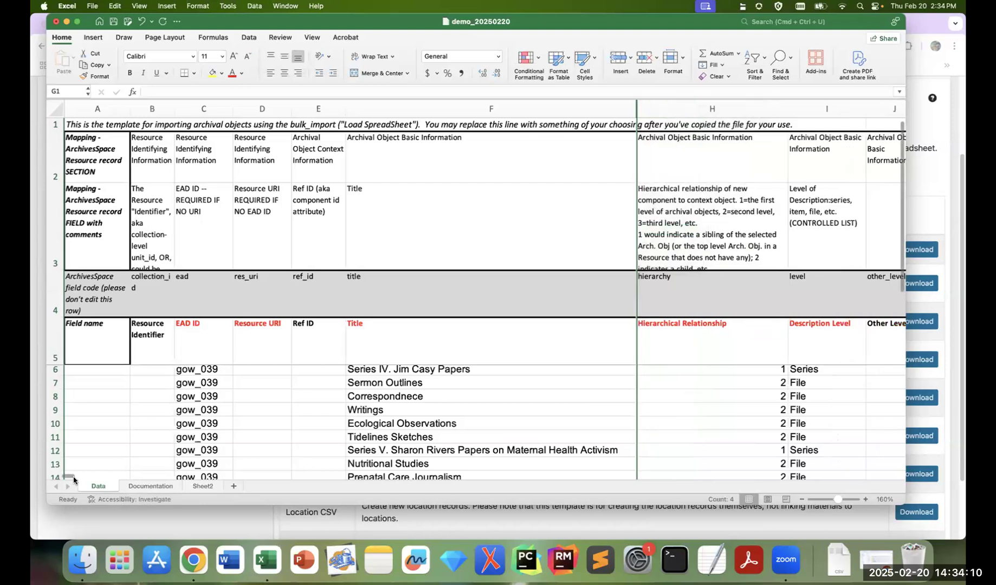
pyautogui.moveTo(74, 479); pyautogui.dragTo(82, 476)
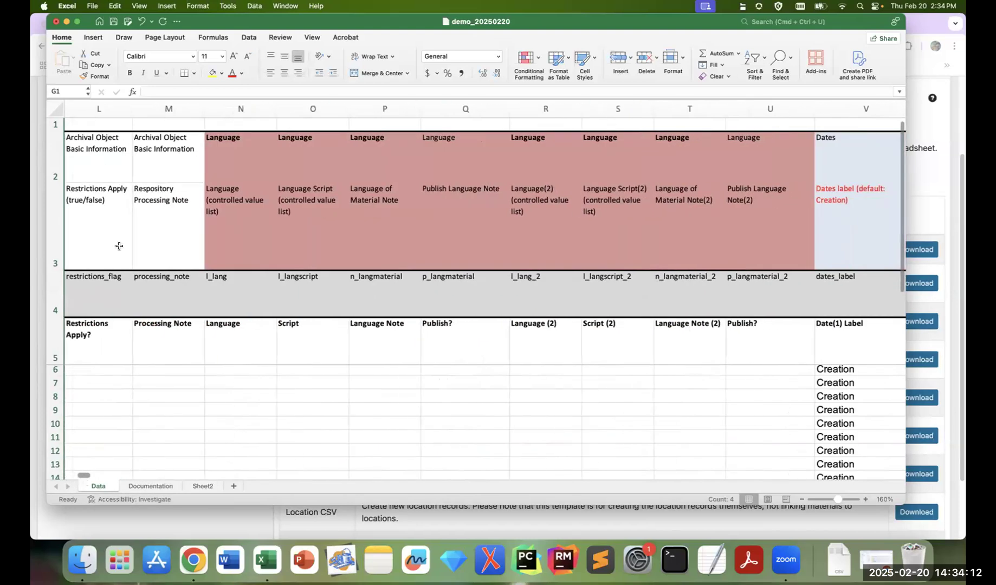
pyautogui.click(169, 109)
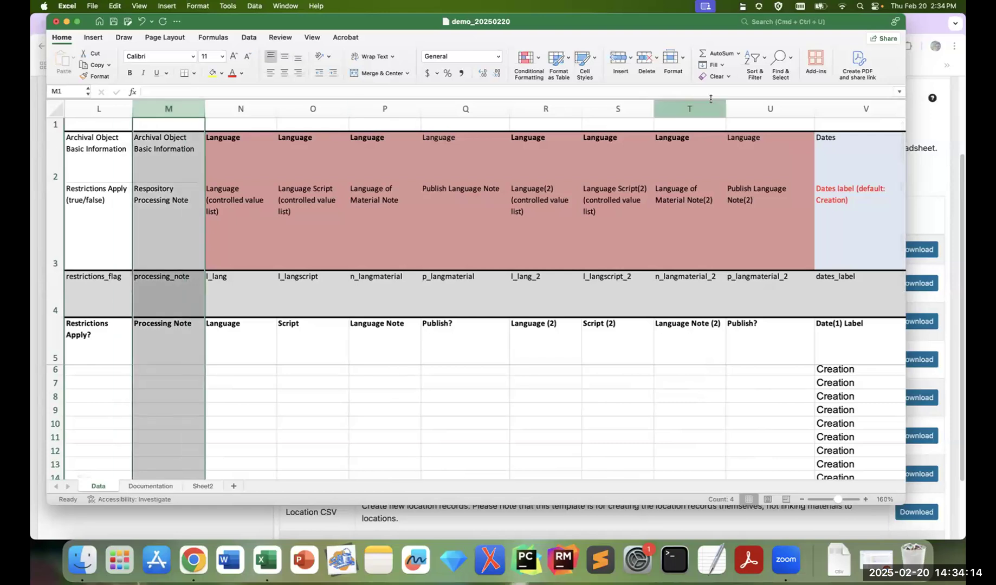
pyautogui.keyDown('shift'); pyautogui.click(746, 106); pyautogui.keyUp('shift')
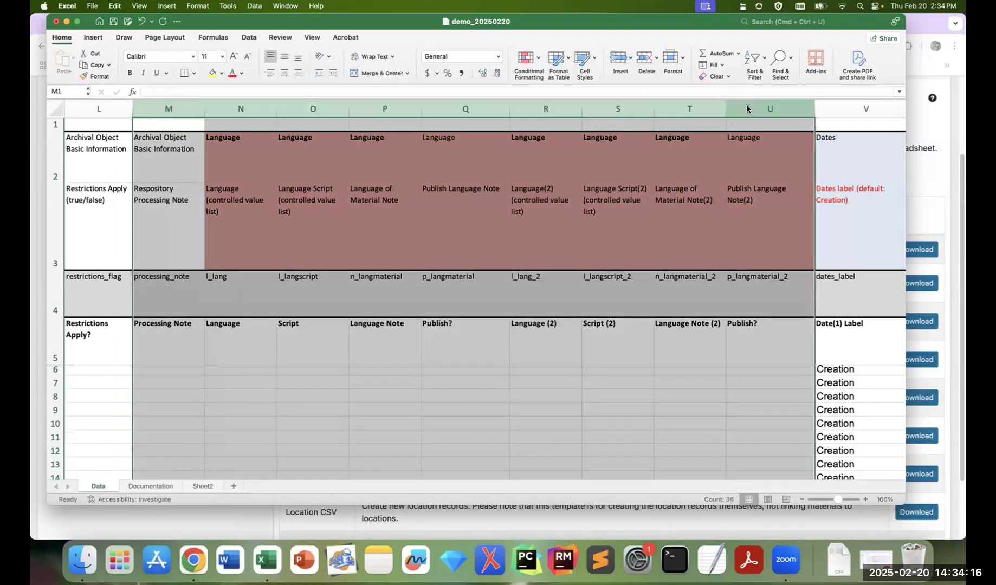
pyautogui.rightClick(746, 105)
pyautogui.press('Escape')
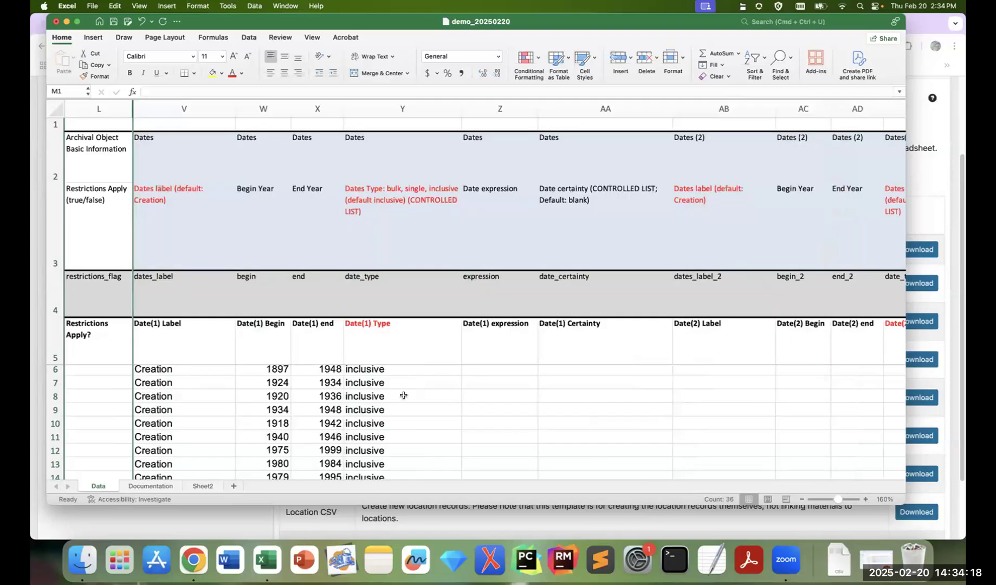
pyautogui.moveTo(82, 475); pyautogui.dragTo(48, 478)
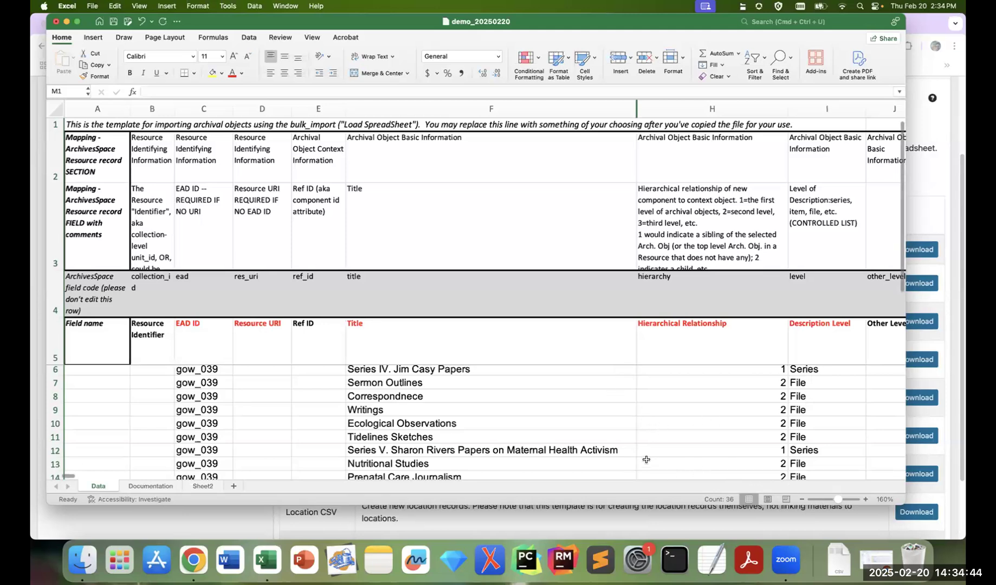
pyautogui.scroll(1, 427, 436)
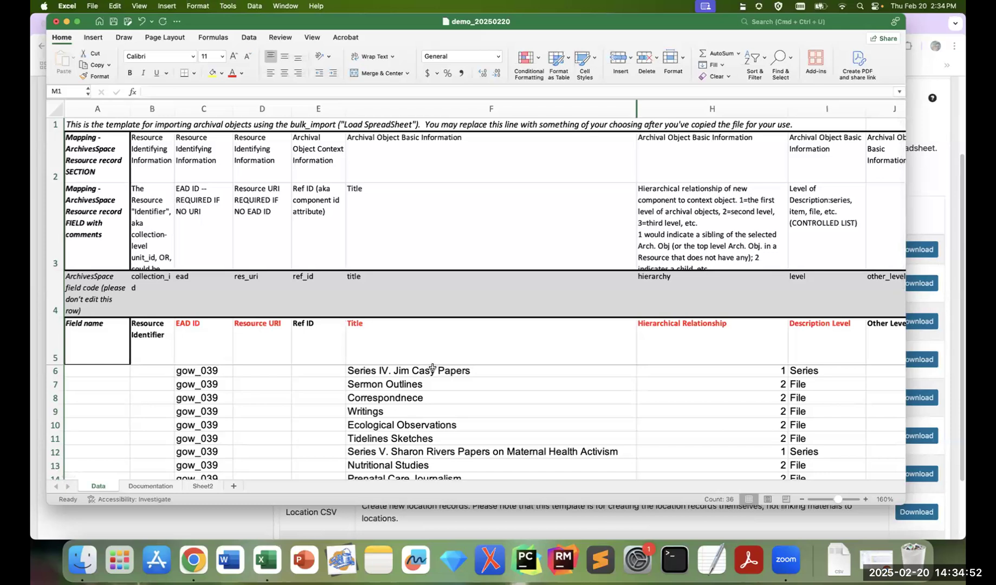
pyautogui.moveTo(432, 369); pyautogui.dragTo(623, 414)
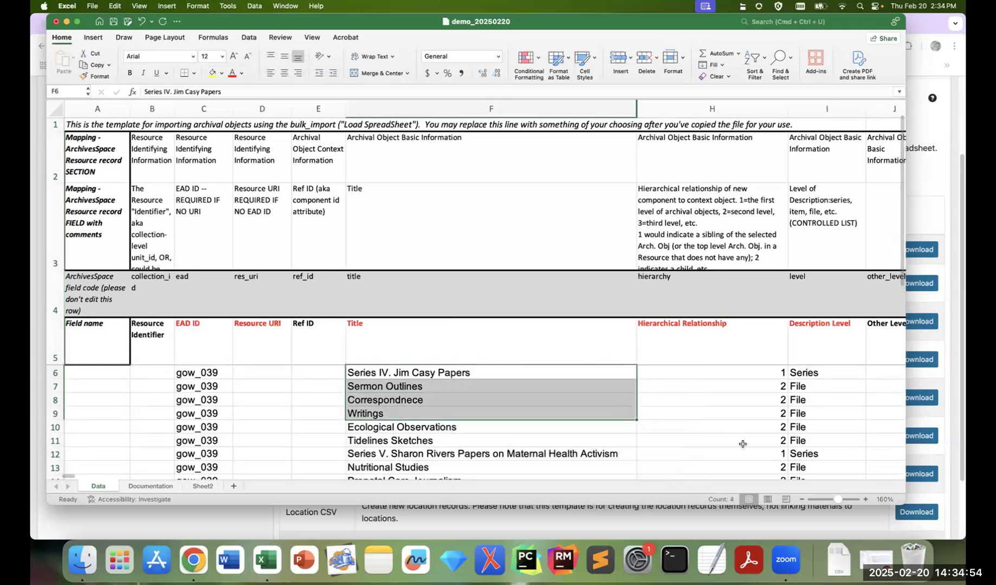
pyautogui.scroll(-2, 752, 449)
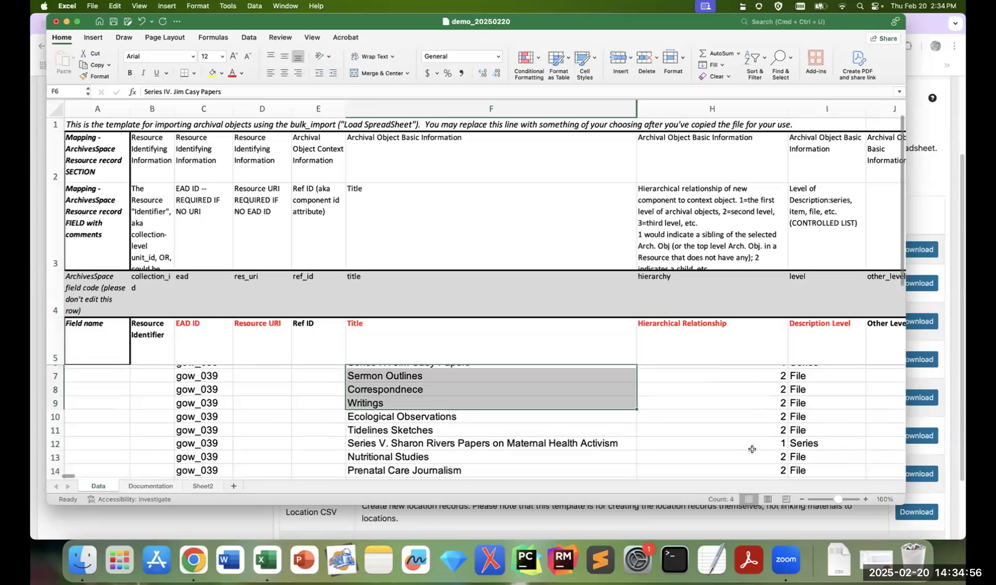
pyautogui.scroll(2, 752, 449)
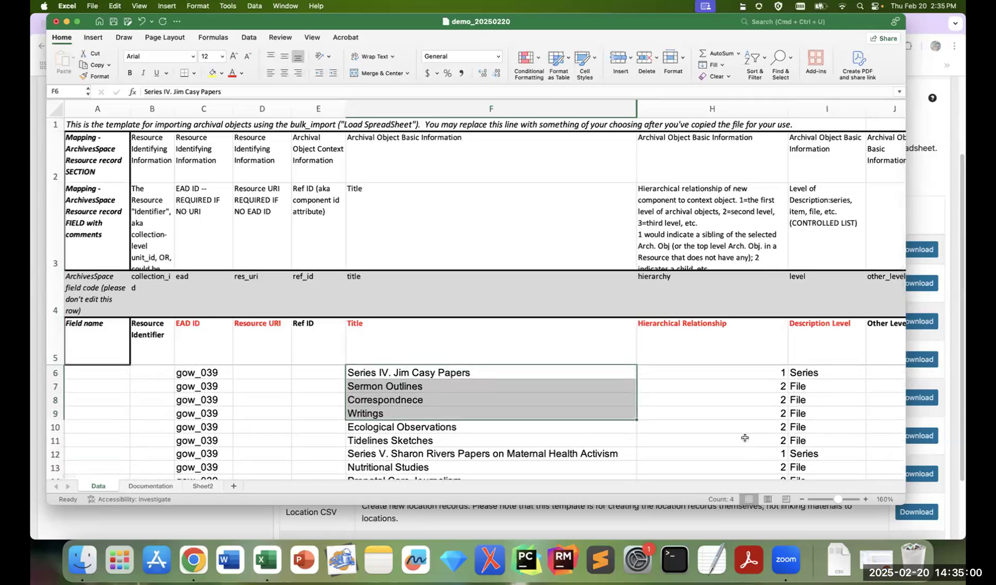
pyautogui.scroll(-1, 629, 409)
pyautogui.scroll(-2, 629, 409)
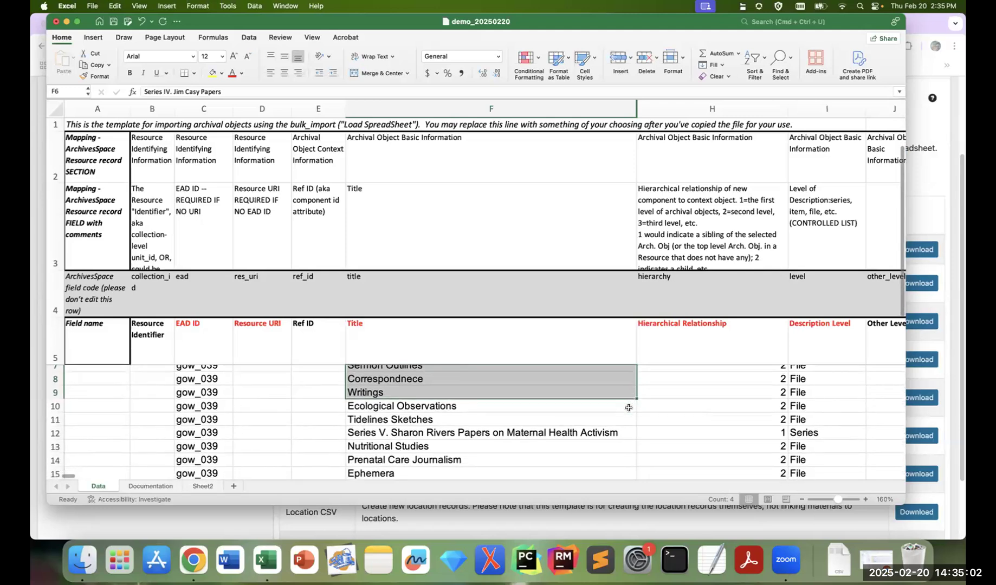
pyautogui.scroll(1, 547, 400)
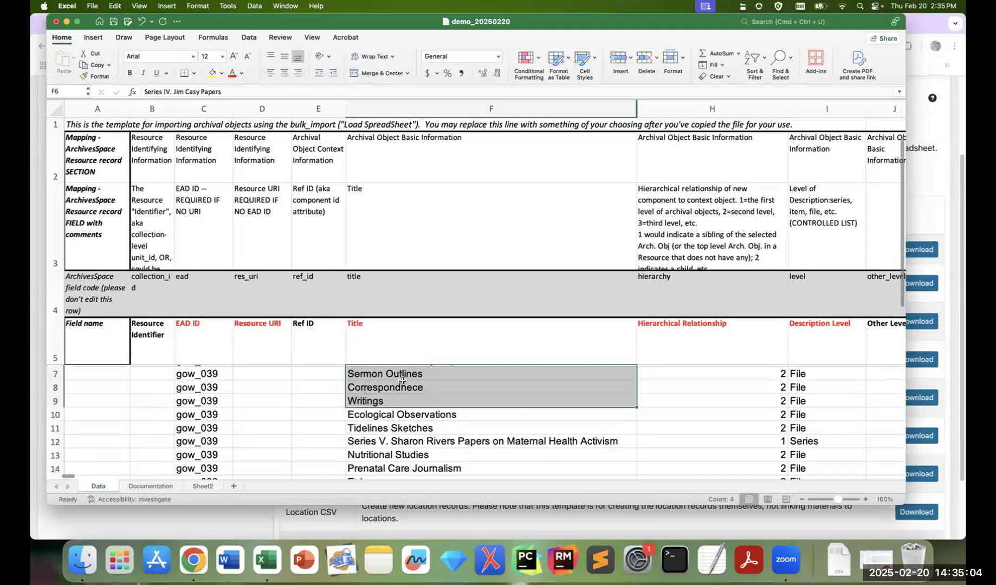
pyautogui.scroll(1, 476, 389)
pyautogui.click(476, 388)
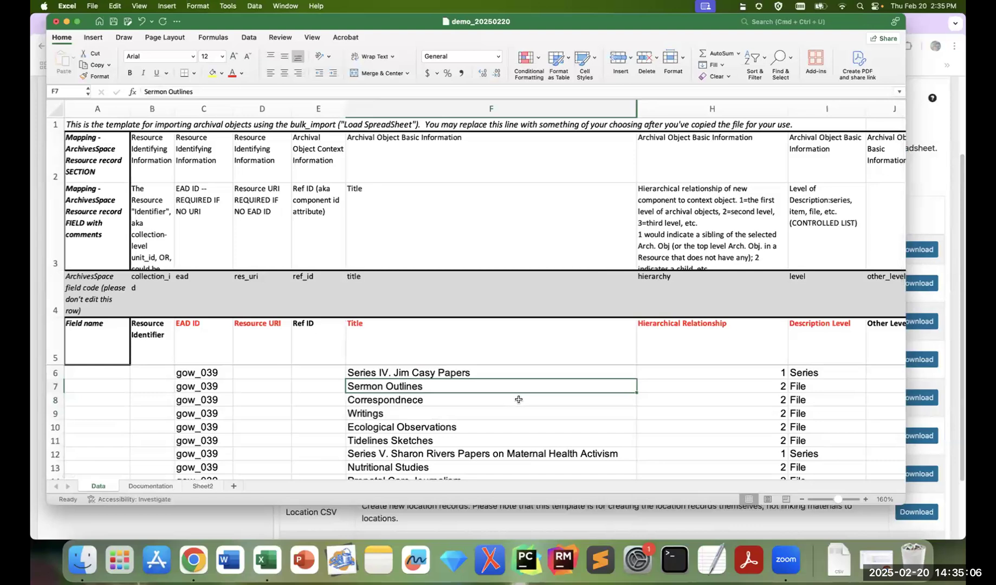
pyautogui.scroll(-3, 520, 400)
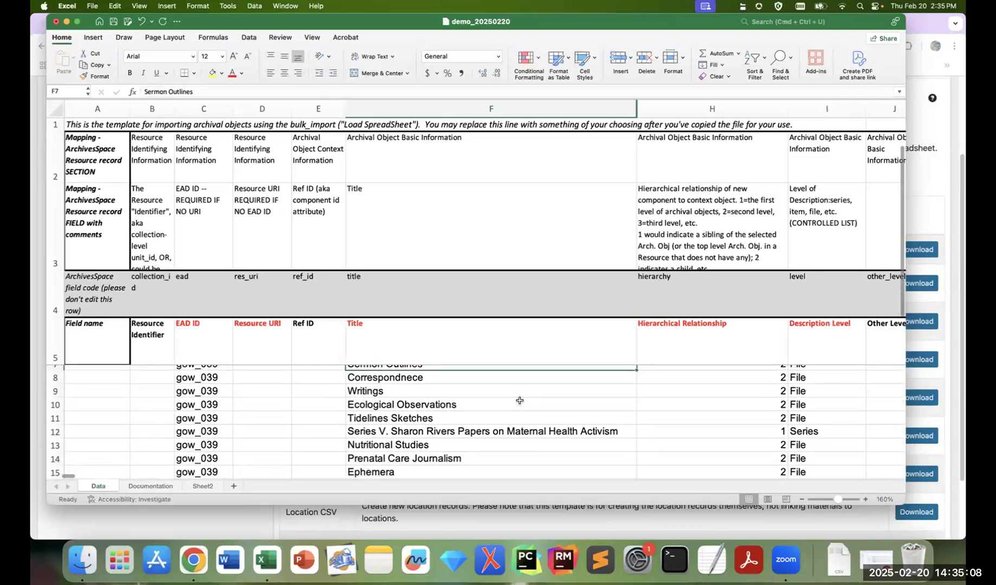
pyautogui.scroll(-4, 520, 400)
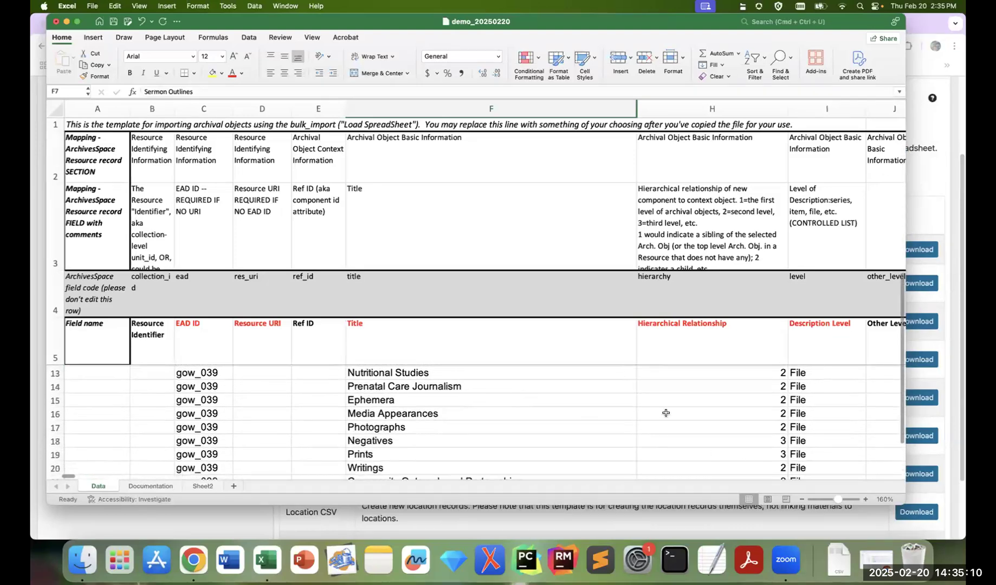
pyautogui.moveTo(394, 414); pyautogui.dragTo(485, 427)
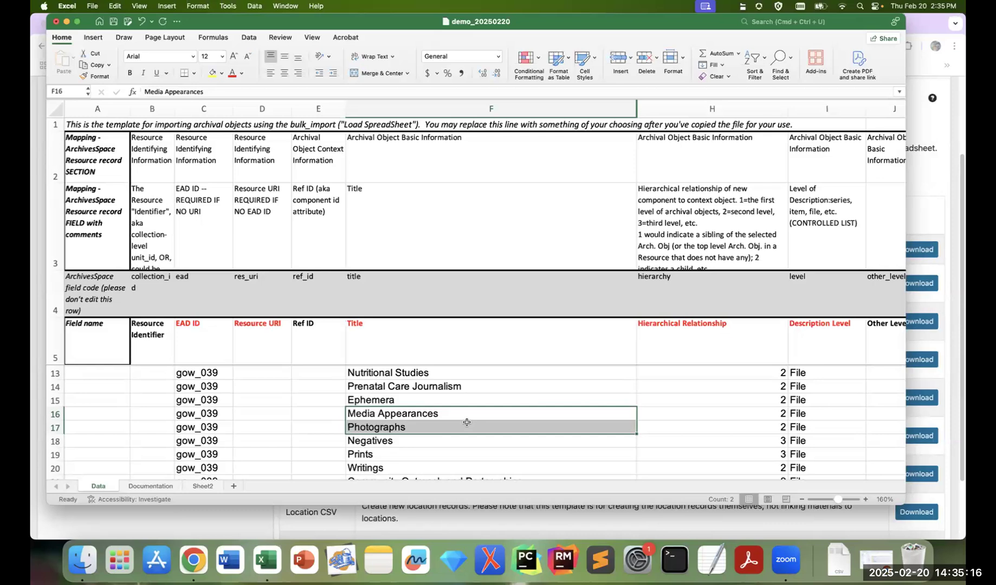
pyautogui.click(199, 517)
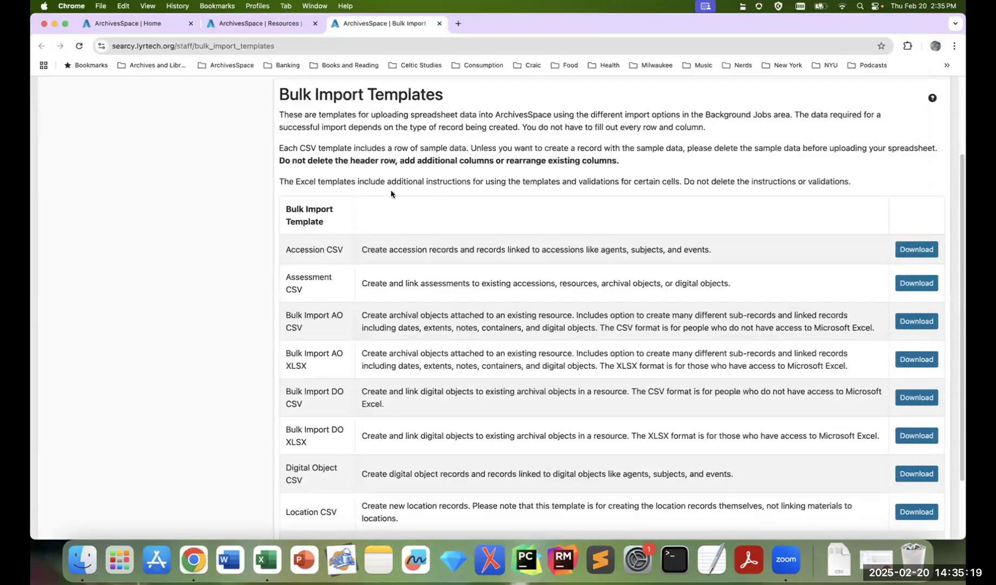
# Step: Load demo_20250220.xlsx from the Desktop via Load via Spreadsheet and import it into Joad Family Papers
pyautogui.click(248, 24)
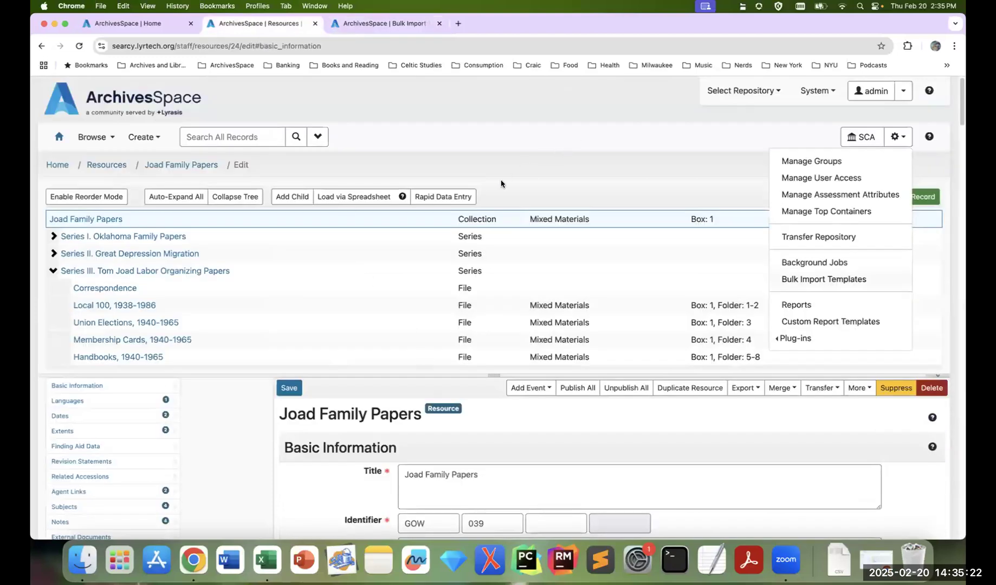
pyautogui.click(615, 195)
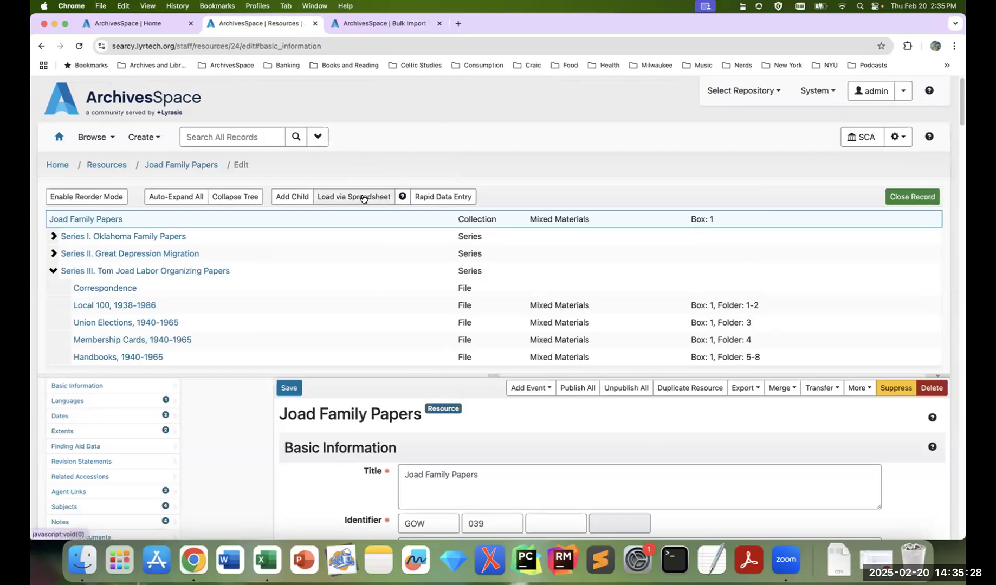
pyautogui.click(363, 198)
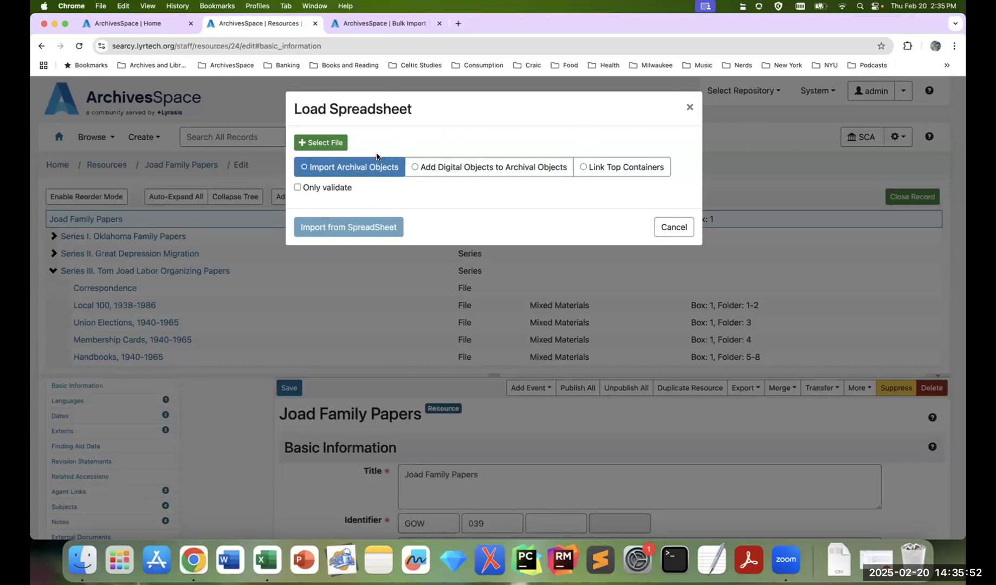
pyautogui.click(334, 143)
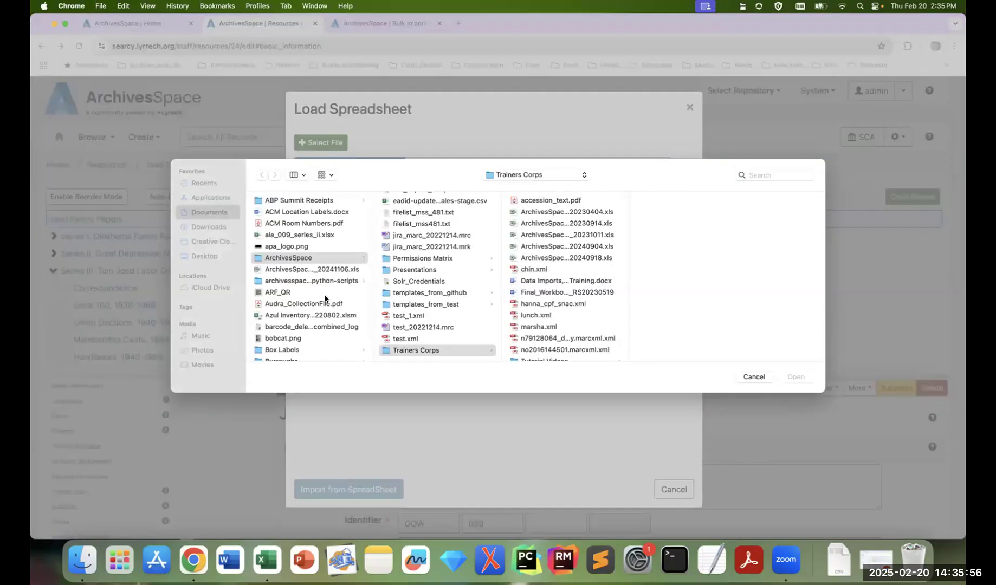
pyautogui.click(216, 254)
pyautogui.click(294, 214)
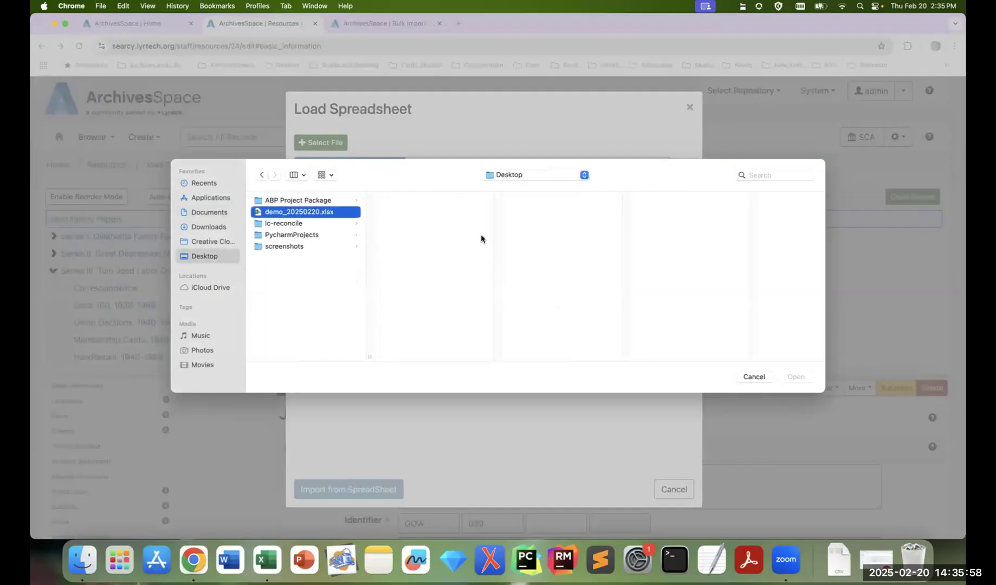
pyautogui.click(795, 378)
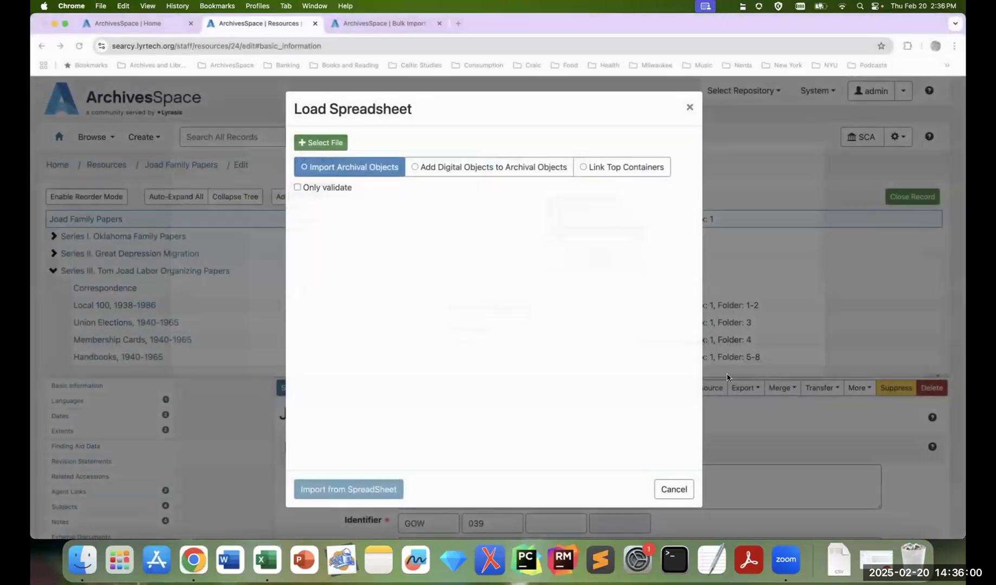
pyautogui.click(345, 490)
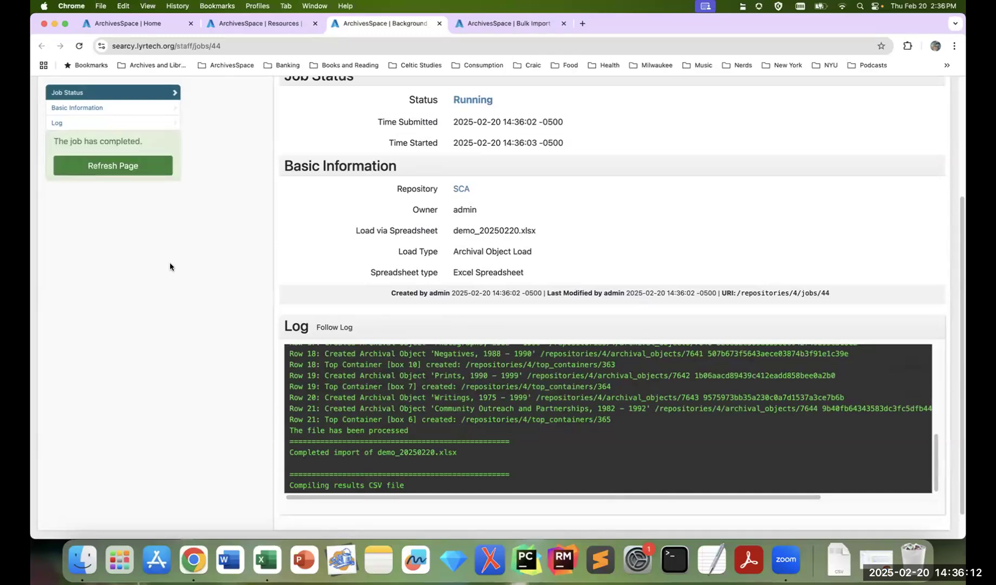
# Step: Scroll the bulk_import_job log, refresh to see it Completed, and return to the resource
pyautogui.scroll(3, 432, 380)
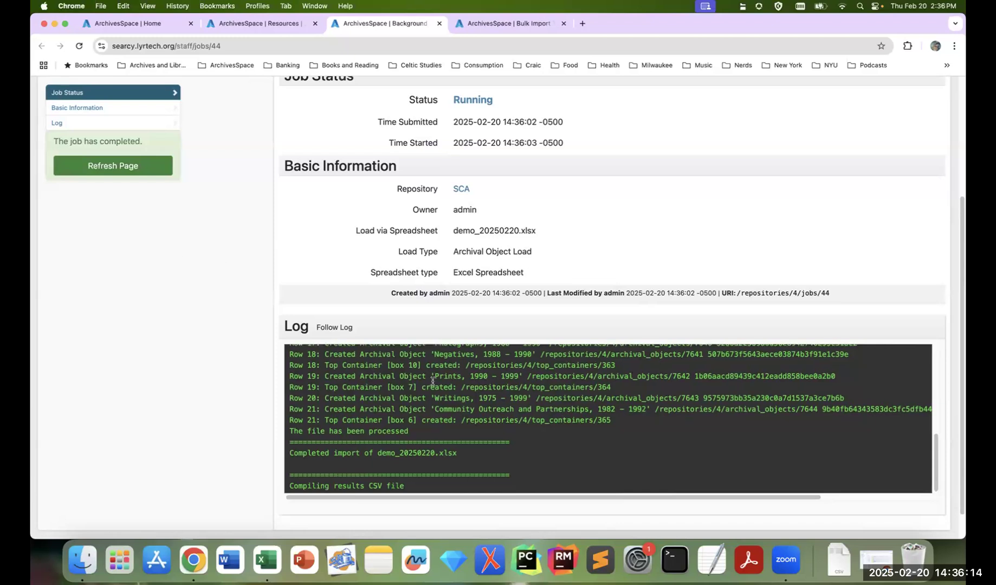
pyautogui.scroll(6, 432, 381)
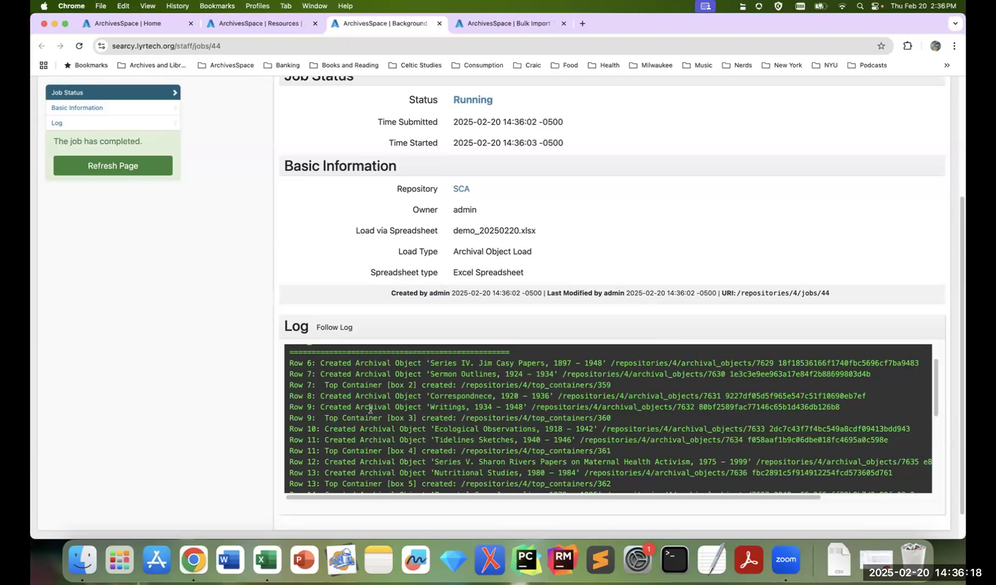
pyautogui.scroll(-1, 325, 395)
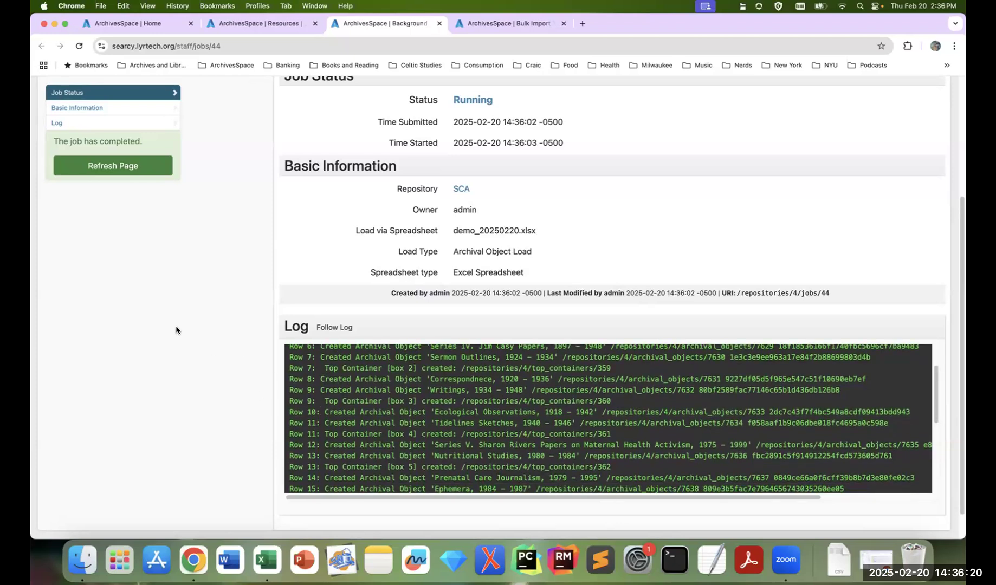
pyautogui.click(116, 167)
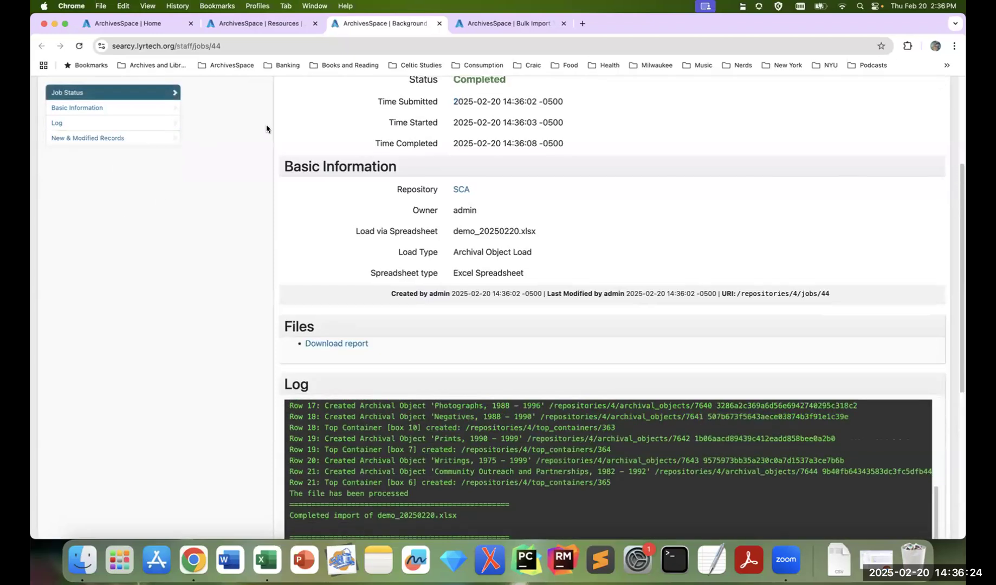
pyautogui.click(265, 24)
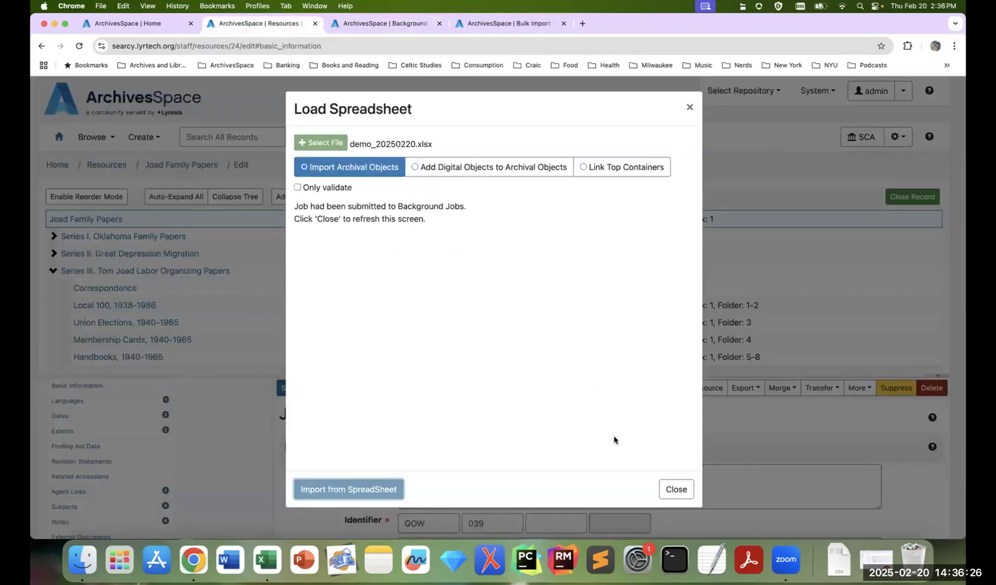
# Step: Close the Load Spreadsheet dialog and expand Series IV, Series V and Photographs to view imported files
pyautogui.click(674, 490)
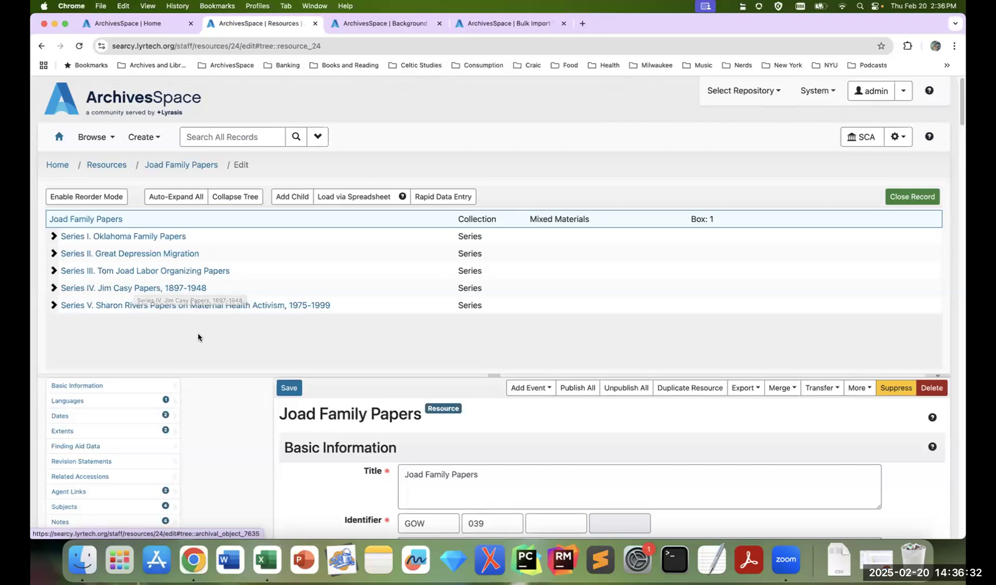
pyautogui.click(53, 287)
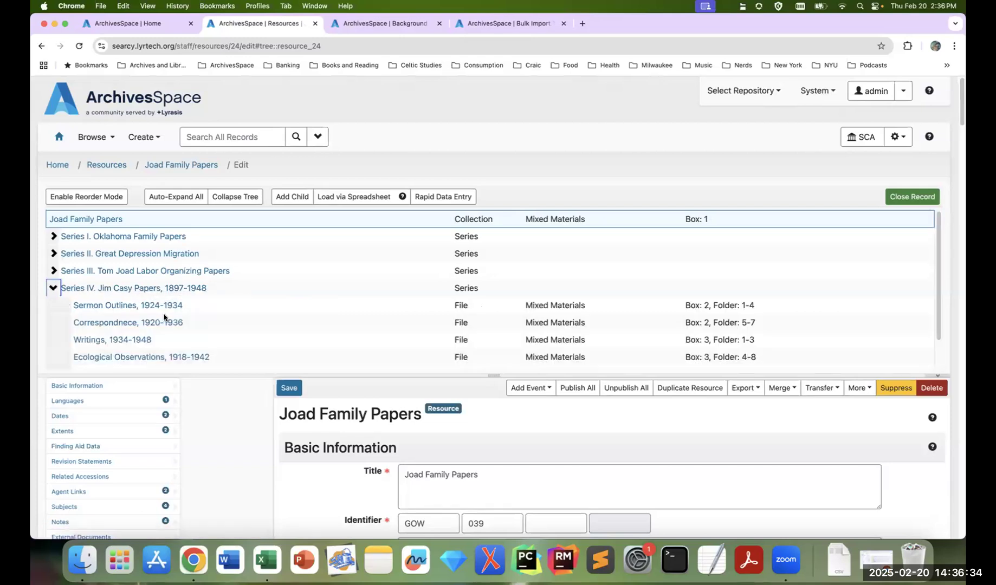
pyautogui.scroll(-1, 164, 318)
pyautogui.click(53, 360)
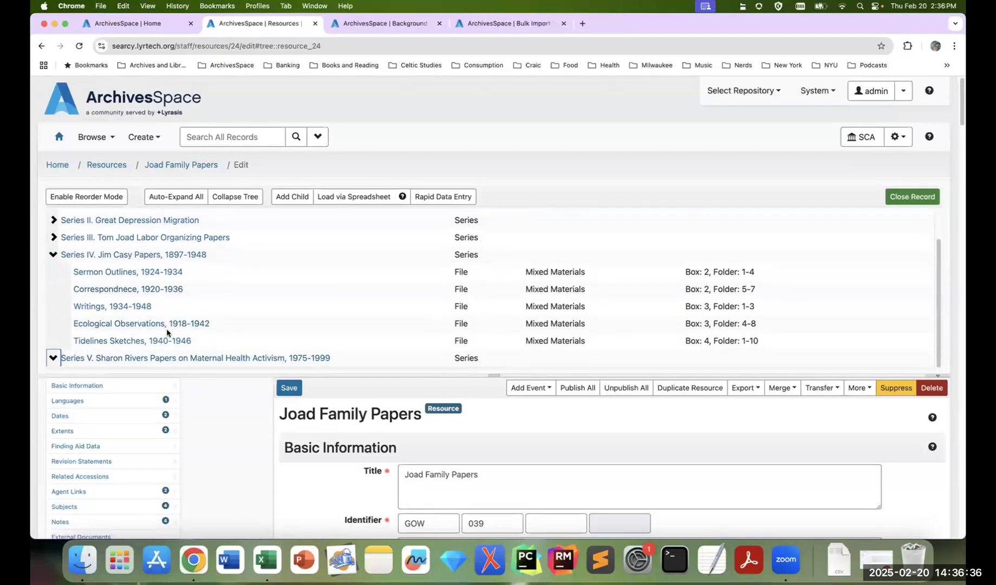
pyautogui.scroll(-2, 167, 332)
pyautogui.scroll(-1, 167, 332)
pyautogui.click(64, 340)
pyautogui.scroll(-2, 162, 332)
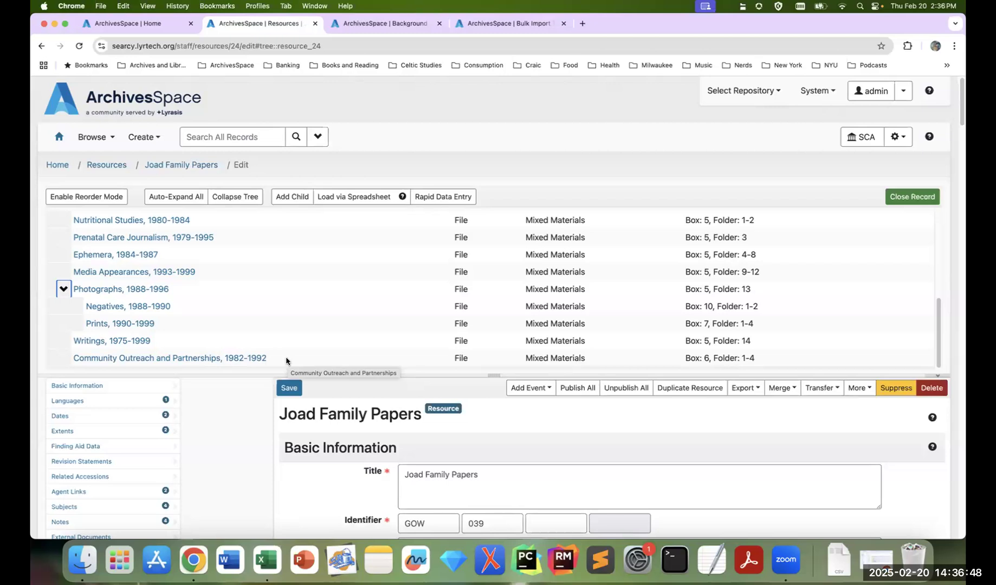
pyautogui.click(63, 290)
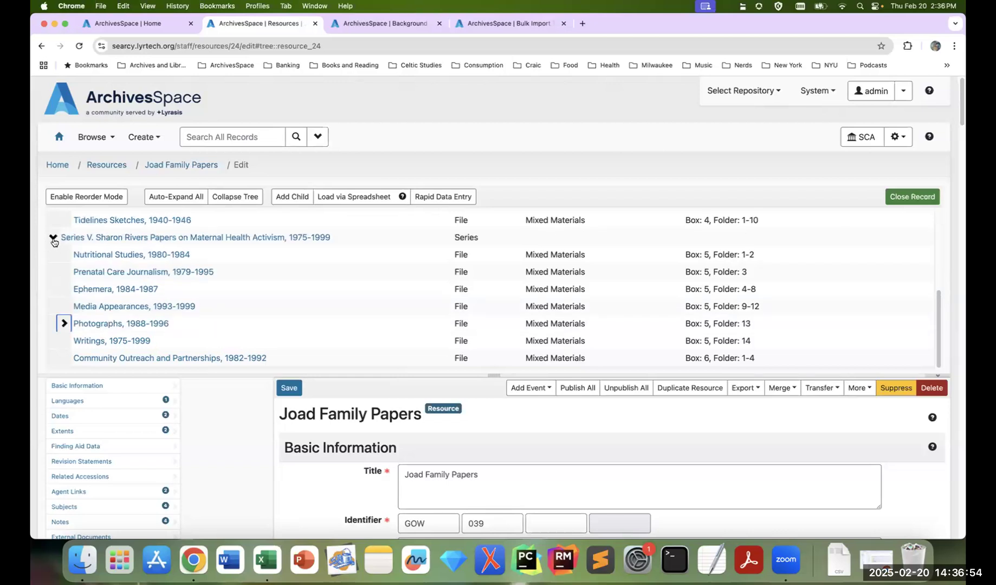
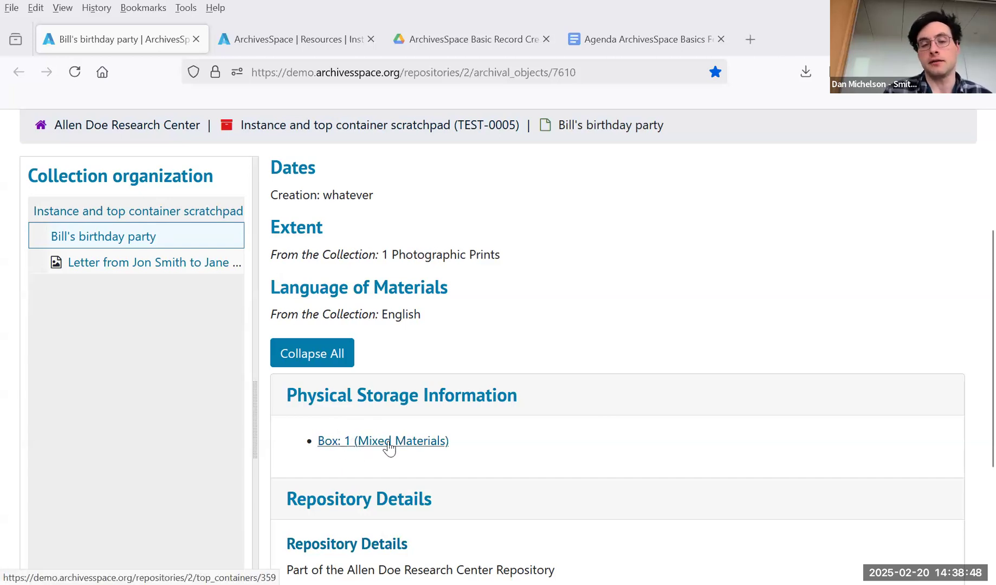
# Step: Scroll up the birthday party record's public page toward the Collection organization tree
pyautogui.scroll(2, 389, 447)
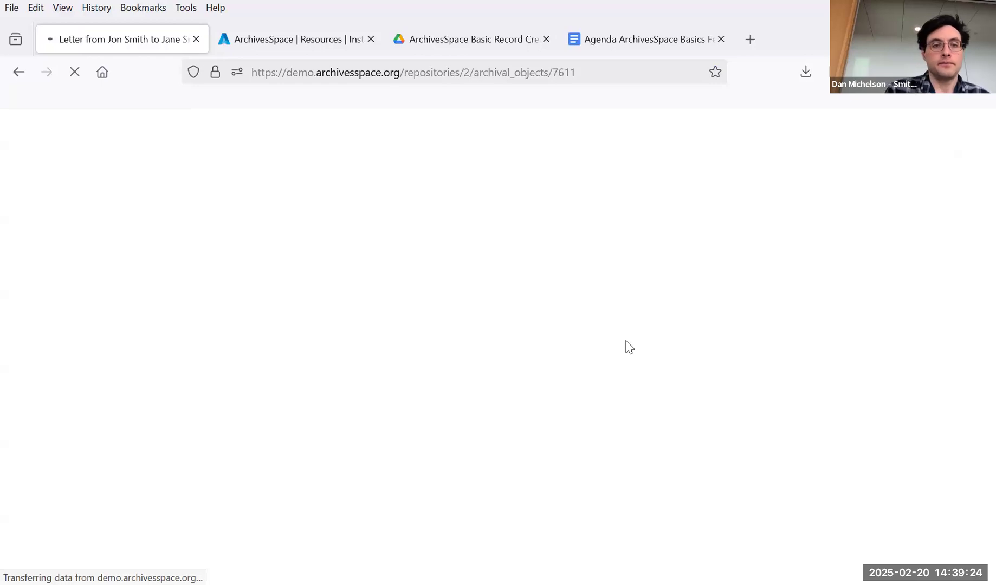
pyautogui.scroll(-5, 398, 406)
pyautogui.scroll(1, 449, 340)
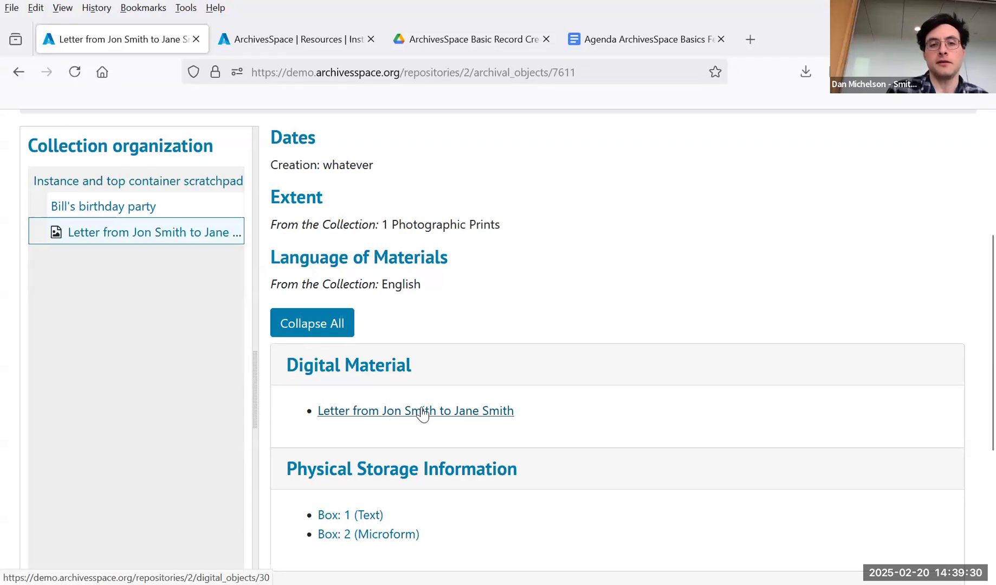
pyautogui.scroll(-3, 395, 401)
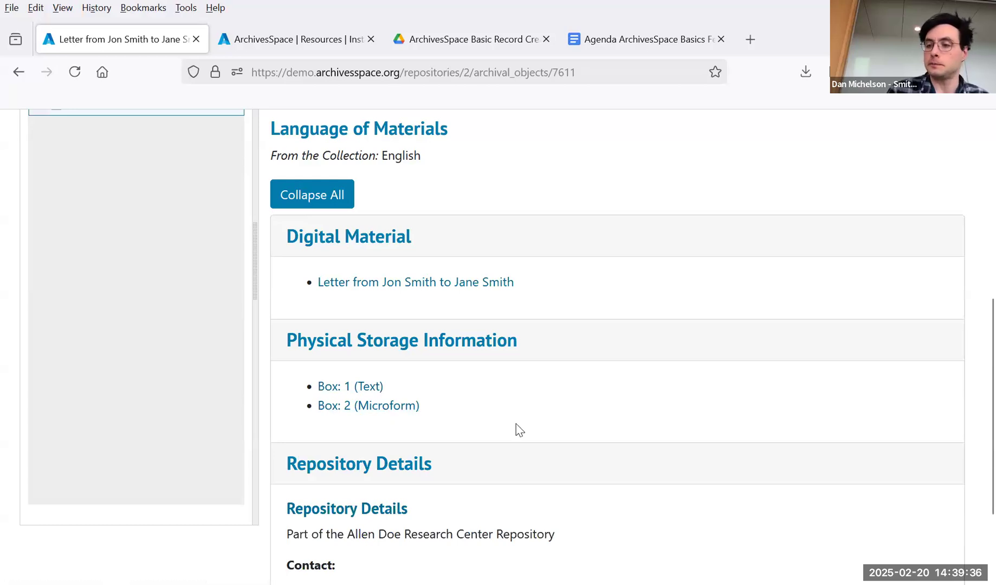
pyautogui.scroll(5, 519, 430)
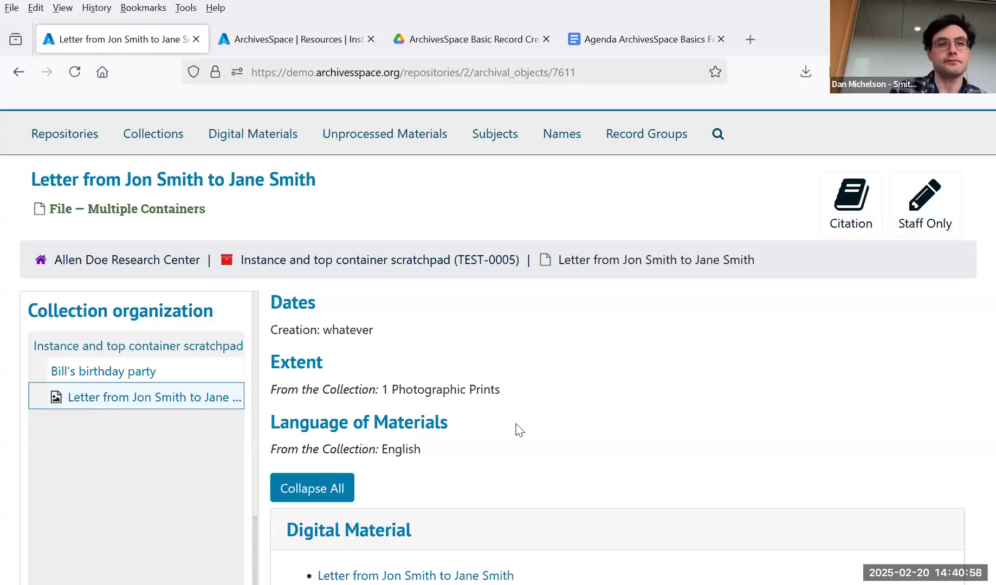
# Step: Switch to the staff editor and add a new container instance to the letter record
pyautogui.click(249, 43)
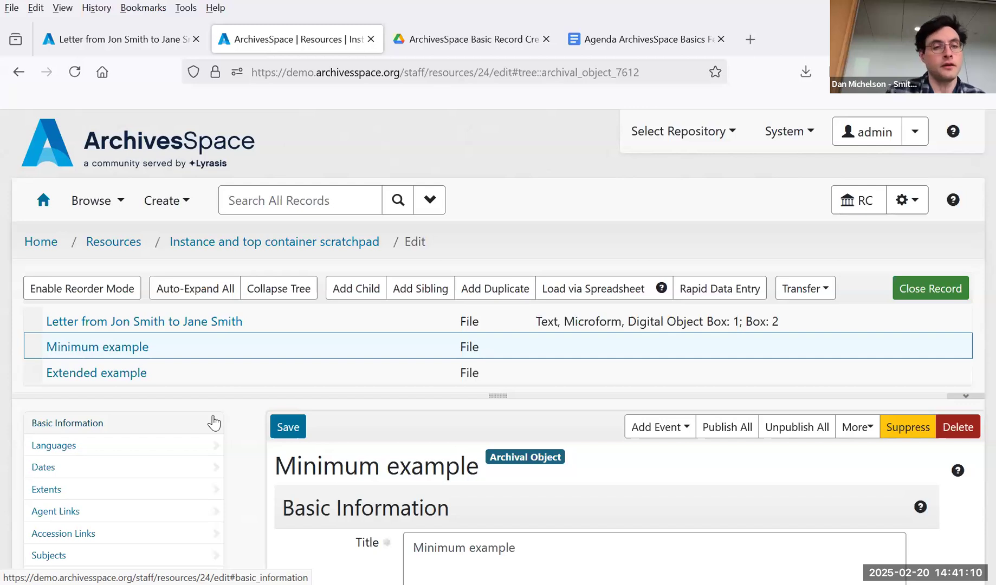
pyautogui.scroll(-5, 212, 422)
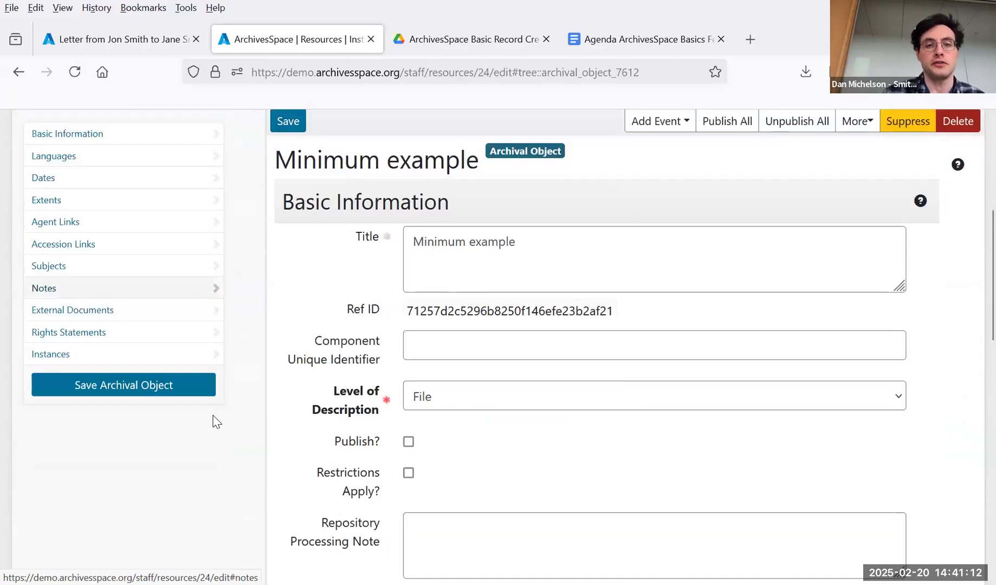
pyautogui.scroll(-5, 213, 423)
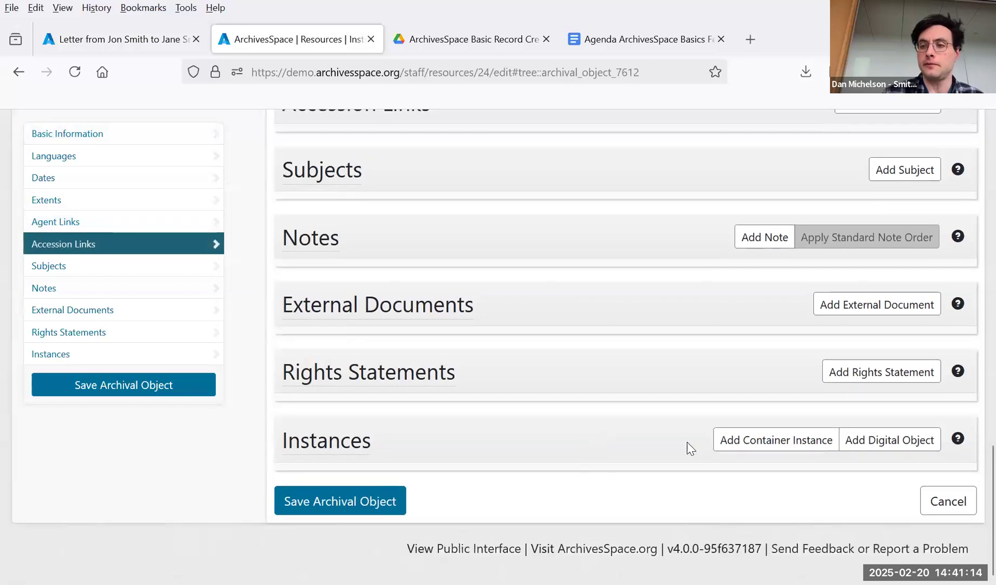
pyautogui.click(742, 445)
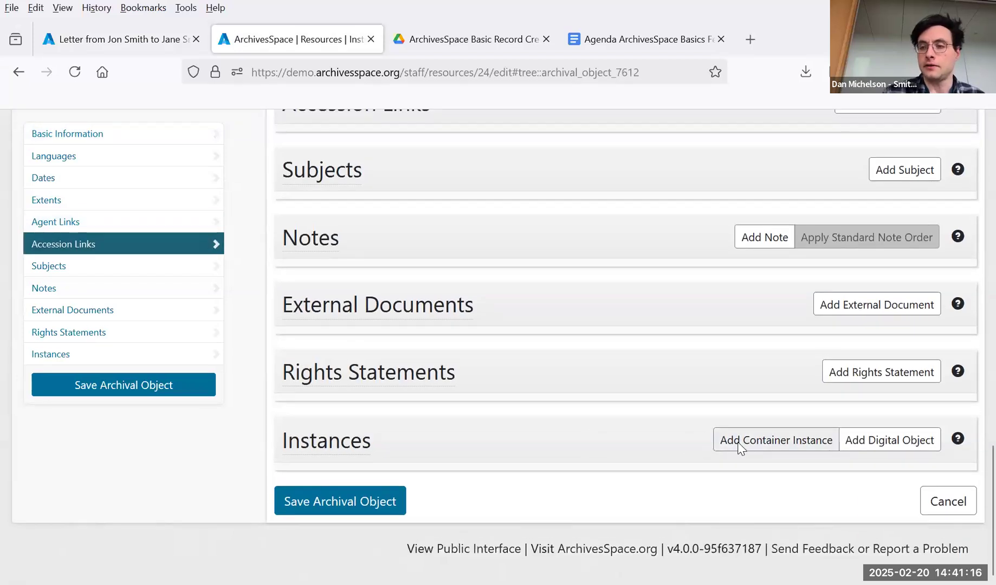
pyautogui.scroll(-5, 627, 407)
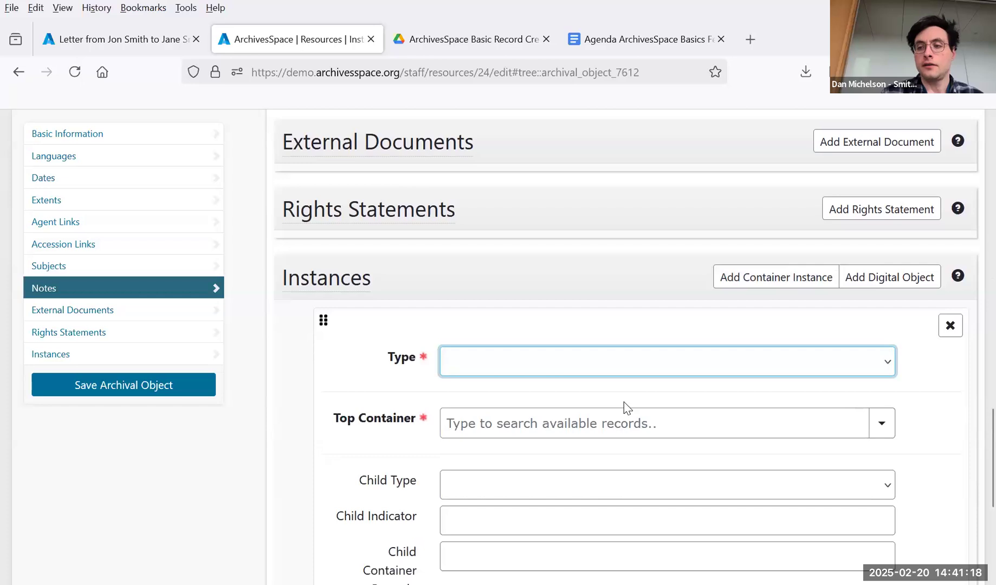
pyautogui.scroll(1, 627, 408)
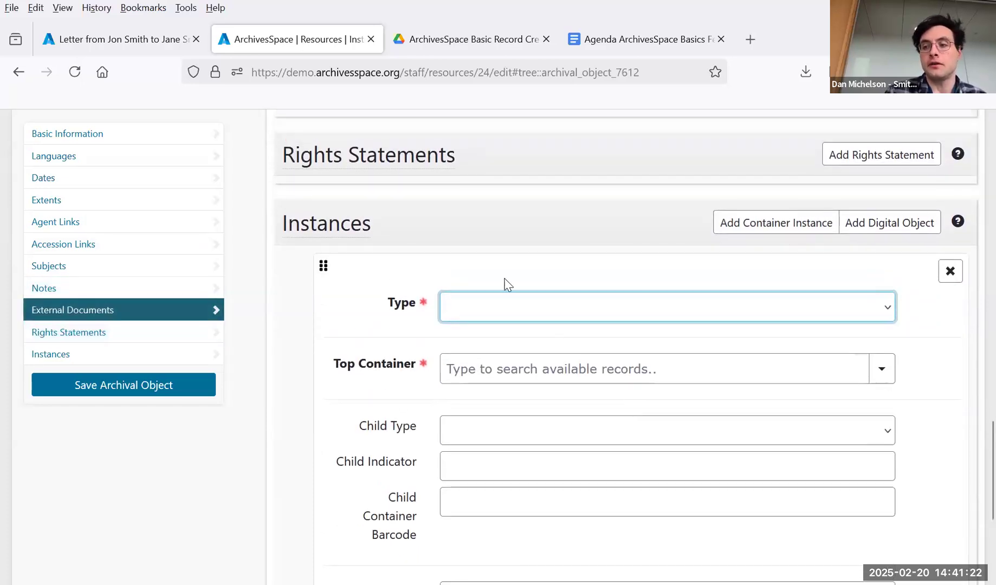
# Step: Set the new instance's type to Mixed Materials
pyautogui.click(512, 303)
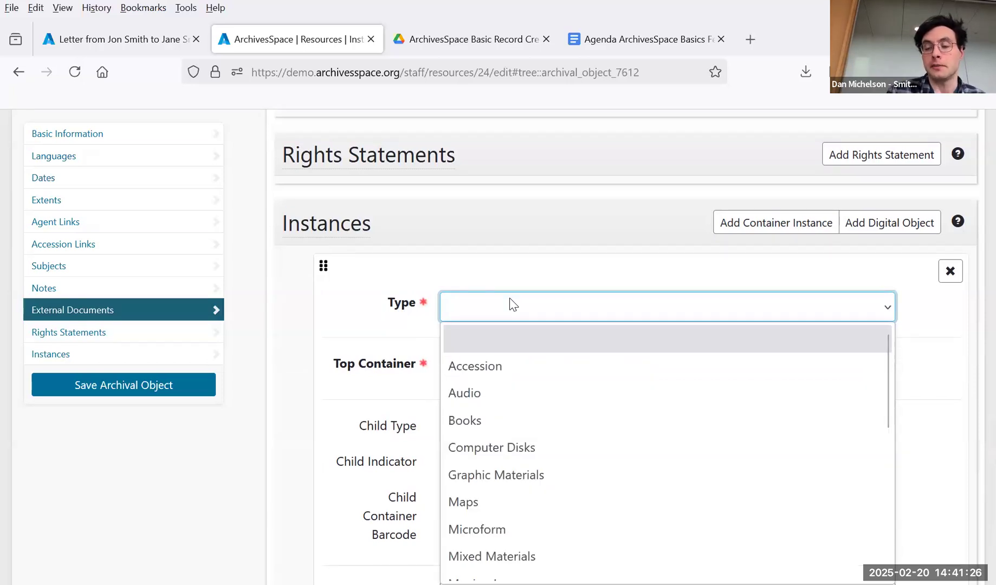
pyautogui.scroll(-1, 523, 389)
pyautogui.scroll(-1, 524, 389)
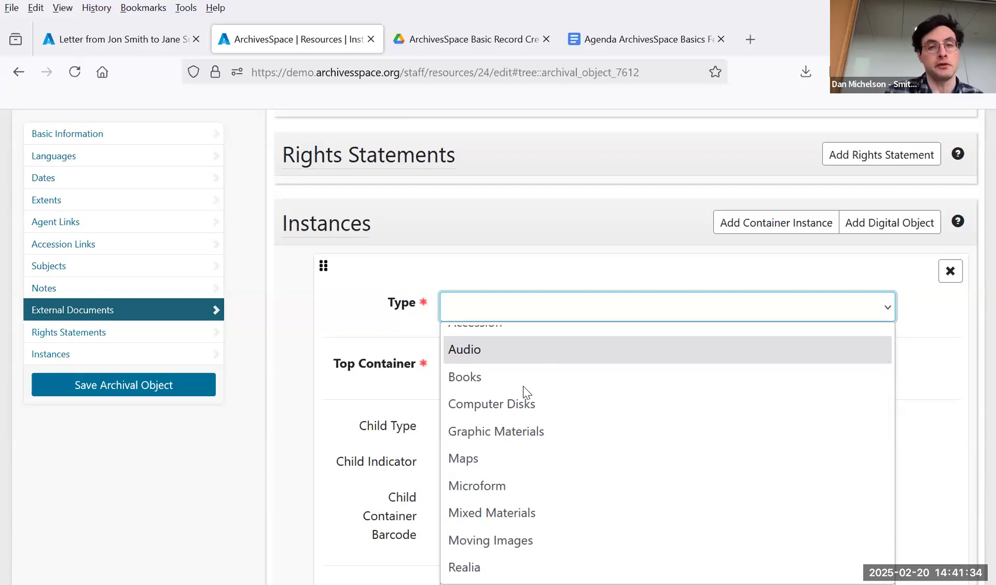
pyautogui.scroll(-1, 517, 462)
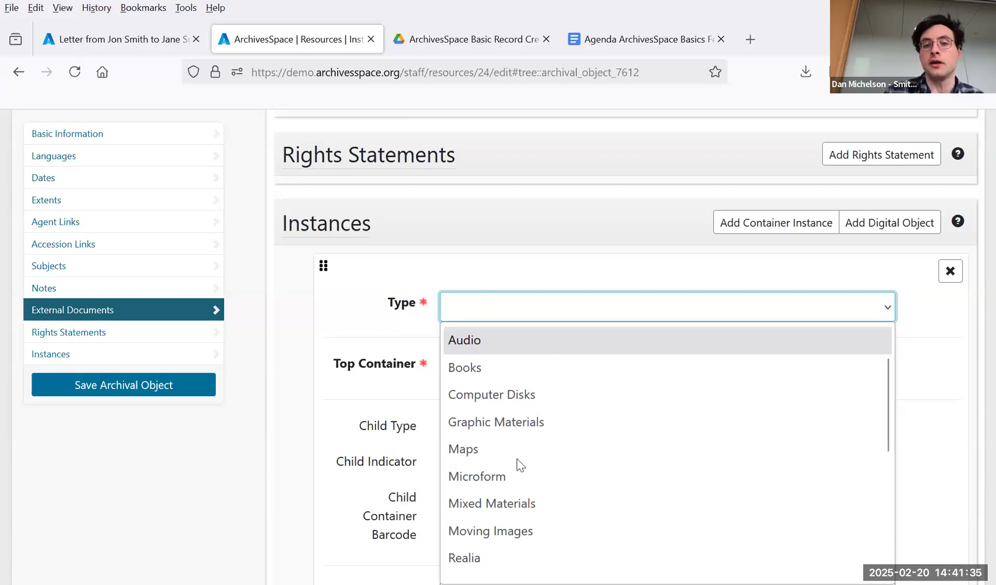
pyautogui.click(507, 497)
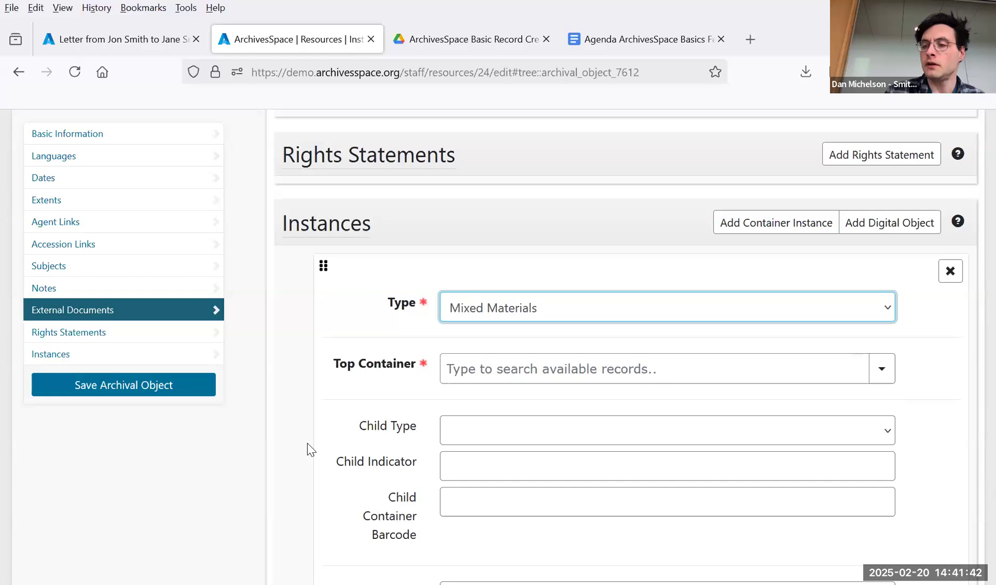
# Step: Search 'box 1' in the Top Container field and choose Box 1
pyautogui.scroll(-1, 307, 443)
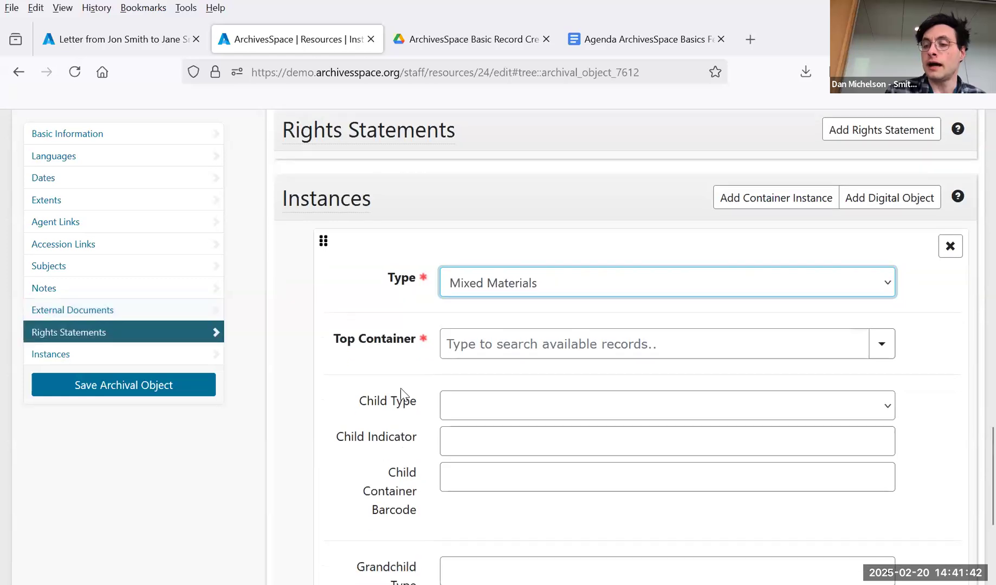
pyautogui.click(505, 335)
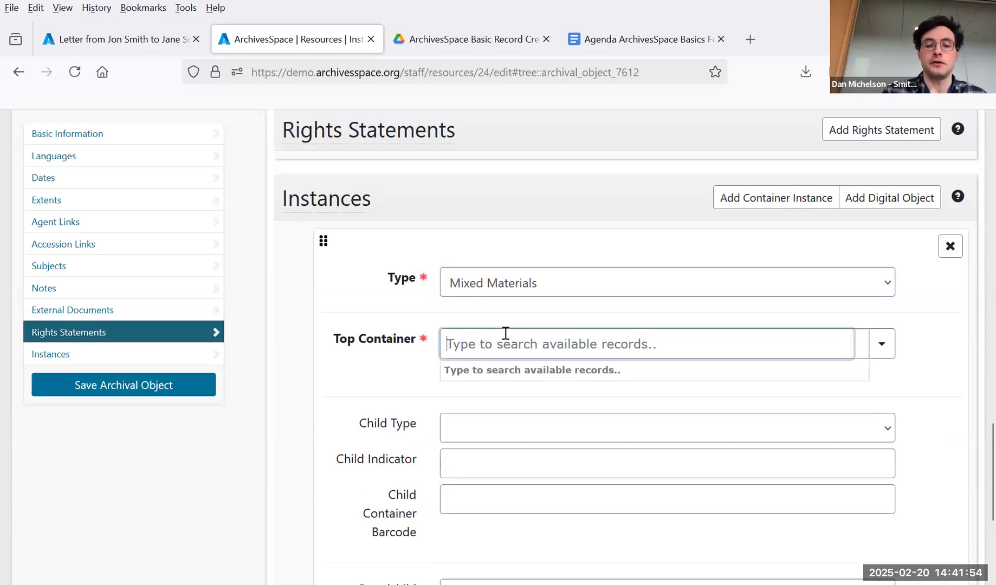
pyautogui.write('box 1')
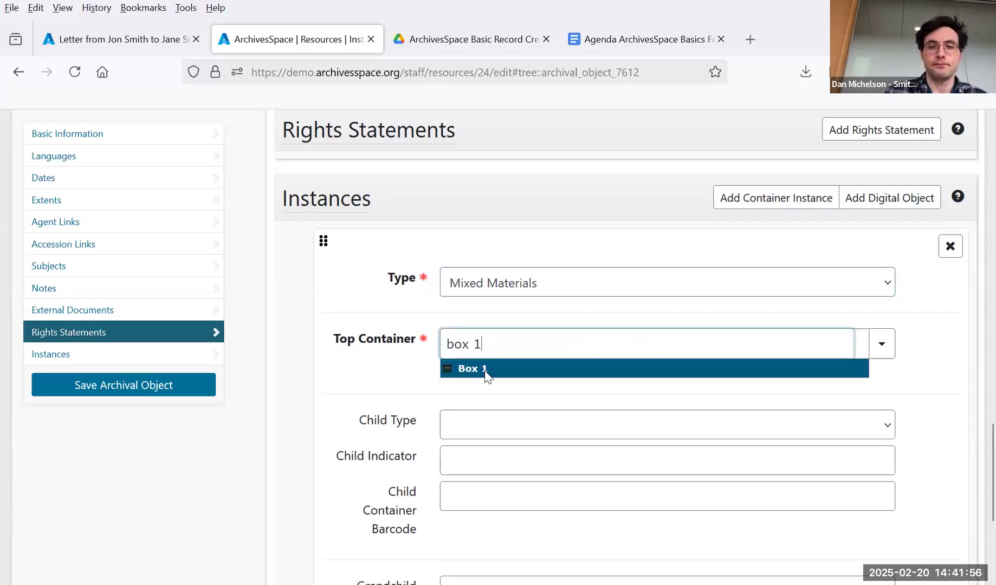
pyautogui.click(485, 372)
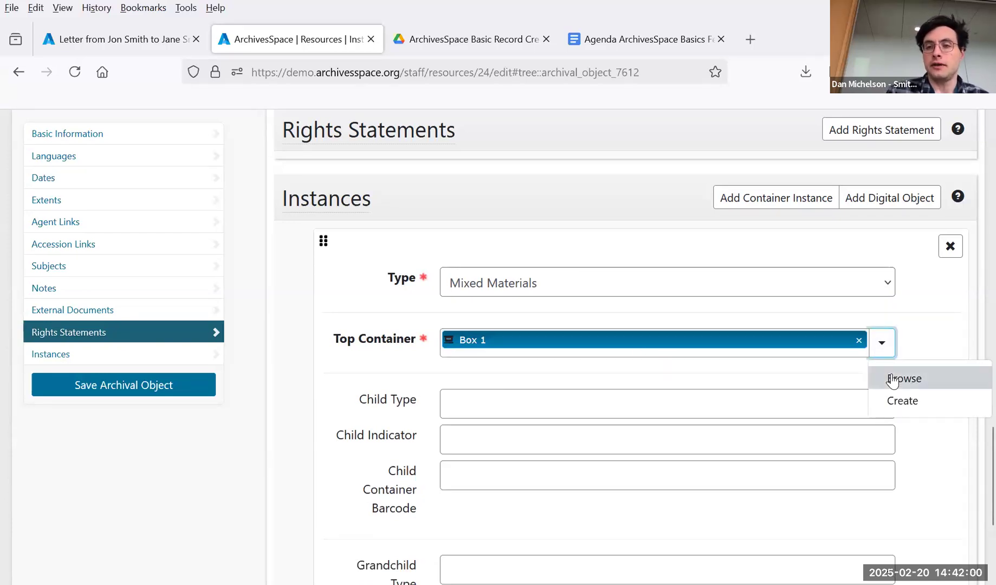
# Step: Browse the existing top containers and remove the Resource filter from the search
pyautogui.click(893, 379)
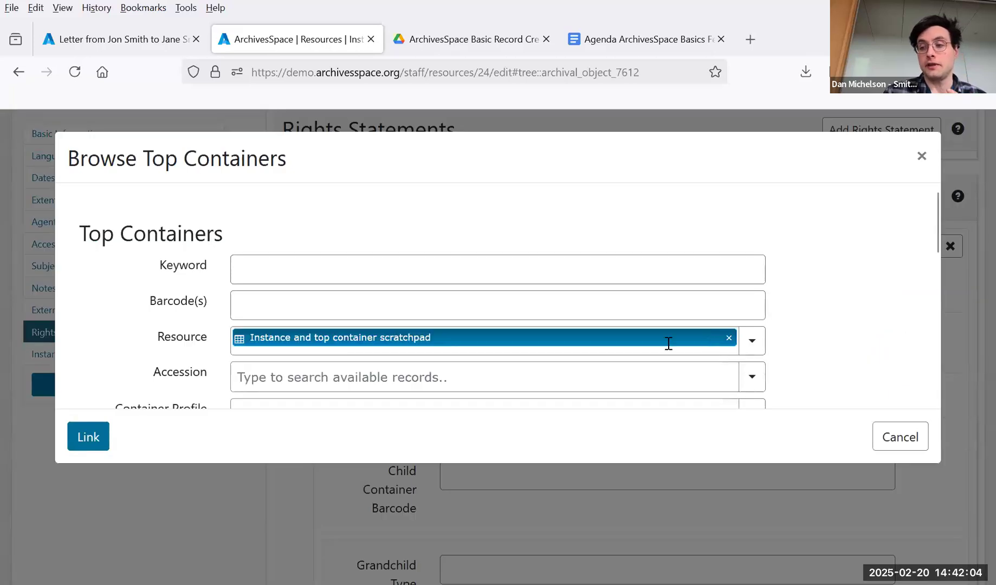
pyautogui.scroll(-2, 596, 304)
pyautogui.scroll(-4, 609, 284)
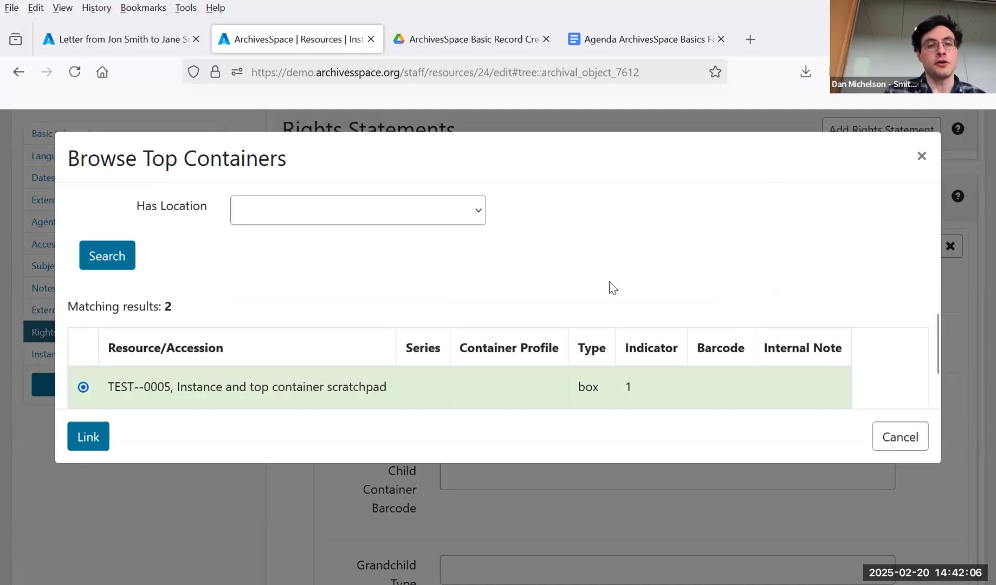
pyautogui.scroll(-2, 609, 285)
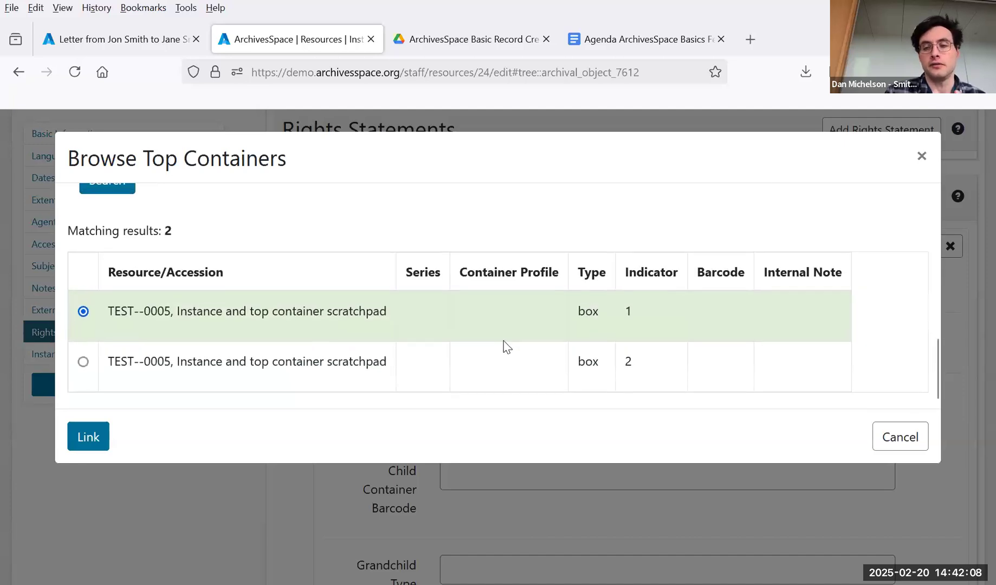
pyautogui.scroll(1, 506, 346)
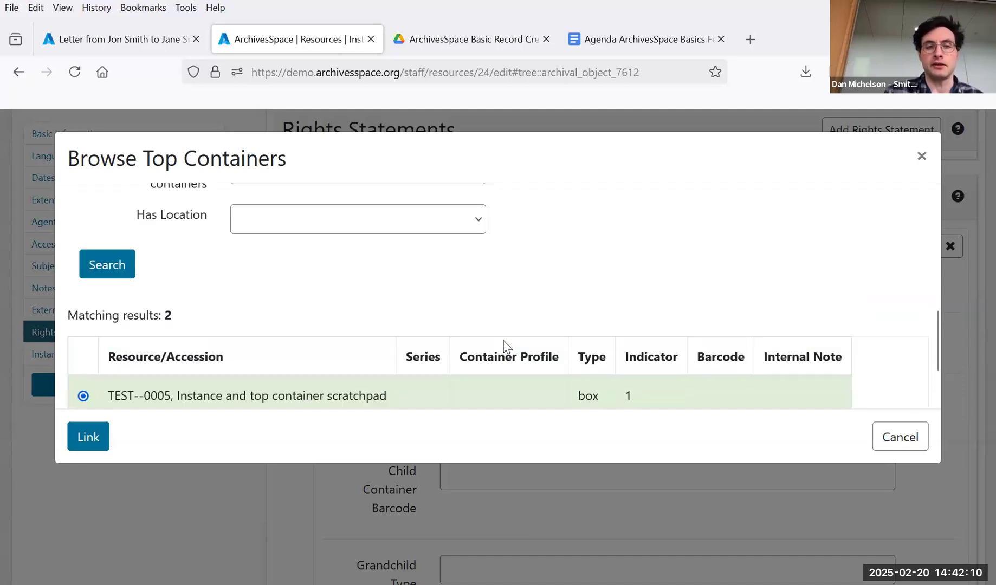
pyautogui.scroll(-1, 434, 358)
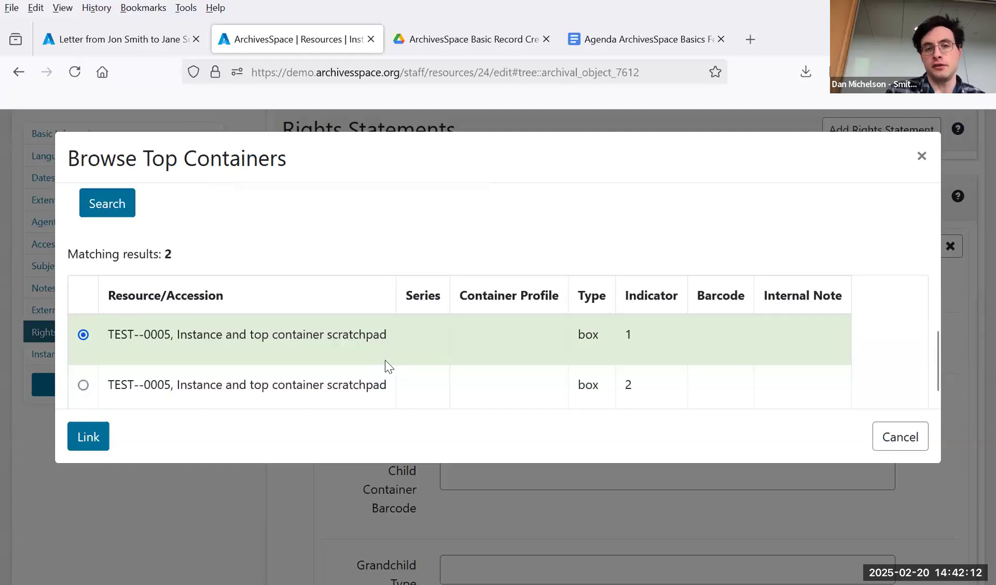
pyautogui.scroll(1, 388, 363)
pyautogui.scroll(3, 388, 364)
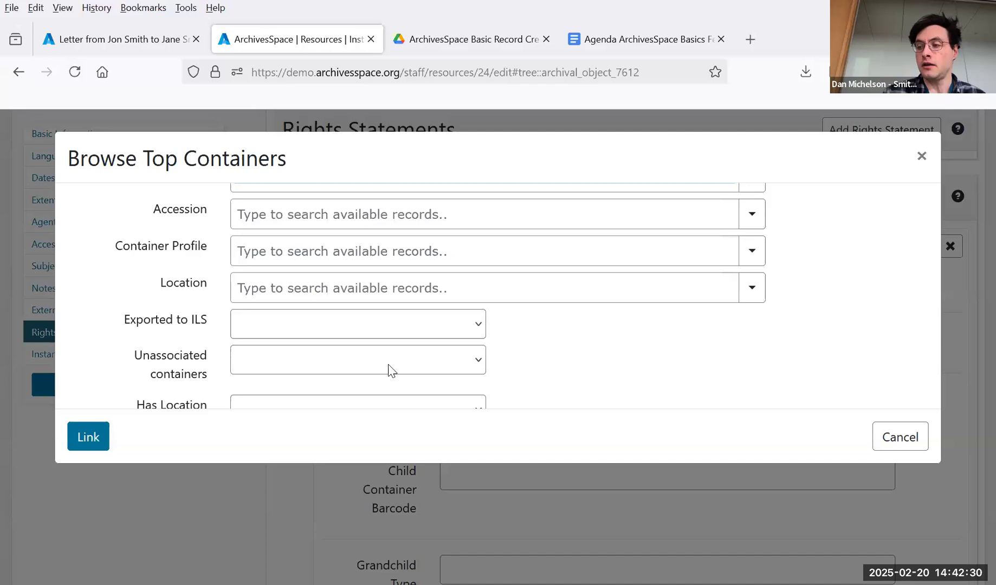
pyautogui.scroll(2, 389, 363)
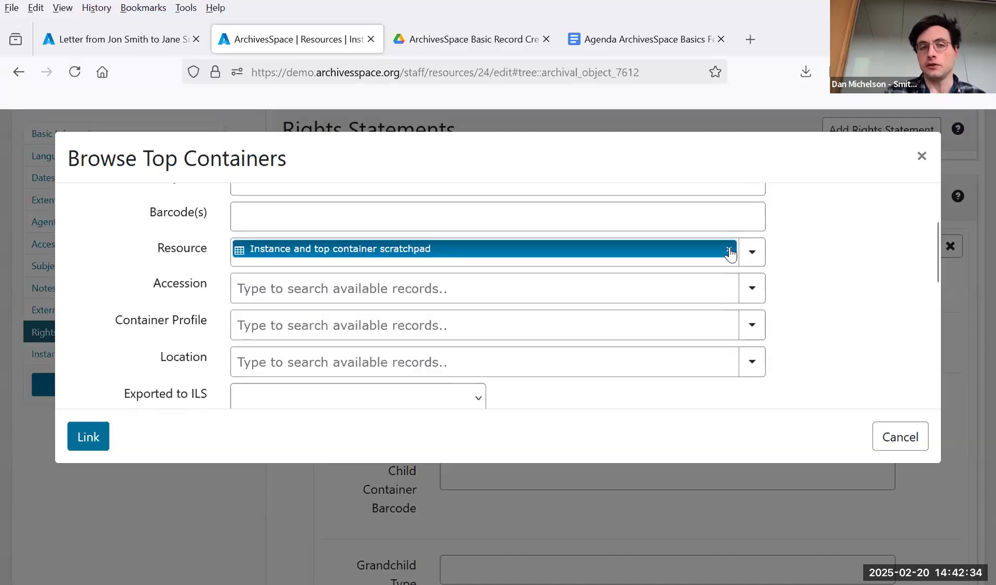
pyautogui.click(729, 252)
pyautogui.scroll(2, 731, 252)
# Step: Search the keyword 'CA shared 15' and link the CA Shared 15 container
pyautogui.click(312, 258)
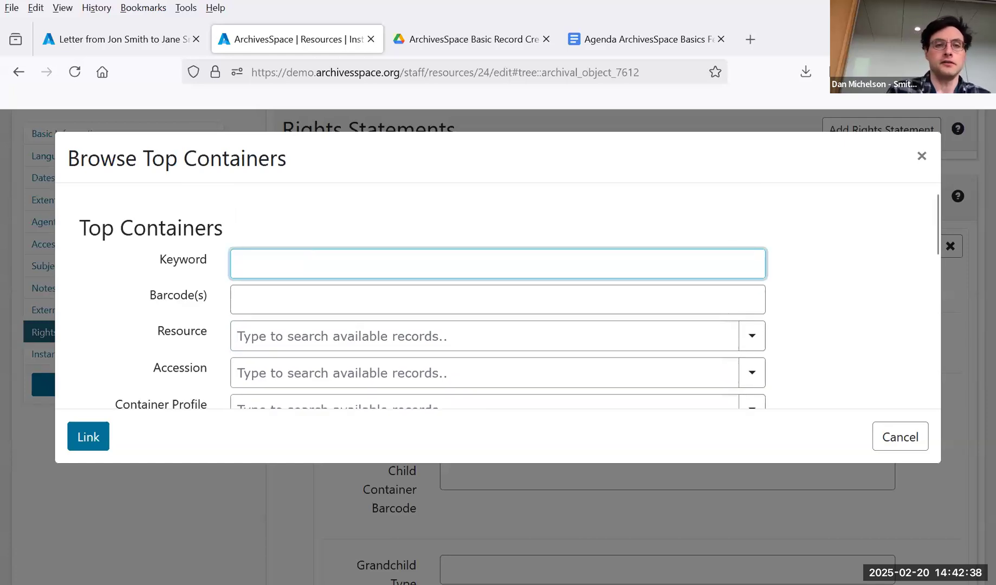
pyautogui.write('"CA shared 15')
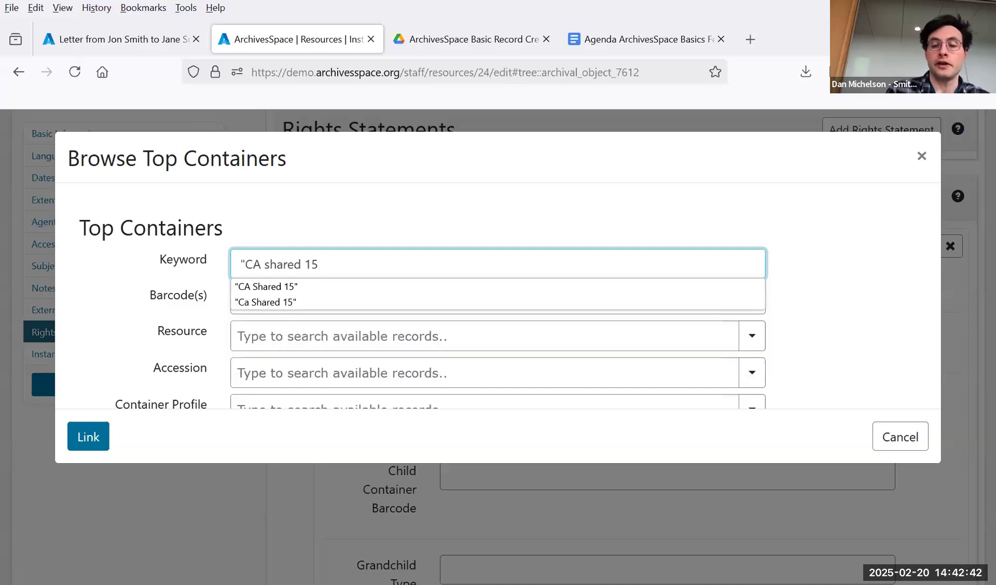
pyautogui.write('"')
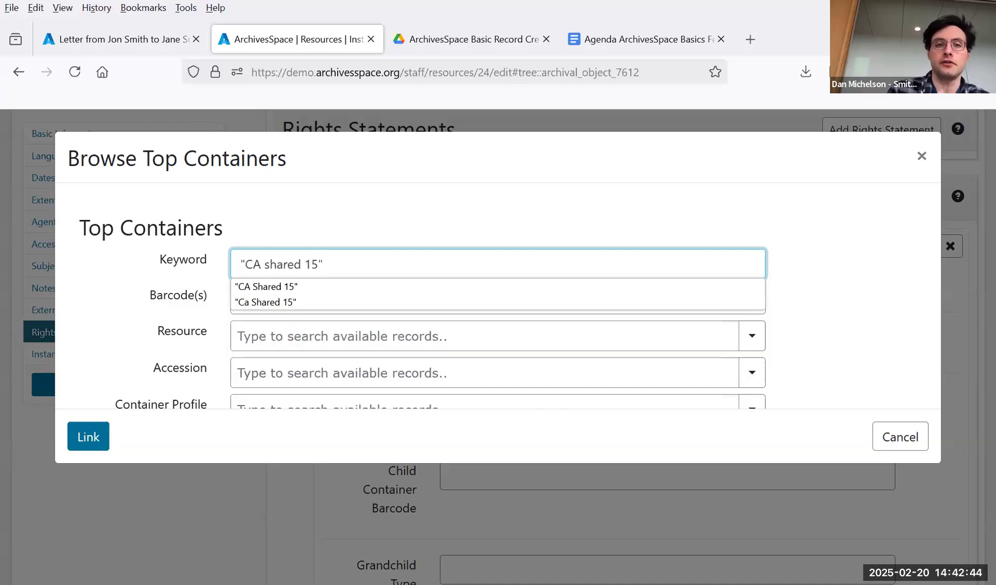
pyautogui.press('Return')
pyautogui.scroll(-6, 311, 260)
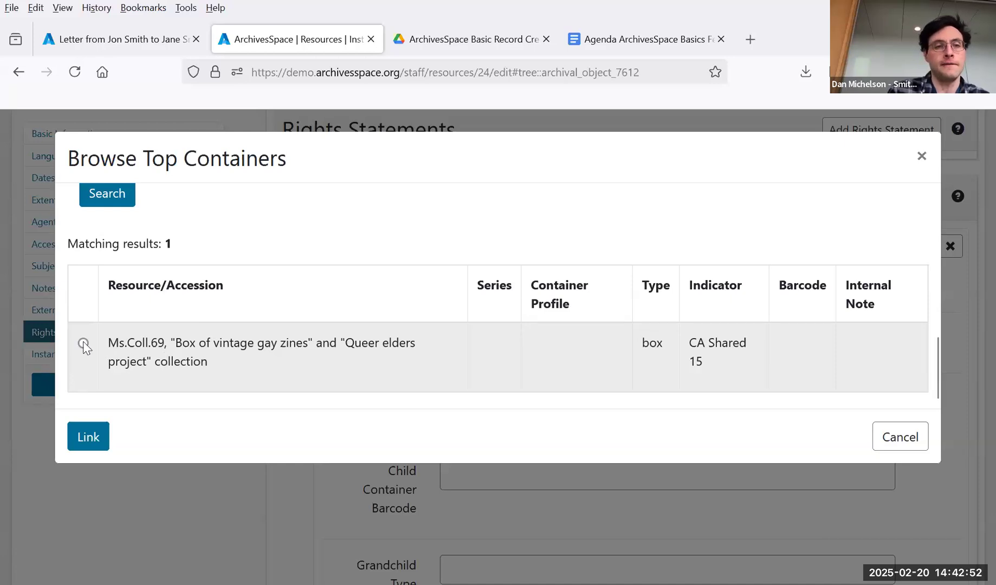
pyautogui.click(88, 436)
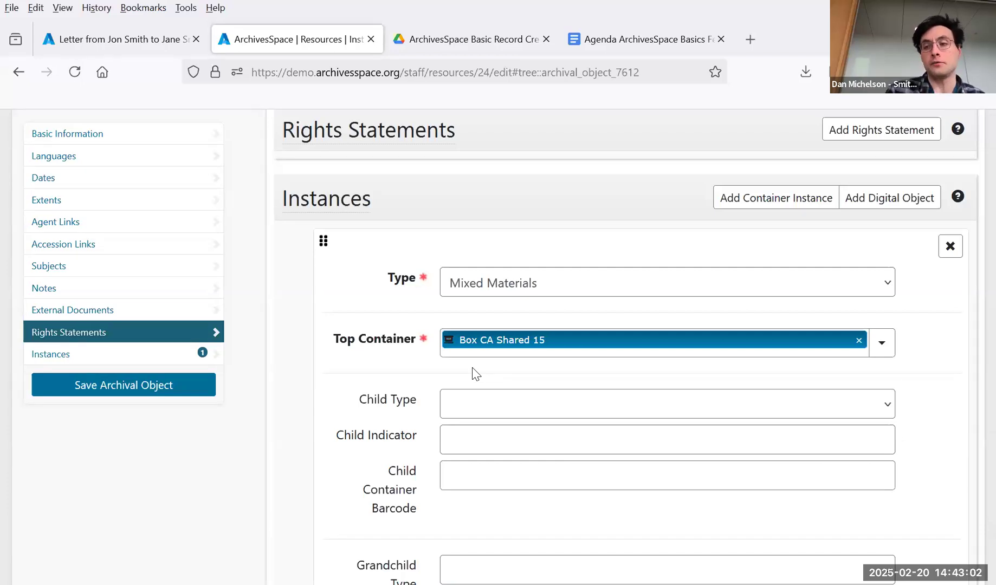
pyautogui.scroll(-2, 475, 372)
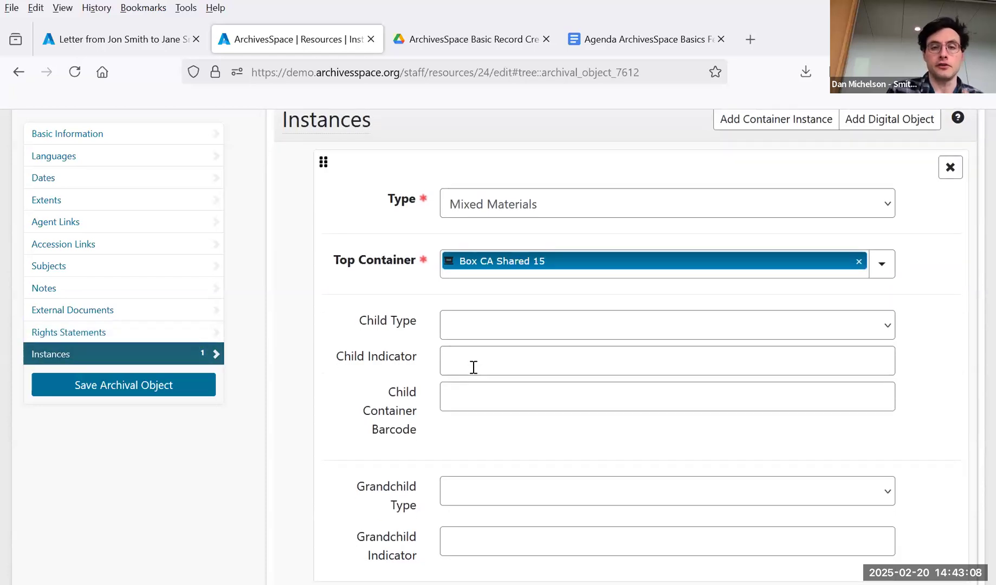
pyautogui.scroll(-2, 474, 371)
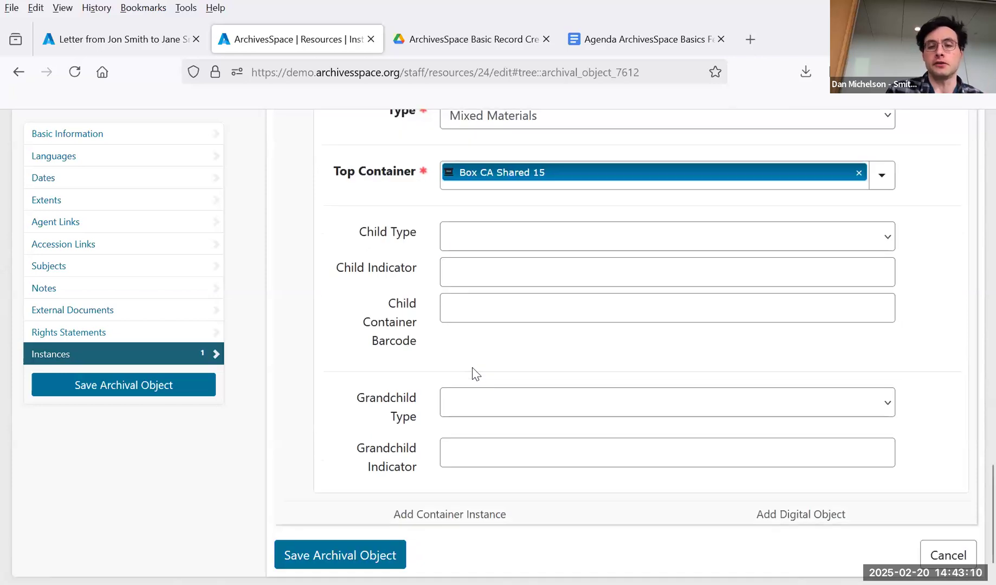
pyautogui.scroll(-1, 468, 444)
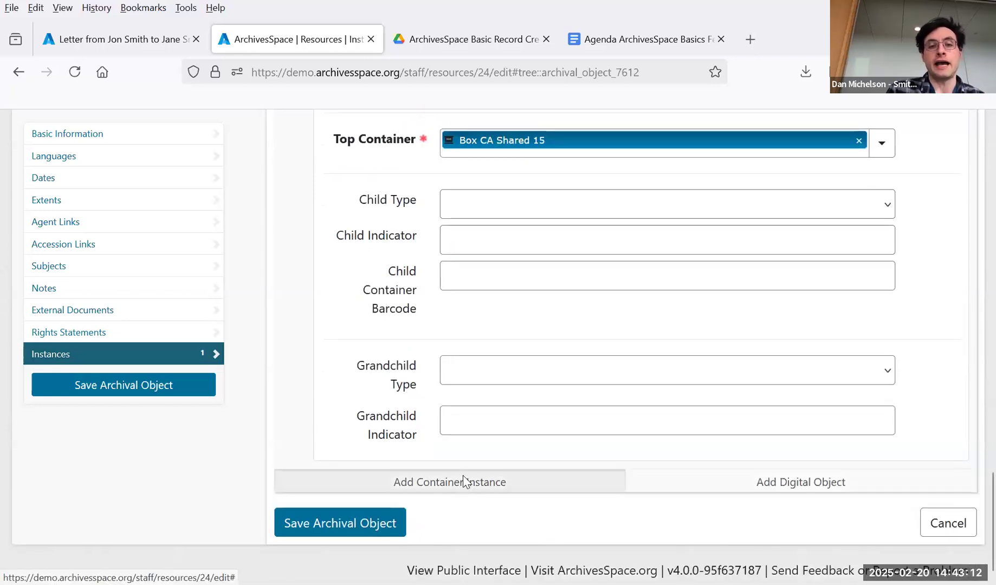
# Step: Add another container instance of type Microform linked to top container Box 2
pyautogui.click(463, 478)
pyautogui.click(491, 428)
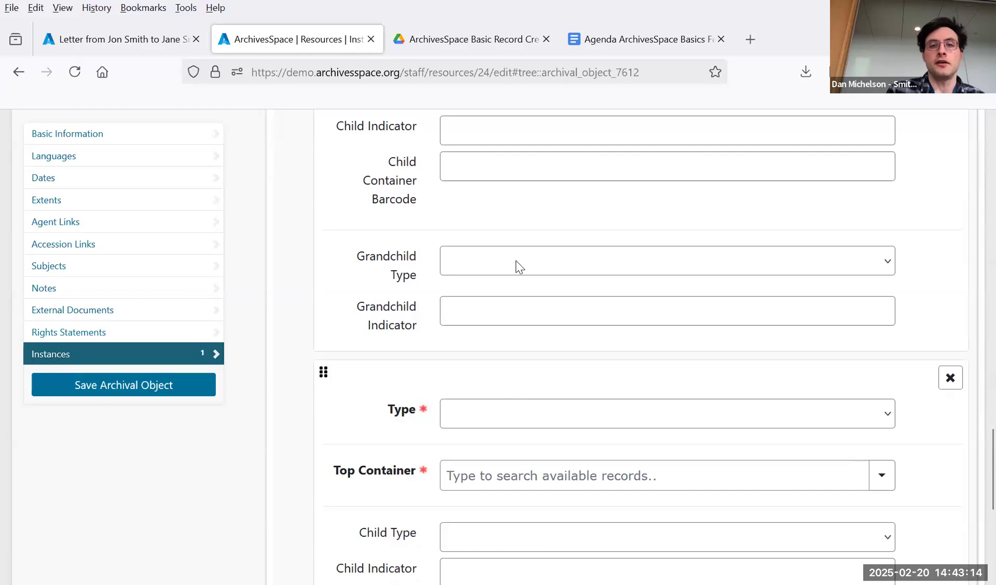
pyautogui.click(482, 318)
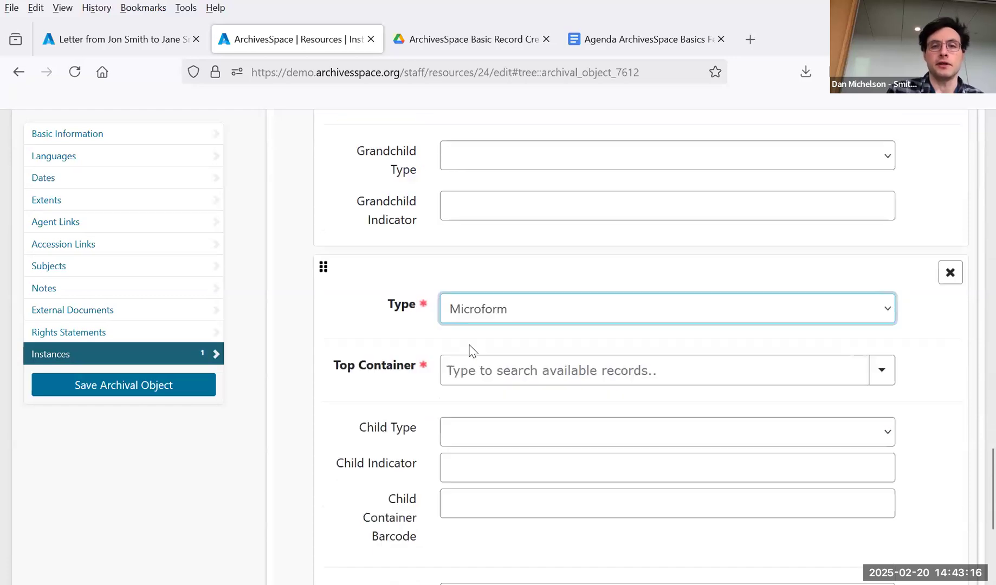
pyautogui.click(472, 369)
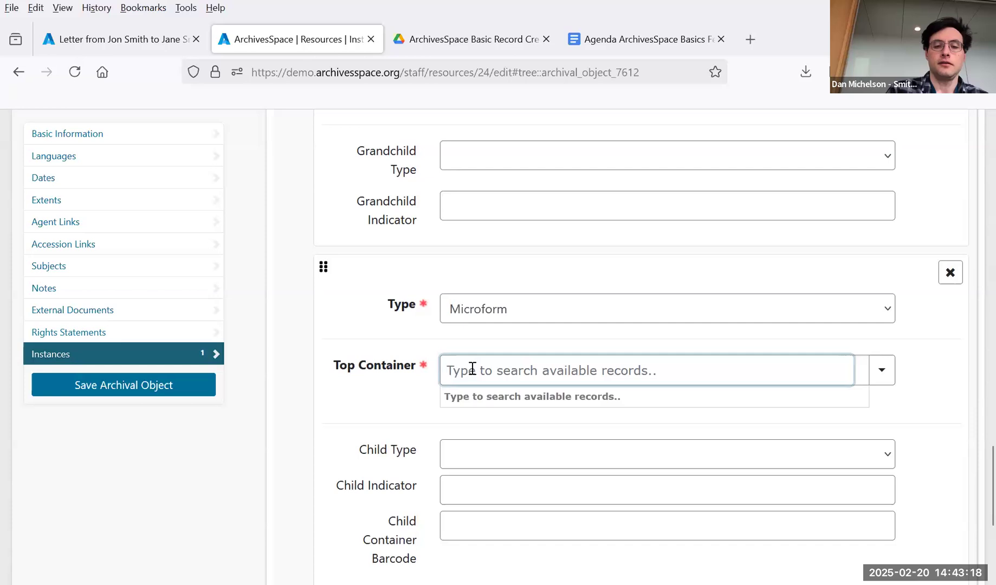
pyautogui.write('box 2')
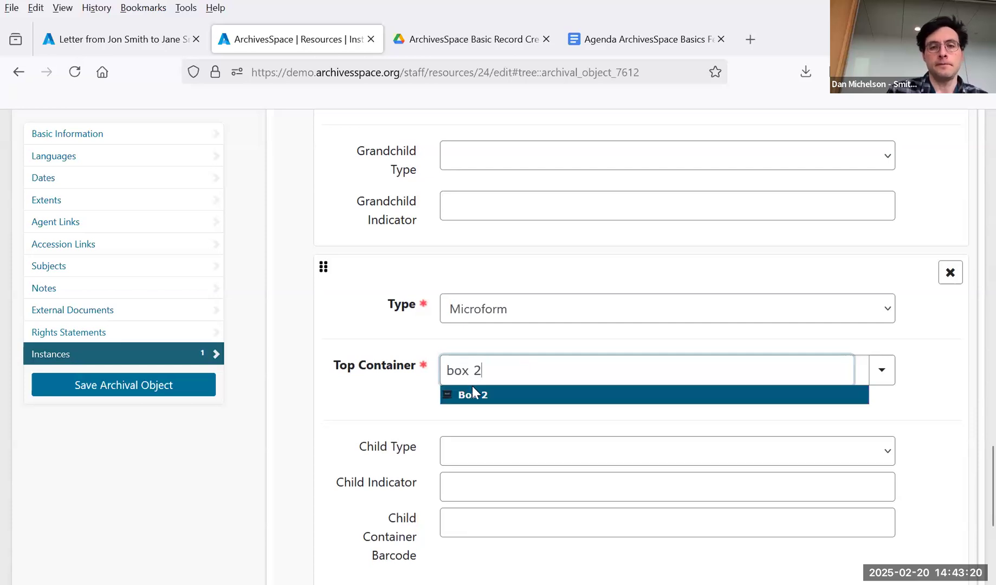
pyautogui.click(472, 388)
# Step: Save the Minimum example archival object
pyautogui.scroll(-3, 472, 389)
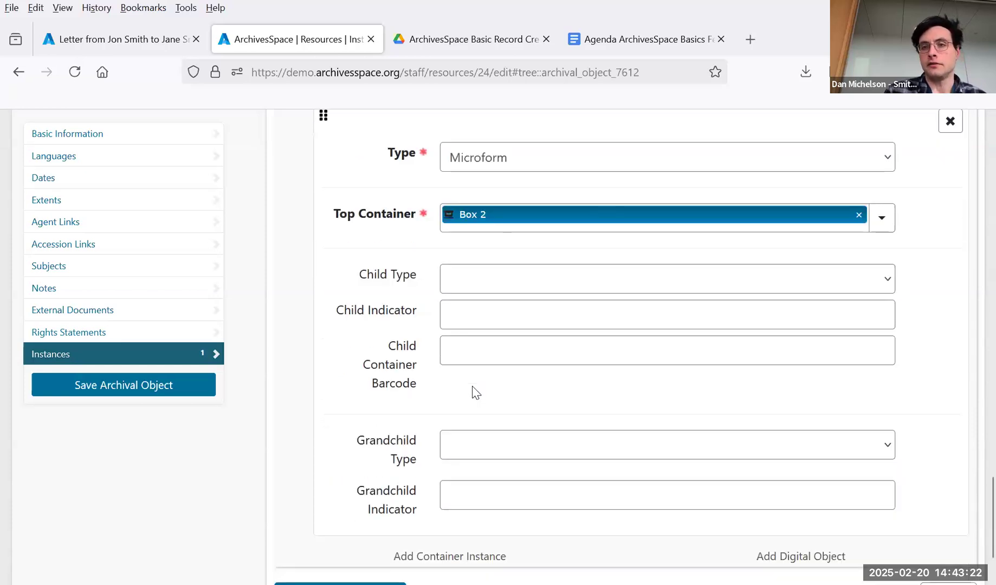
pyautogui.scroll(1, 474, 390)
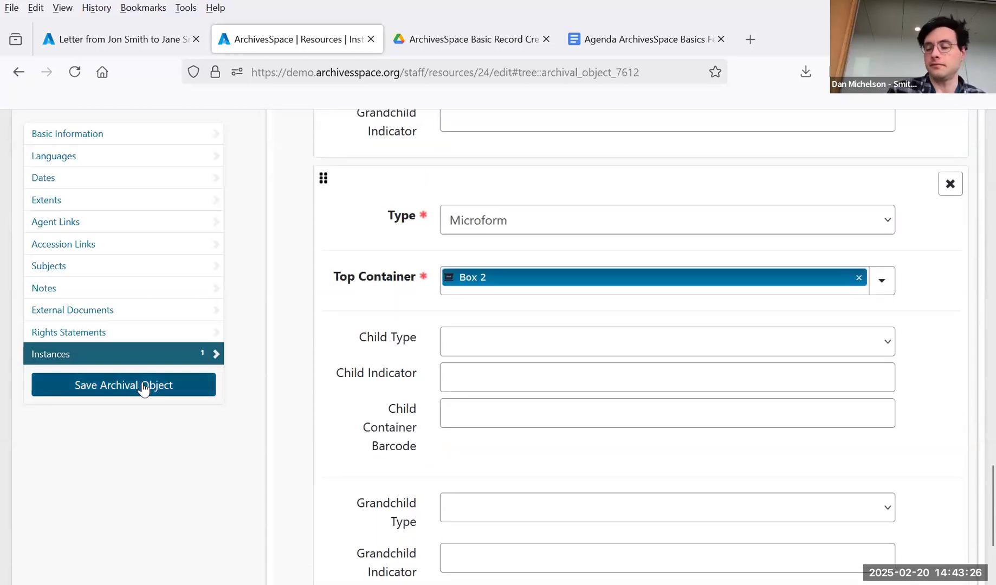
pyautogui.scroll(1, 275, 382)
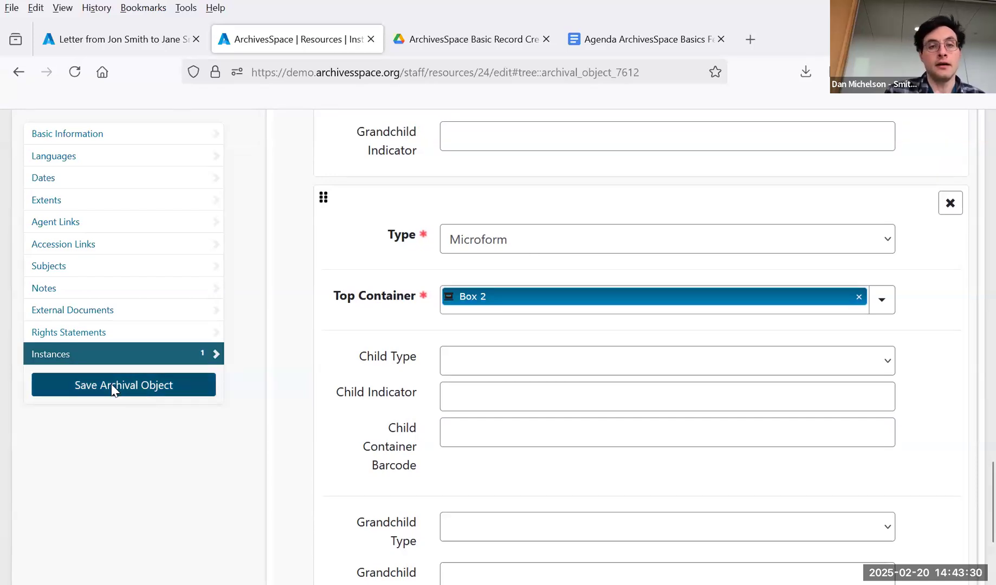
pyautogui.click(112, 385)
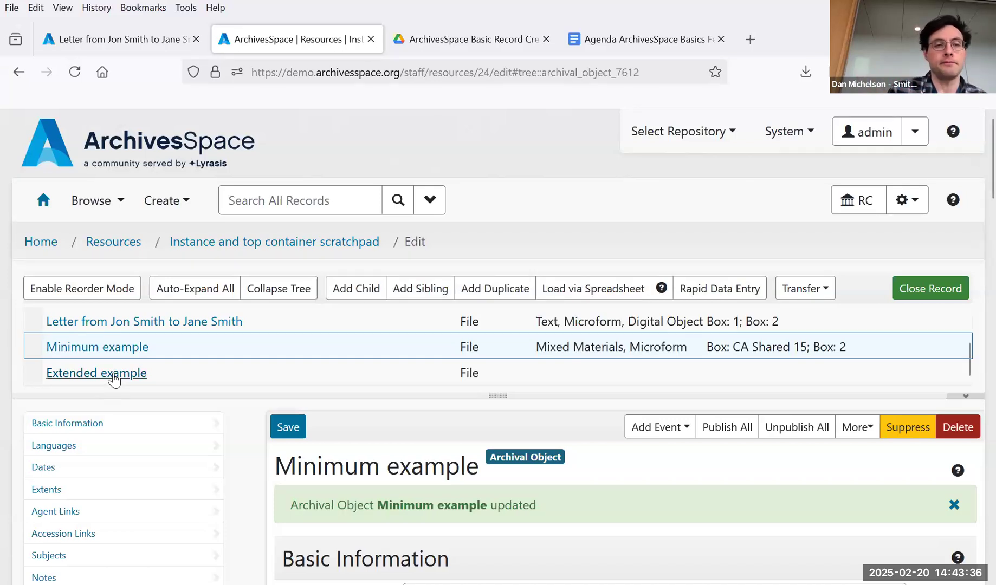
# Step: Open the Extended example record, reload it, and scroll to its Instances section
pyautogui.click(114, 374)
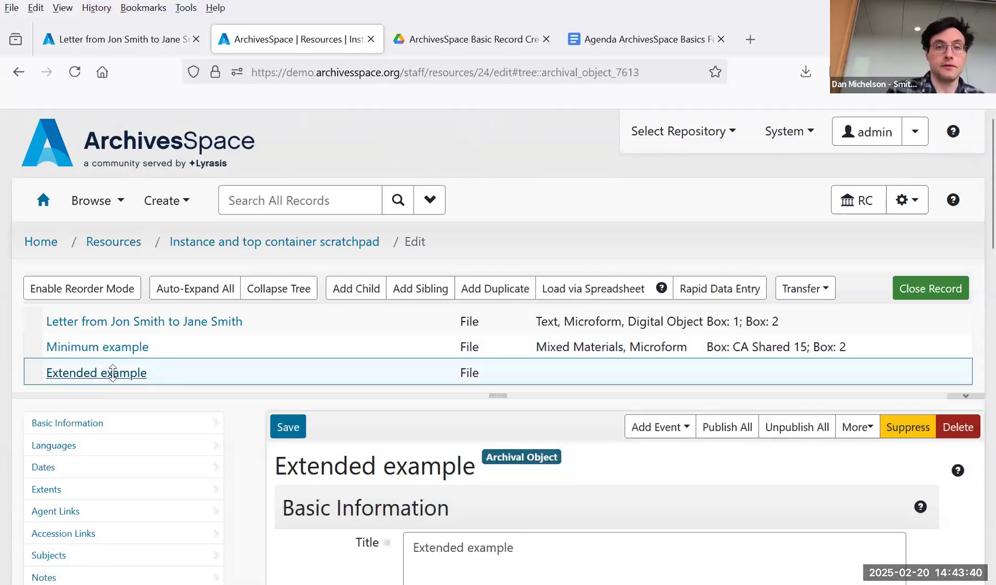
pyautogui.scroll(-5, 217, 428)
pyautogui.scroll(-17, 382, 433)
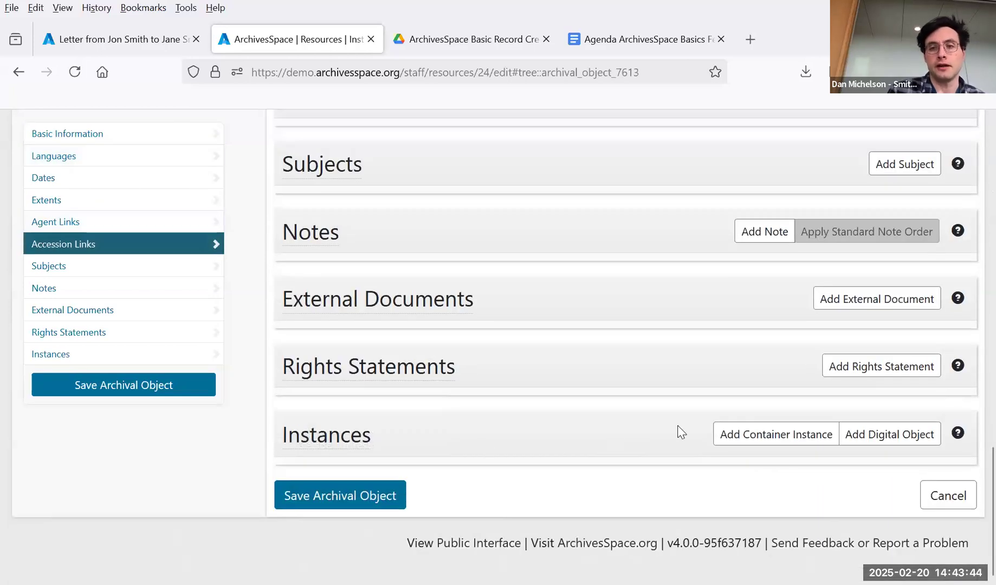
pyautogui.scroll(20, 679, 431)
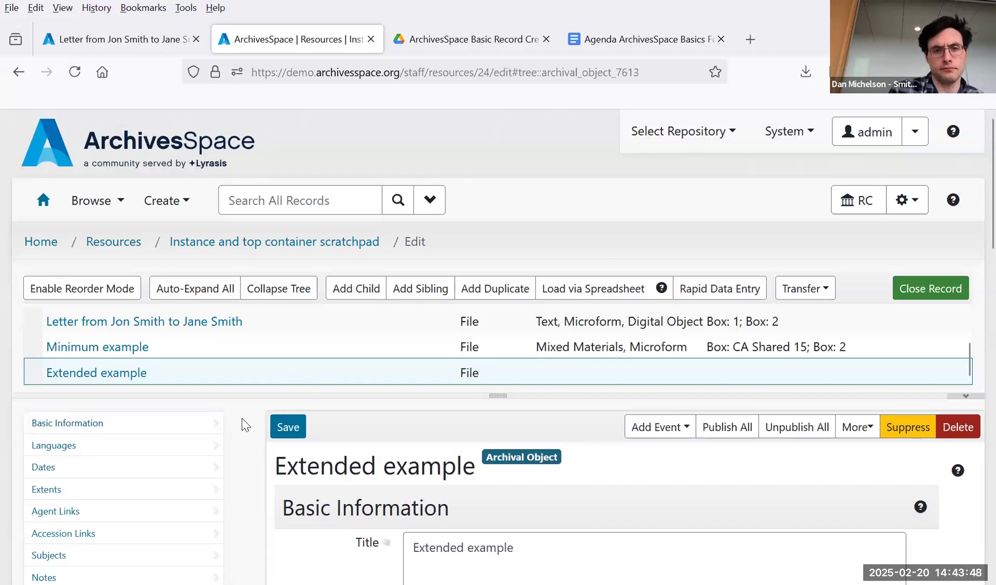
pyautogui.click(74, 71)
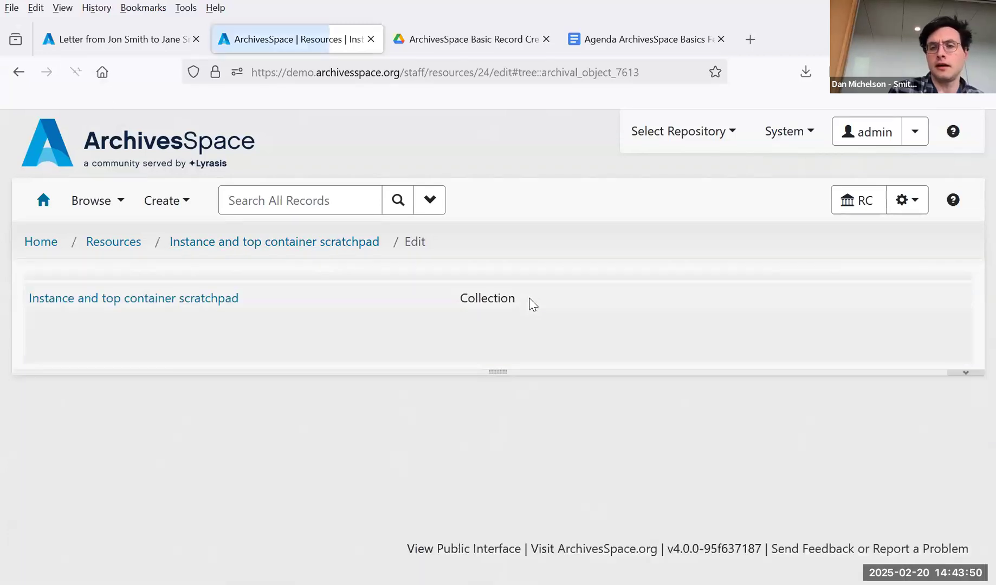
pyautogui.scroll(-15, 606, 285)
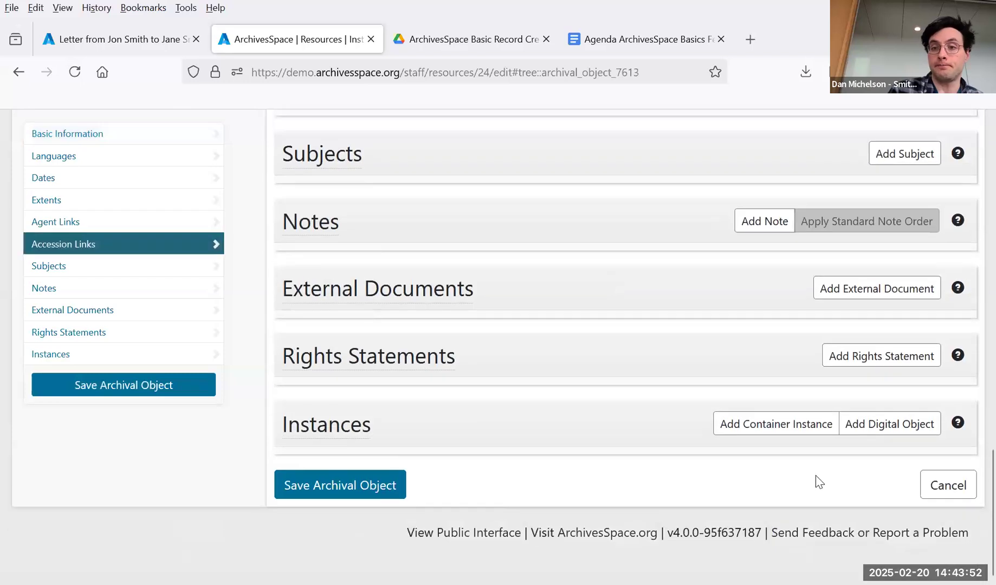
# Step: Add a container instance of type Maps to the Extended example
pyautogui.click(794, 454)
pyautogui.scroll(-3, 598, 455)
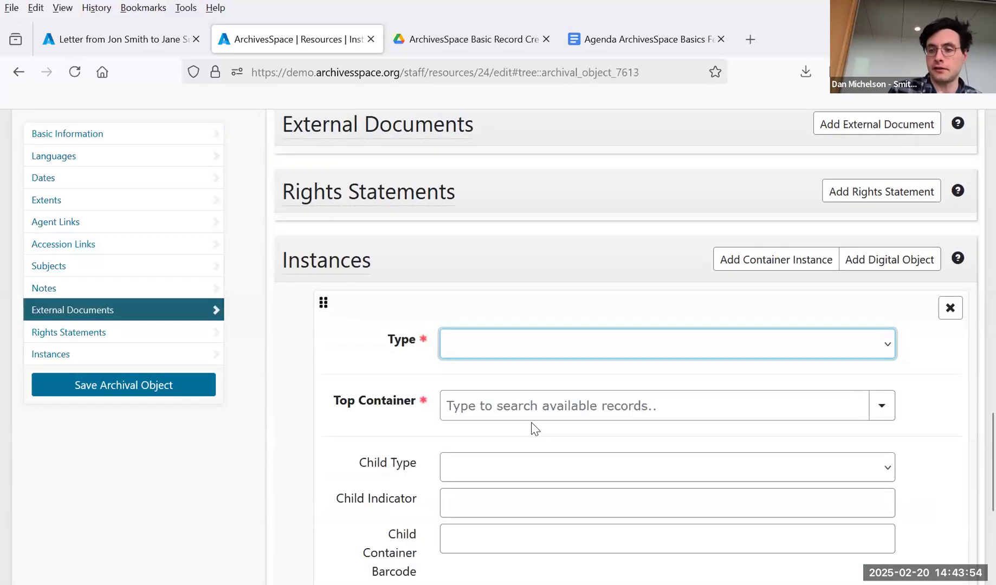
pyautogui.click(533, 345)
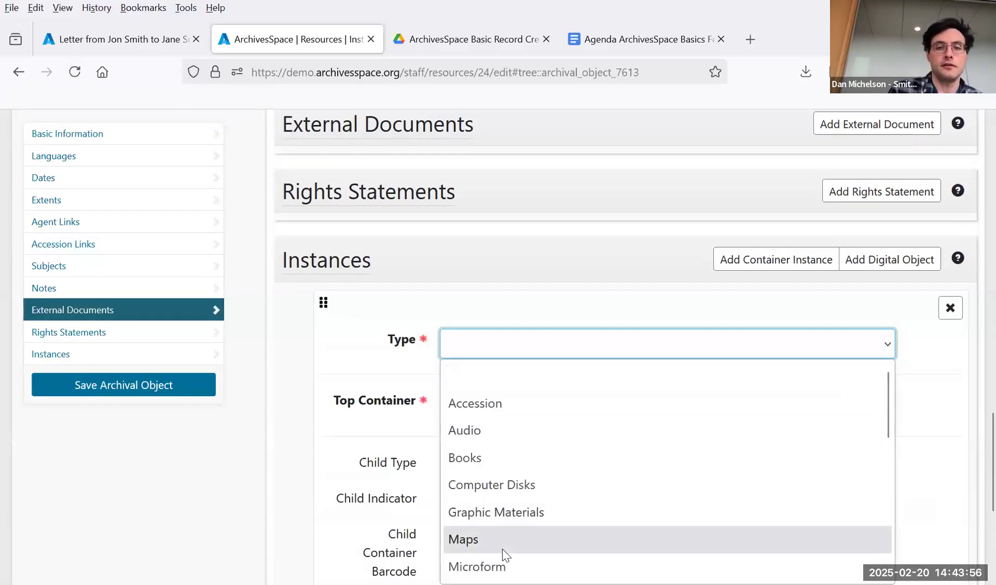
pyautogui.click(484, 539)
# Step: Search 'box 1' and link the Maps instance to top container Box 1
pyautogui.scroll(-3, 561, 354)
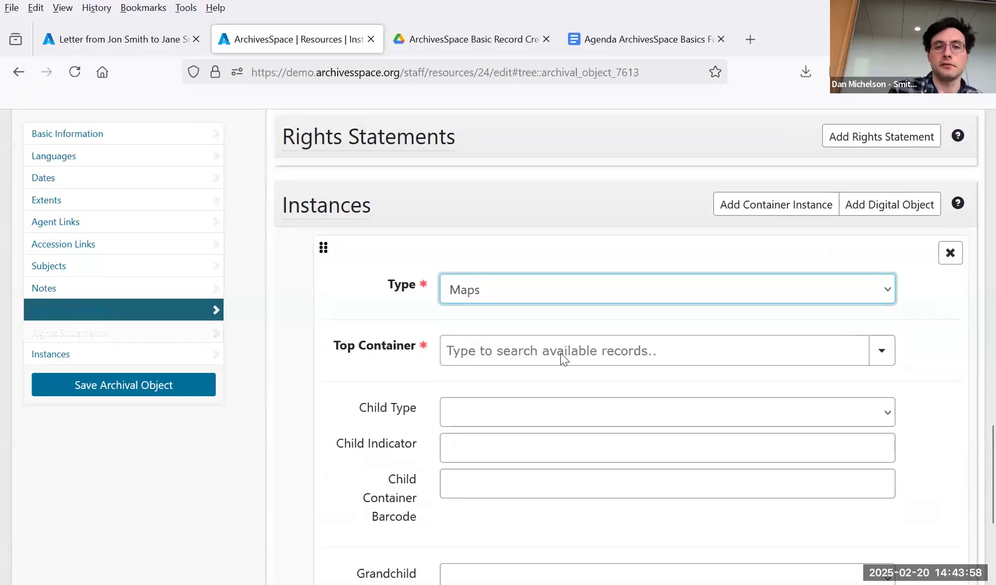
pyautogui.click(513, 255)
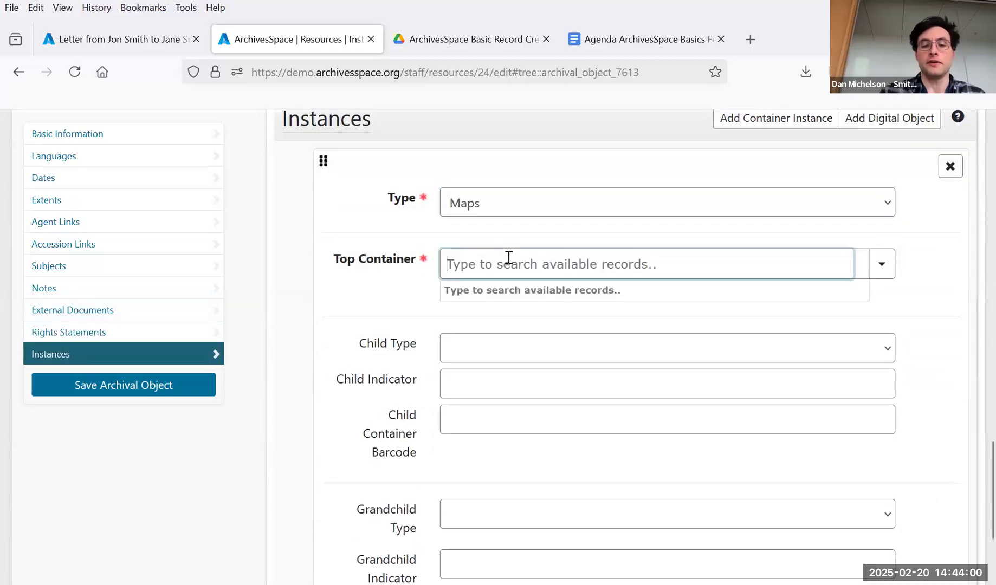
pyautogui.write('box 1')
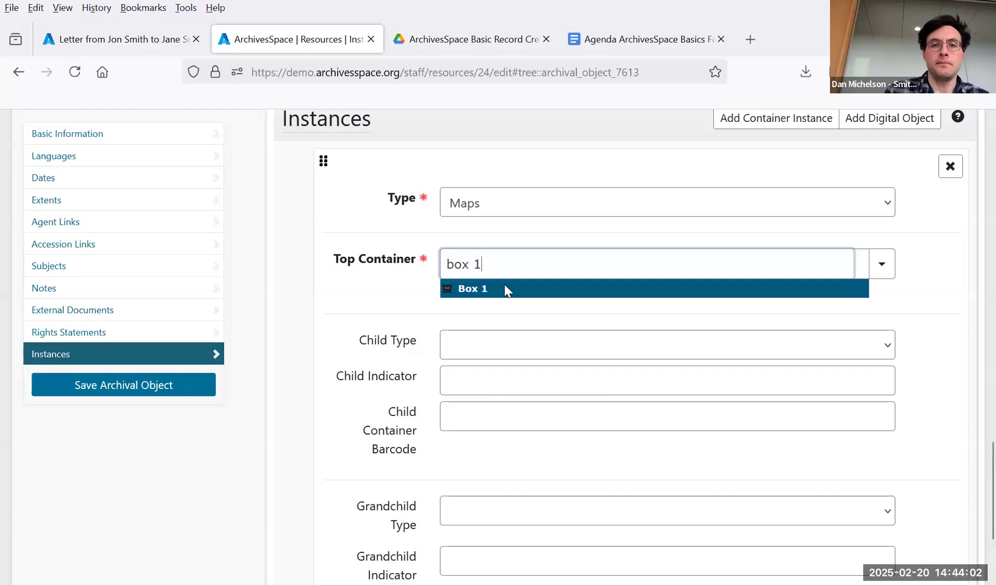
pyautogui.click(505, 287)
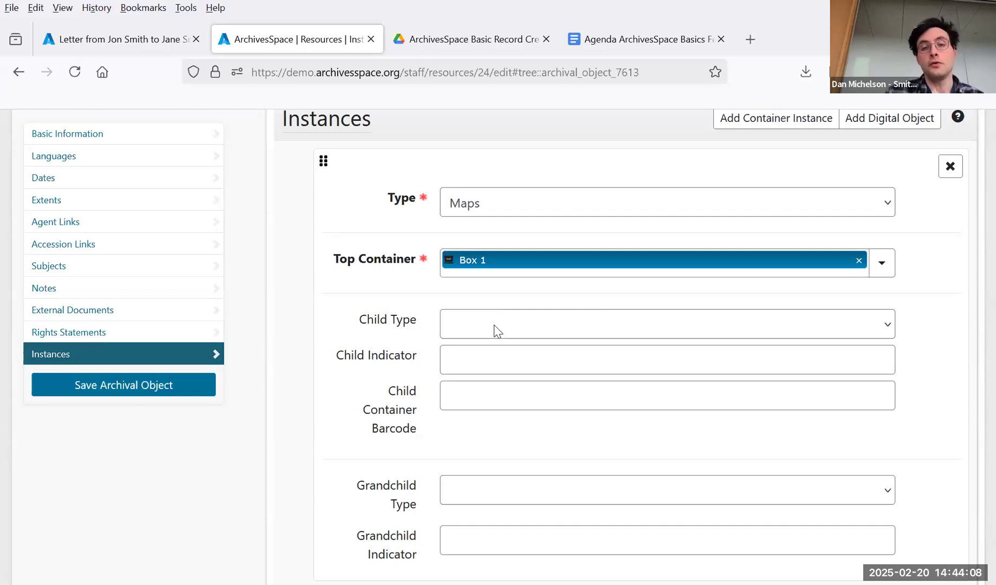
pyautogui.click(496, 331)
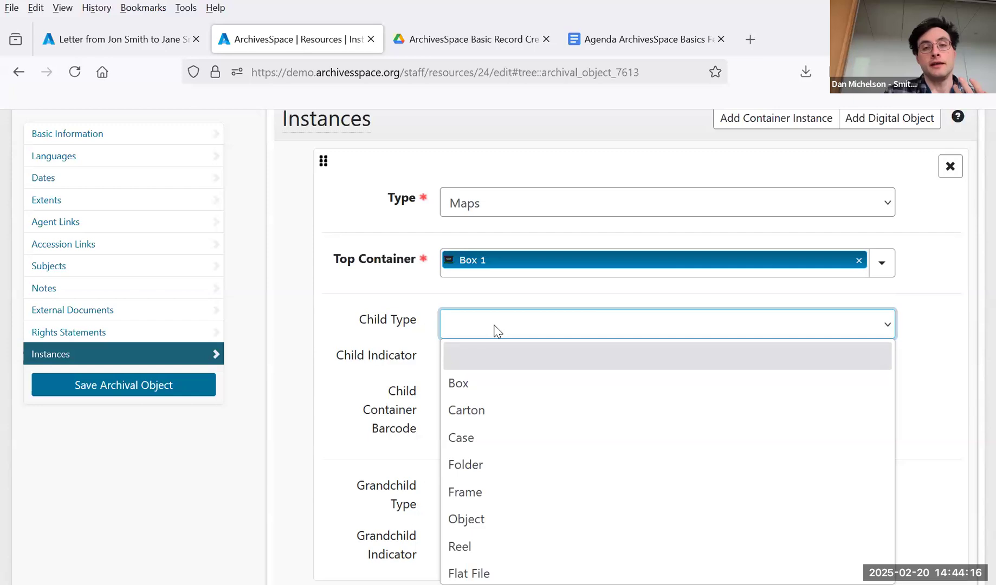
pyautogui.scroll(-2, 493, 373)
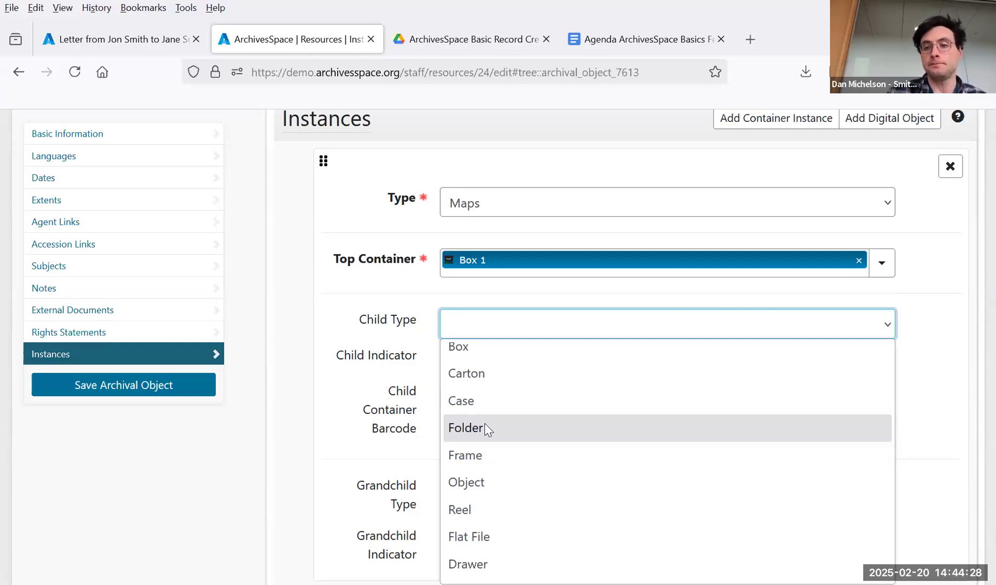
# Step: Make the child container a Folder, trimming the typed indicator '1-5, 8, 11,' down to 1
pyautogui.click(485, 425)
pyautogui.click(493, 353)
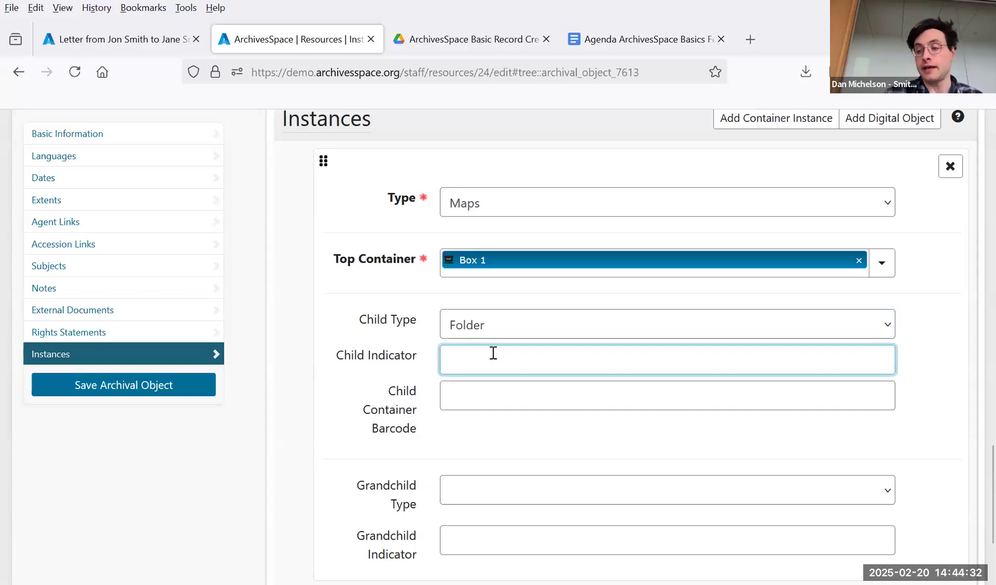
pyautogui.write('1-5, 8, 11,')
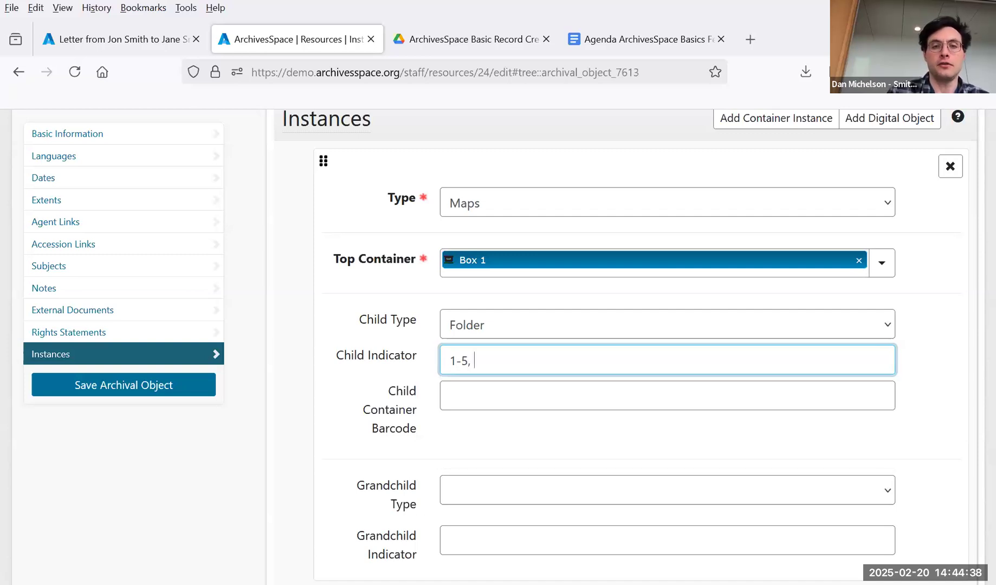
pyautogui.press('BackSpace')
pyautogui.press('BackSpace')
pyautogui.press('BackSpace')
pyautogui.press('BackSpace')
pyautogui.press('BackSpace')
pyautogui.press('BackSpace')
pyautogui.press('BackSpace')
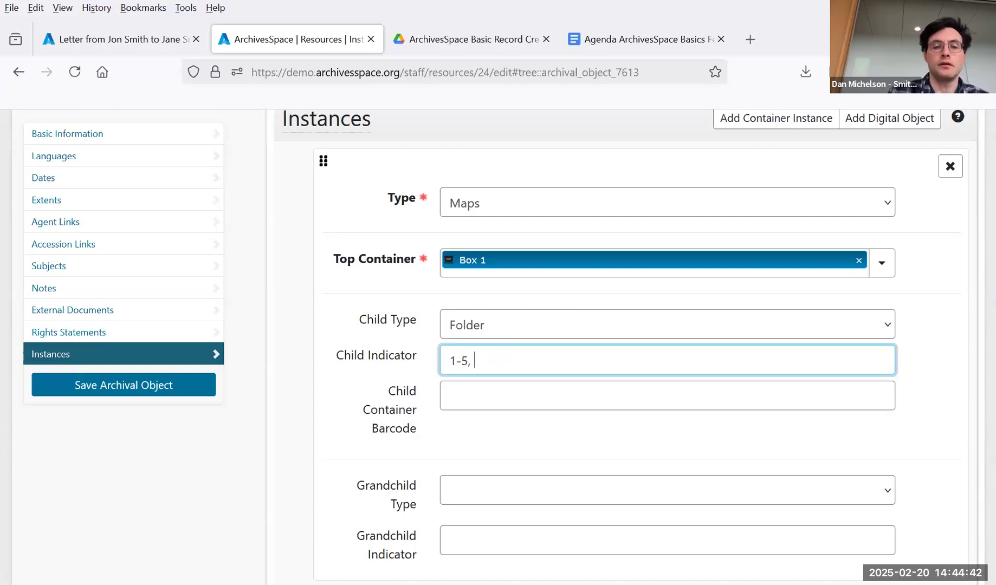
pyautogui.press('BackSpace')
pyautogui.press('BackSpace')
pyautogui.press('BackSpace')
pyautogui.press('BackSpace')
pyautogui.click(430, 394)
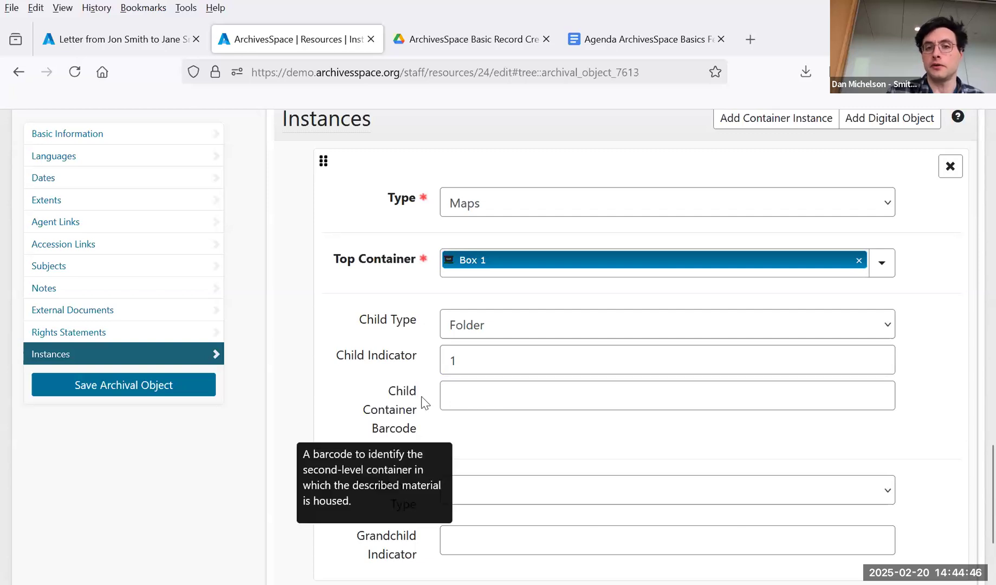
pyautogui.scroll(-1, 505, 403)
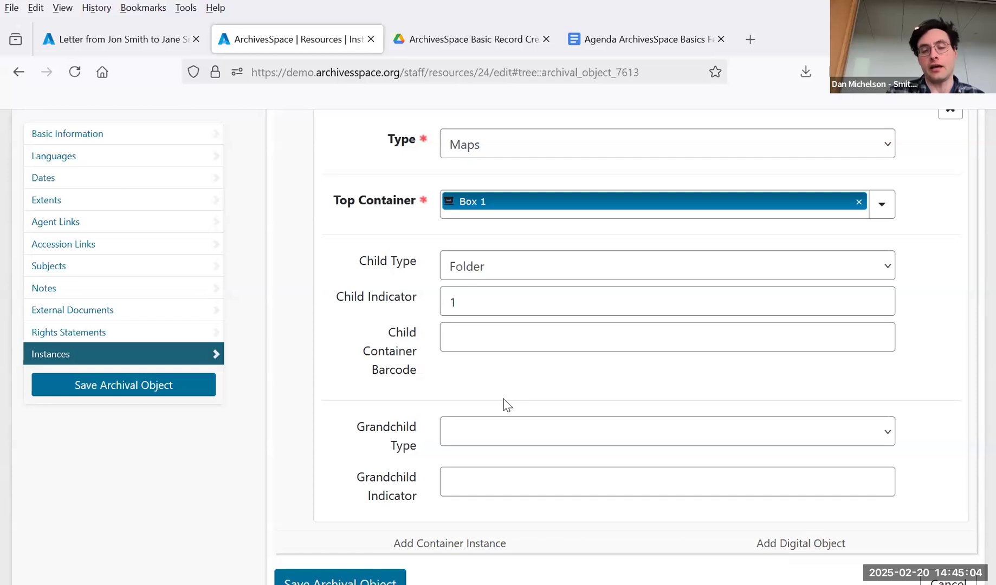
# Step: Add an Item grandchild container with indicator 1-5 under Folder 1
pyautogui.click(488, 432)
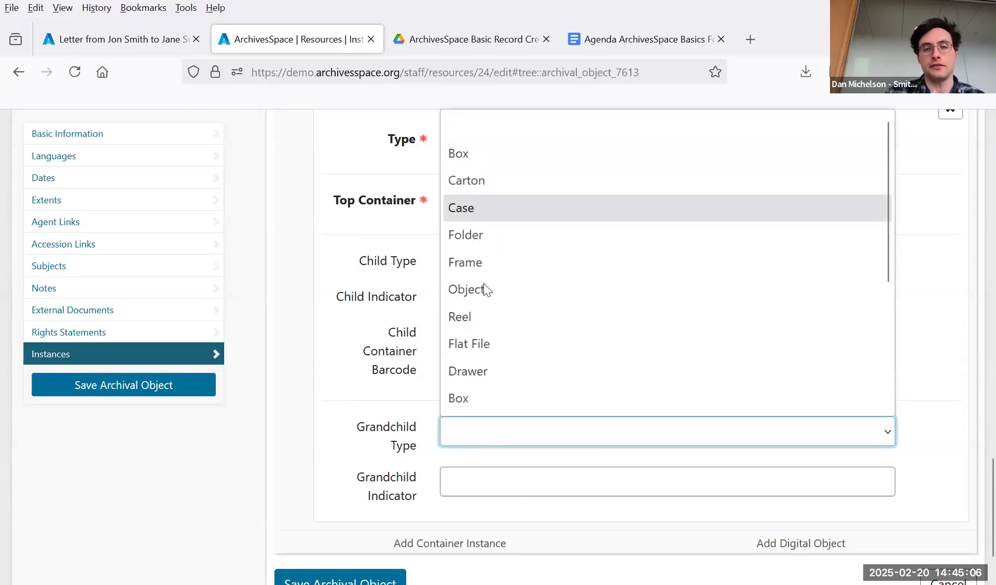
pyautogui.scroll(-5, 484, 341)
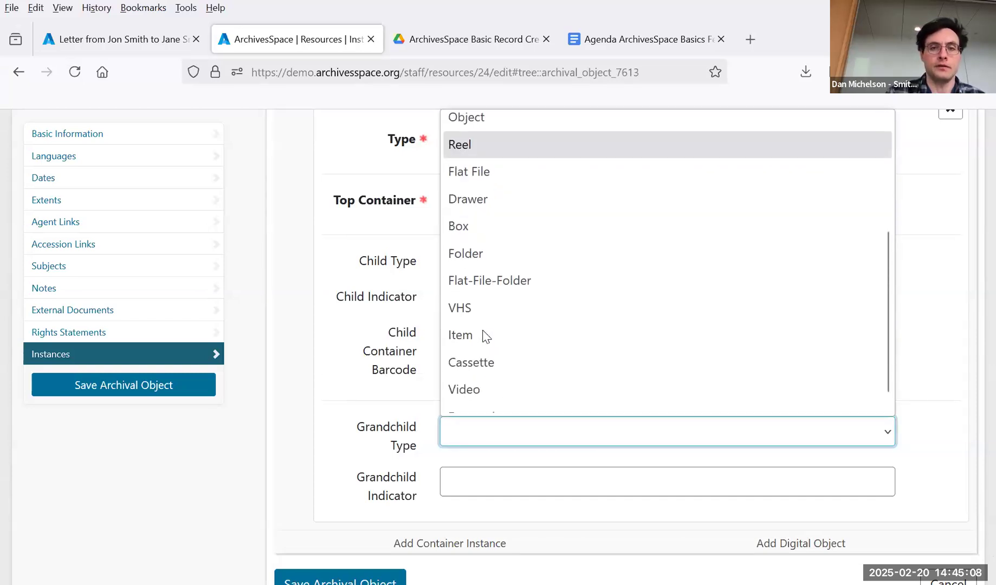
pyautogui.click(469, 319)
pyautogui.click(477, 475)
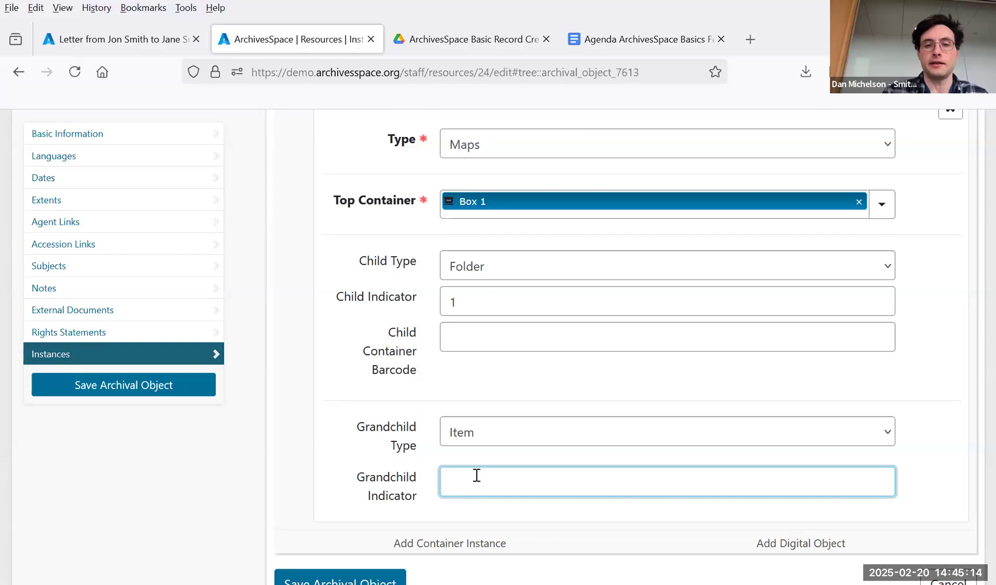
pyautogui.write('1-5')
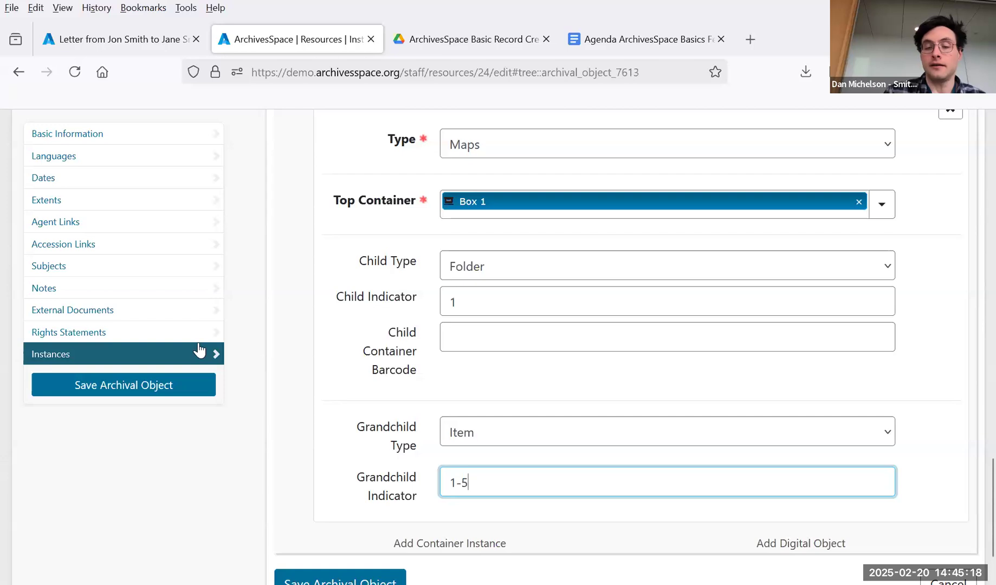
# Step: Save the Extended example archival object
pyautogui.click(155, 394)
pyautogui.click(156, 386)
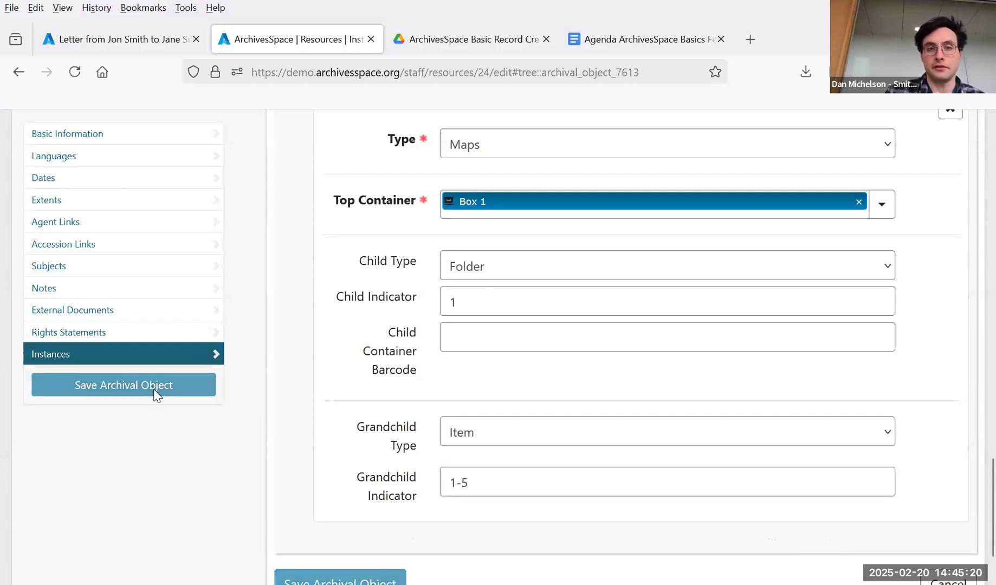
pyautogui.scroll(-20, 443, 489)
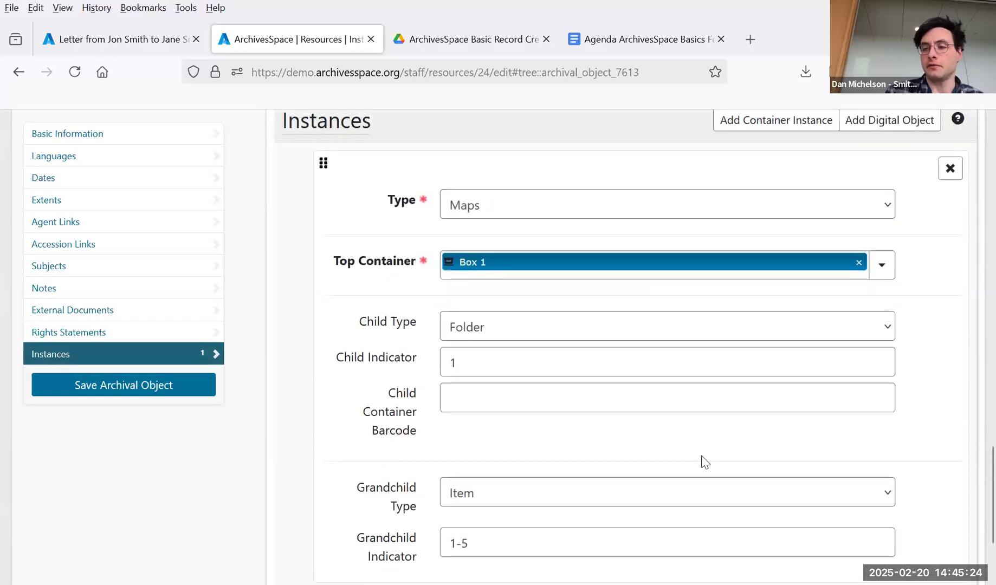
pyautogui.scroll(1, 962, 347)
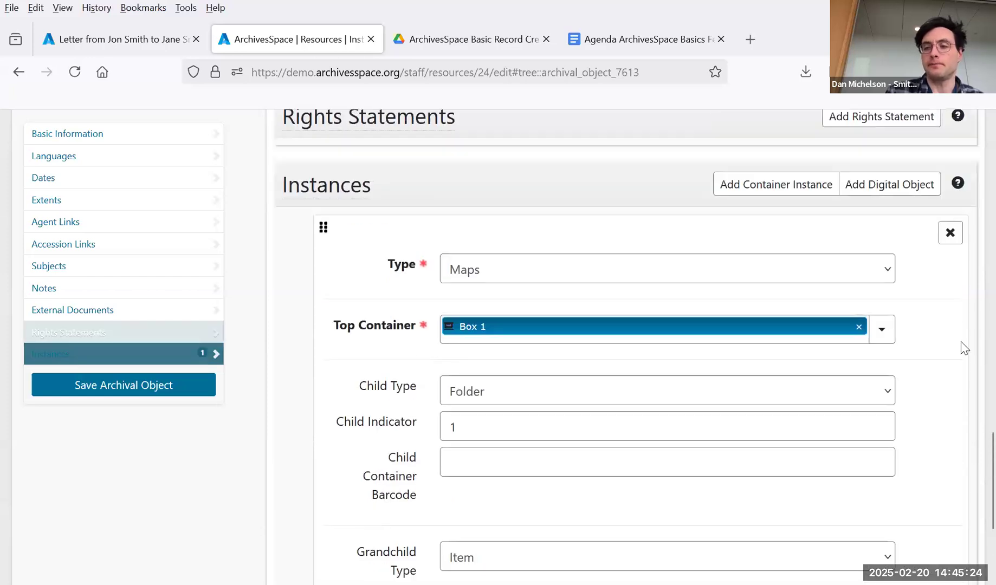
# Step: Unlink Box 1 and start a new top container with the Record Storage Carton [15d, 10h, 12w inches] profile
pyautogui.click(858, 327)
pyautogui.click(880, 357)
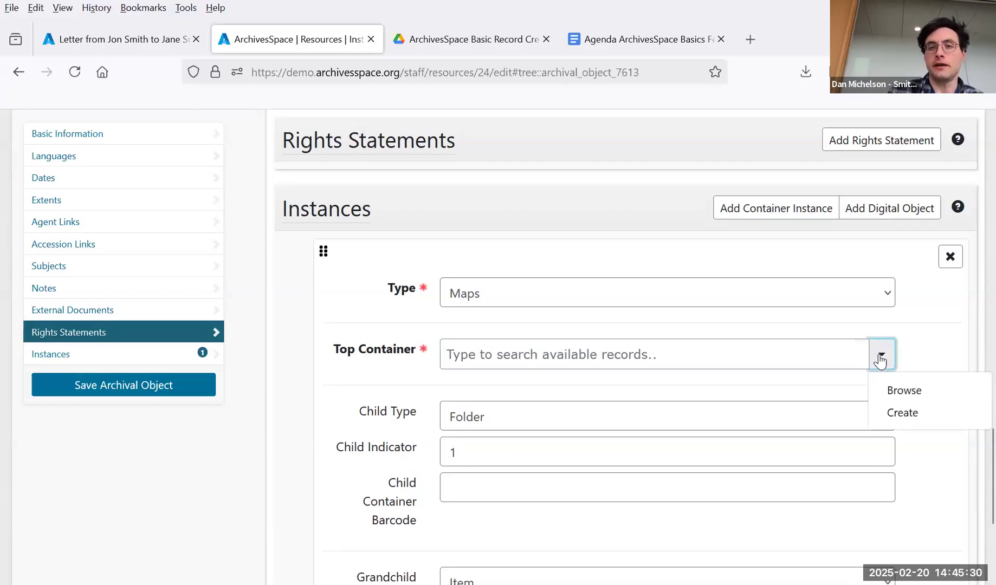
pyautogui.click(898, 414)
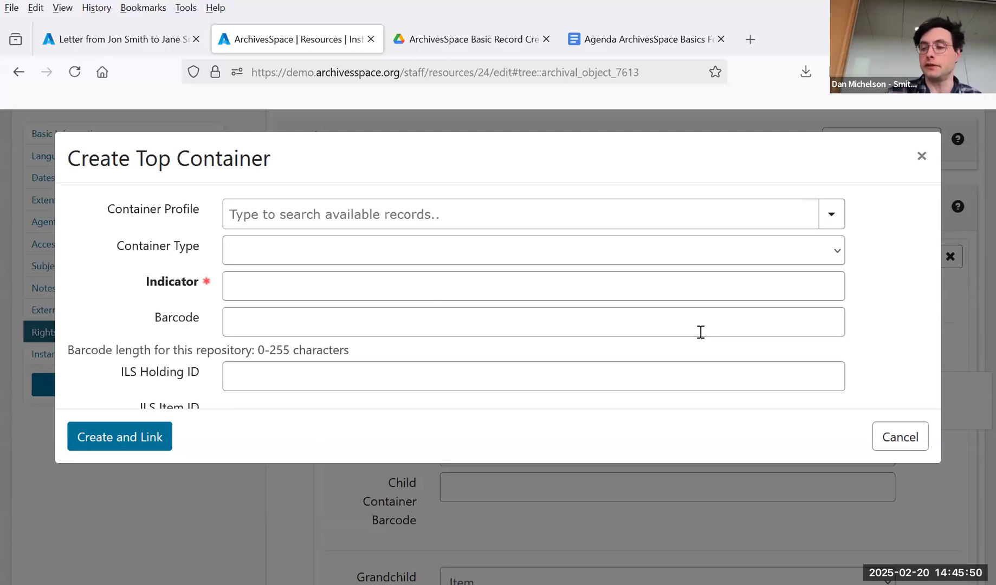
pyautogui.click(585, 218)
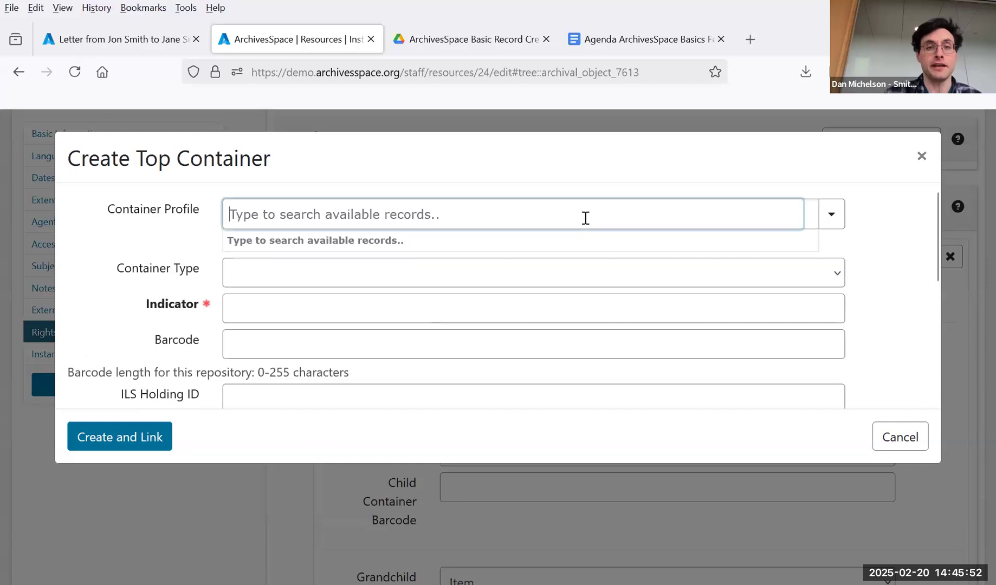
pyautogui.write('record')
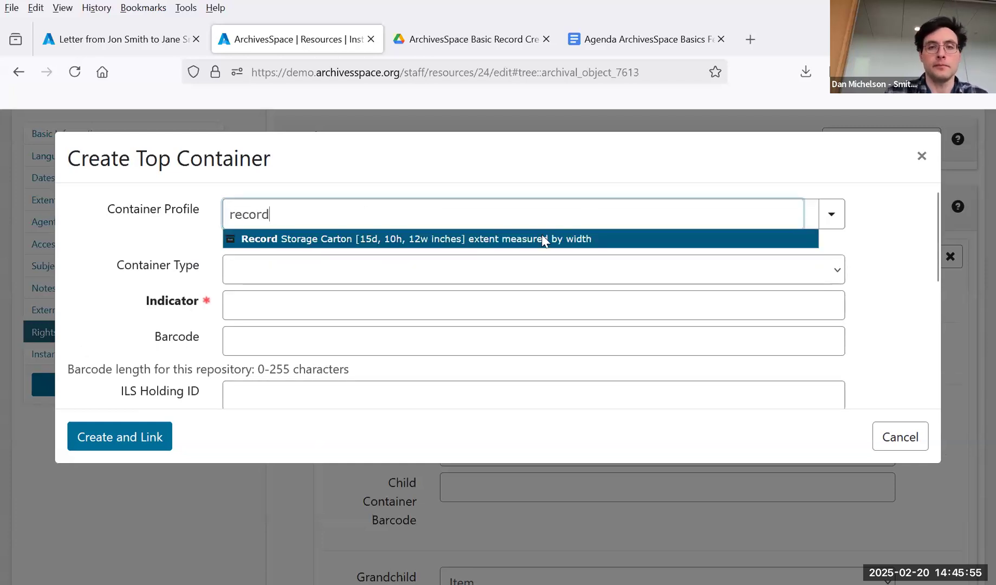
pyautogui.click(553, 224)
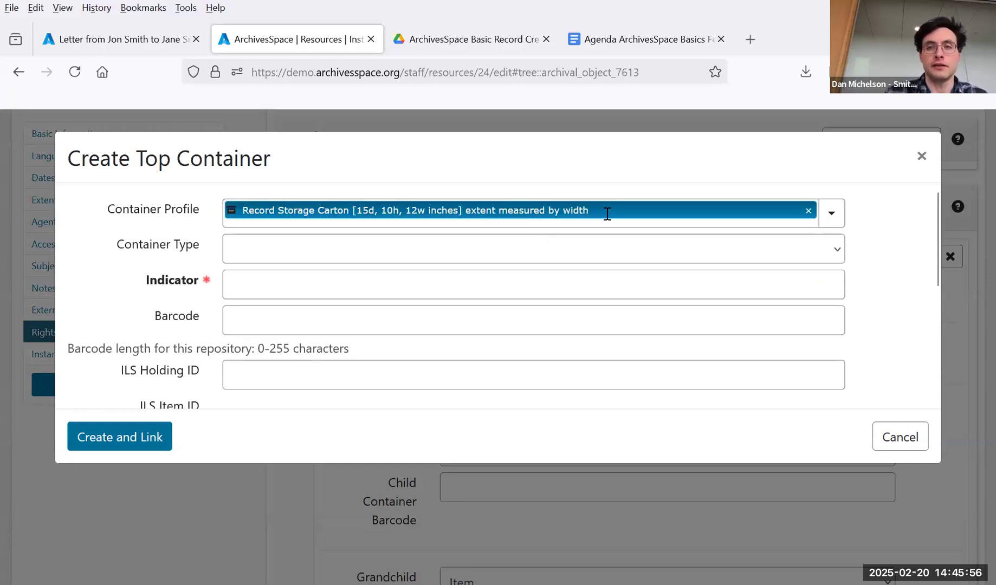
pyautogui.click(834, 217)
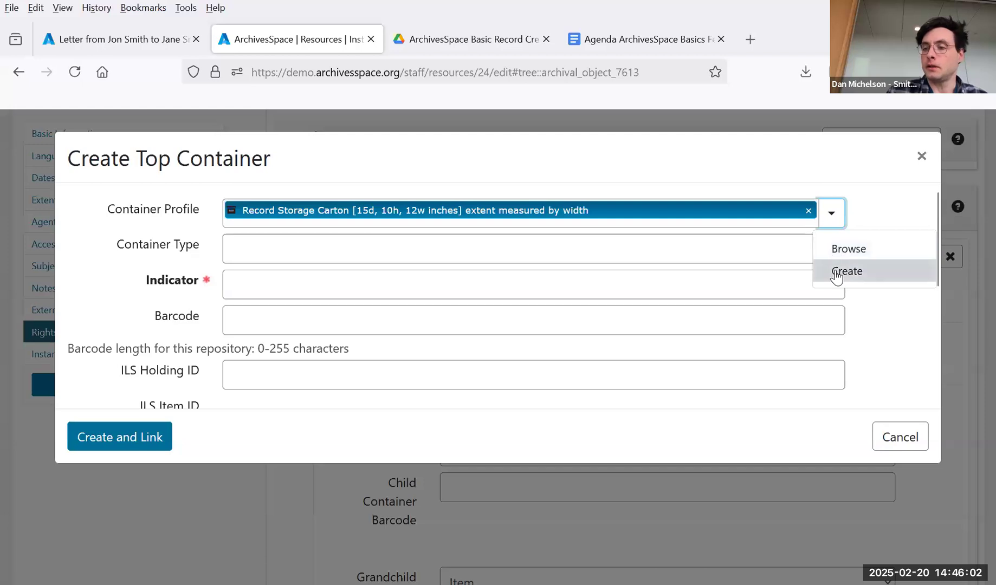
# Step: Start a new container profile named Tall Document Box, in inches, with extent measured by width
pyautogui.click(836, 277)
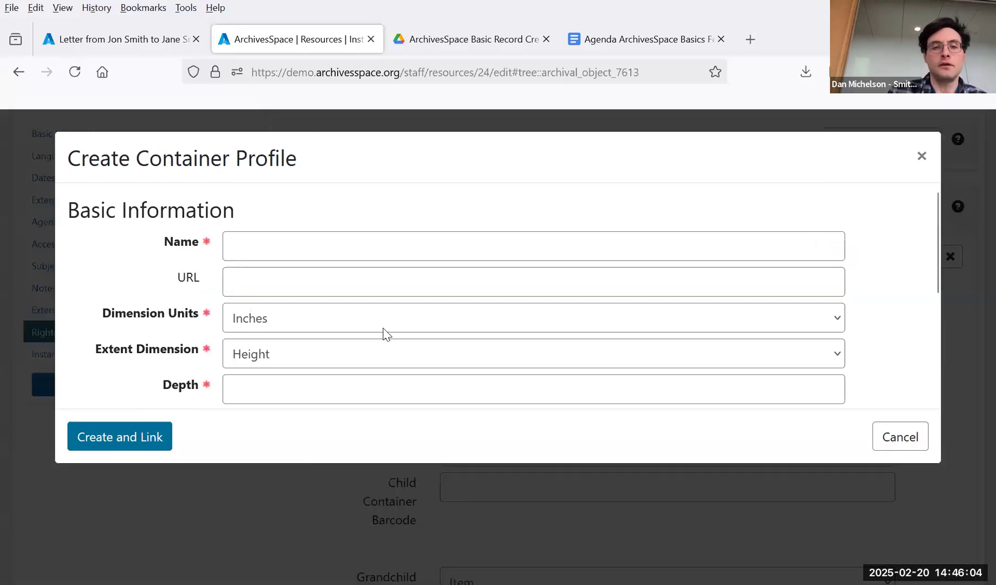
pyautogui.click(357, 237)
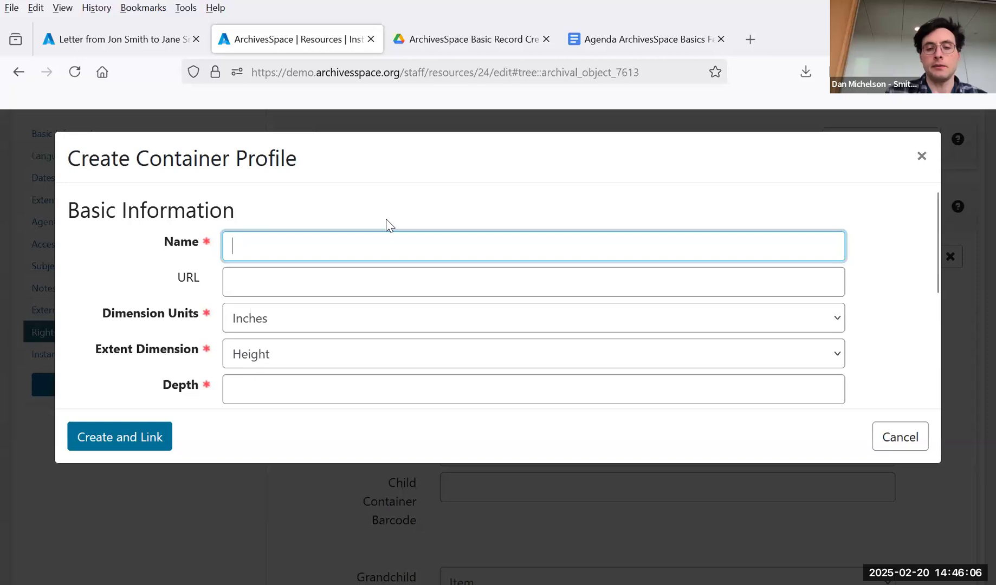
pyautogui.write('Tall Do')
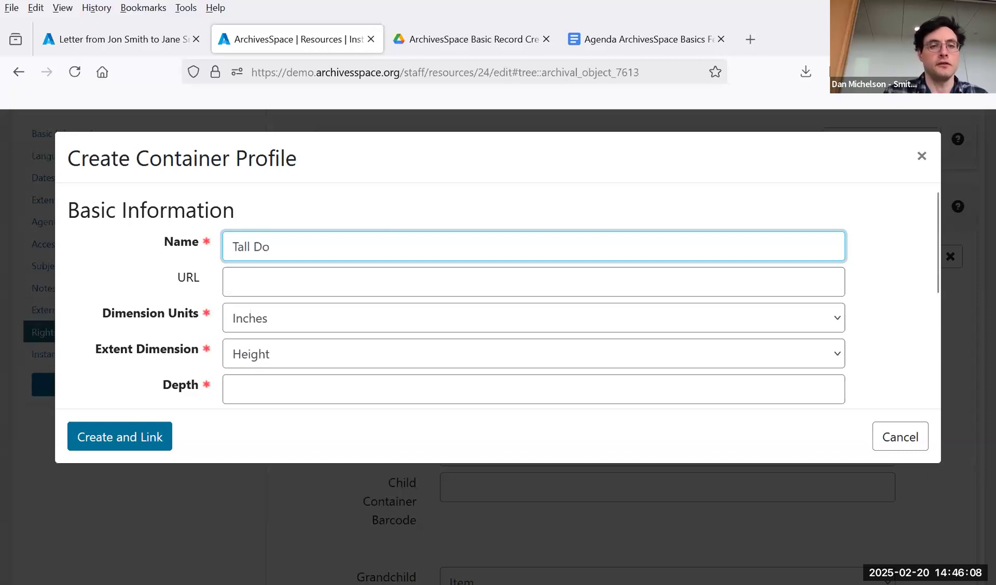
pyautogui.write('cument Box')
pyautogui.scroll(-1, 300, 224)
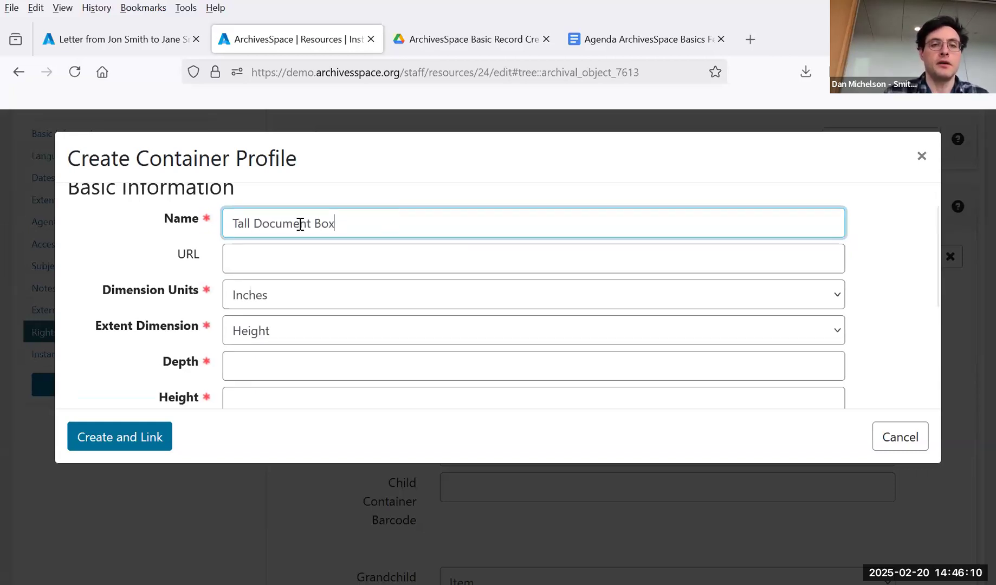
pyautogui.click(275, 265)
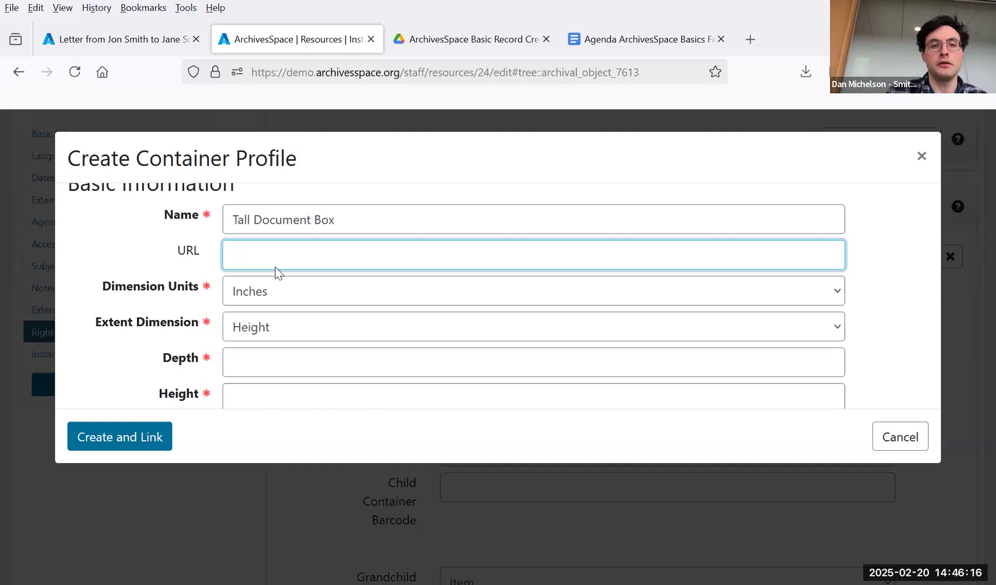
pyautogui.scroll(-1, 268, 274)
pyautogui.click(266, 274)
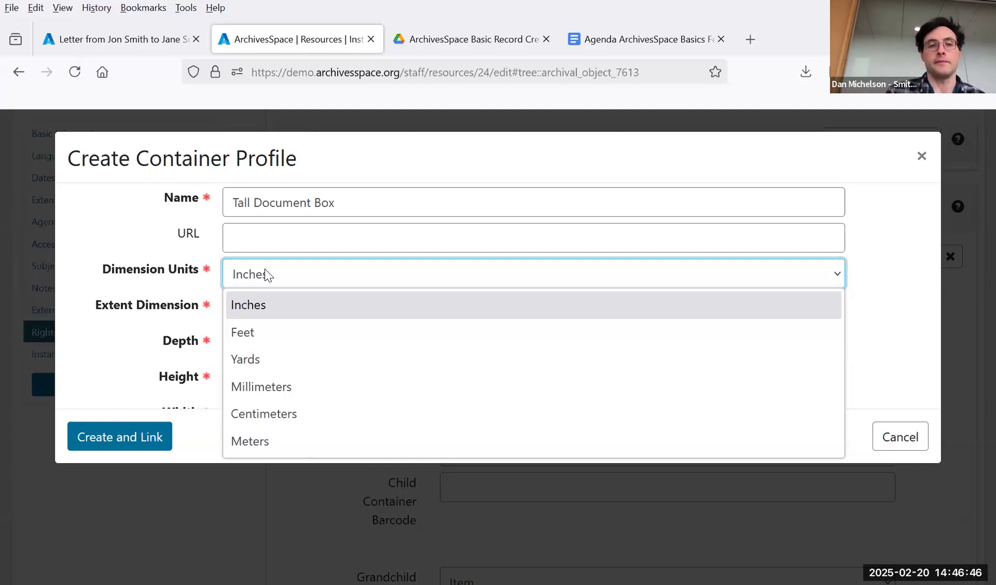
pyautogui.click(262, 308)
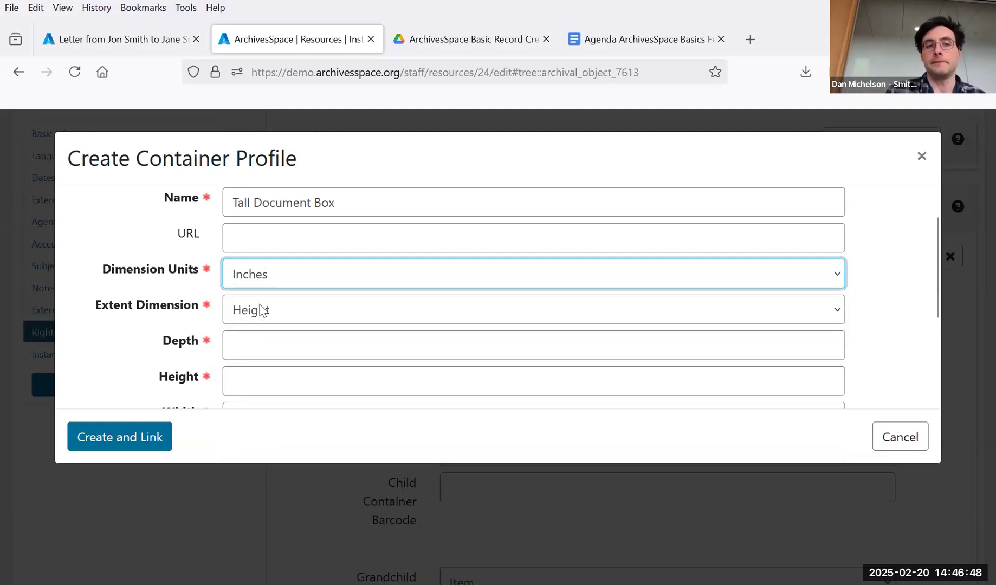
pyautogui.click(261, 313)
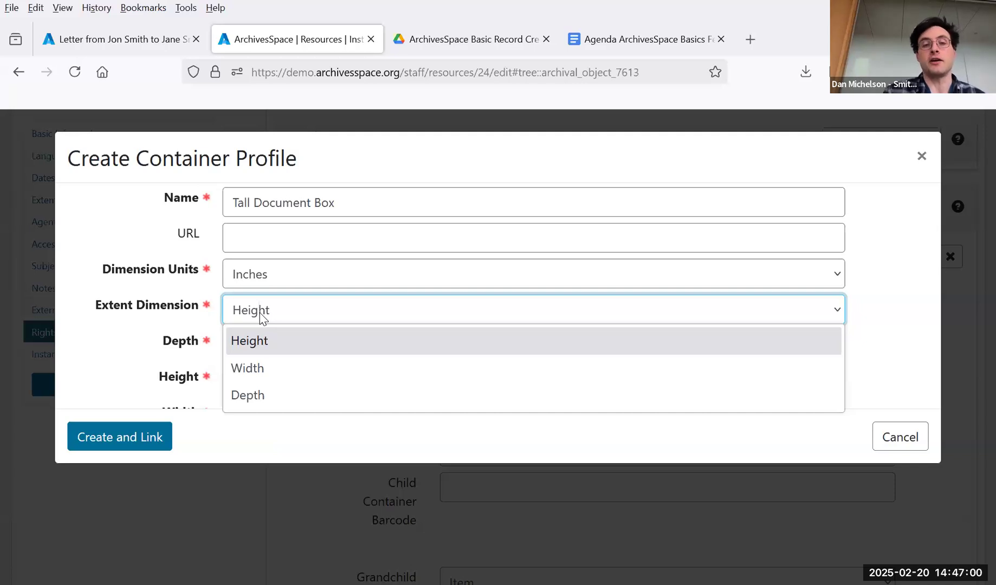
pyautogui.click(269, 370)
pyautogui.scroll(-1, 269, 371)
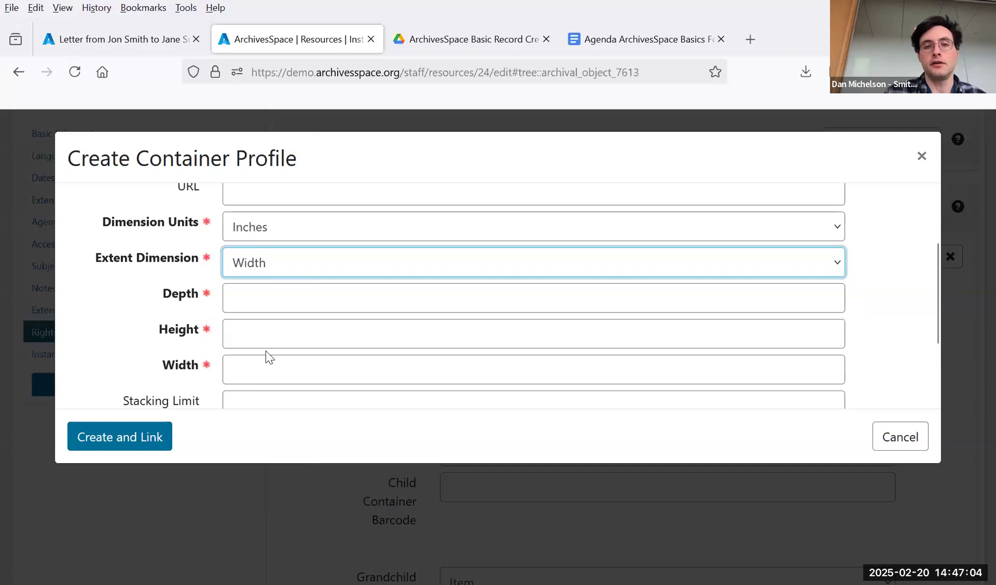
# Step: Enter depth 15, height 15 and width 8, then create and link the profile
pyautogui.click(253, 313)
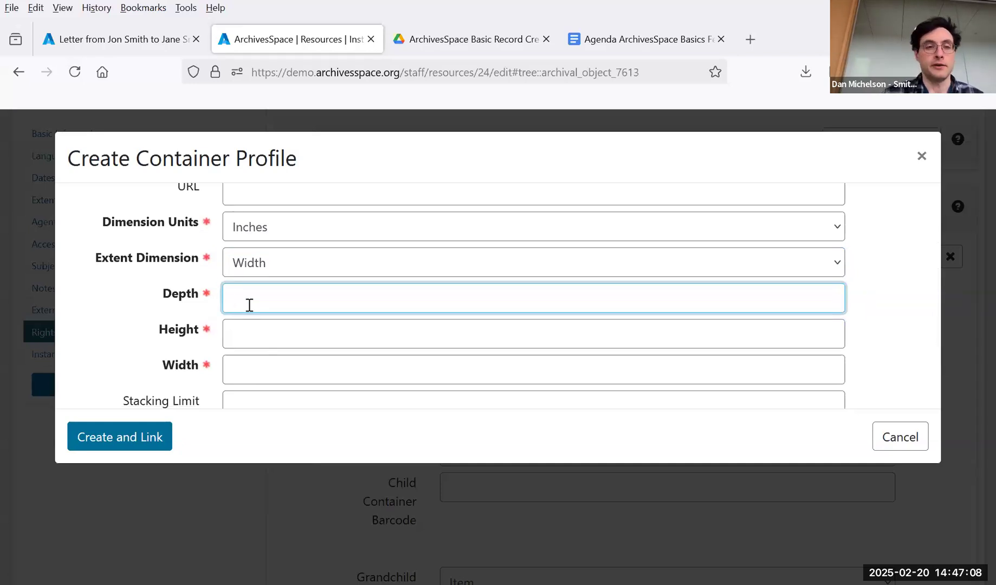
pyautogui.write('15')
pyautogui.press('Tab')
pyautogui.write('10')
pyautogui.press('Tab')
pyautogui.click(260, 332)
pyautogui.press('BackSpace')
pyautogui.write('5')
pyautogui.press('Tab')
pyautogui.write('8')
pyautogui.scroll(-3, 236, 326)
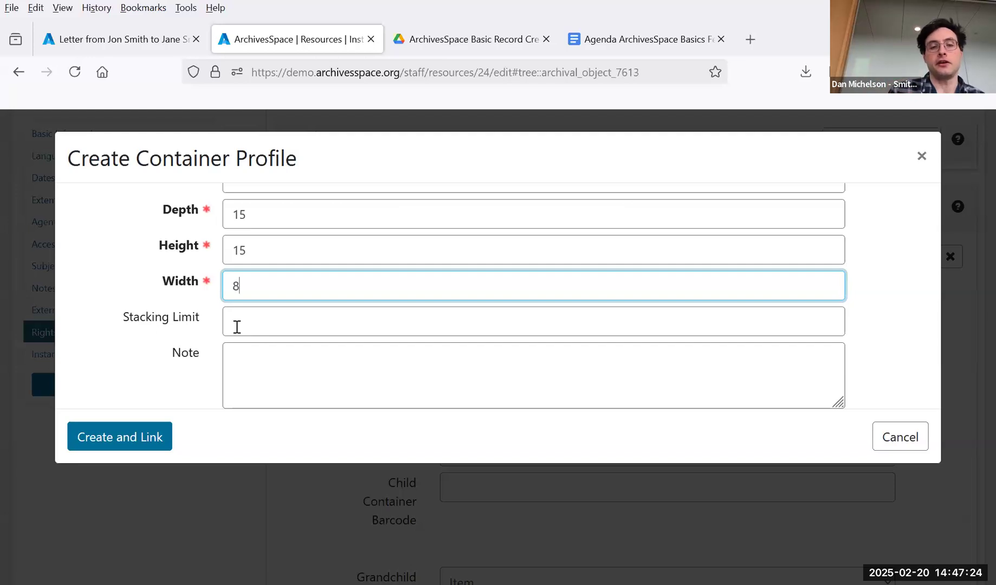
pyautogui.click(269, 358)
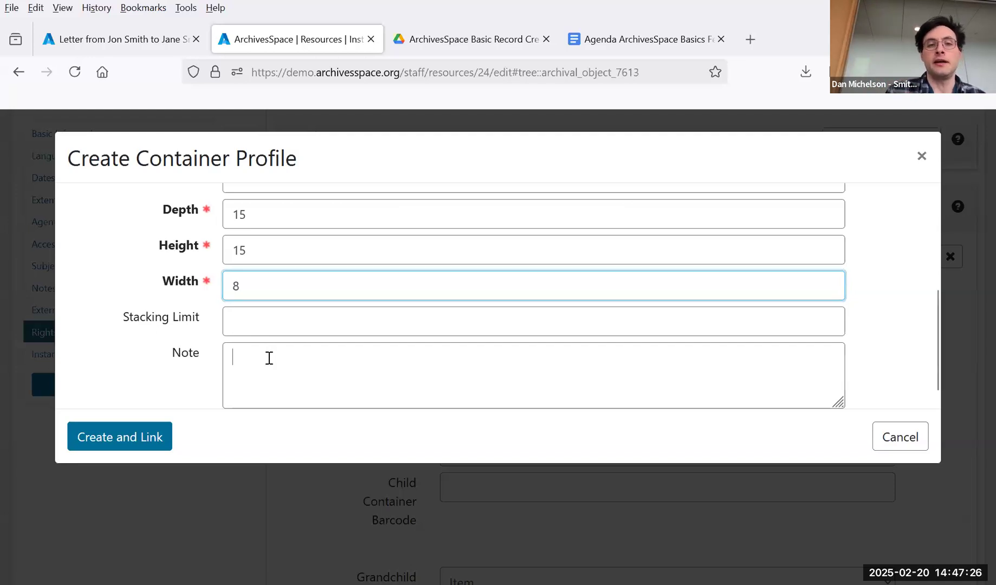
pyautogui.scroll(-1, 207, 366)
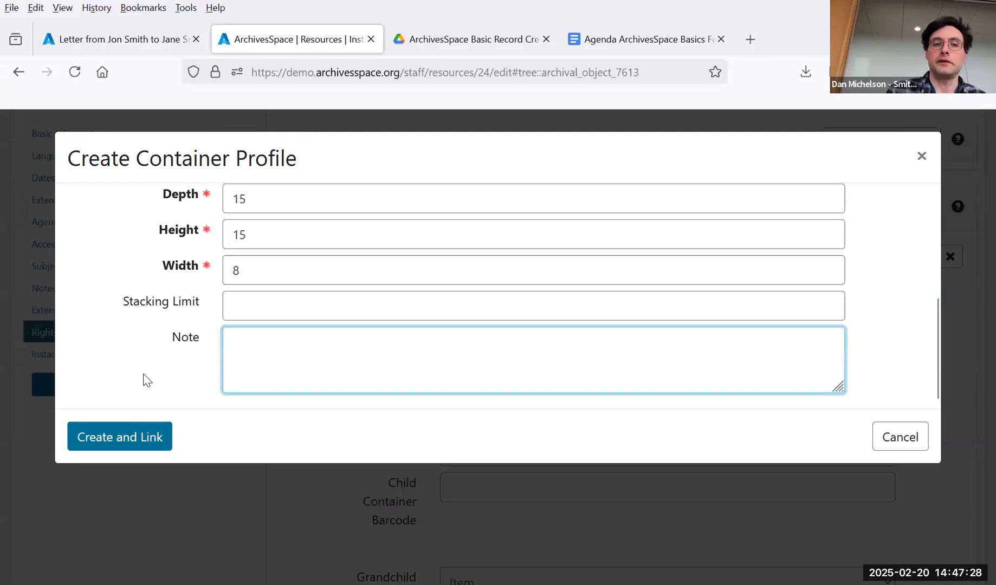
pyautogui.click(156, 443)
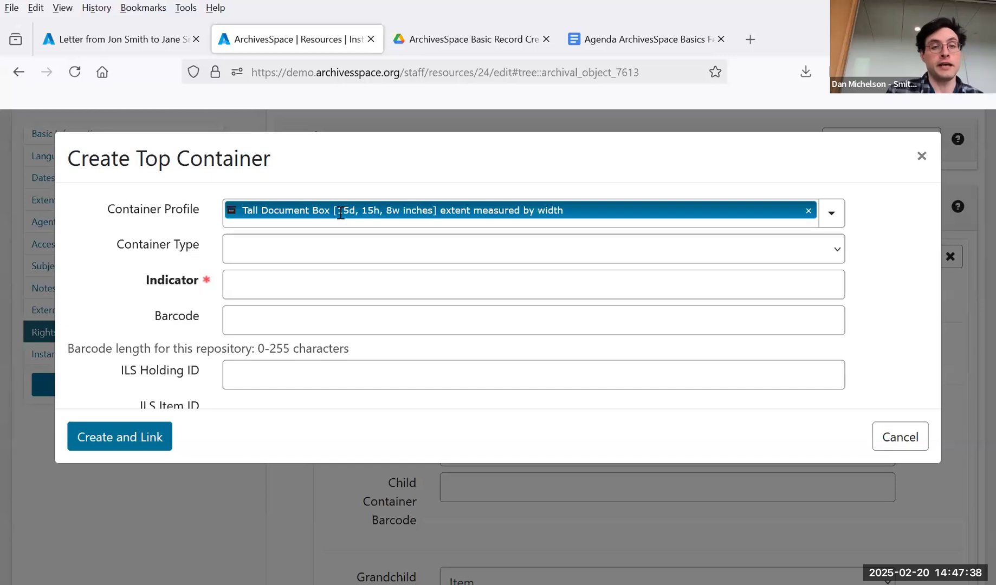
# Step: Set the new top container's type to Box with indicator 5
pyautogui.click(301, 250)
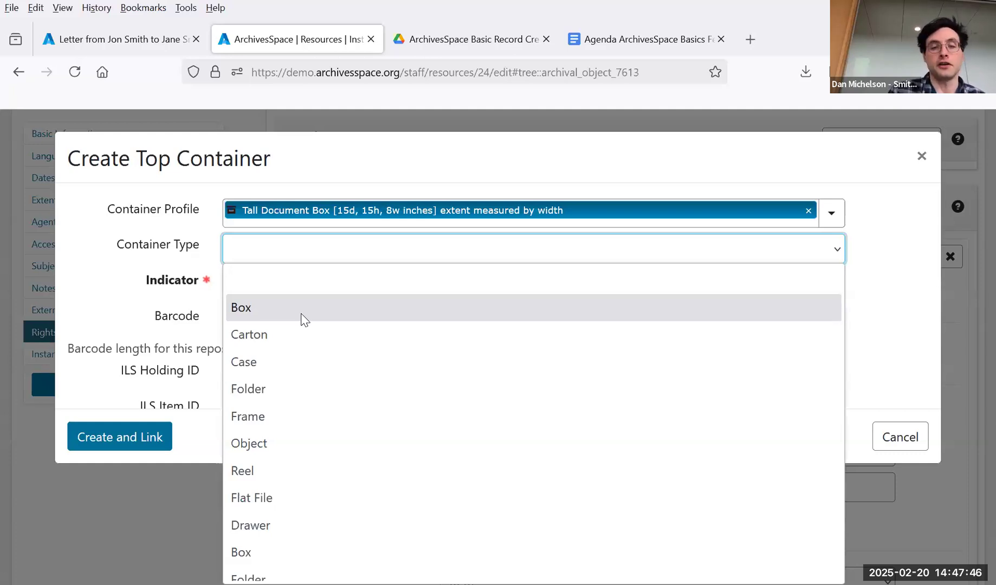
pyautogui.click(302, 318)
pyautogui.click(300, 291)
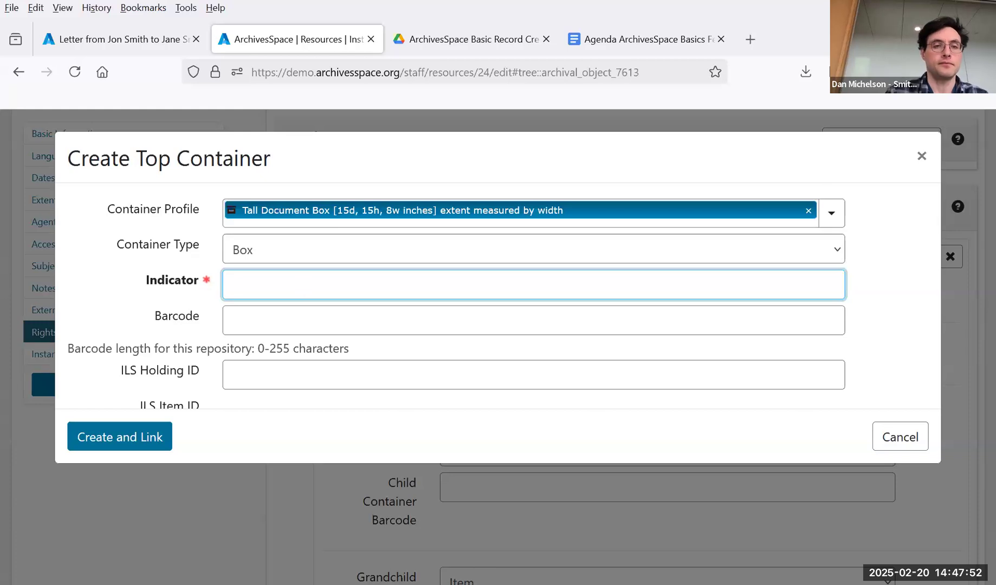
pyautogui.write('5')
# Step: Leave the barcode, ILS Holding ID and internal note empty, moving down to Locations
pyautogui.click(266, 324)
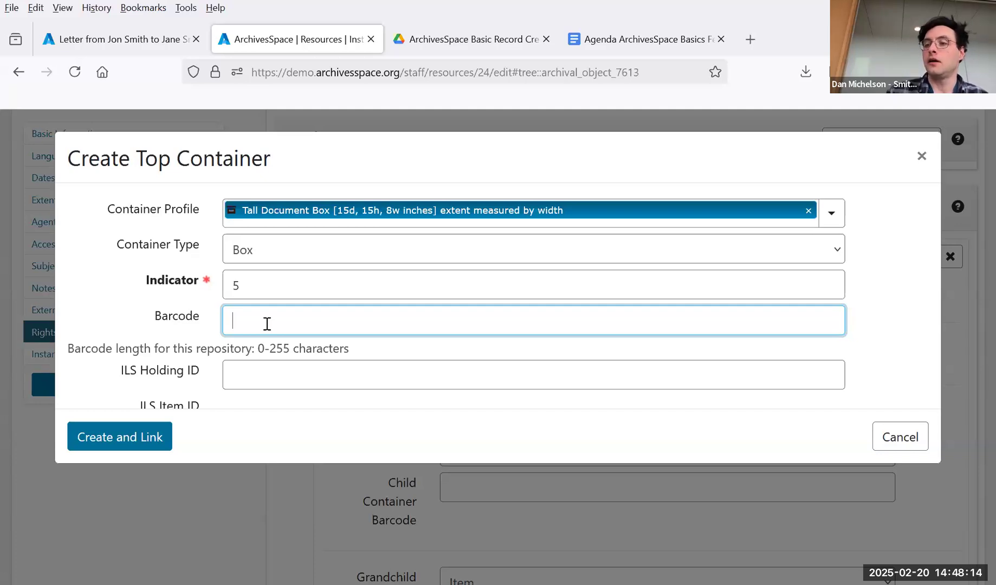
pyautogui.scroll(-1, 263, 324)
pyautogui.click(256, 325)
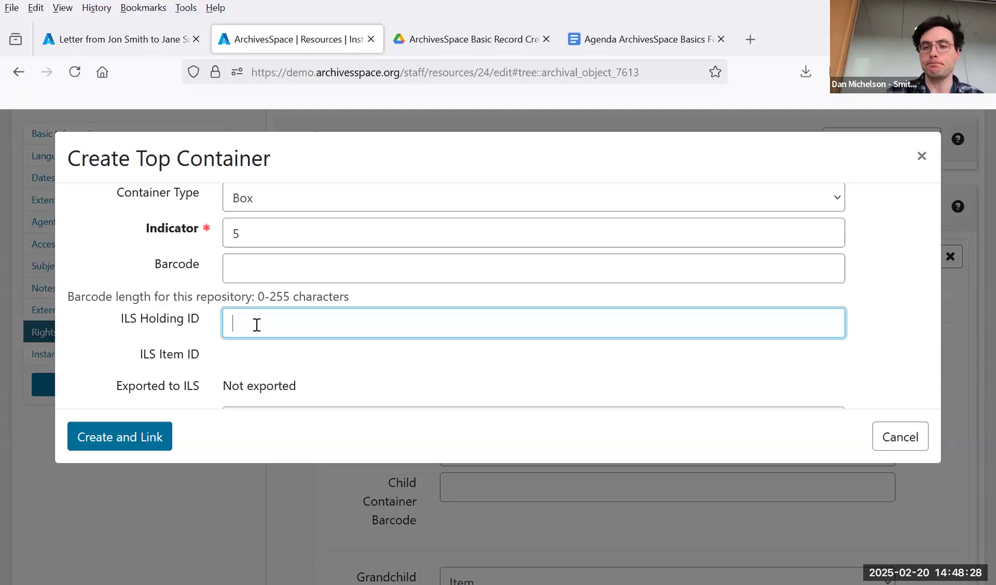
pyautogui.scroll(-3, 255, 330)
pyautogui.click(263, 305)
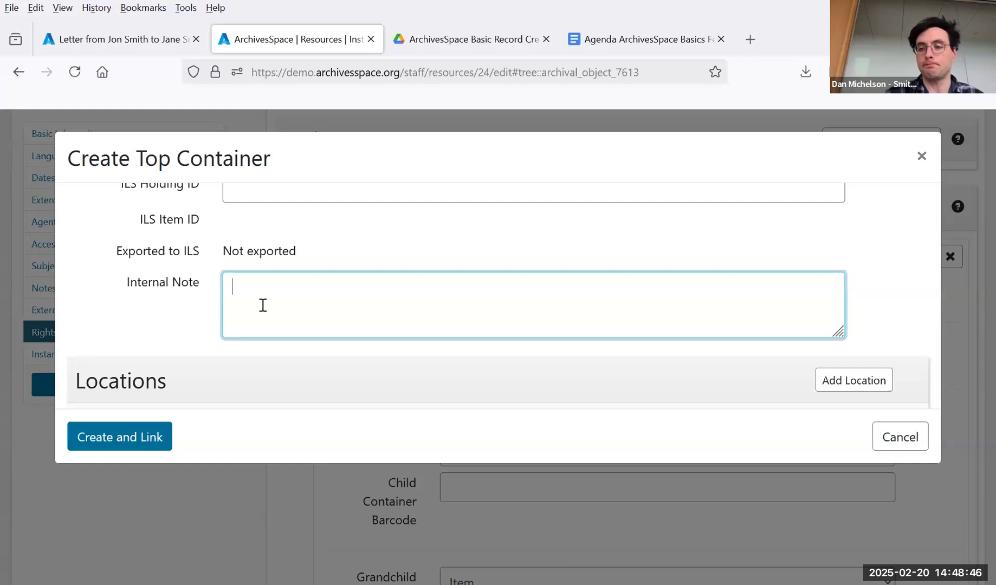
pyautogui.scroll(-2, 262, 305)
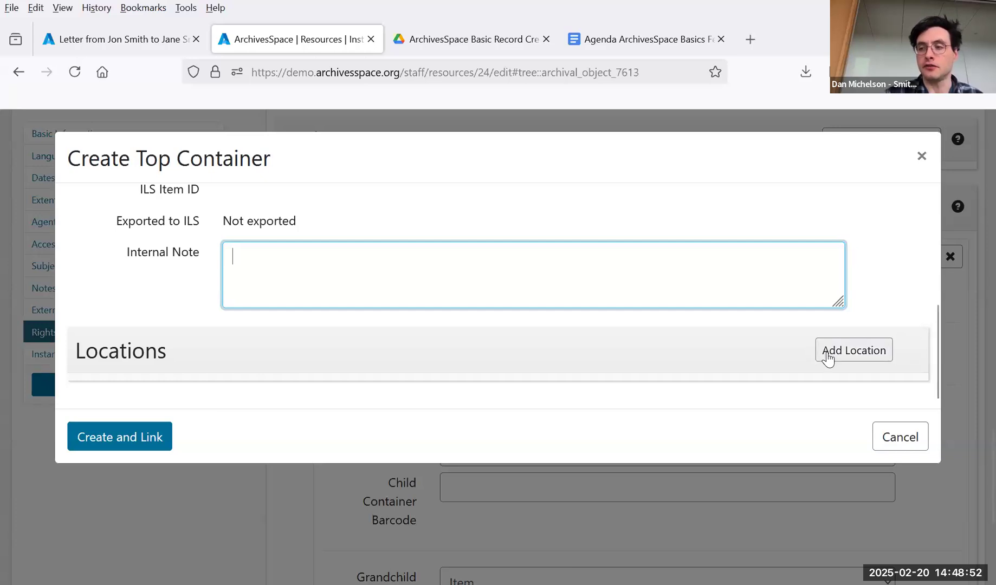
# Step: Add the Storage Room 1, Shelf 1 location, create and link Box 5, and save Extended example
pyautogui.click(826, 352)
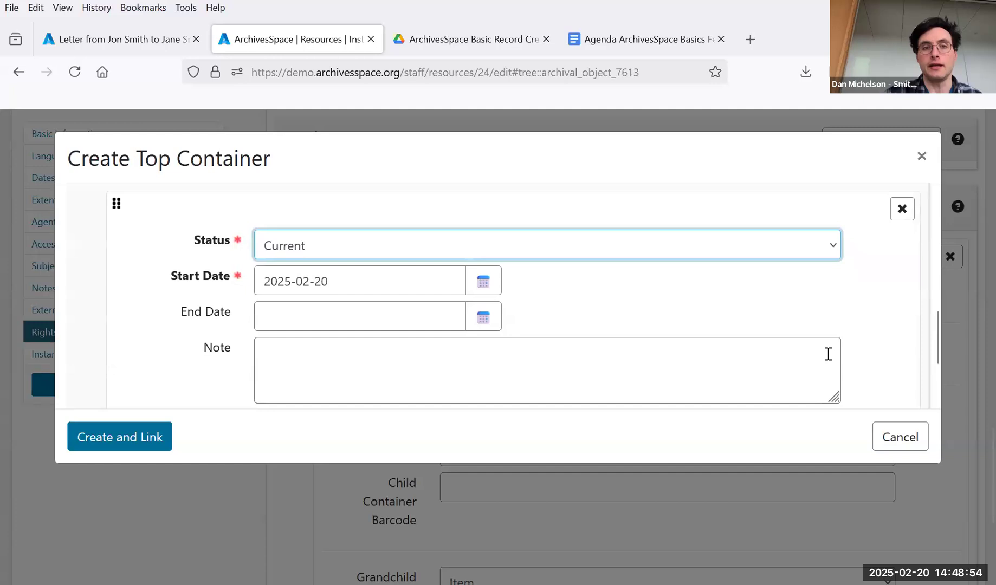
pyautogui.click(568, 337)
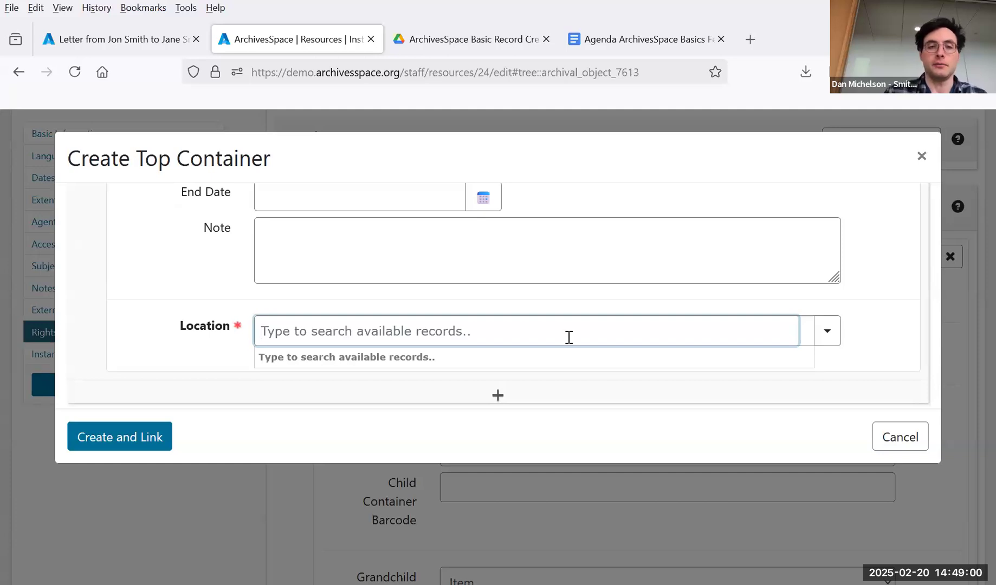
pyautogui.write('shelf 1')
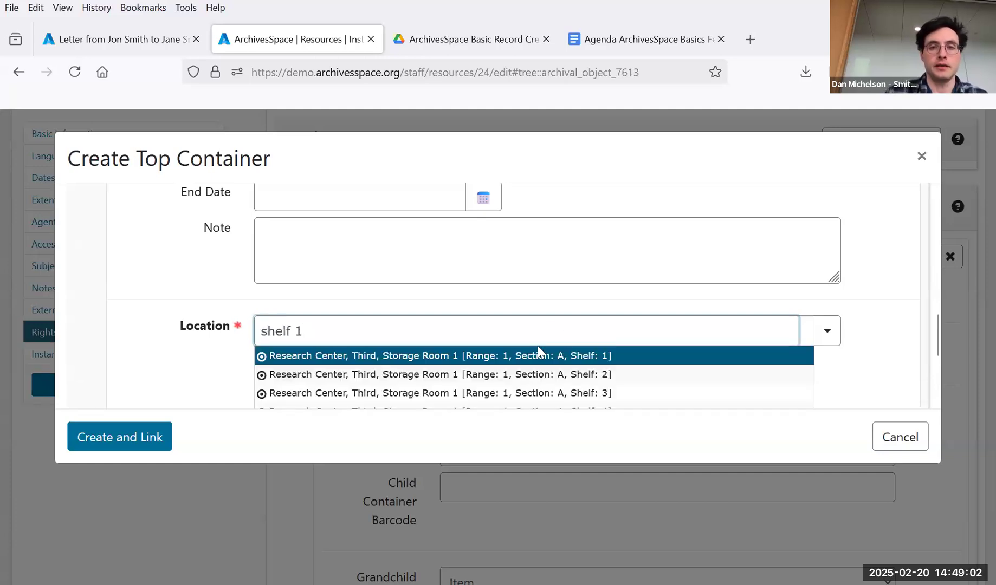
pyautogui.click(533, 357)
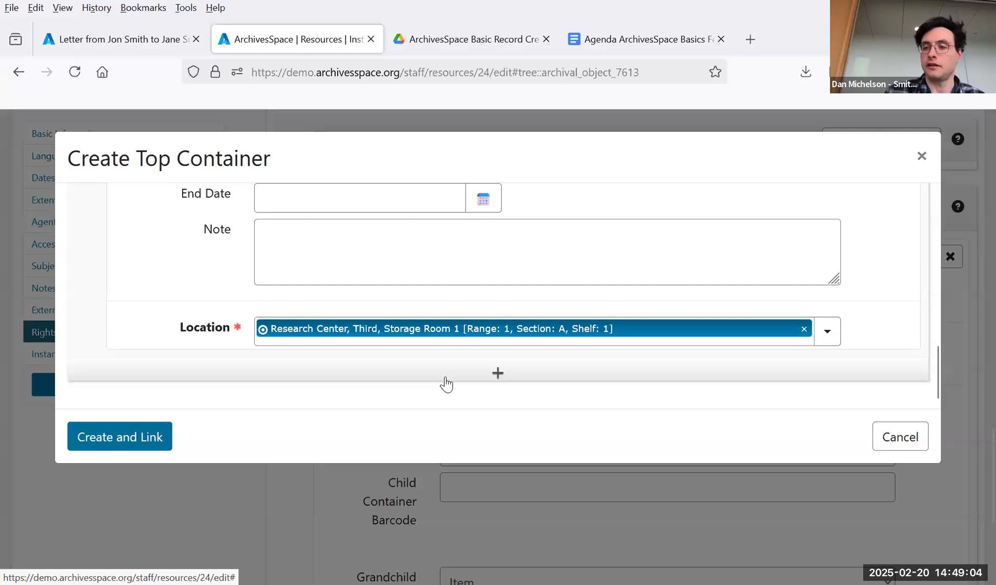
pyautogui.click(170, 436)
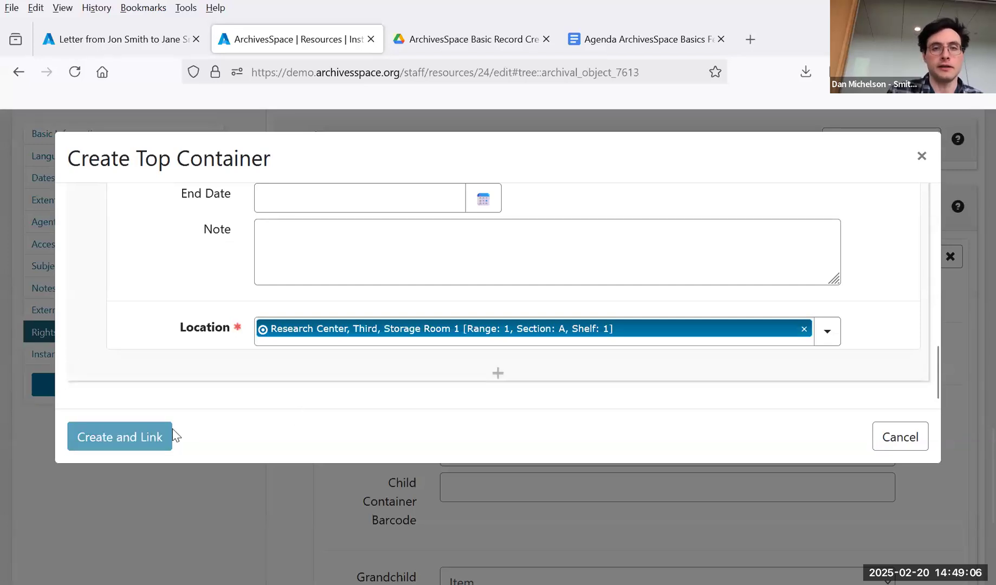
pyautogui.click(161, 388)
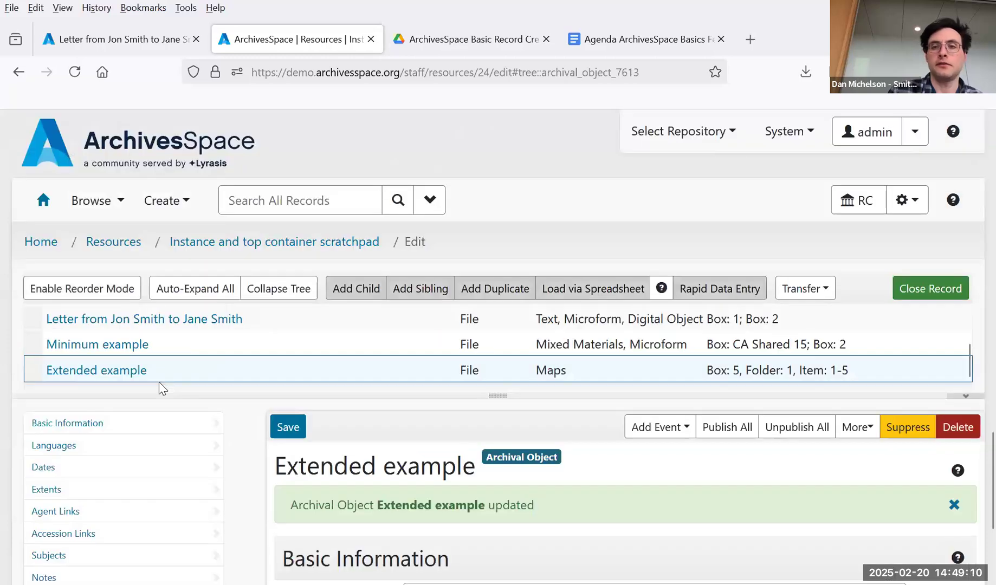